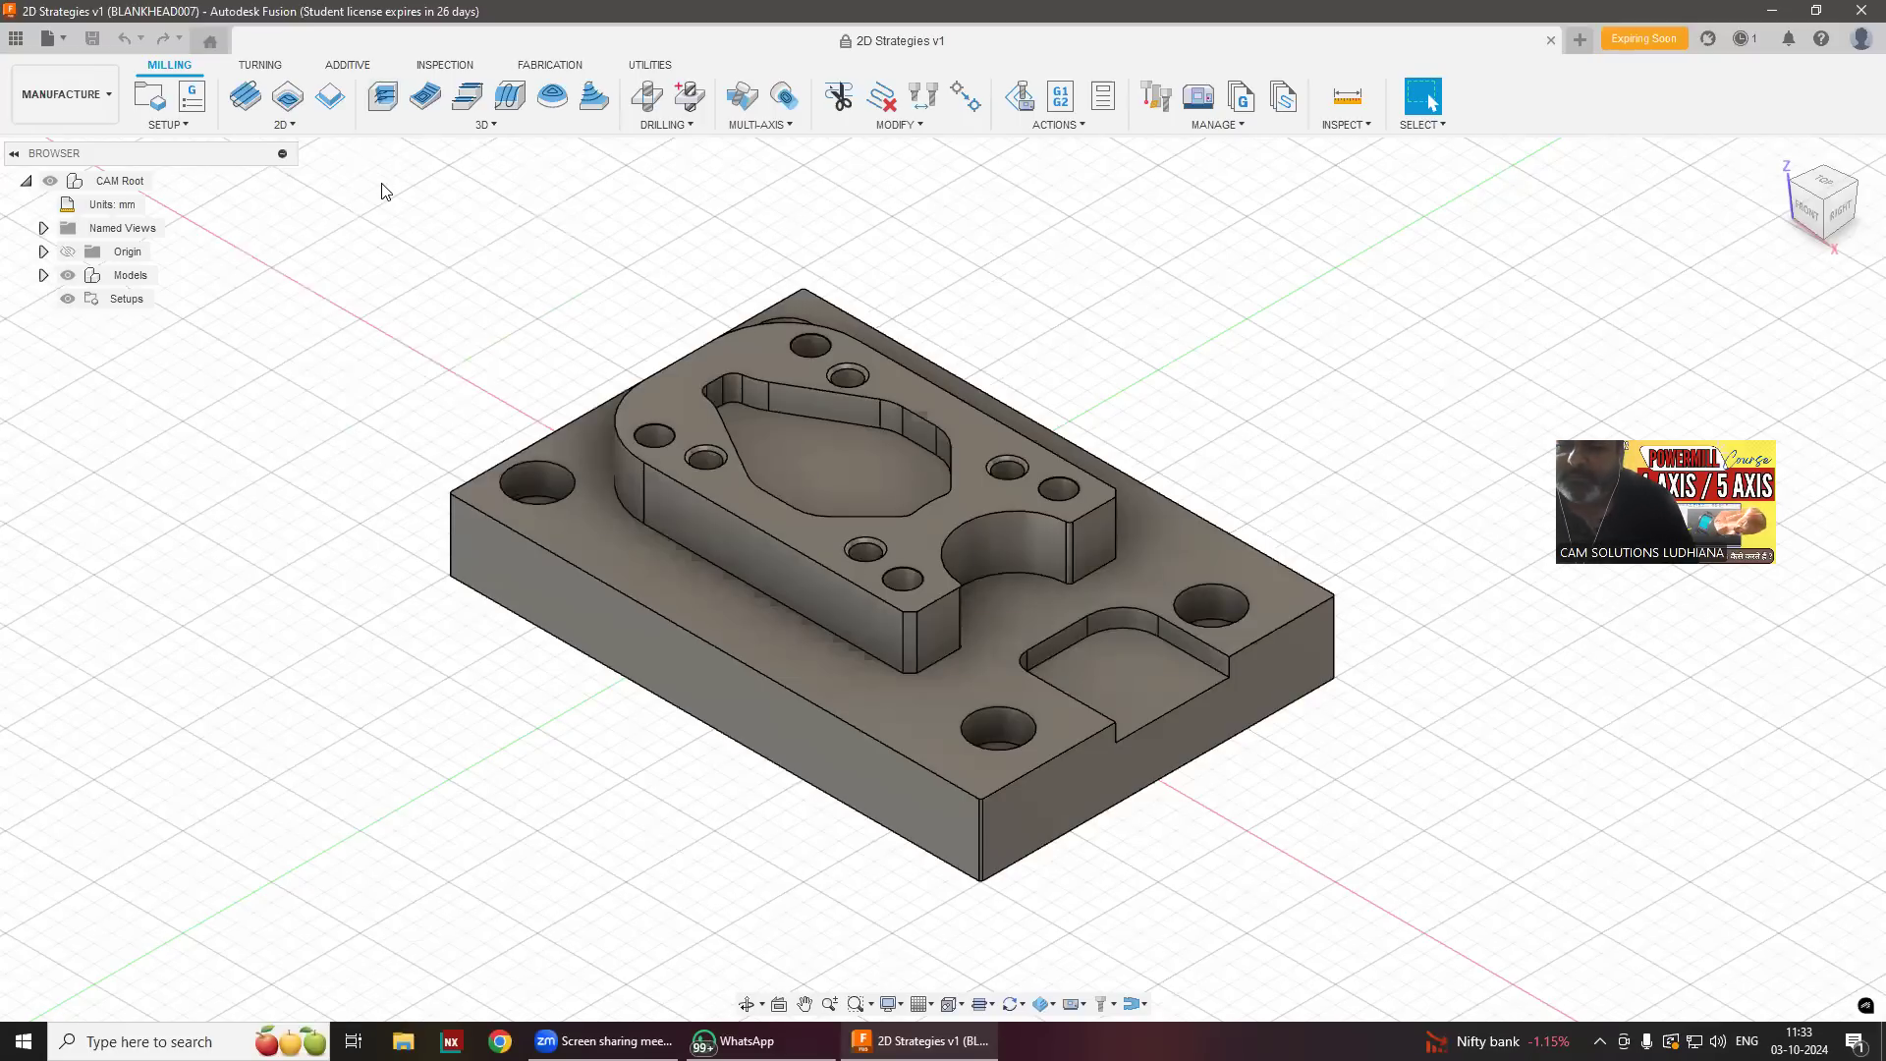
# Start a 3D Adaptive operation and filter its tool selection to flat end mills, sorted by corner radius.
pyautogui.click(383, 95)
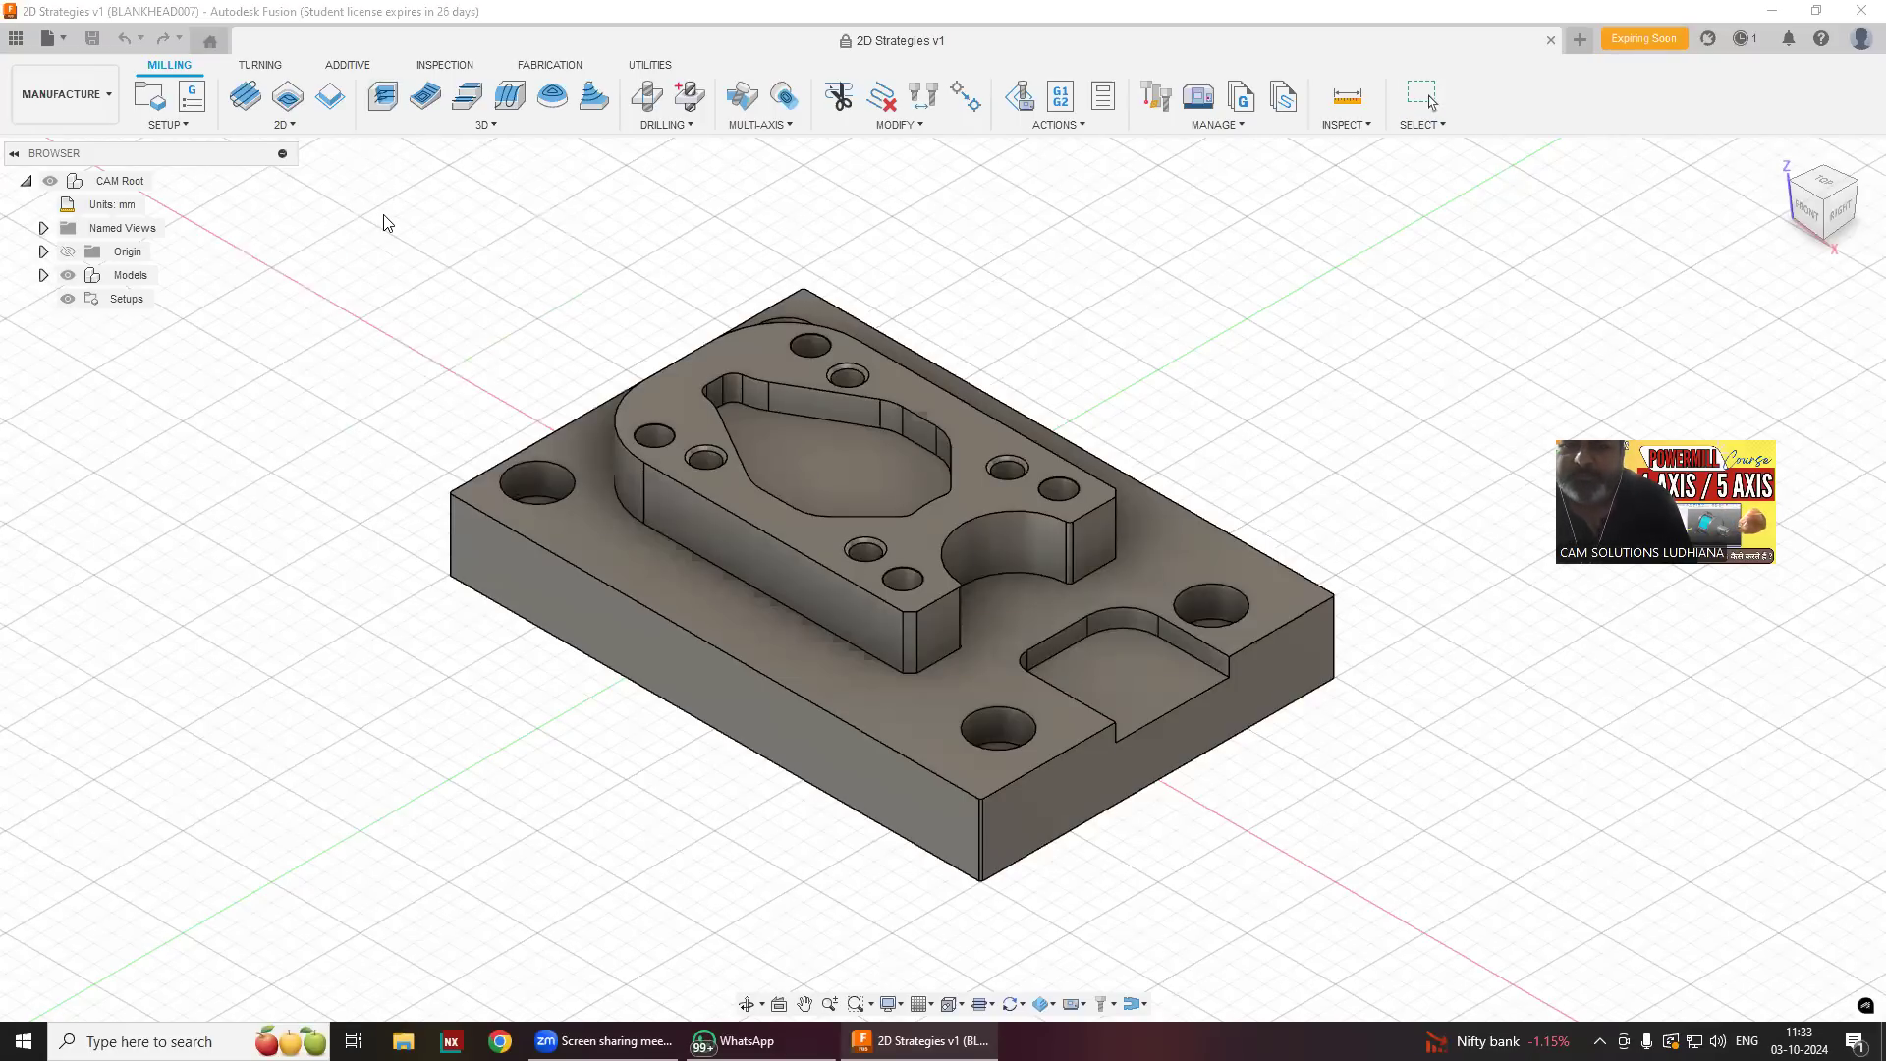
pyautogui.moveTo(1800, 280); pyautogui.dragTo(350, 193)
pyautogui.scroll(-3, 795, 287)
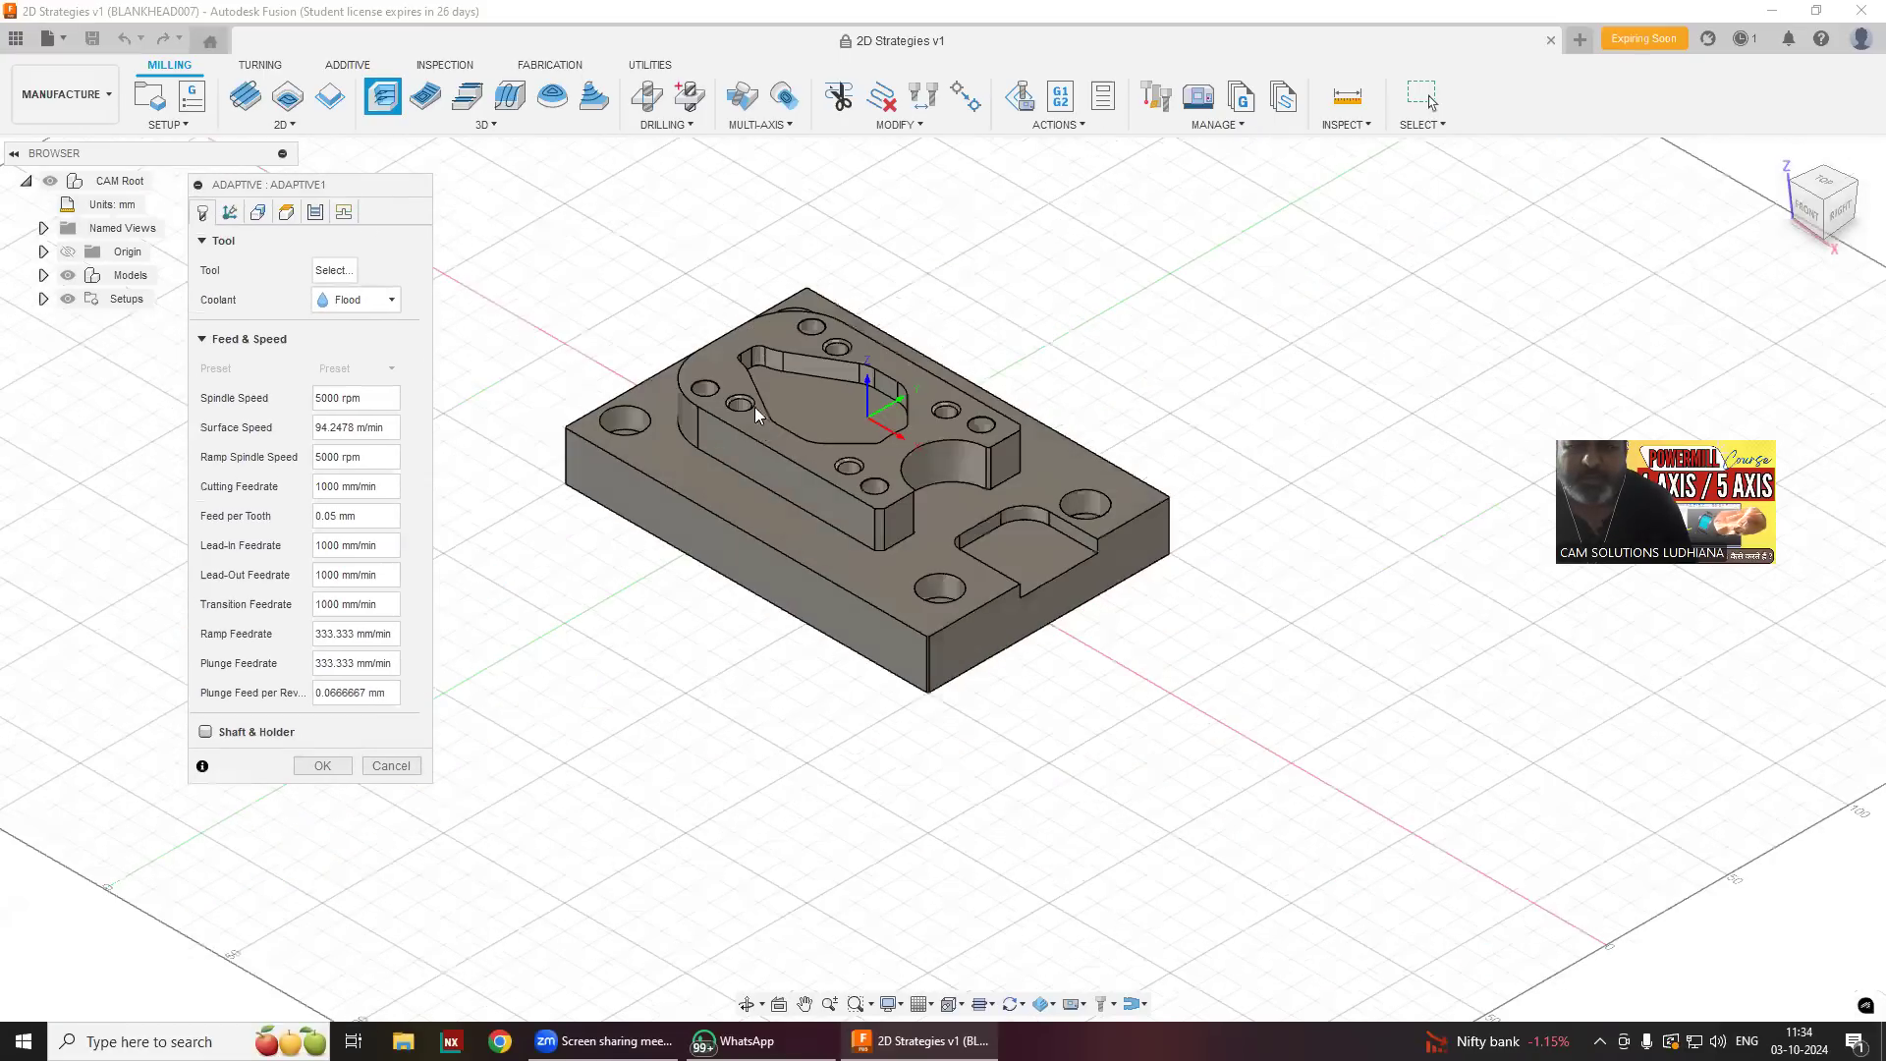
pyautogui.scroll(2, 762, 418)
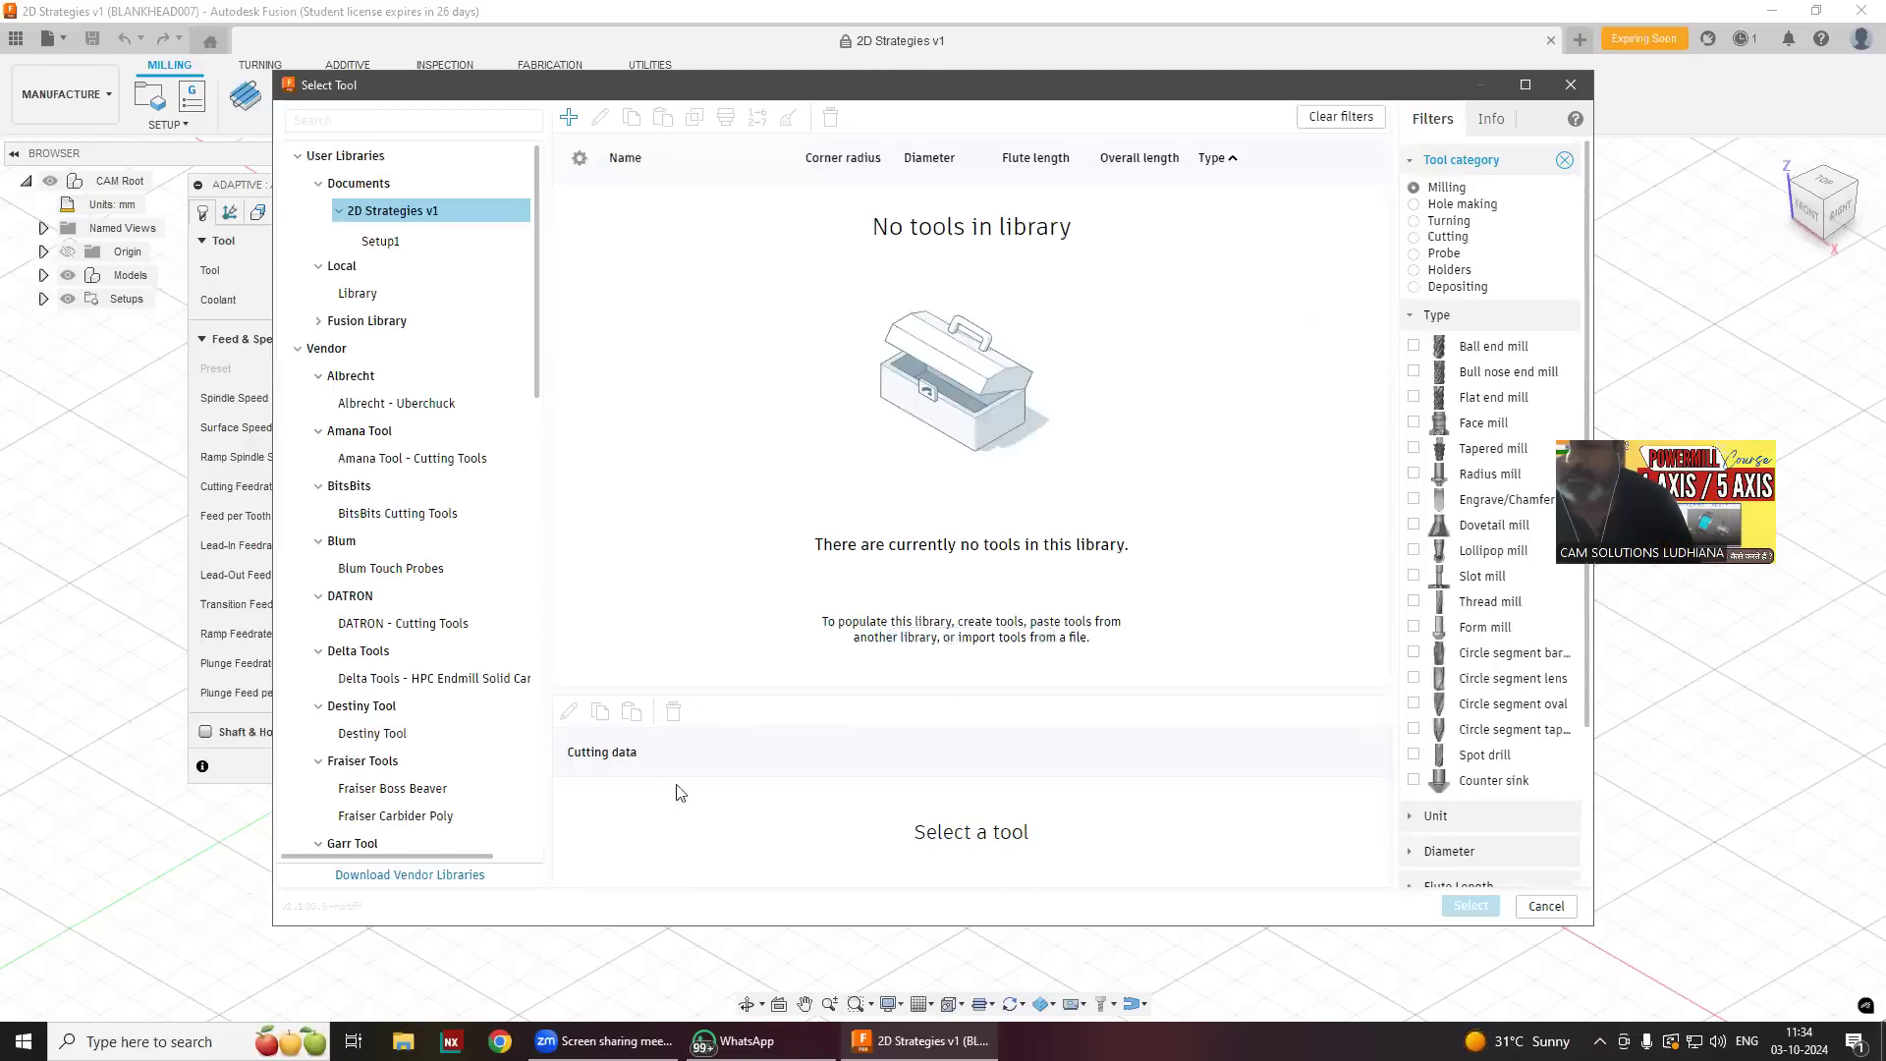
pyautogui.click(386, 242)
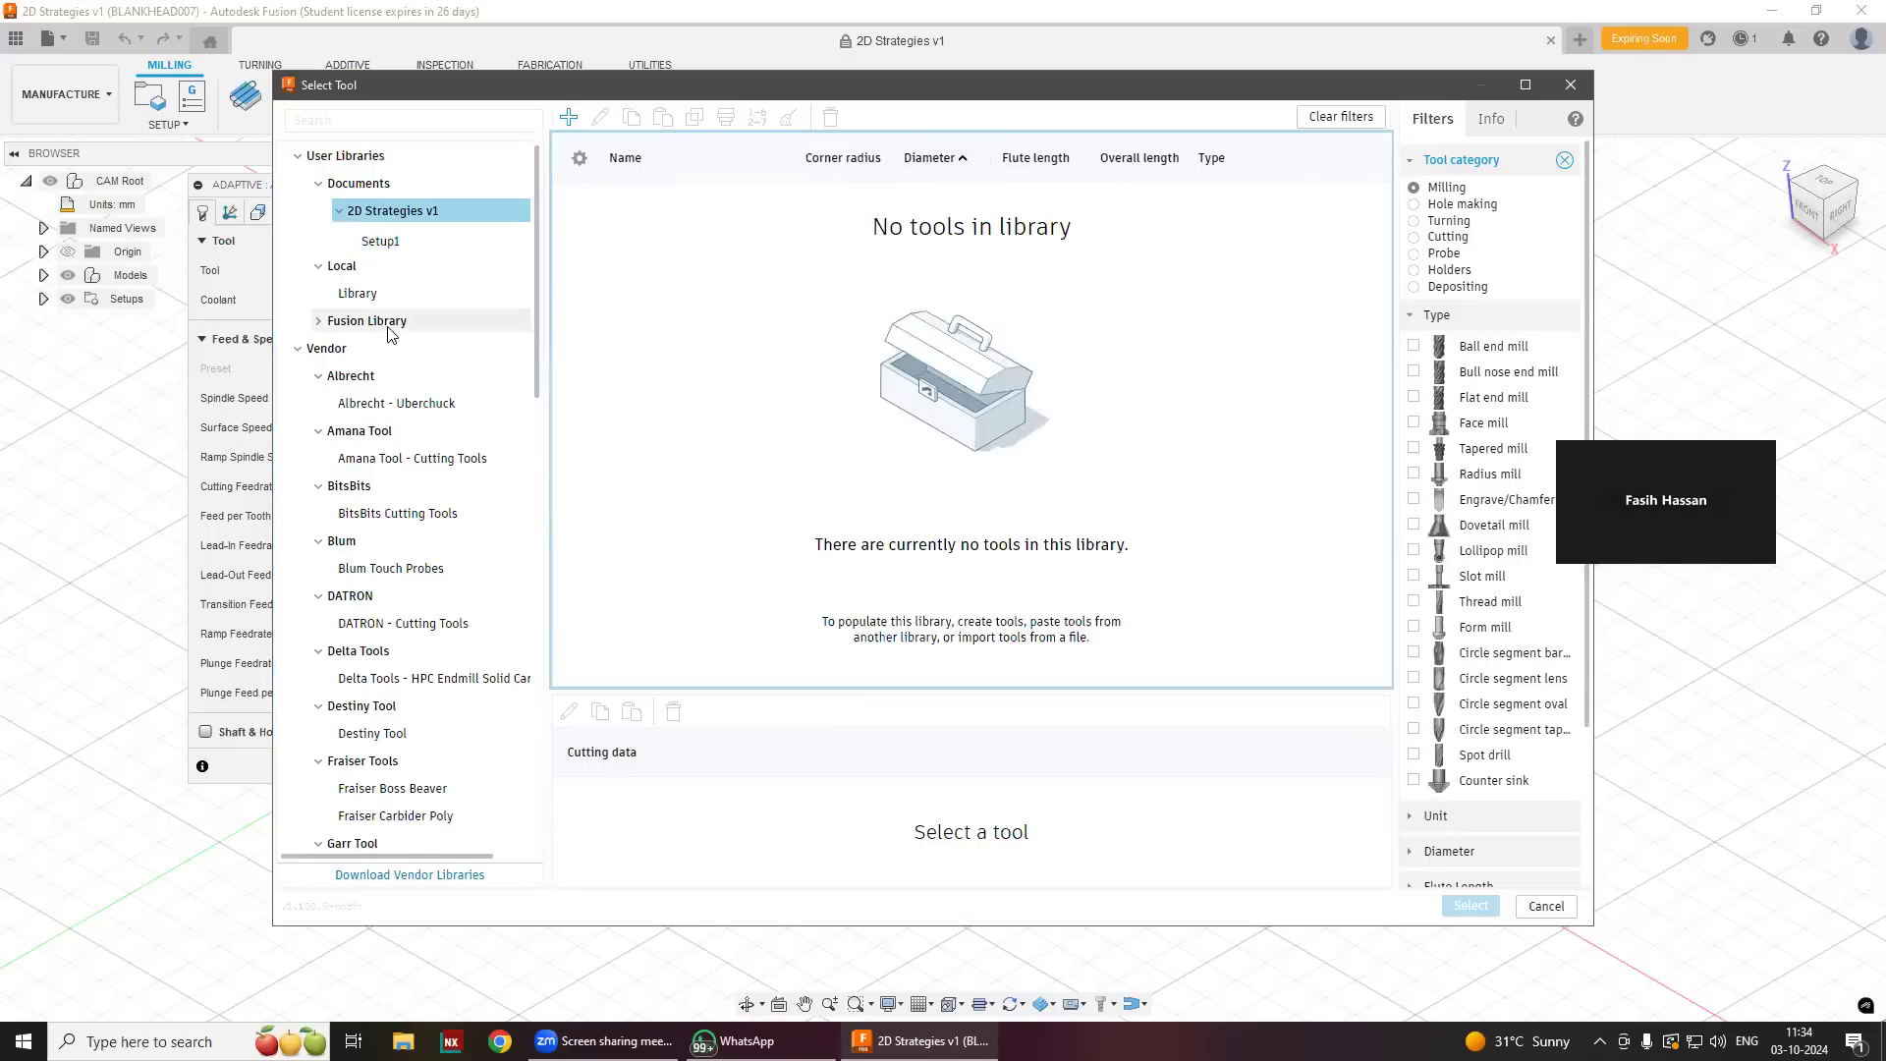
pyautogui.click(329, 328)
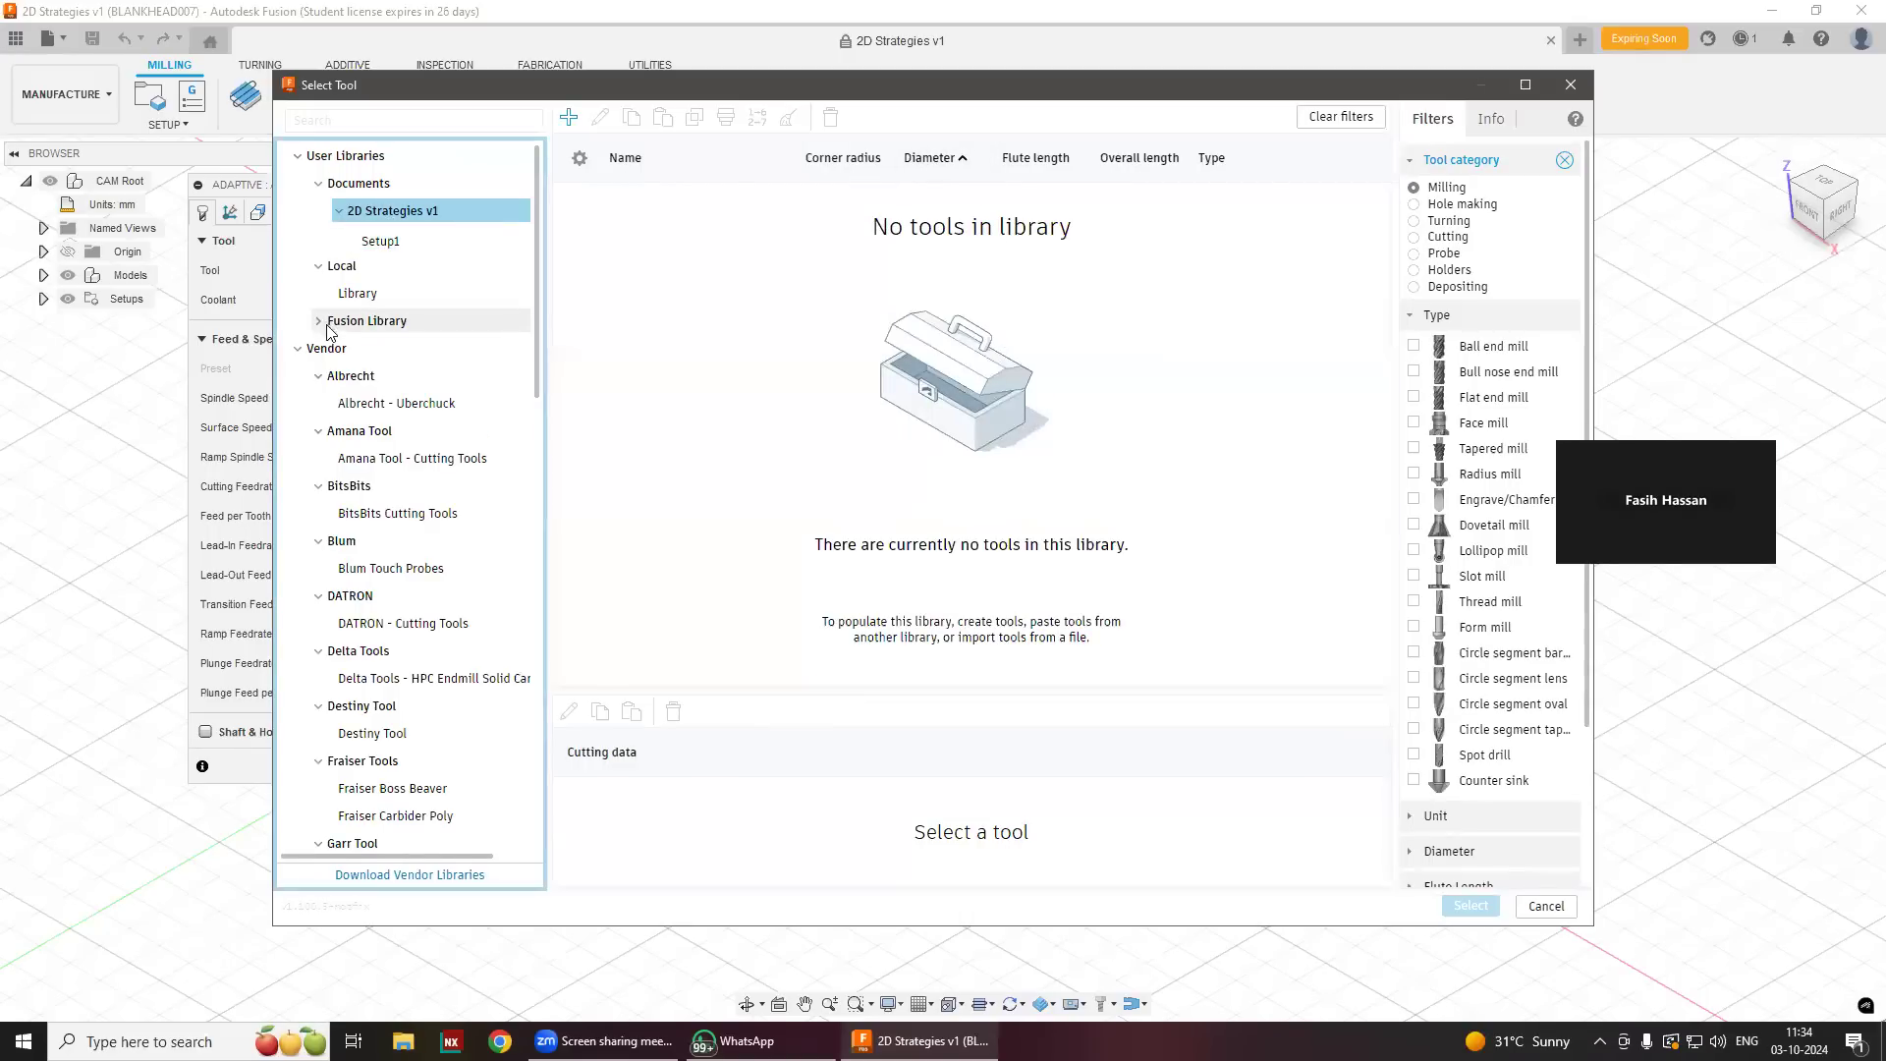
pyautogui.click(339, 331)
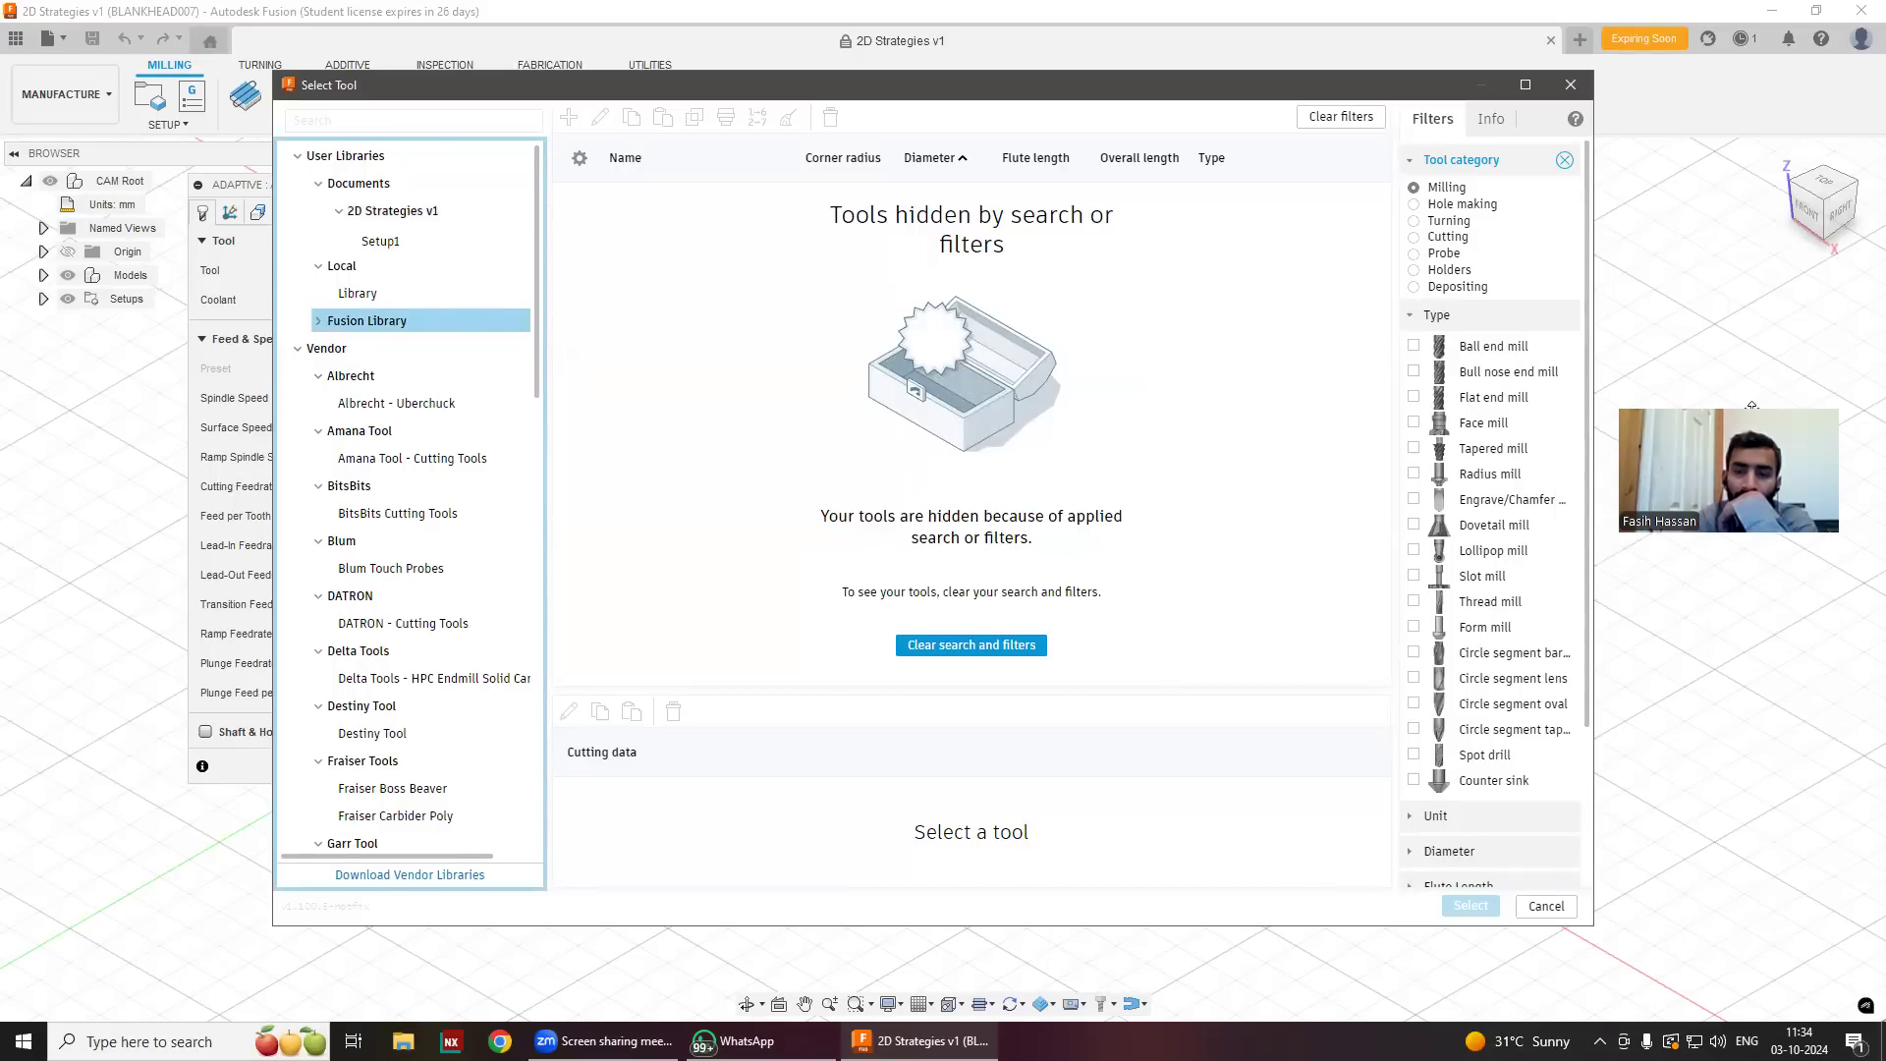
pyautogui.click(1413, 396)
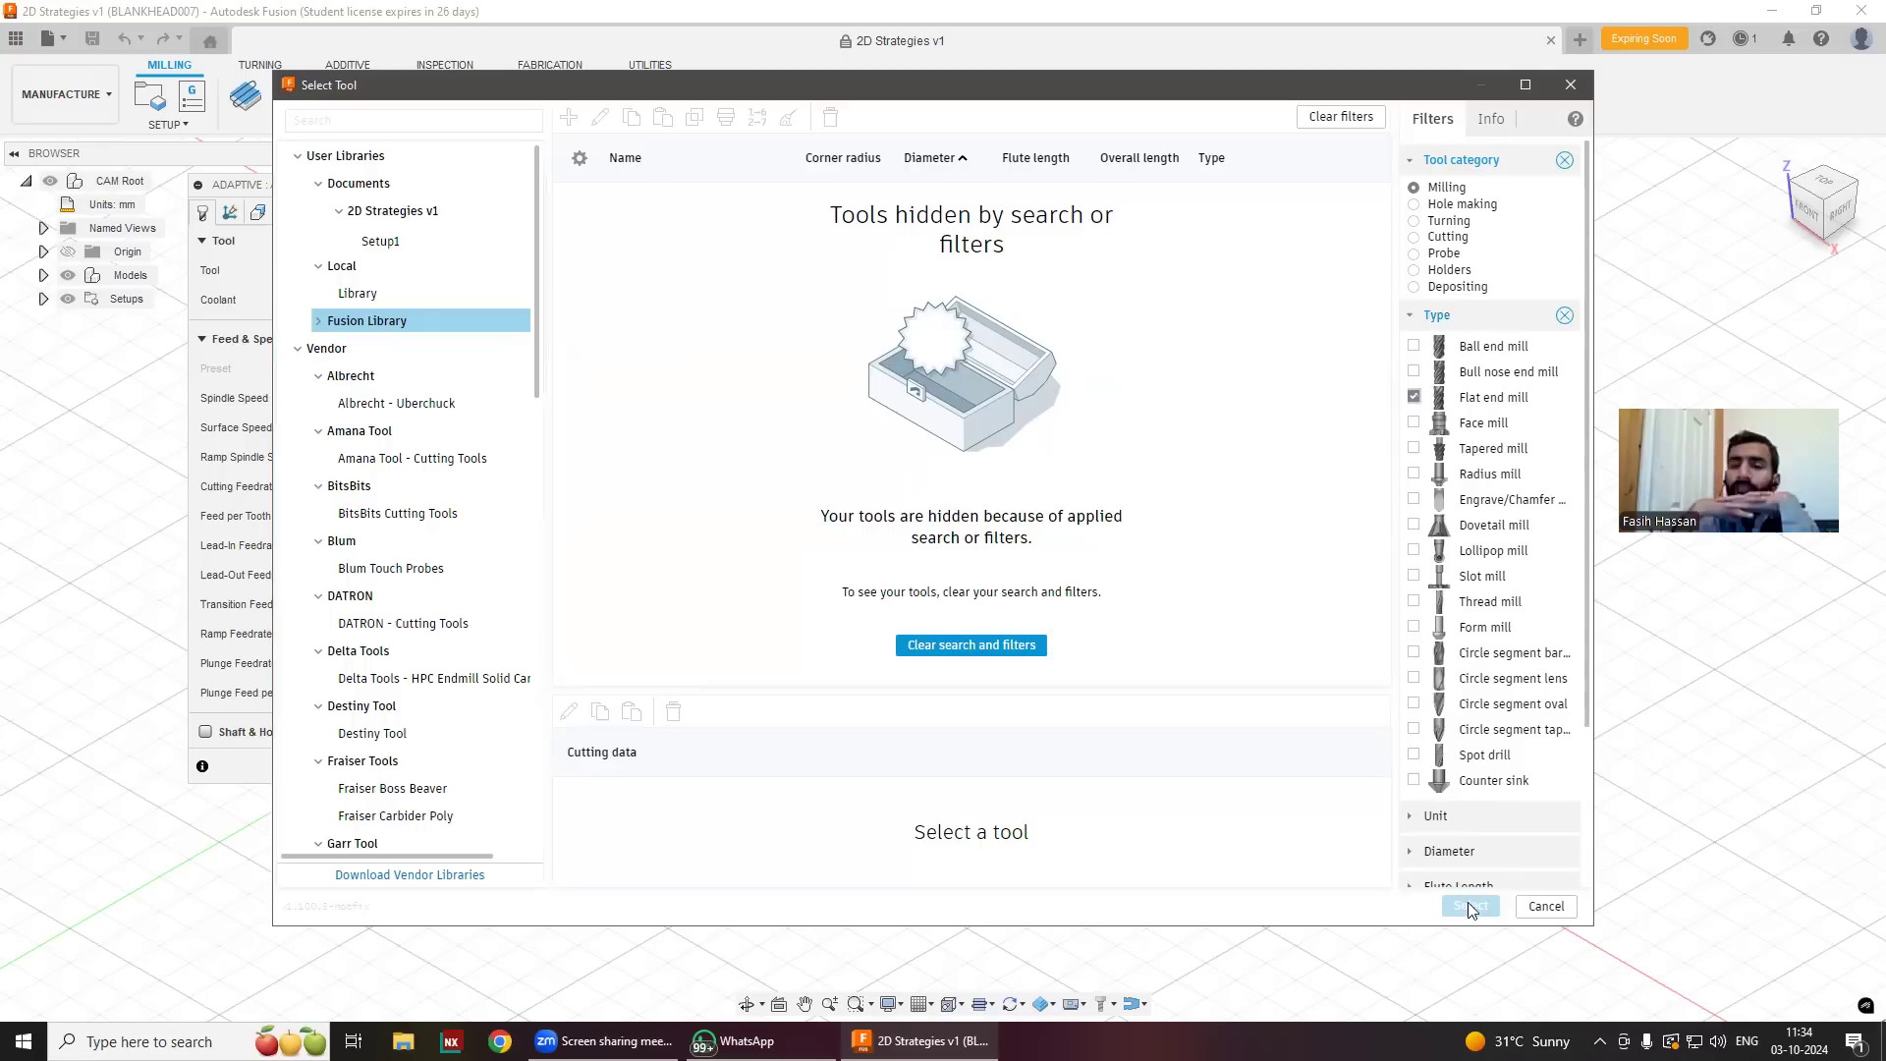
pyautogui.click(1019, 165)
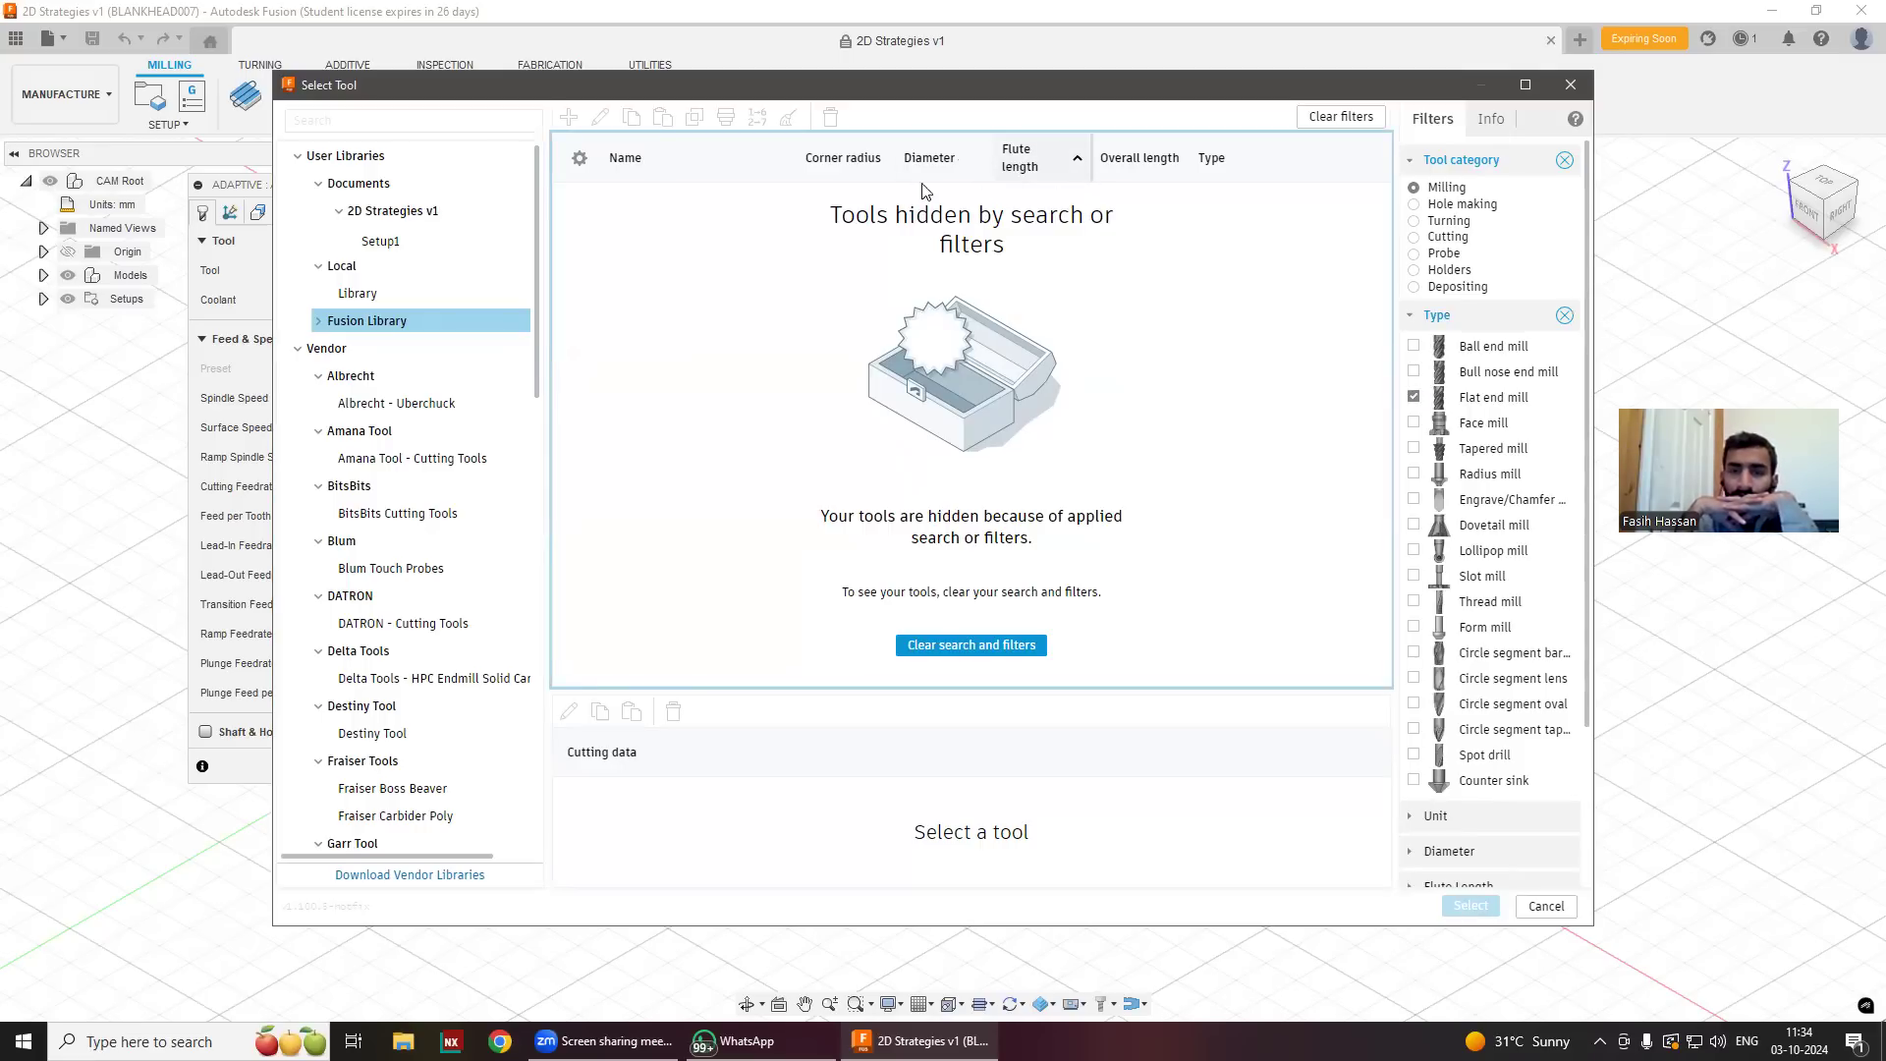
pyautogui.click(868, 169)
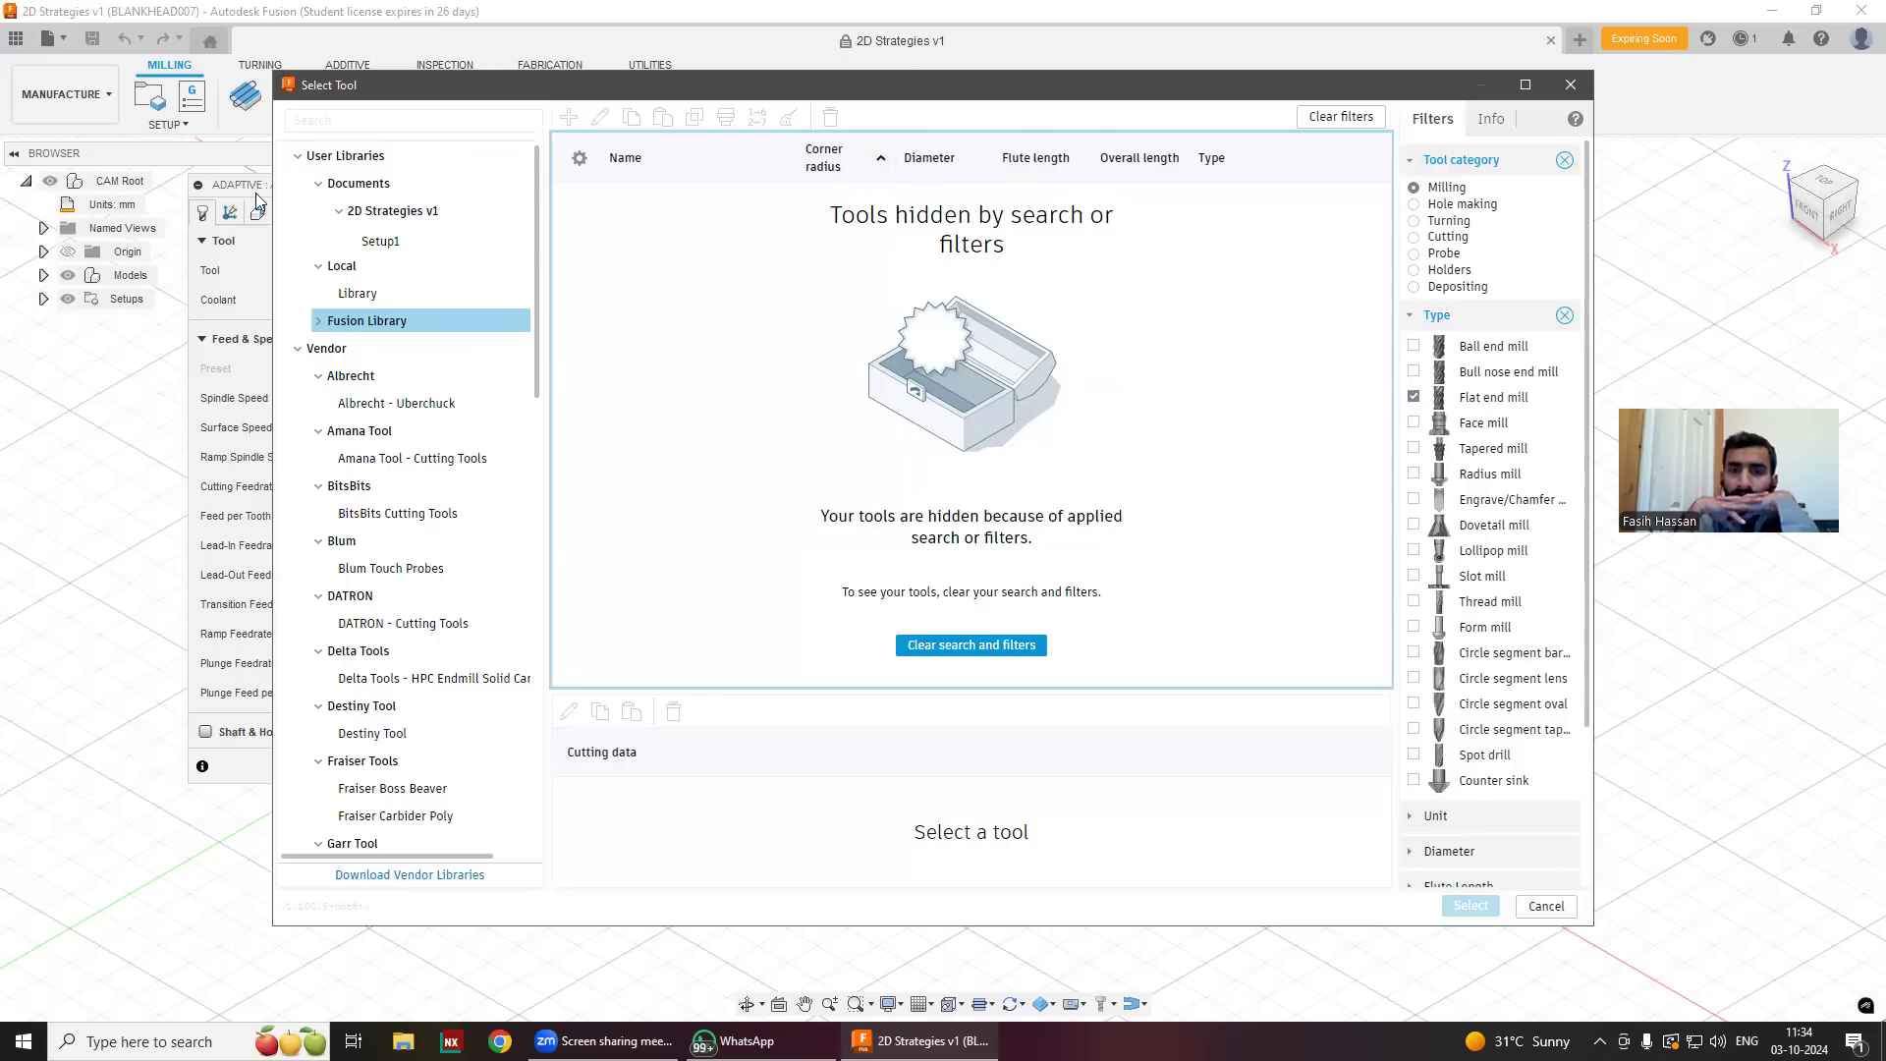
# Look through the document and vendor tool libraries, including Albrecht, BitsBits and Blum, for a suitable flat end mill.
pyautogui.click(383, 210)
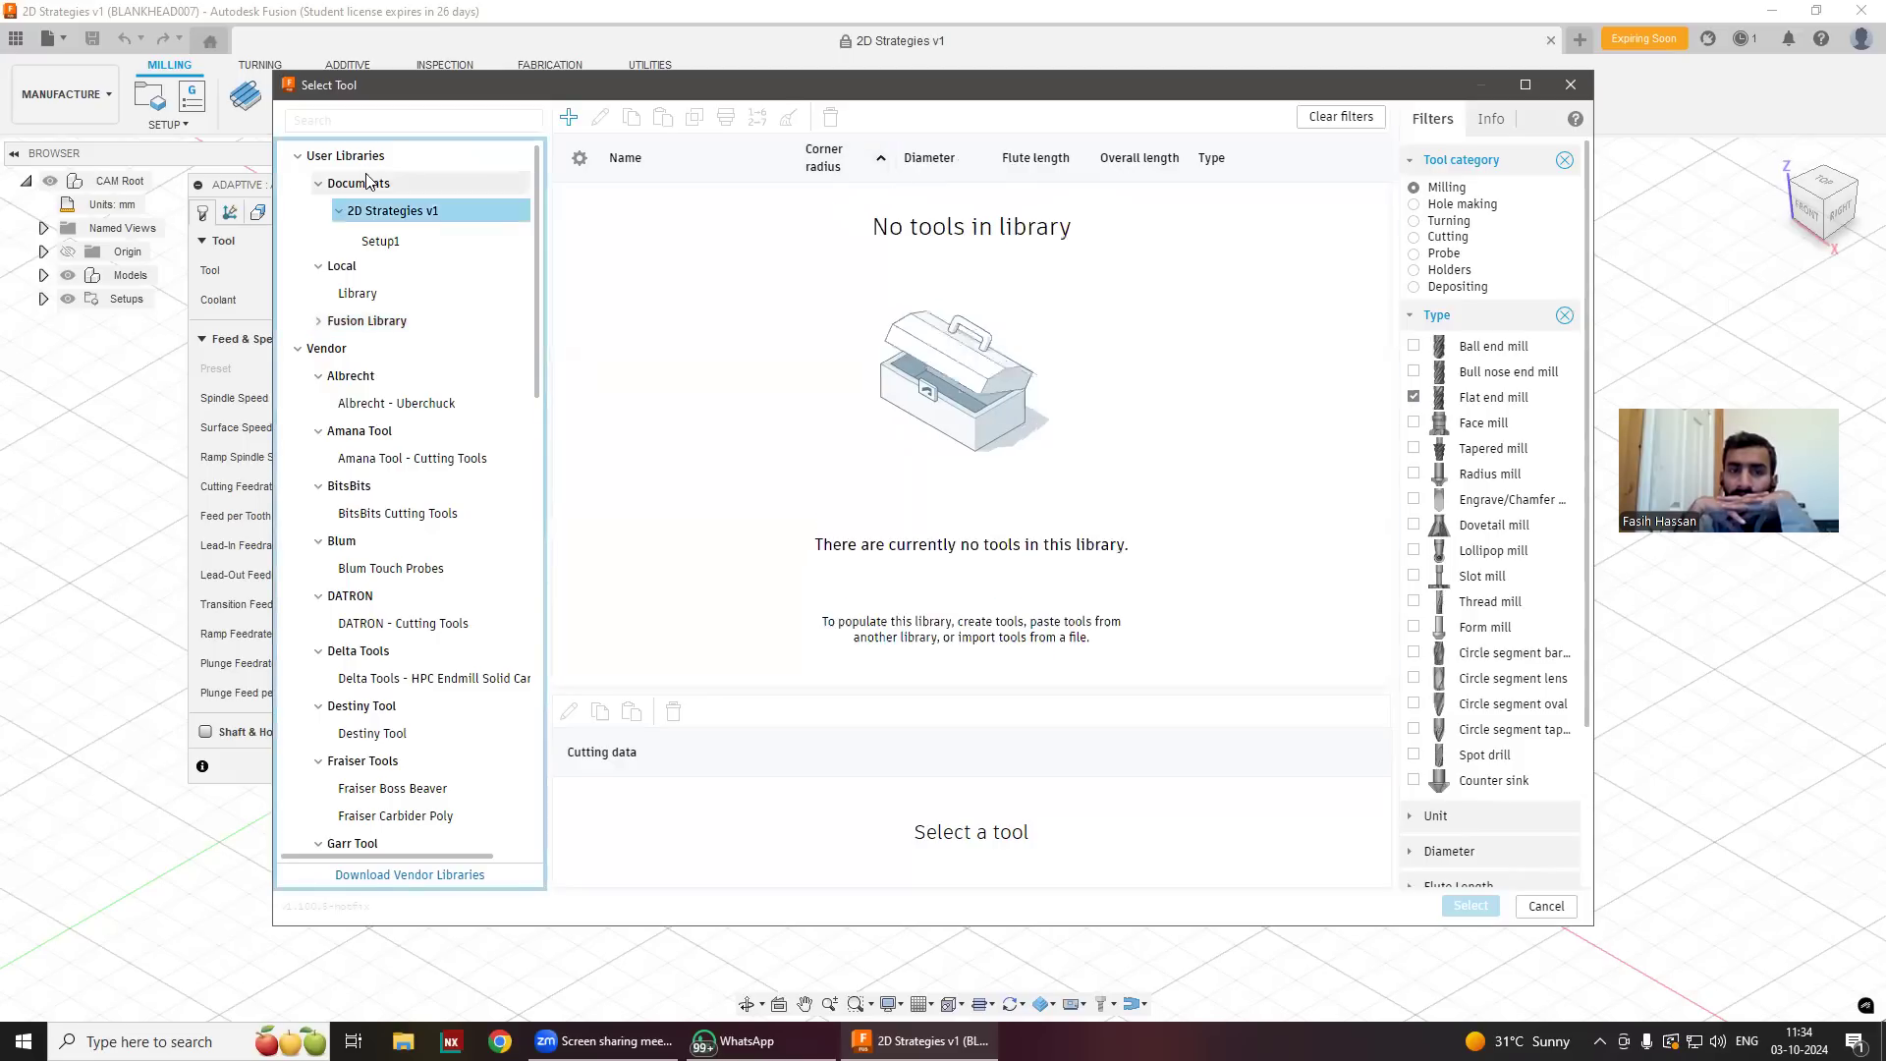
pyautogui.click(344, 385)
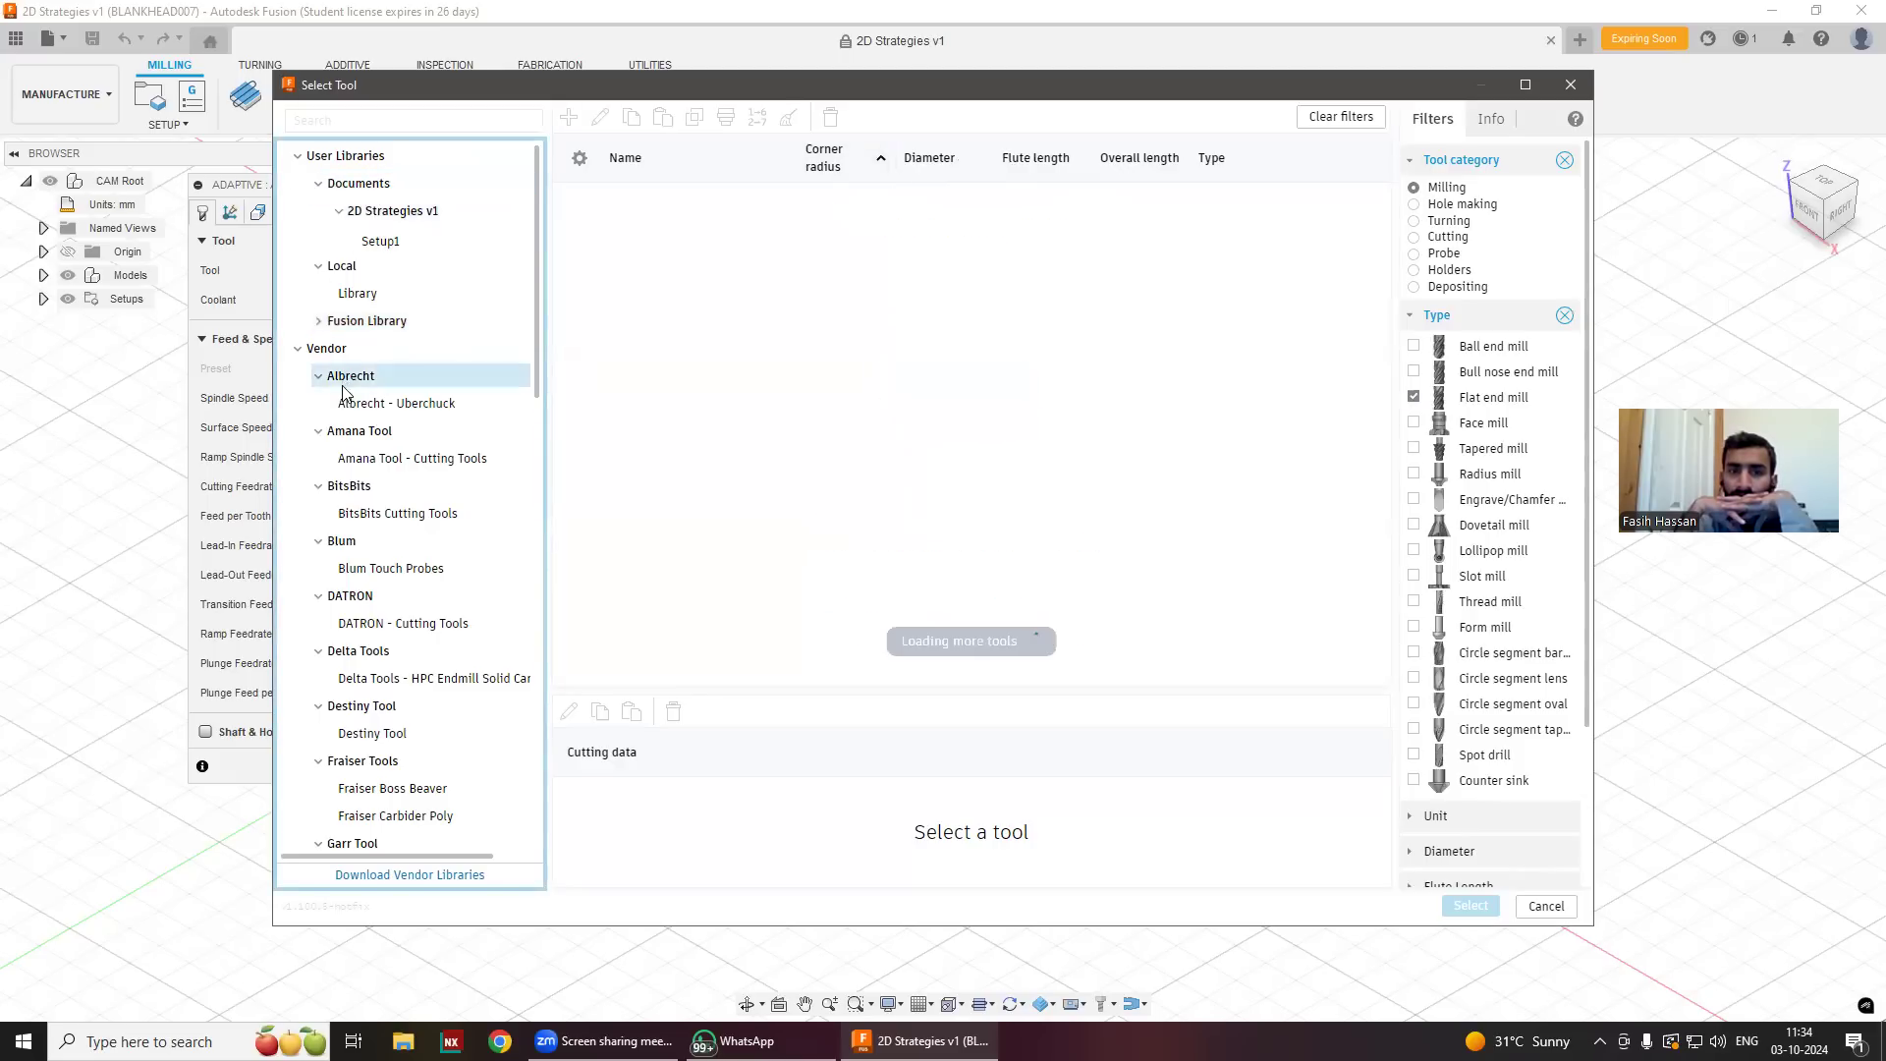
pyautogui.click(377, 412)
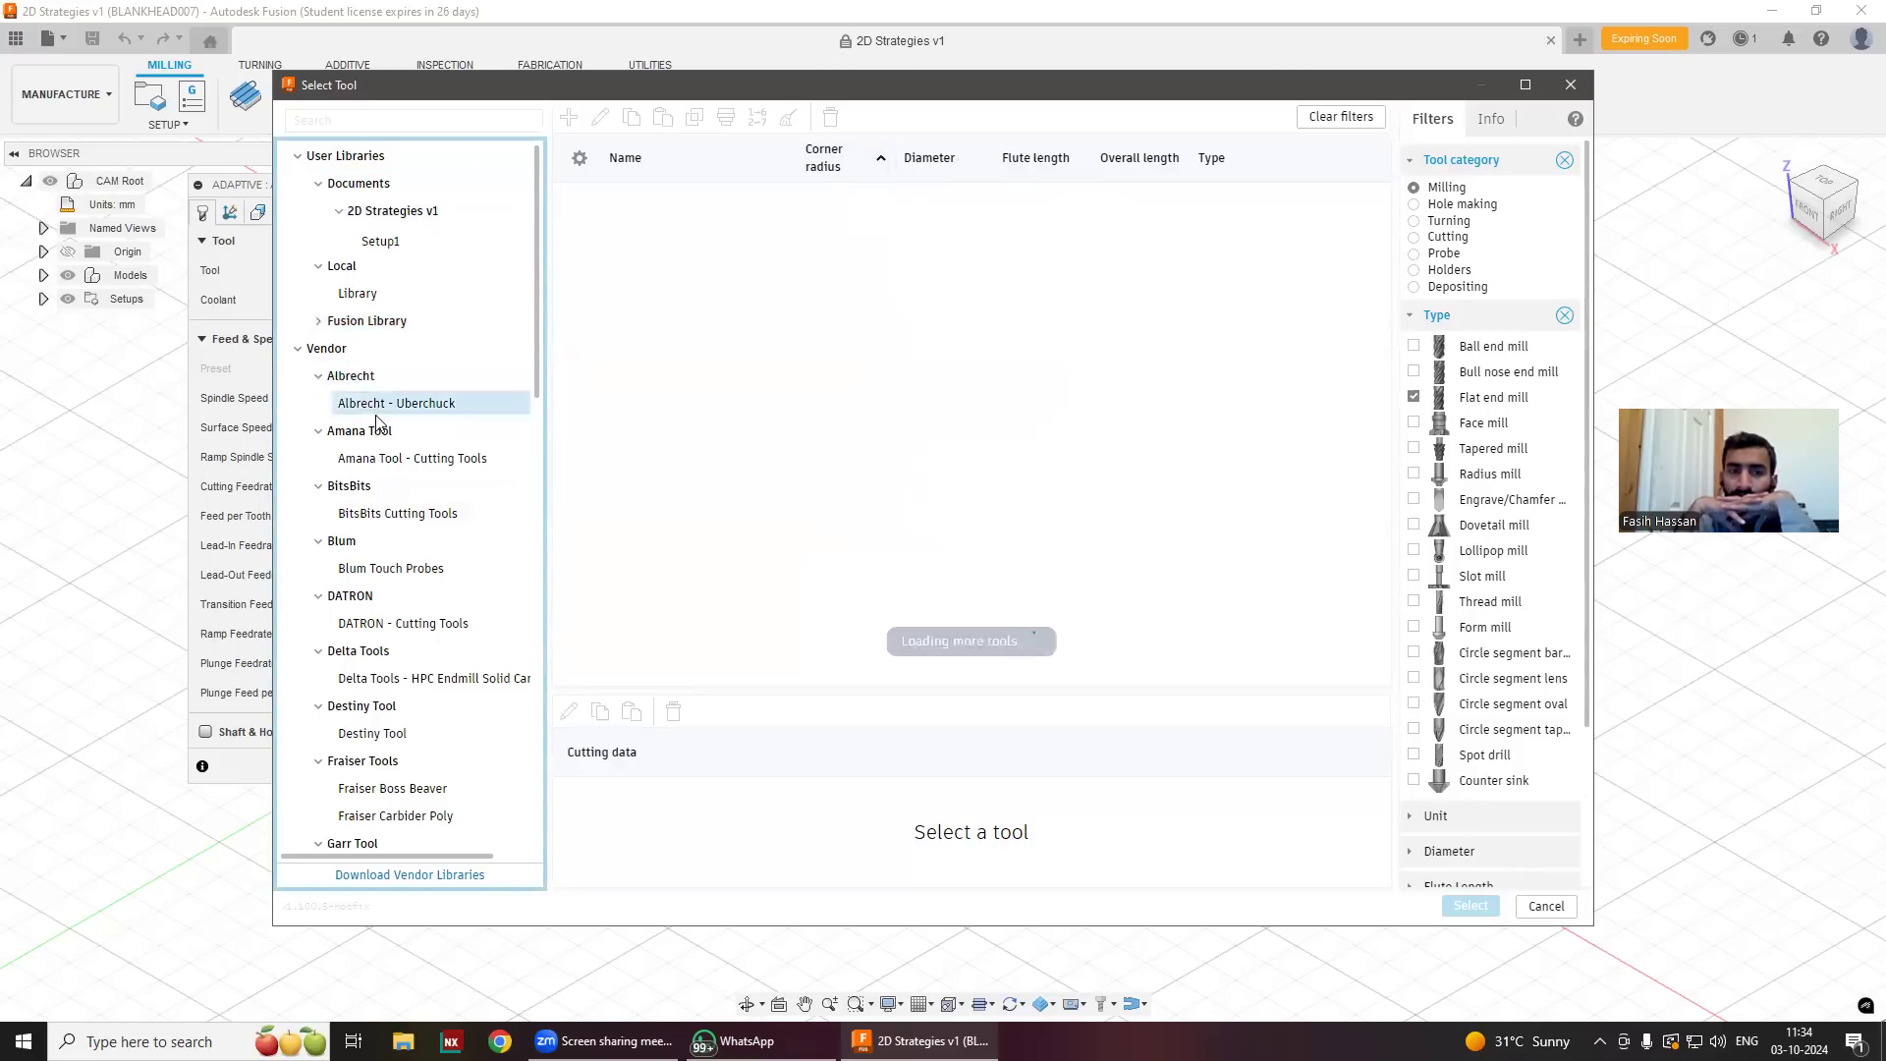
pyautogui.click(378, 515)
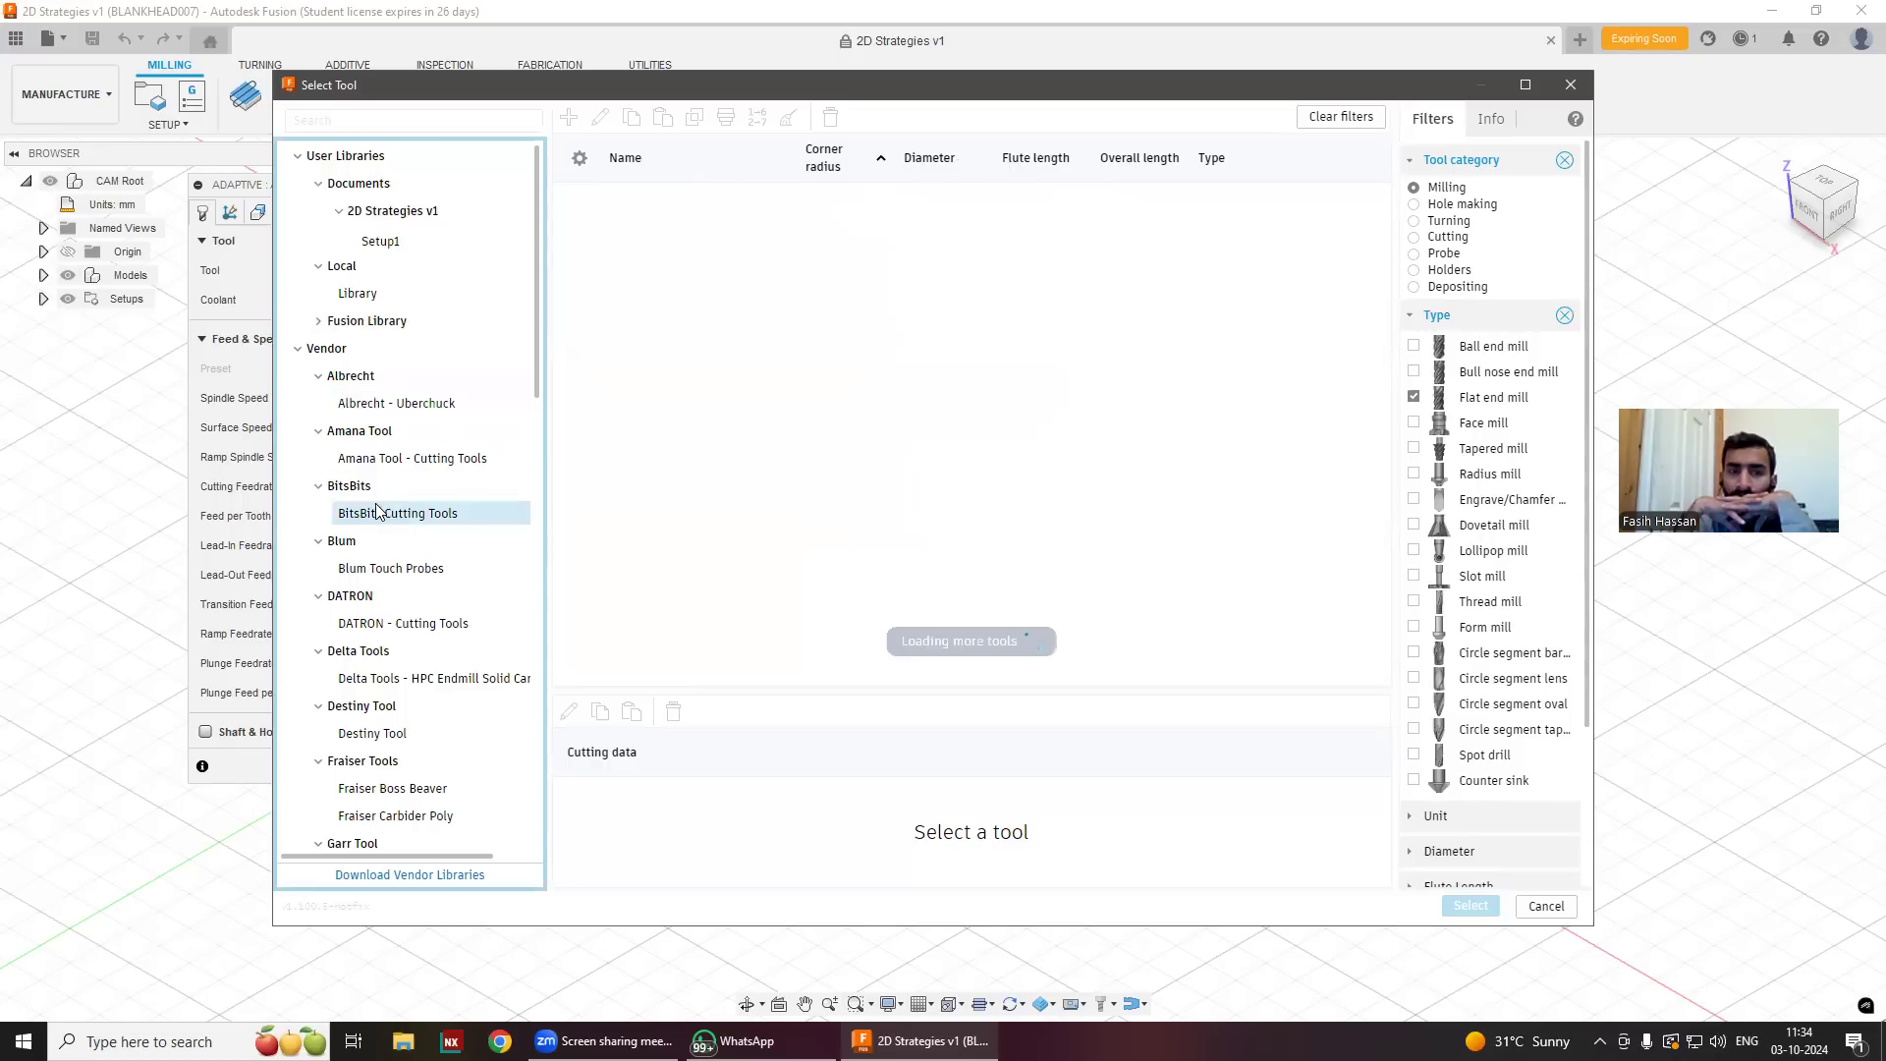
pyautogui.scroll(-5, 380, 514)
pyautogui.scroll(5, 382, 517)
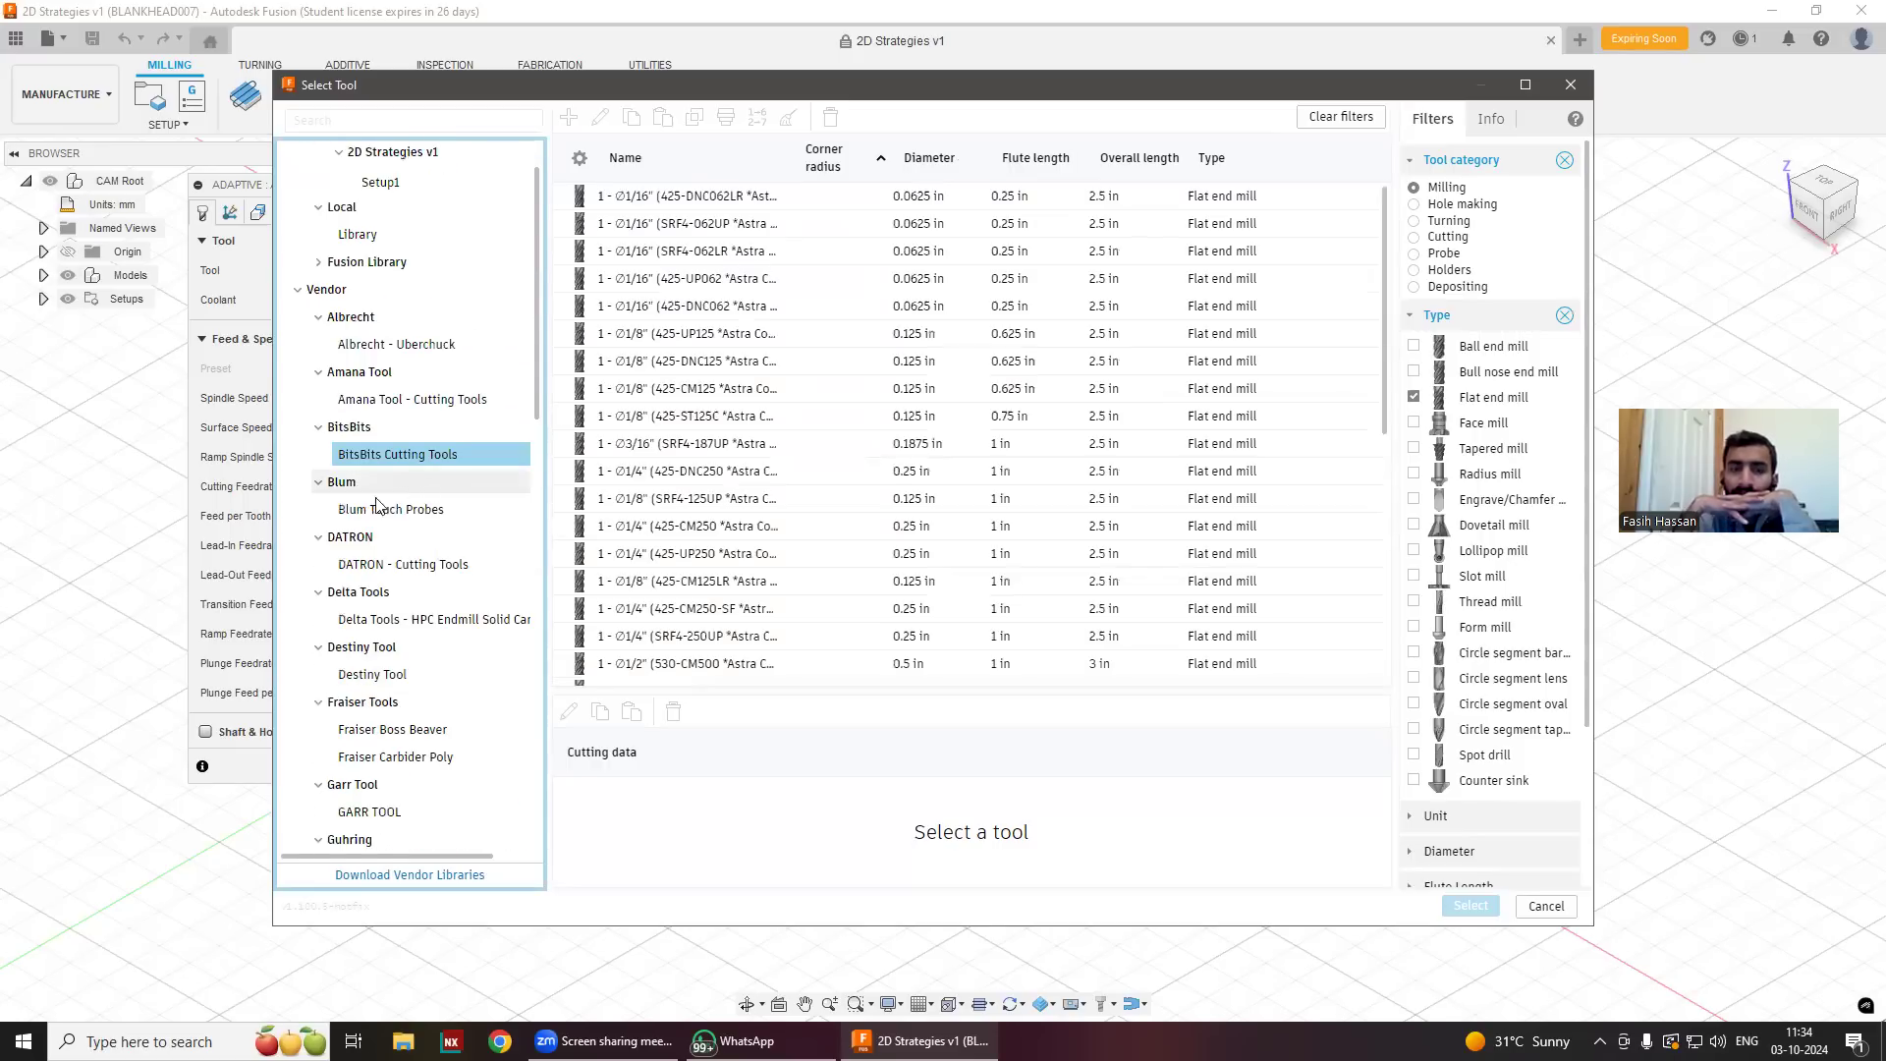
pyautogui.click(357, 482)
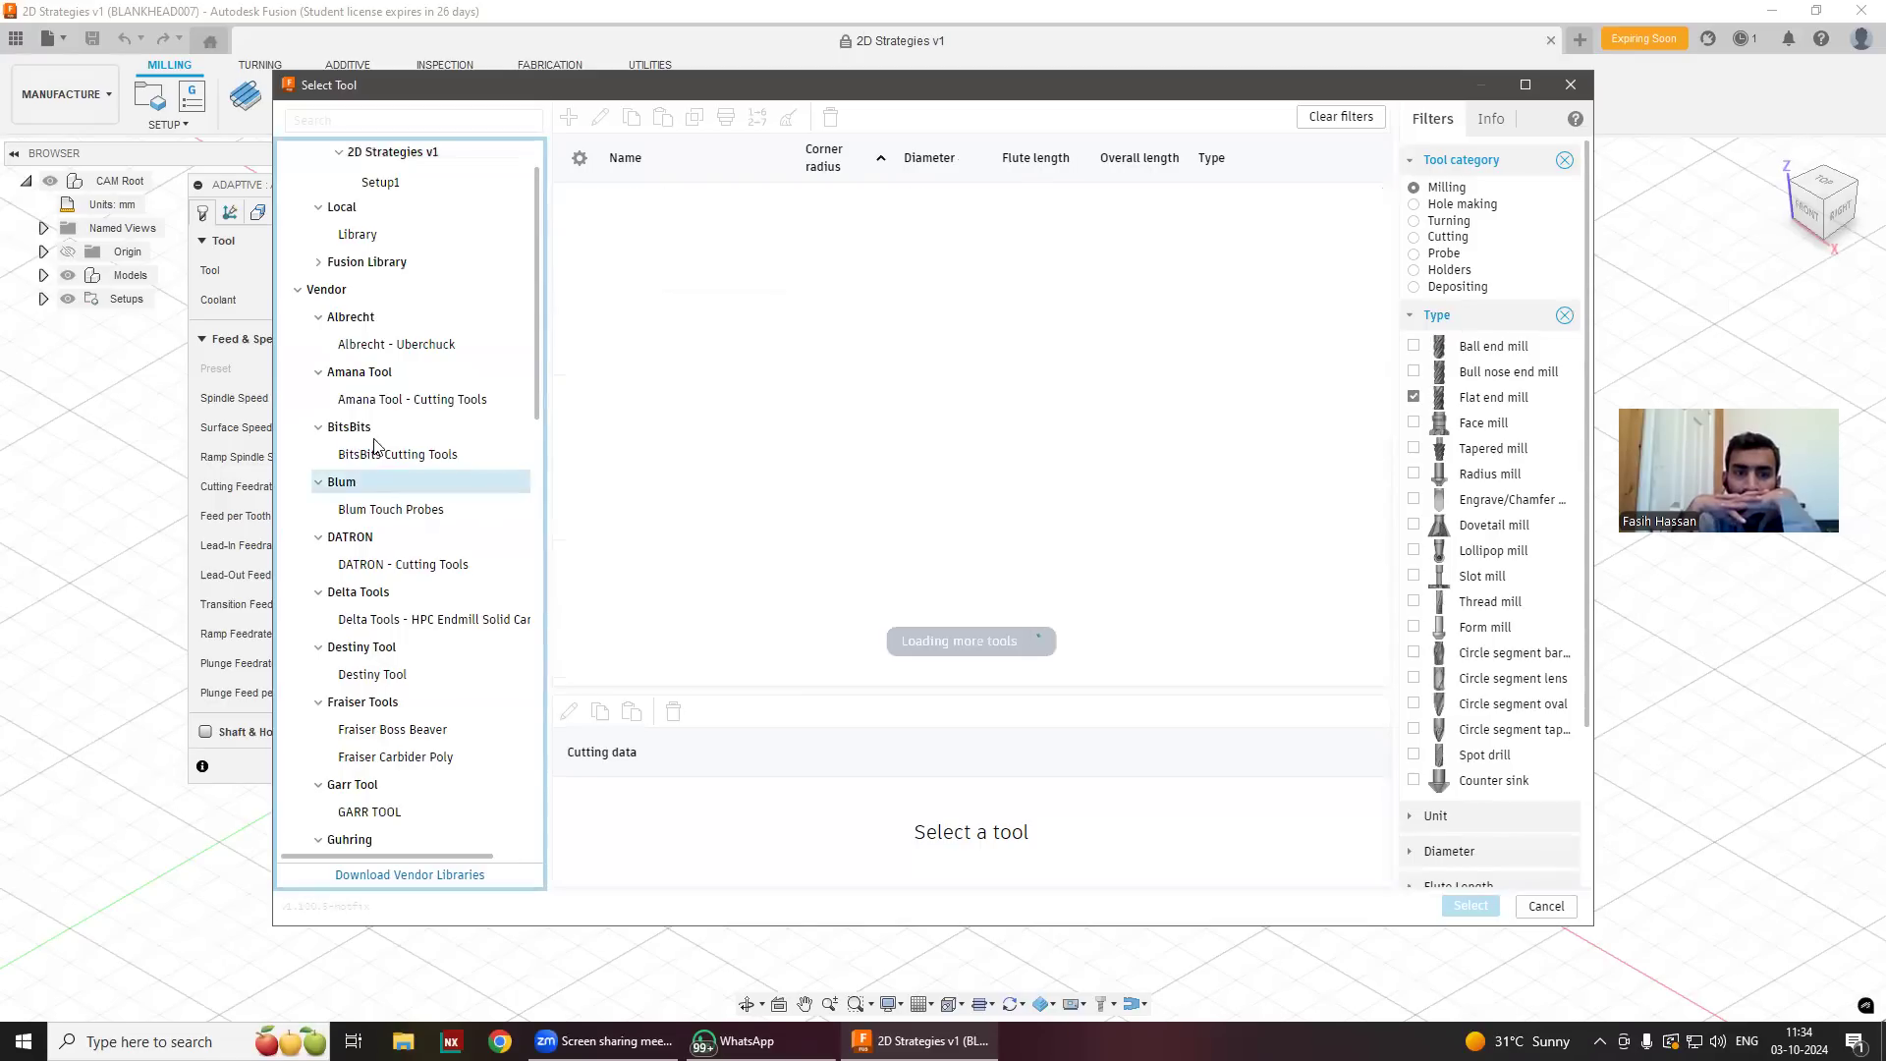
pyautogui.click(375, 433)
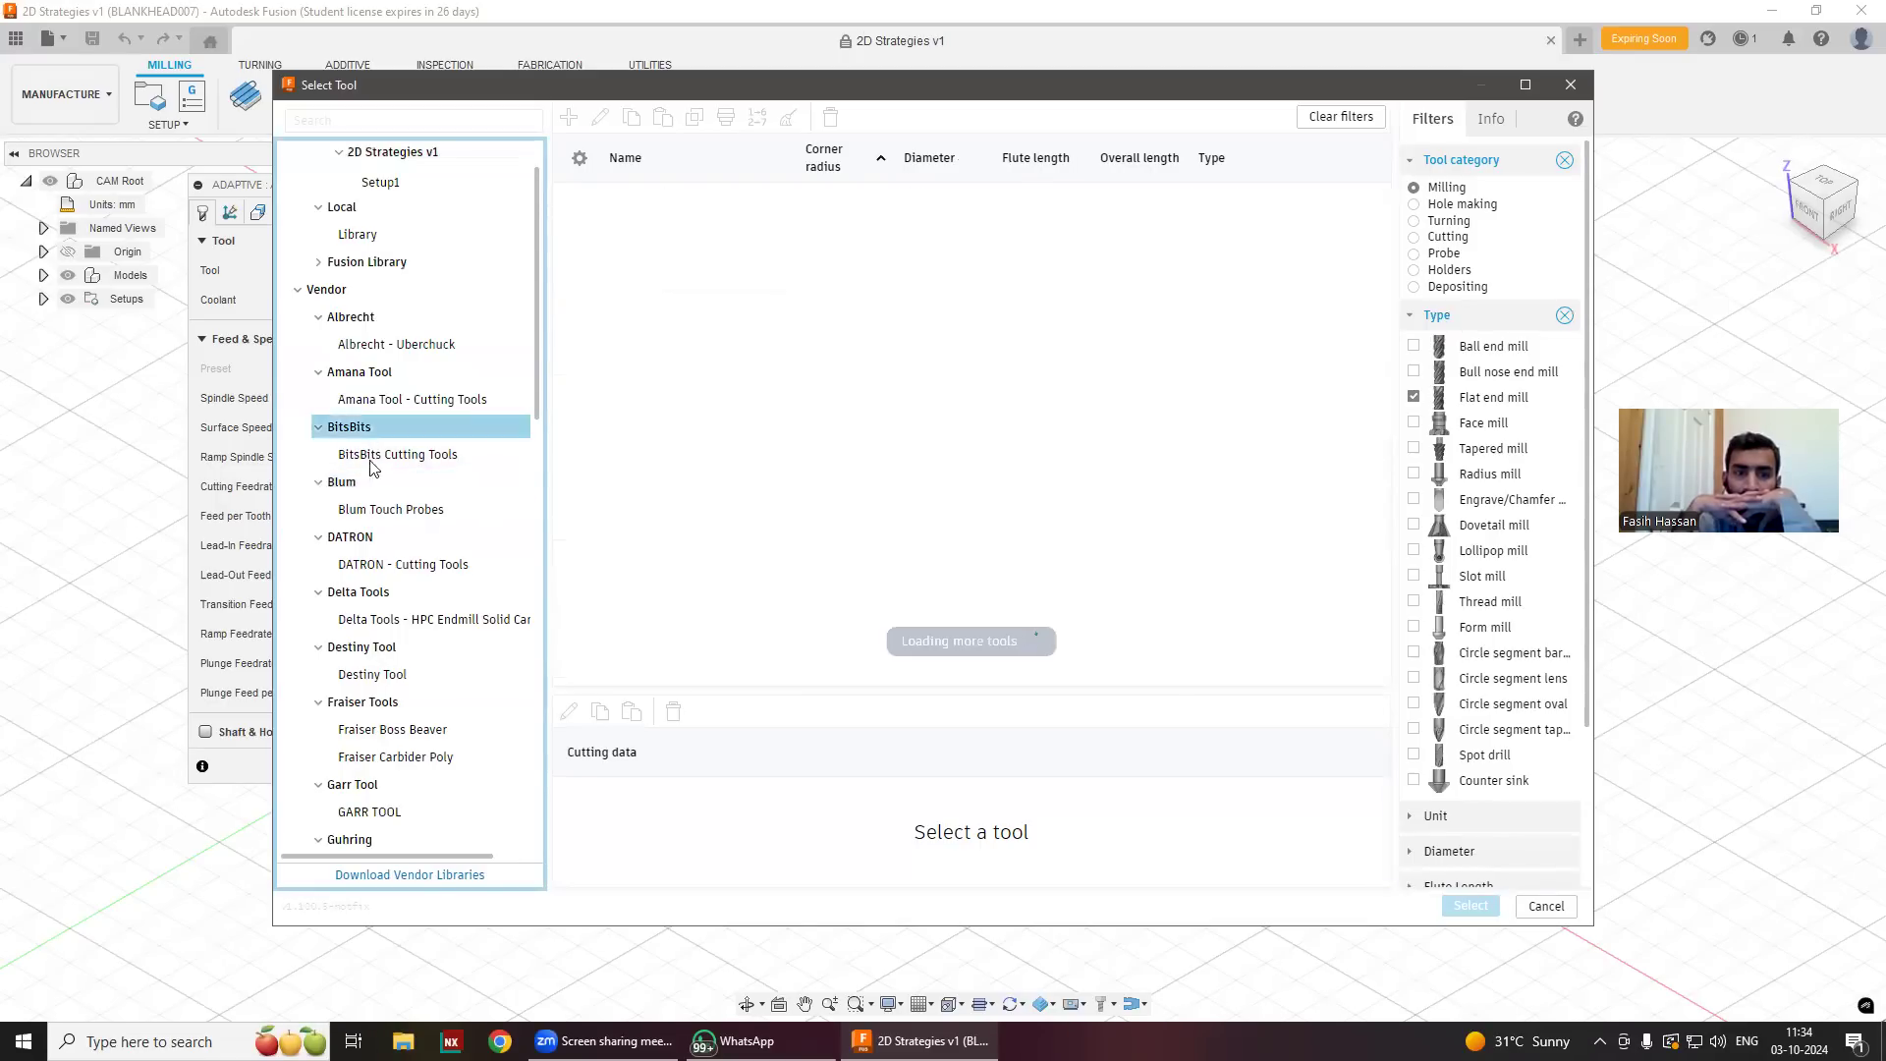
# Assign the 8 mm HPC SC Endmill Variable Helix with 19 mm flute length from the Delta Tools library to the operation.
pyautogui.click(374, 593)
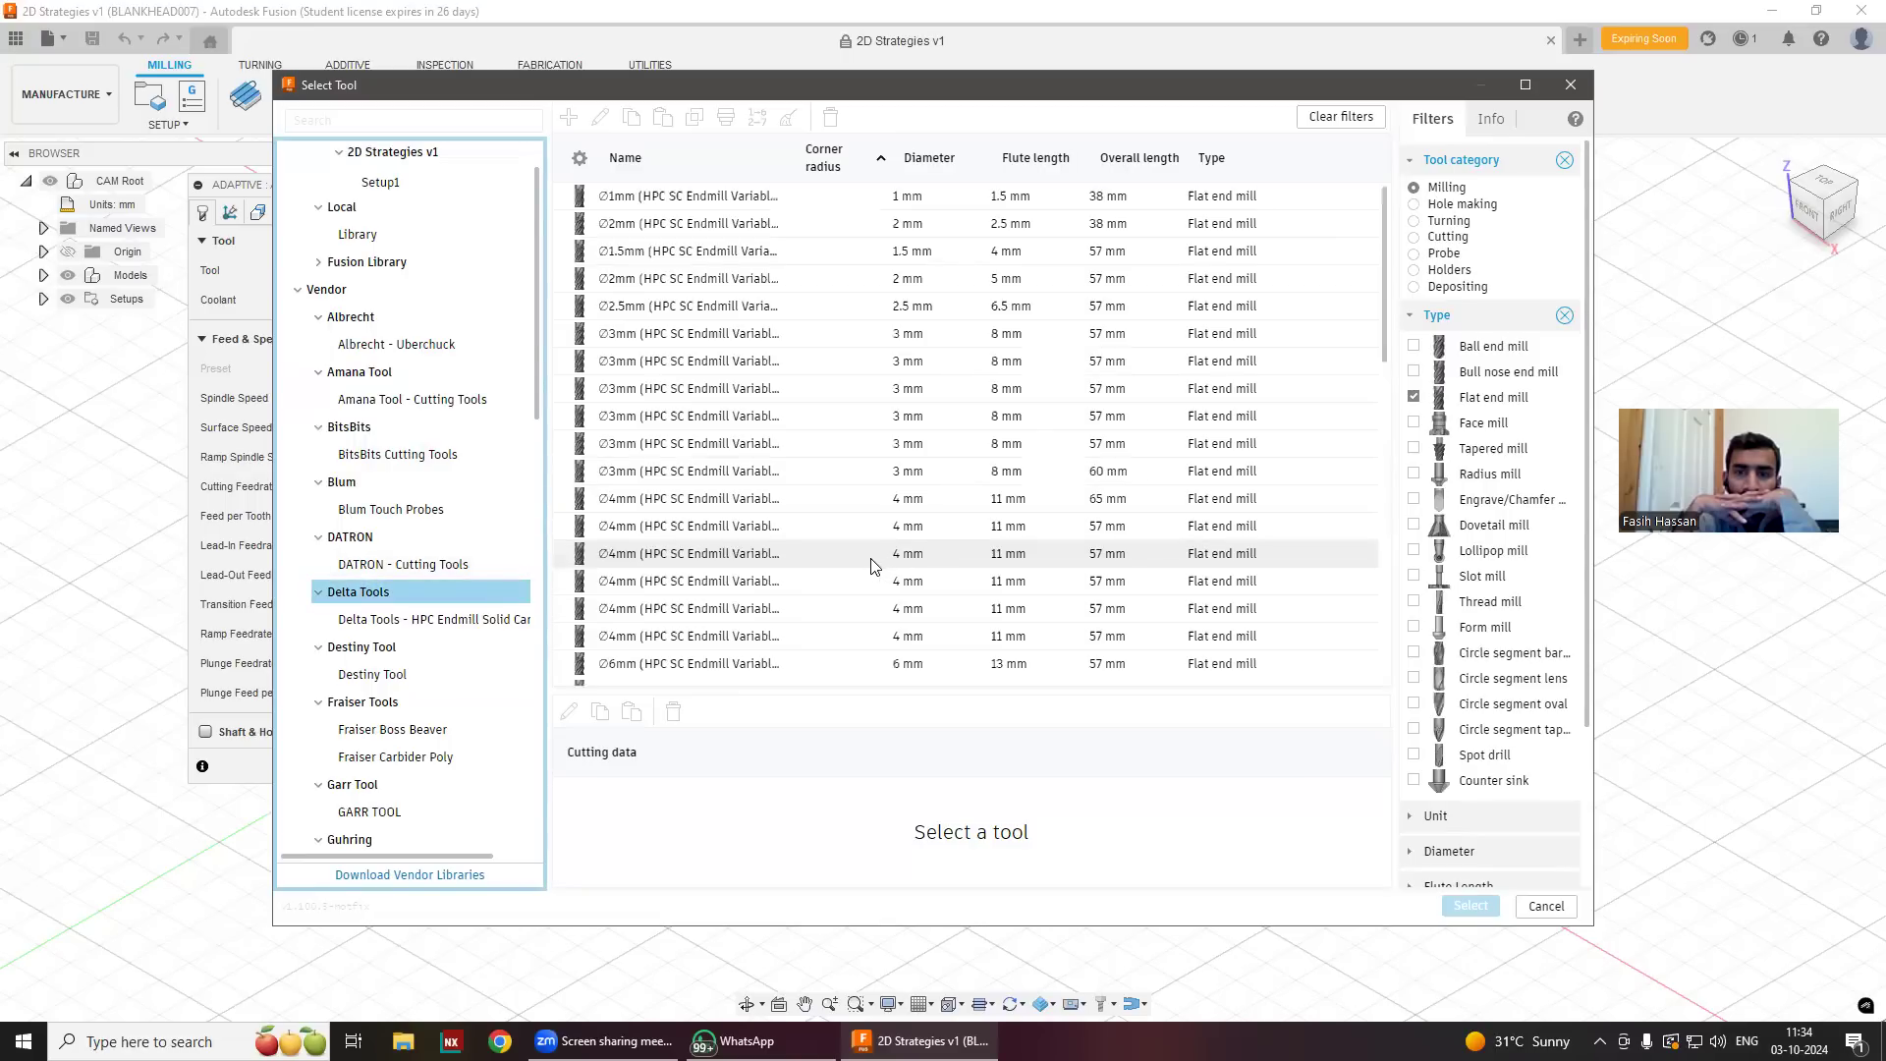
pyautogui.scroll(-8, 865, 573)
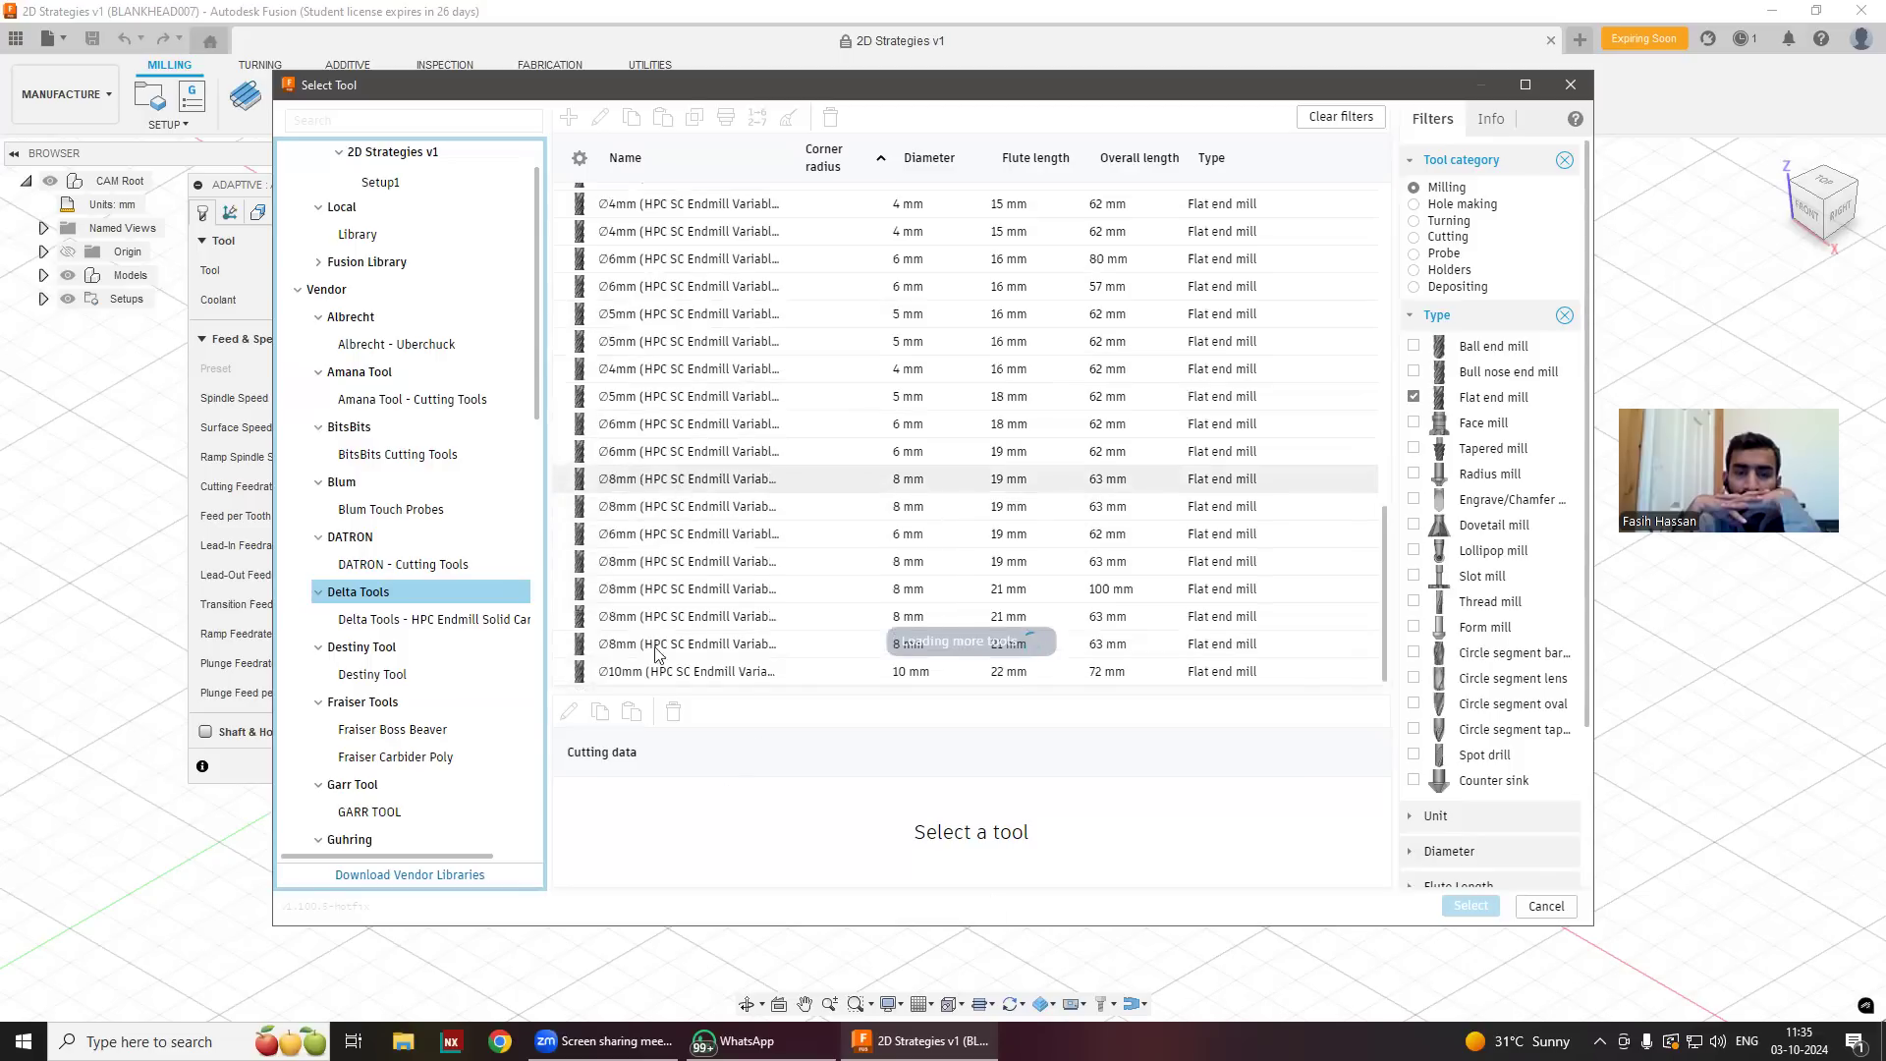
pyautogui.click(689, 479)
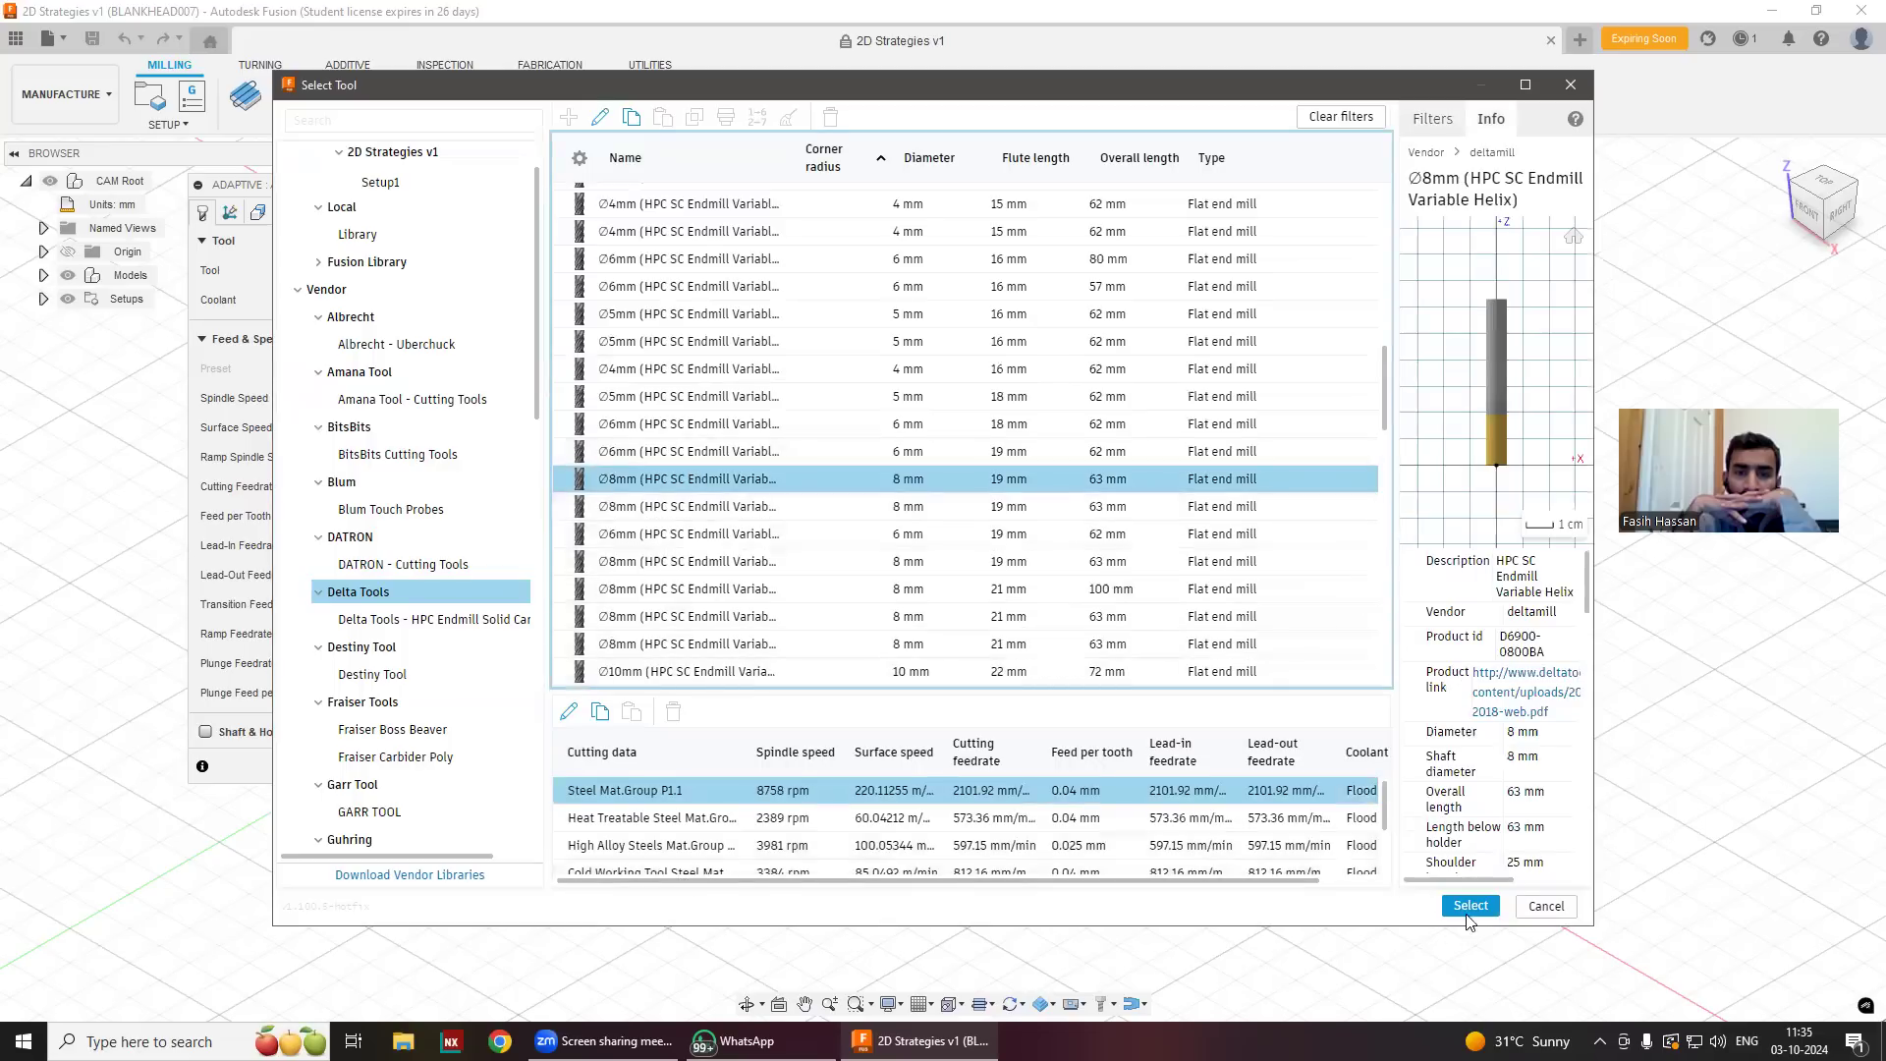
pyautogui.click(1468, 907)
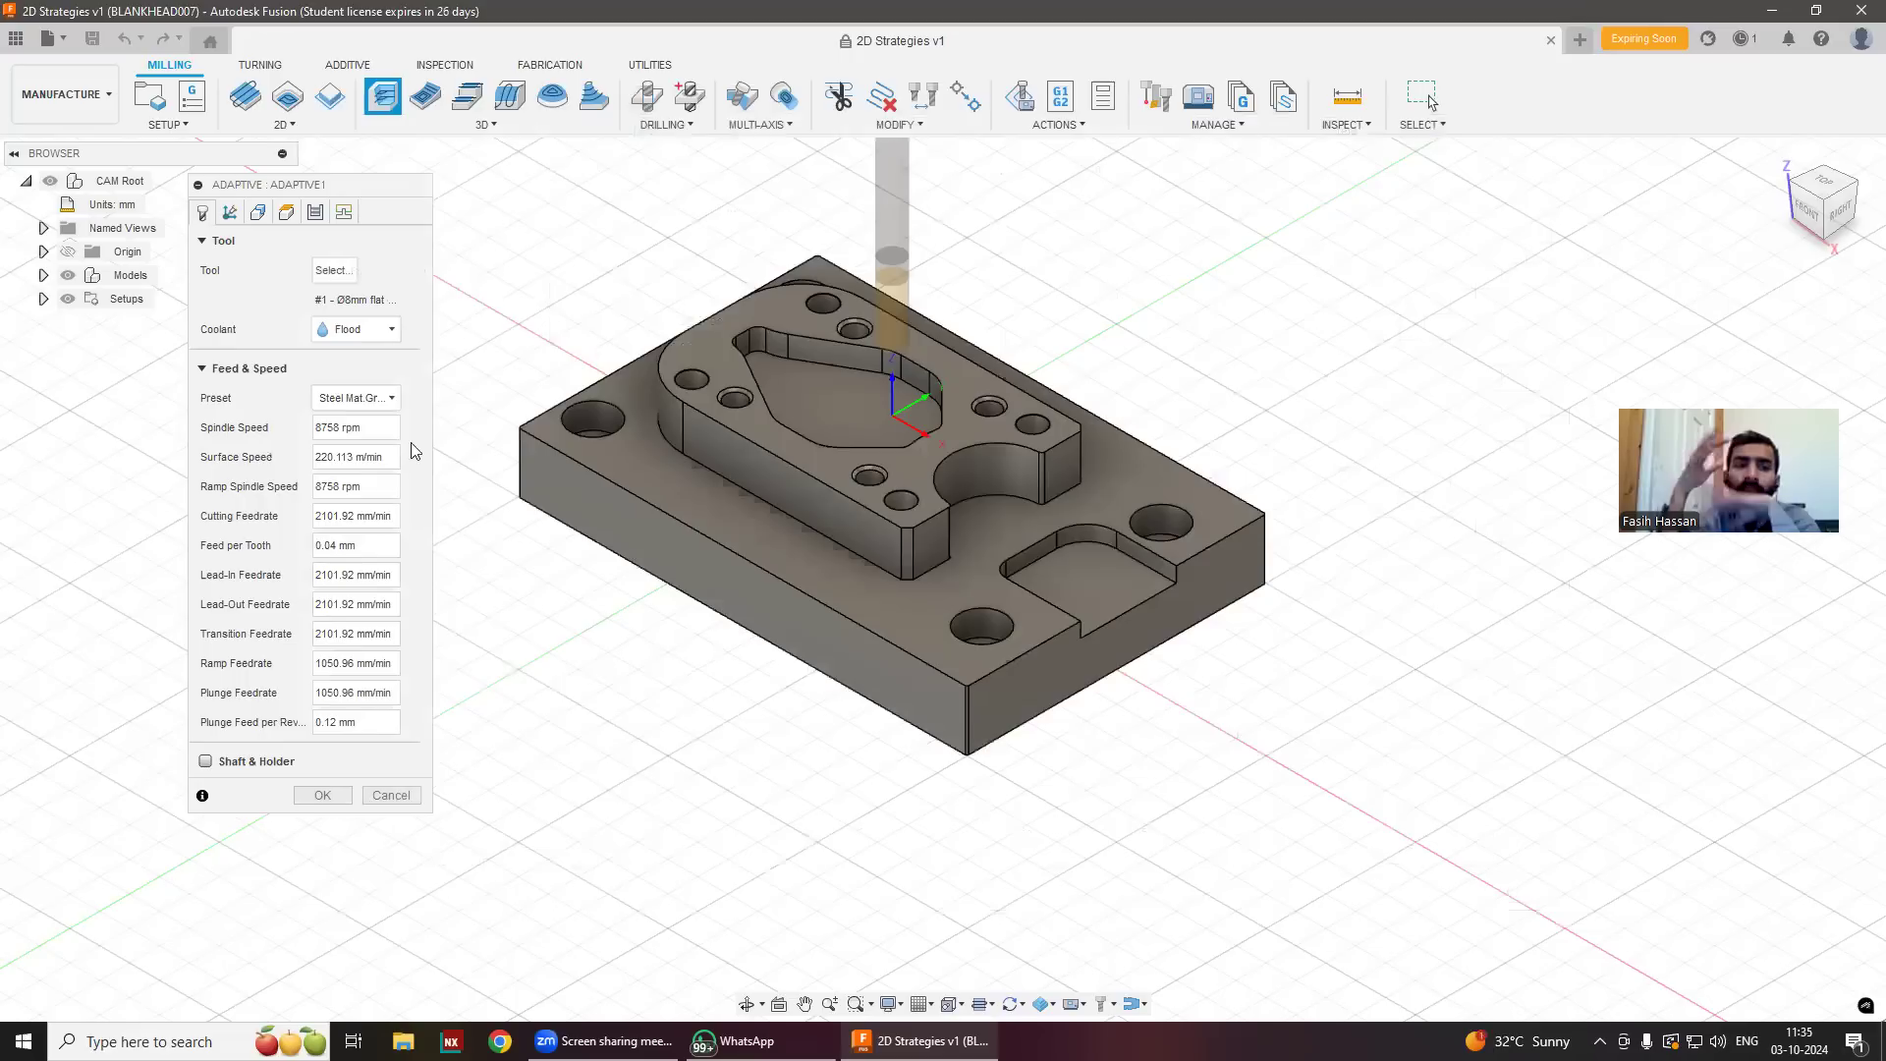
# Choose Flood coolant and set the feed and speed preset to Cast Iron Mat.Group K1.2.
pyautogui.click(384, 337)
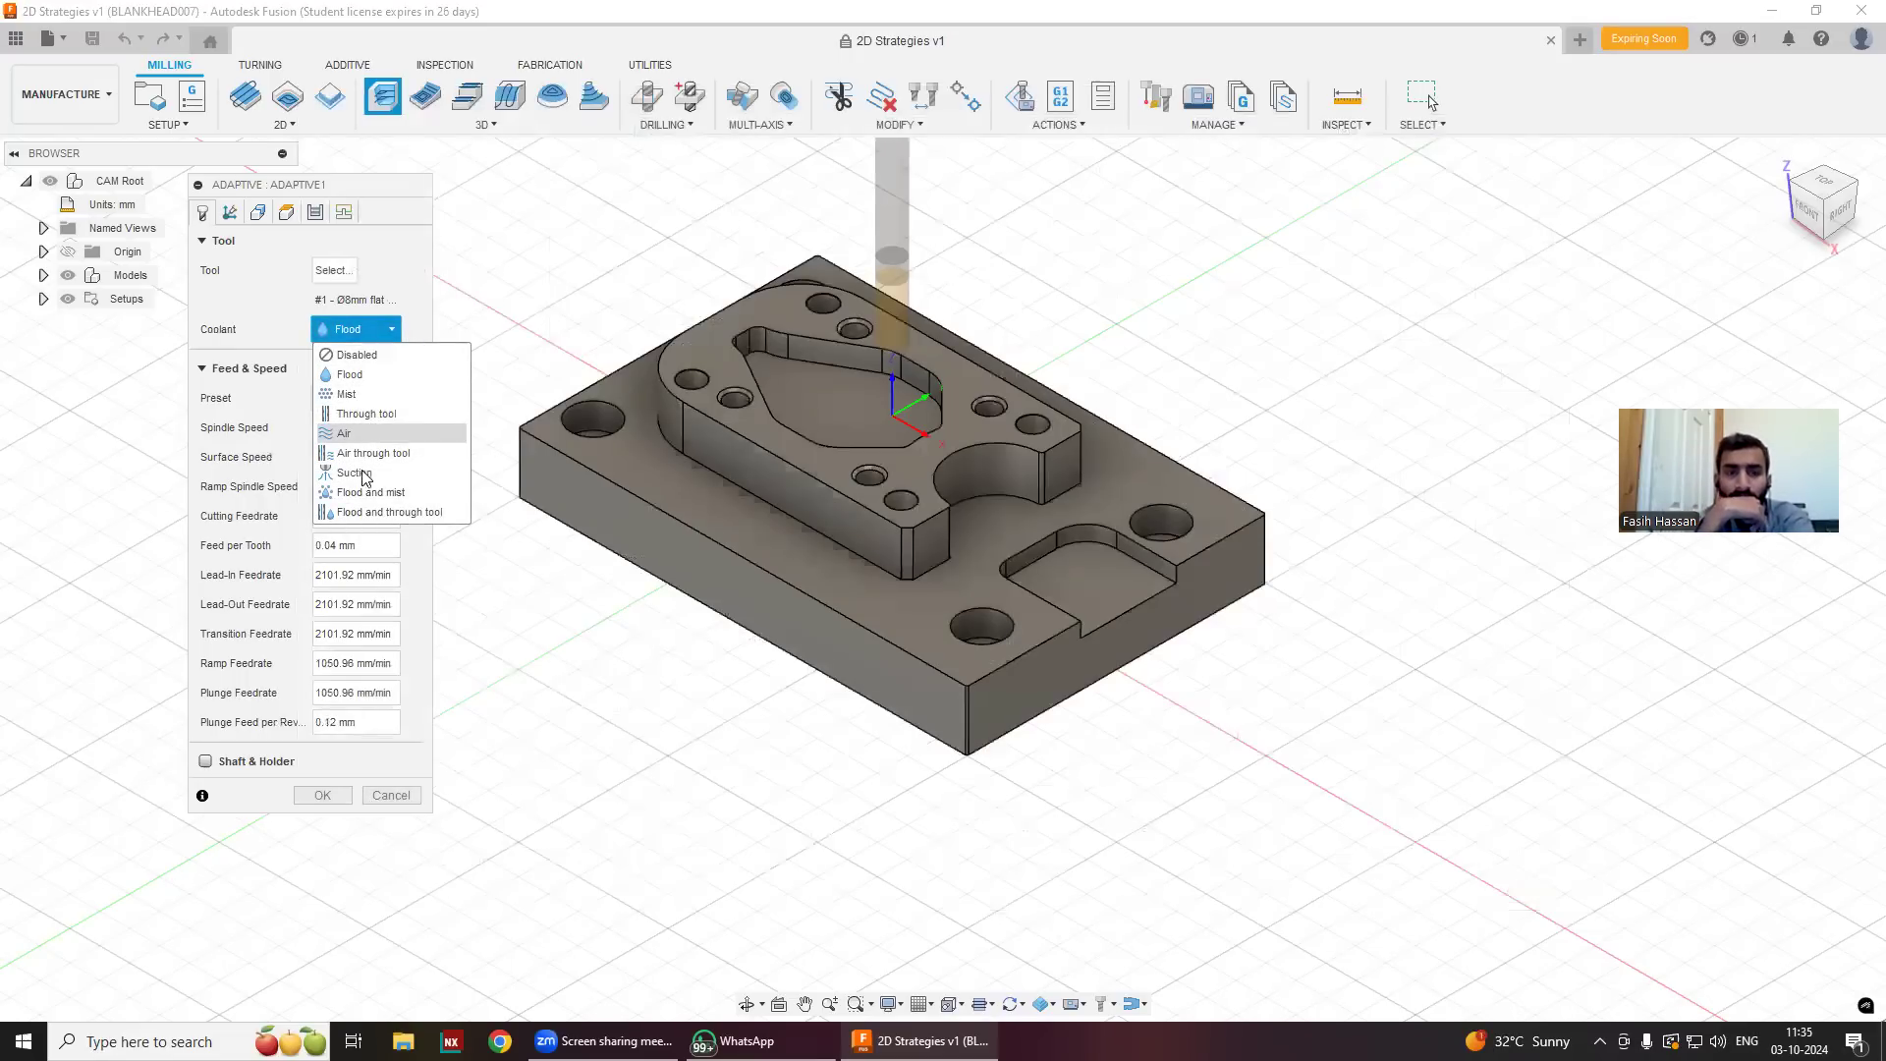
pyautogui.click(364, 376)
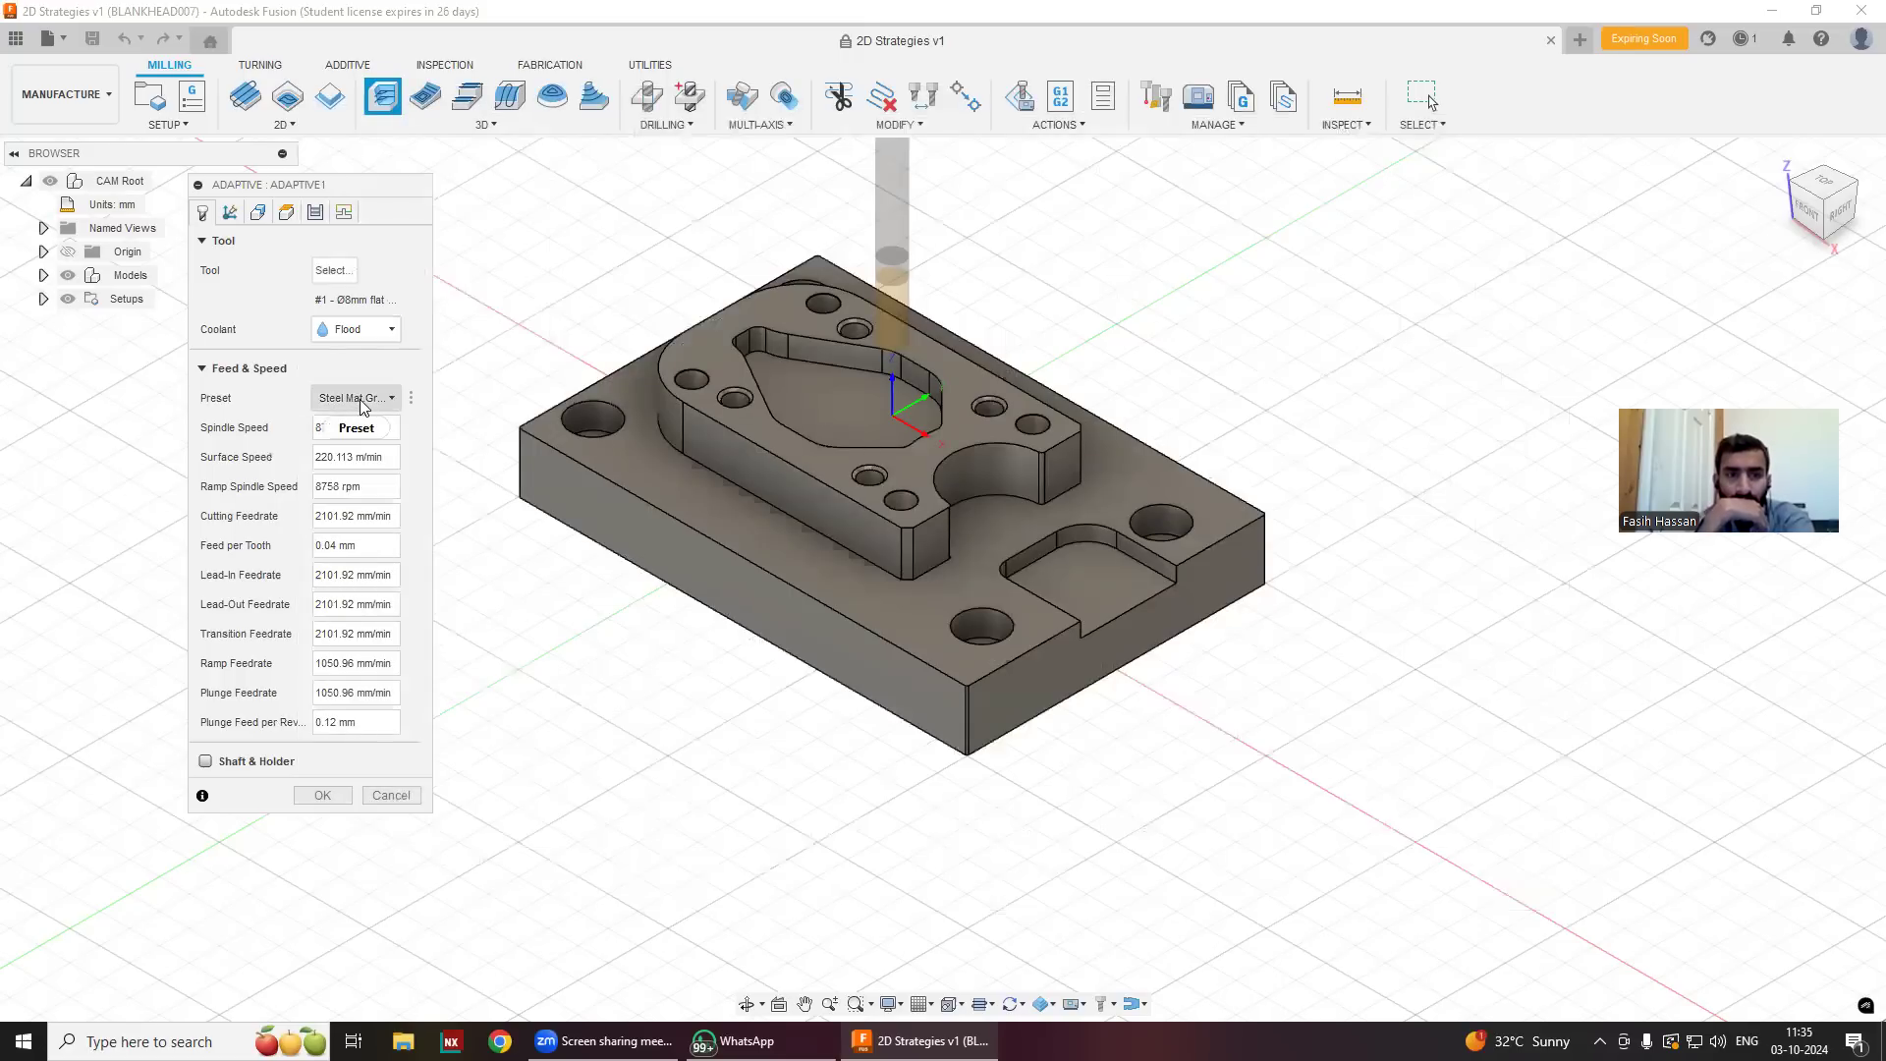
pyautogui.click(359, 399)
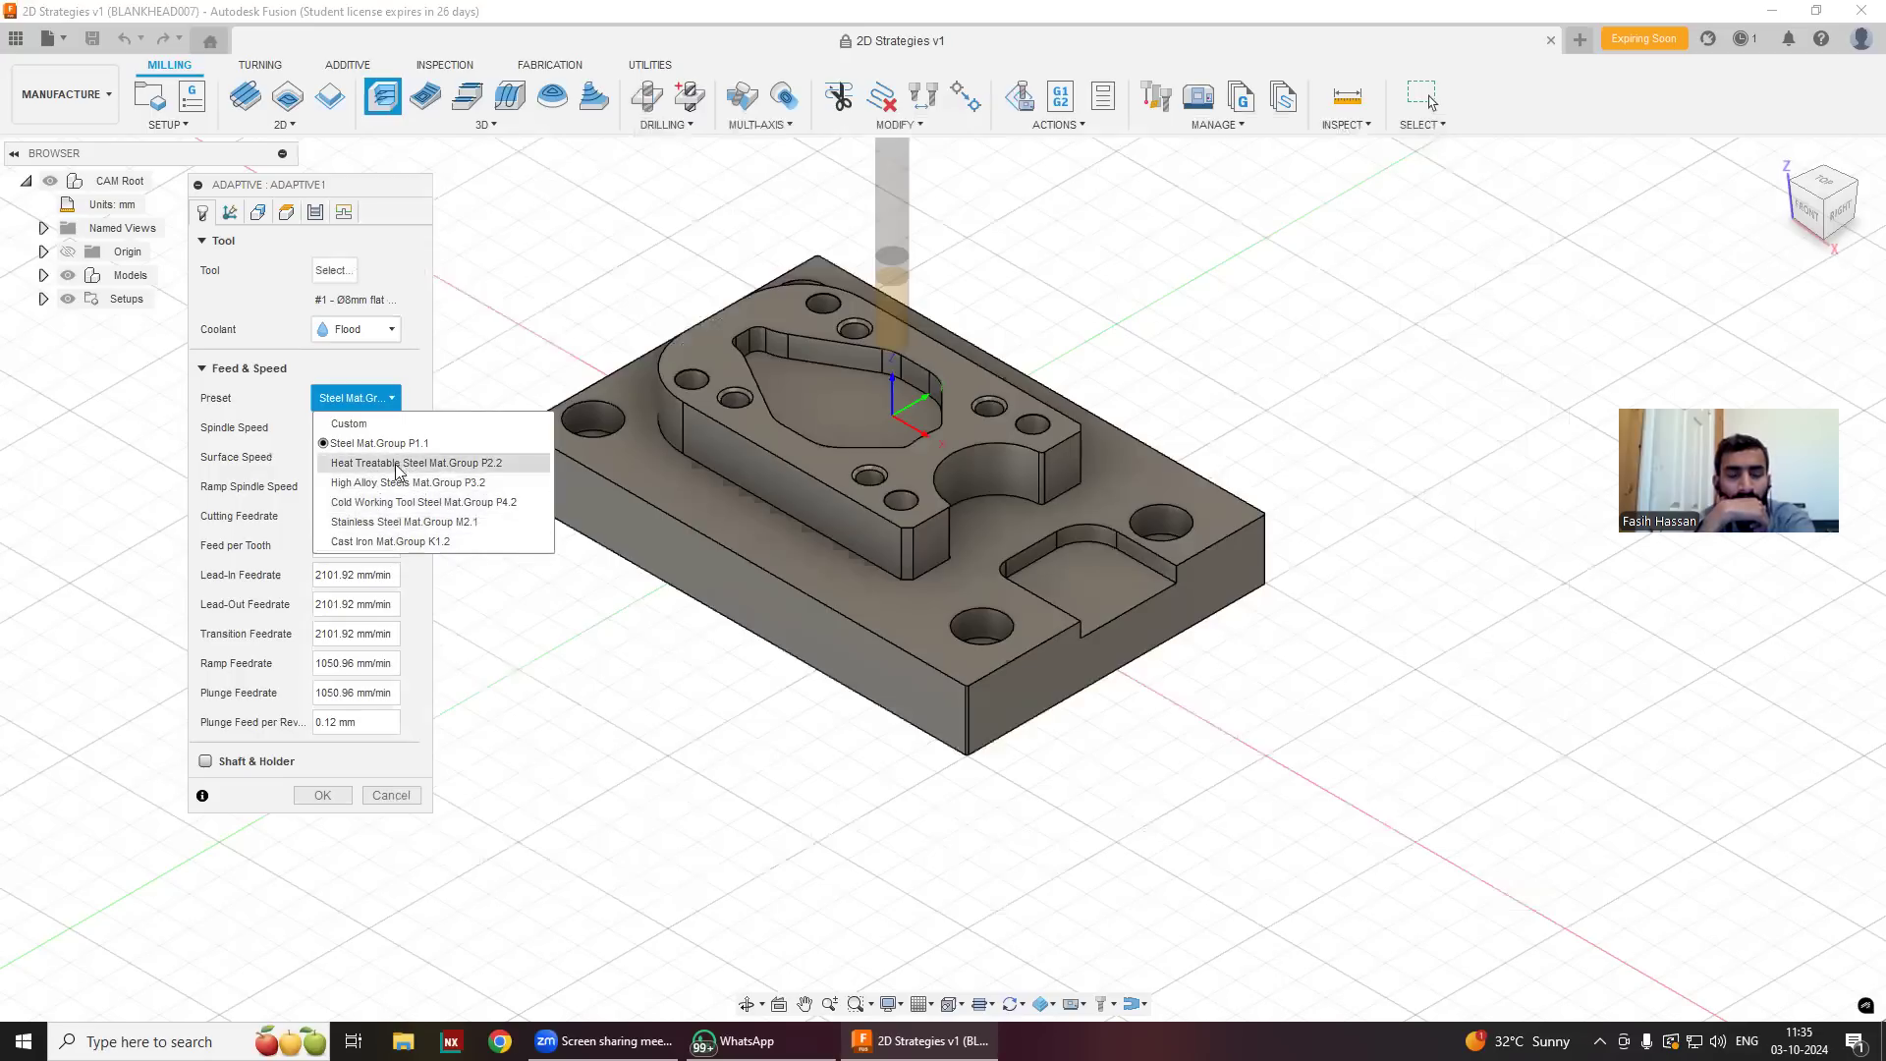
pyautogui.click(381, 521)
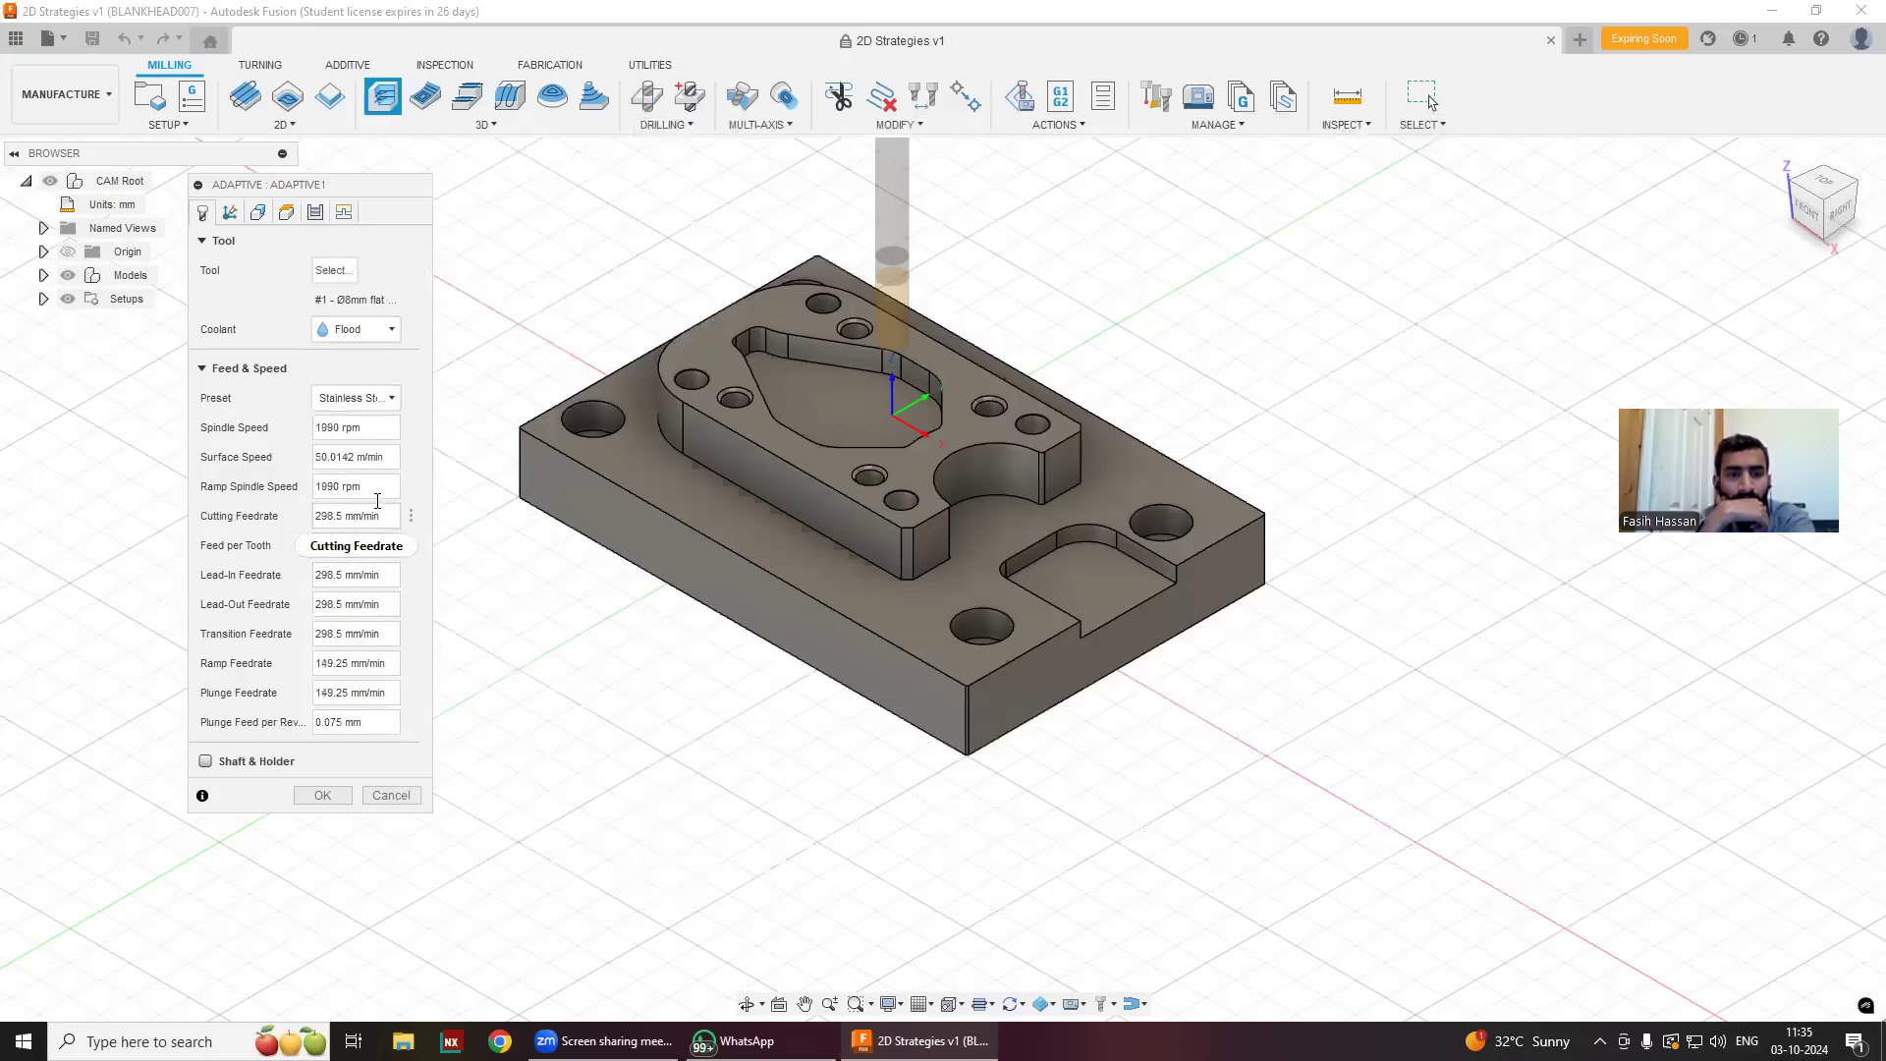
pyautogui.click(356, 397)
pyautogui.click(367, 444)
pyautogui.click(355, 397)
pyautogui.click(365, 536)
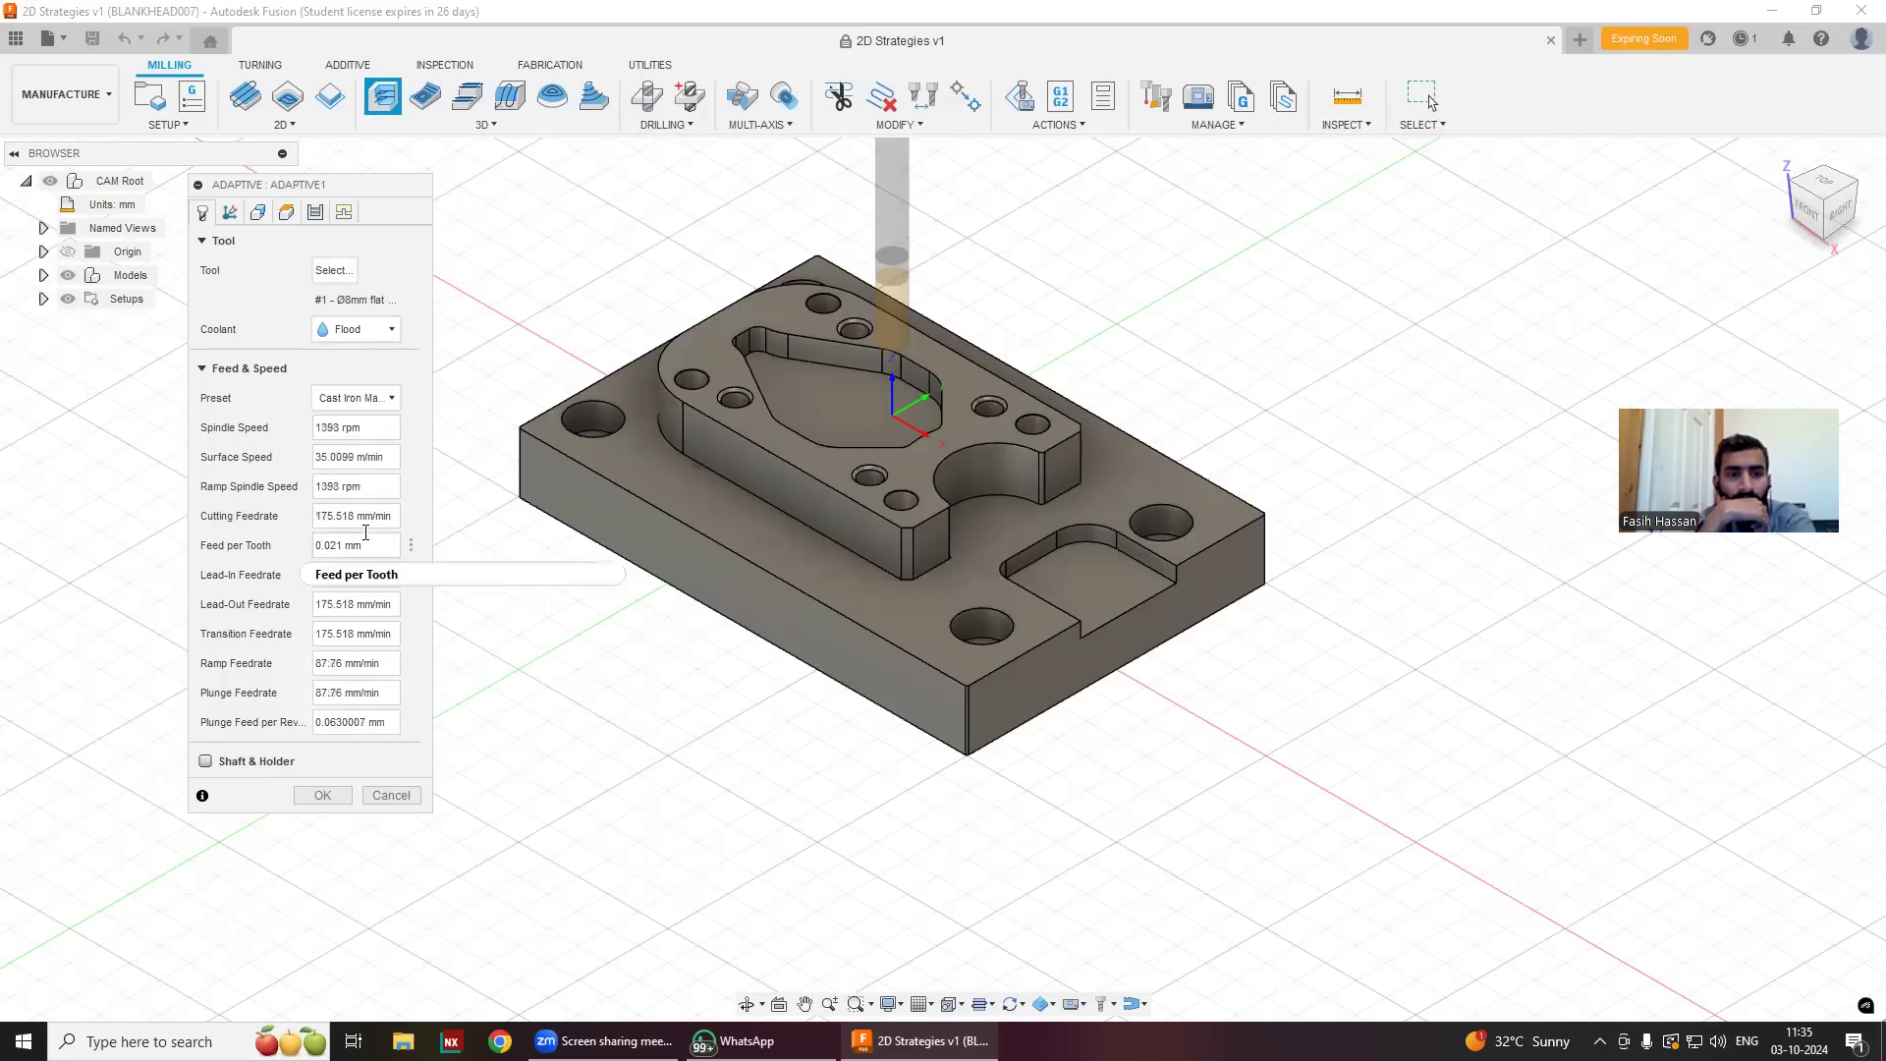
pyautogui.moveTo(365, 531)
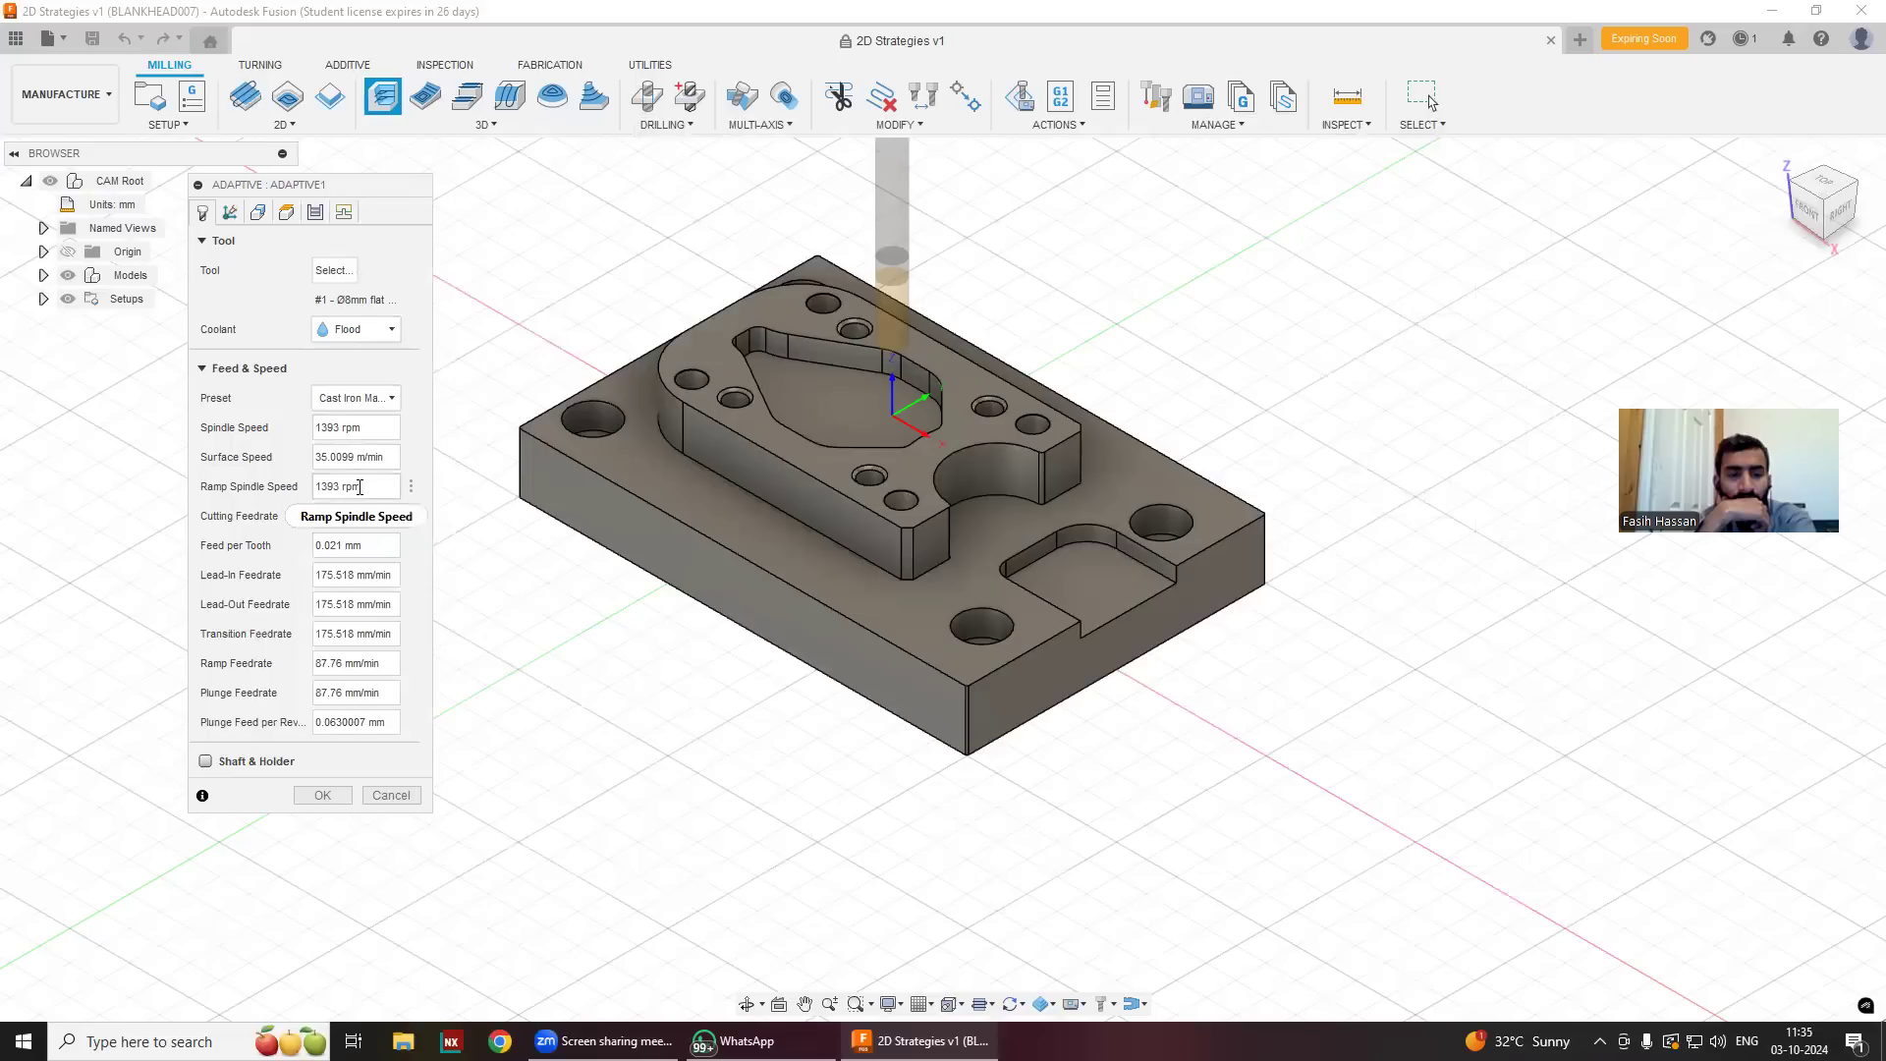
pyautogui.moveTo(359, 487)
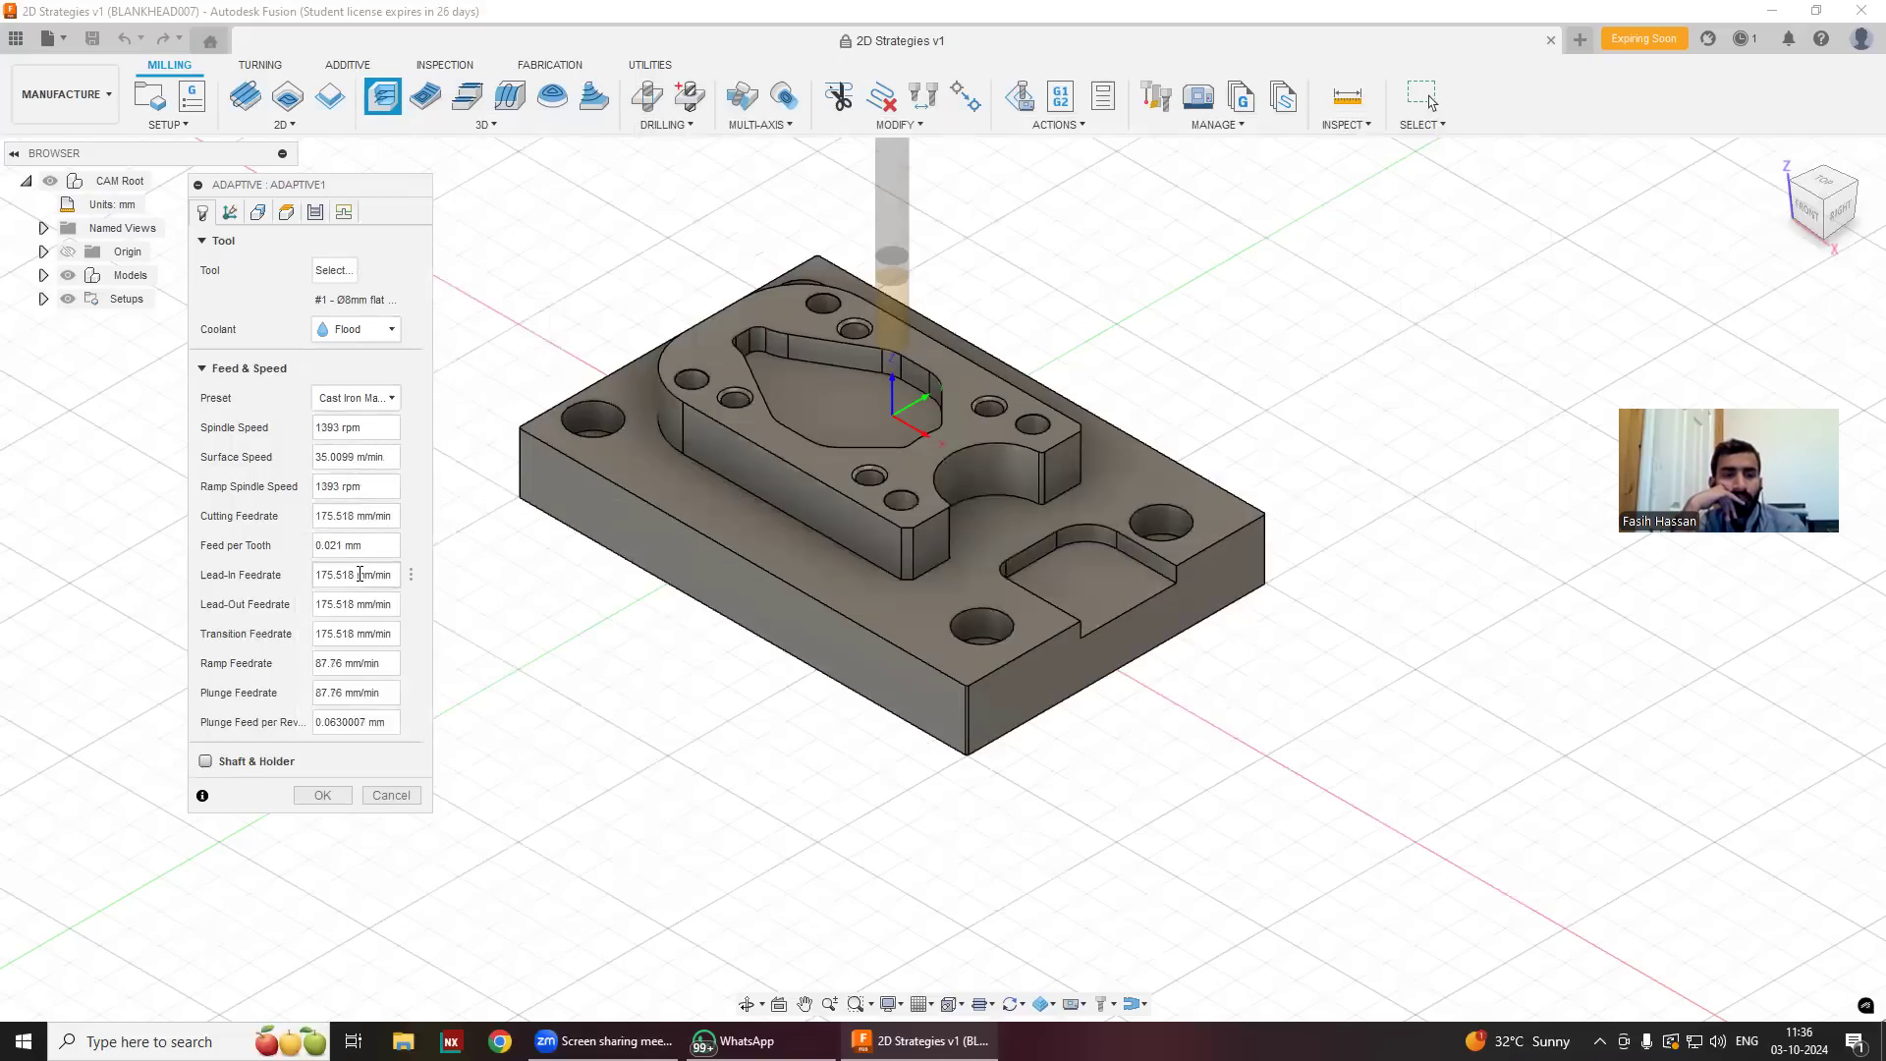
pyautogui.moveTo(361, 573)
pyautogui.moveTo(355, 637)
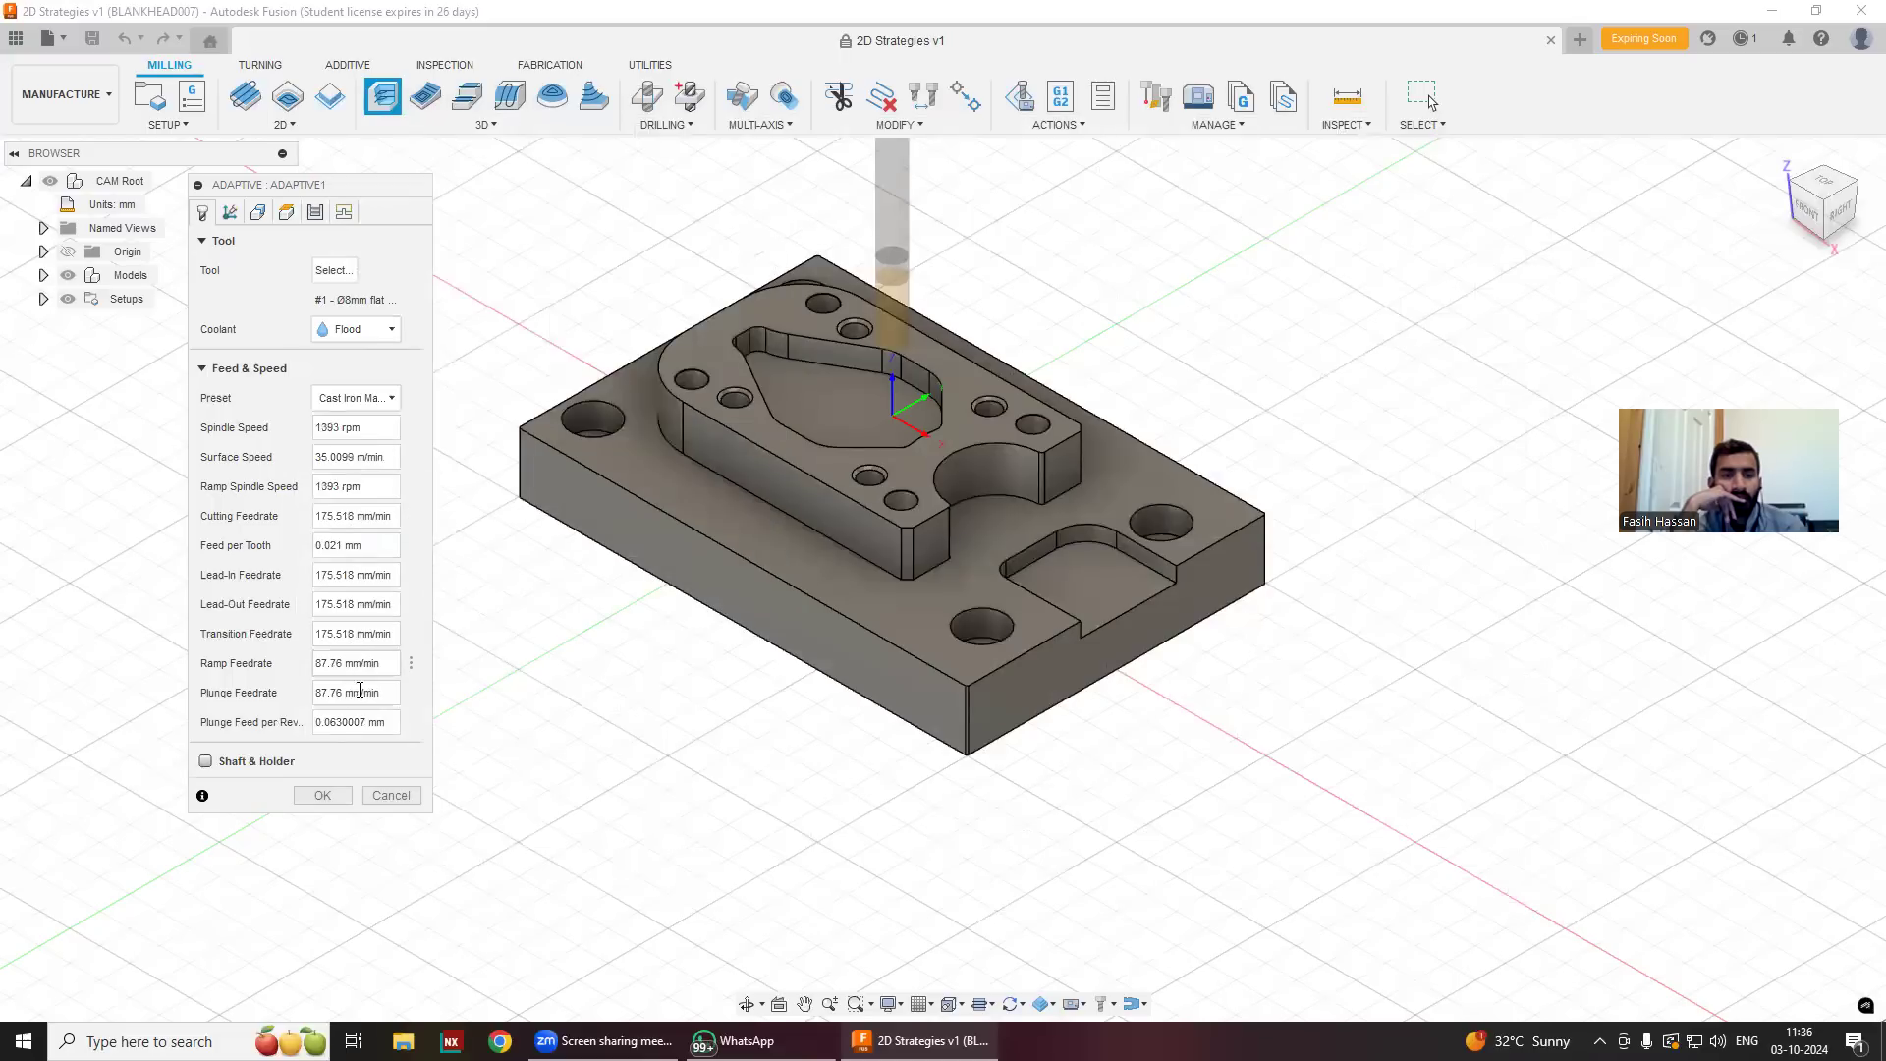
pyautogui.moveTo(359, 697)
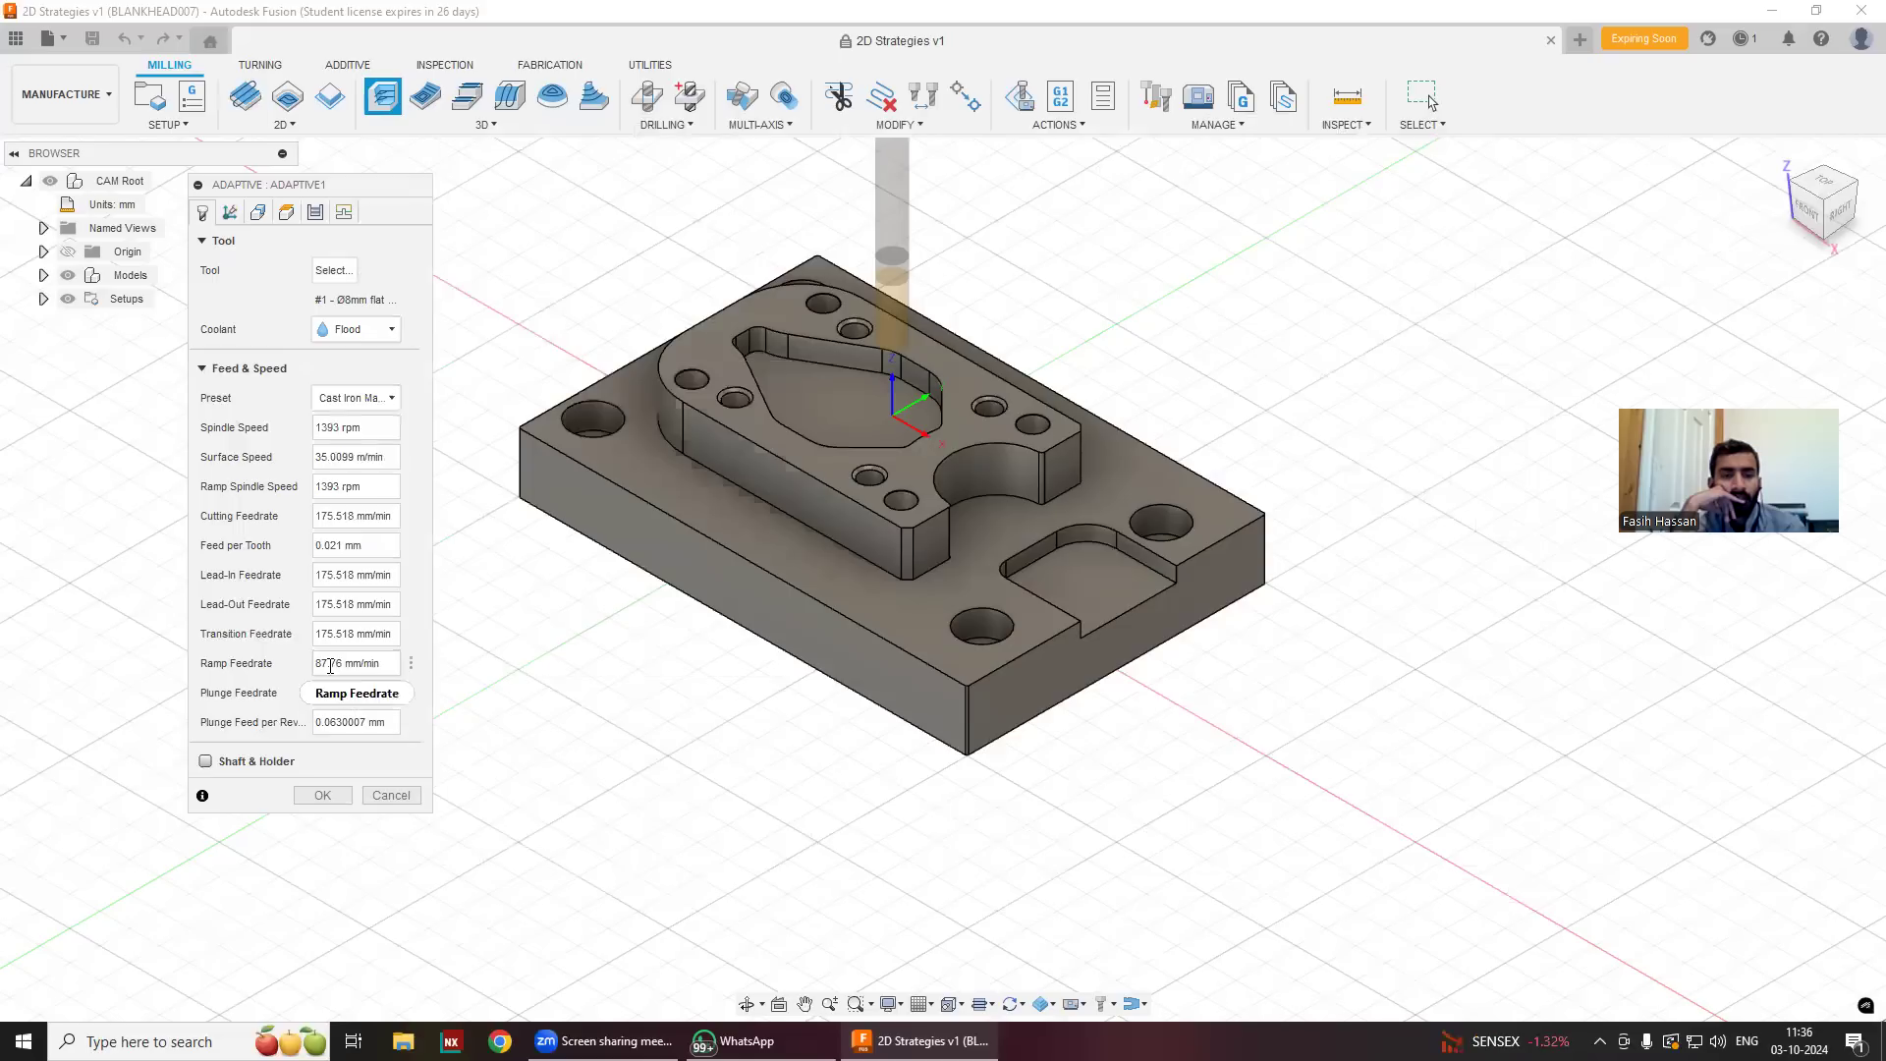
# Enable shaft and holder checking for the Adaptive operation with the Pull away mode.
pyautogui.click(205, 761)
pyautogui.click(350, 792)
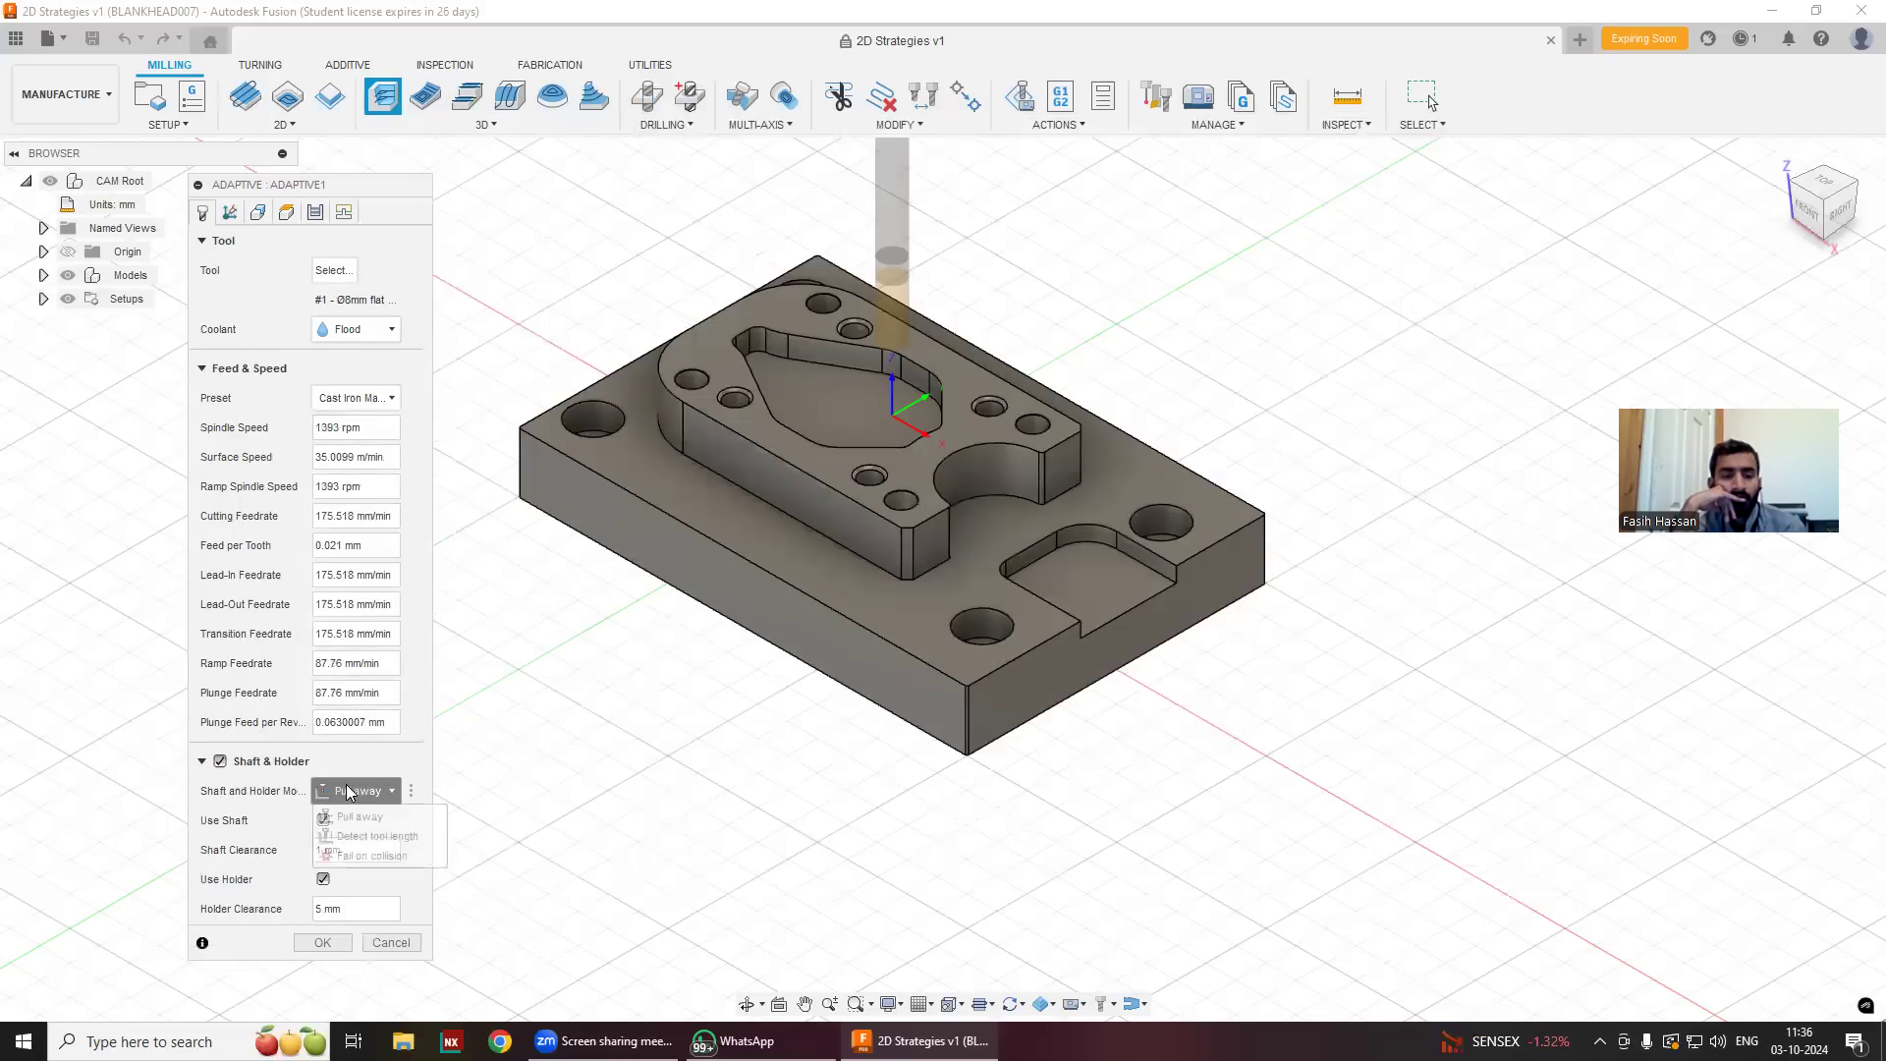
pyautogui.click(355, 816)
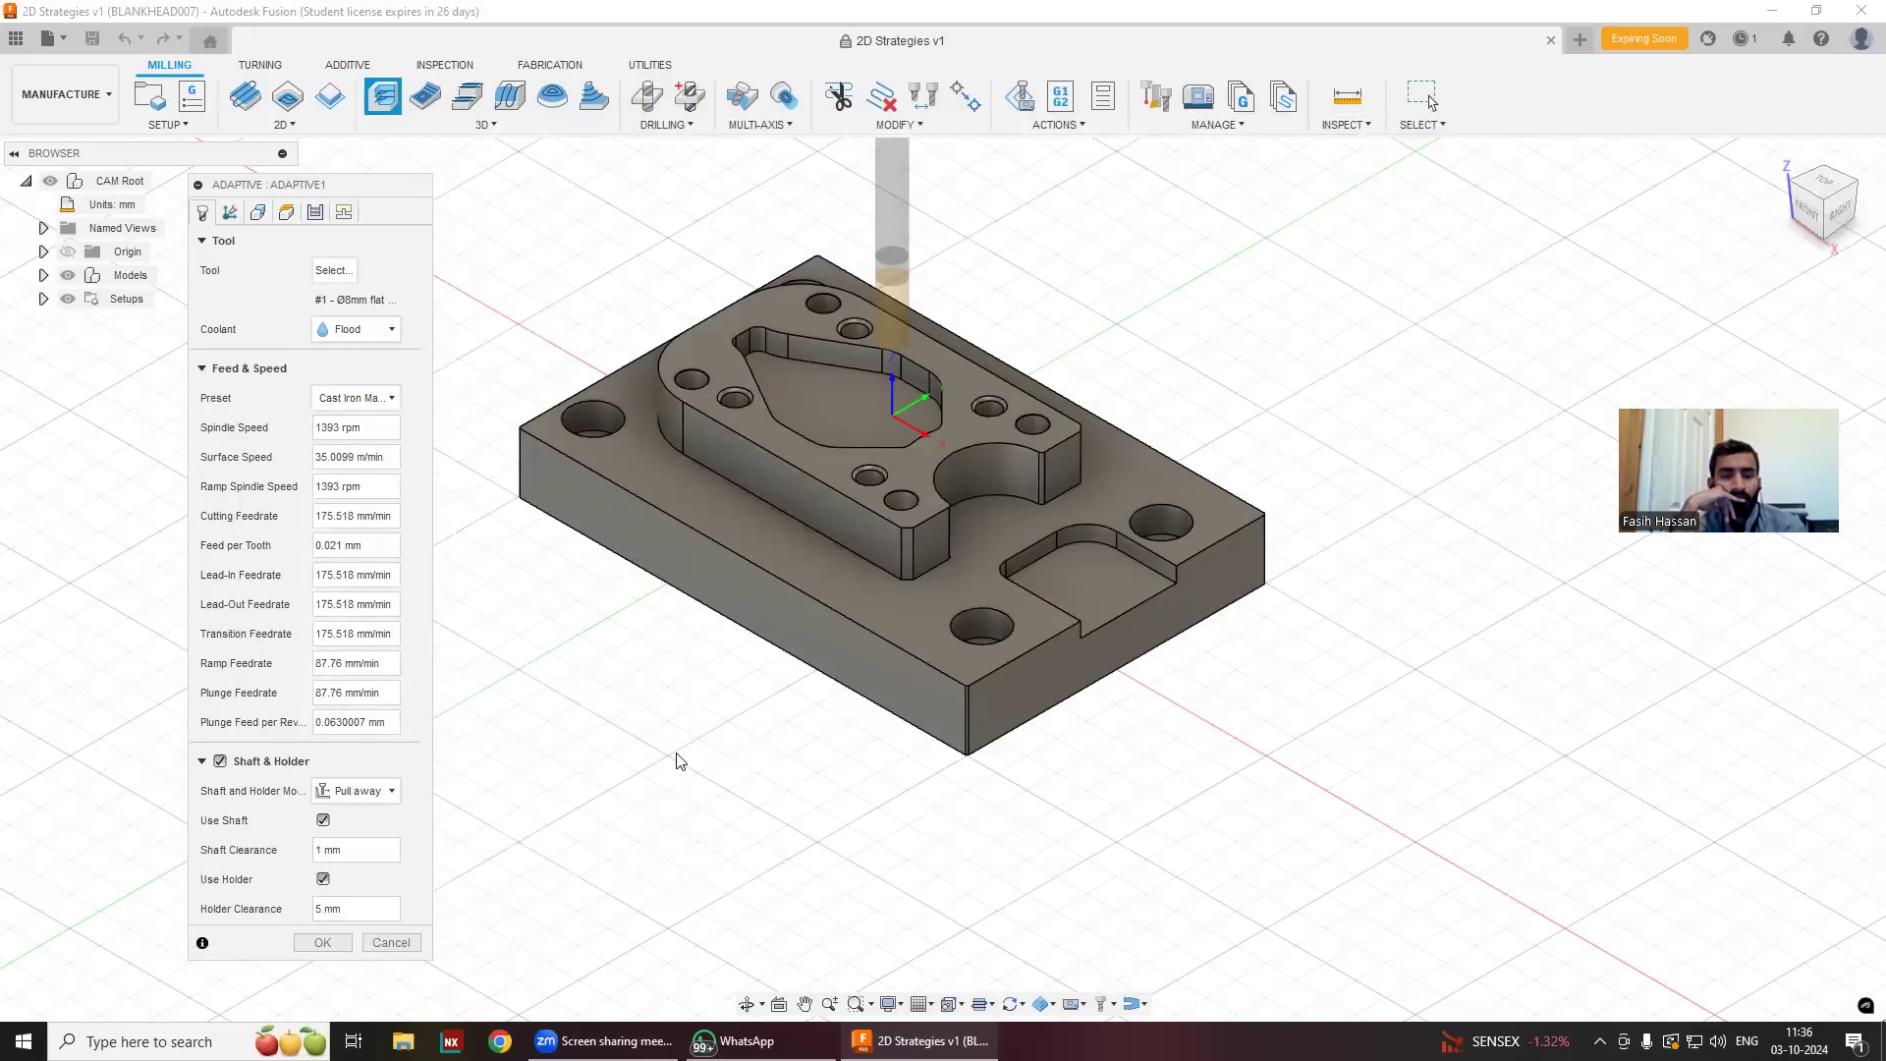
pyautogui.scroll(-2, 676, 756)
pyautogui.scroll(-1, 687, 546)
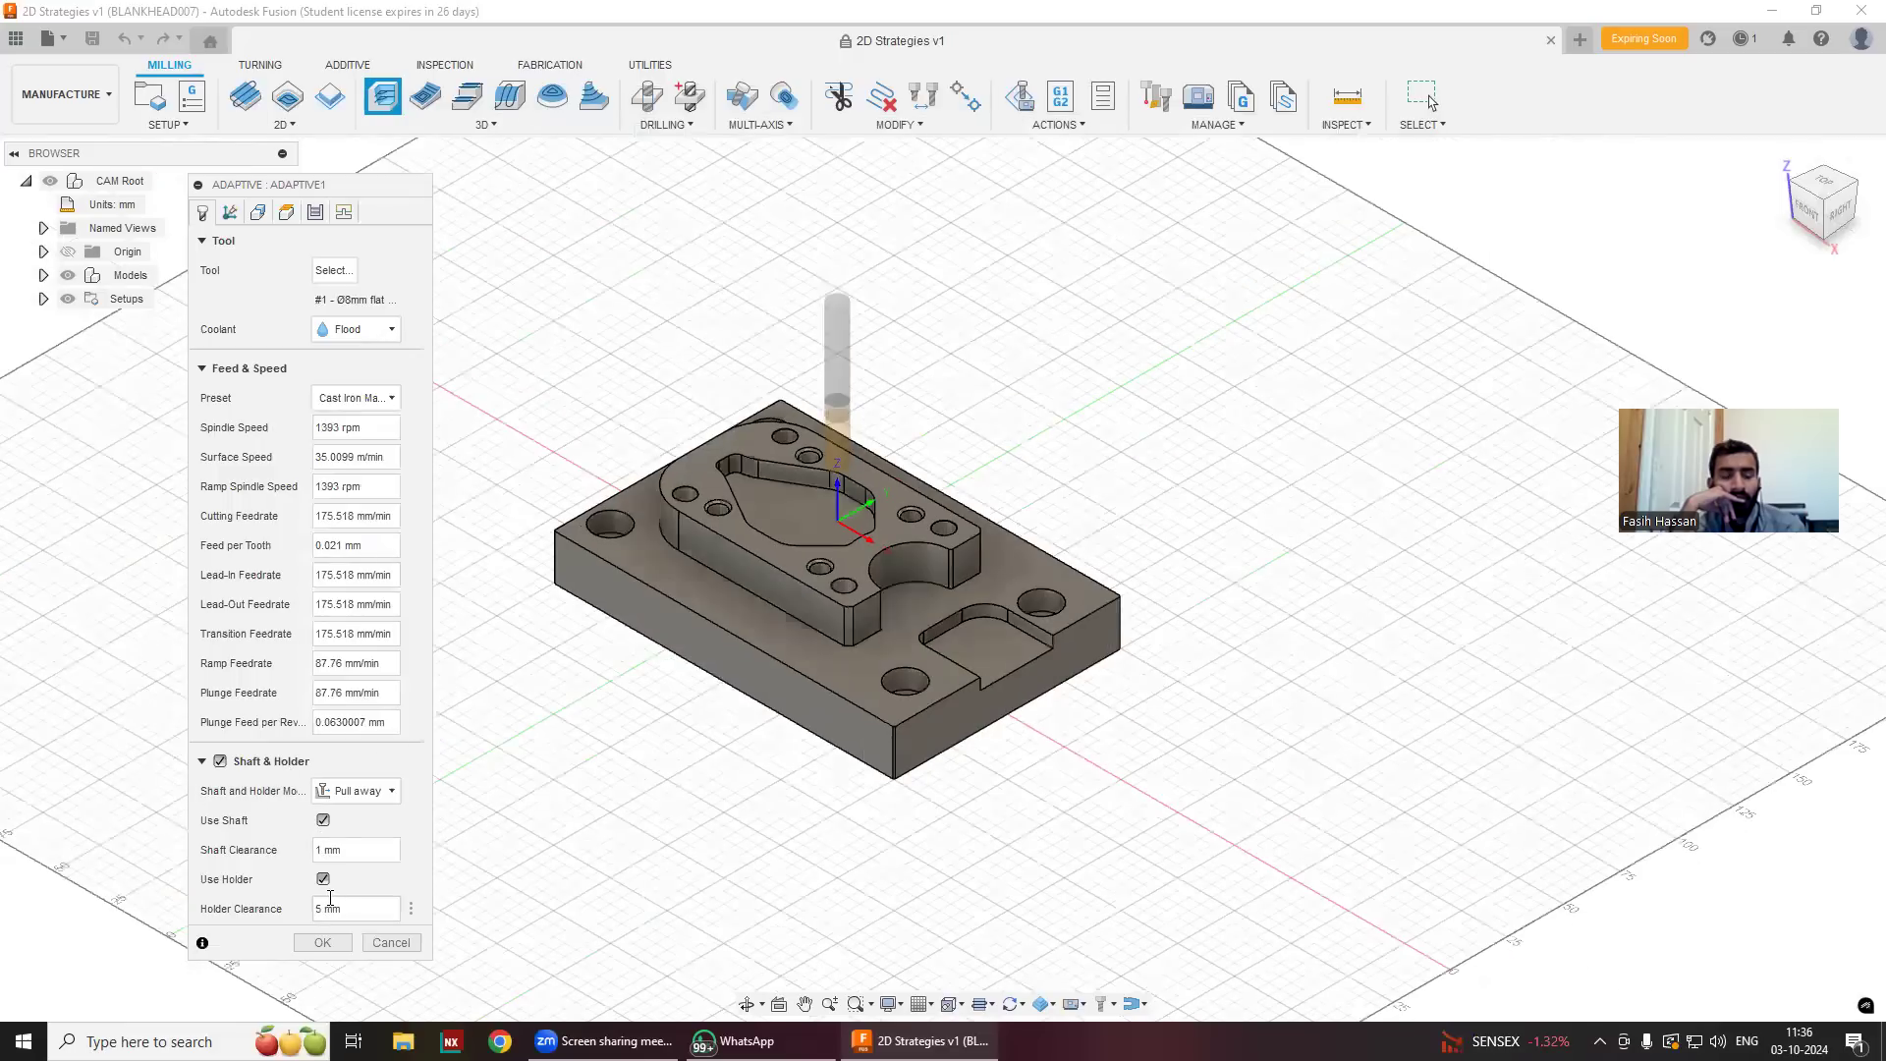
# Set the machining boundary of the Adaptive operation to Bounding box.
pyautogui.click(232, 212)
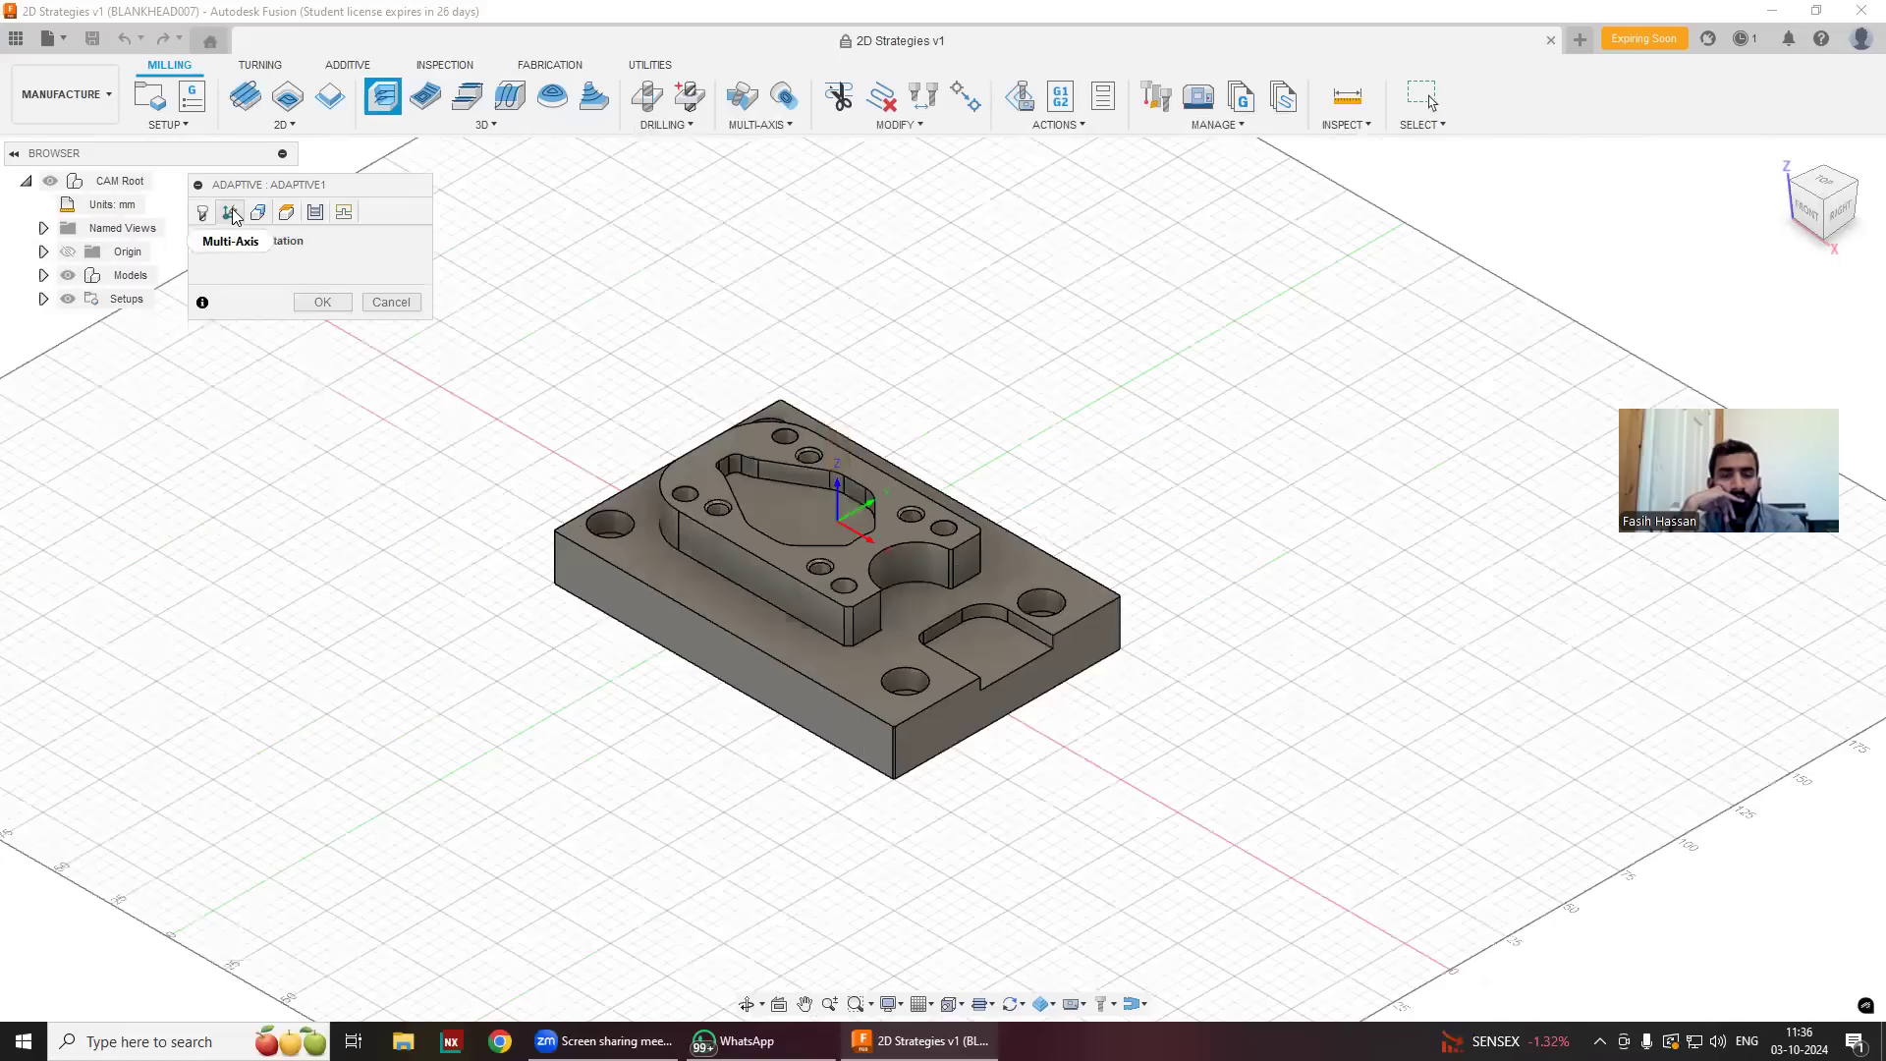
pyautogui.click(257, 213)
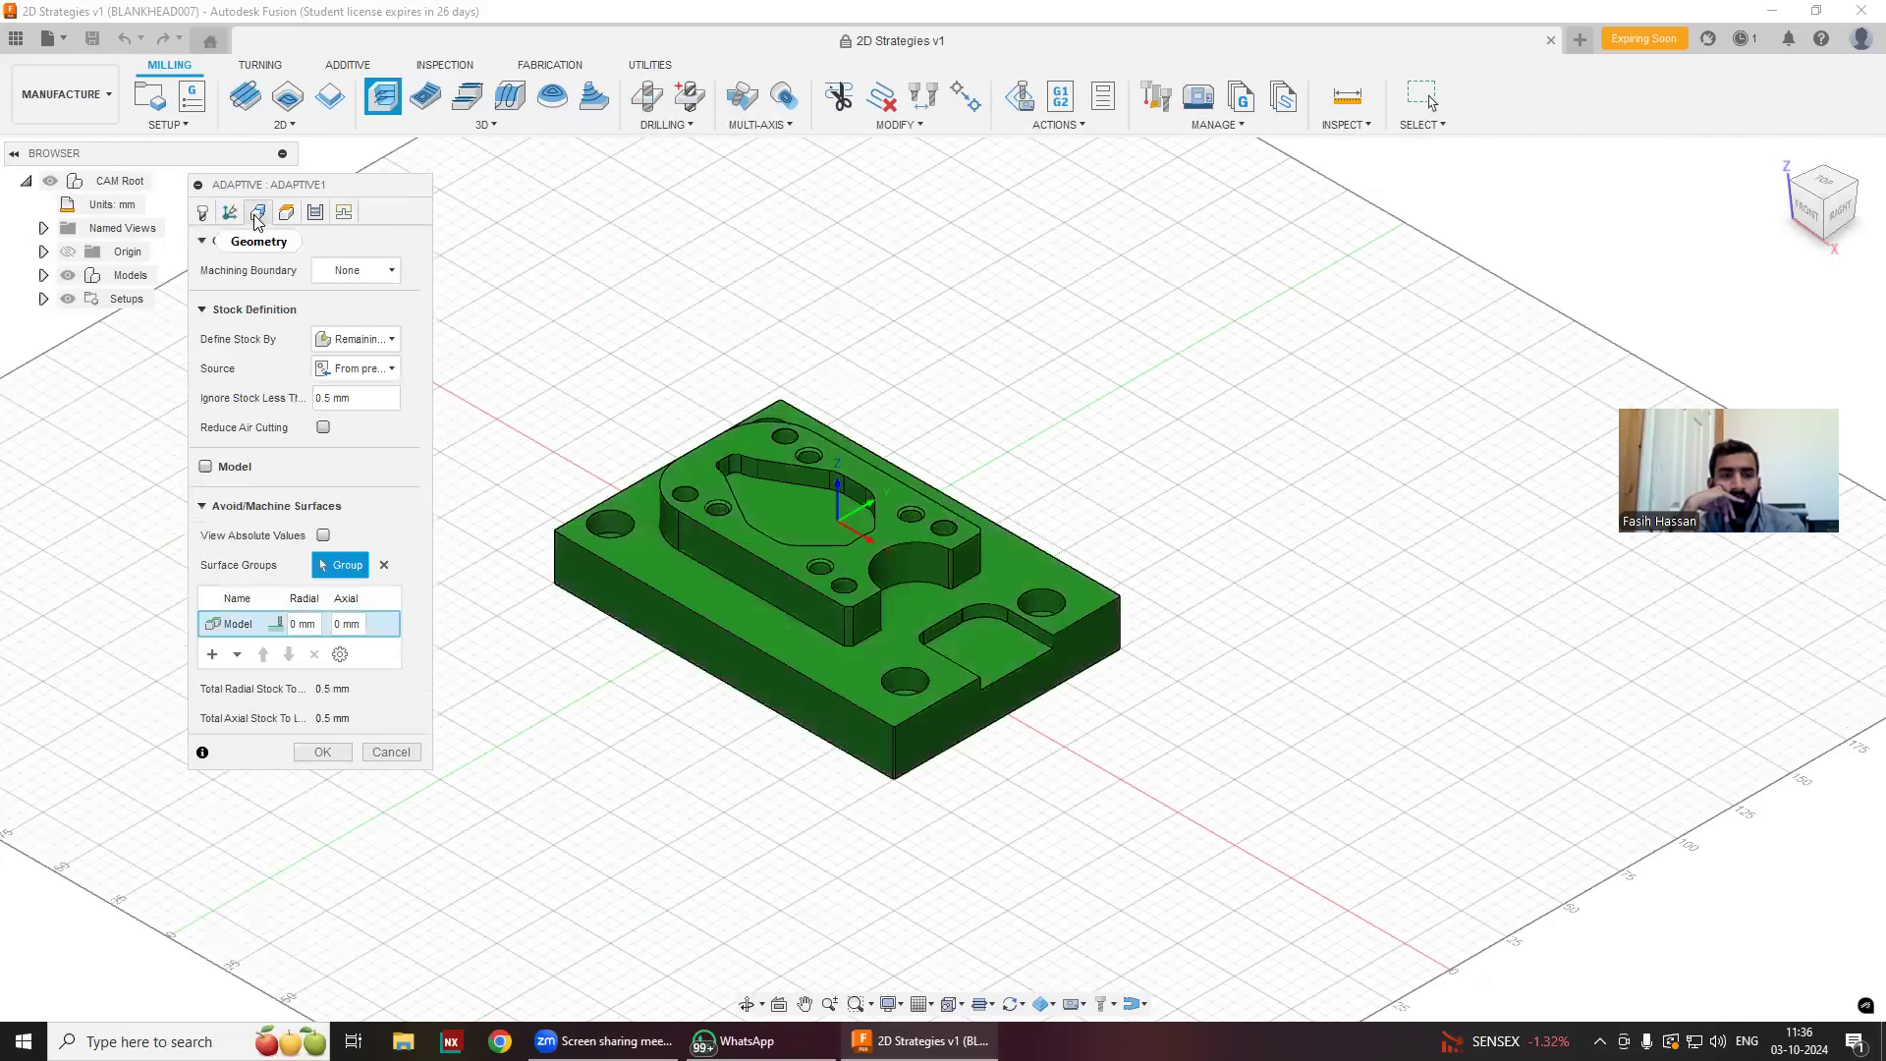
pyautogui.click(803, 513)
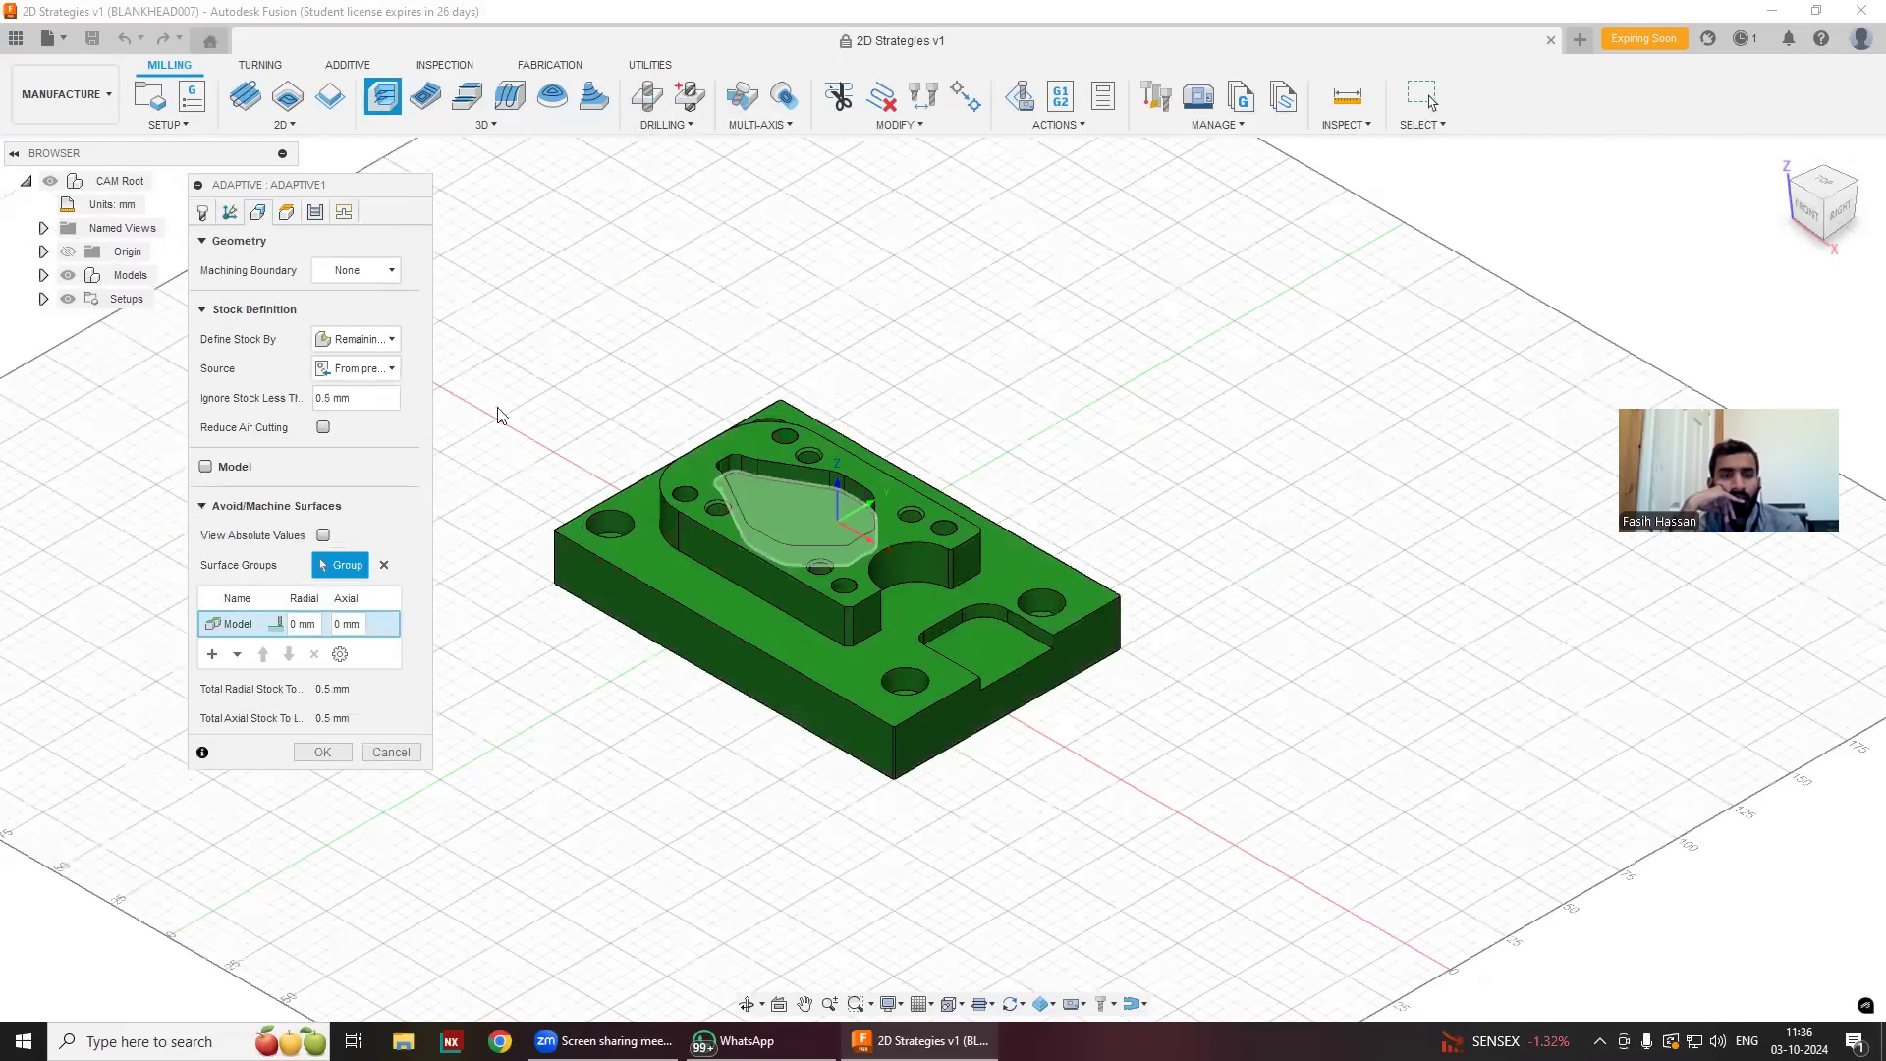
pyautogui.click(355, 272)
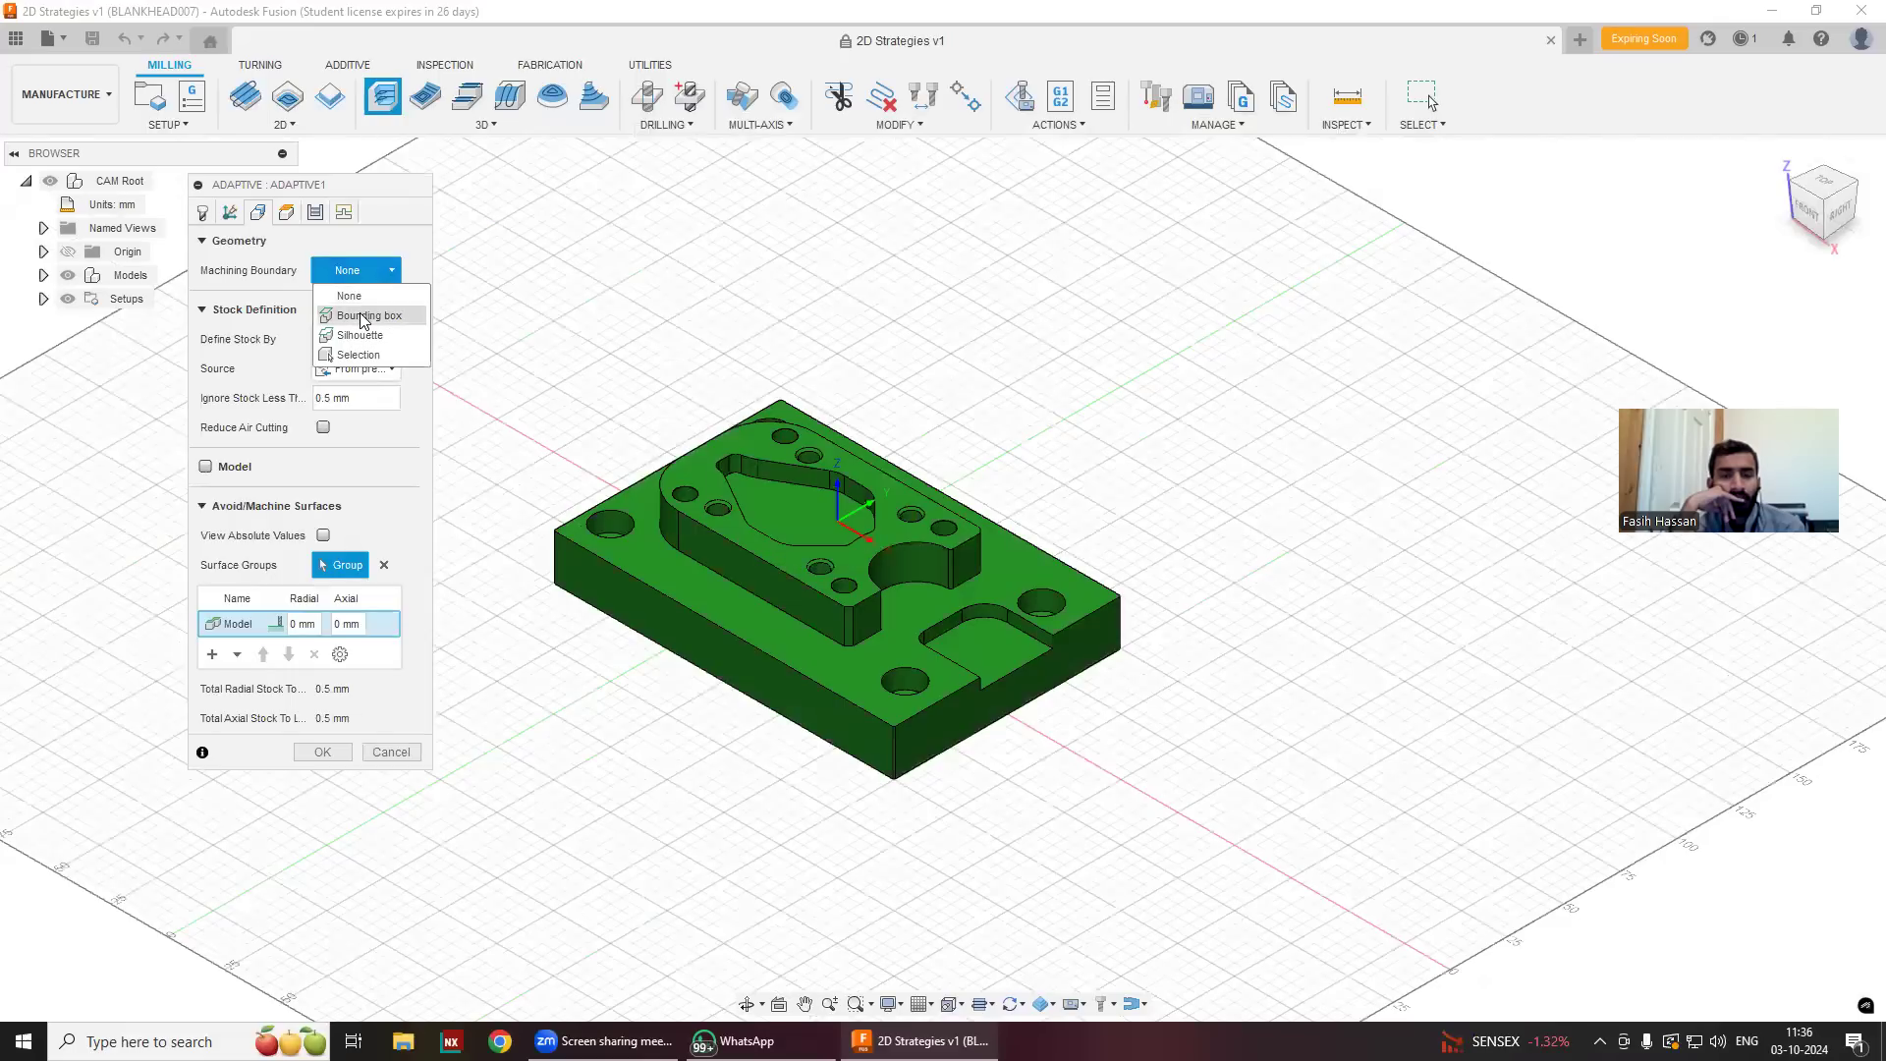
pyautogui.click(364, 316)
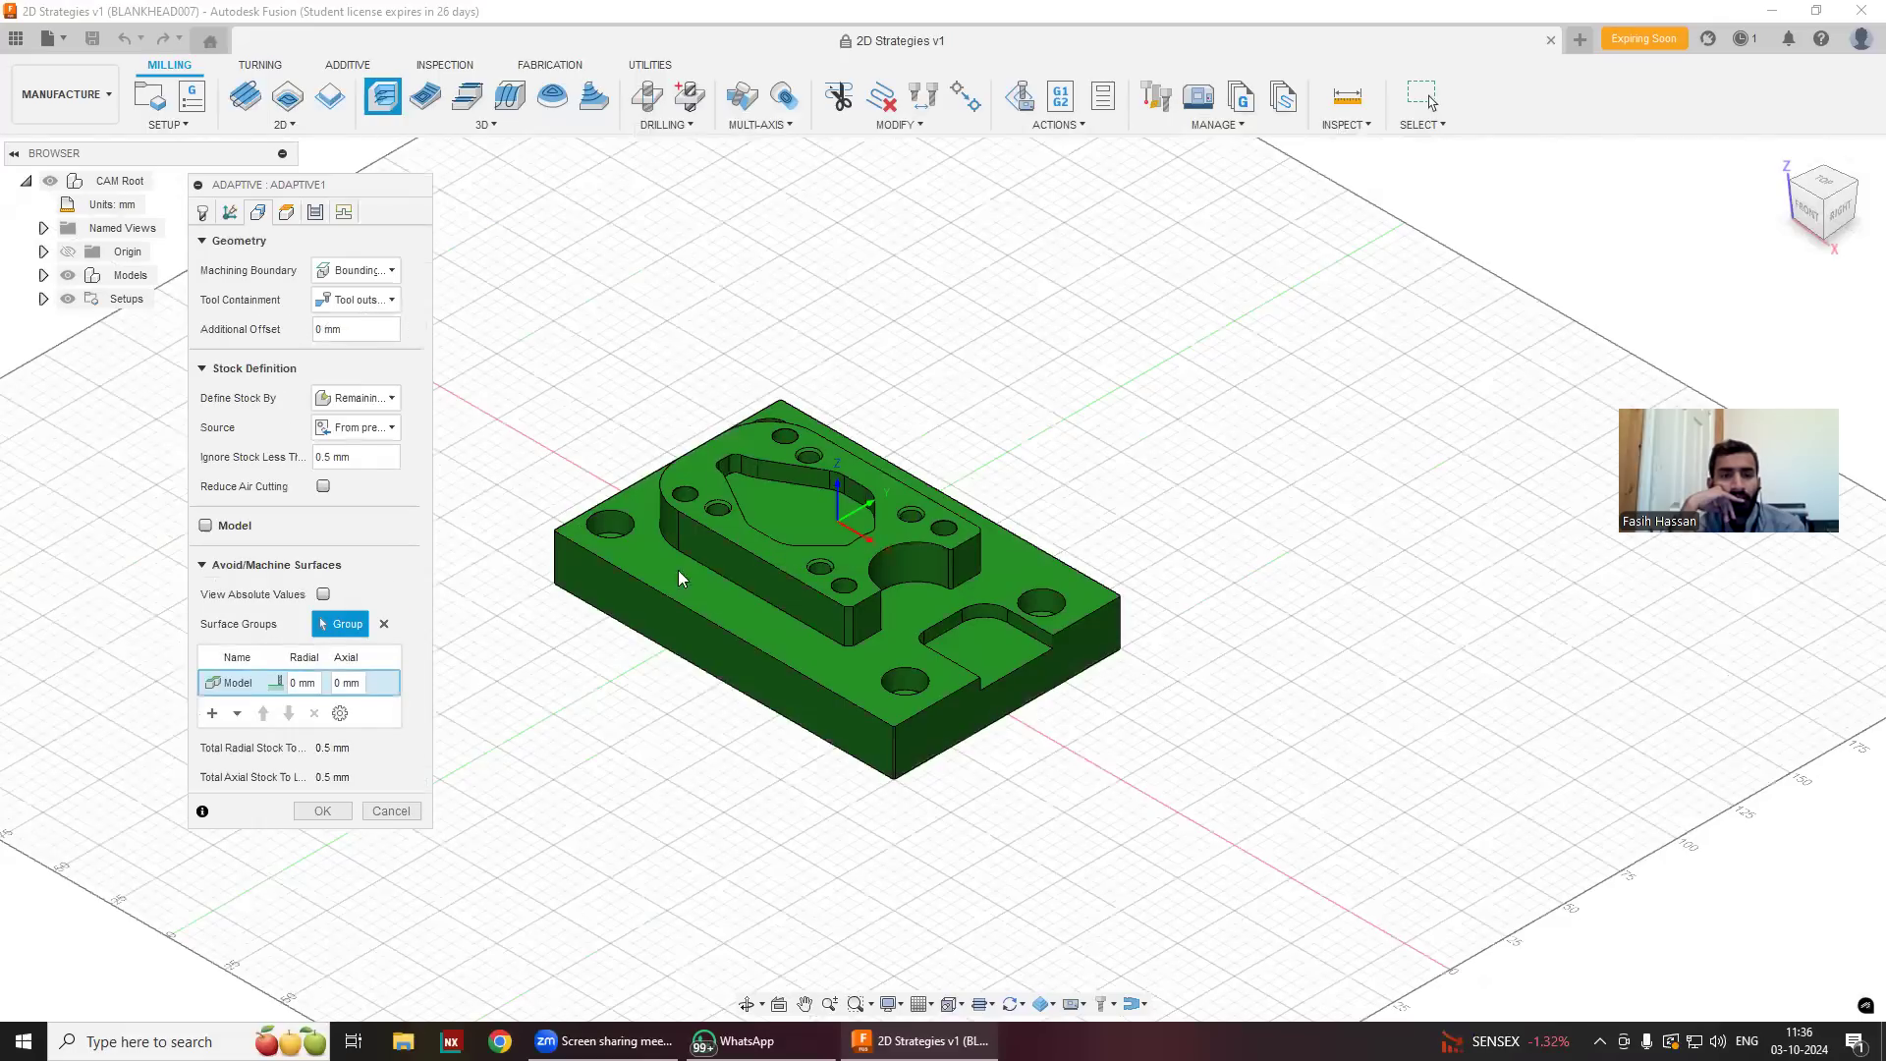
pyautogui.moveTo(743, 699)
pyautogui.mouseDown(button='middle')
pyautogui.moveTo(768, 694)
pyautogui.moveTo(768, 713)
pyautogui.mouseUp(button='middle')
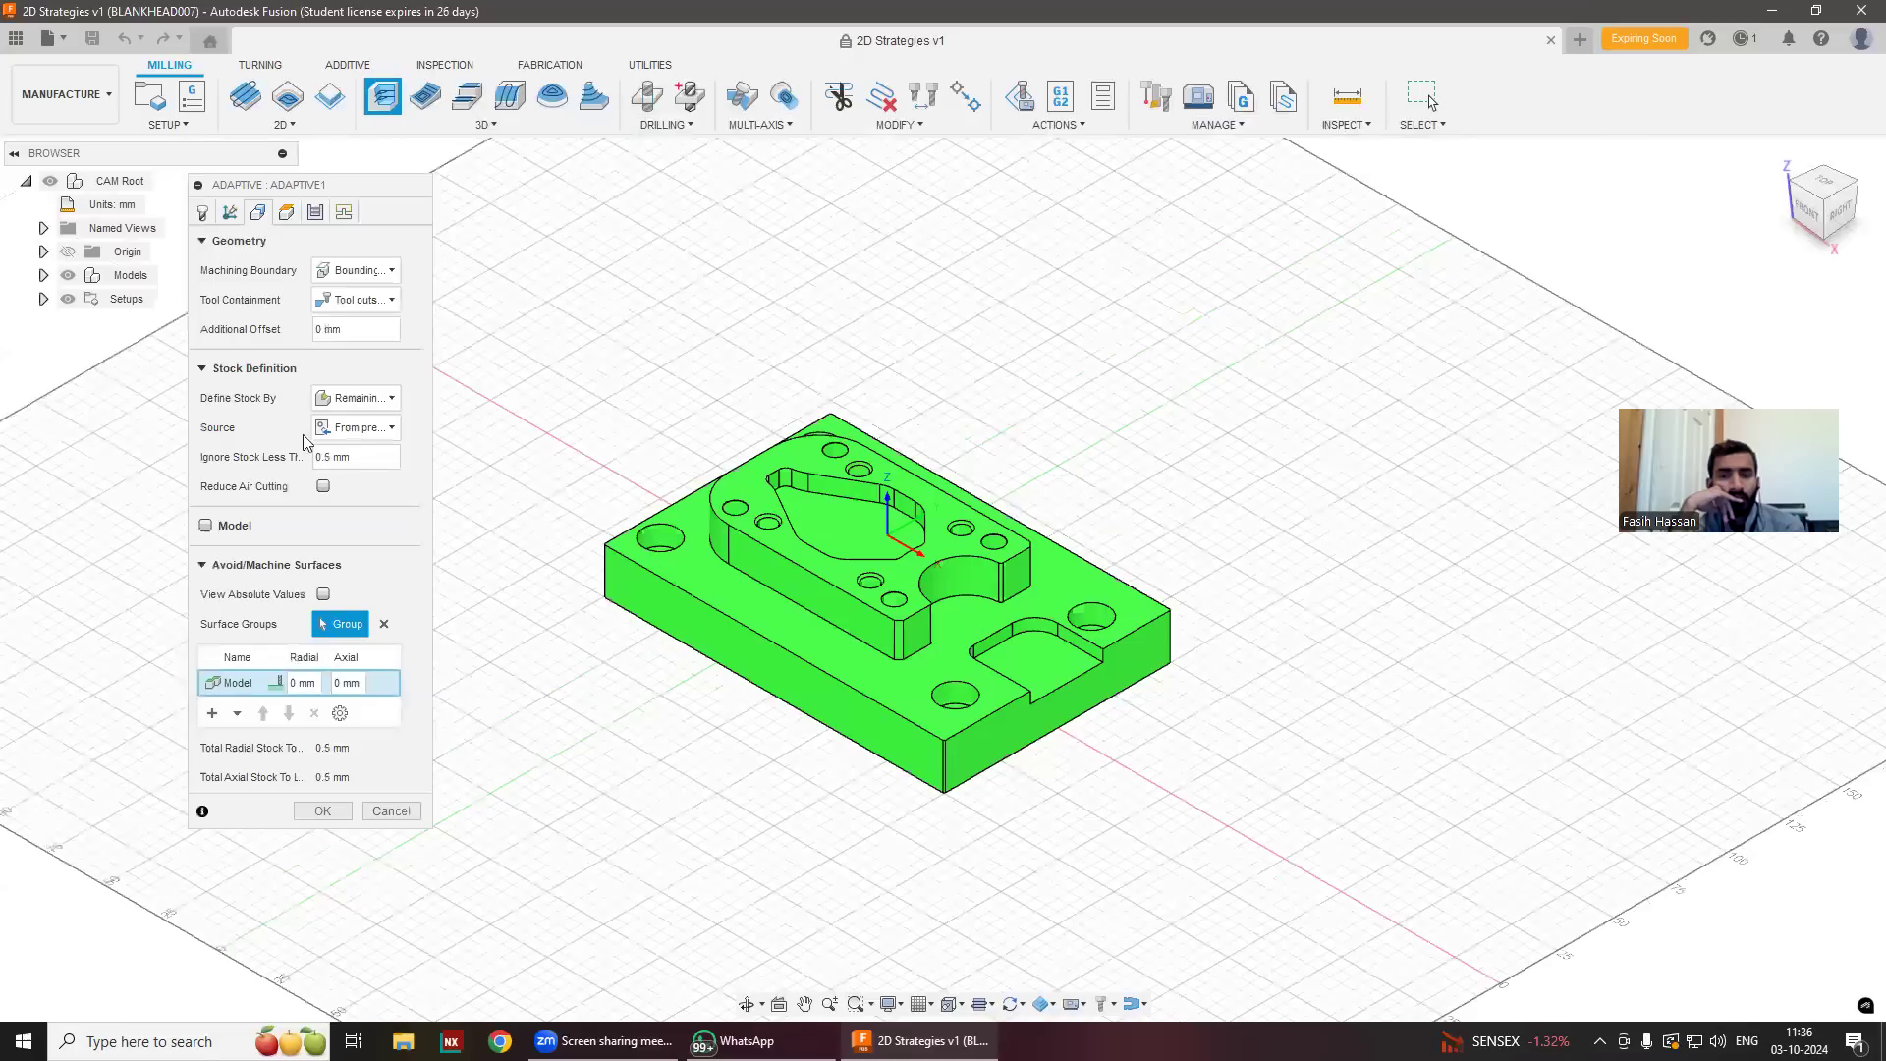
# Review the stock definition choices and the model surface override in the Adaptive operation's geometry settings.
pyautogui.click(359, 399)
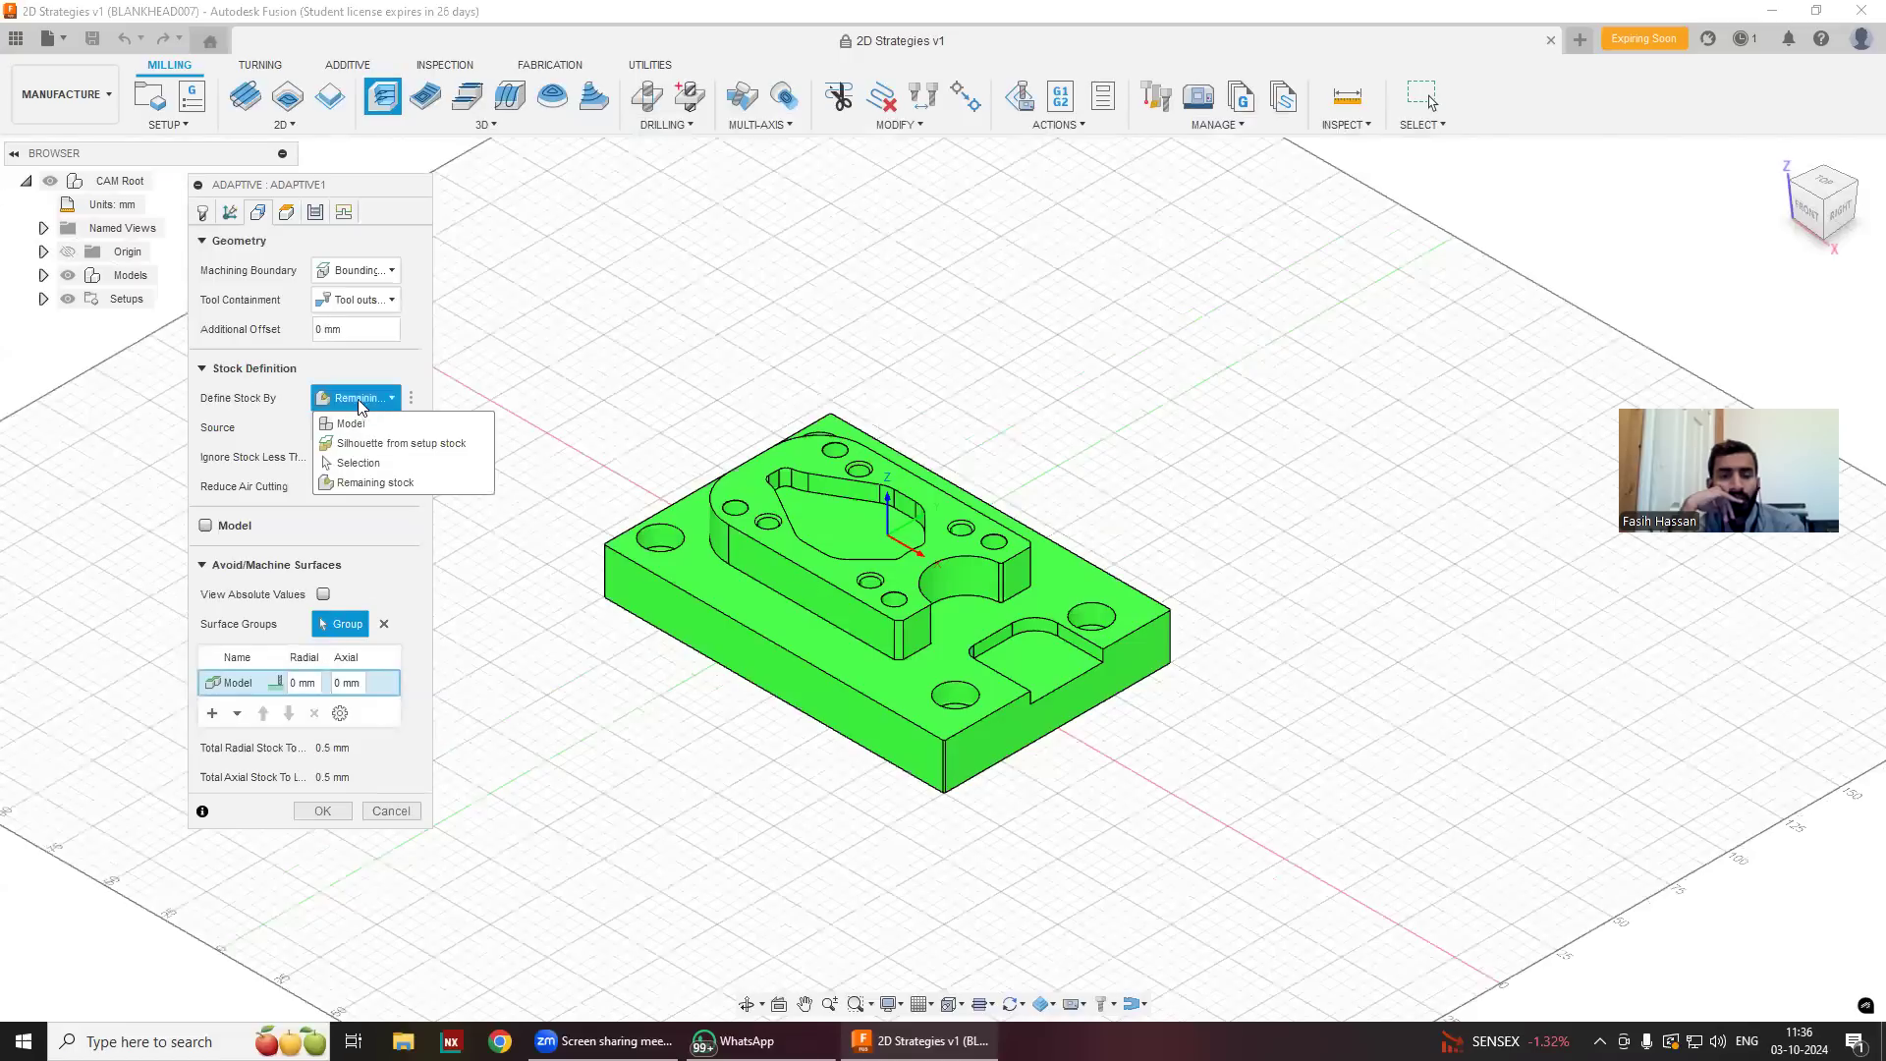
pyautogui.click(360, 403)
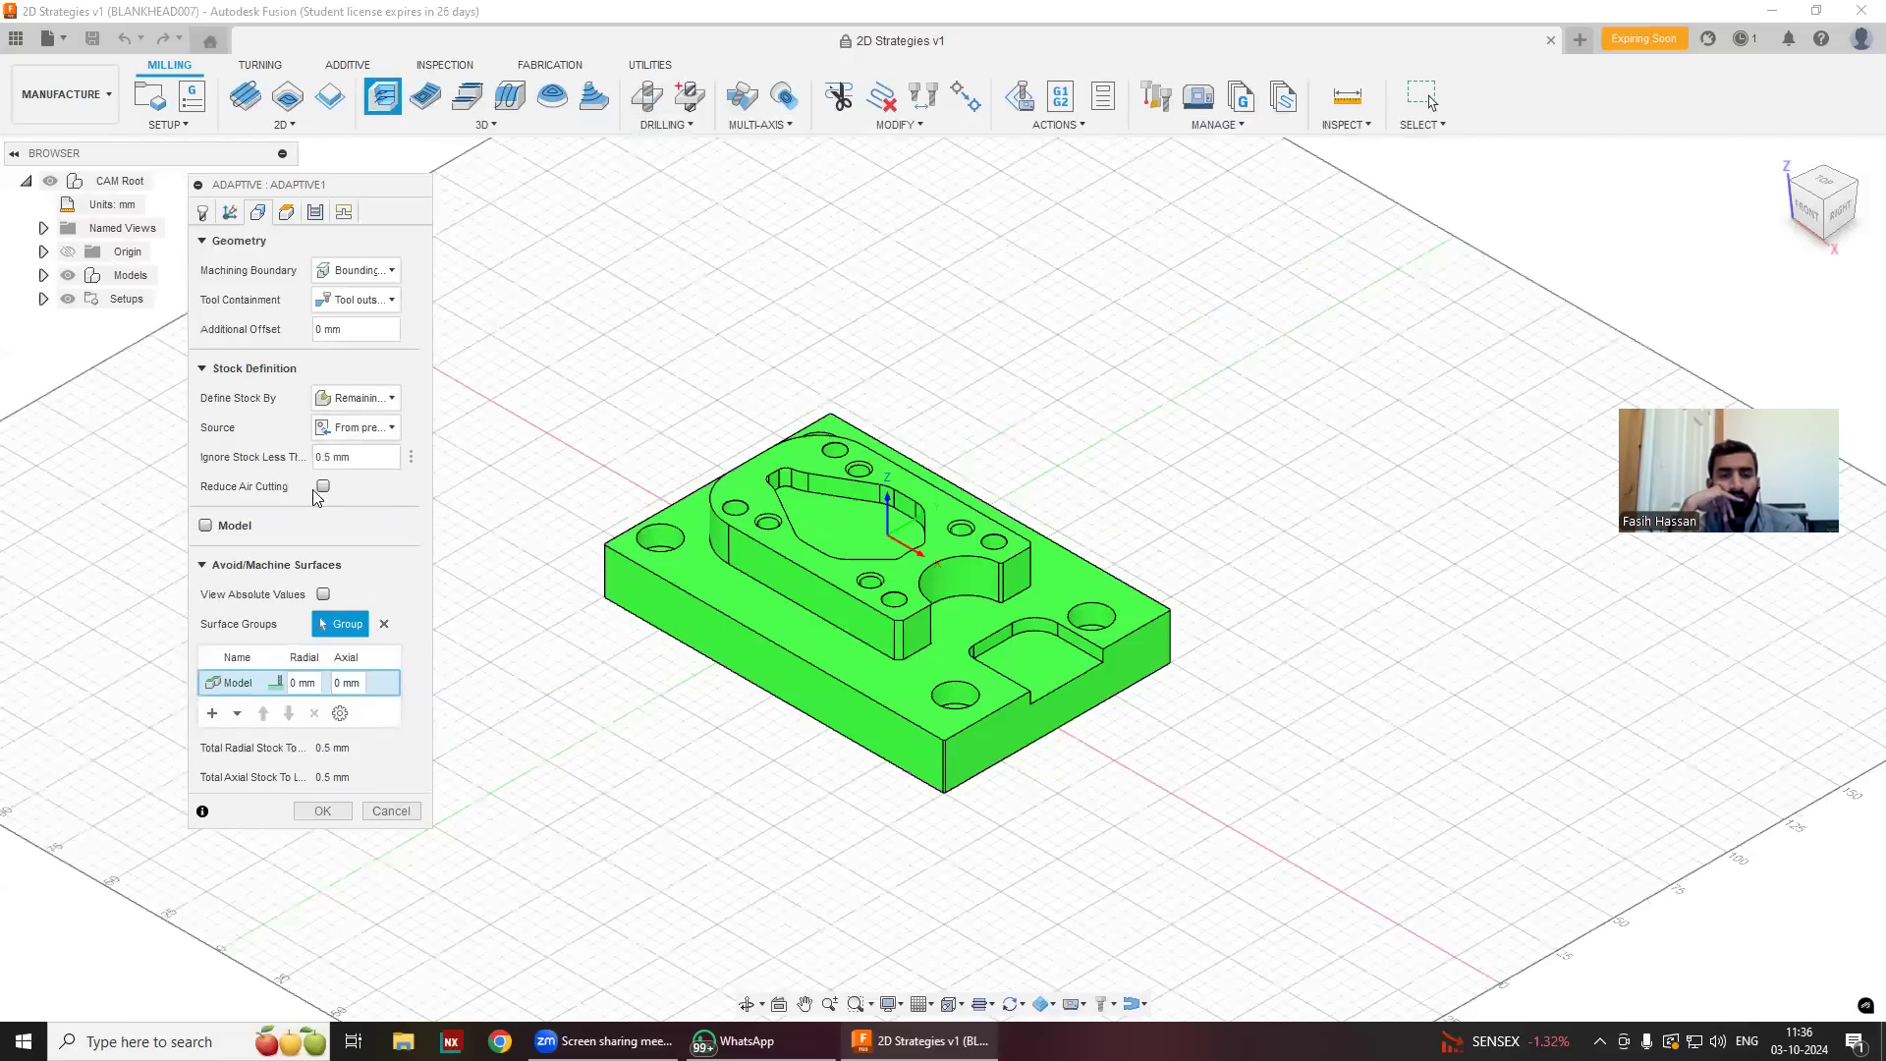
pyautogui.click(358, 403)
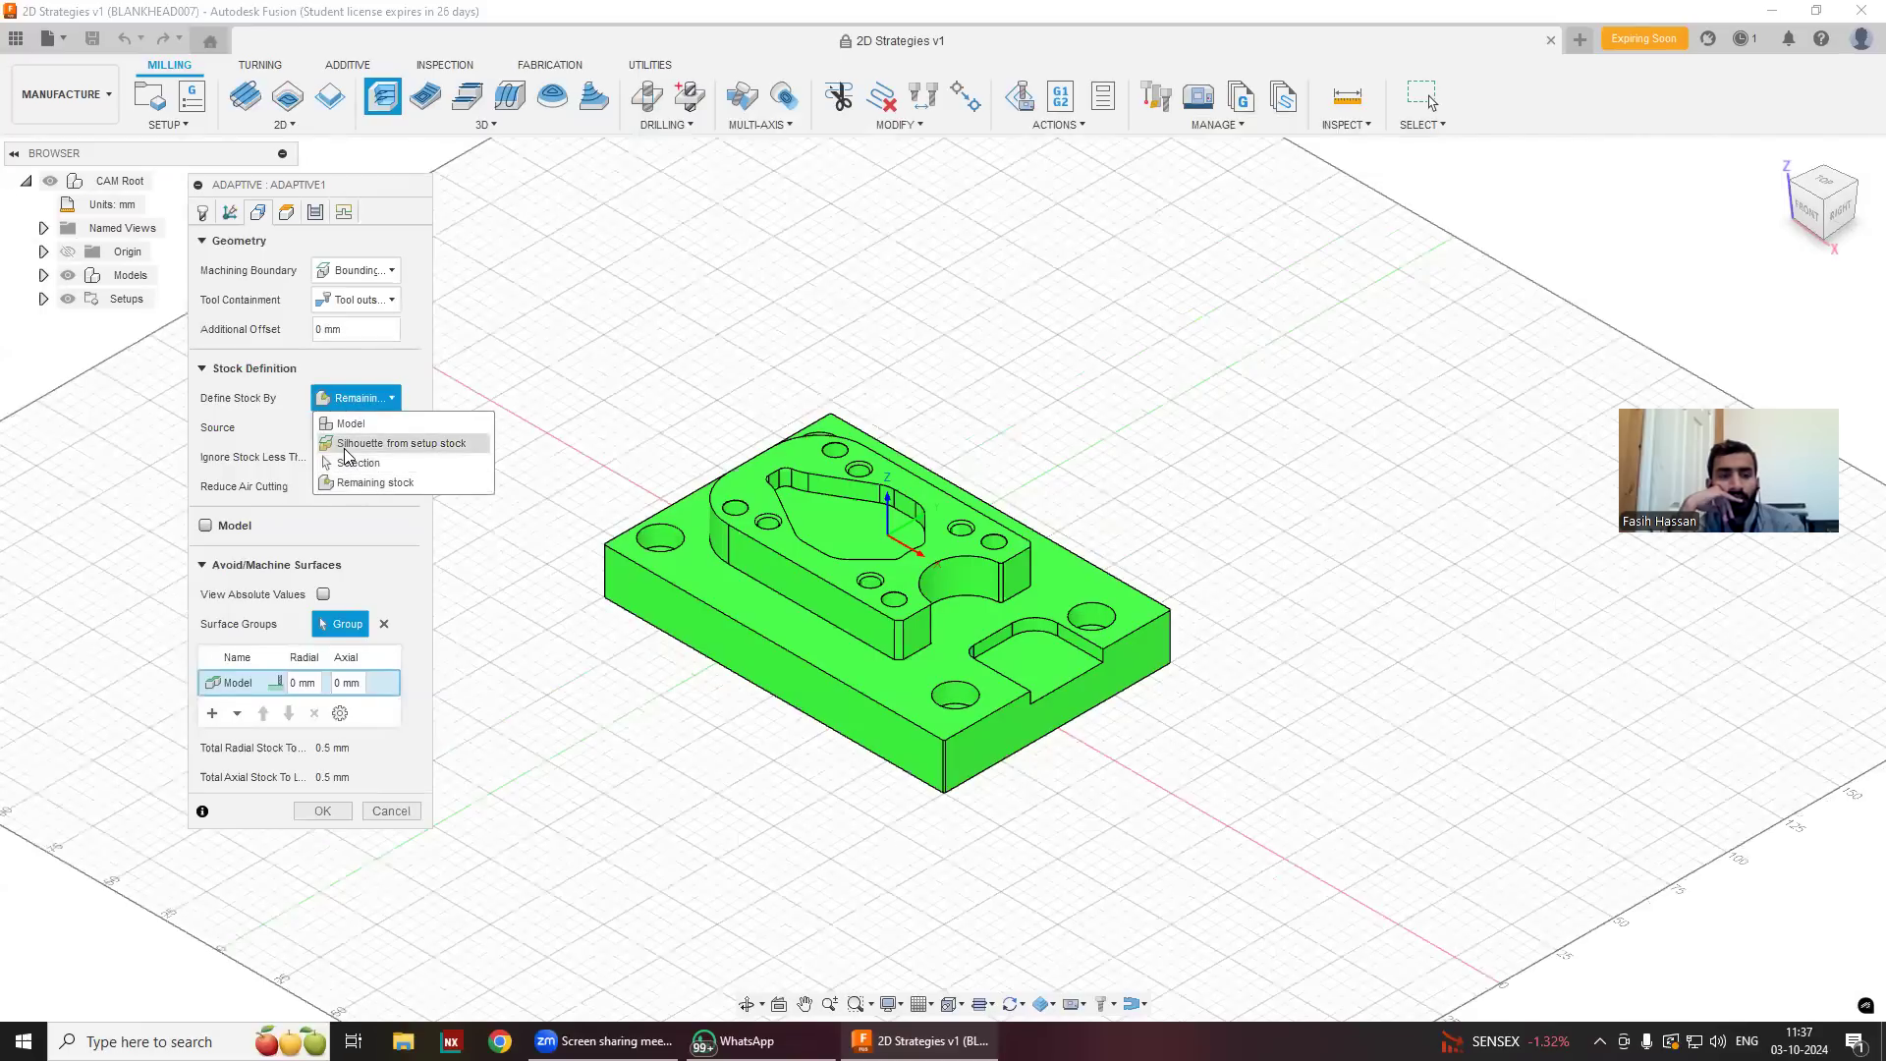
pyautogui.click(346, 507)
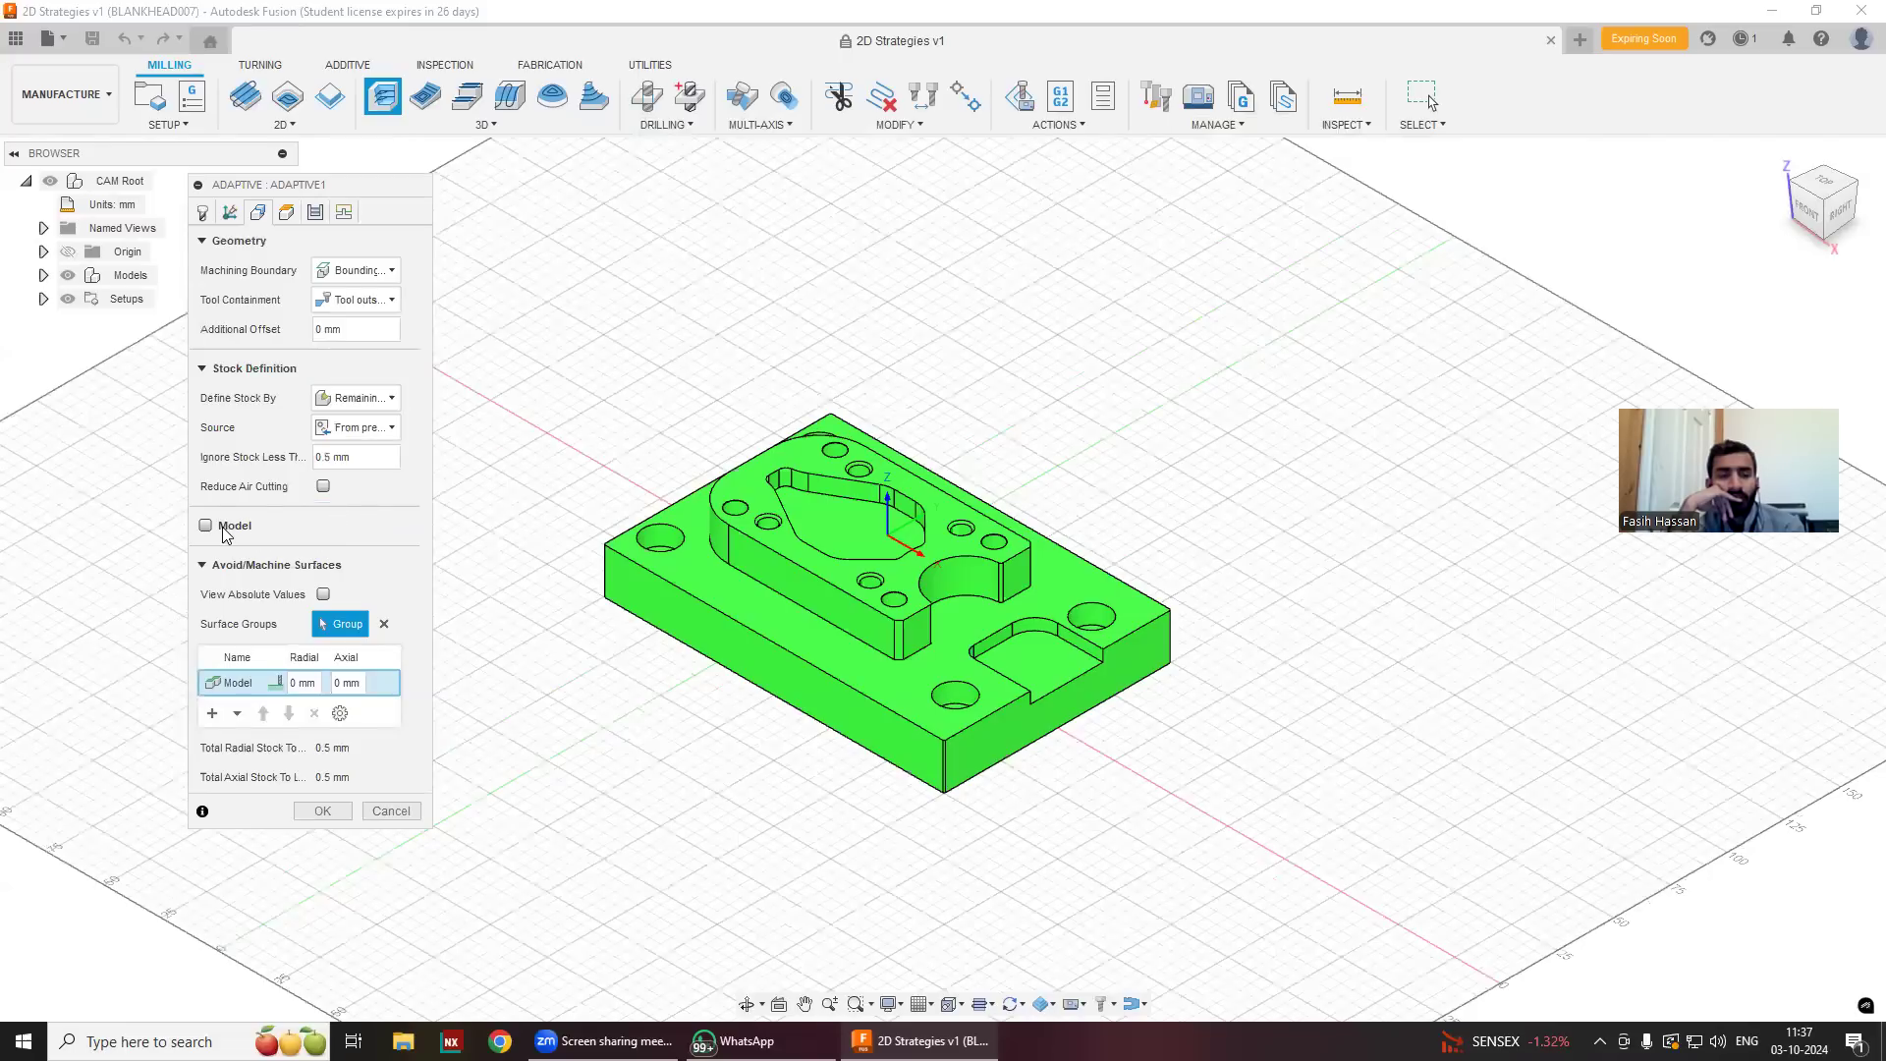
pyautogui.click(206, 527)
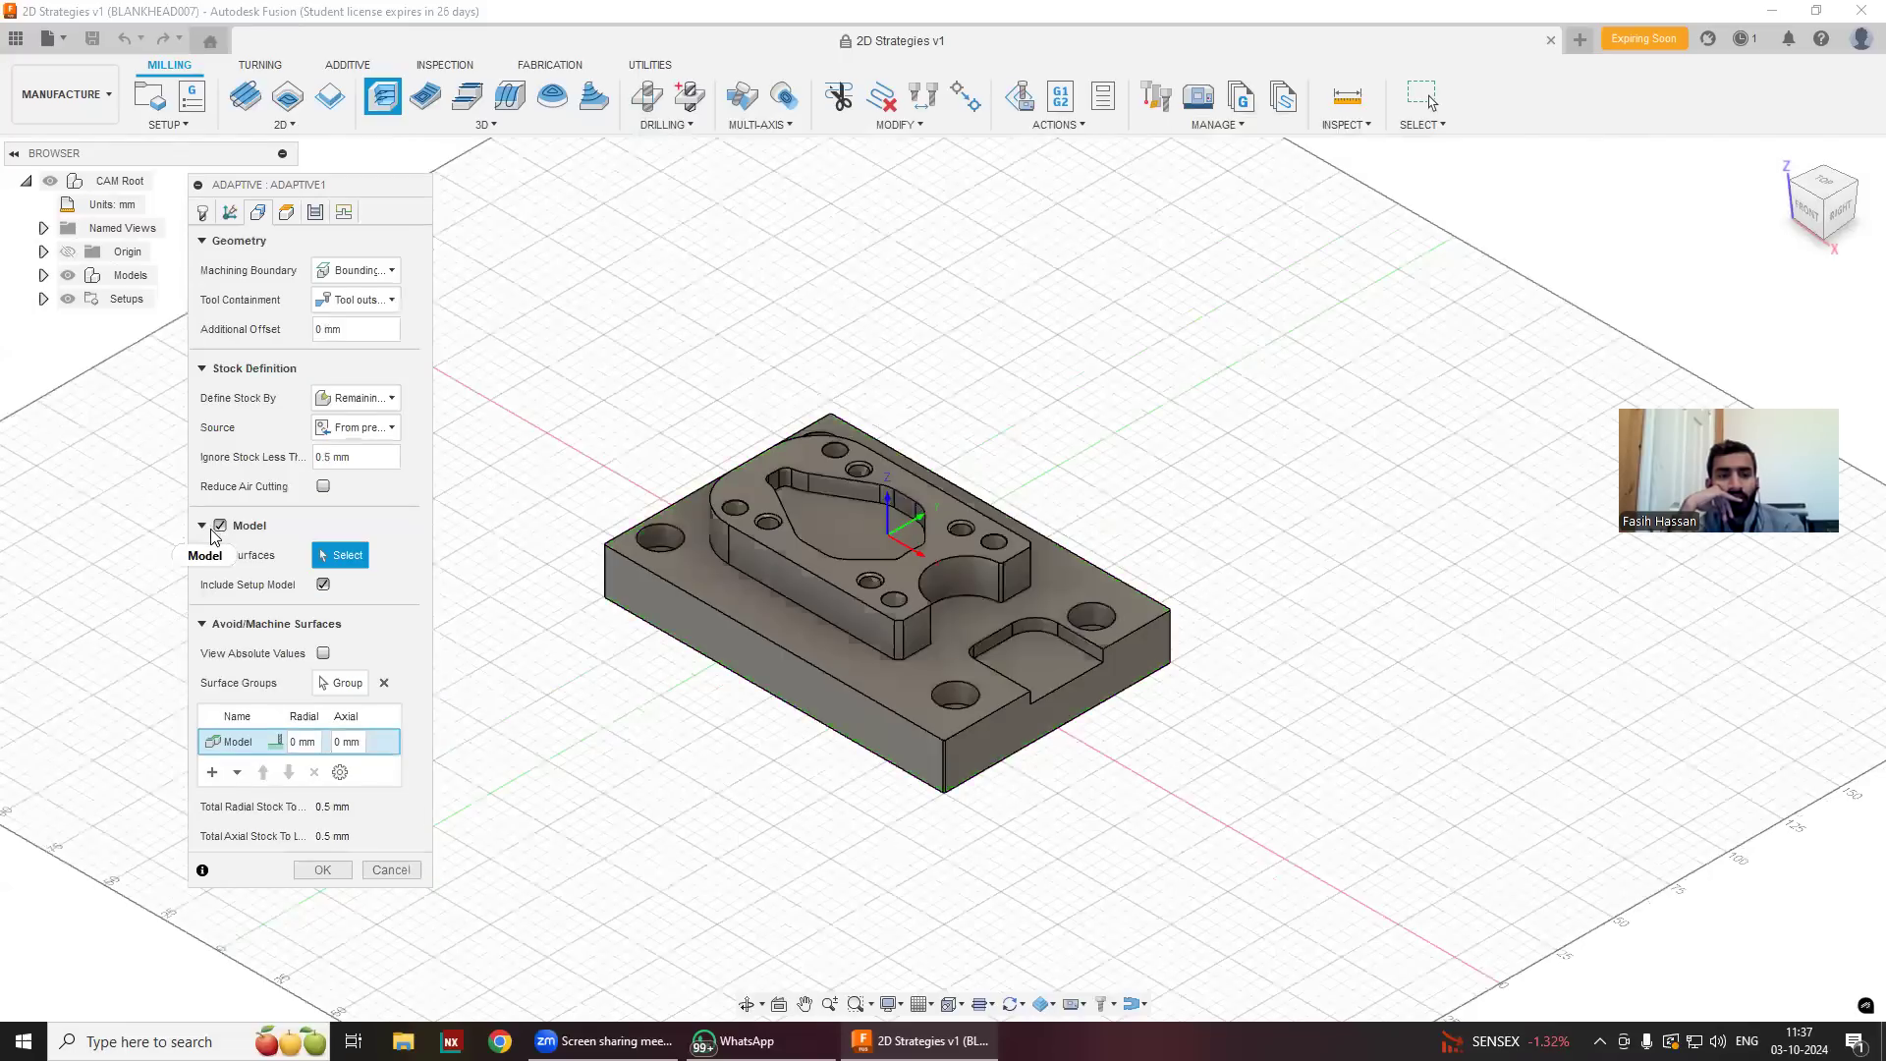
pyautogui.click(220, 526)
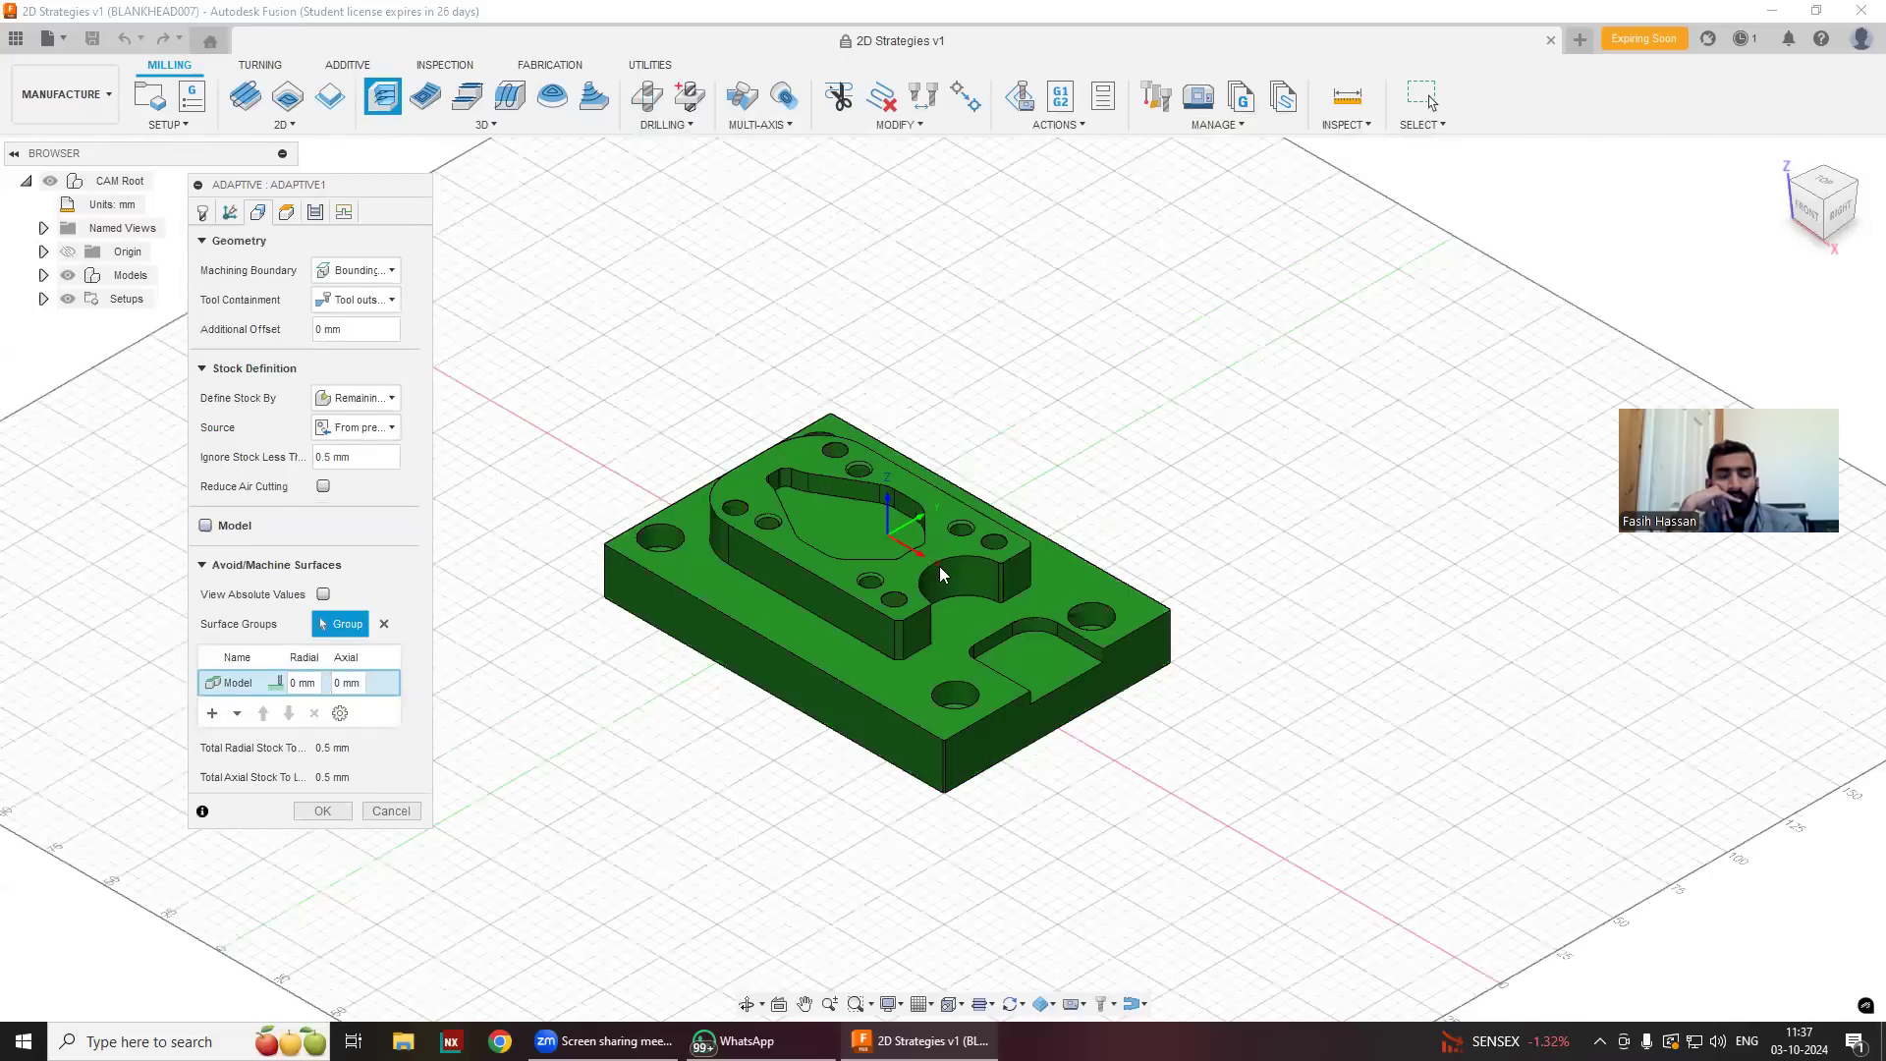
pyautogui.click(904, 595)
pyautogui.moveTo(424, 825); pyautogui.dragTo(465, 937)
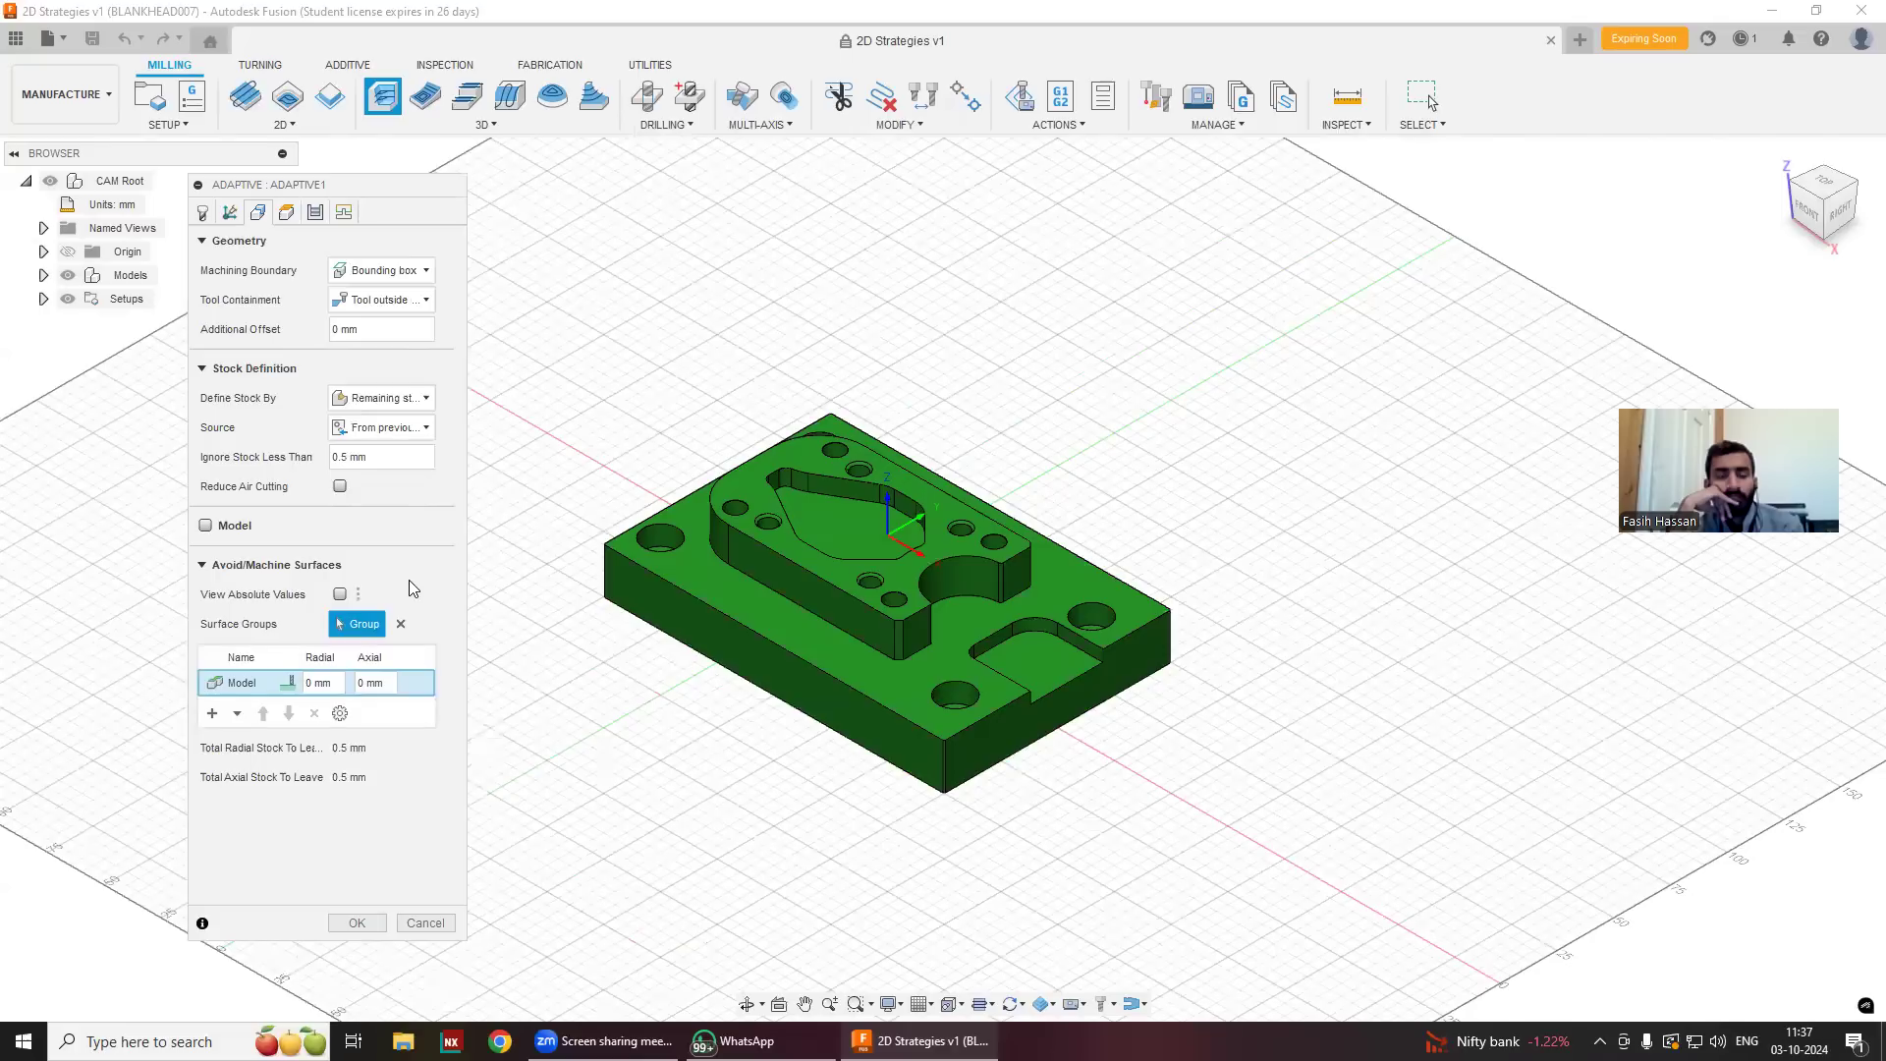
# Examine the heights and passes settings of the Adaptive operation, including height planes, optimal load, Both Ways and cutting direction.
pyautogui.click(286, 216)
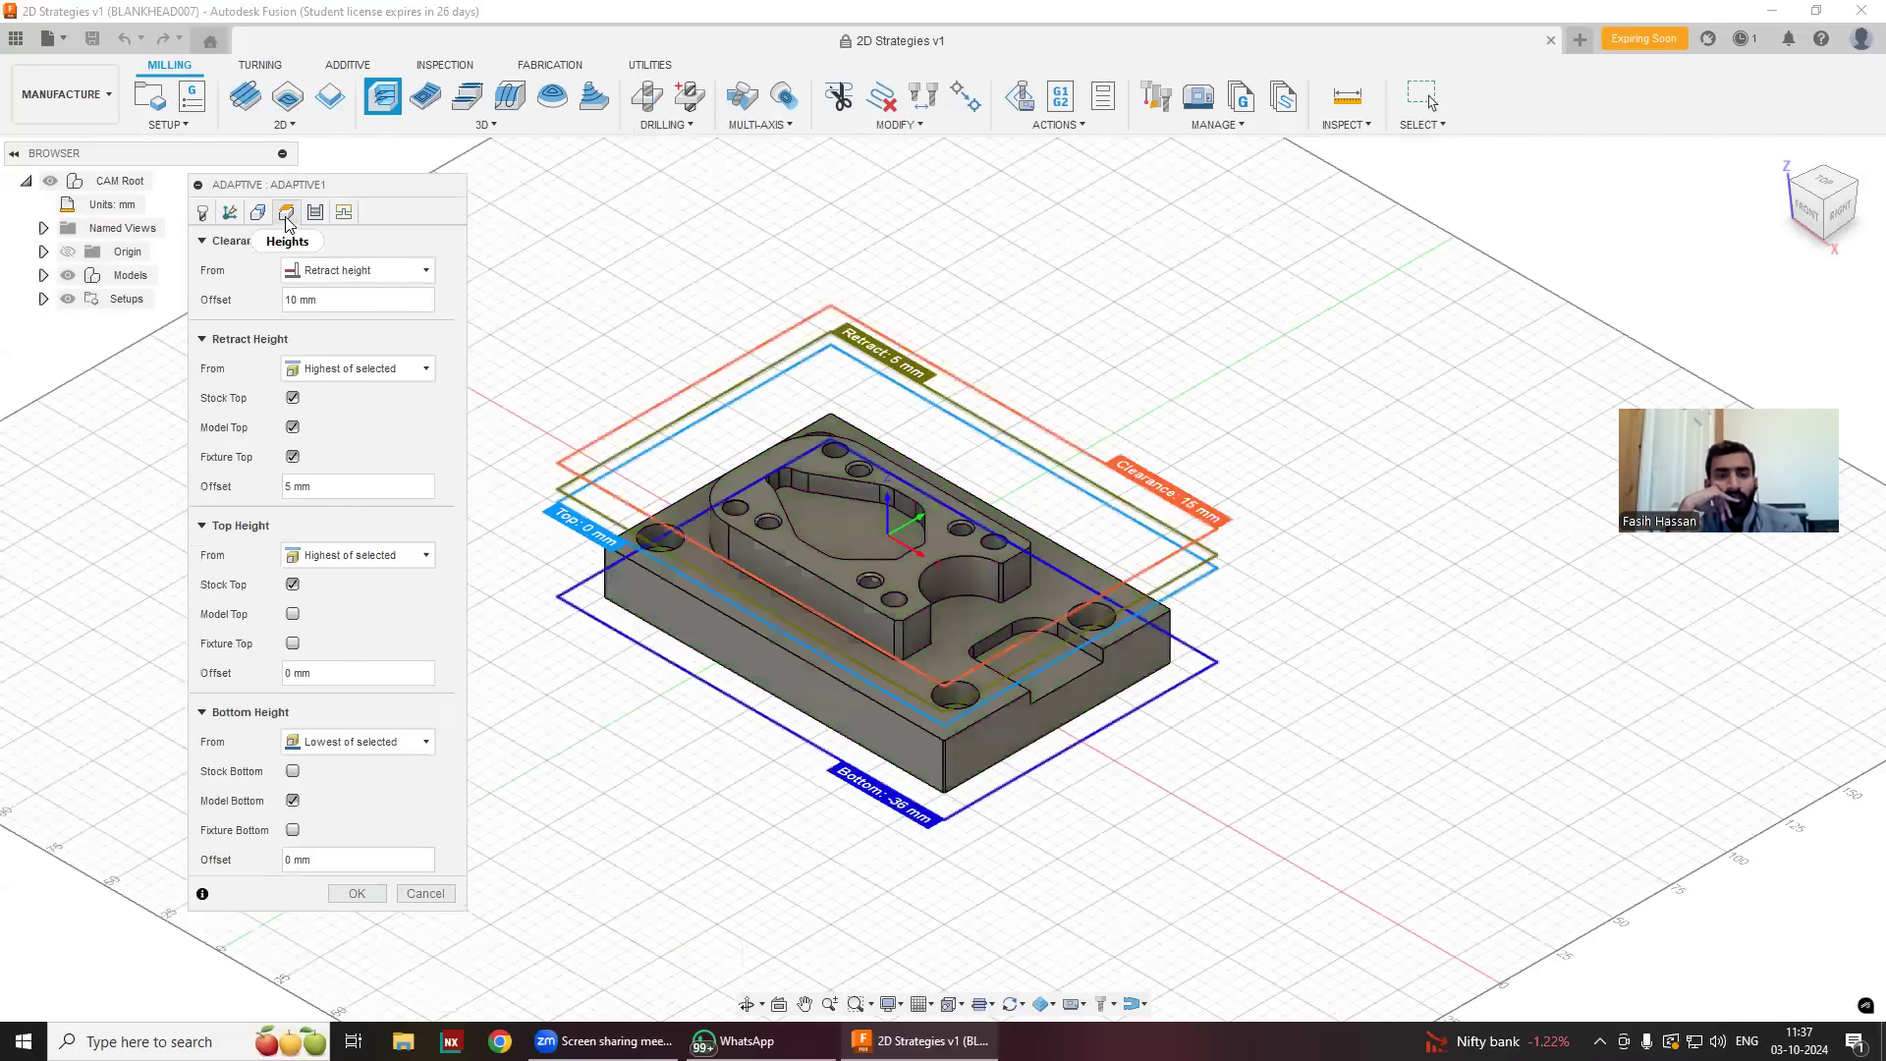
pyautogui.moveTo(943, 590); pyautogui.dragTo(934, 547, button='middle')
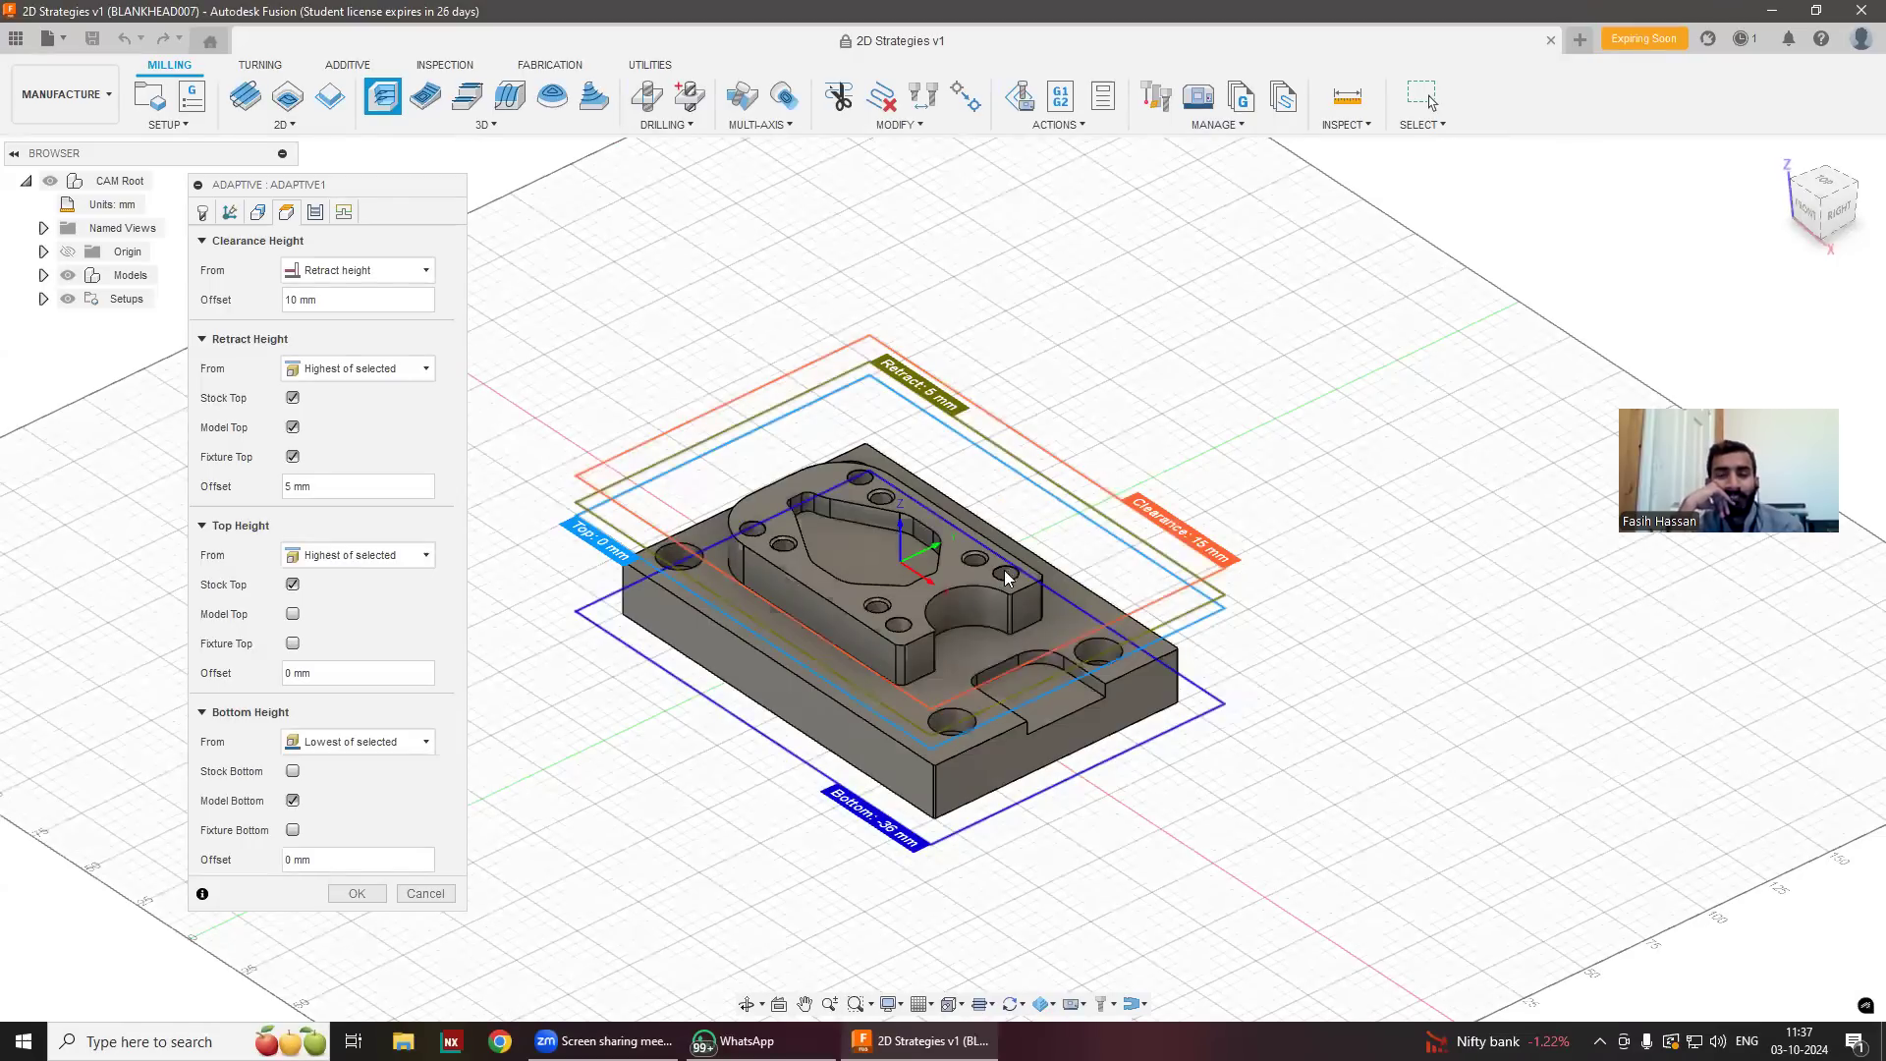
pyautogui.moveTo(994, 575)
pyautogui.keyDown('shift'); pyautogui.mouseDown(button='middle')
pyautogui.moveTo(988, 521)
pyautogui.moveTo(979, 574)
pyautogui.moveTo(960, 580)
pyautogui.mouseUp(button='middle'); pyautogui.keyUp('shift')
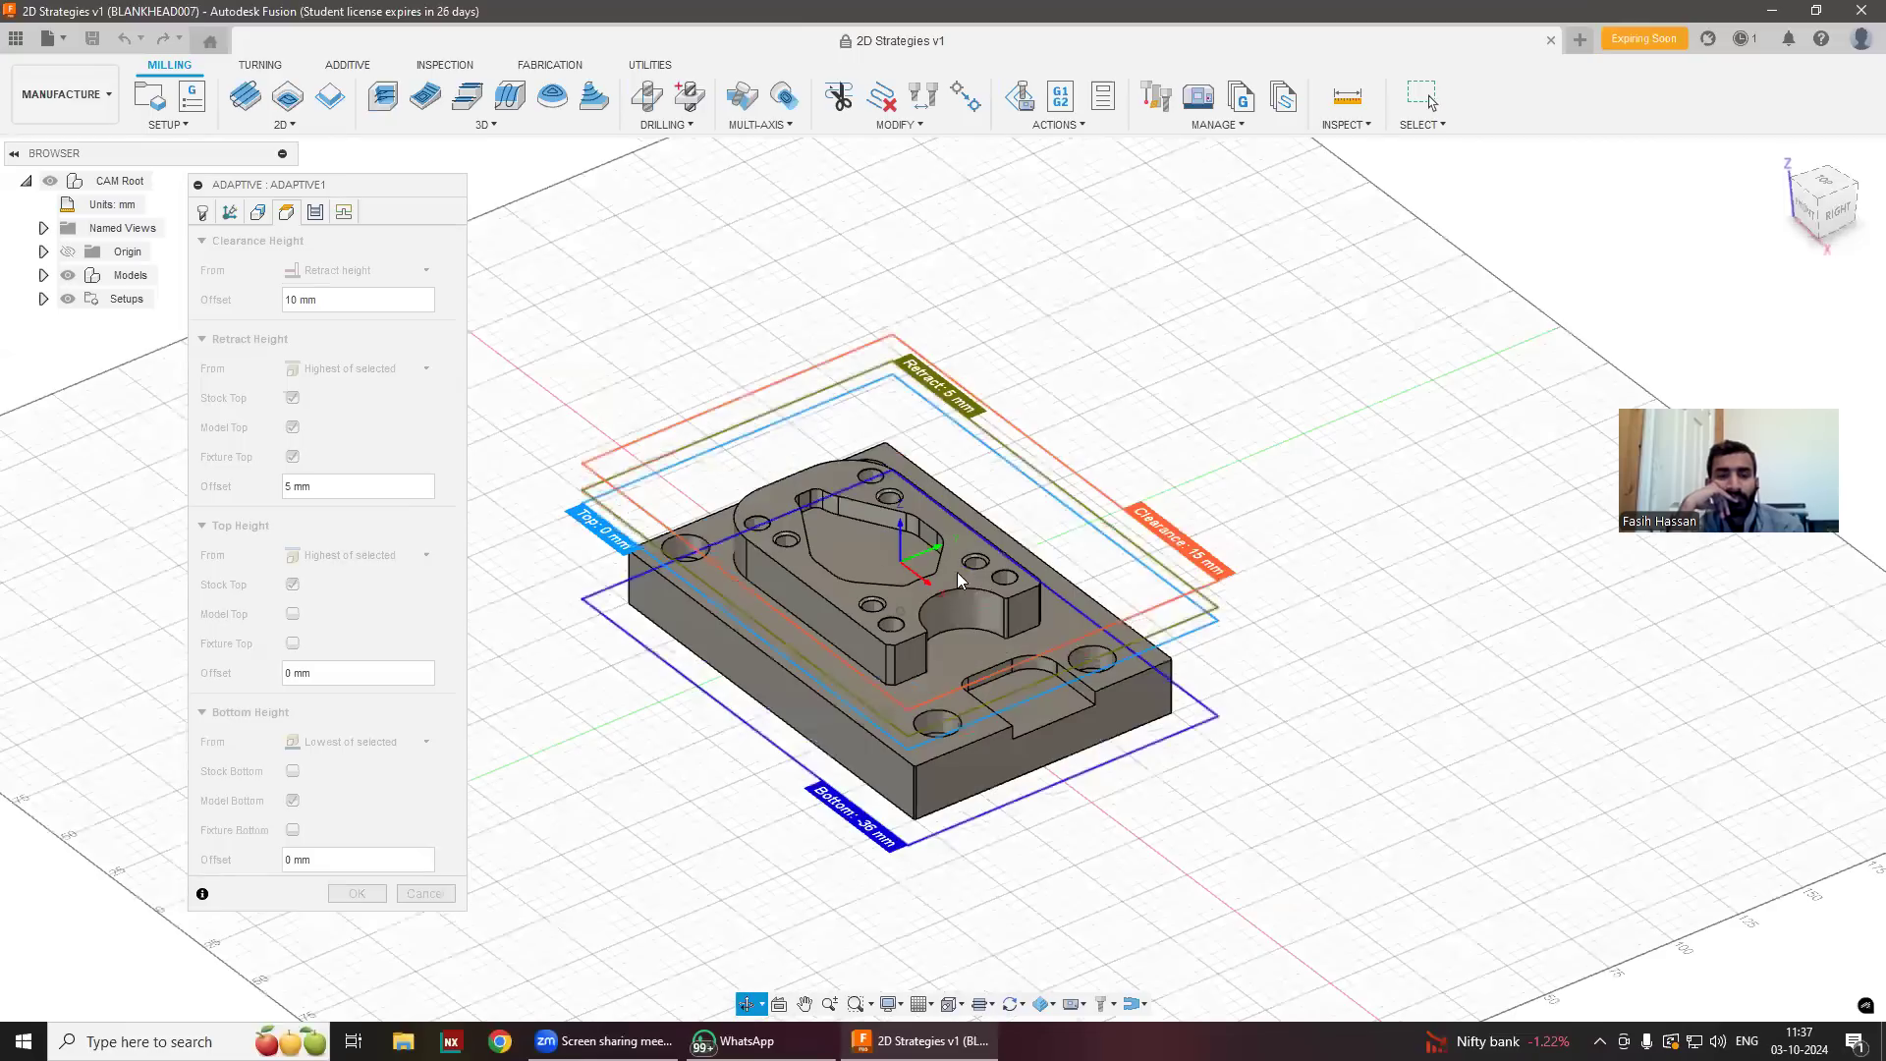
pyautogui.click(315, 220)
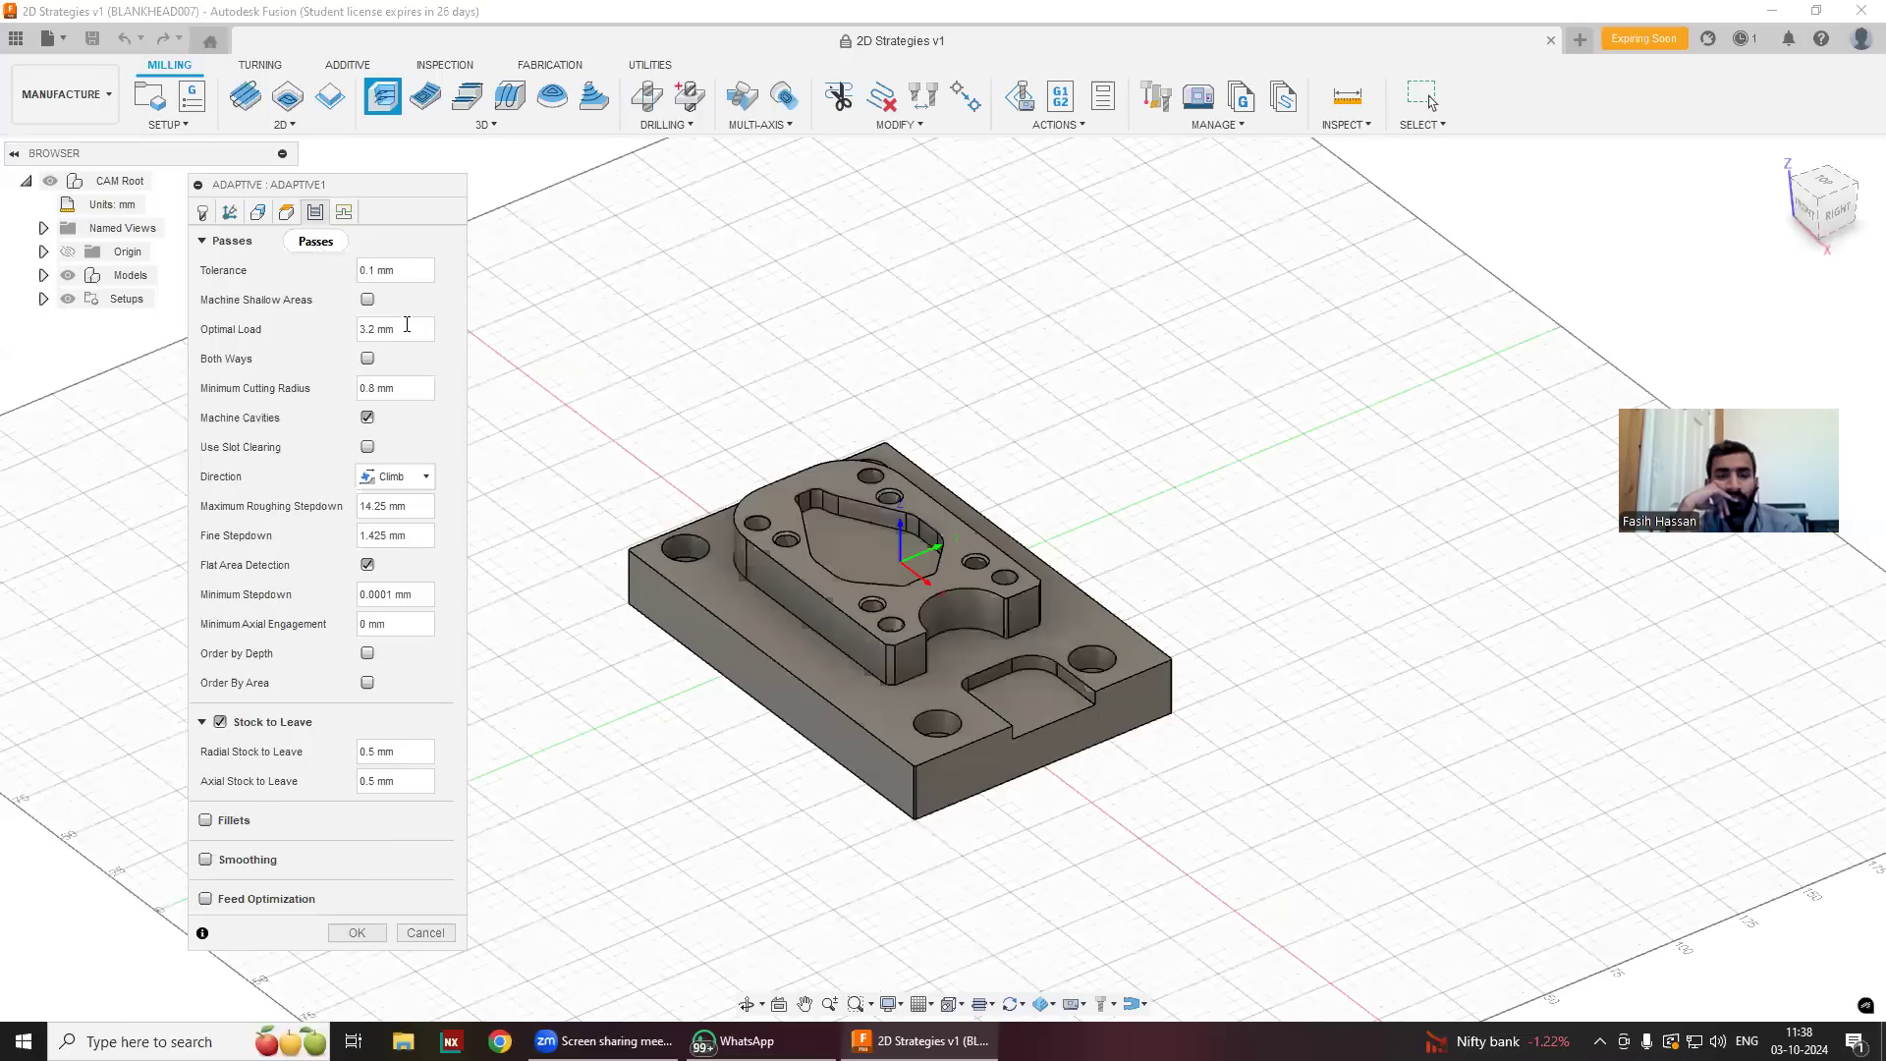
pyautogui.click(407, 325)
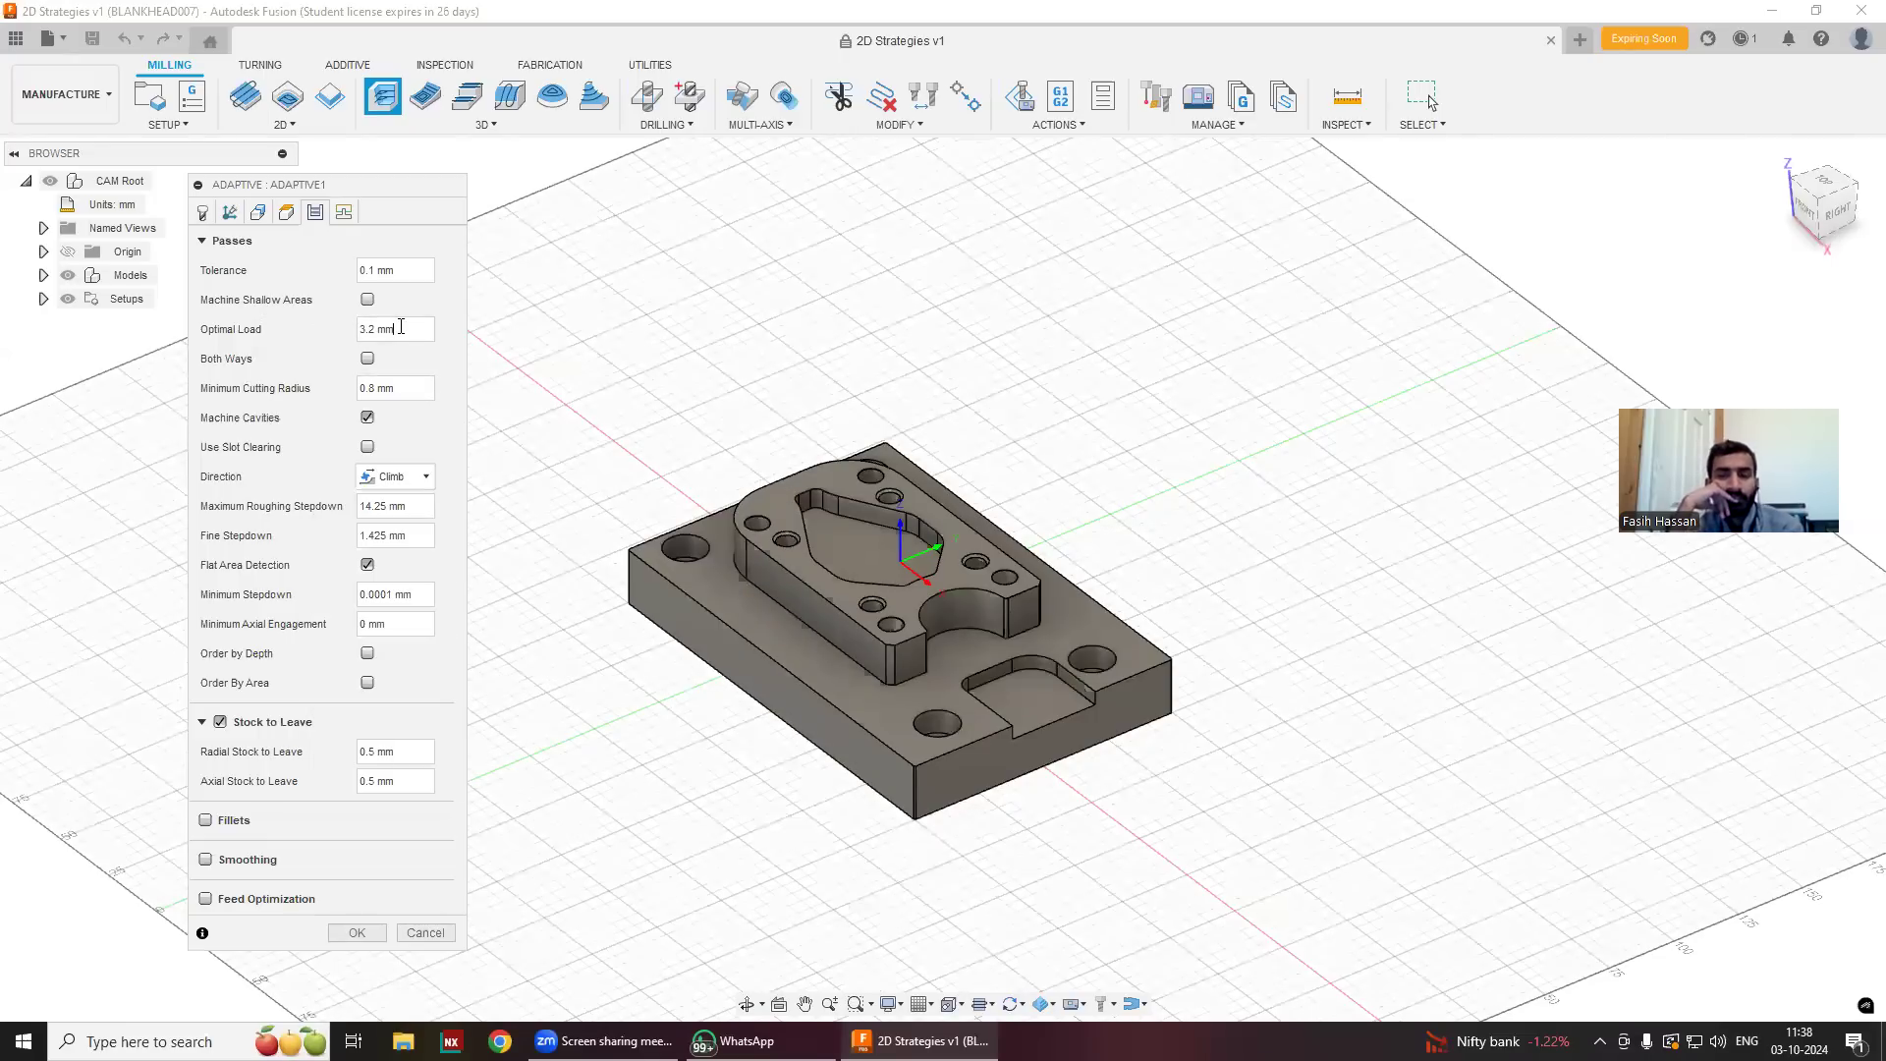
pyautogui.moveTo(401, 326)
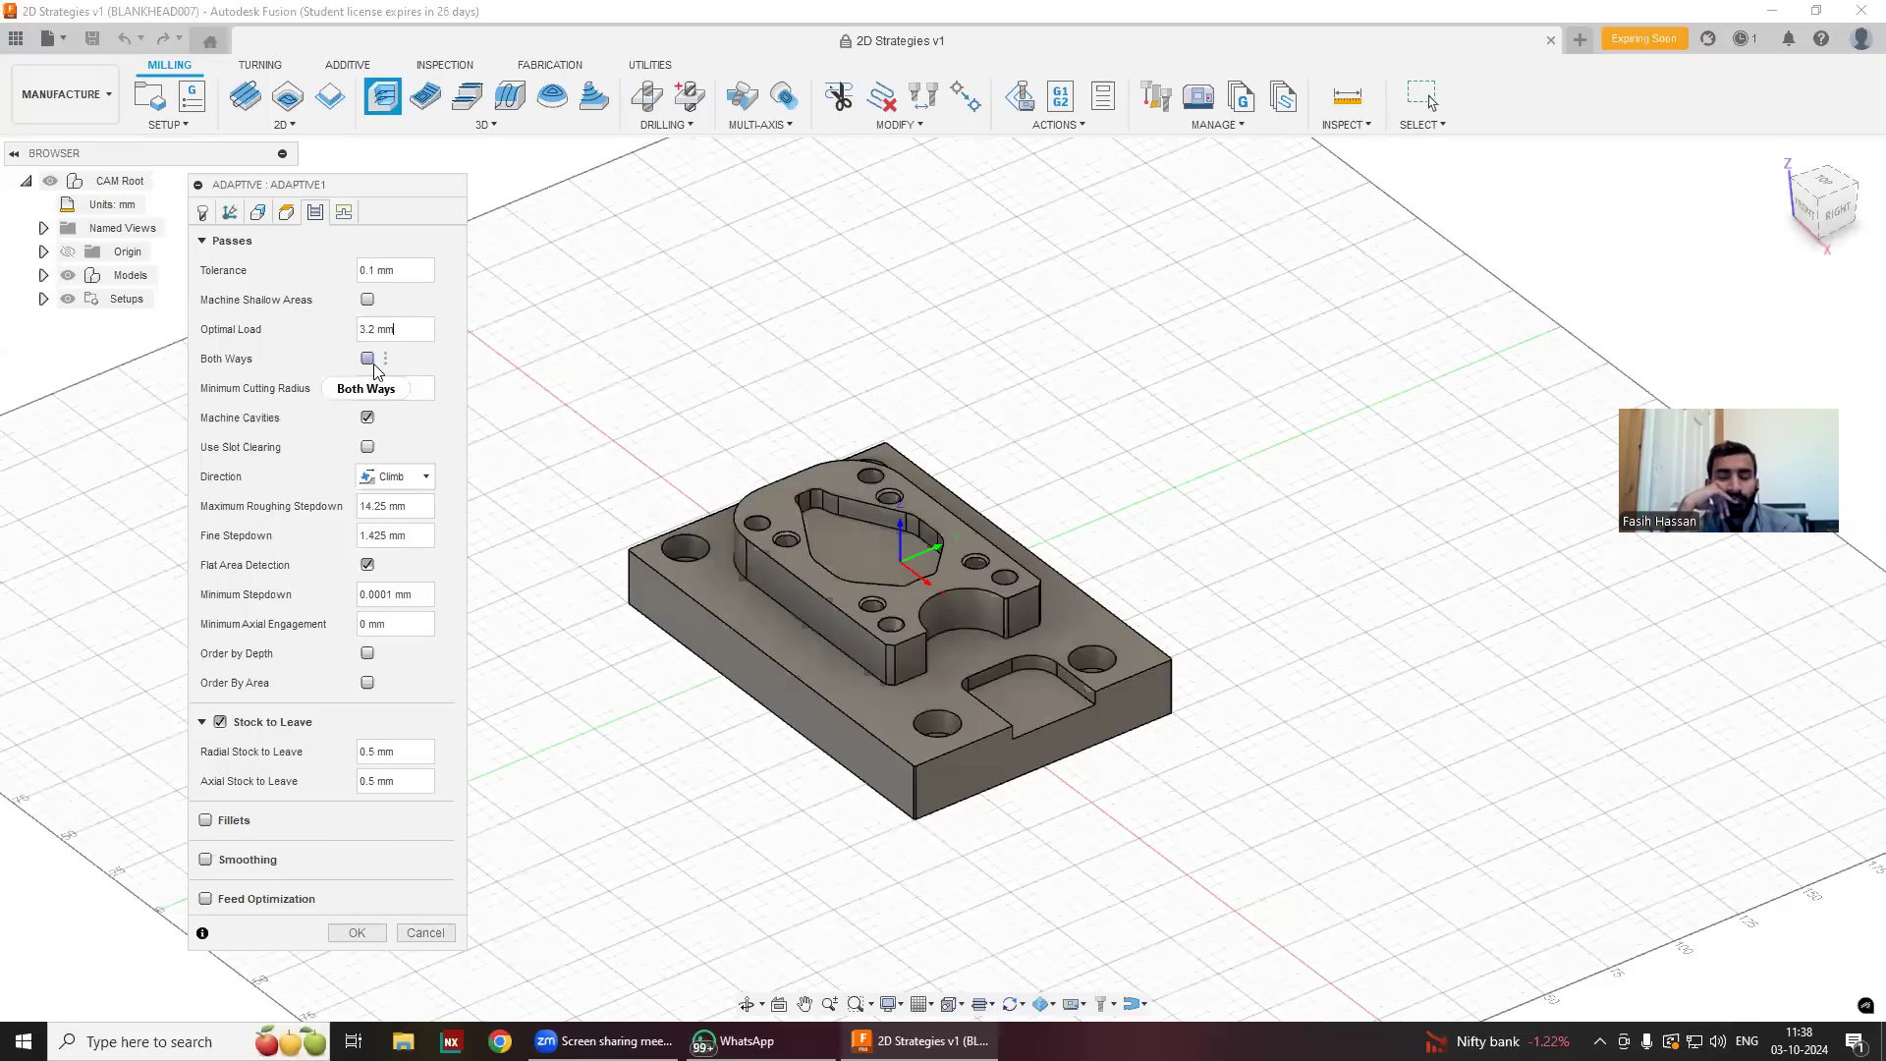
pyautogui.moveTo(372, 362)
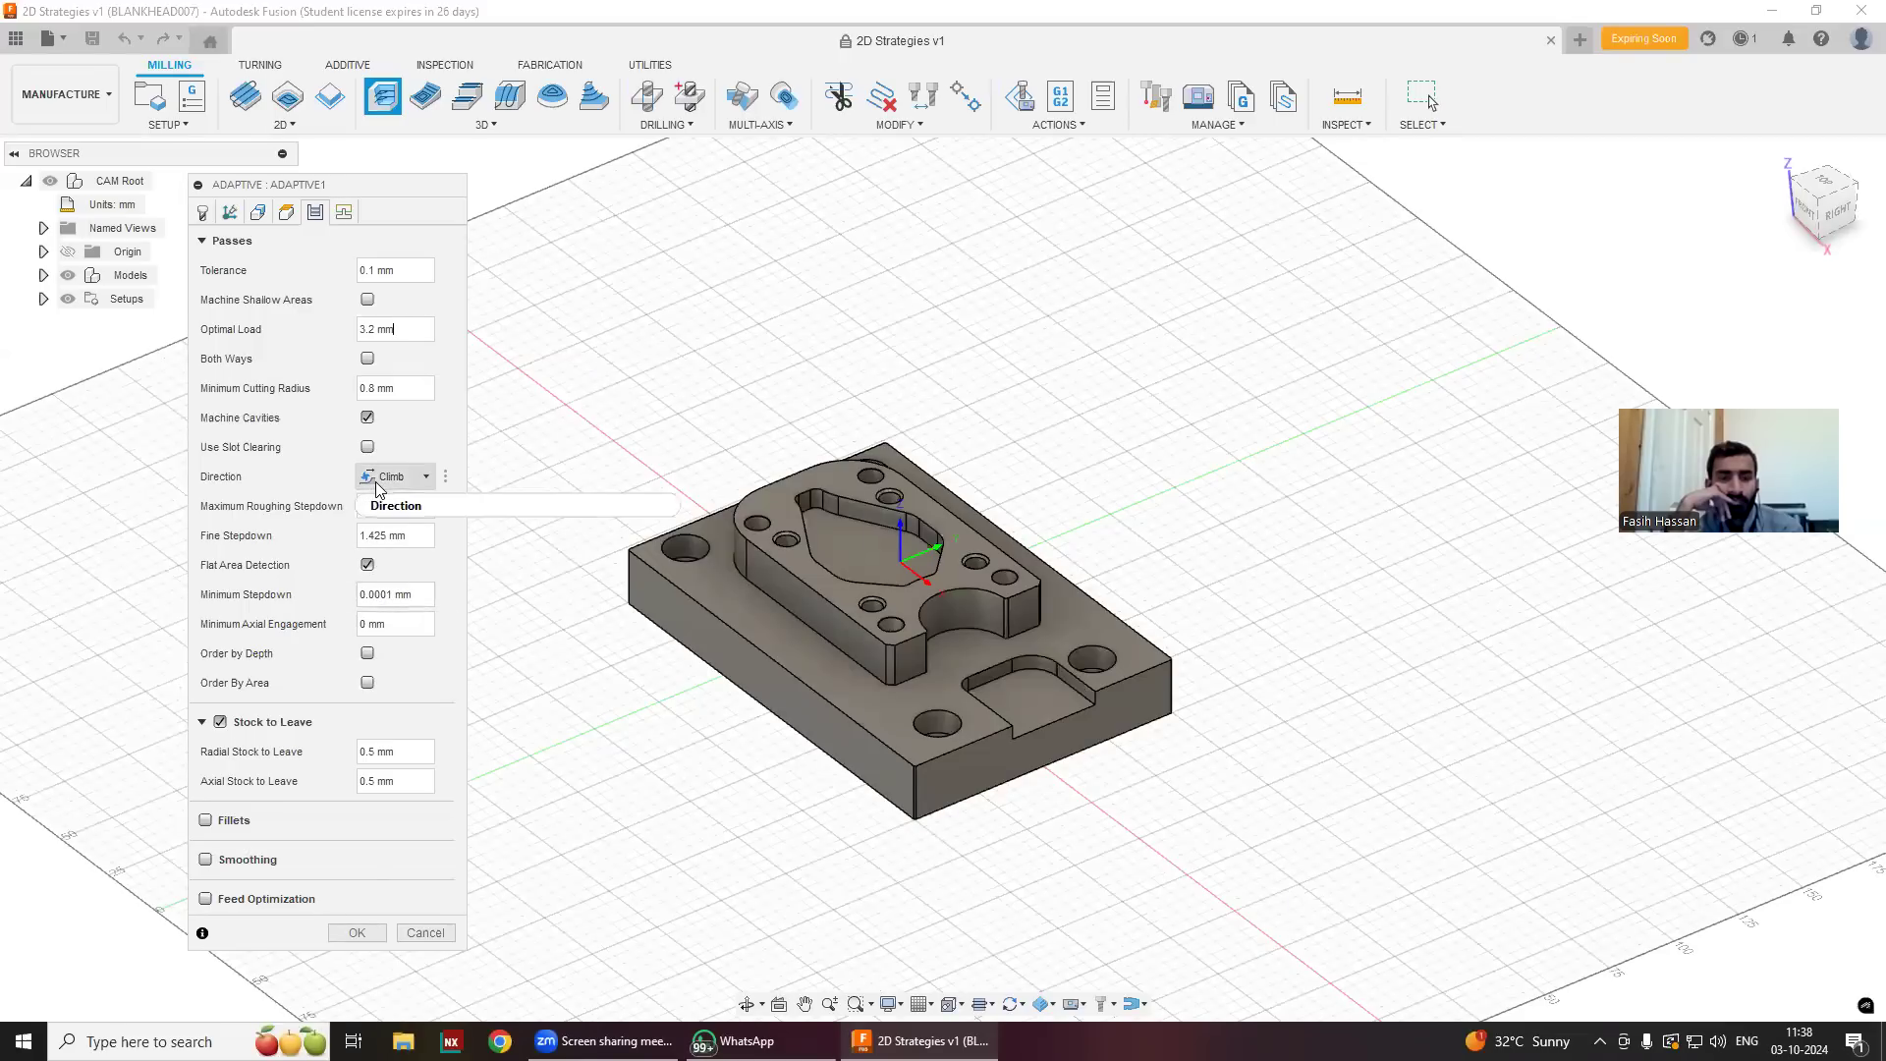
pyautogui.moveTo(377, 488)
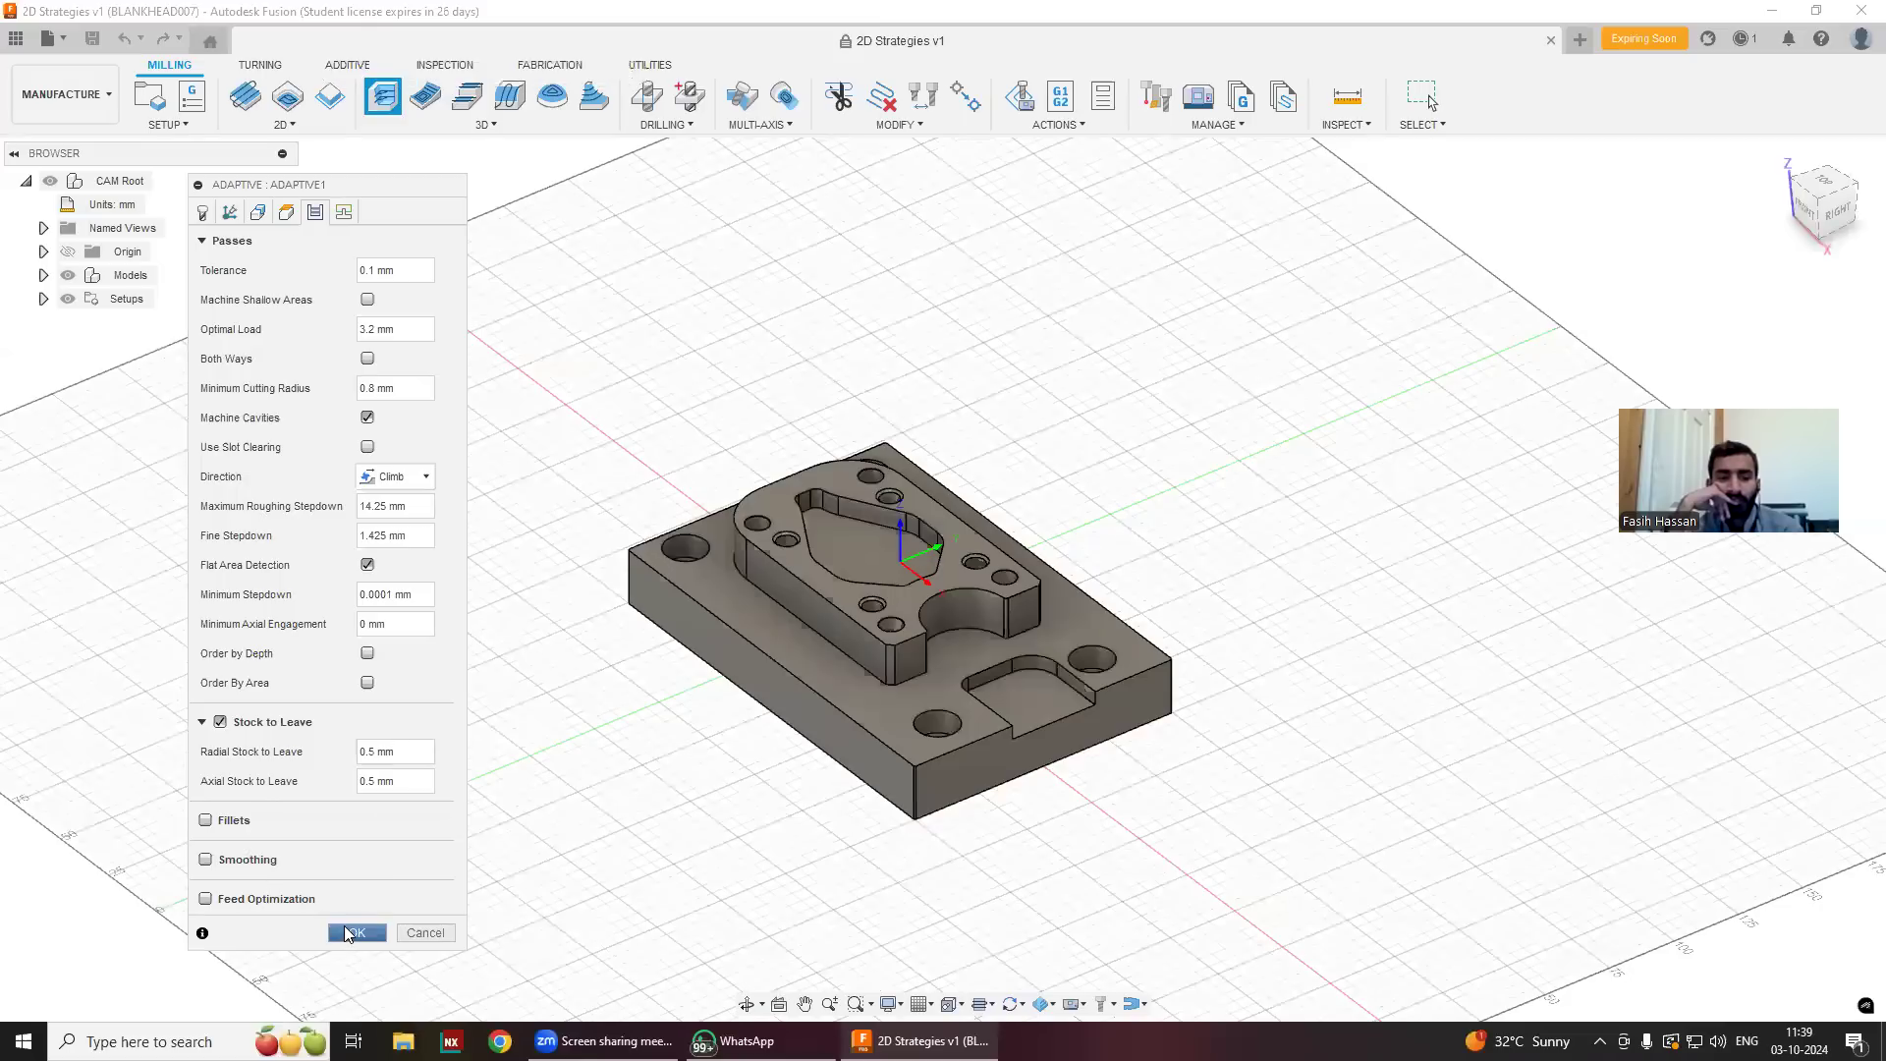
# Accept the Adaptive operation's settings and generate its toolpath in Setup1.
pyautogui.click(346, 931)
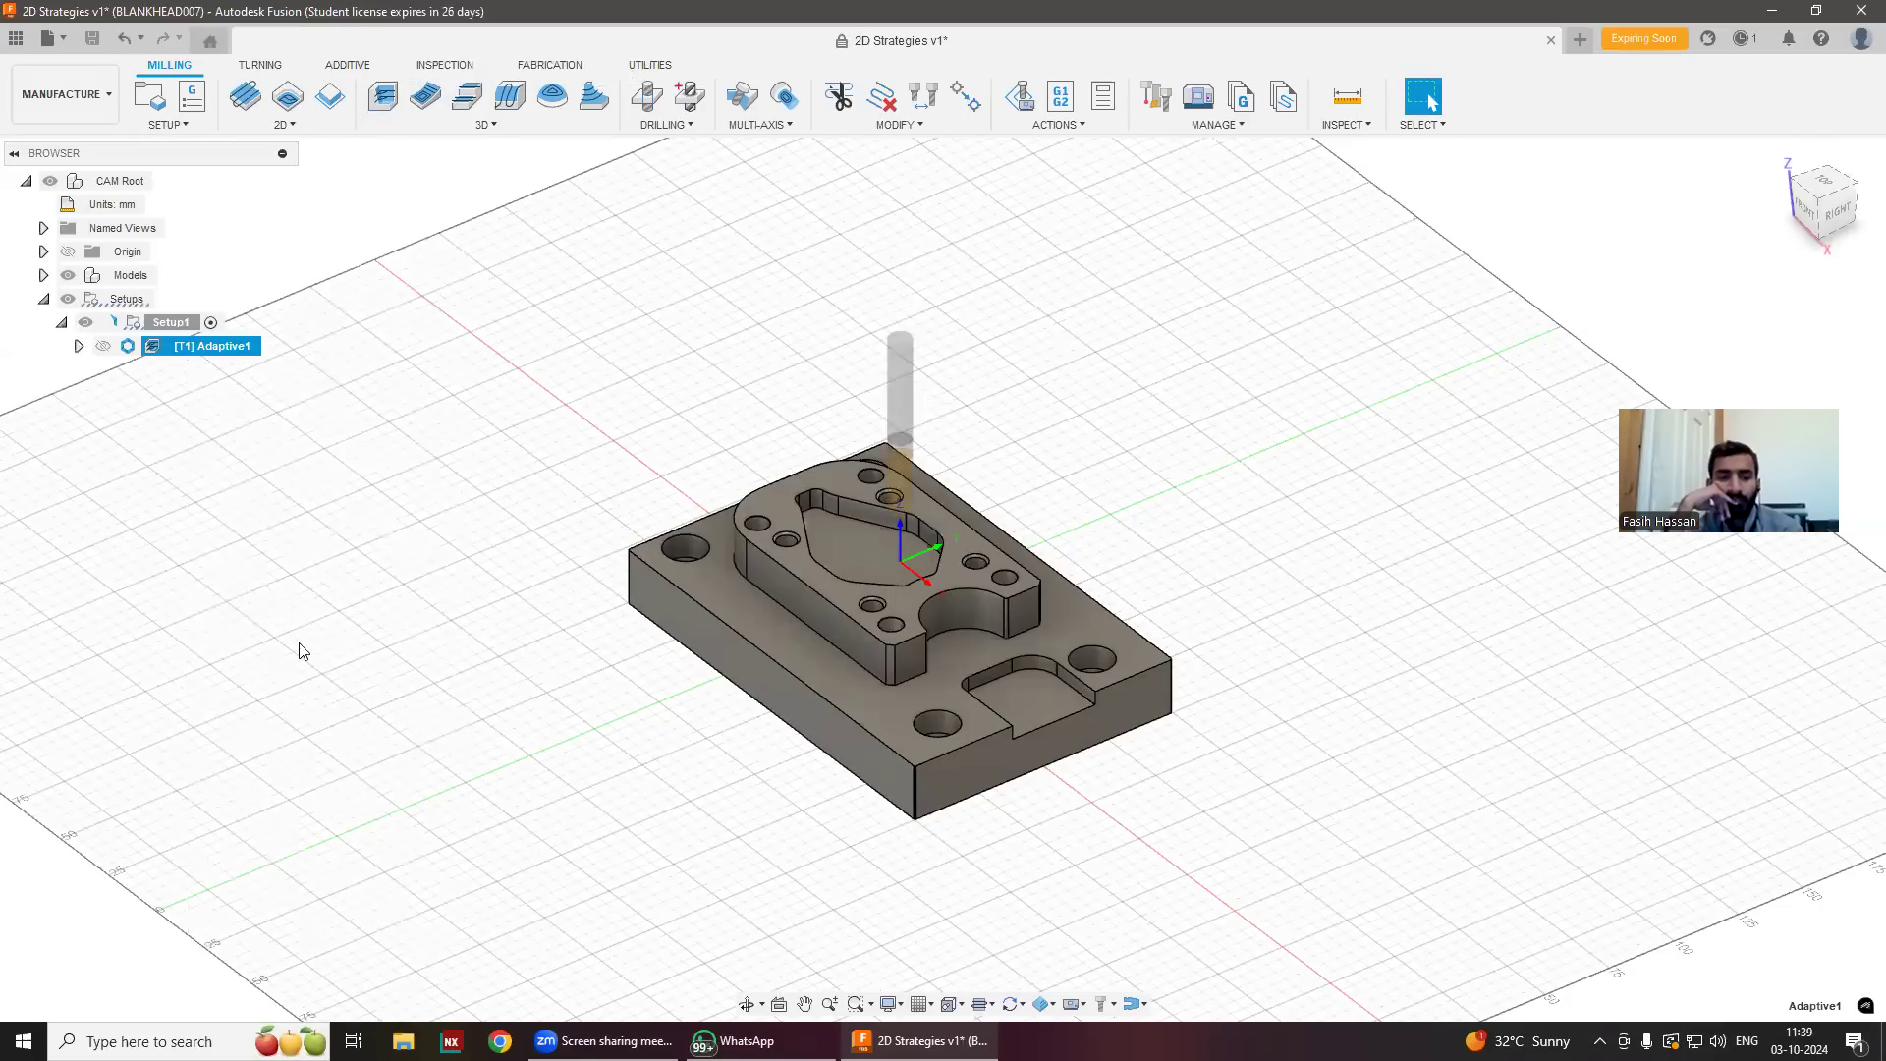
pyautogui.moveTo(114, 331)
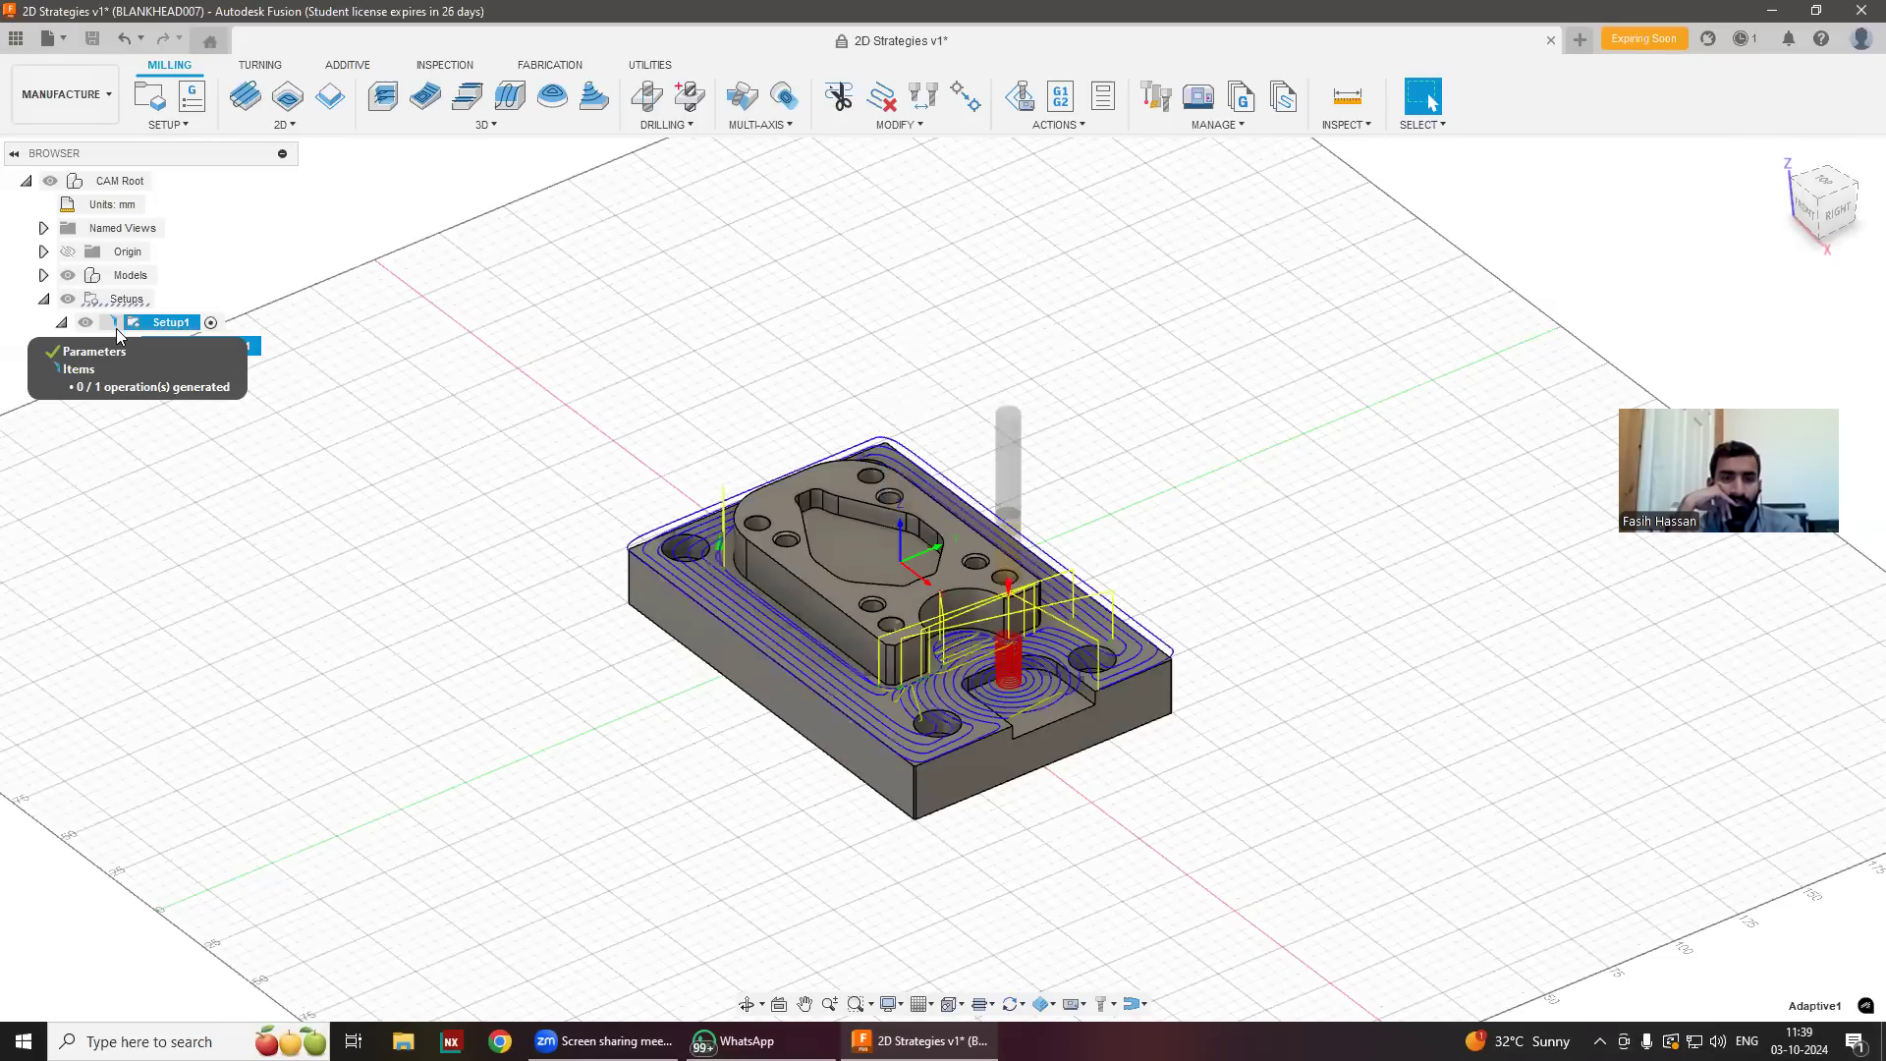
pyautogui.hotkey('ctrl', 'g')
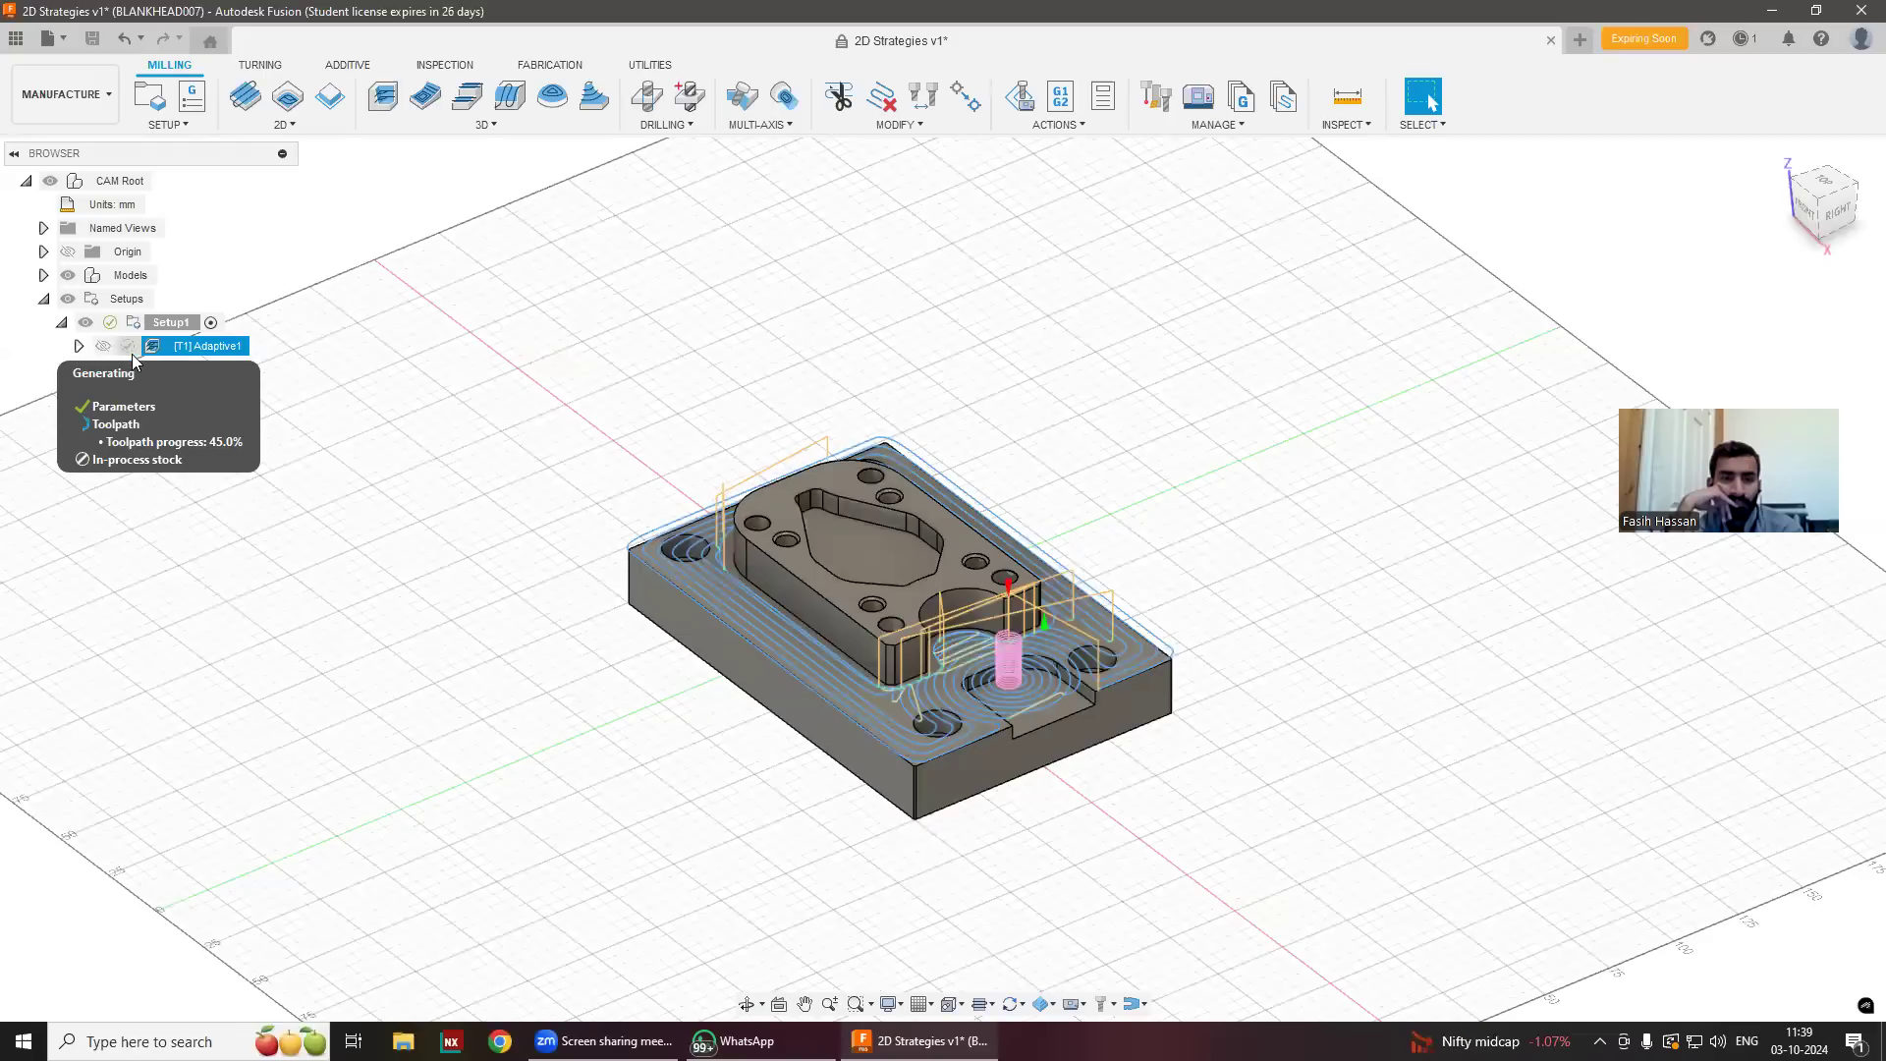
pyautogui.click(196, 512)
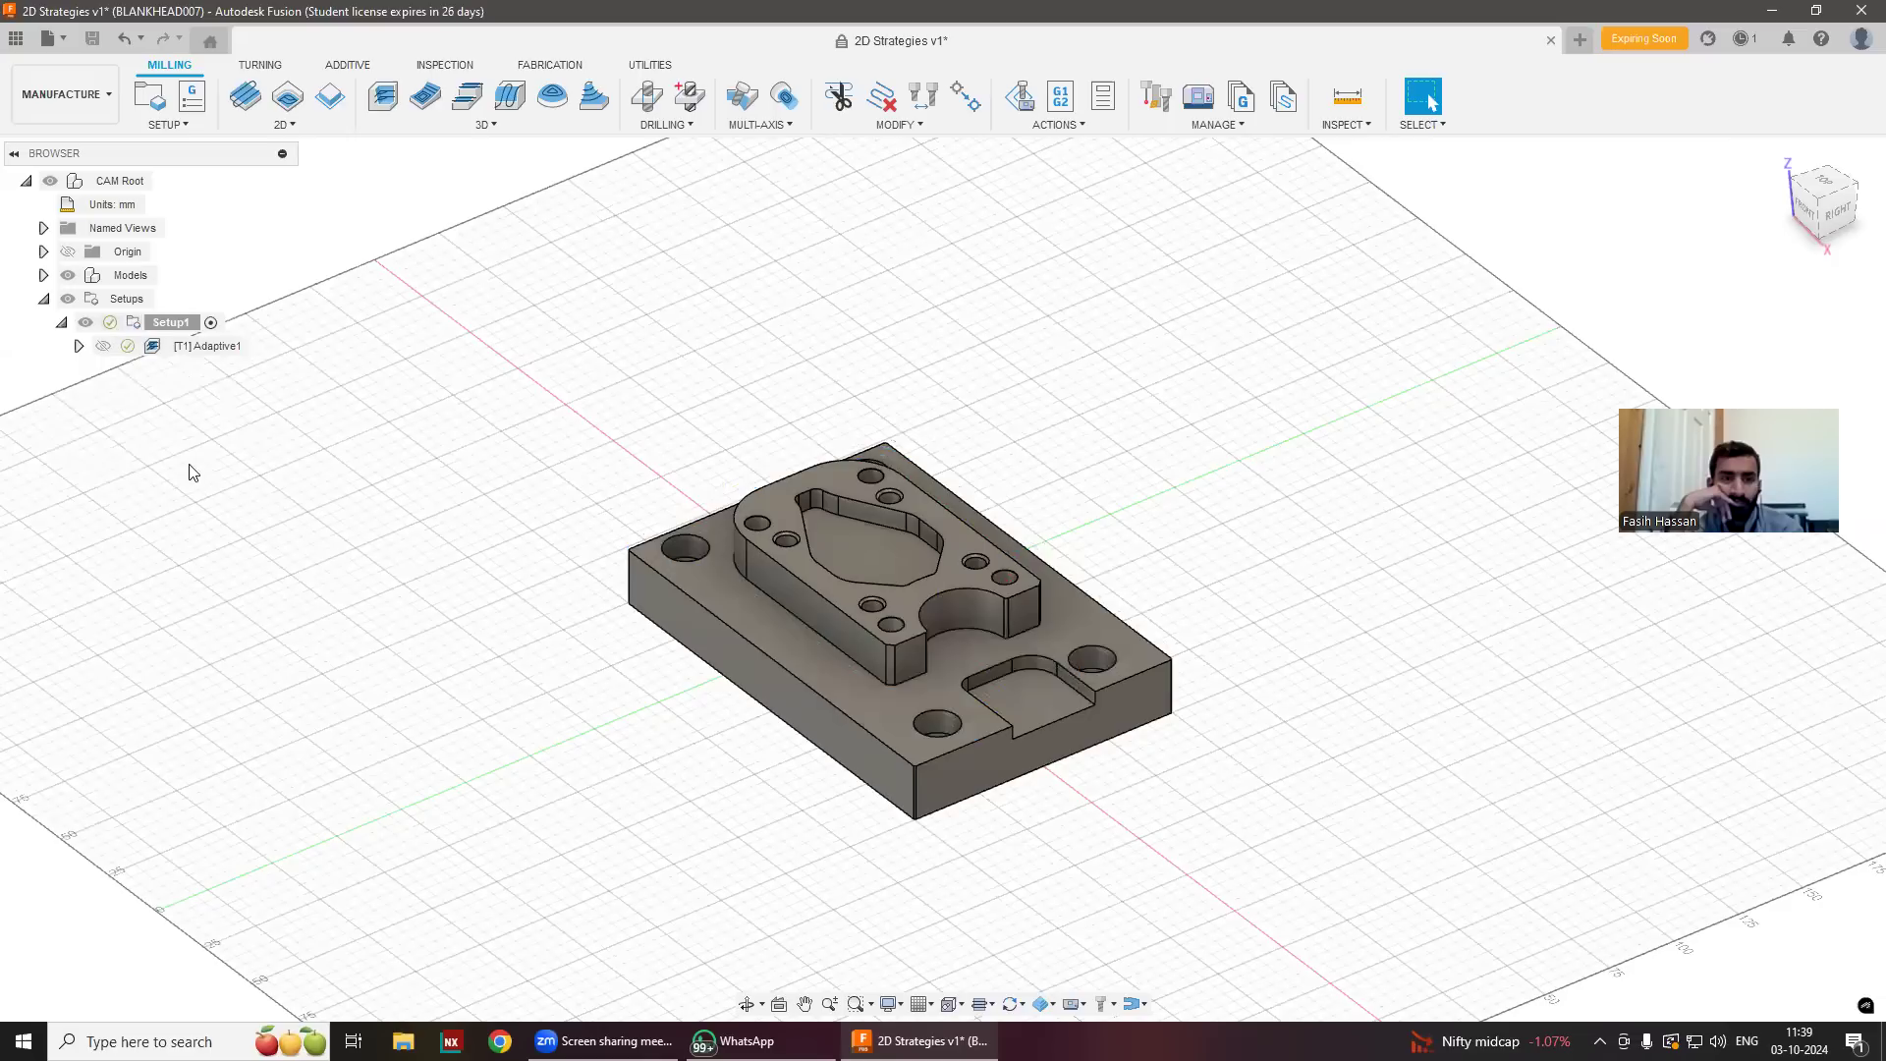
# Display the generated Adaptive toolpath and inspect it closely across the plate's step, pockets and holes.
pyautogui.click(215, 353)
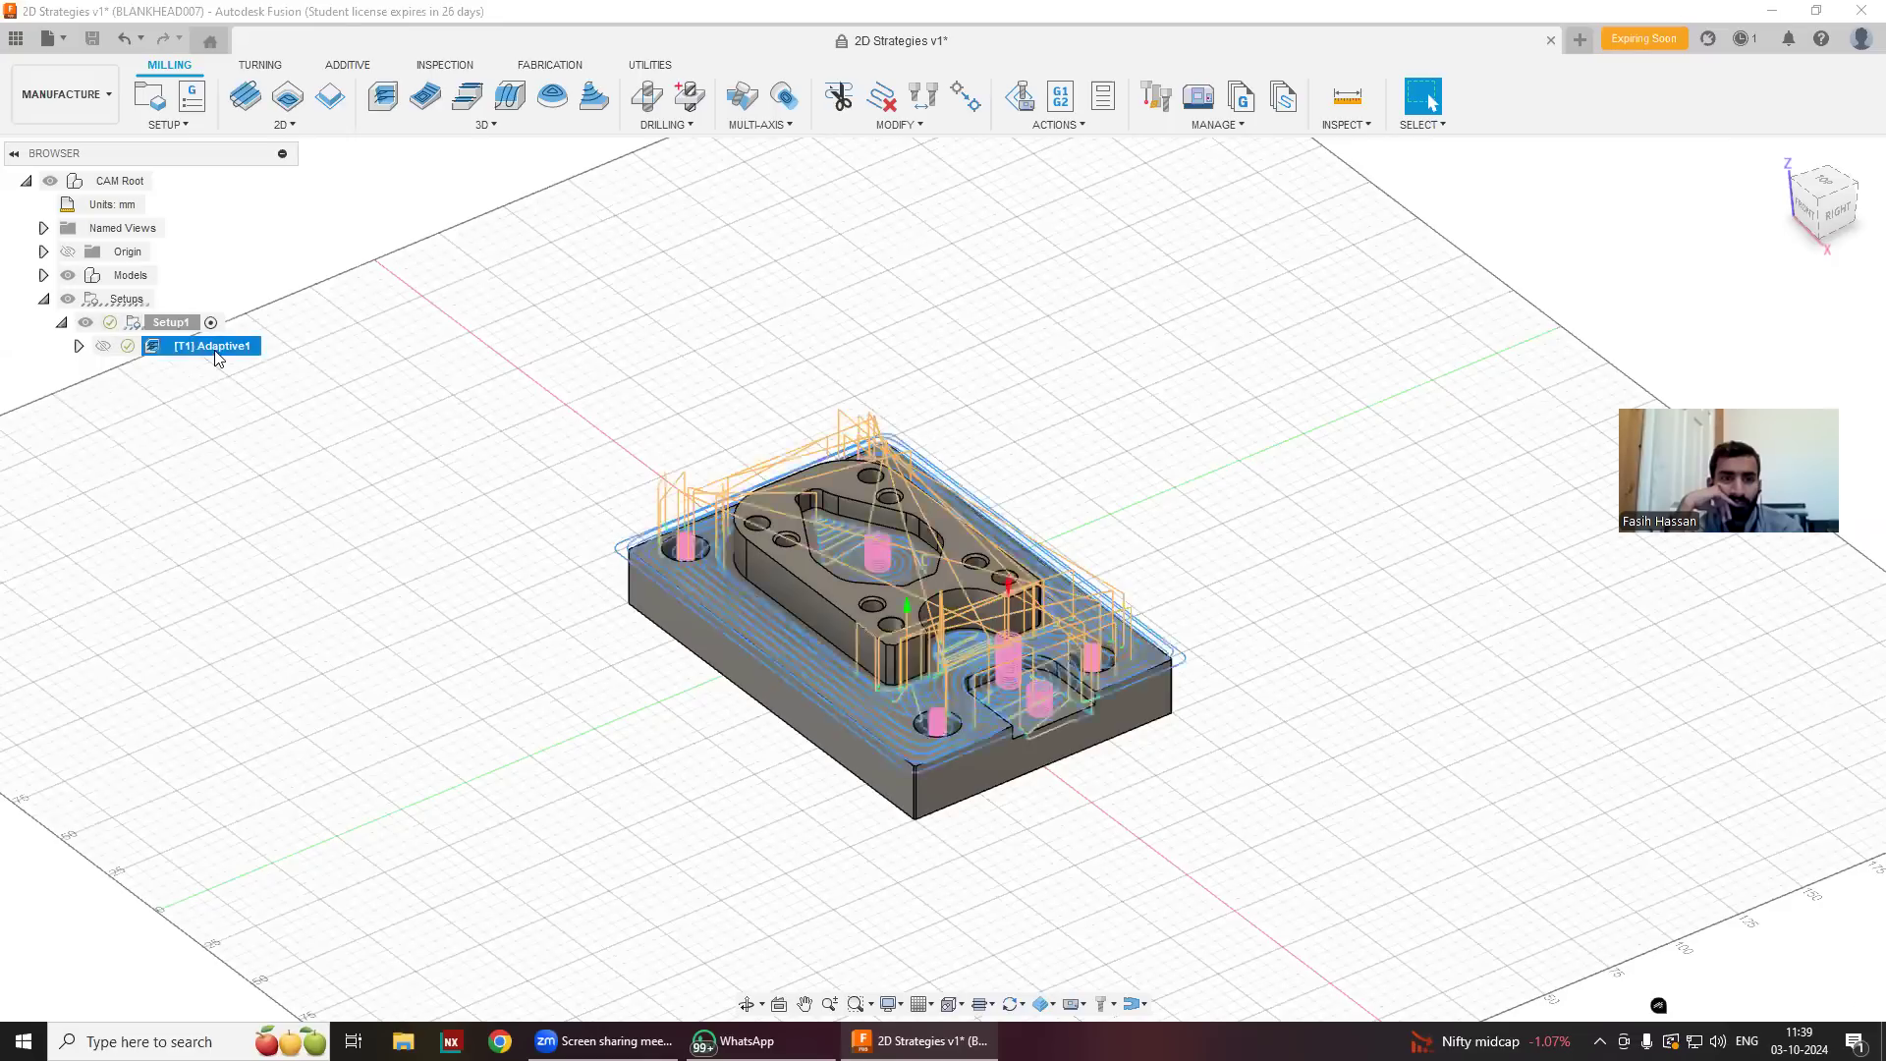
pyautogui.moveTo(990, 763); pyautogui.dragTo(957, 699, button='middle')
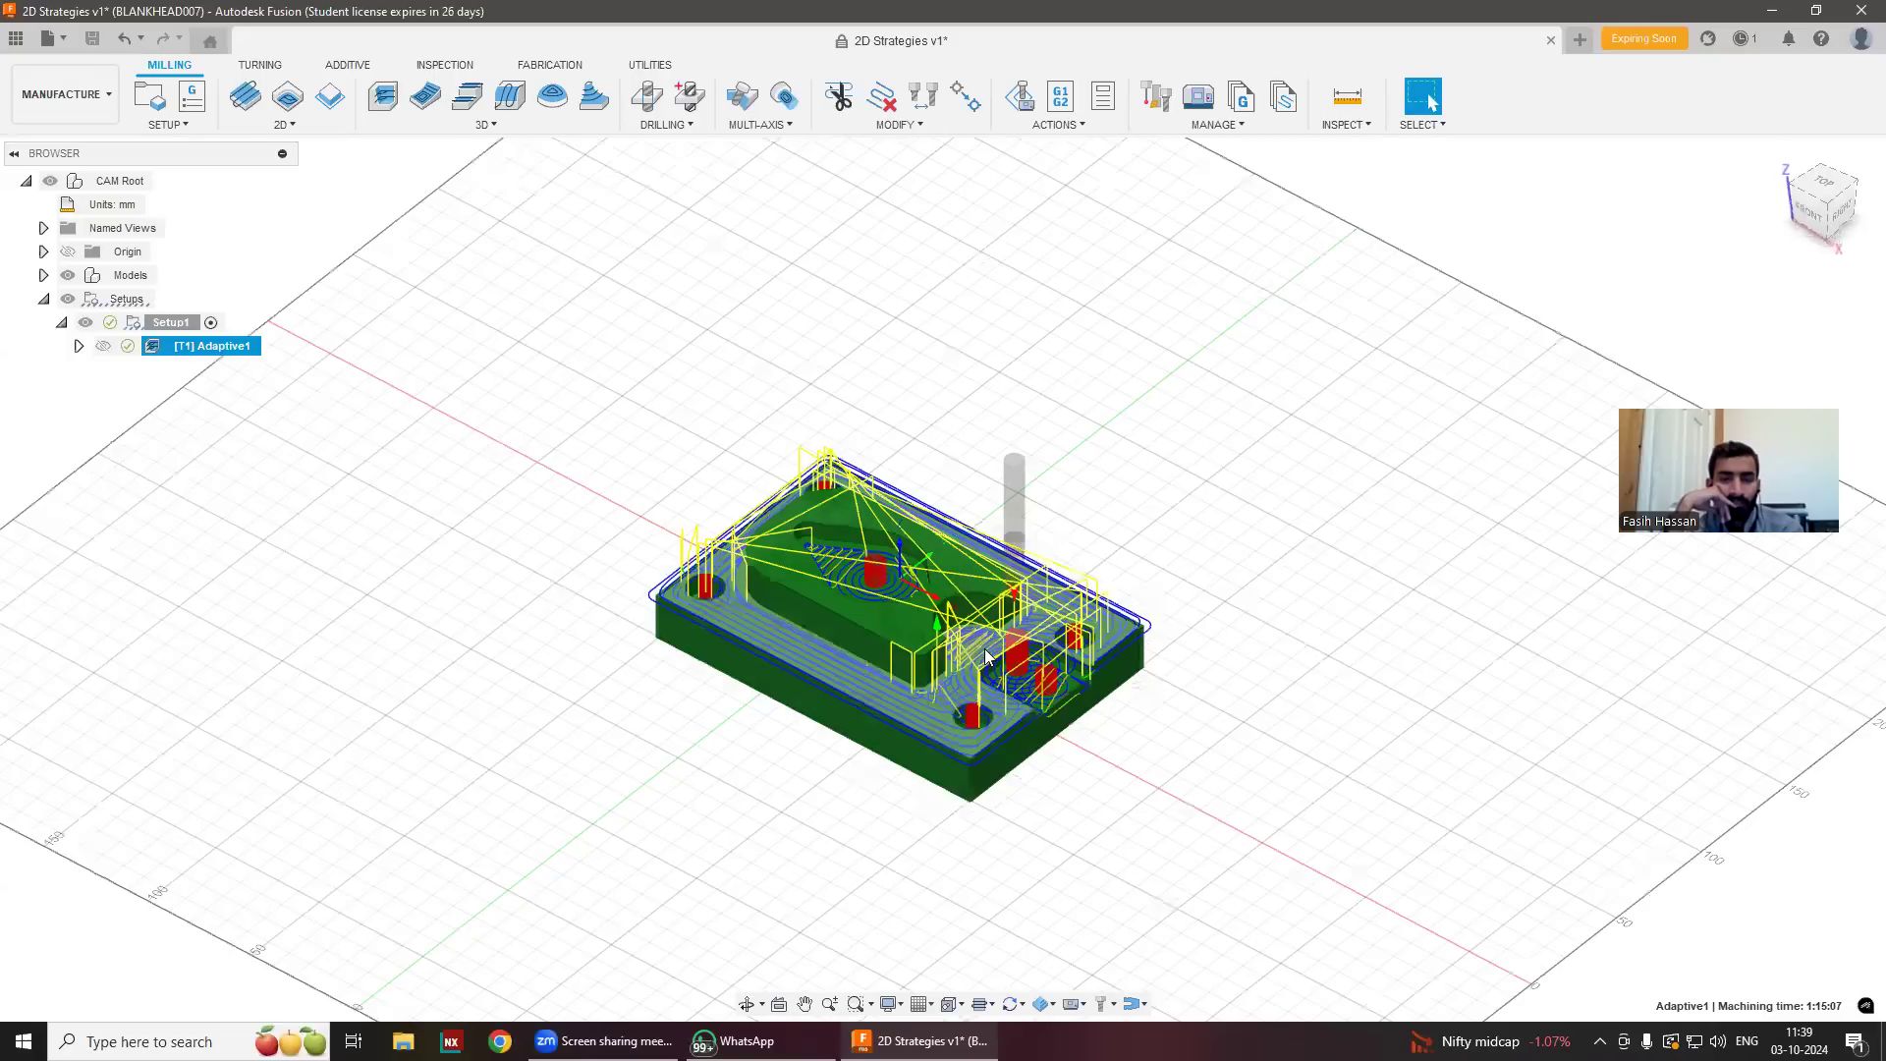
pyautogui.scroll(3, 986, 656)
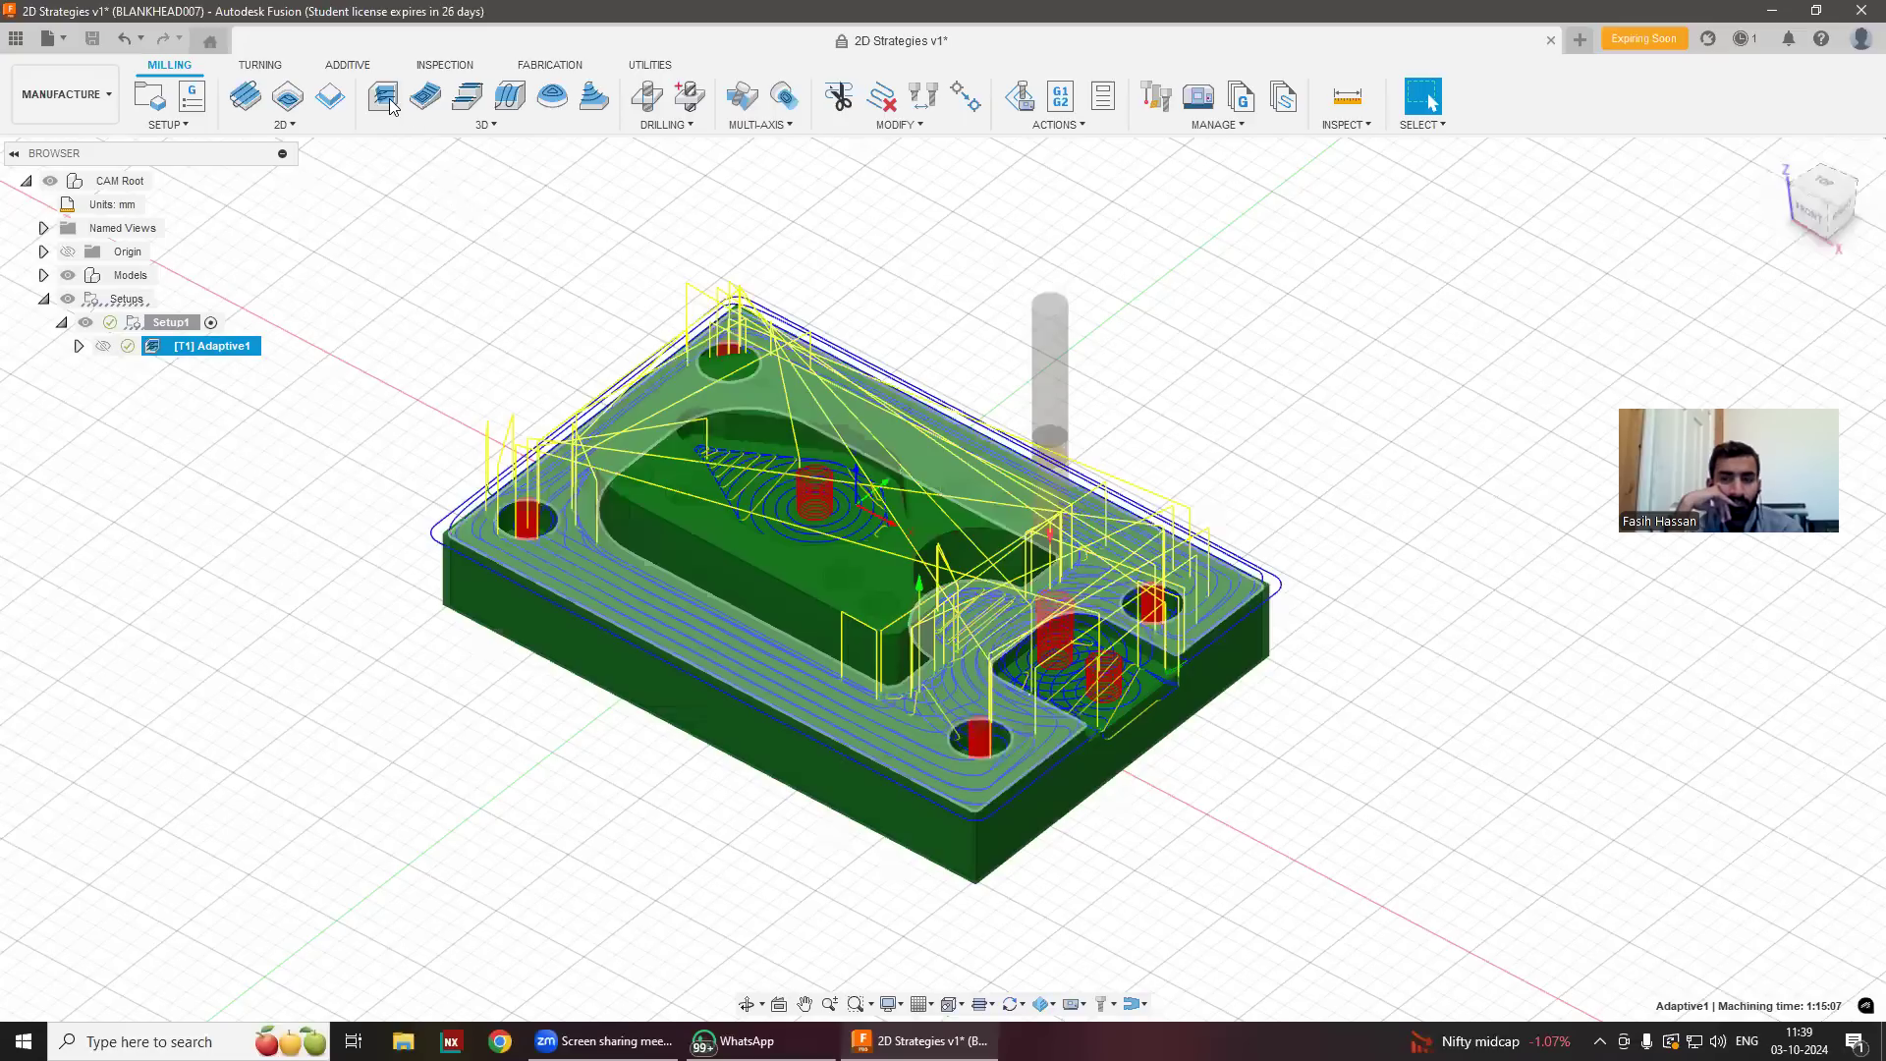
pyautogui.click(458, 301)
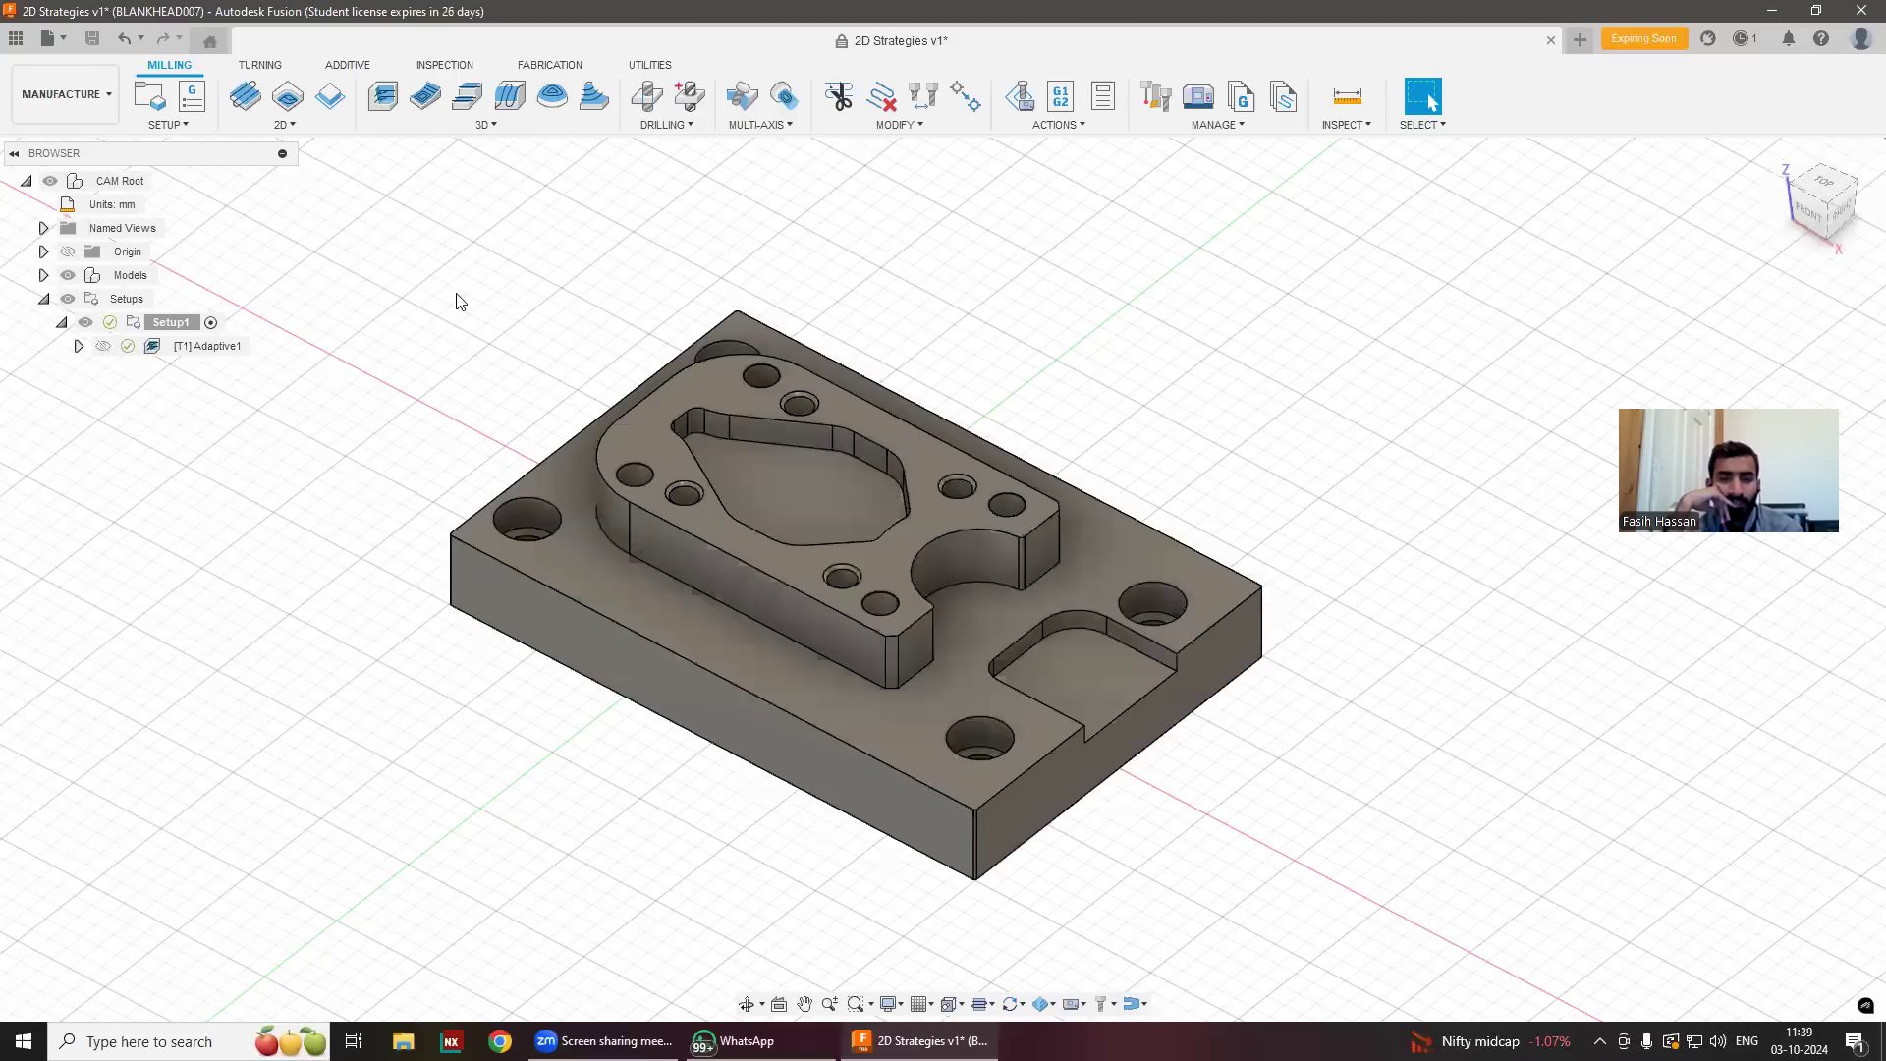
# Simulate the stock removal of the Adaptive1 toolpath, adjusting the playback speed, and exit the simulation.
pyautogui.click(200, 356)
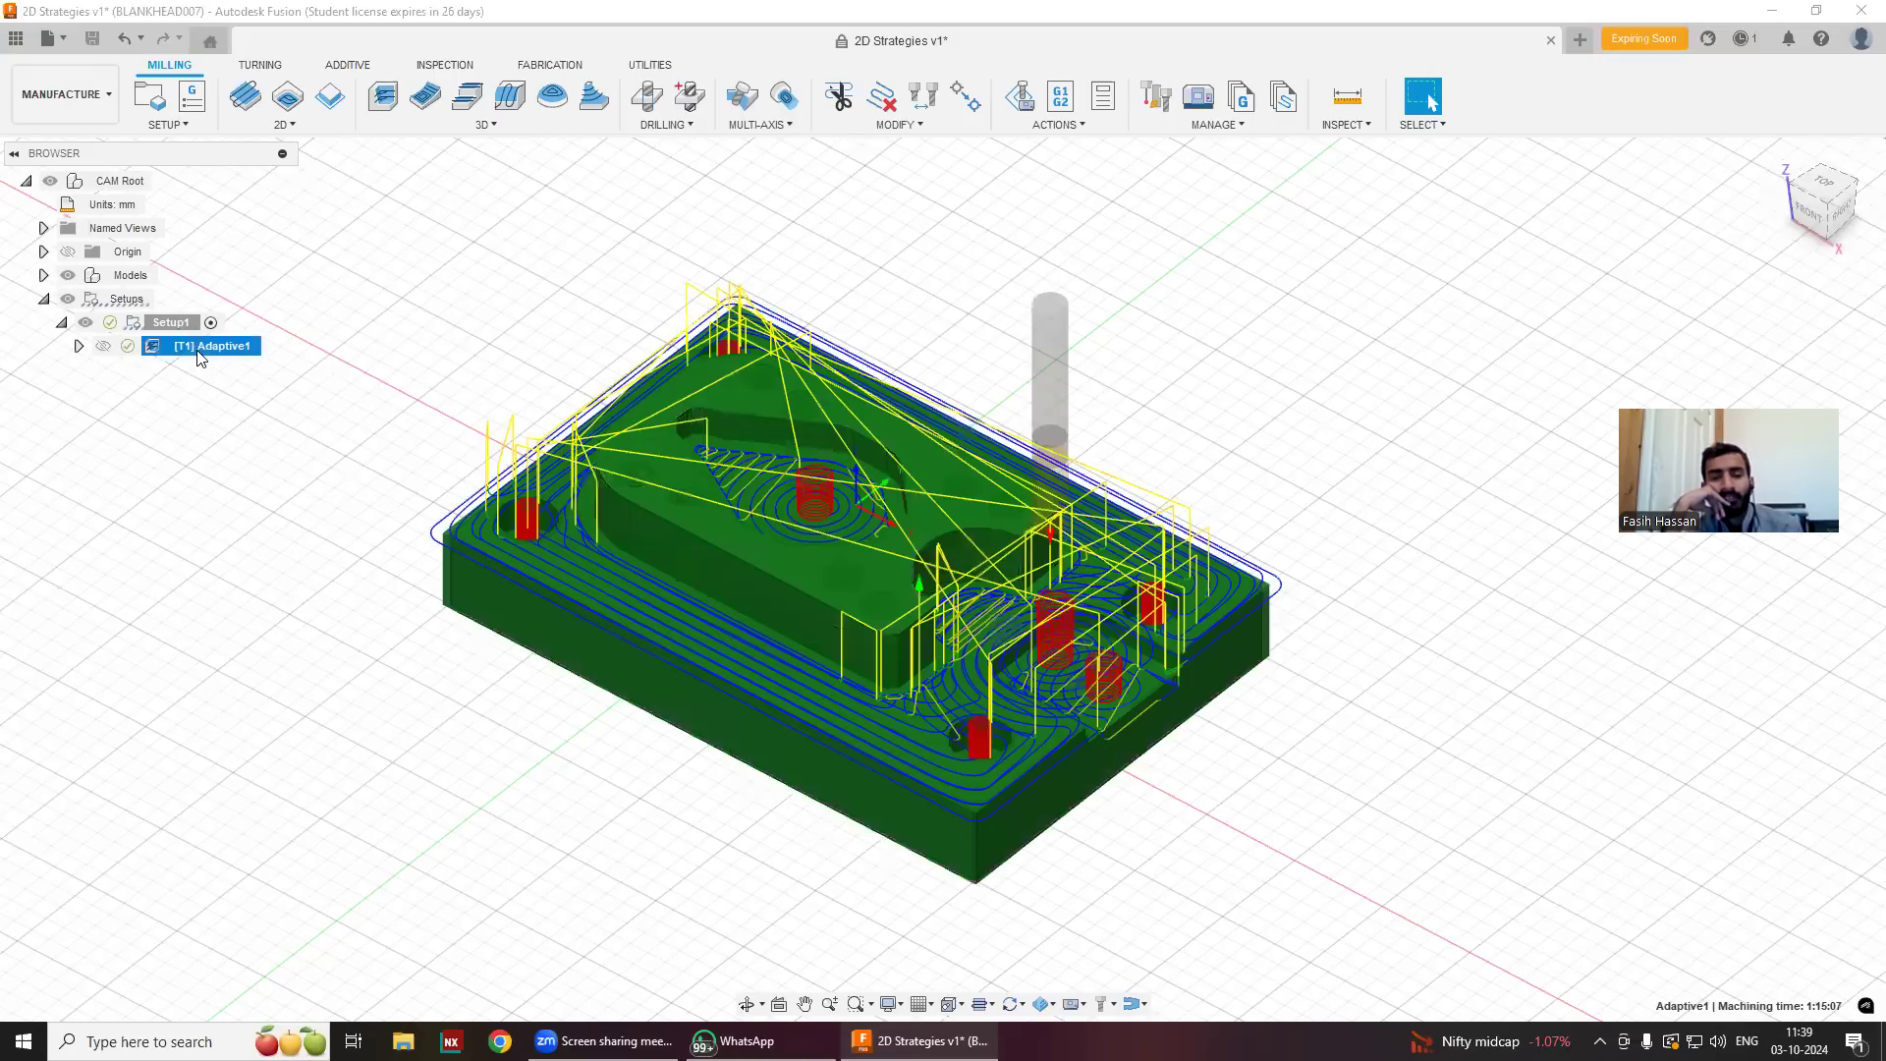
pyautogui.rightClick(201, 358)
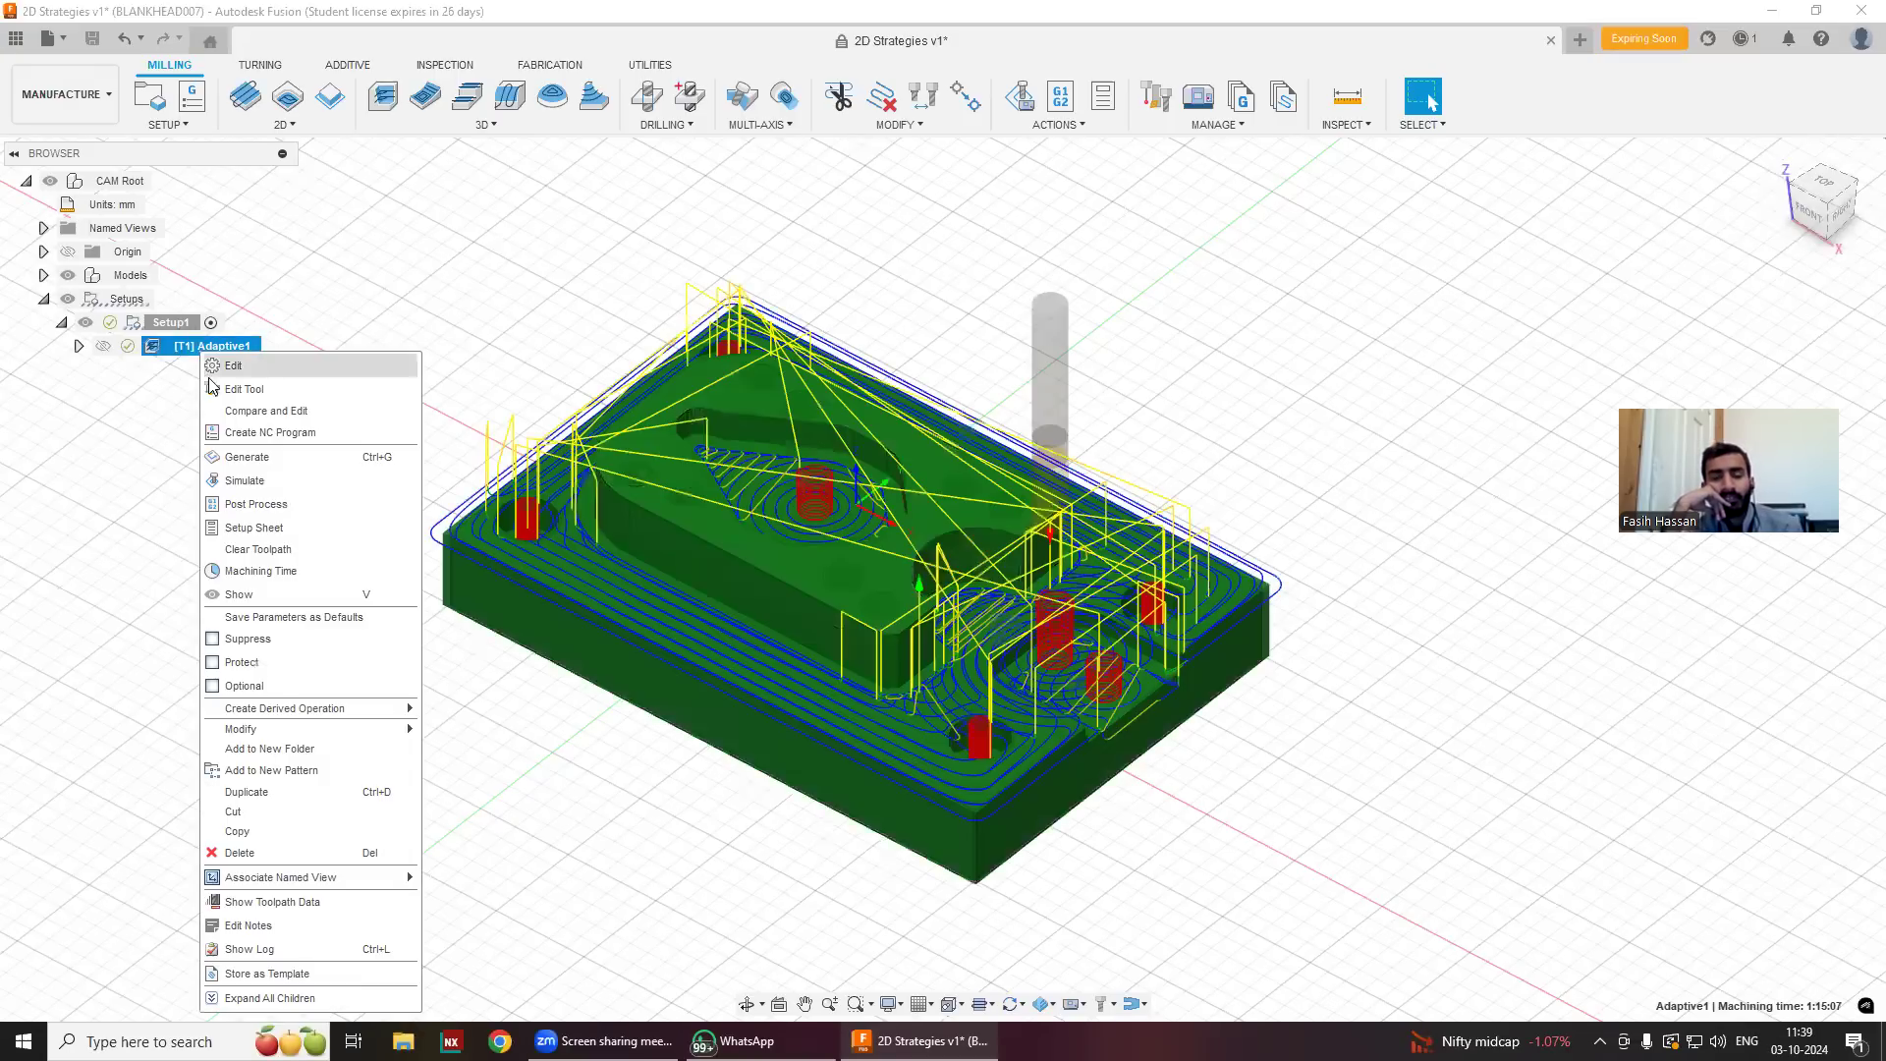
pyautogui.click(254, 480)
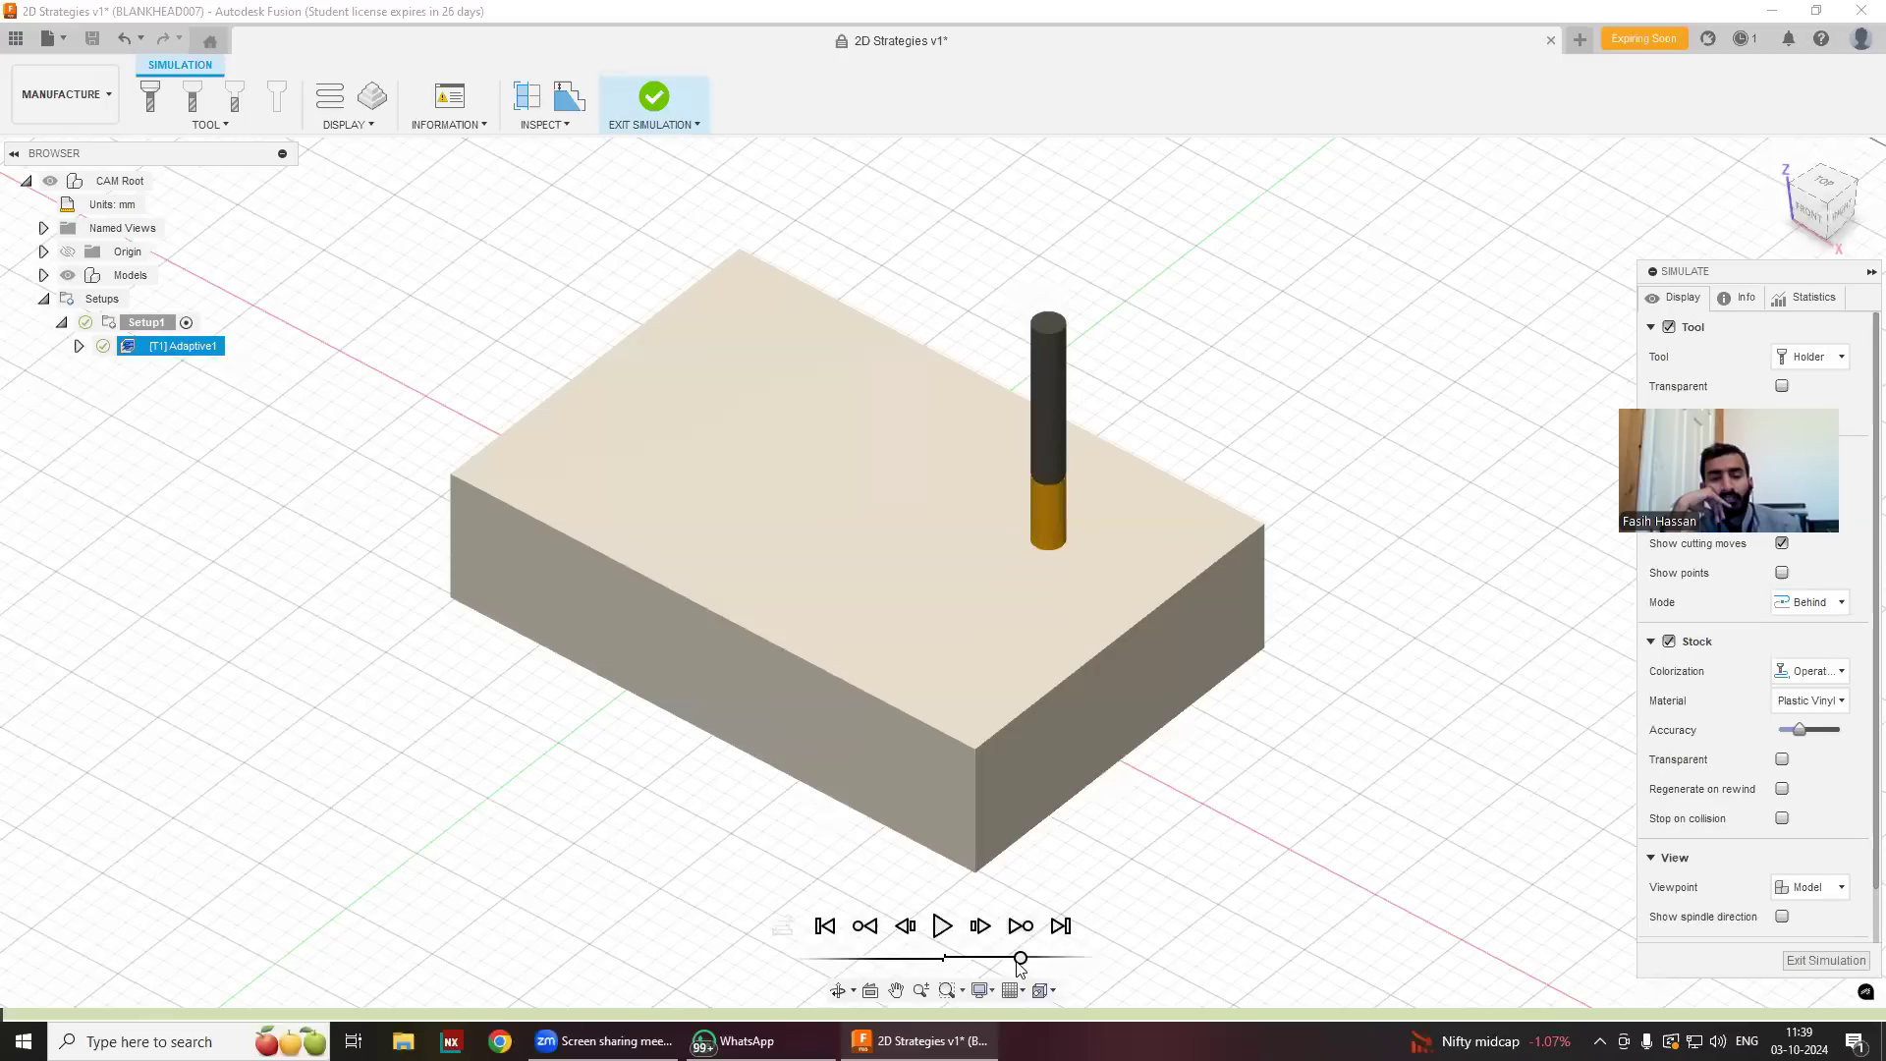
pyautogui.click(942, 926)
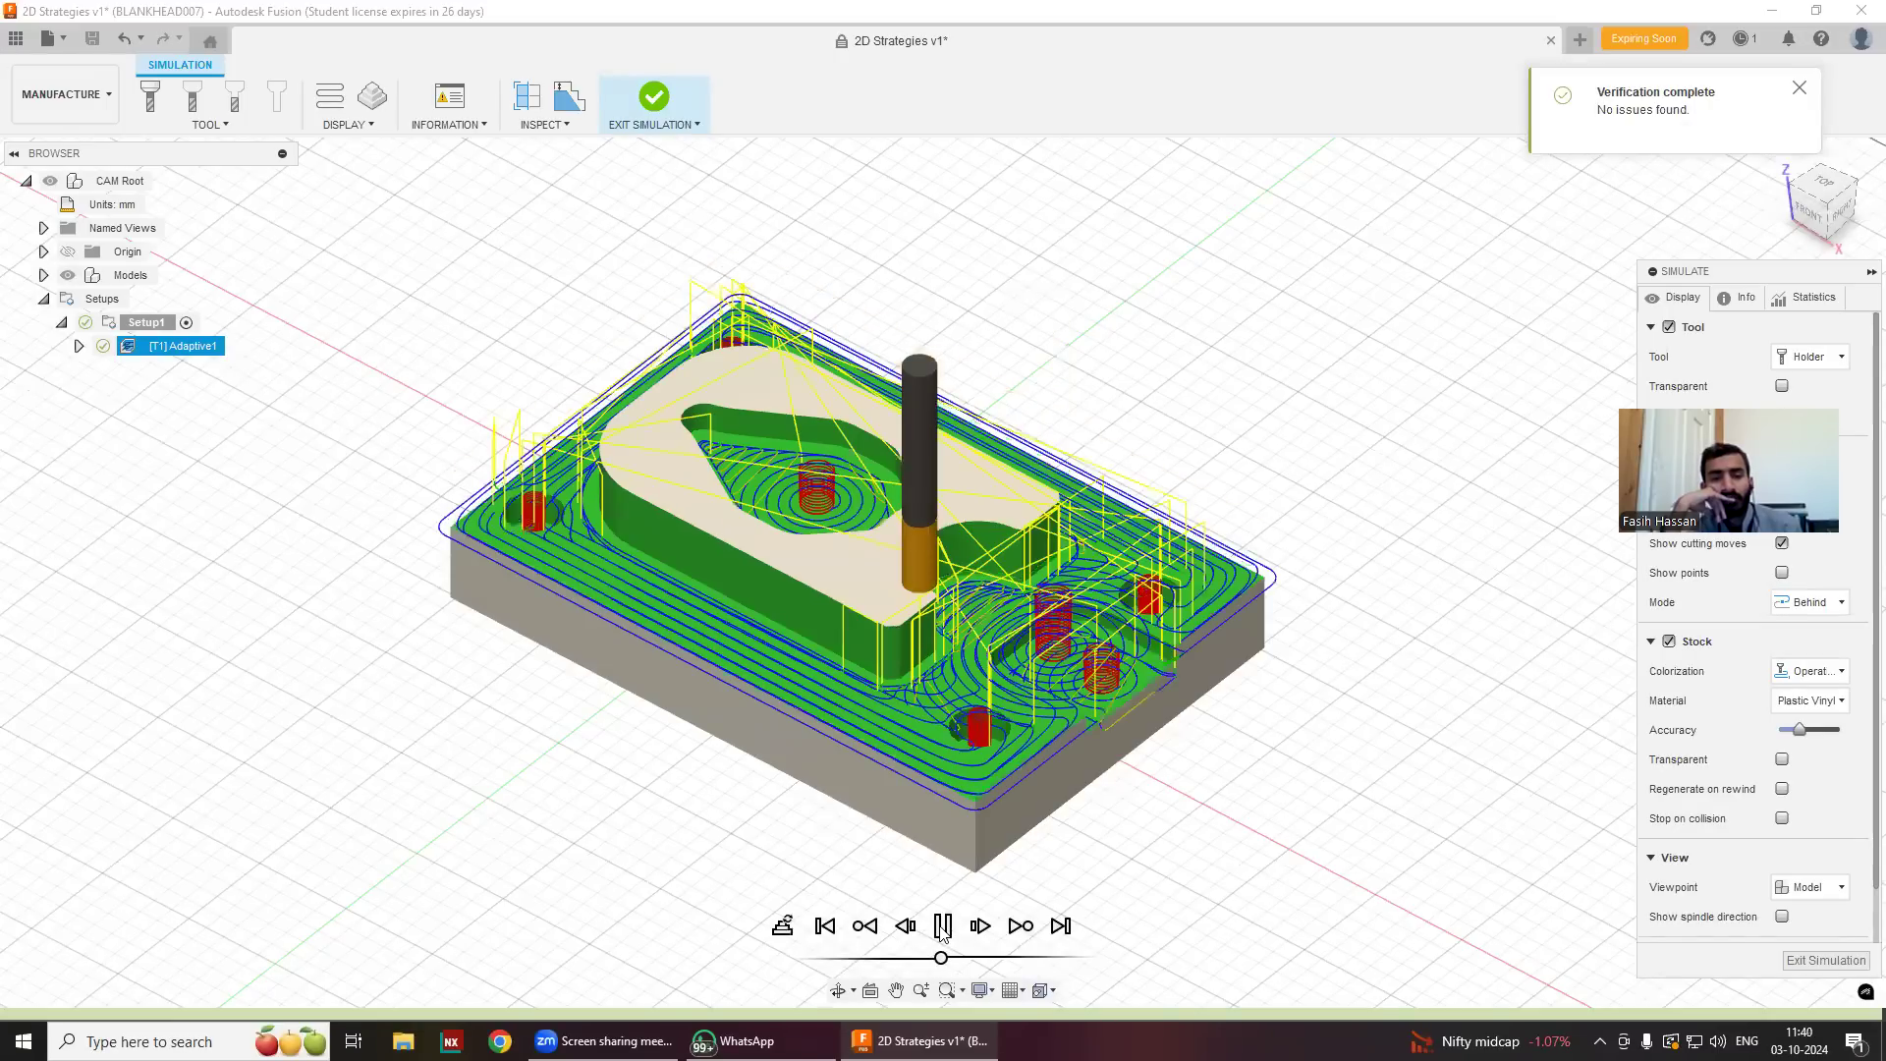
pyautogui.click(941, 927)
pyautogui.click(828, 929)
pyautogui.moveTo(942, 958); pyautogui.dragTo(1031, 957)
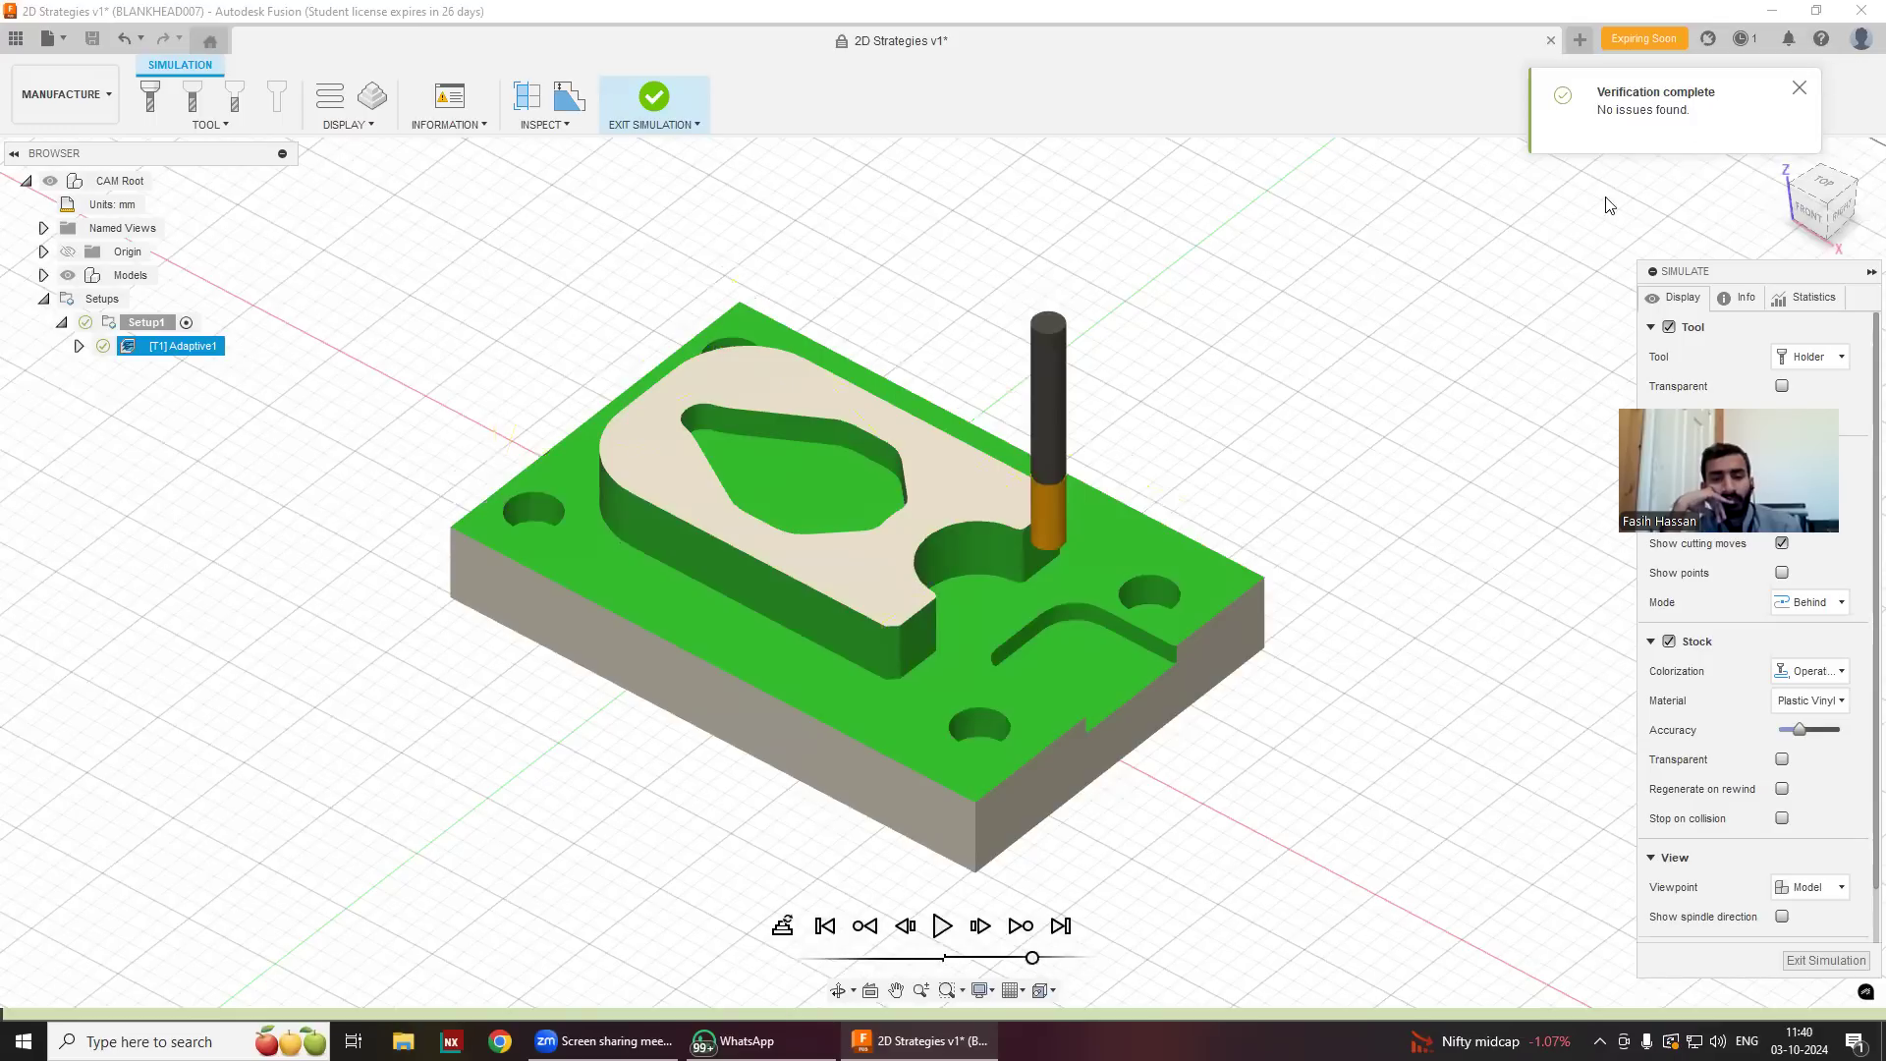
pyautogui.click(645, 105)
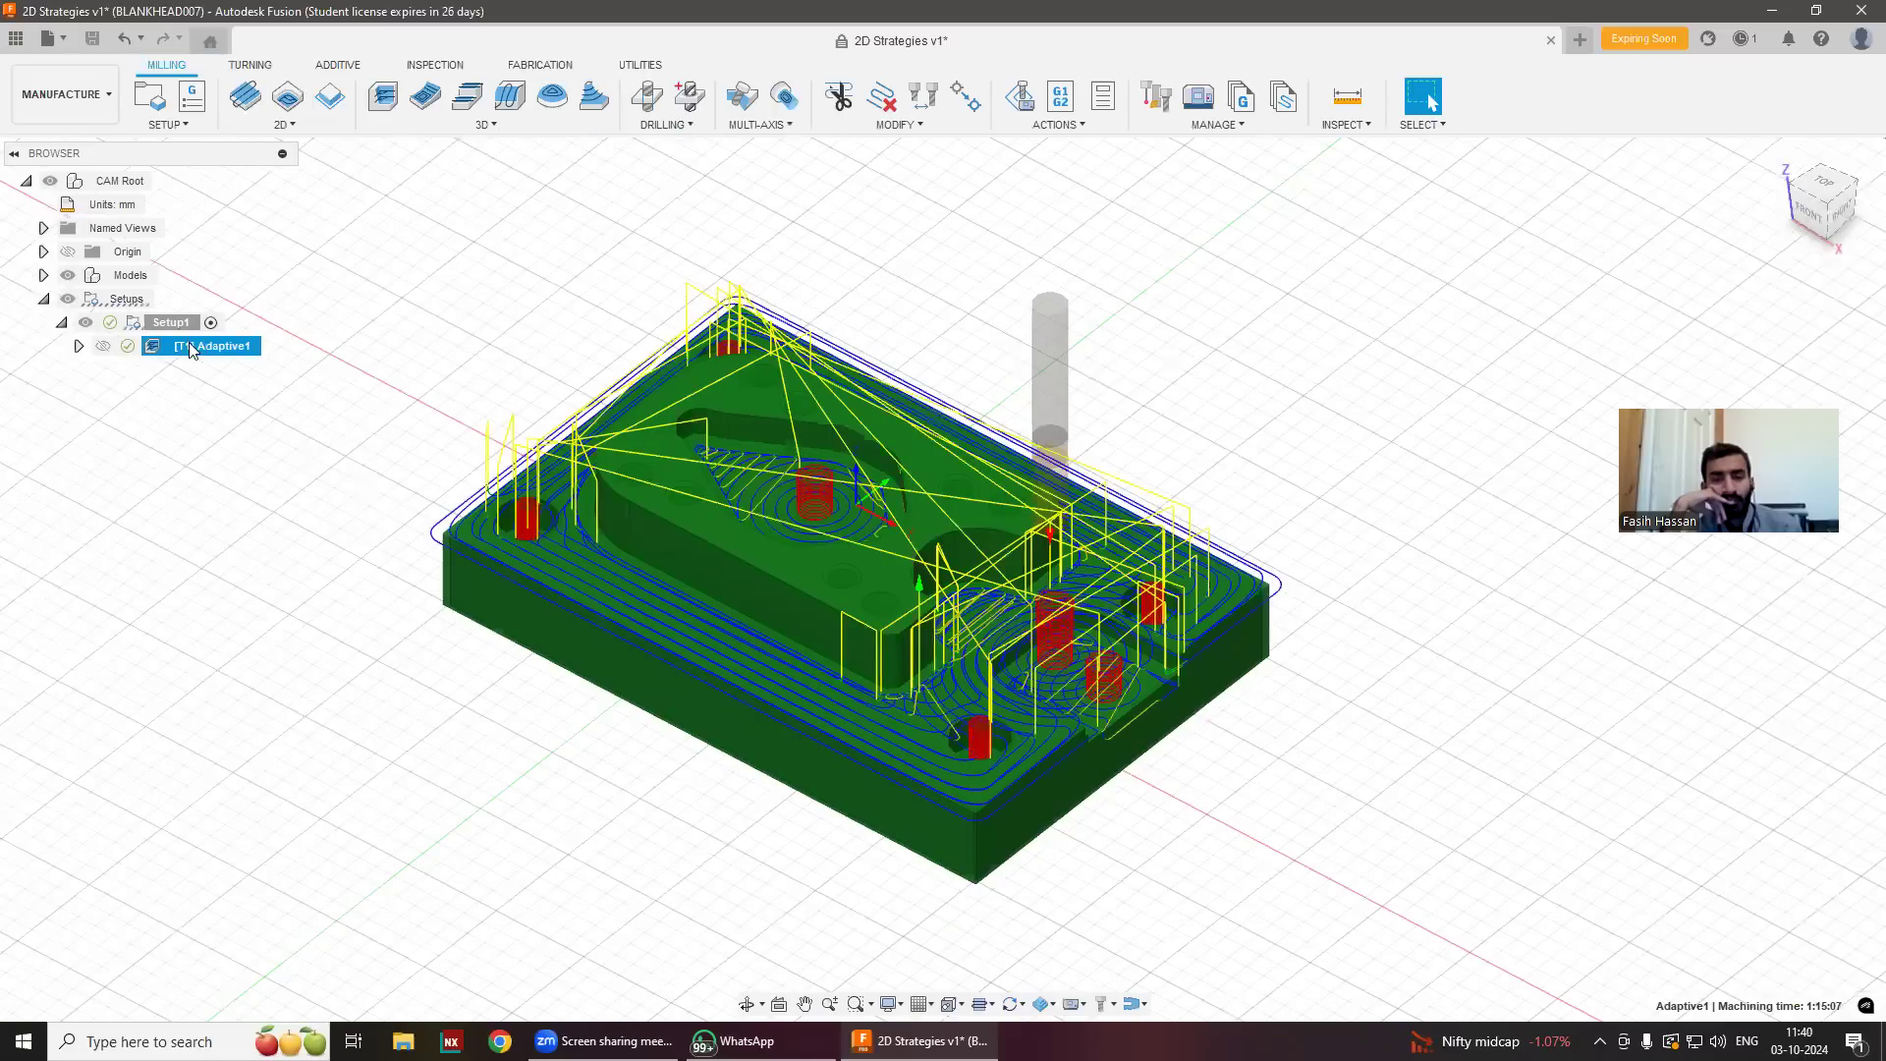
# Start simulating the Adaptive1 toolpath and open the Stock to Model inspection.
pyautogui.rightClick(245, 465)
pyautogui.click(254, 478)
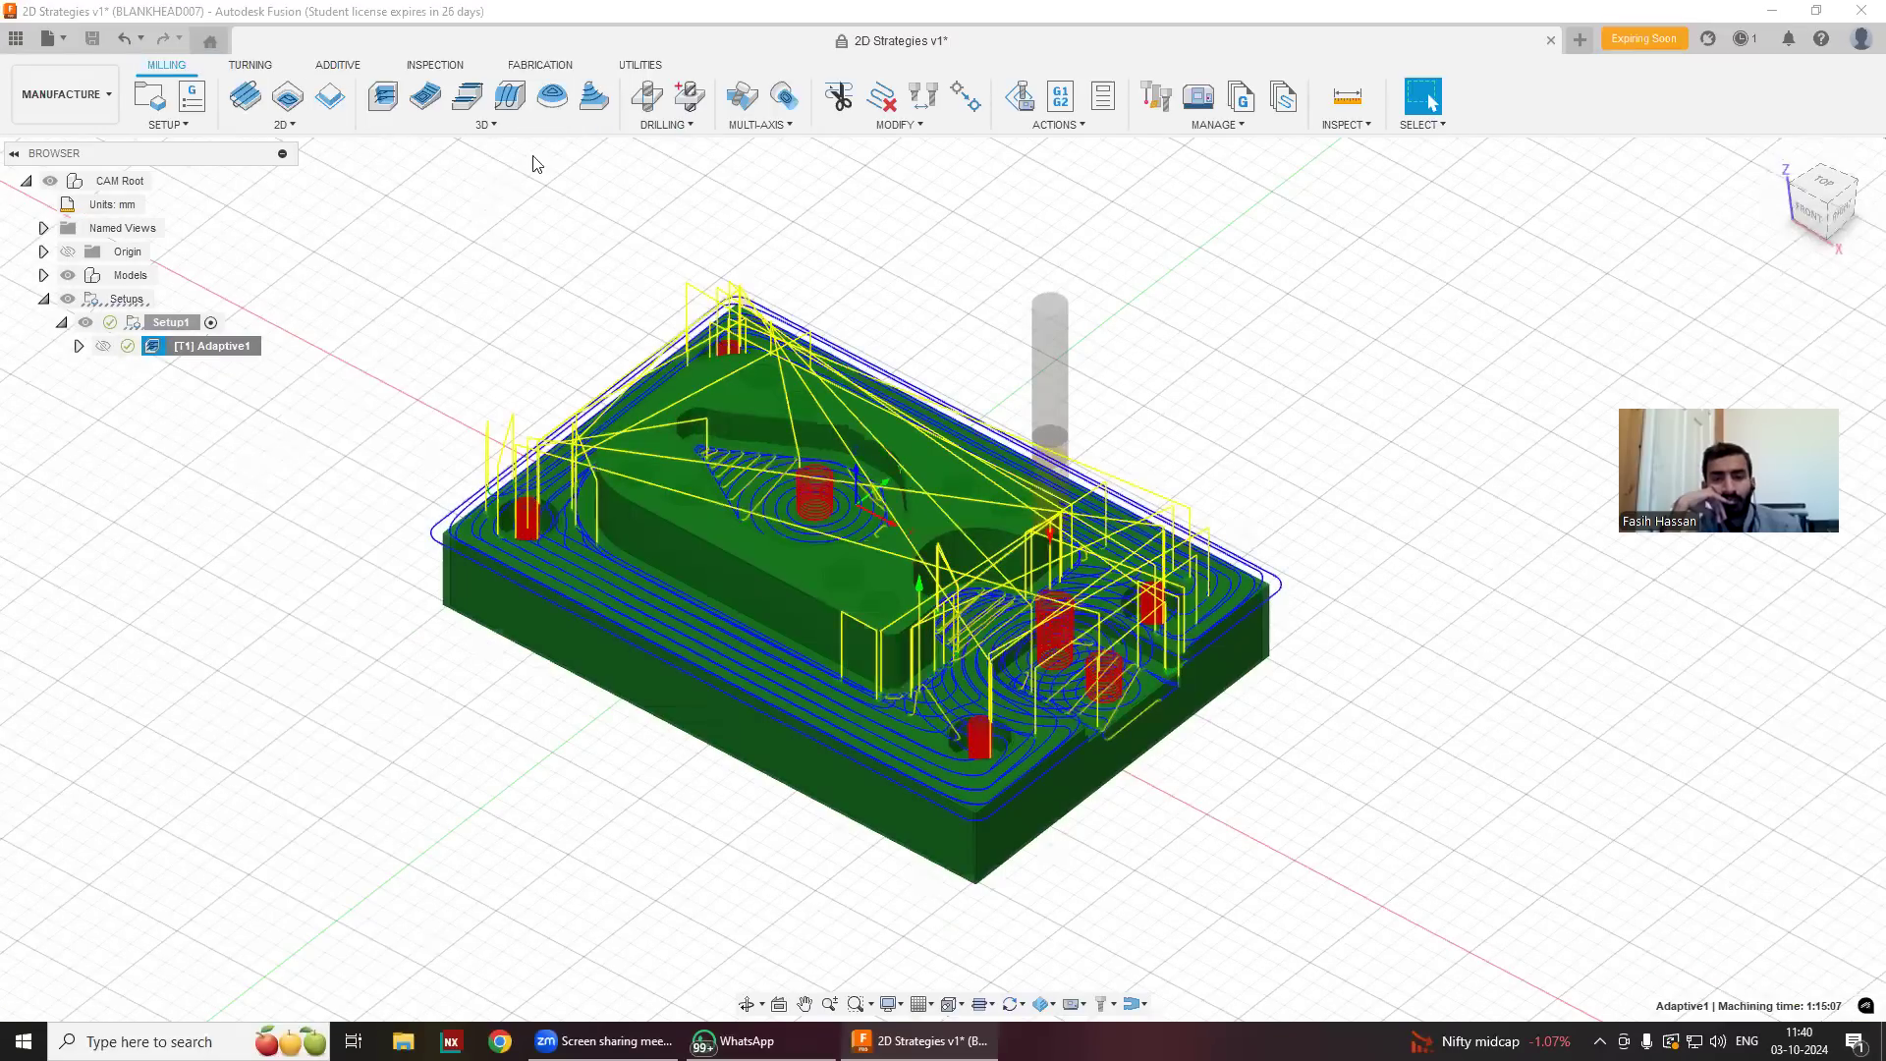
pyautogui.click(563, 128)
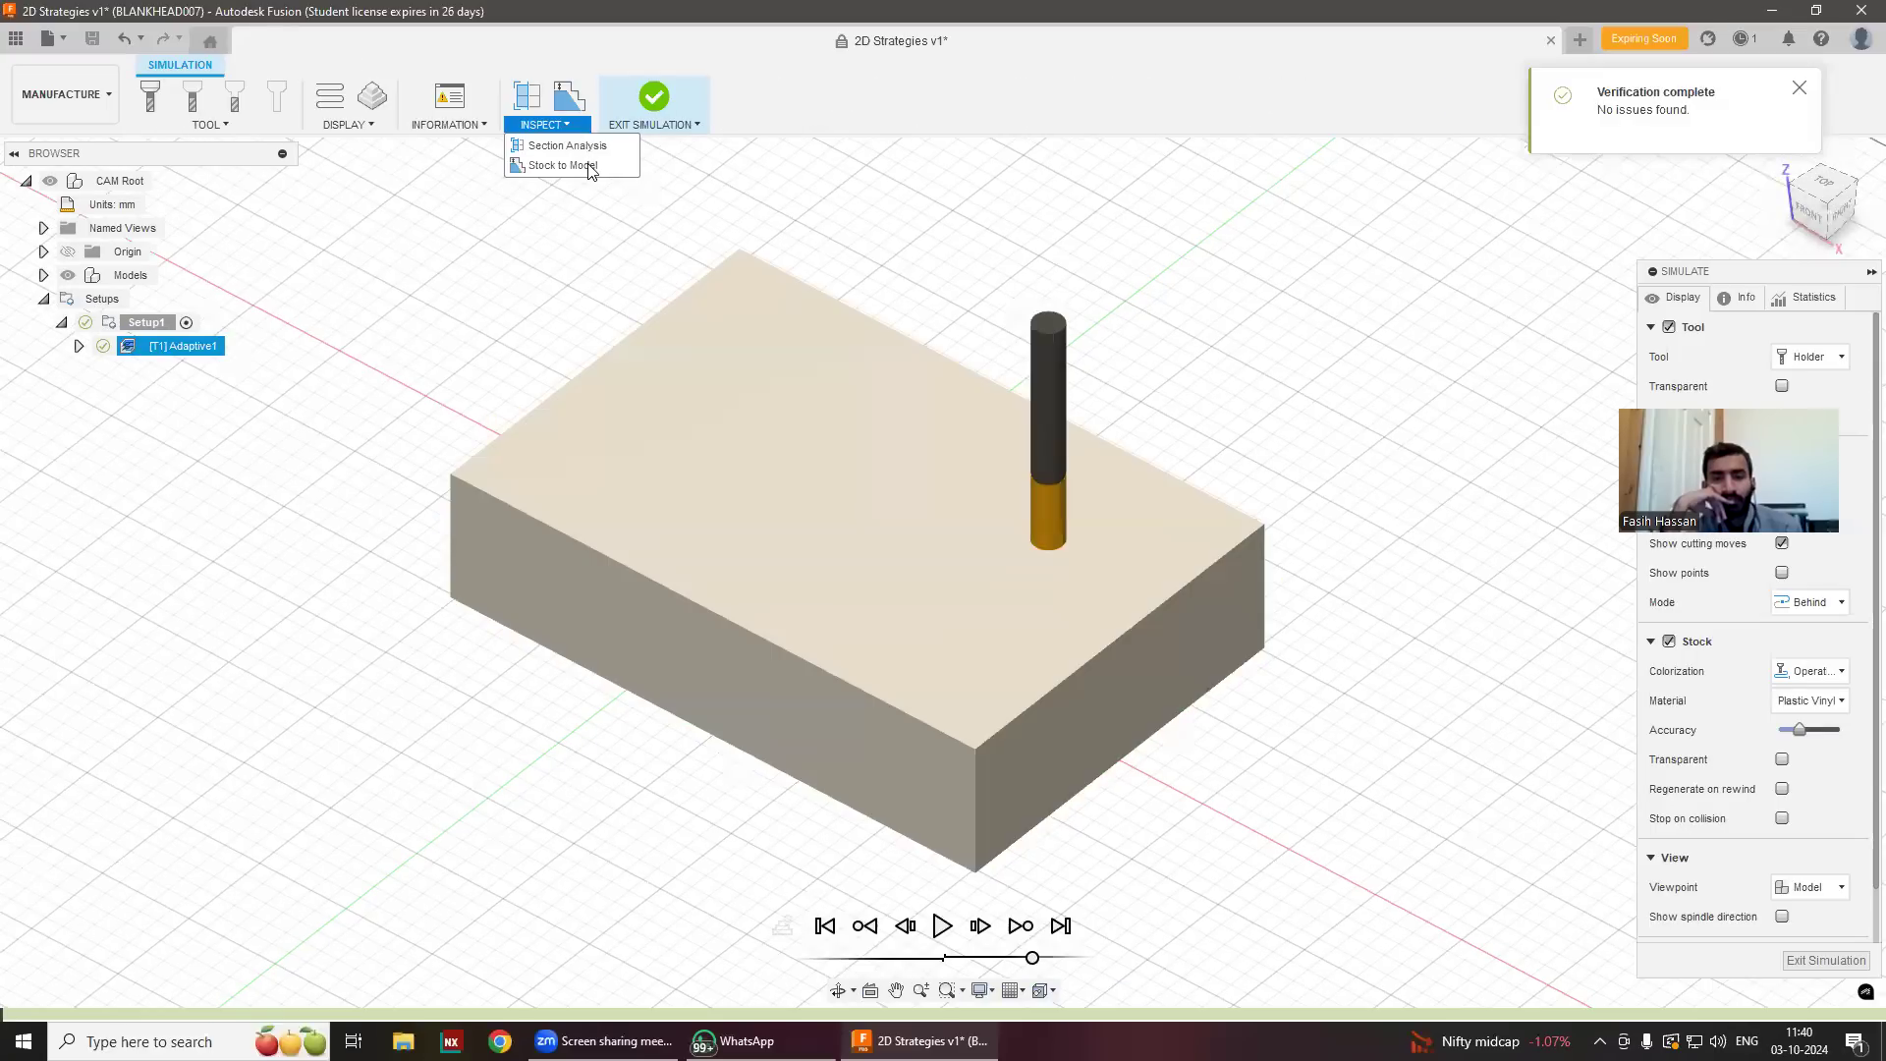
pyautogui.click(568, 105)
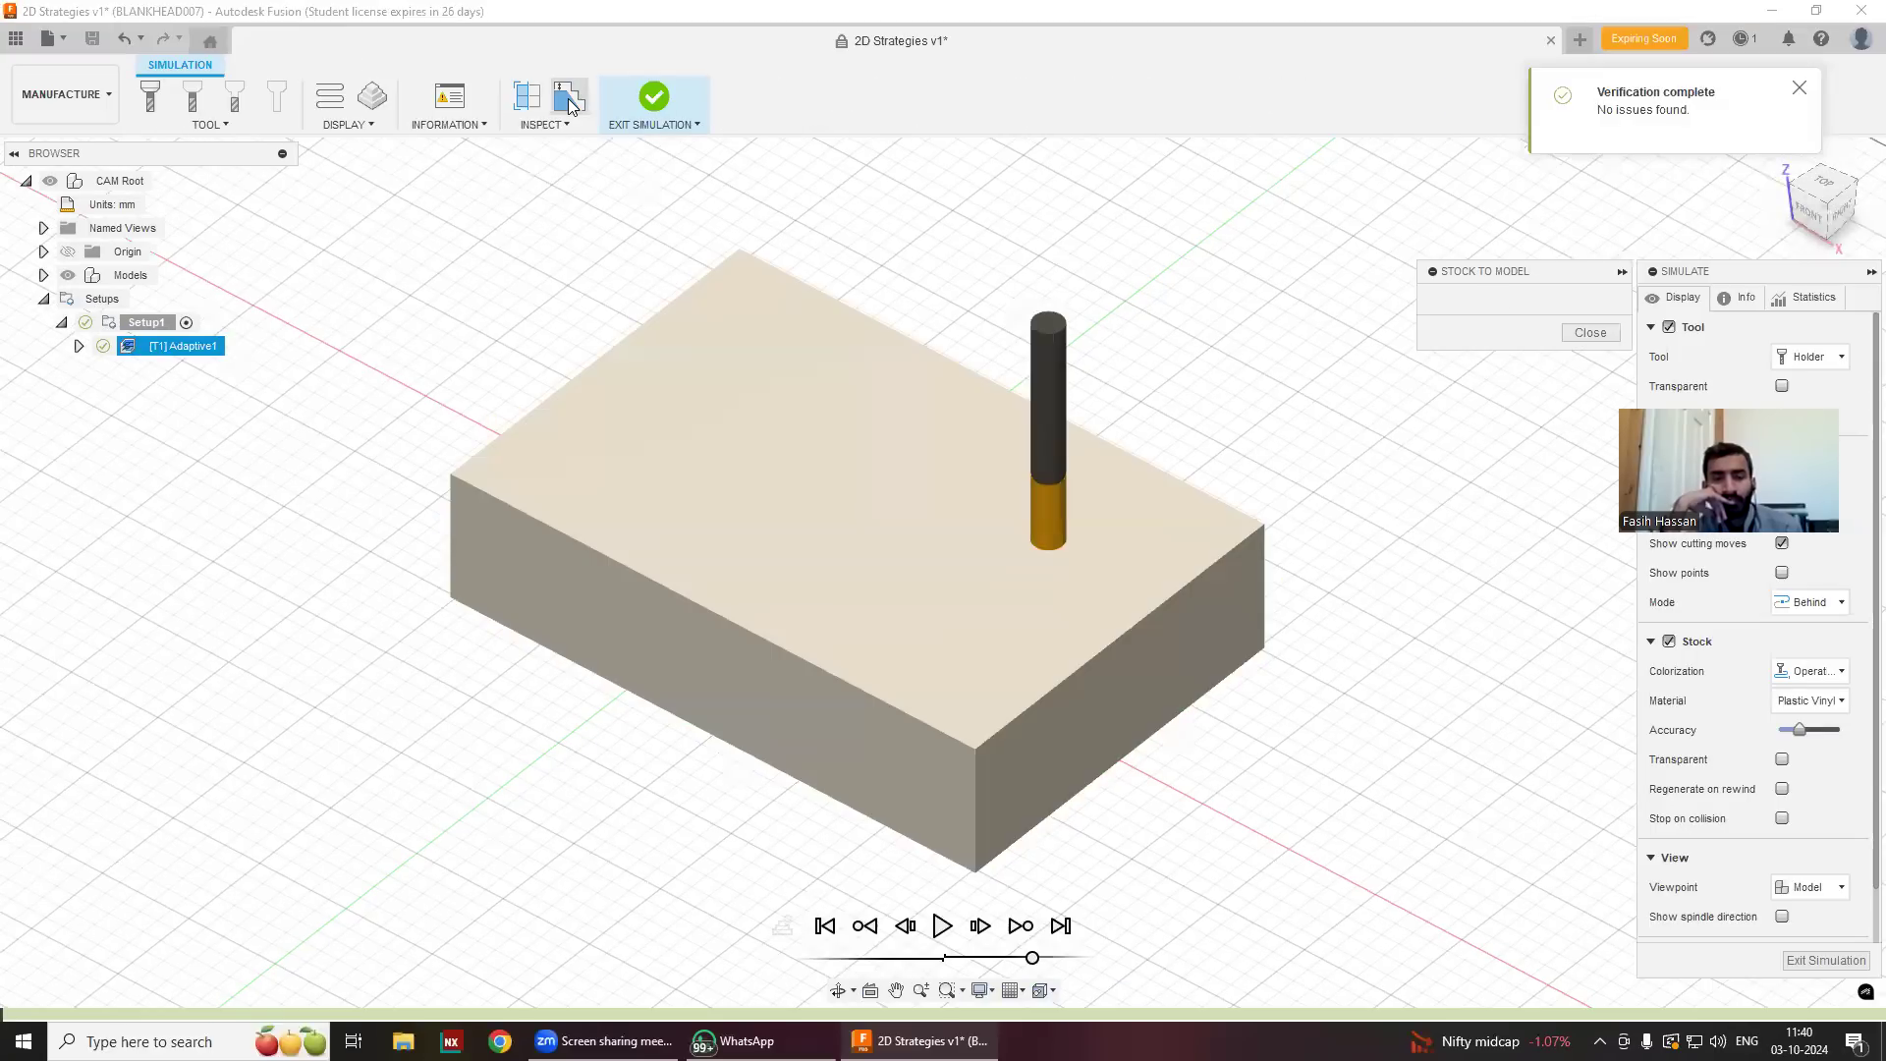
# Look through the simulation's visibility options for the tool, toolpaths and stock.
pyautogui.click(277, 98)
pyautogui.click(153, 106)
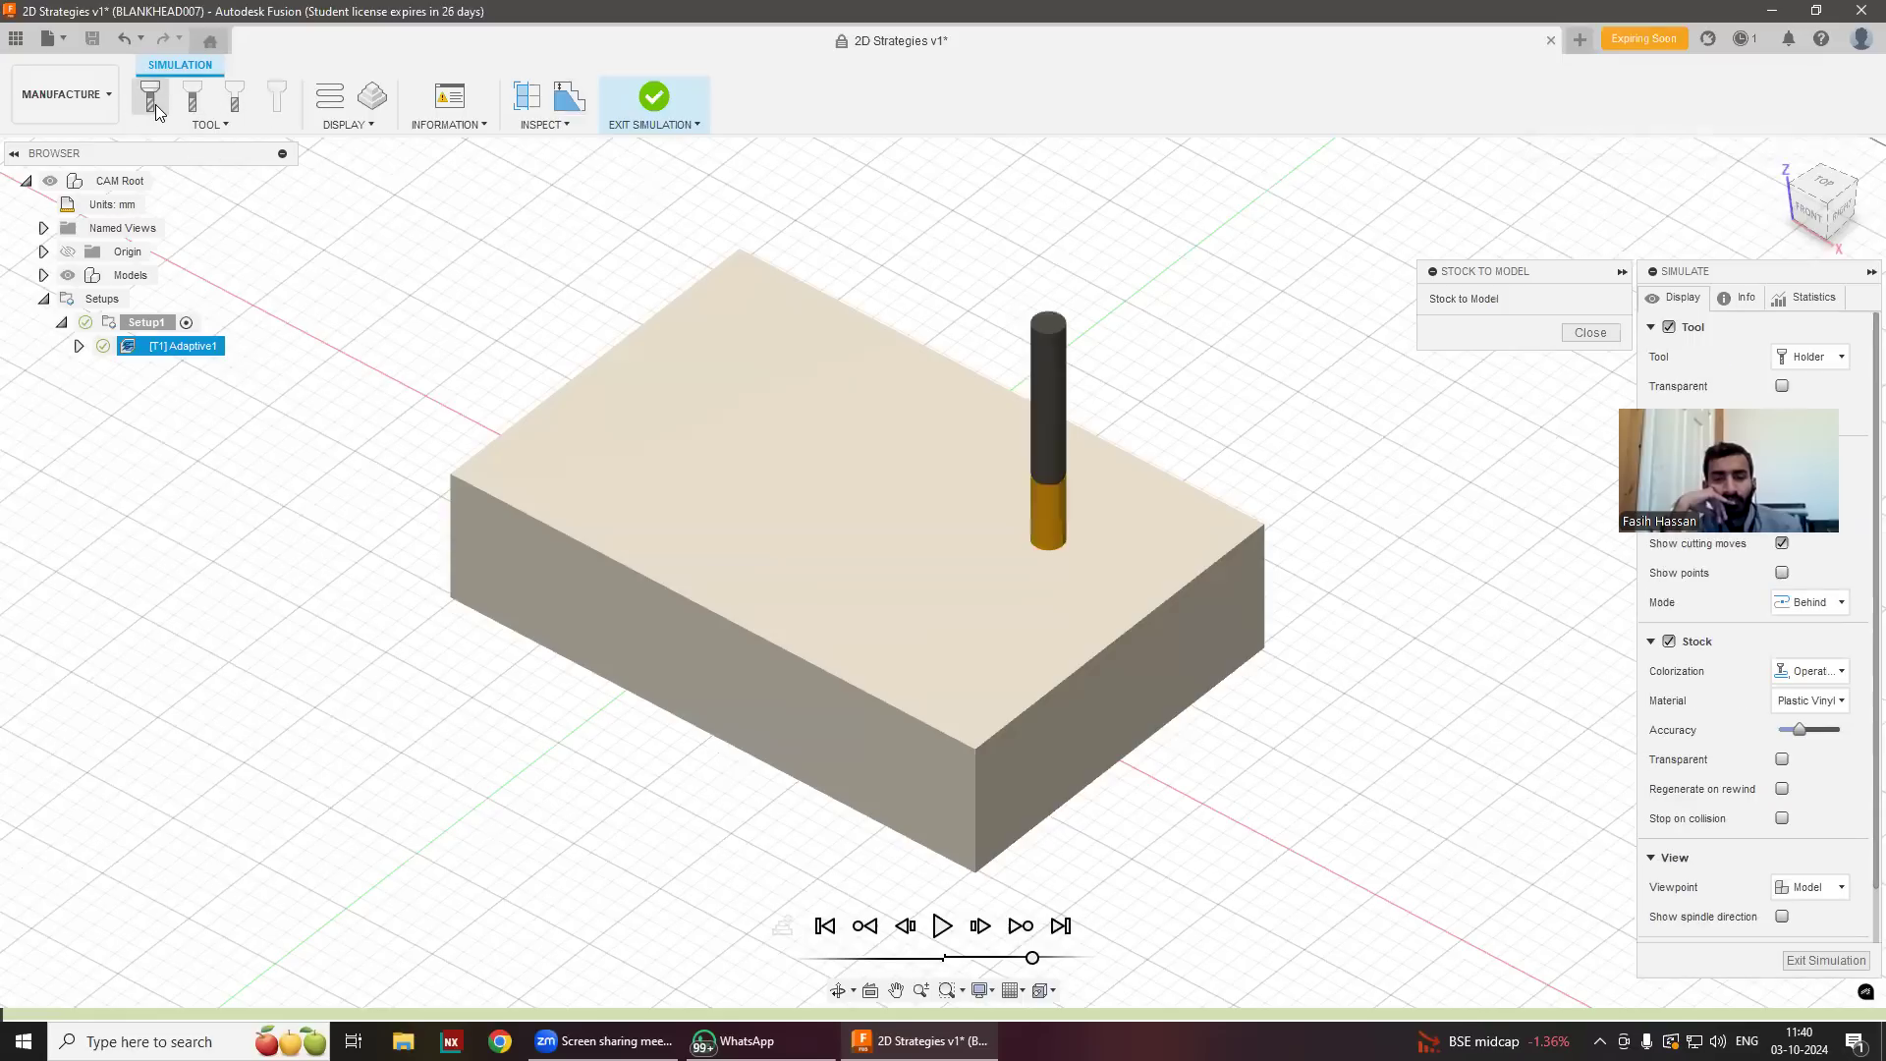
pyautogui.click(343, 124)
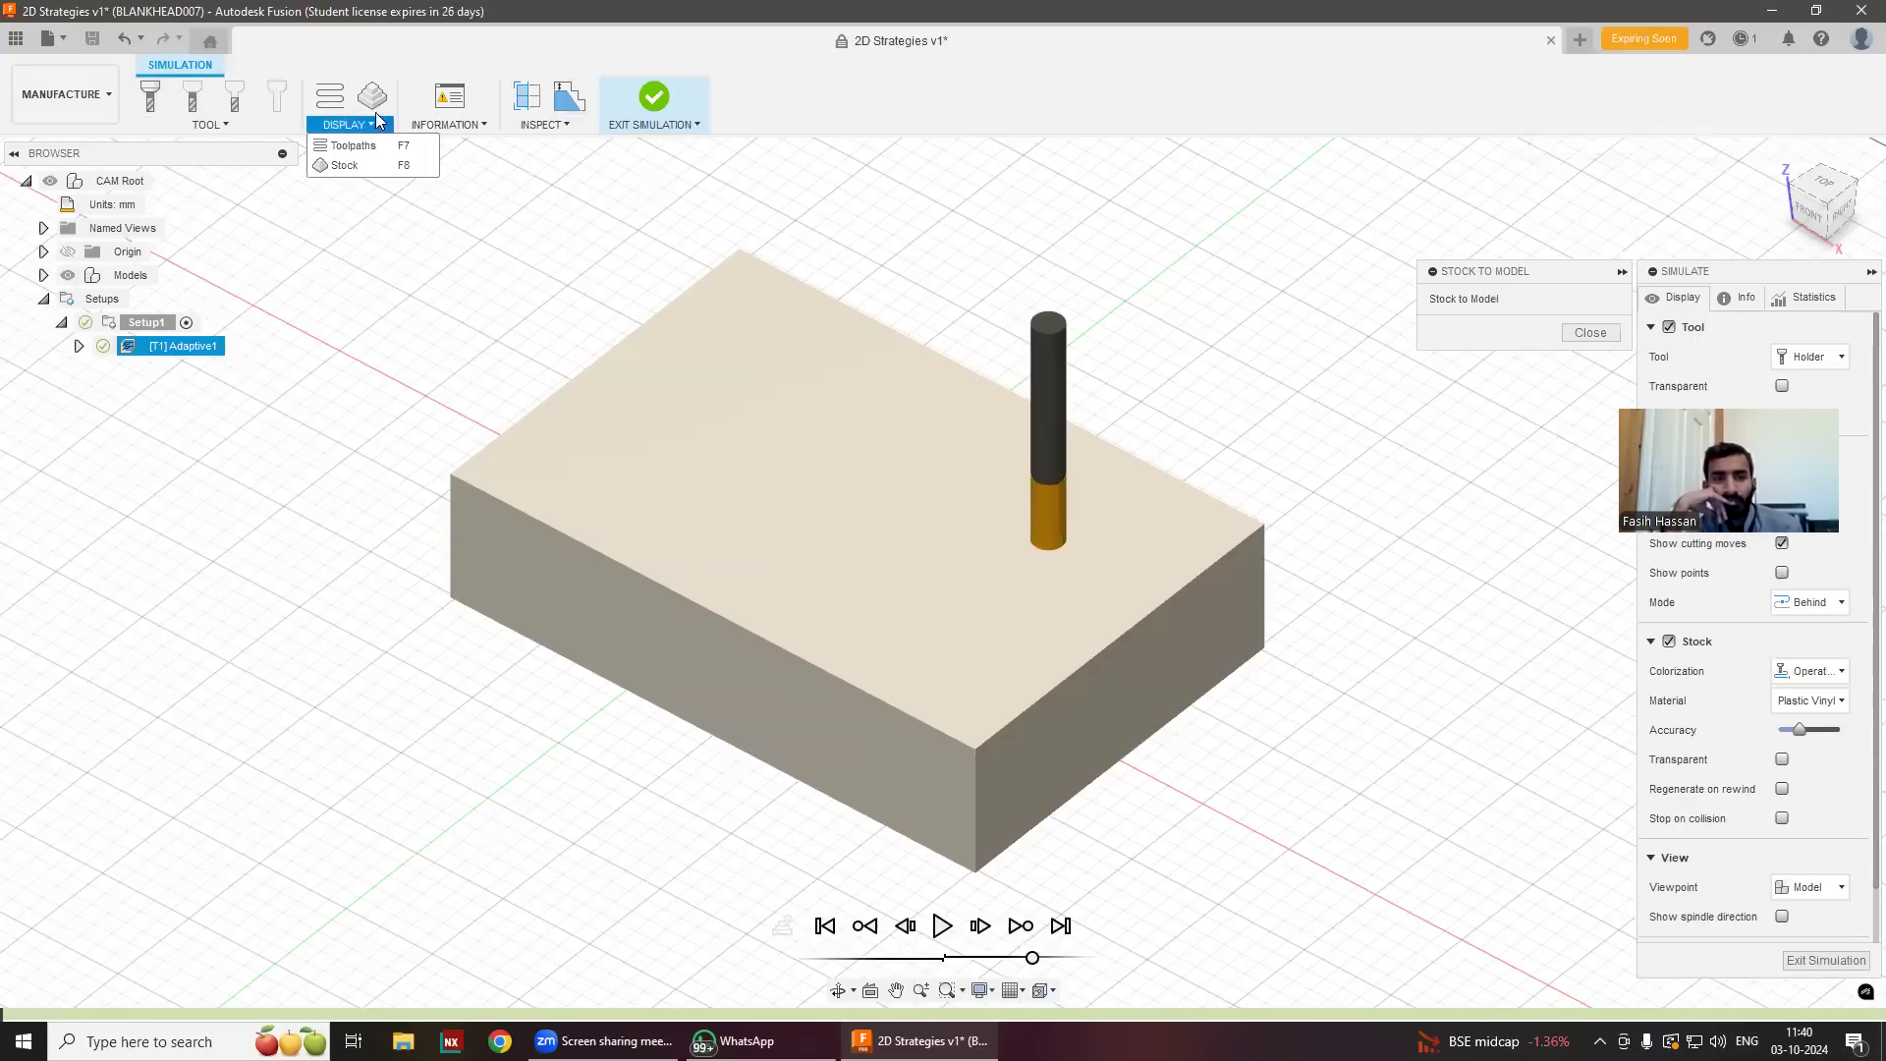
pyautogui.click(376, 108)
pyautogui.click(373, 98)
pyautogui.click(333, 102)
# Move the Simulate panel beside the browser and review the simulation's statistics, tool position, operation and verification information.
pyautogui.moveTo(1697, 270); pyautogui.dragTo(391, 204)
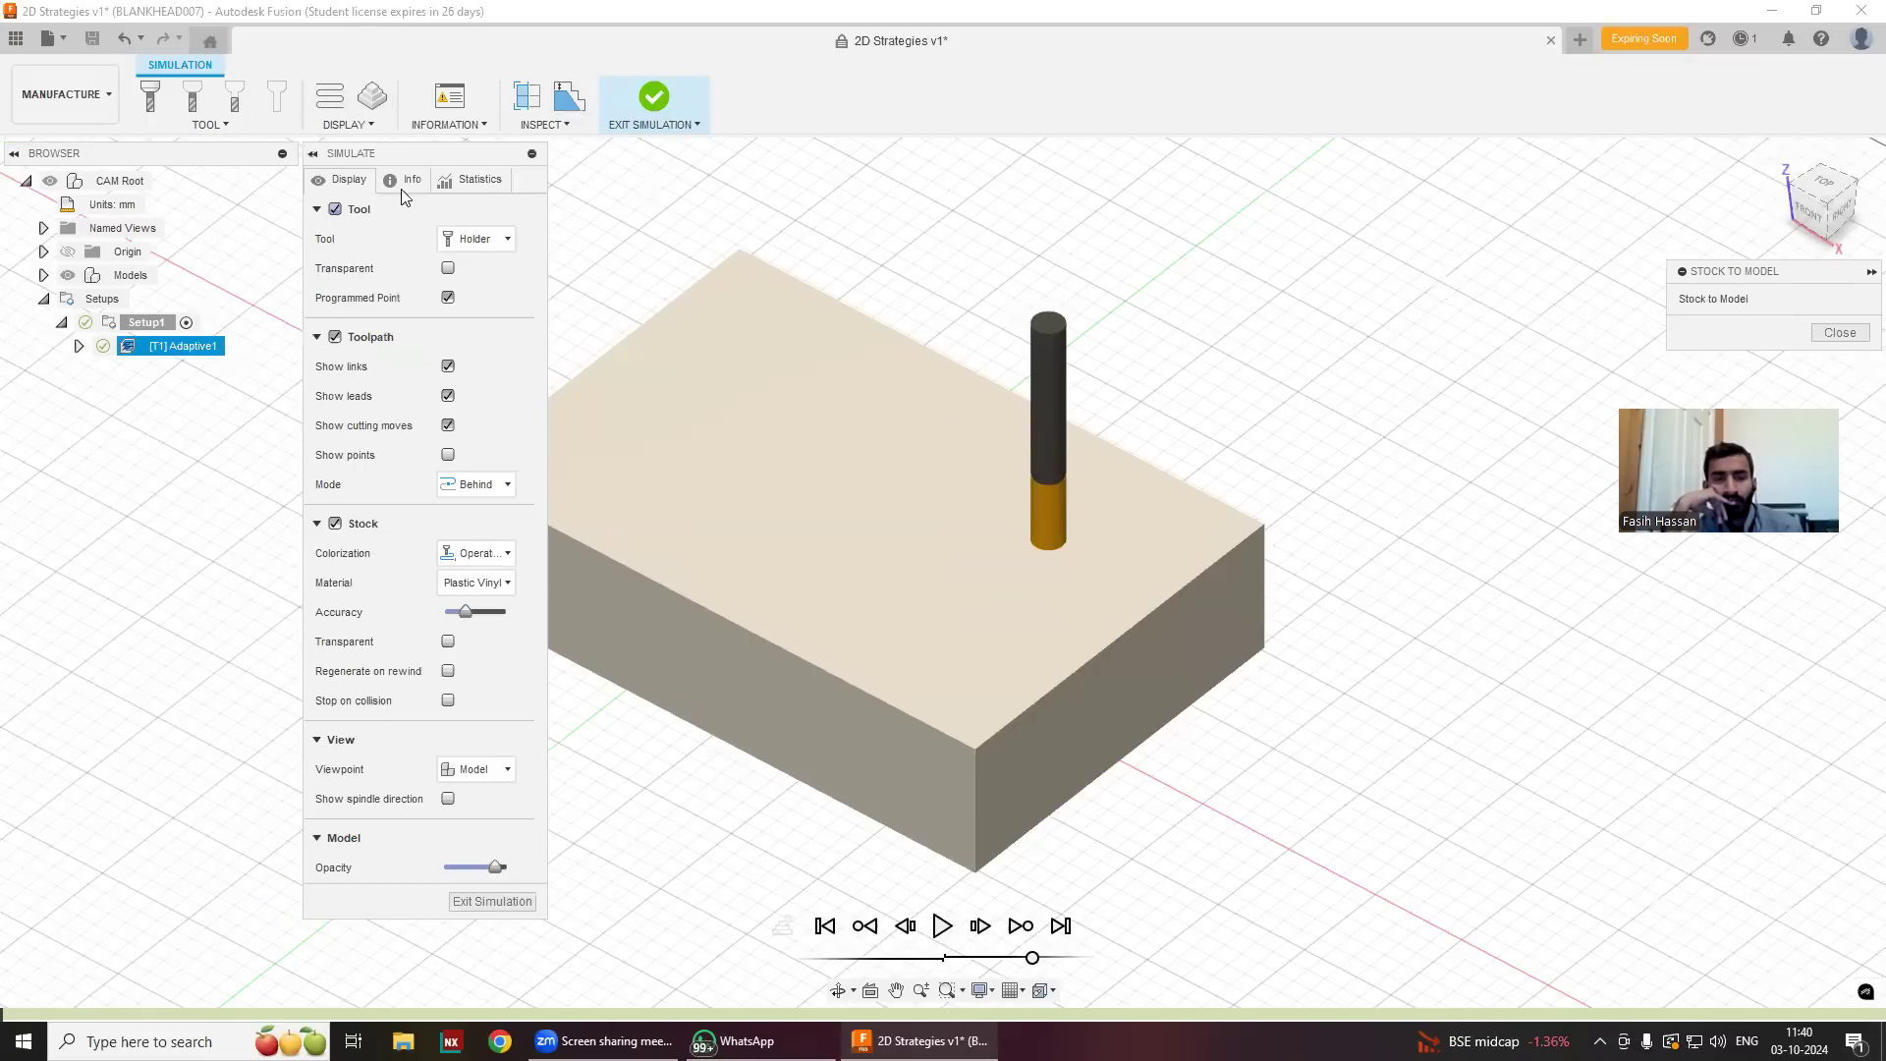
pyautogui.click(480, 181)
pyautogui.scroll(-3, 1012, 361)
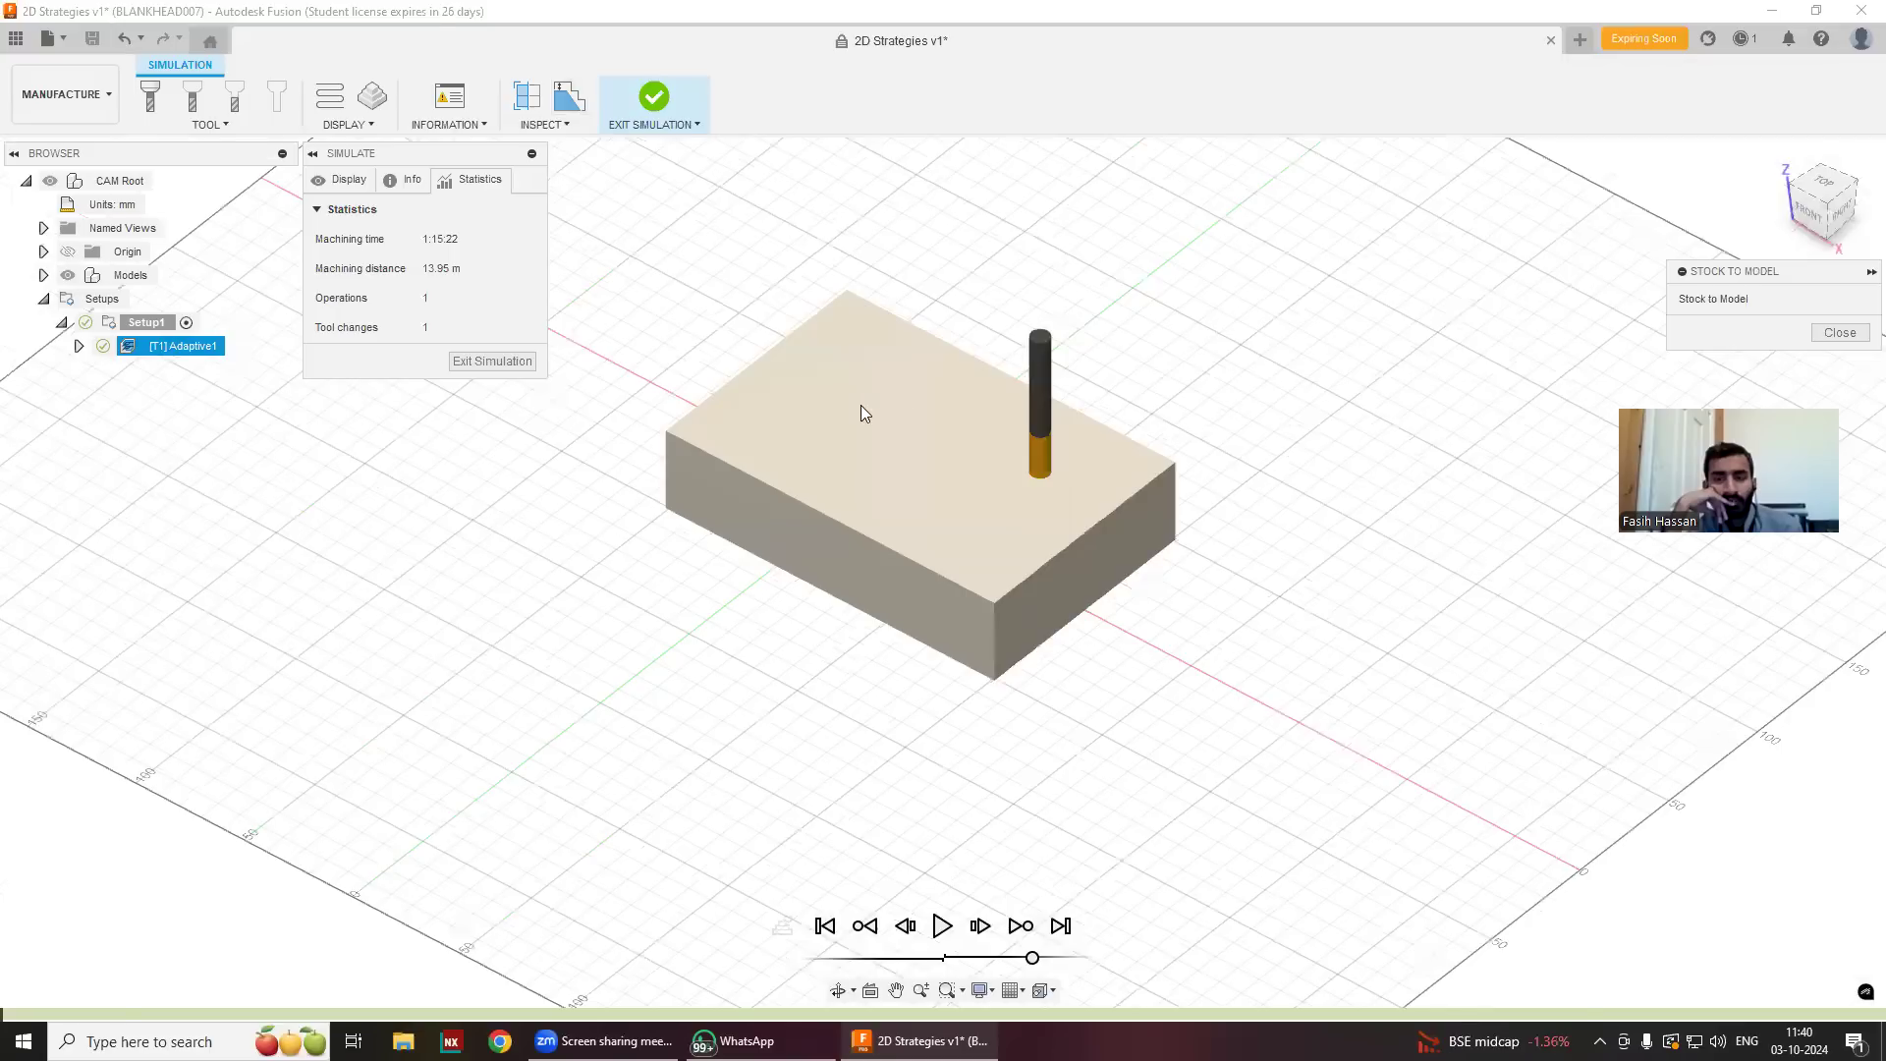
pyautogui.scroll(2, 470, 254)
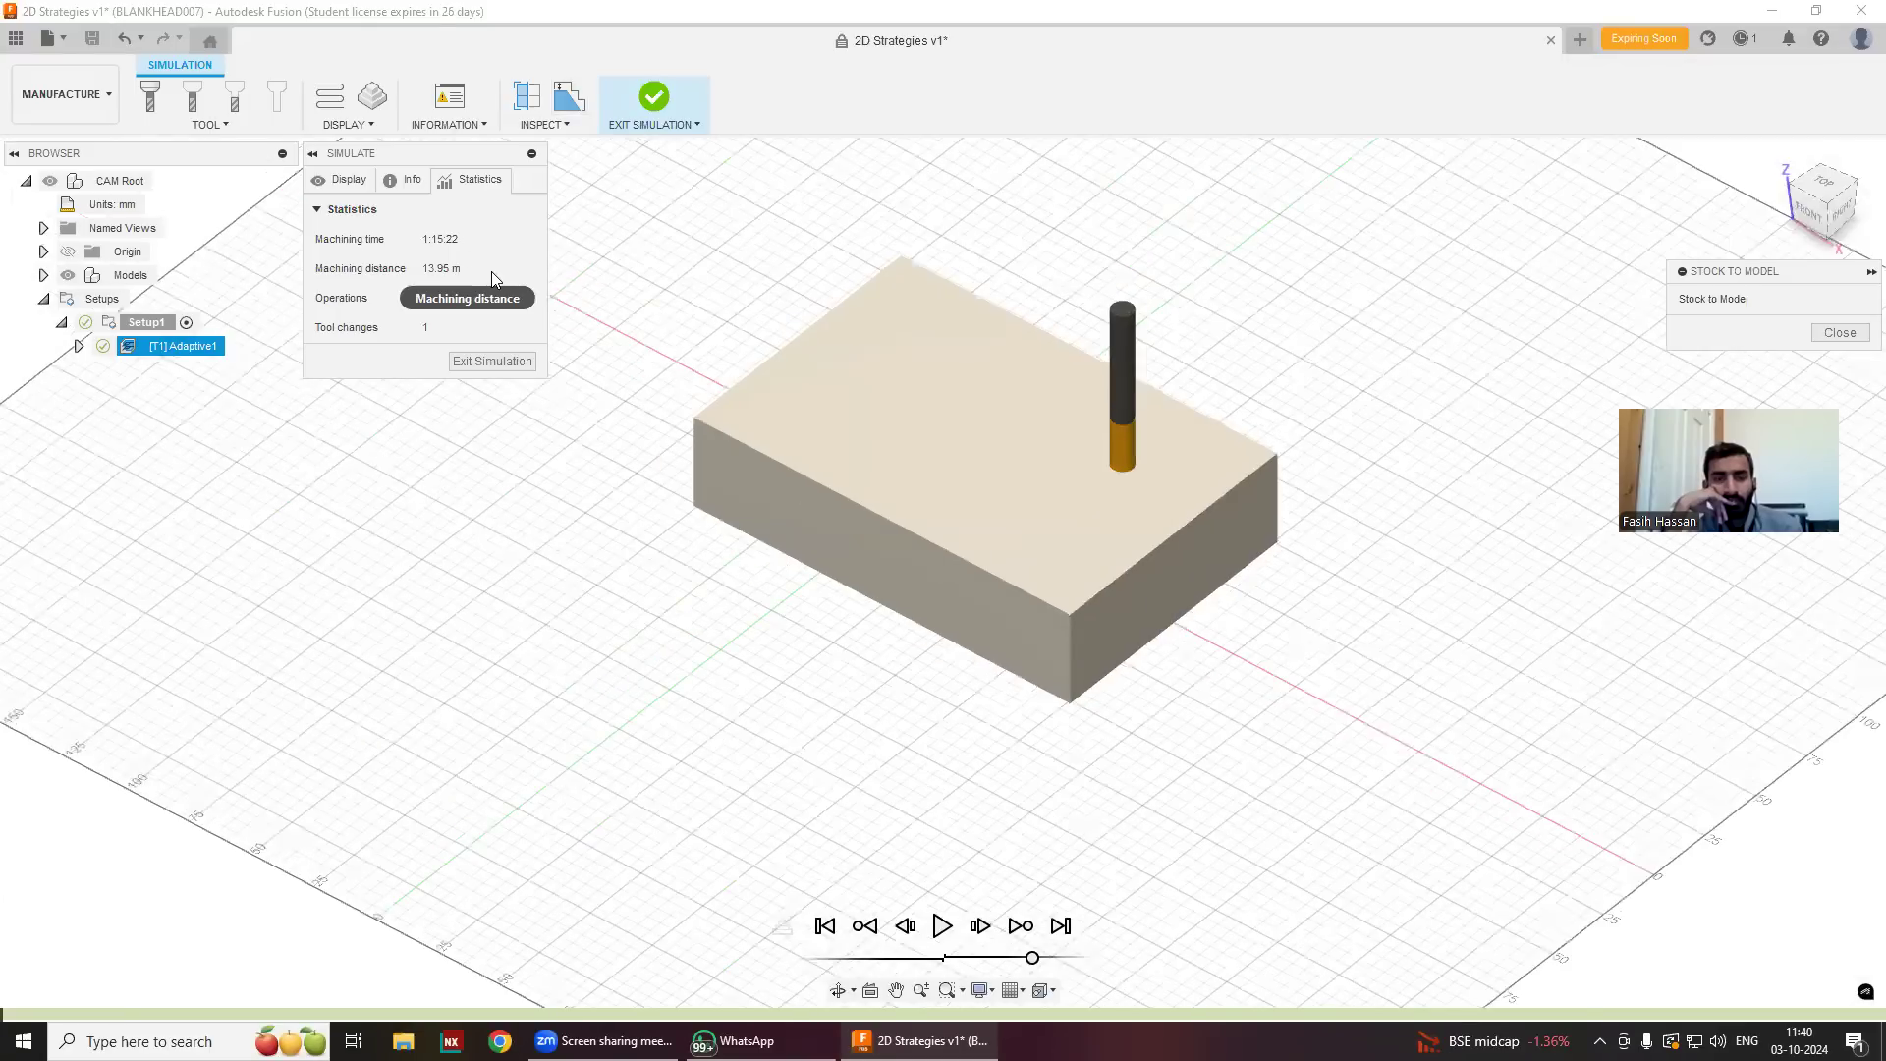
pyautogui.click(410, 182)
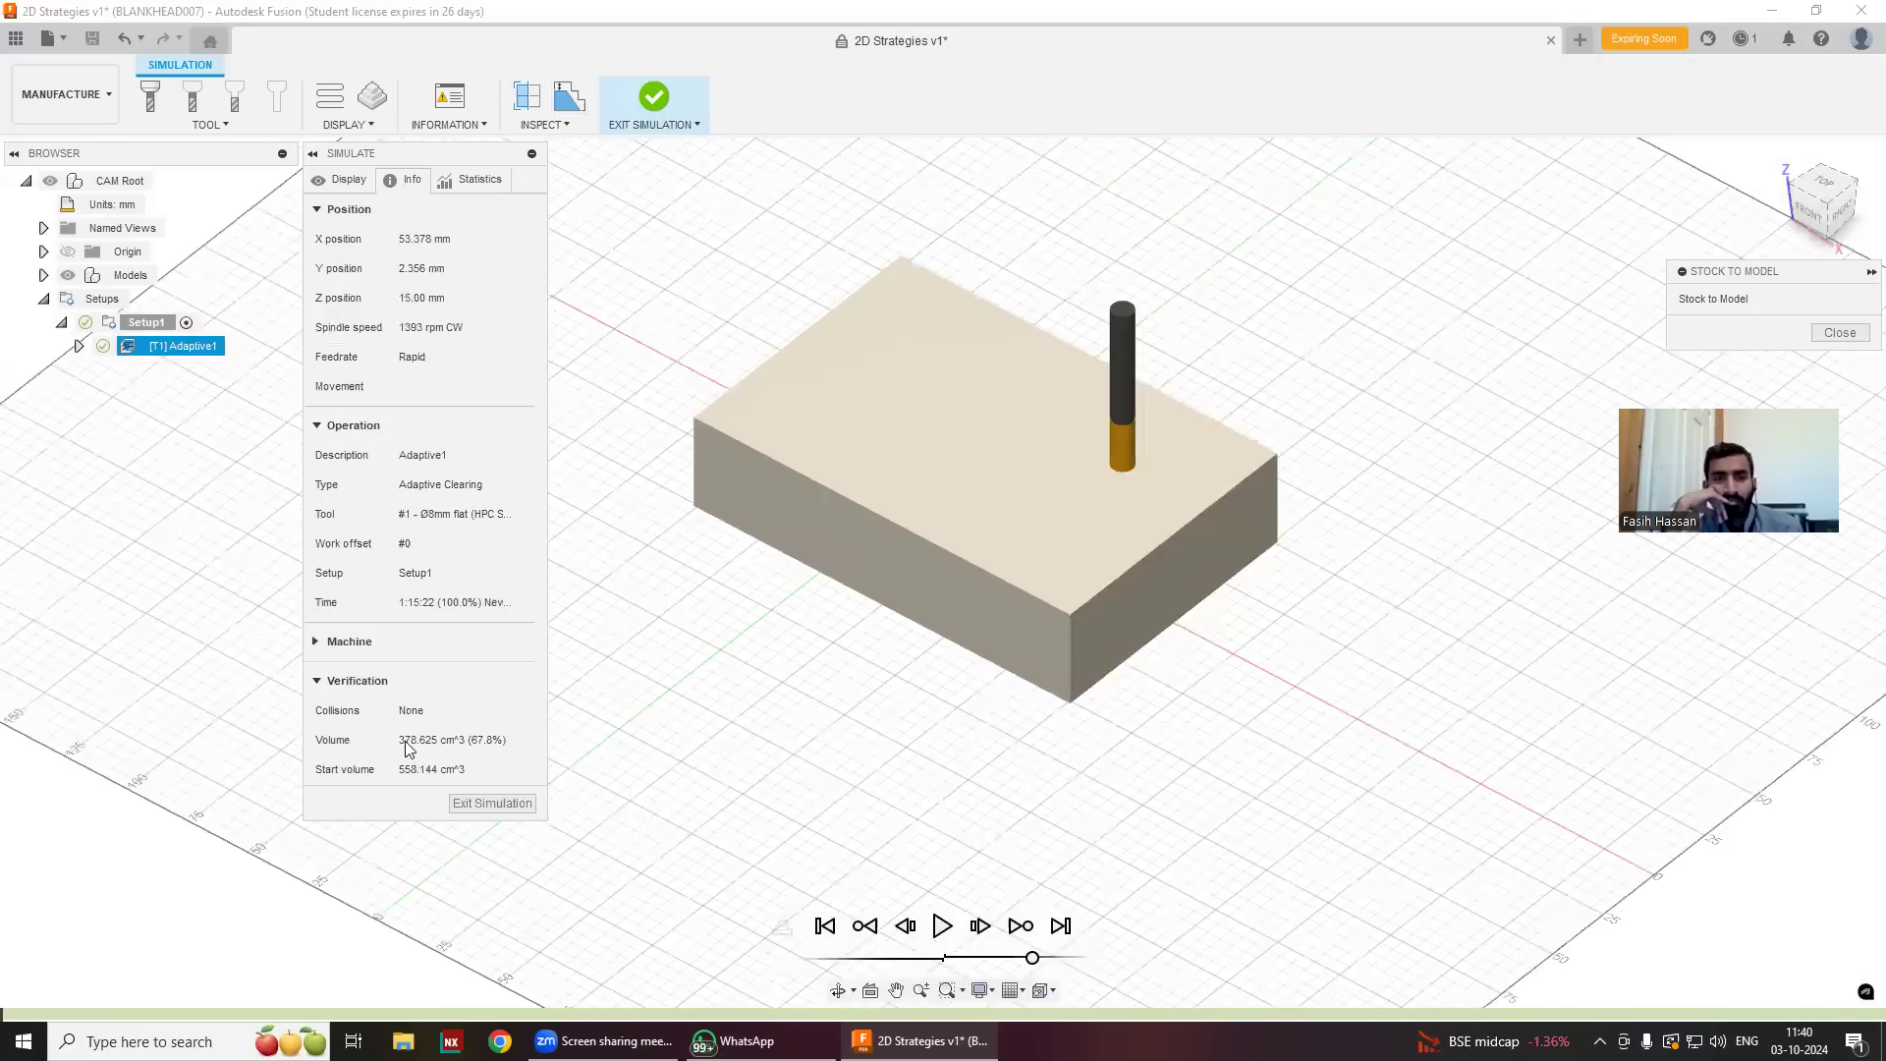
# Make the simulated stock transparent and raise the model's opacity to the maximum.
pyautogui.click(351, 183)
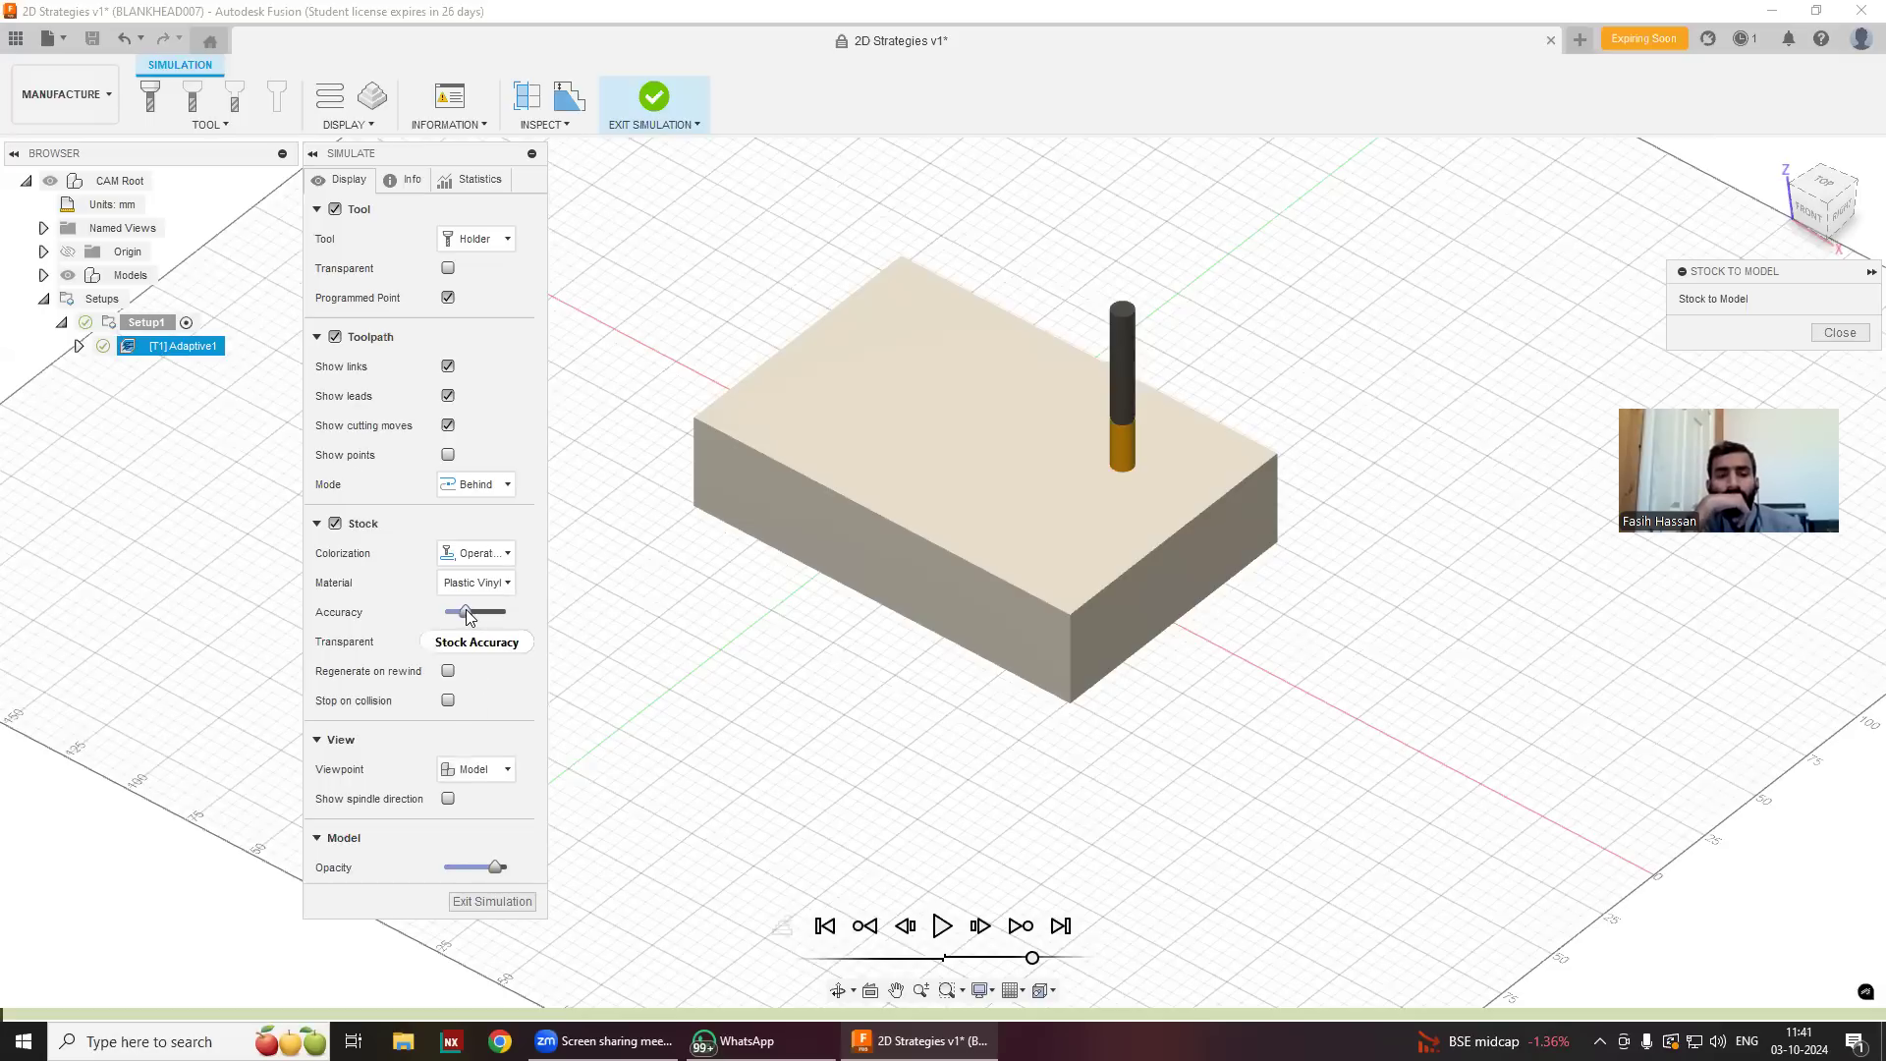
pyautogui.click(448, 643)
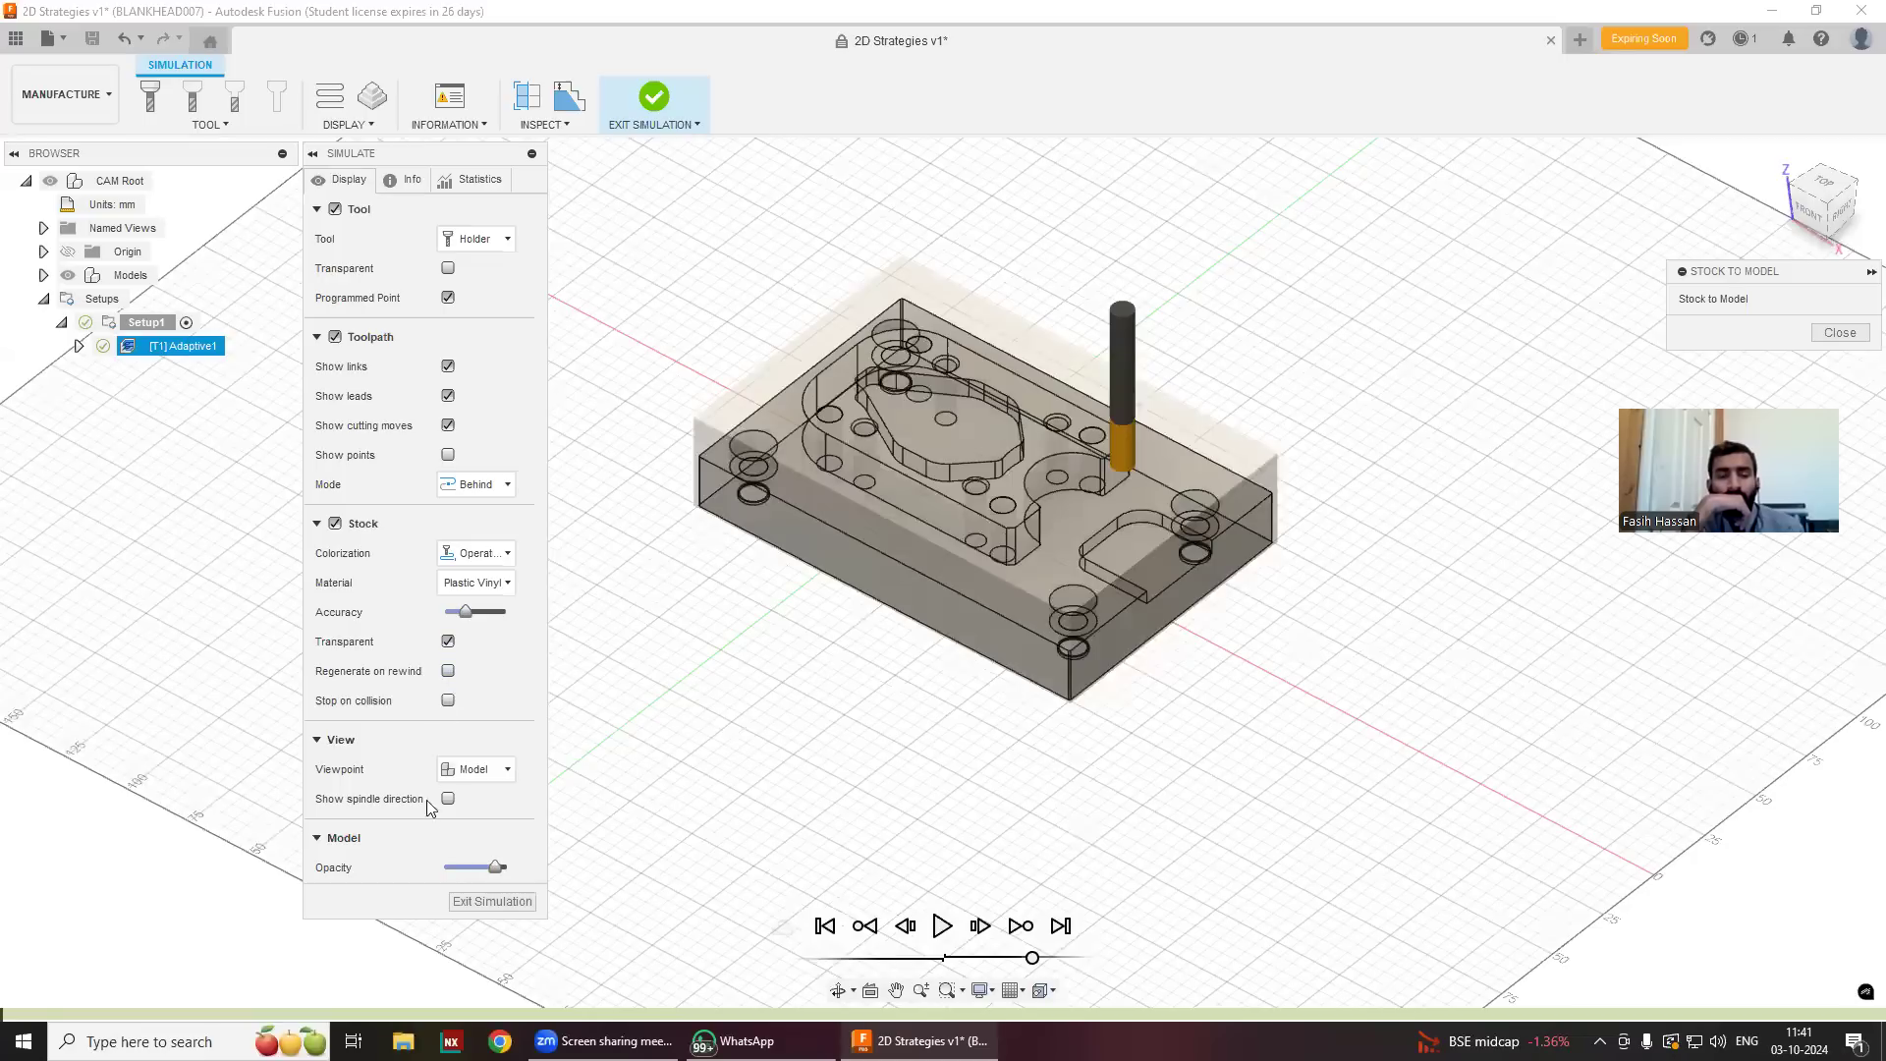
pyautogui.moveTo(494, 869)
pyautogui.mouseDown()
pyautogui.moveTo(527, 878)
pyautogui.moveTo(493, 878)
pyautogui.moveTo(512, 888)
pyautogui.mouseUp()
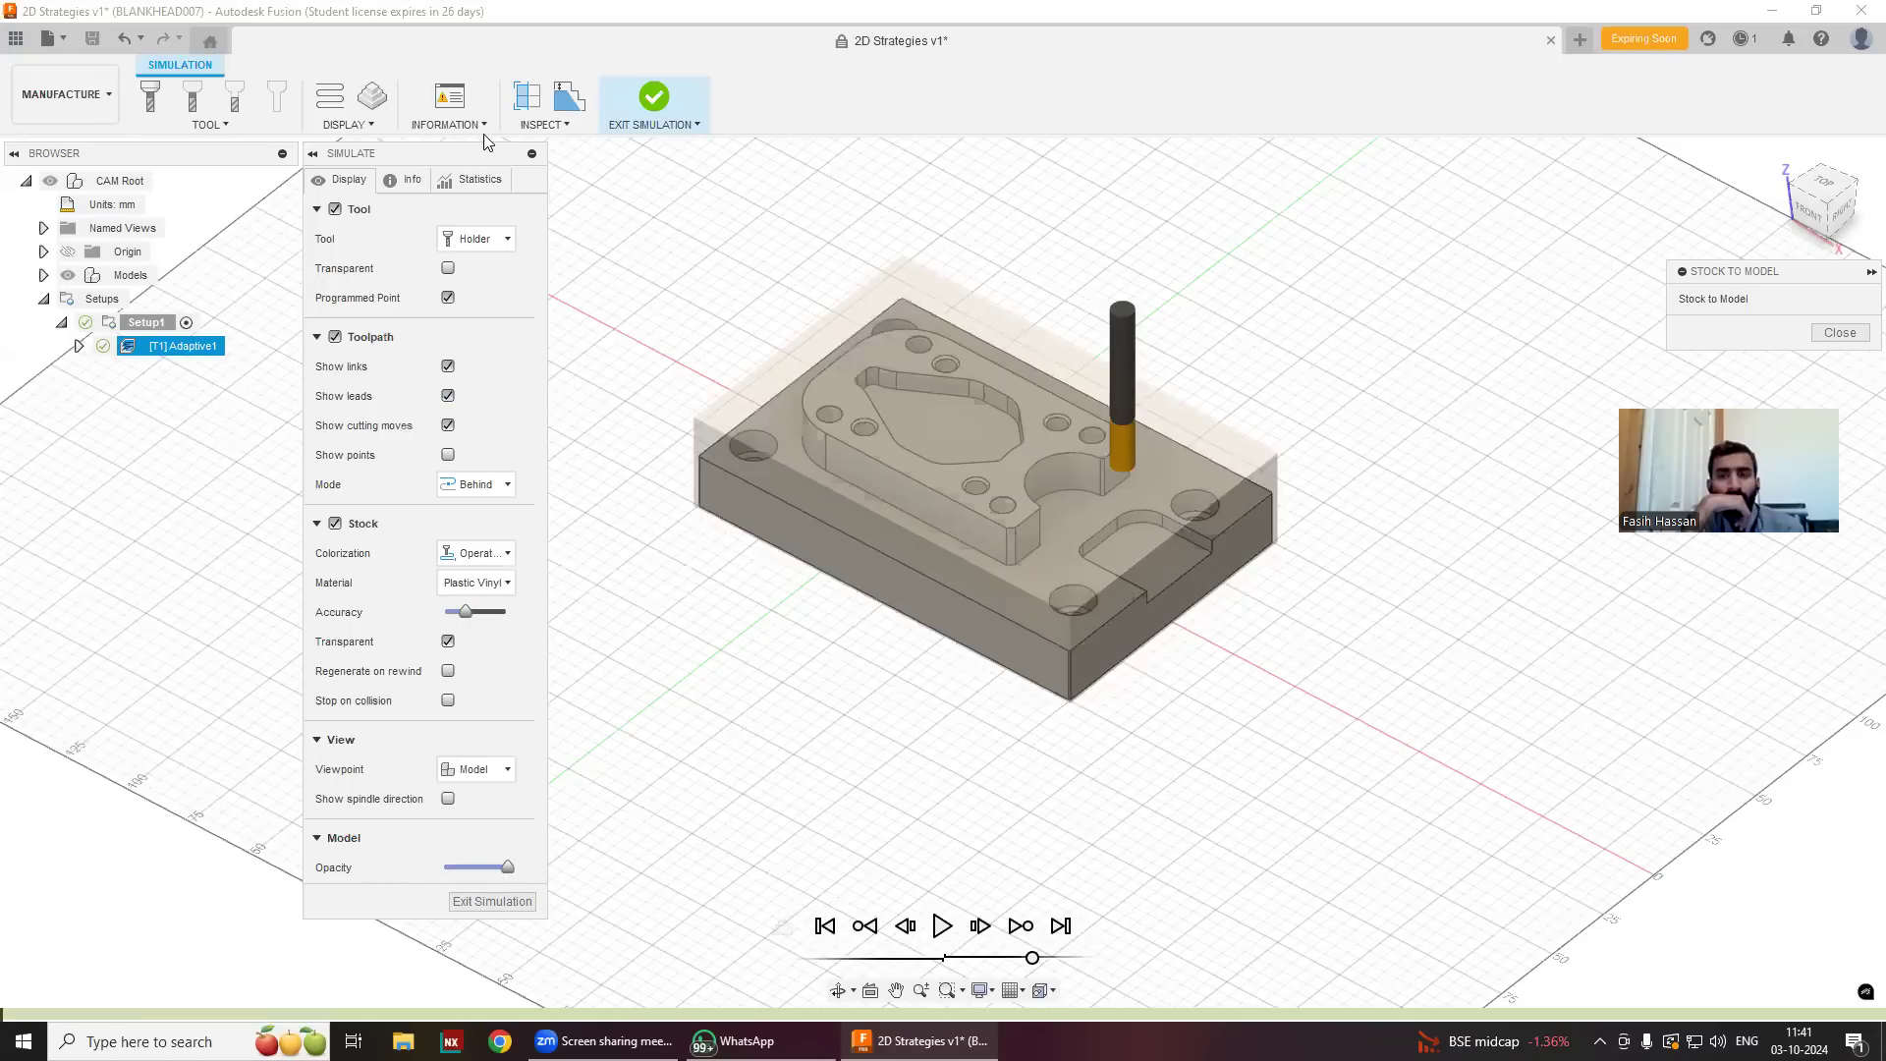
# Play the Adaptive1 stock-removal simulation with the transparent stock, adjusting the playback speed.
pyautogui.click(940, 928)
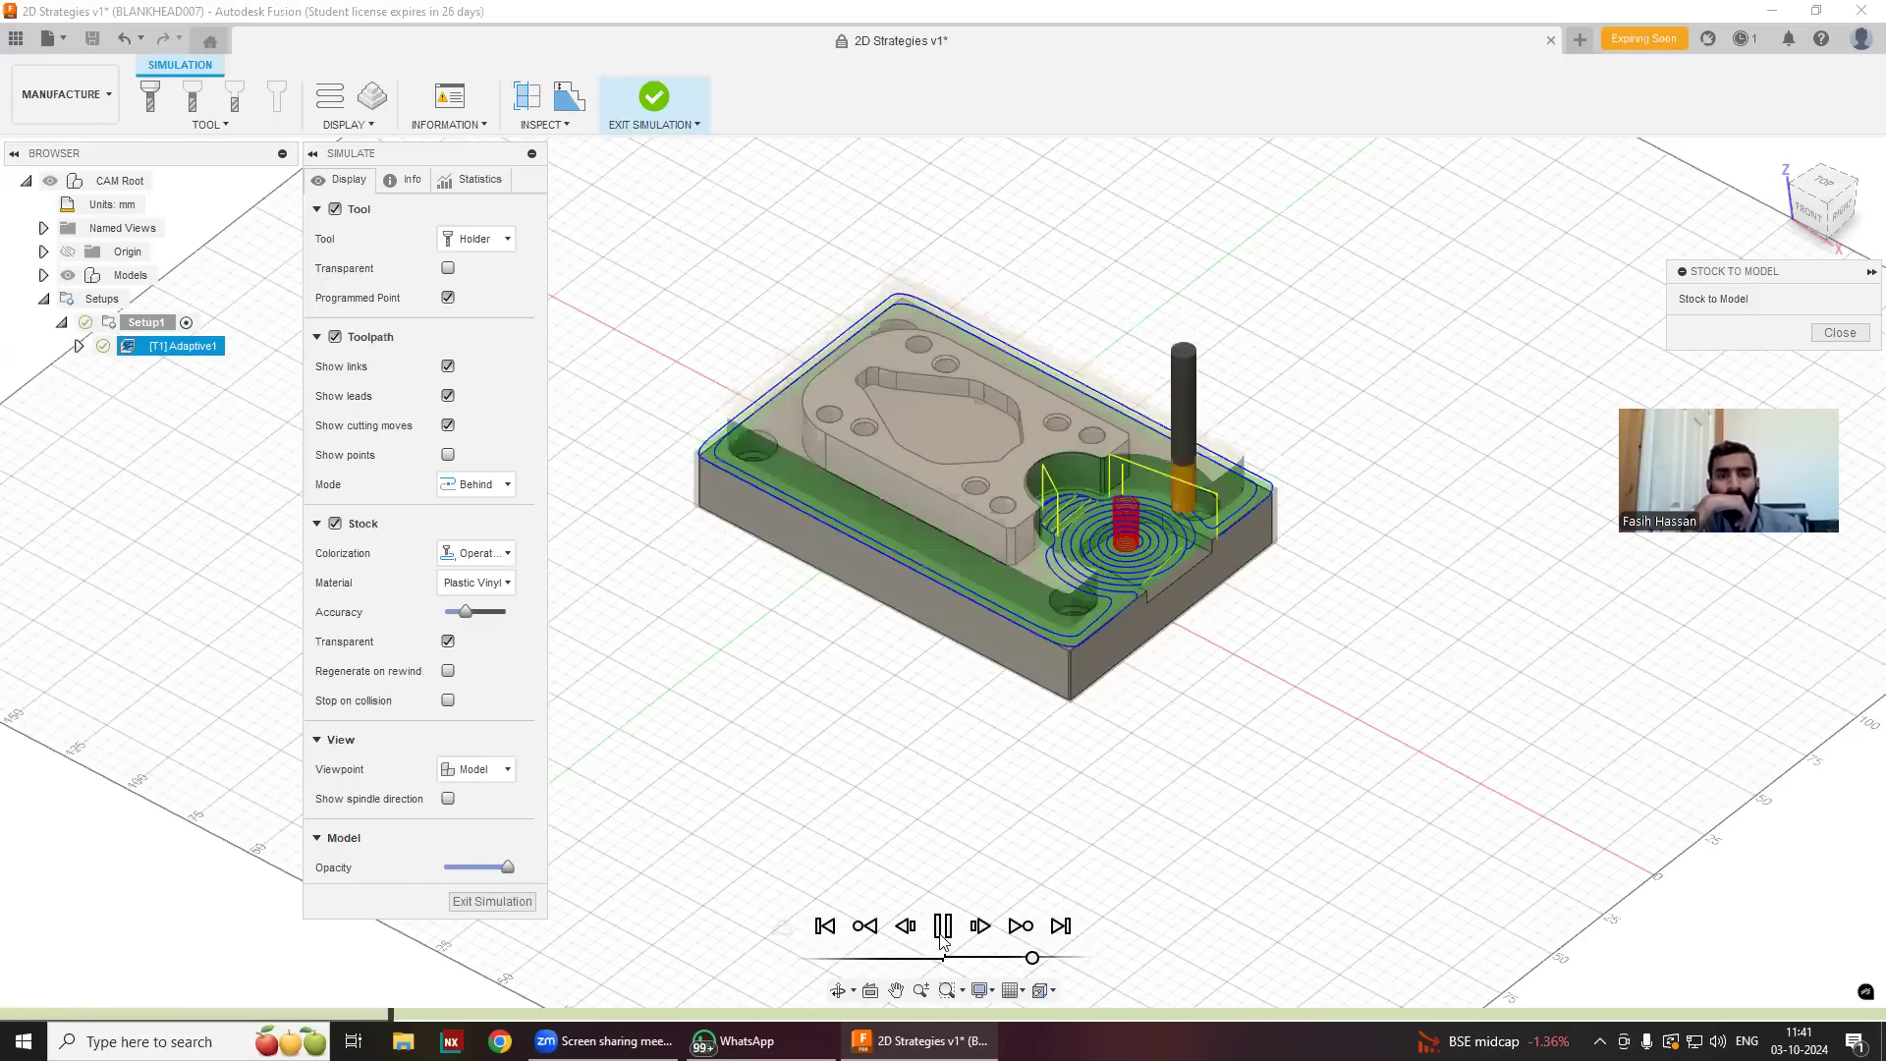
pyautogui.click(941, 936)
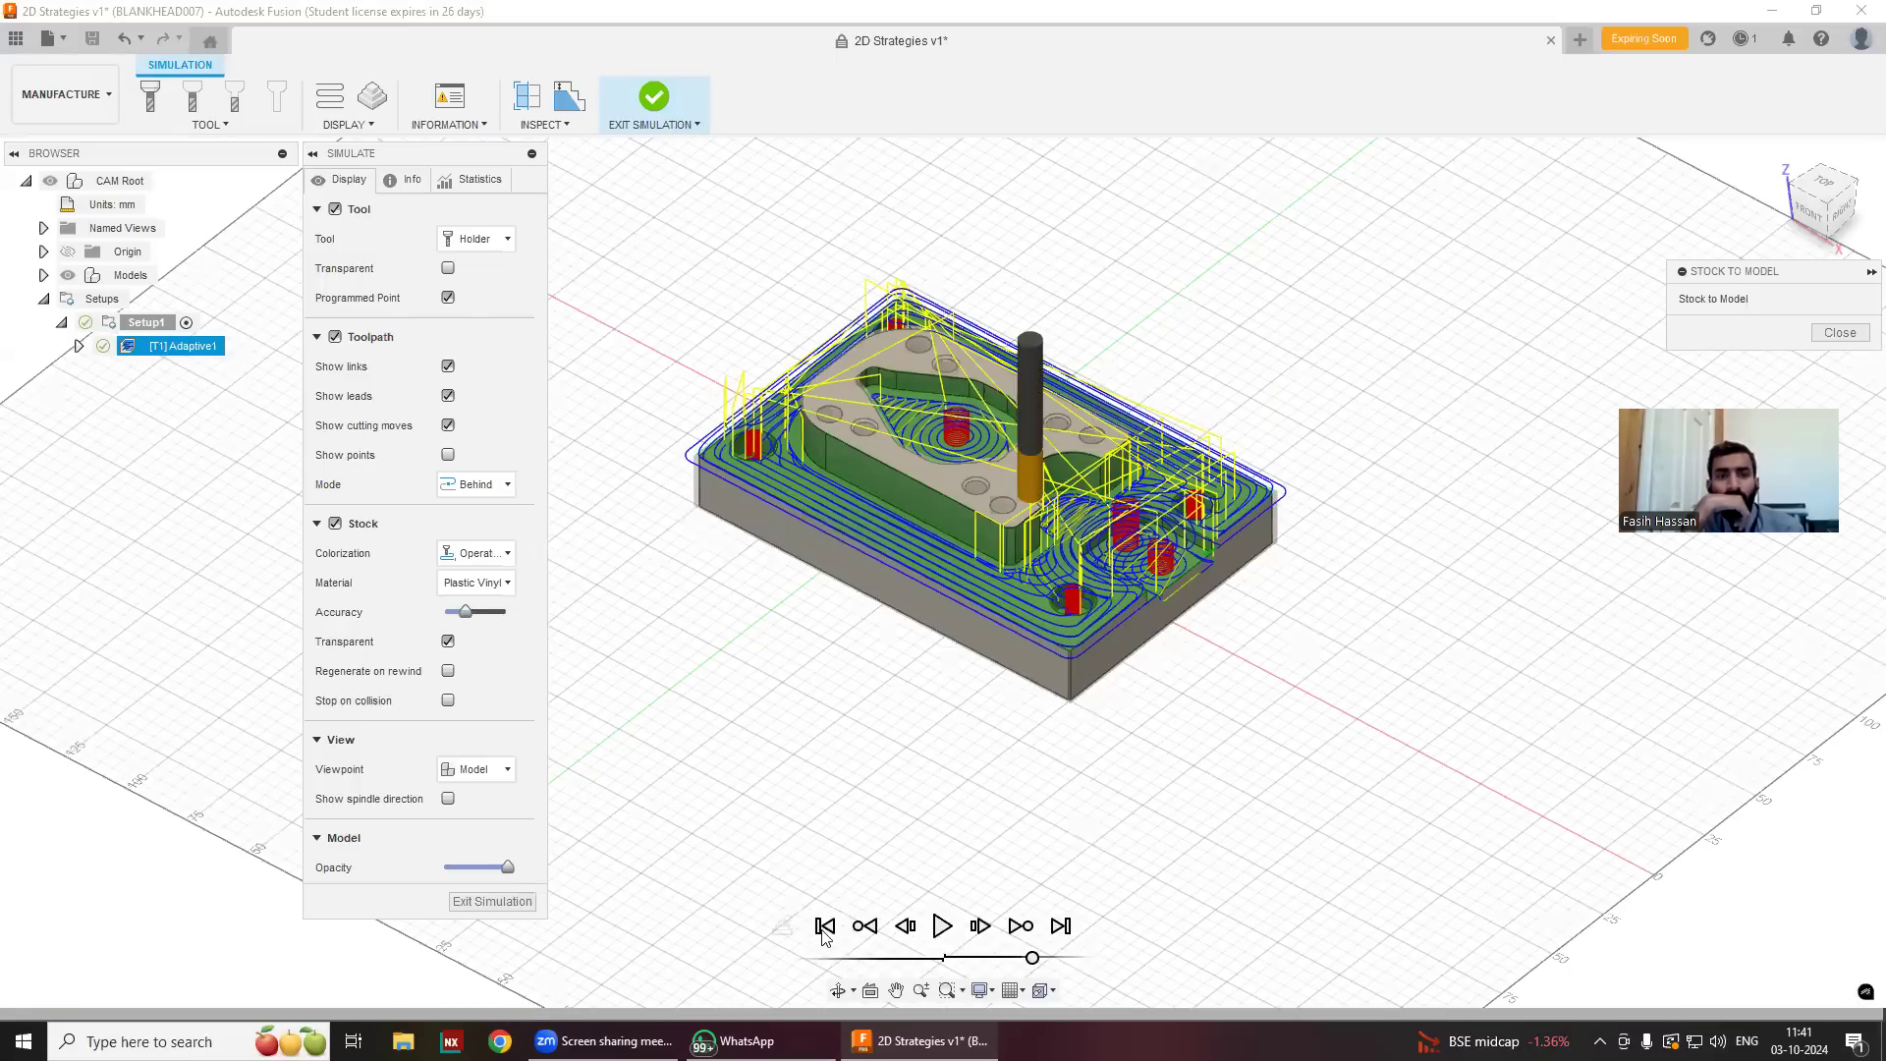
pyautogui.click(941, 926)
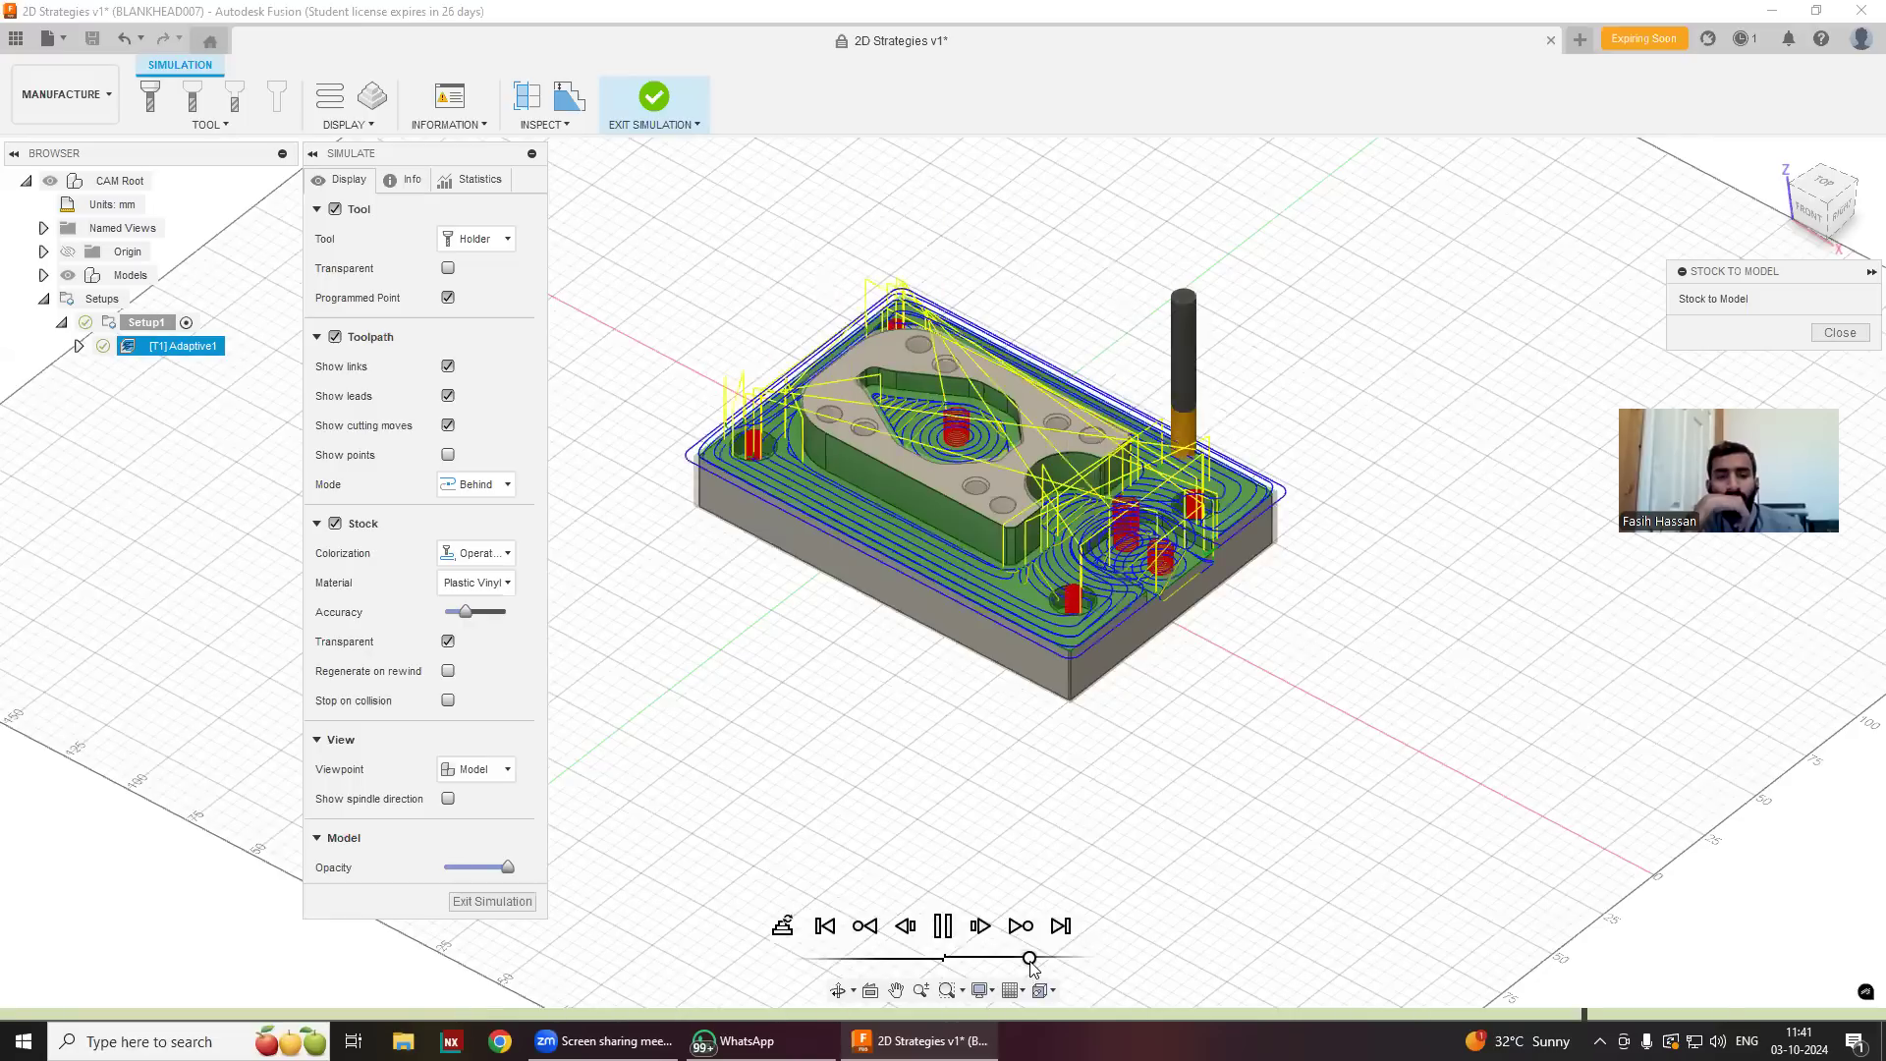
pyautogui.click(1029, 960)
# Check the remaining stock against the model on the machined plate, and exit the simulation.
pyautogui.scroll(-2, 1034, 636)
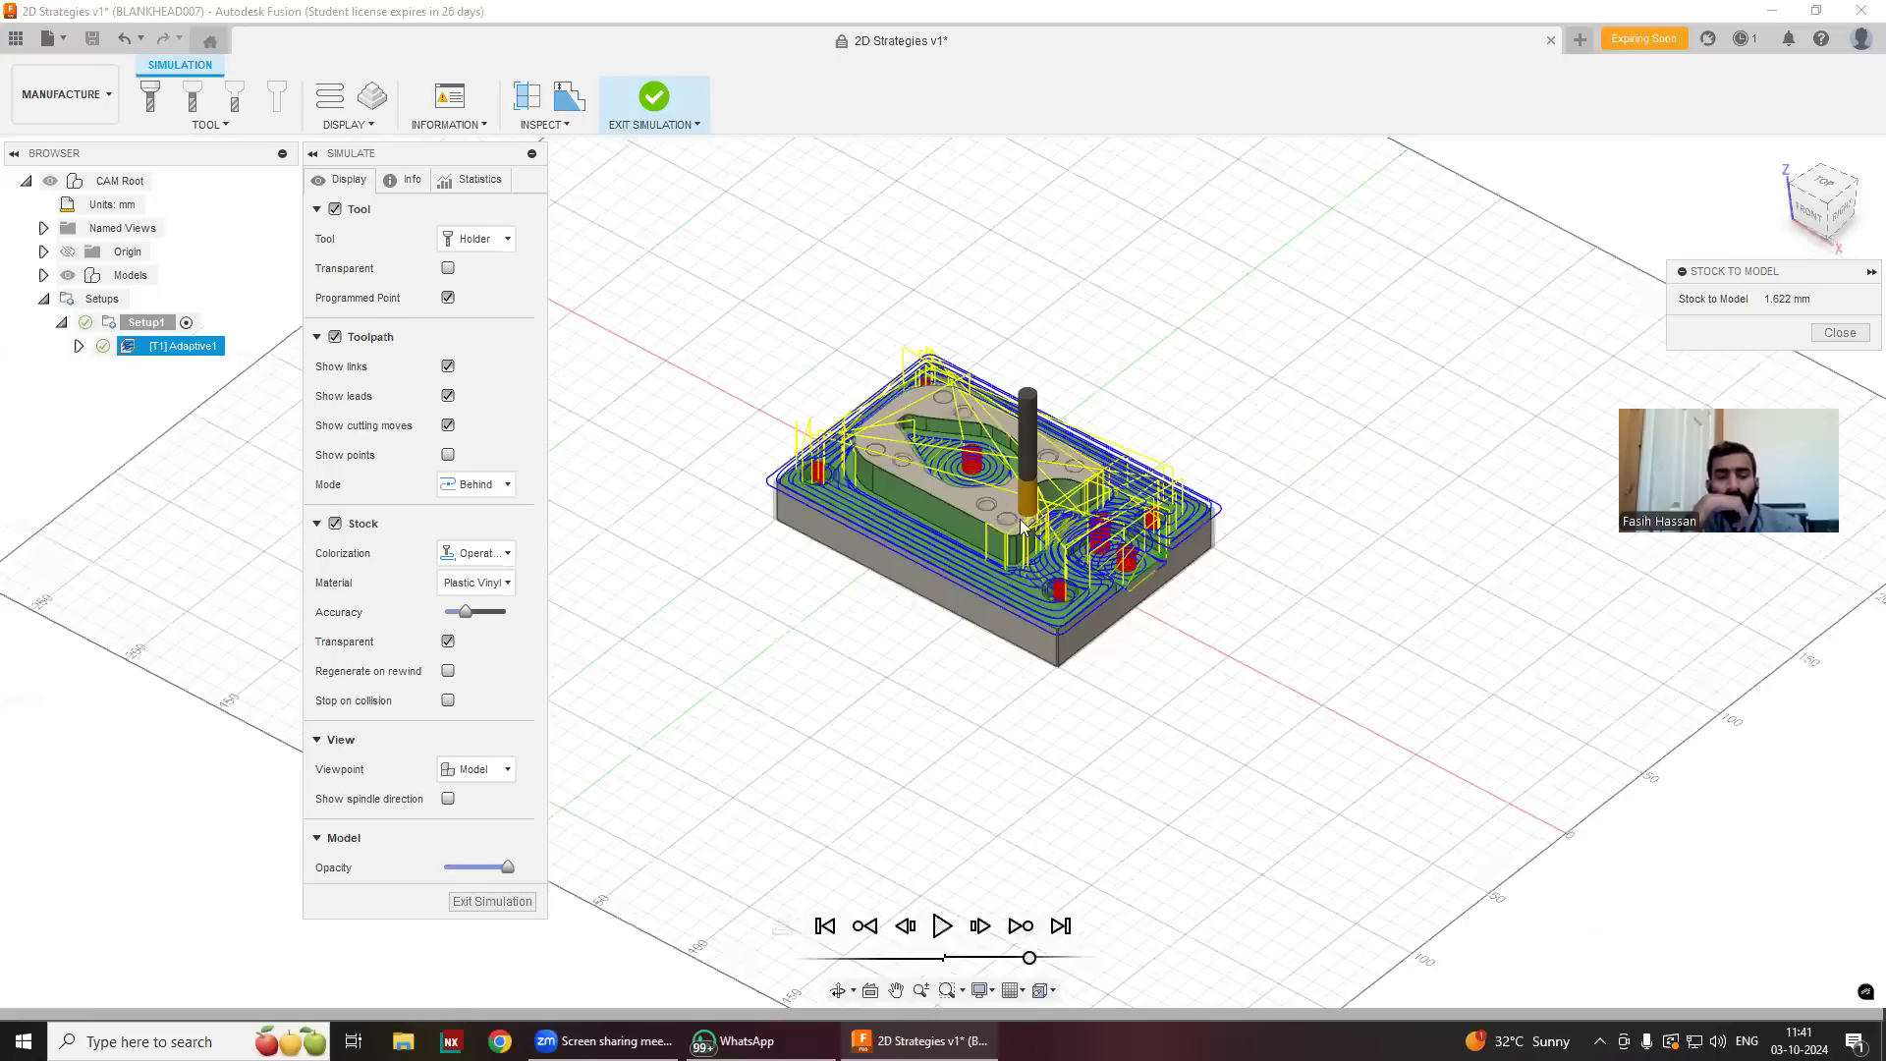
pyautogui.scroll(3, 1022, 519)
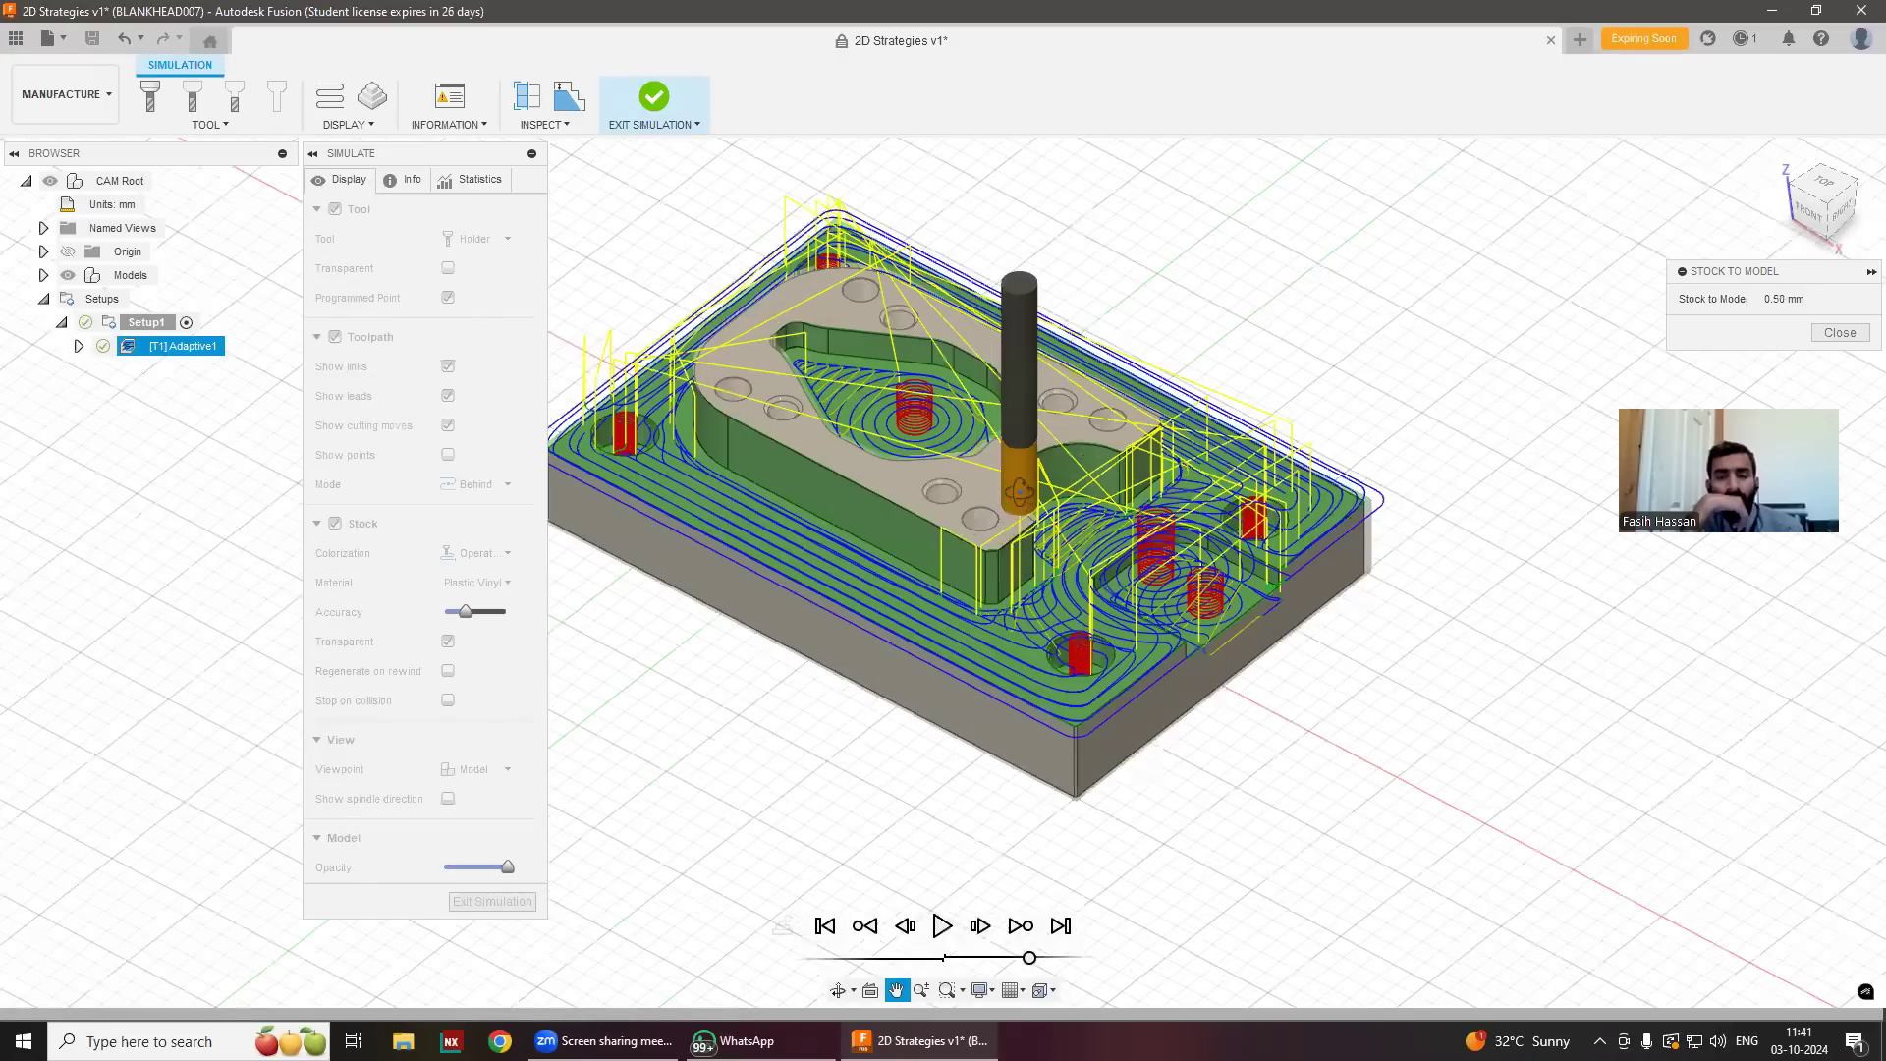
pyautogui.keyDown('shift'); pyautogui.moveTo(1017, 496); pyautogui.dragTo(1020, 494, button='middle'); pyautogui.keyUp('shift')
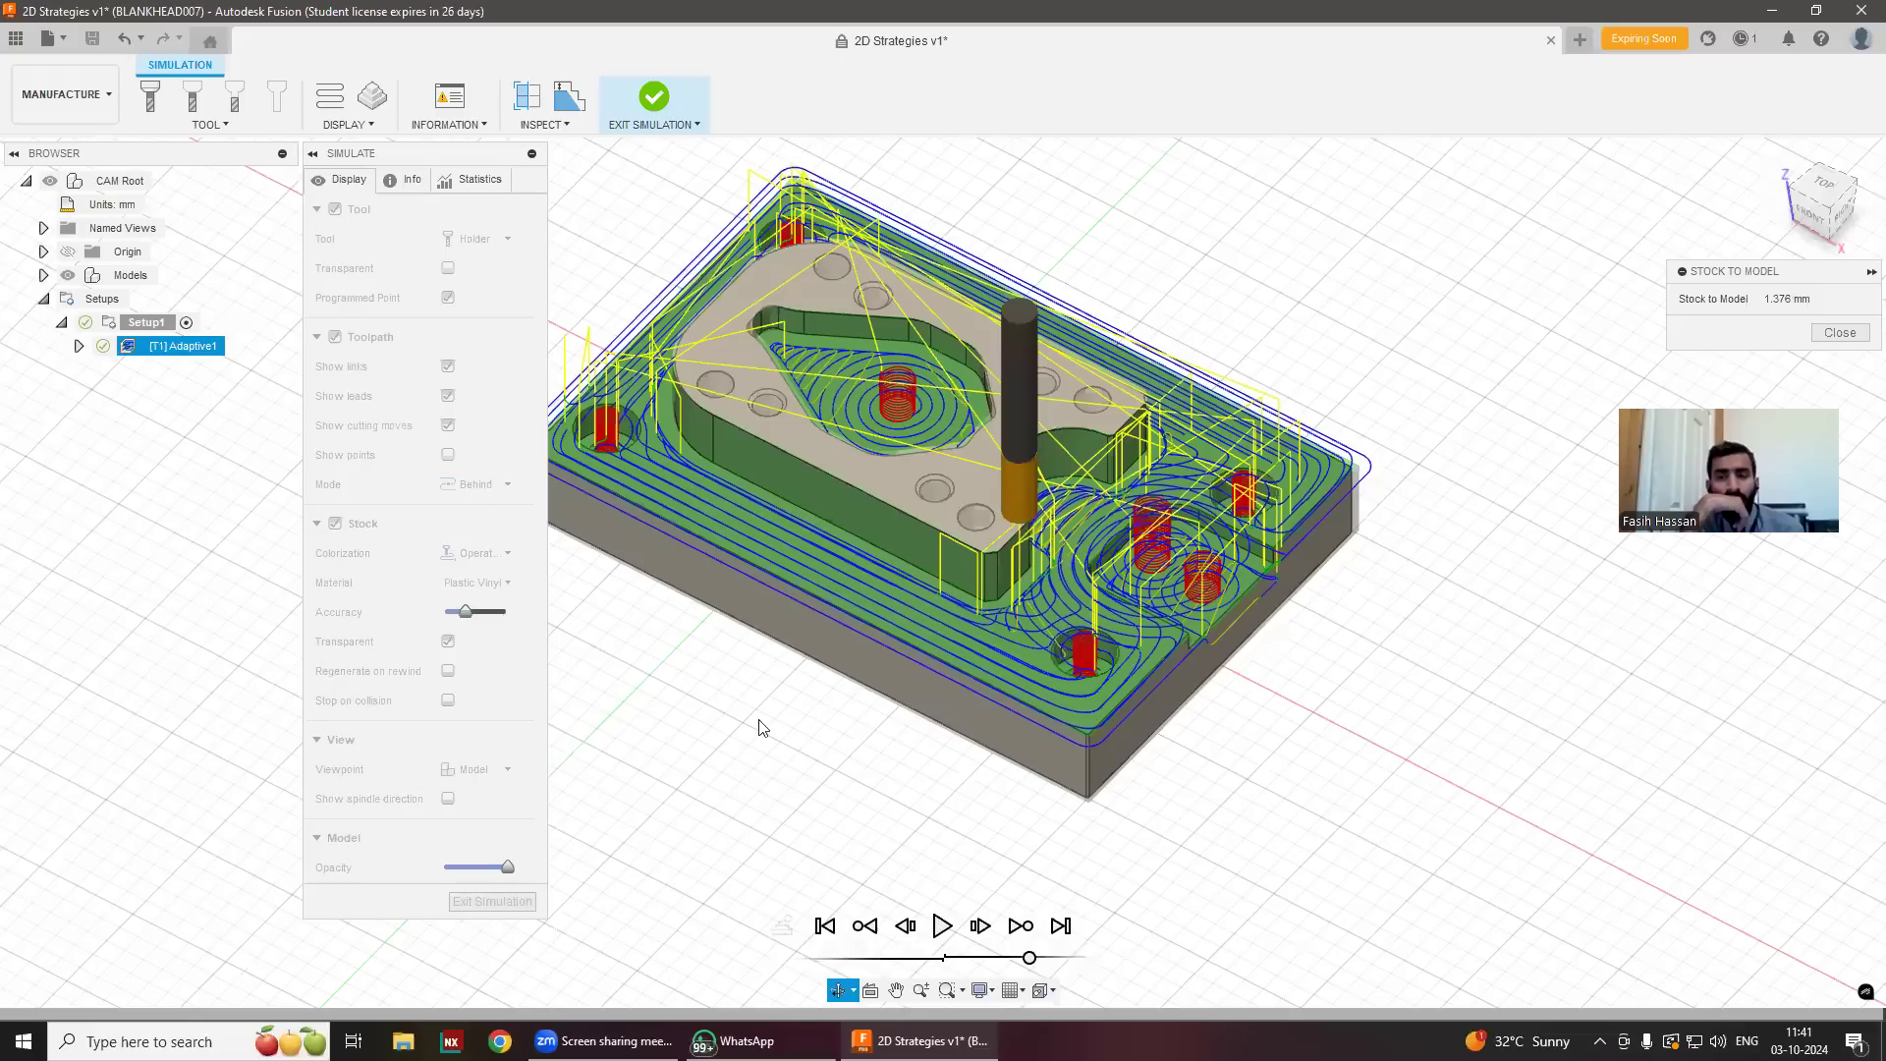
pyautogui.click(531, 901)
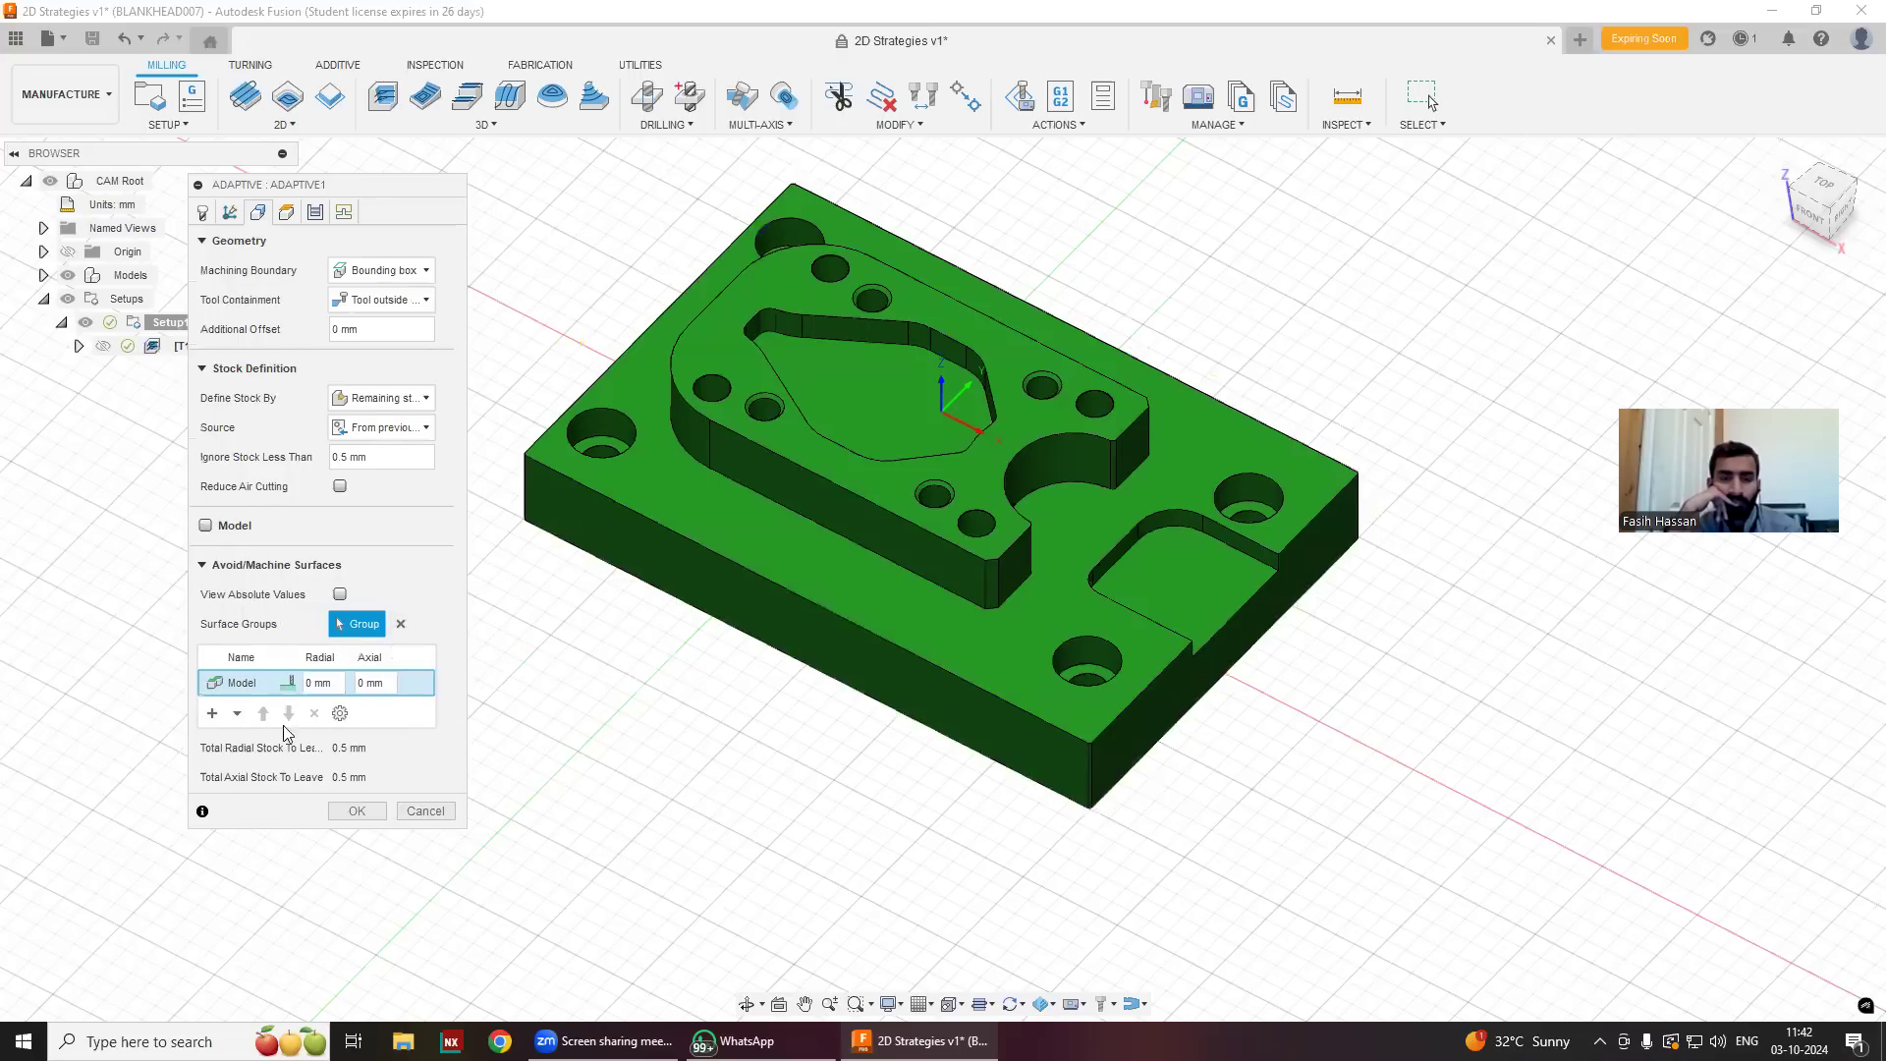
# Add an Avoid/Machine surface group with the six faces of the two counterbored holes beside the open pocket, leaving 0 mm radial and axial stock.
pyautogui.click(215, 715)
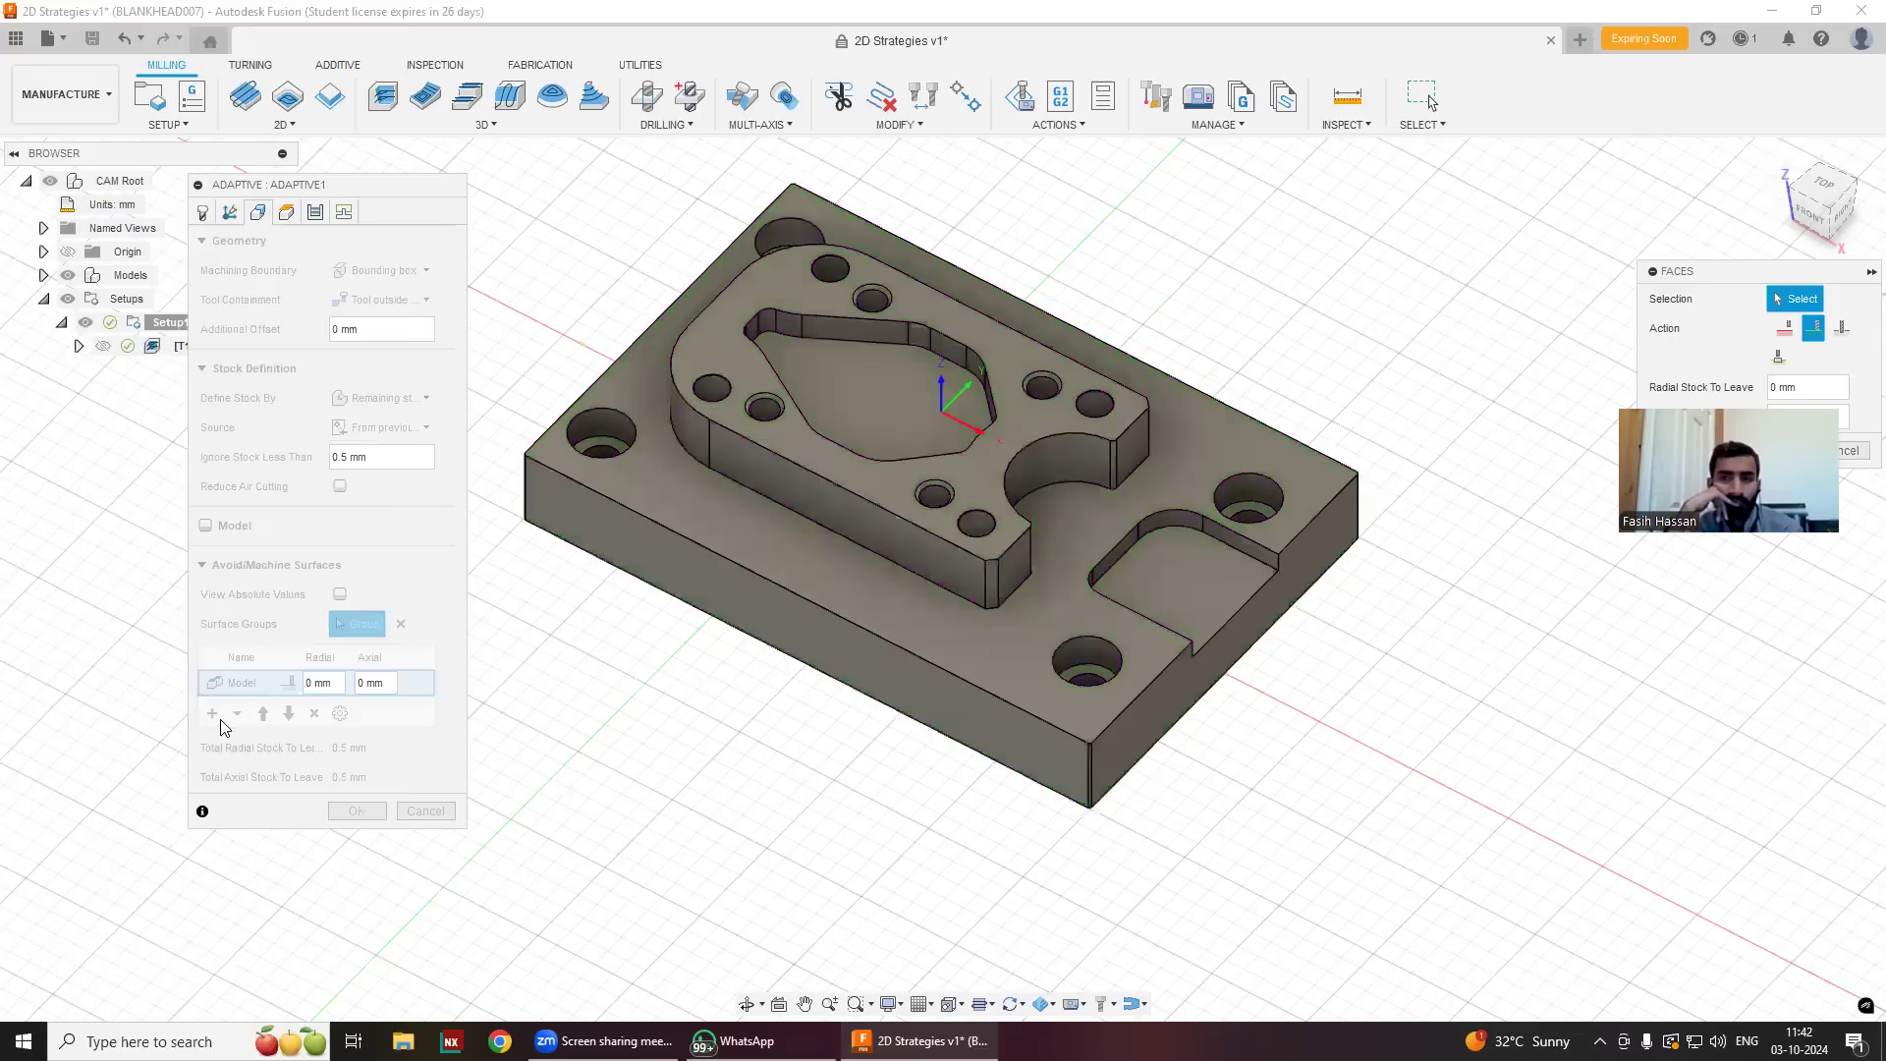
pyautogui.click(1095, 672)
pyautogui.scroll(-2, 1092, 682)
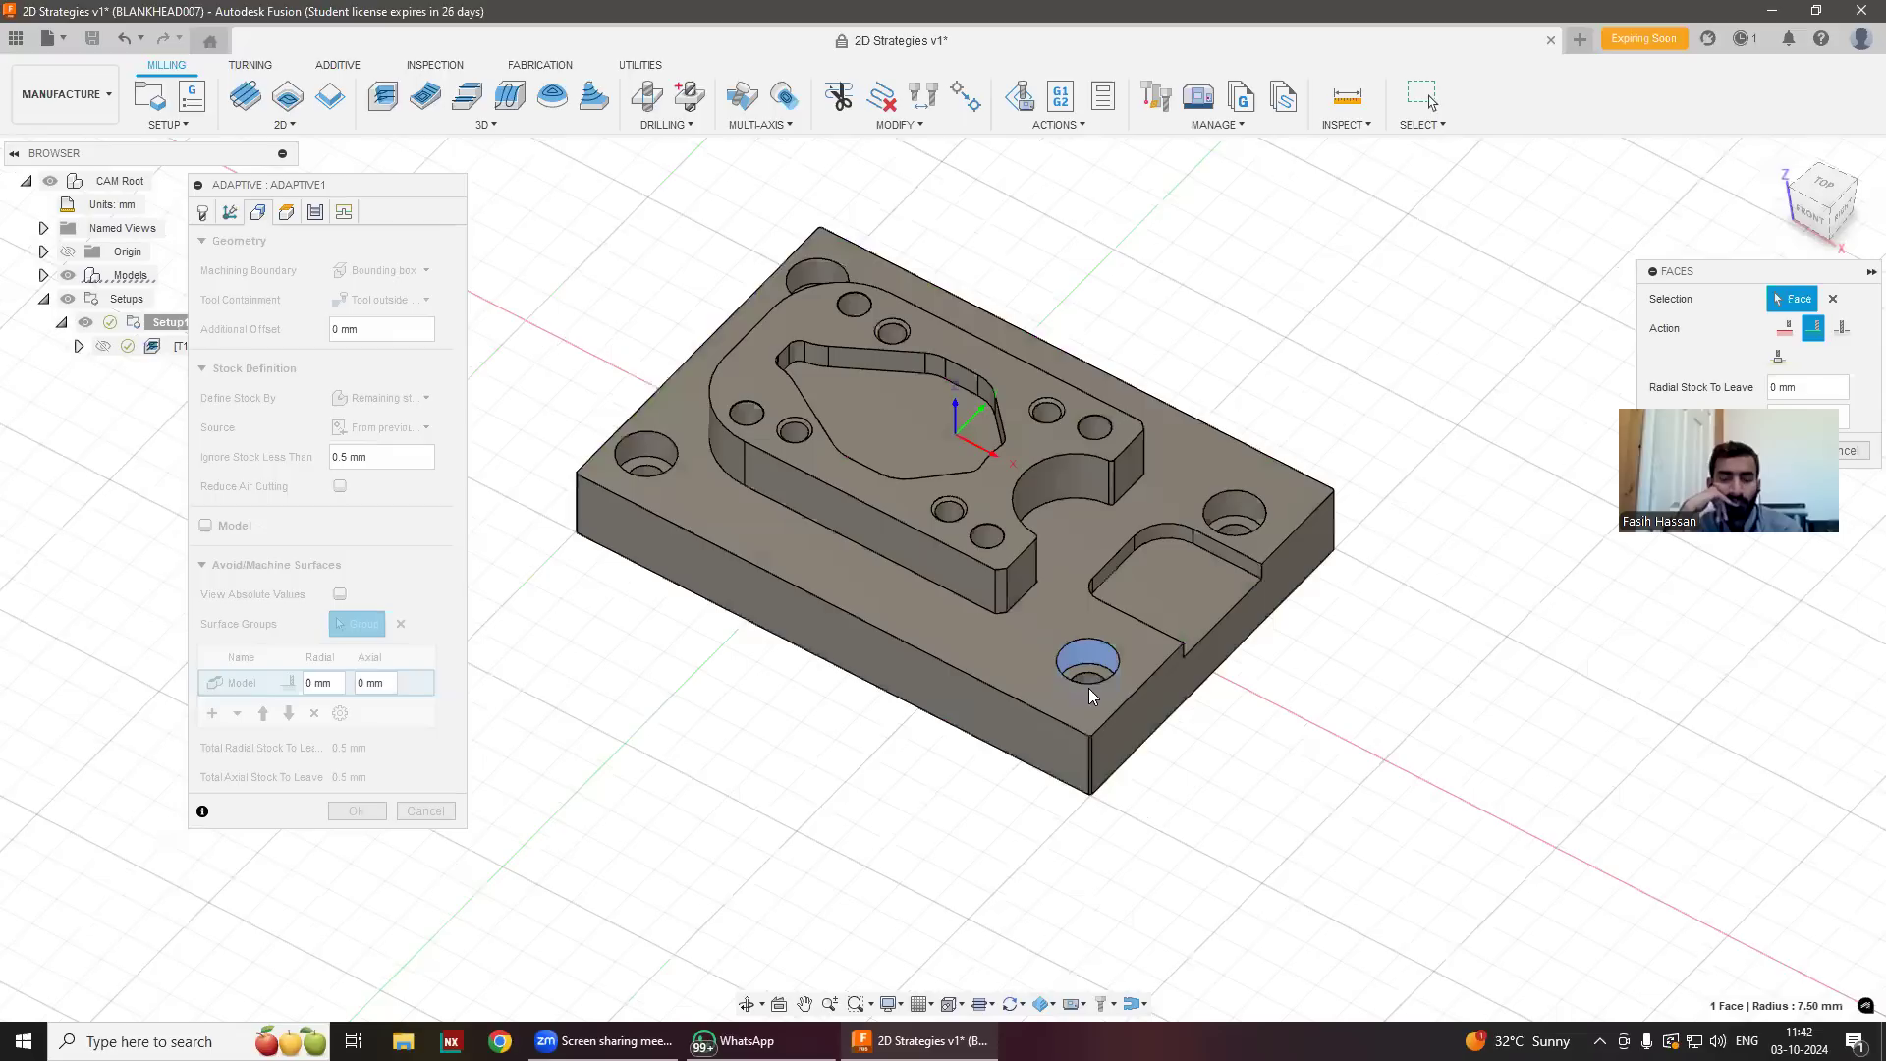
pyautogui.scroll(5, 1088, 667)
pyautogui.click(1084, 672)
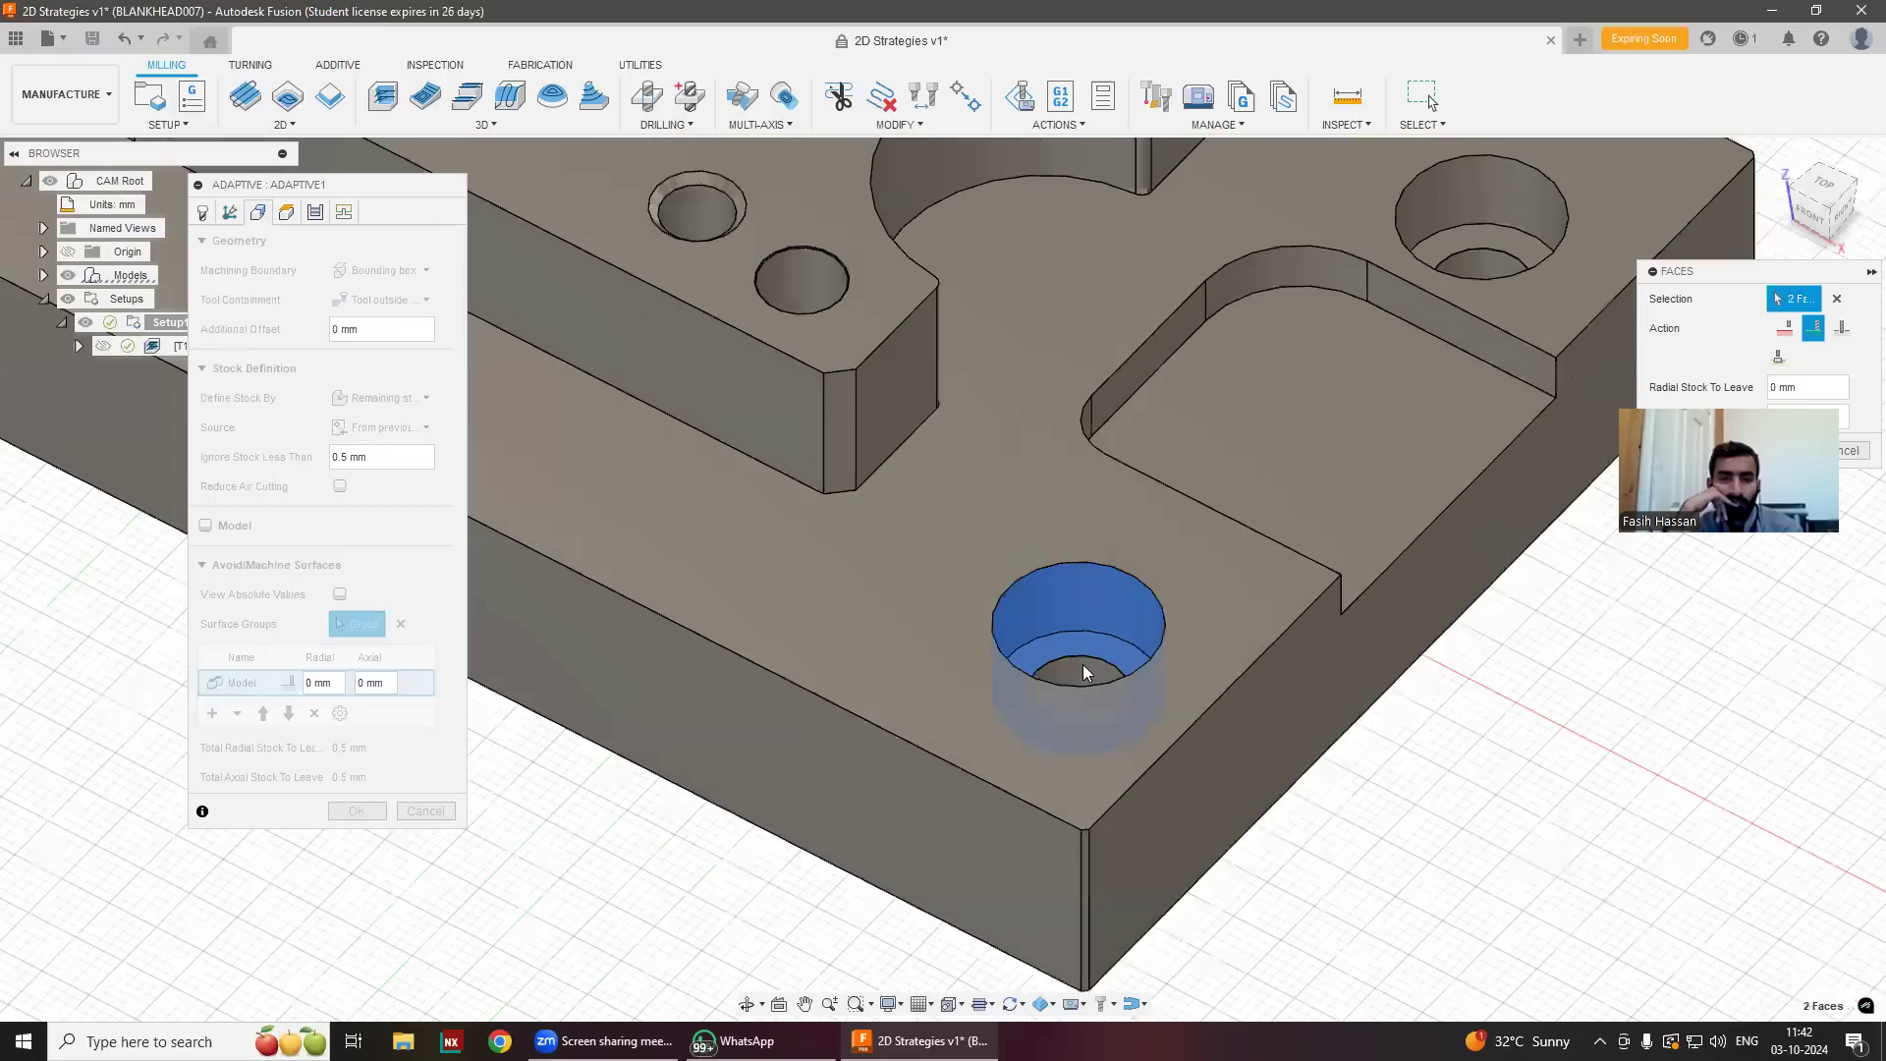
pyautogui.scroll(-3, 1361, 361)
pyautogui.click(1361, 359)
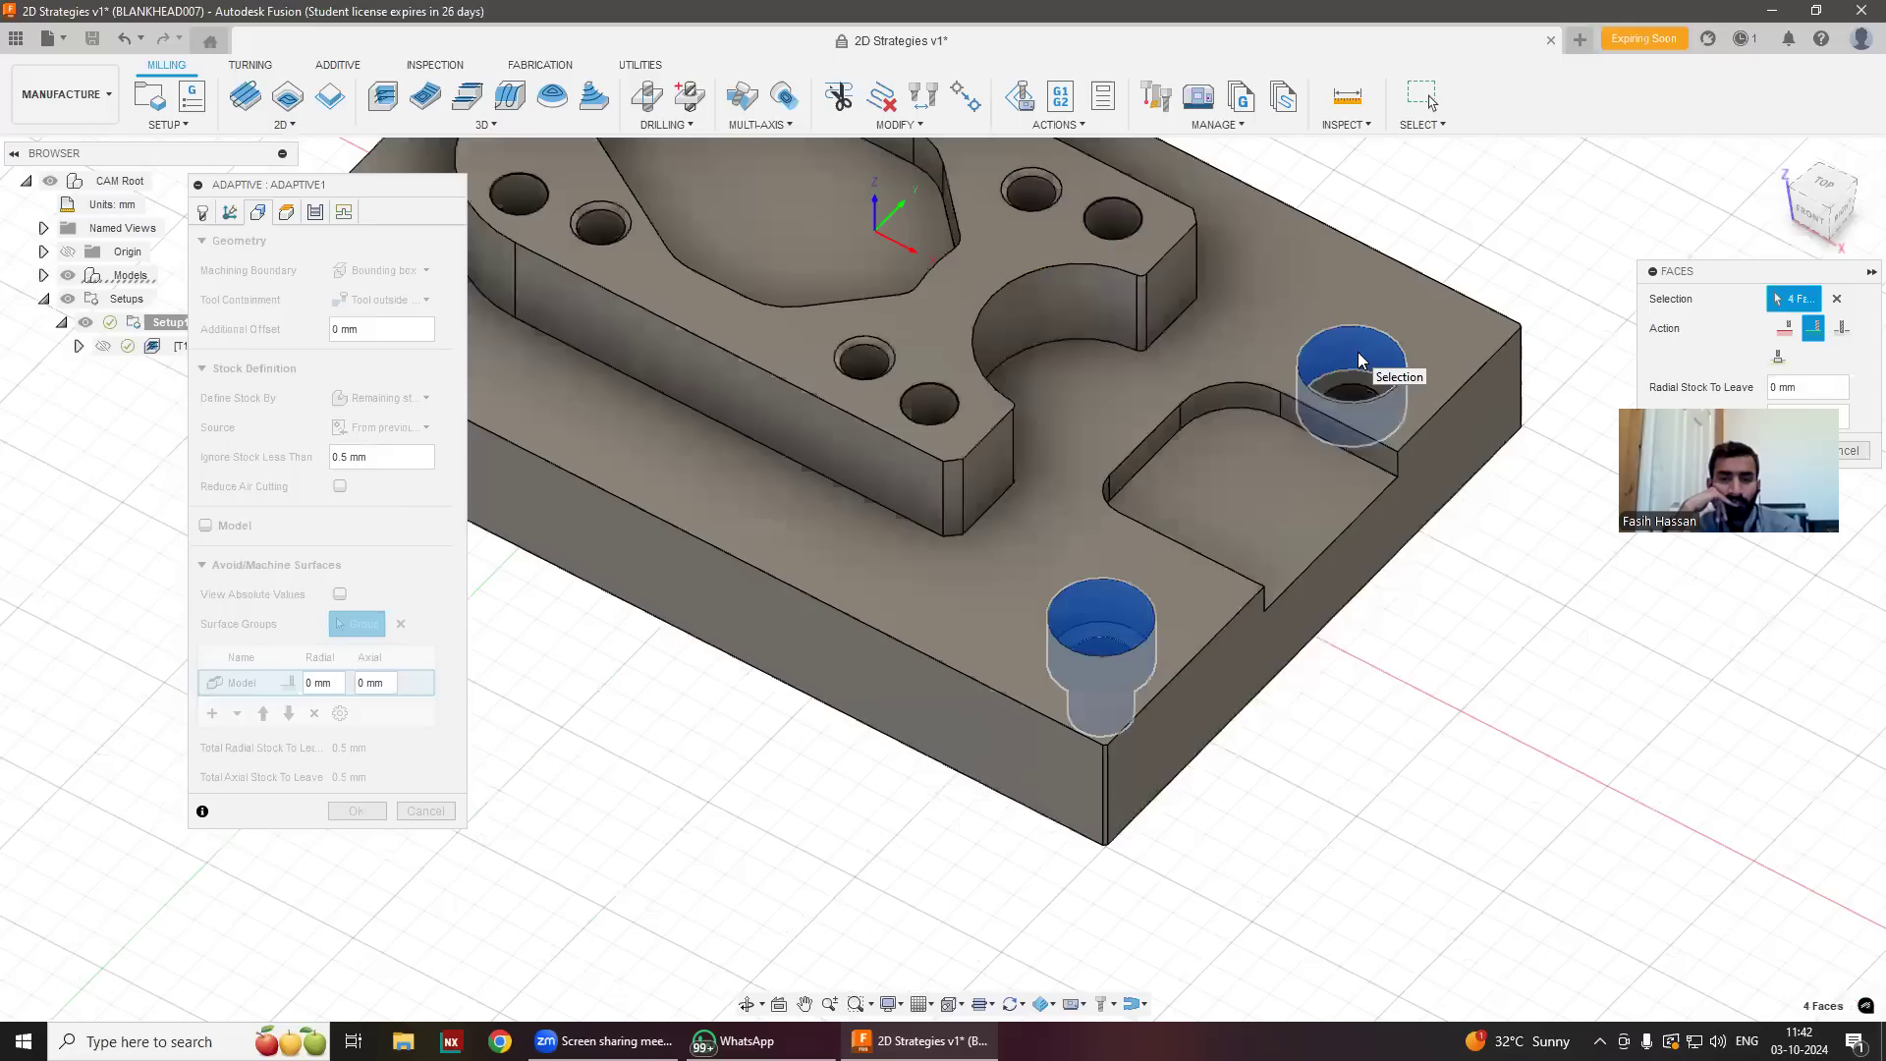
pyautogui.click(1368, 389)
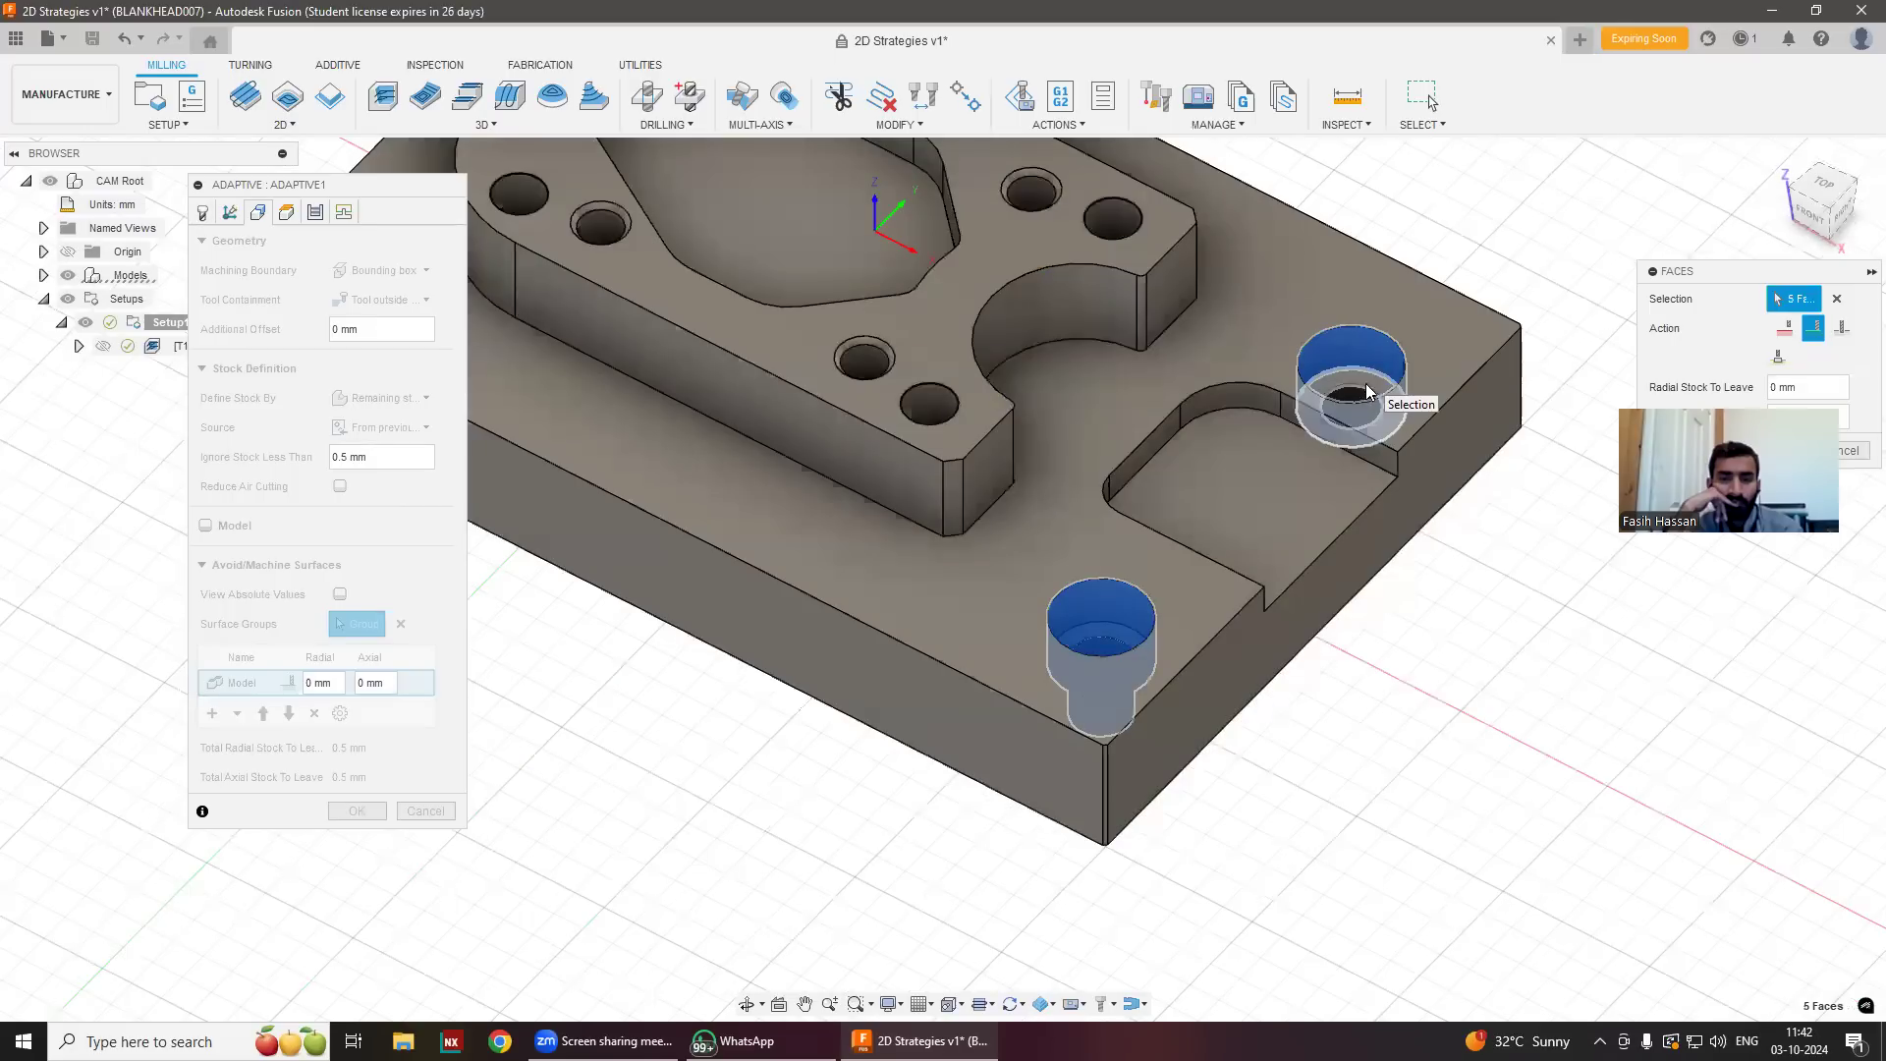
pyautogui.click(1355, 397)
pyautogui.scroll(-3, 1391, 656)
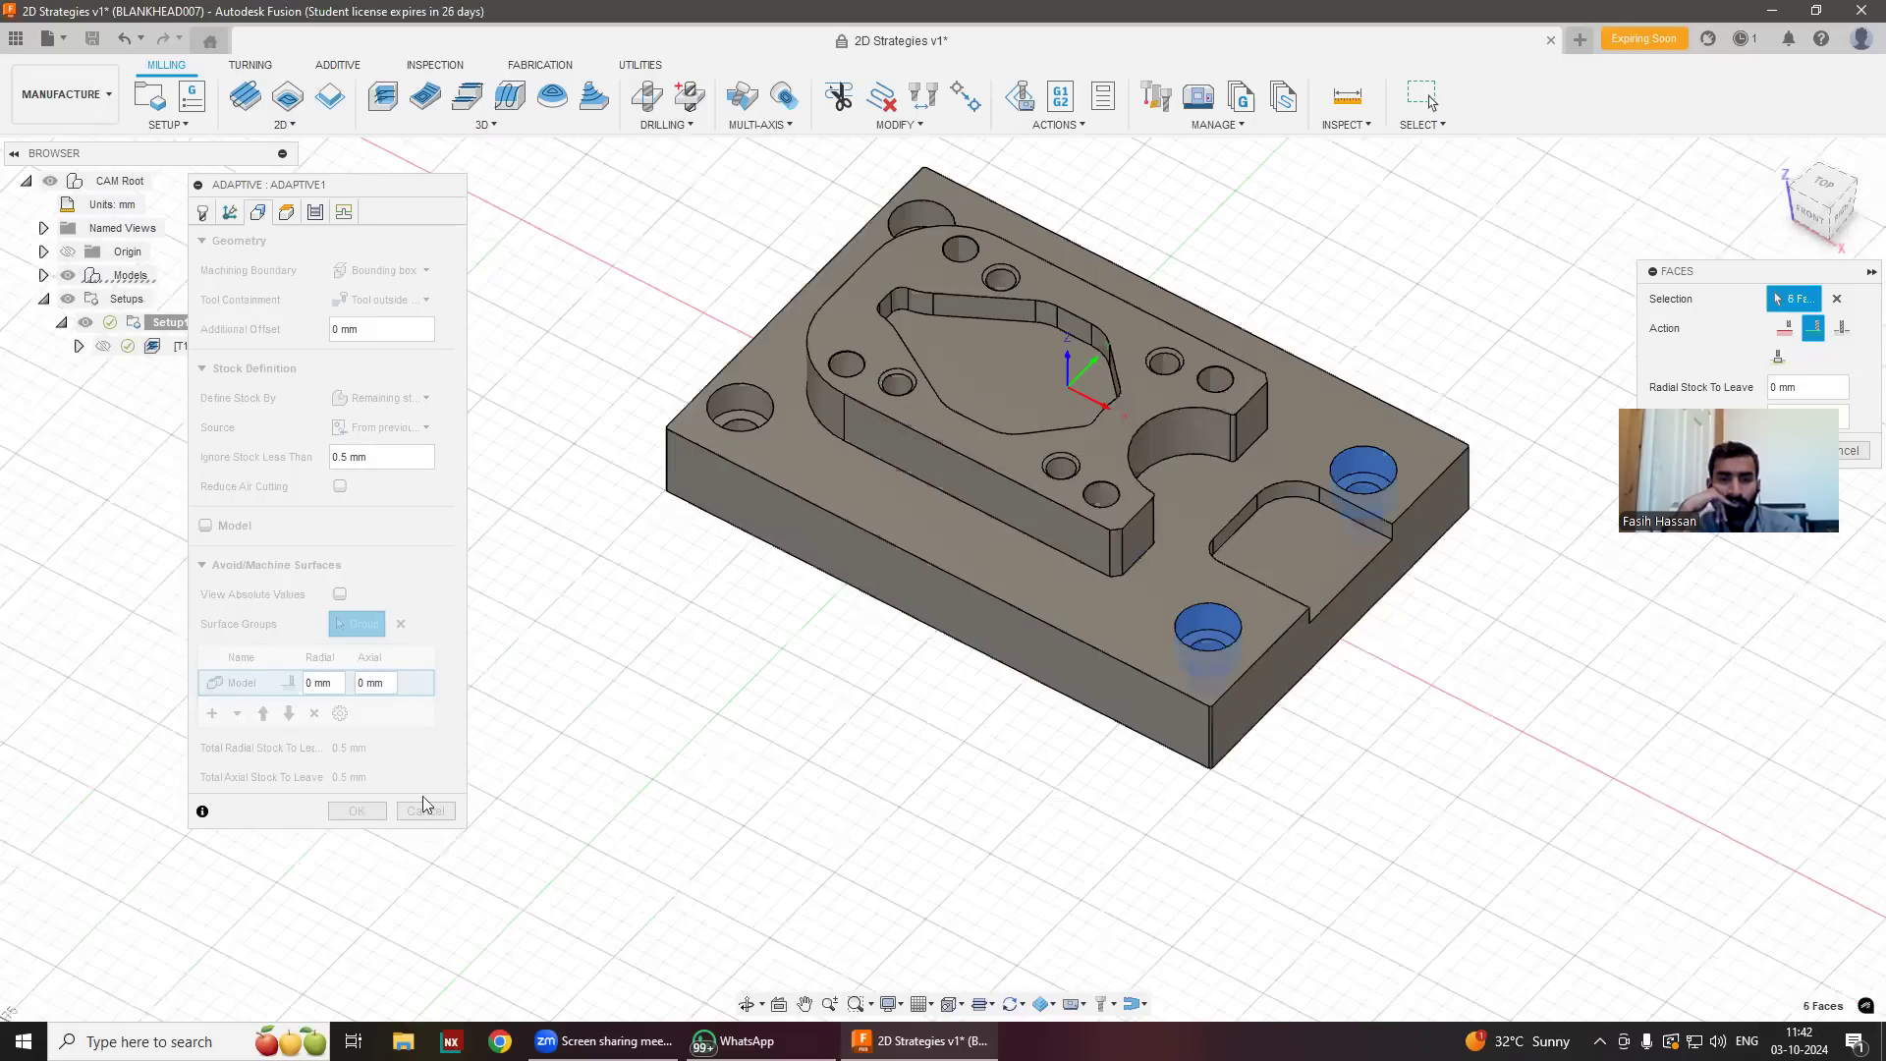
pyautogui.scroll(2, 1321, 432)
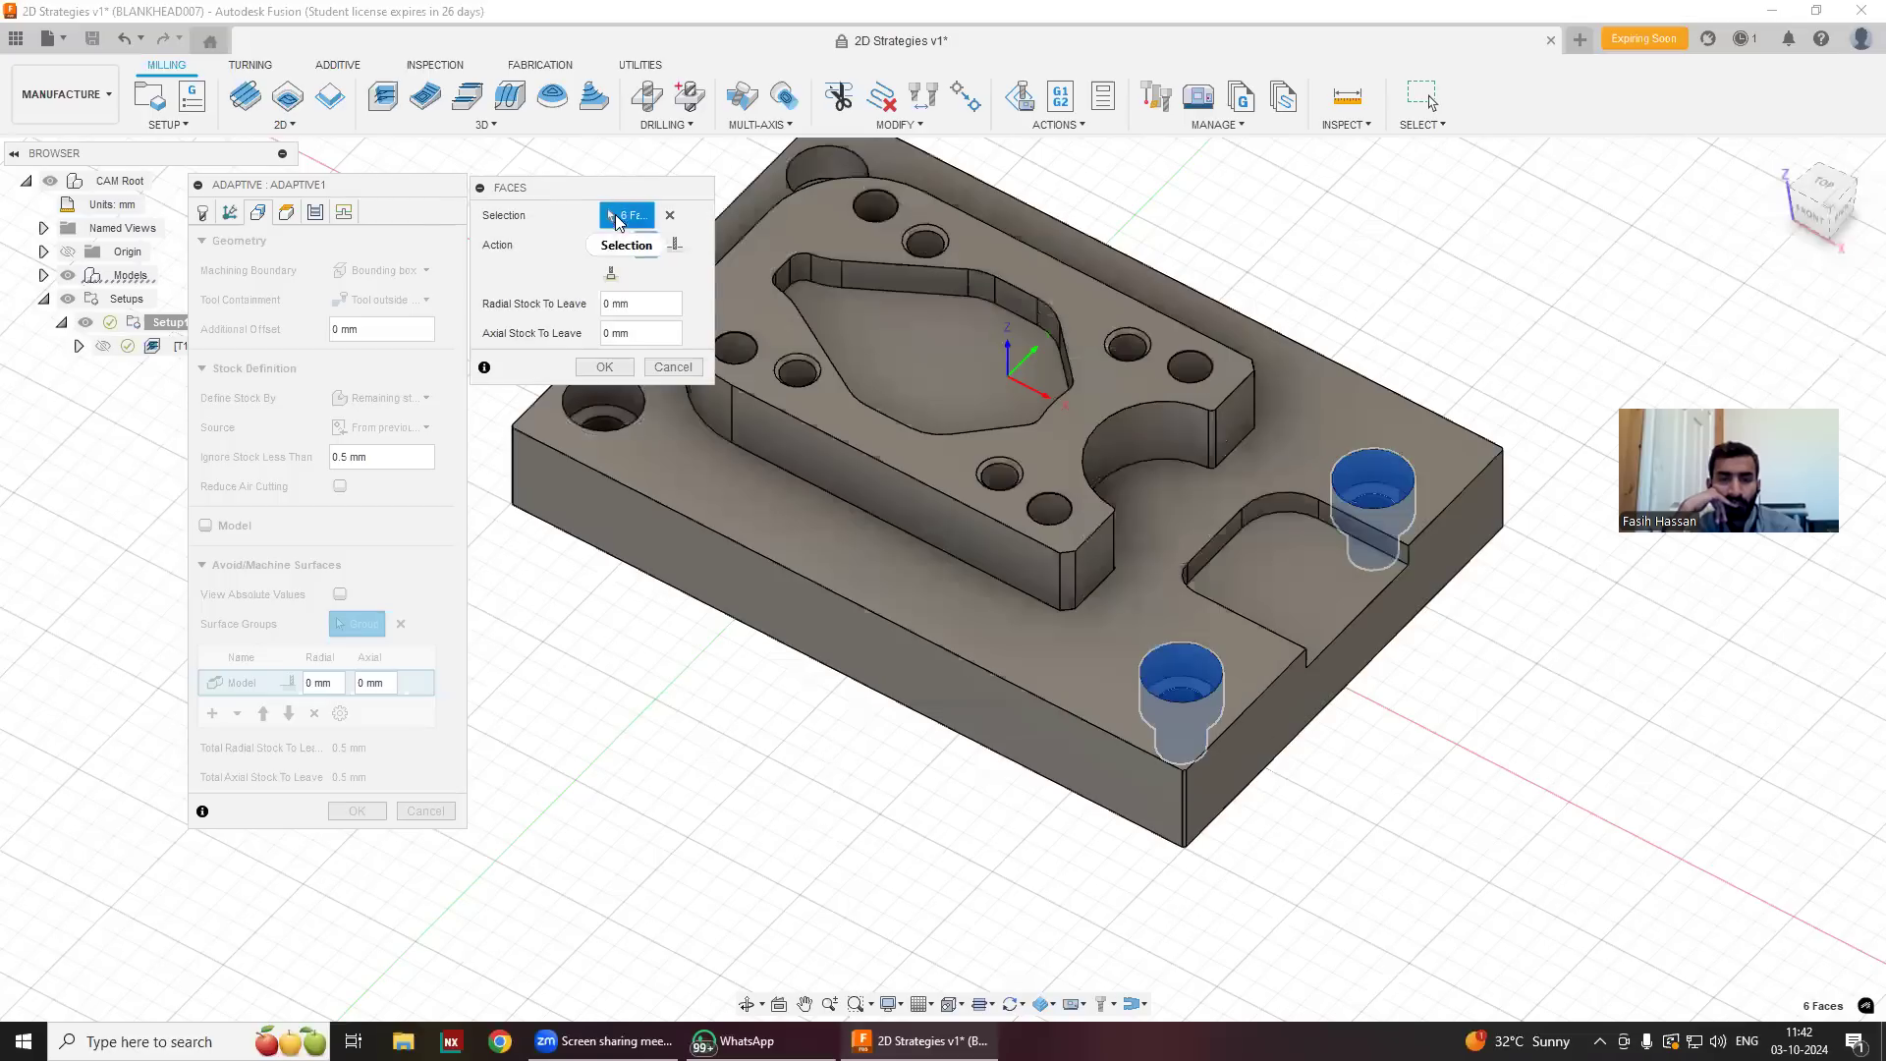
pyautogui.click(605, 368)
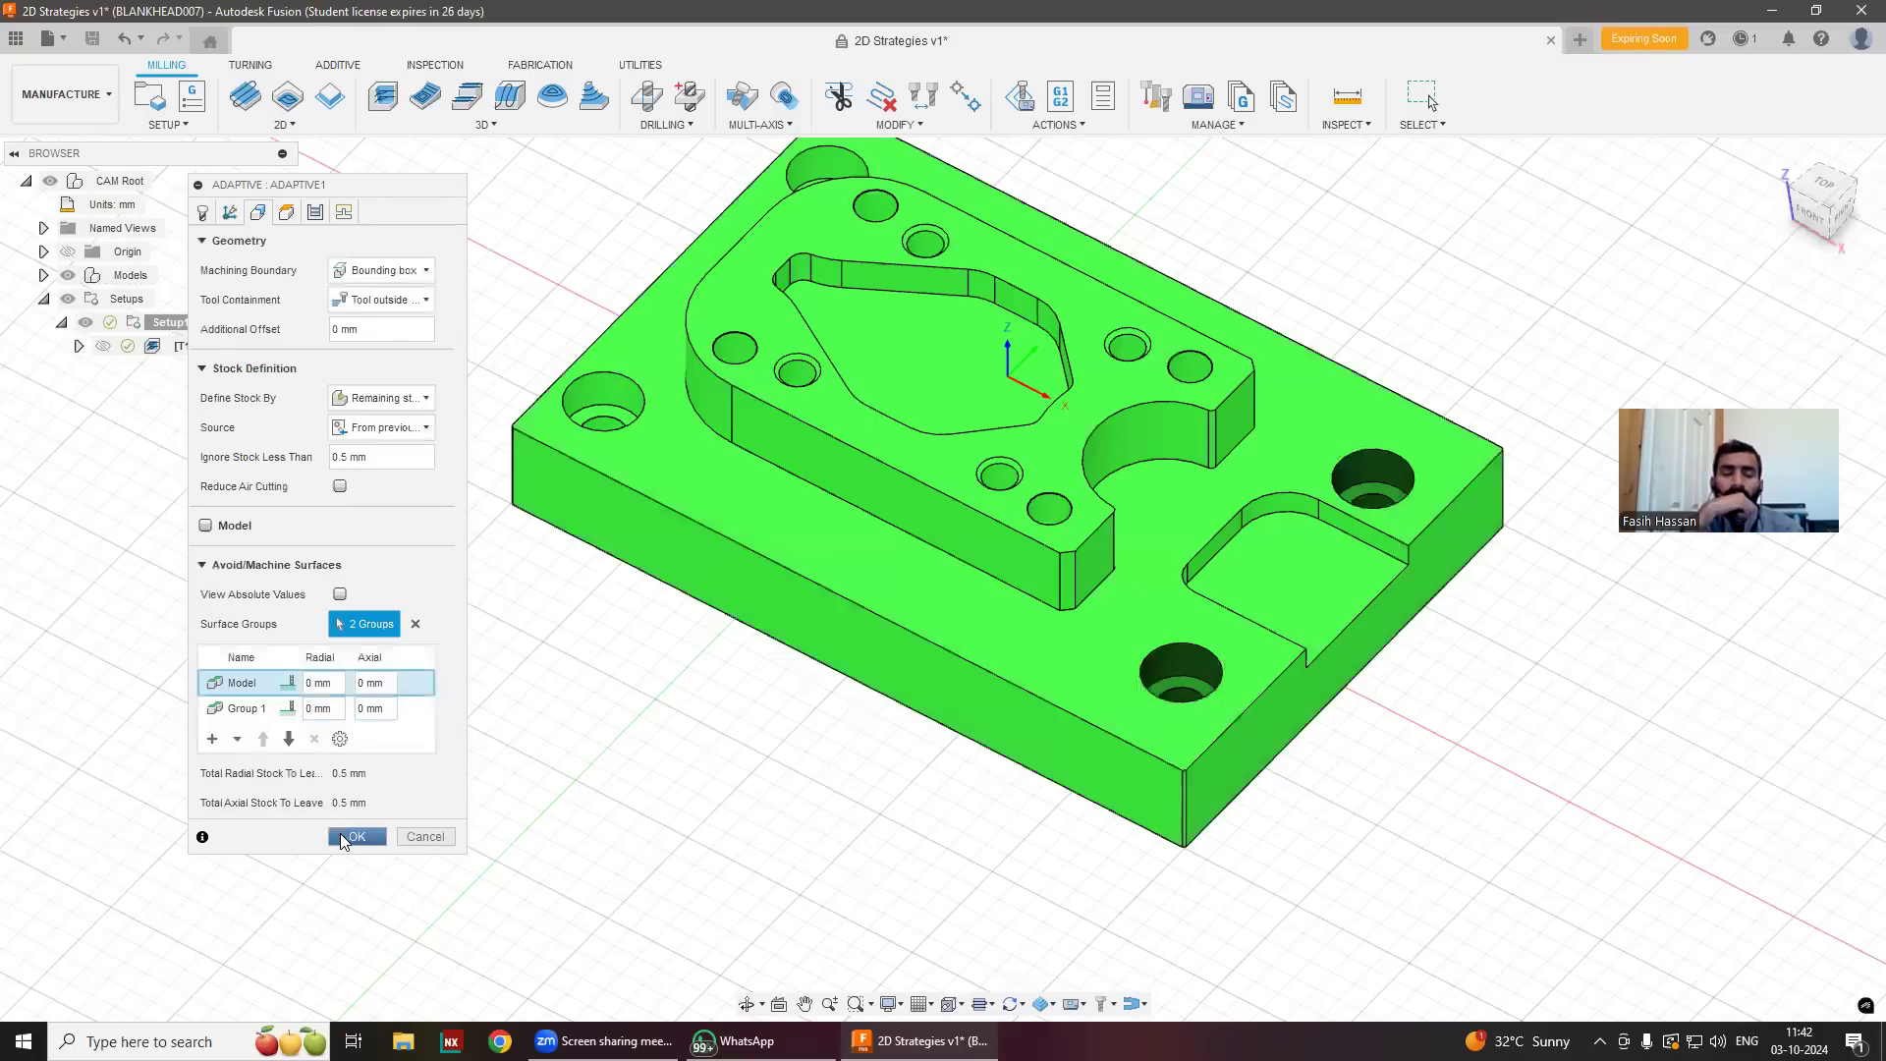
# Accept Adaptive1's geometry settings, regenerate its toolpath and inspect it around the corner holes and the open pocket.
pyautogui.click(346, 836)
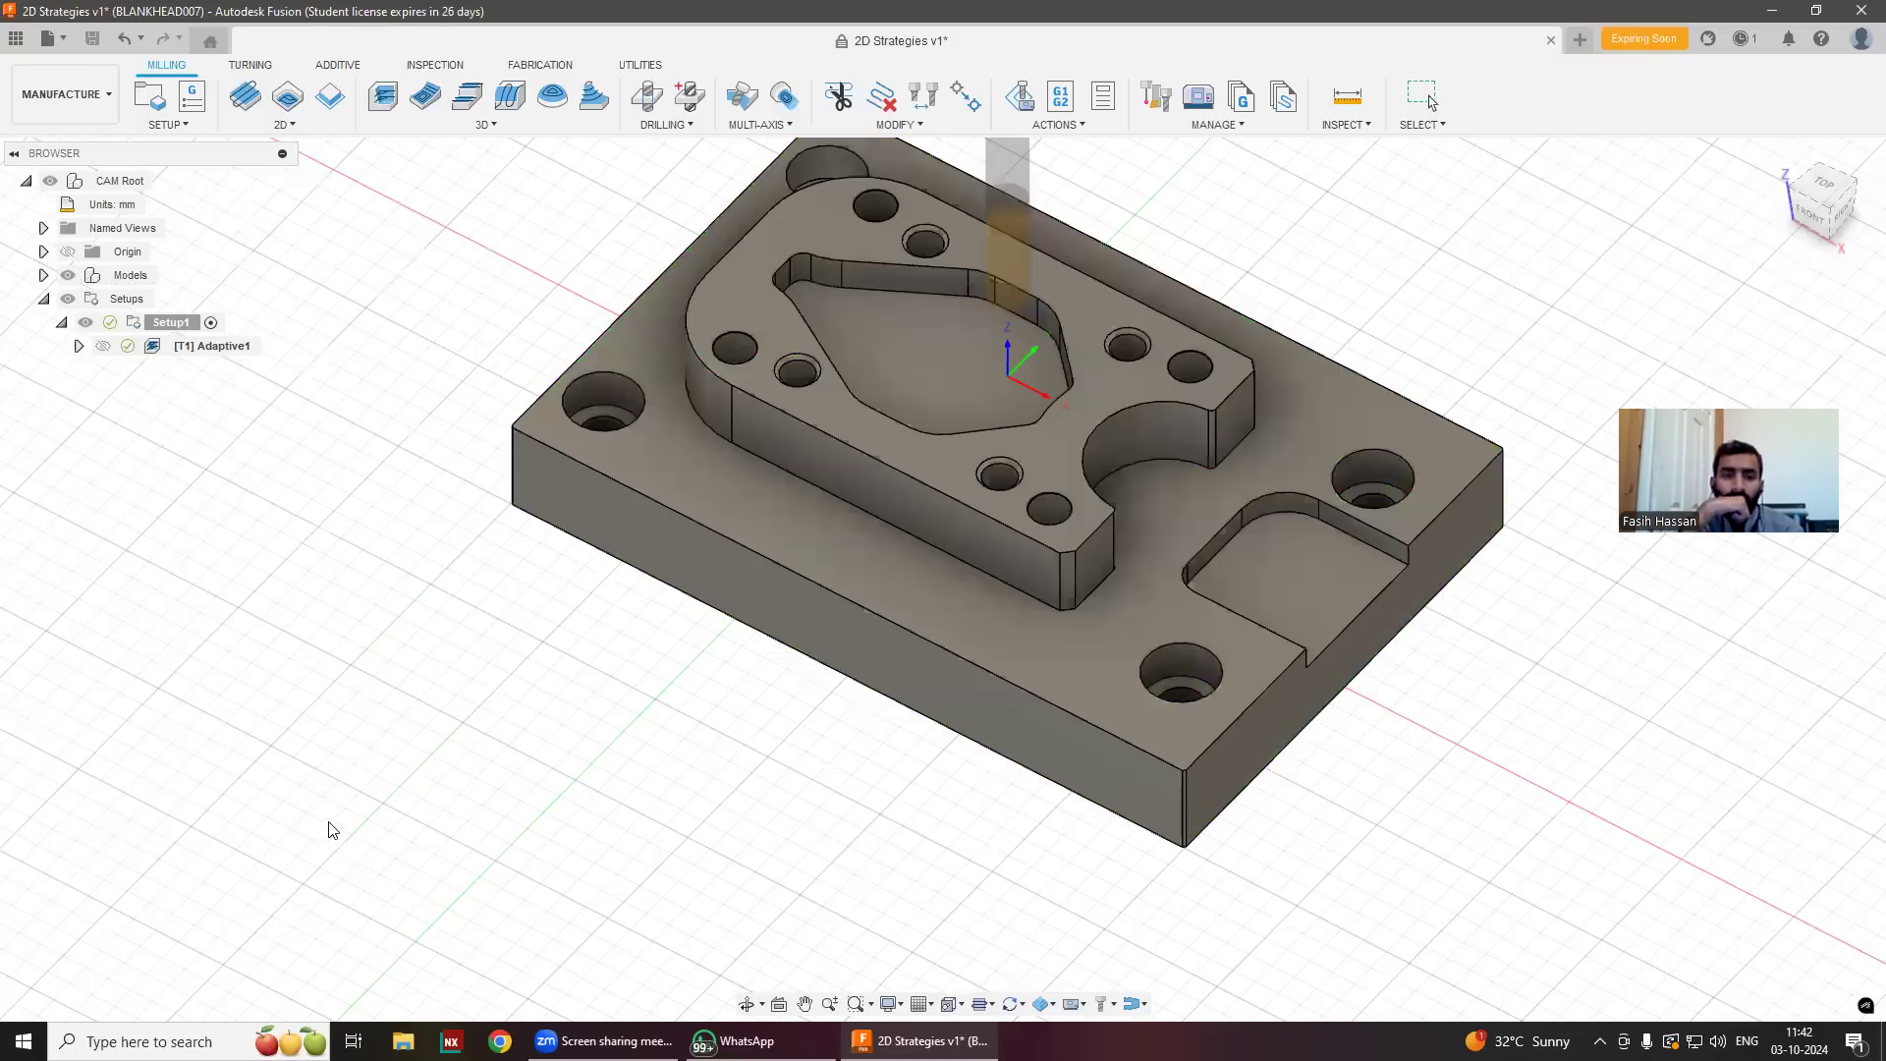
pyautogui.rightClick(190, 351)
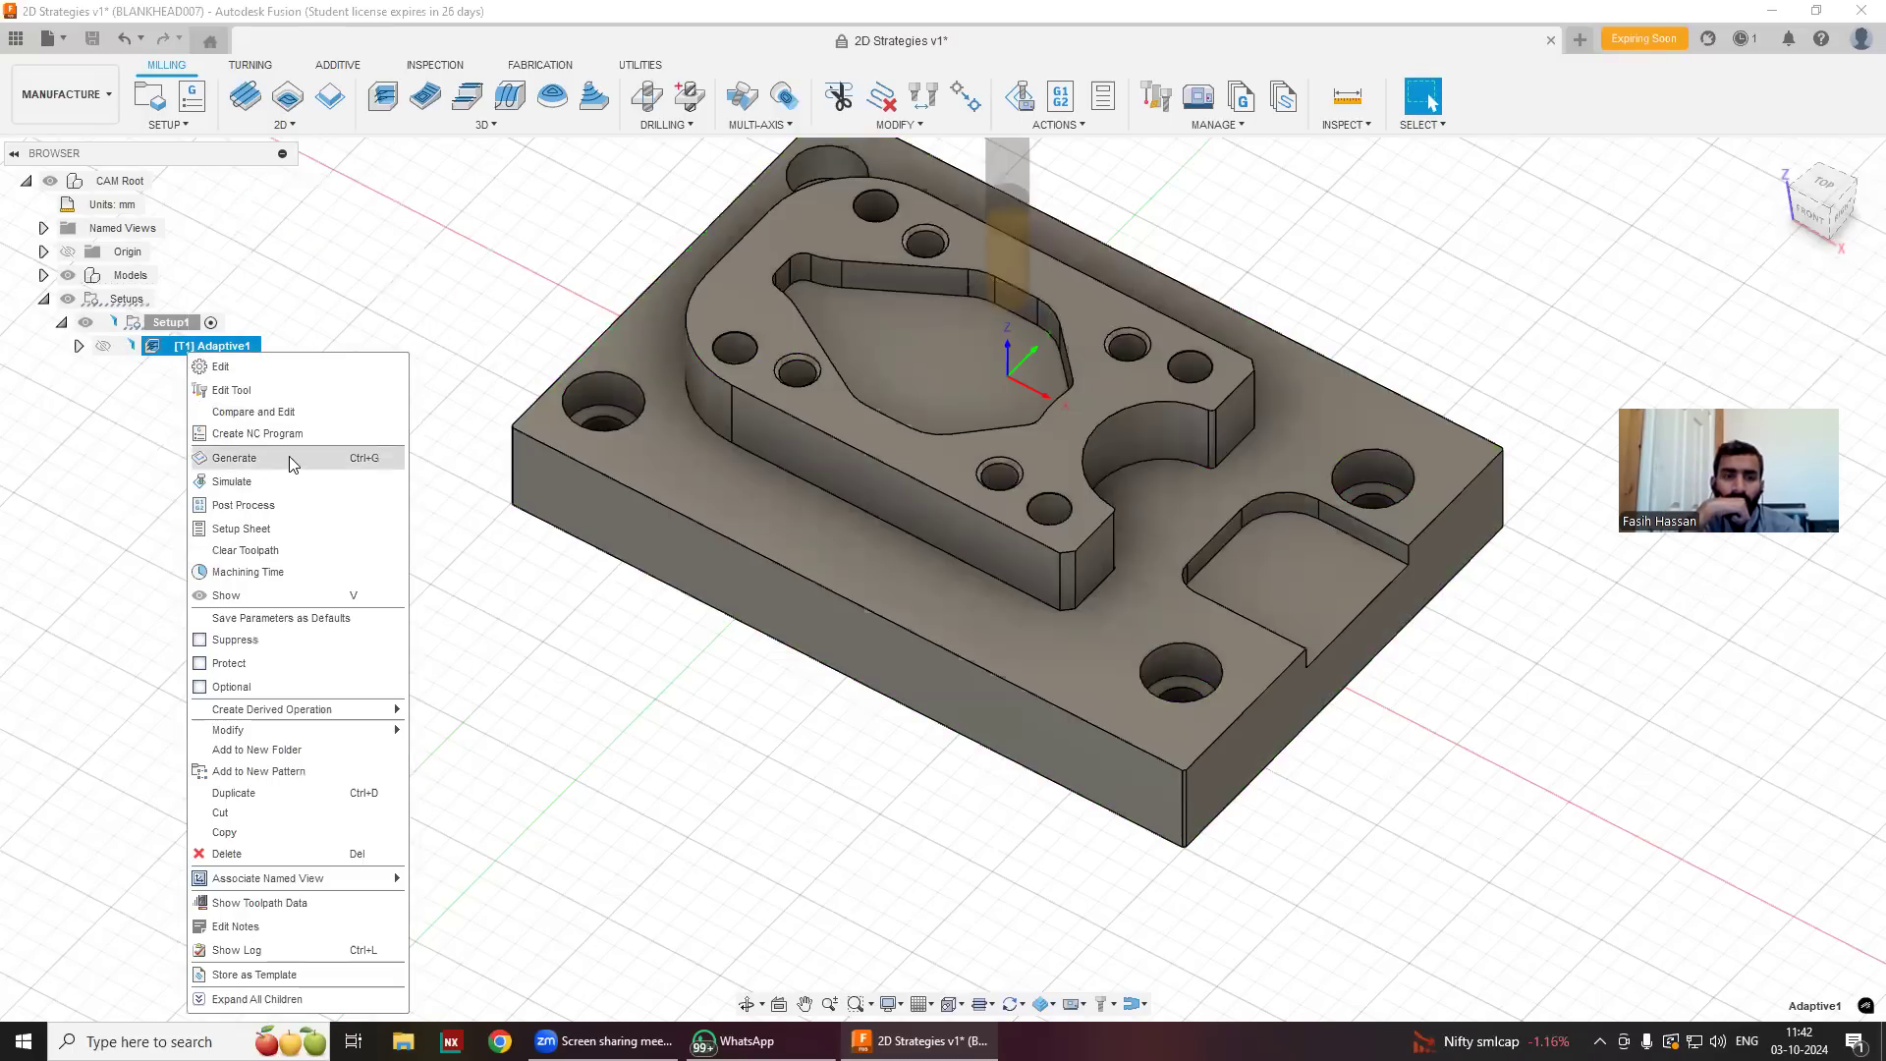
pyautogui.click(289, 456)
pyautogui.rightClick(202, 346)
pyautogui.click(248, 457)
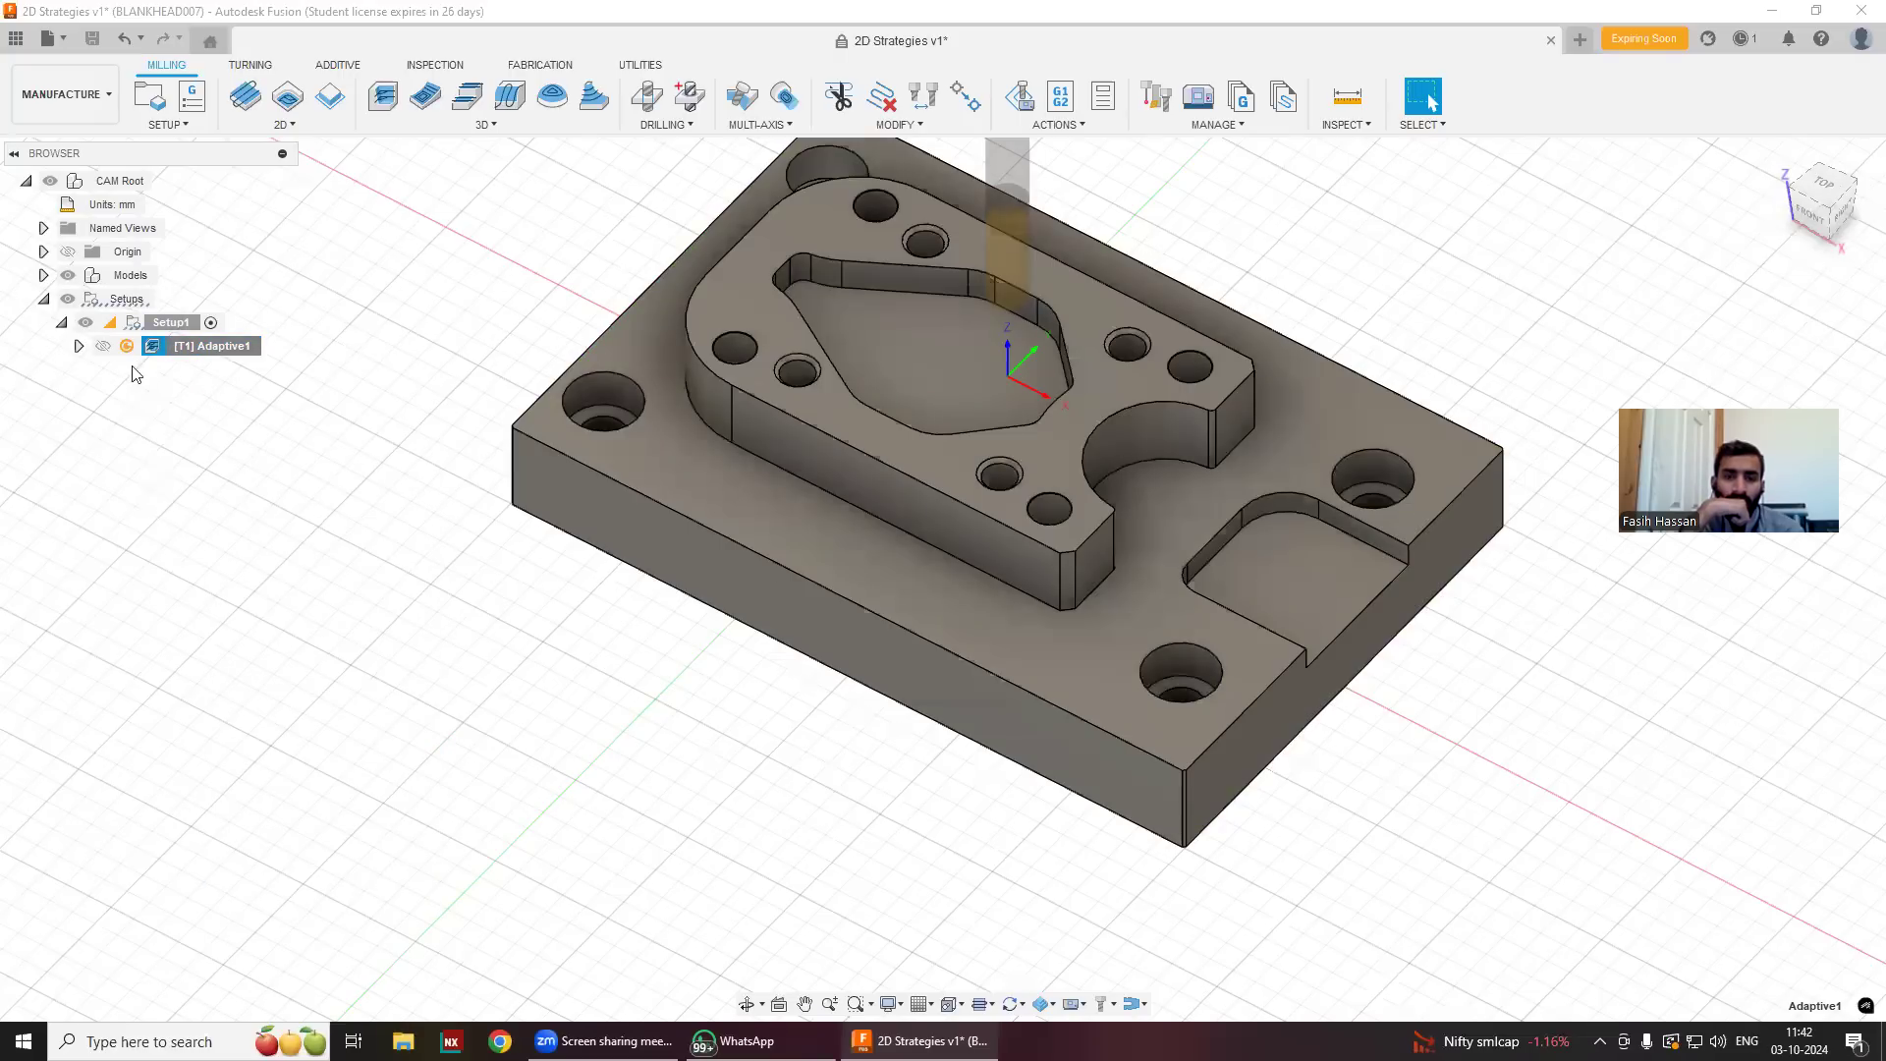
pyautogui.moveTo(128, 347)
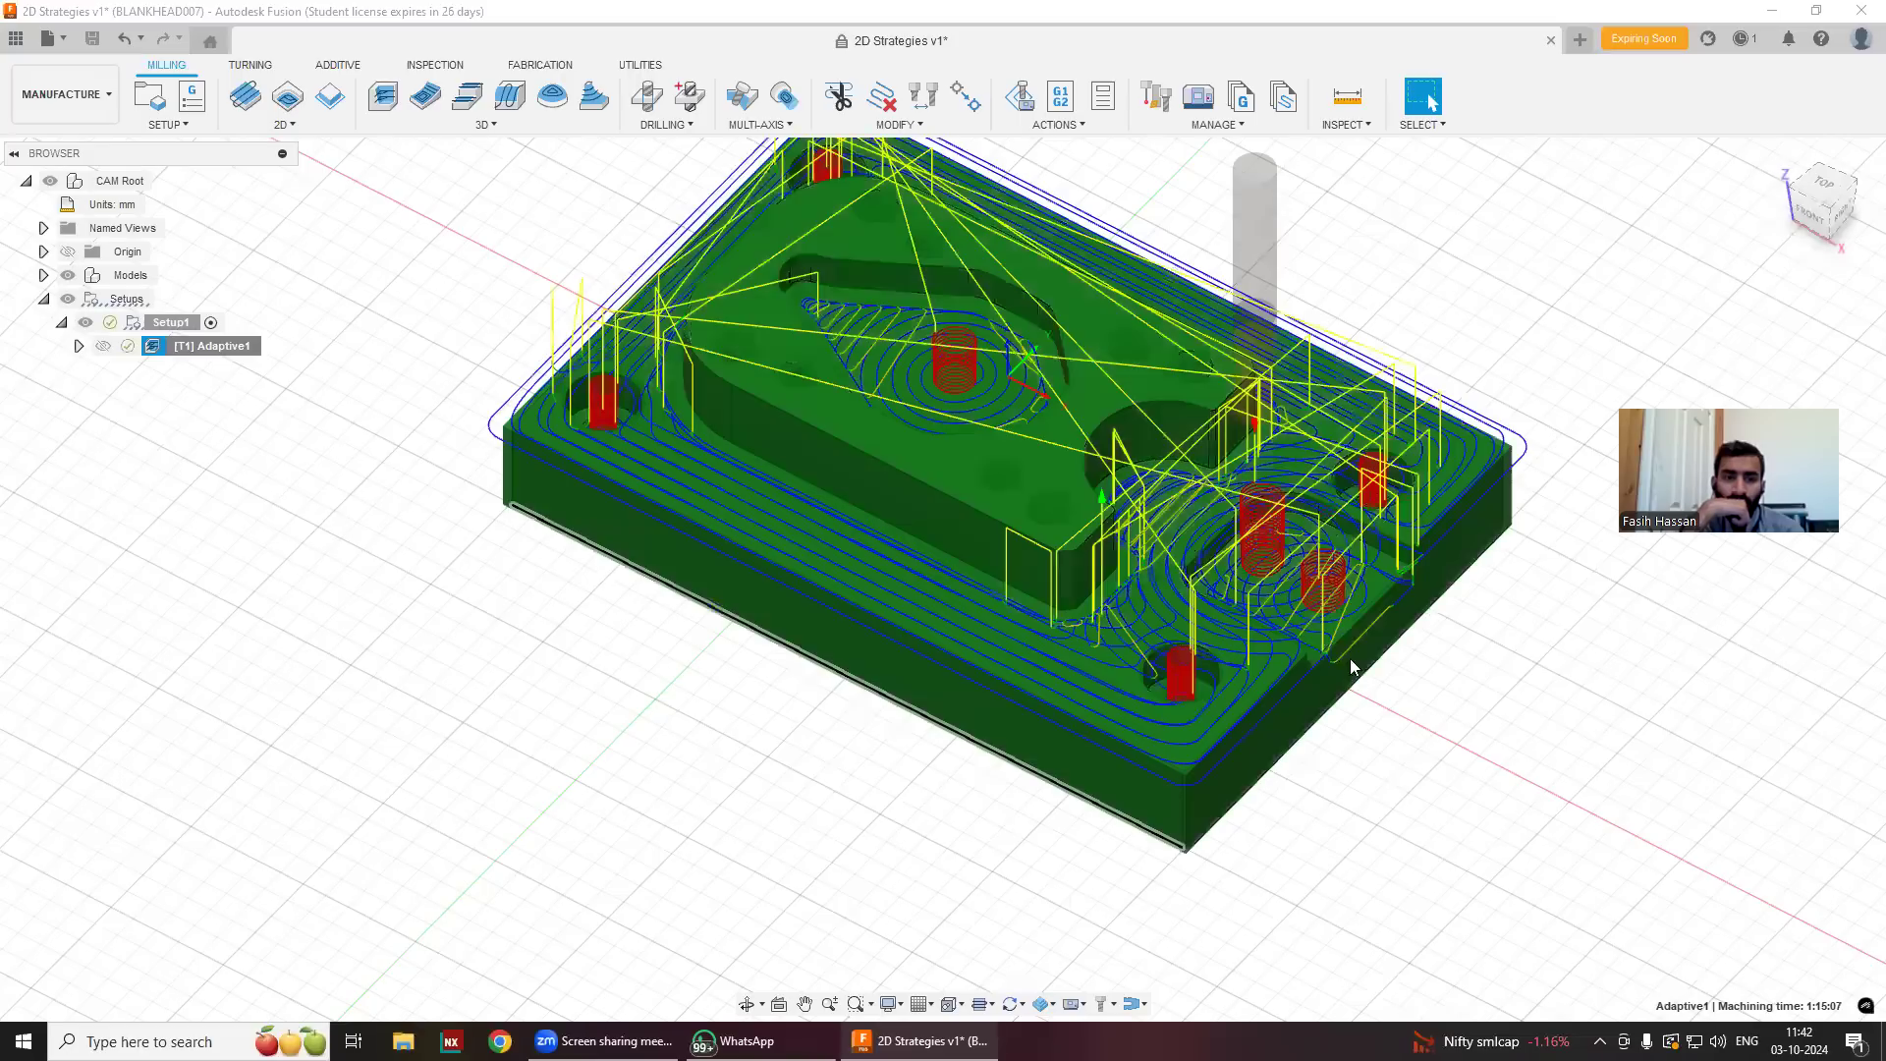
pyautogui.scroll(3, 1198, 605)
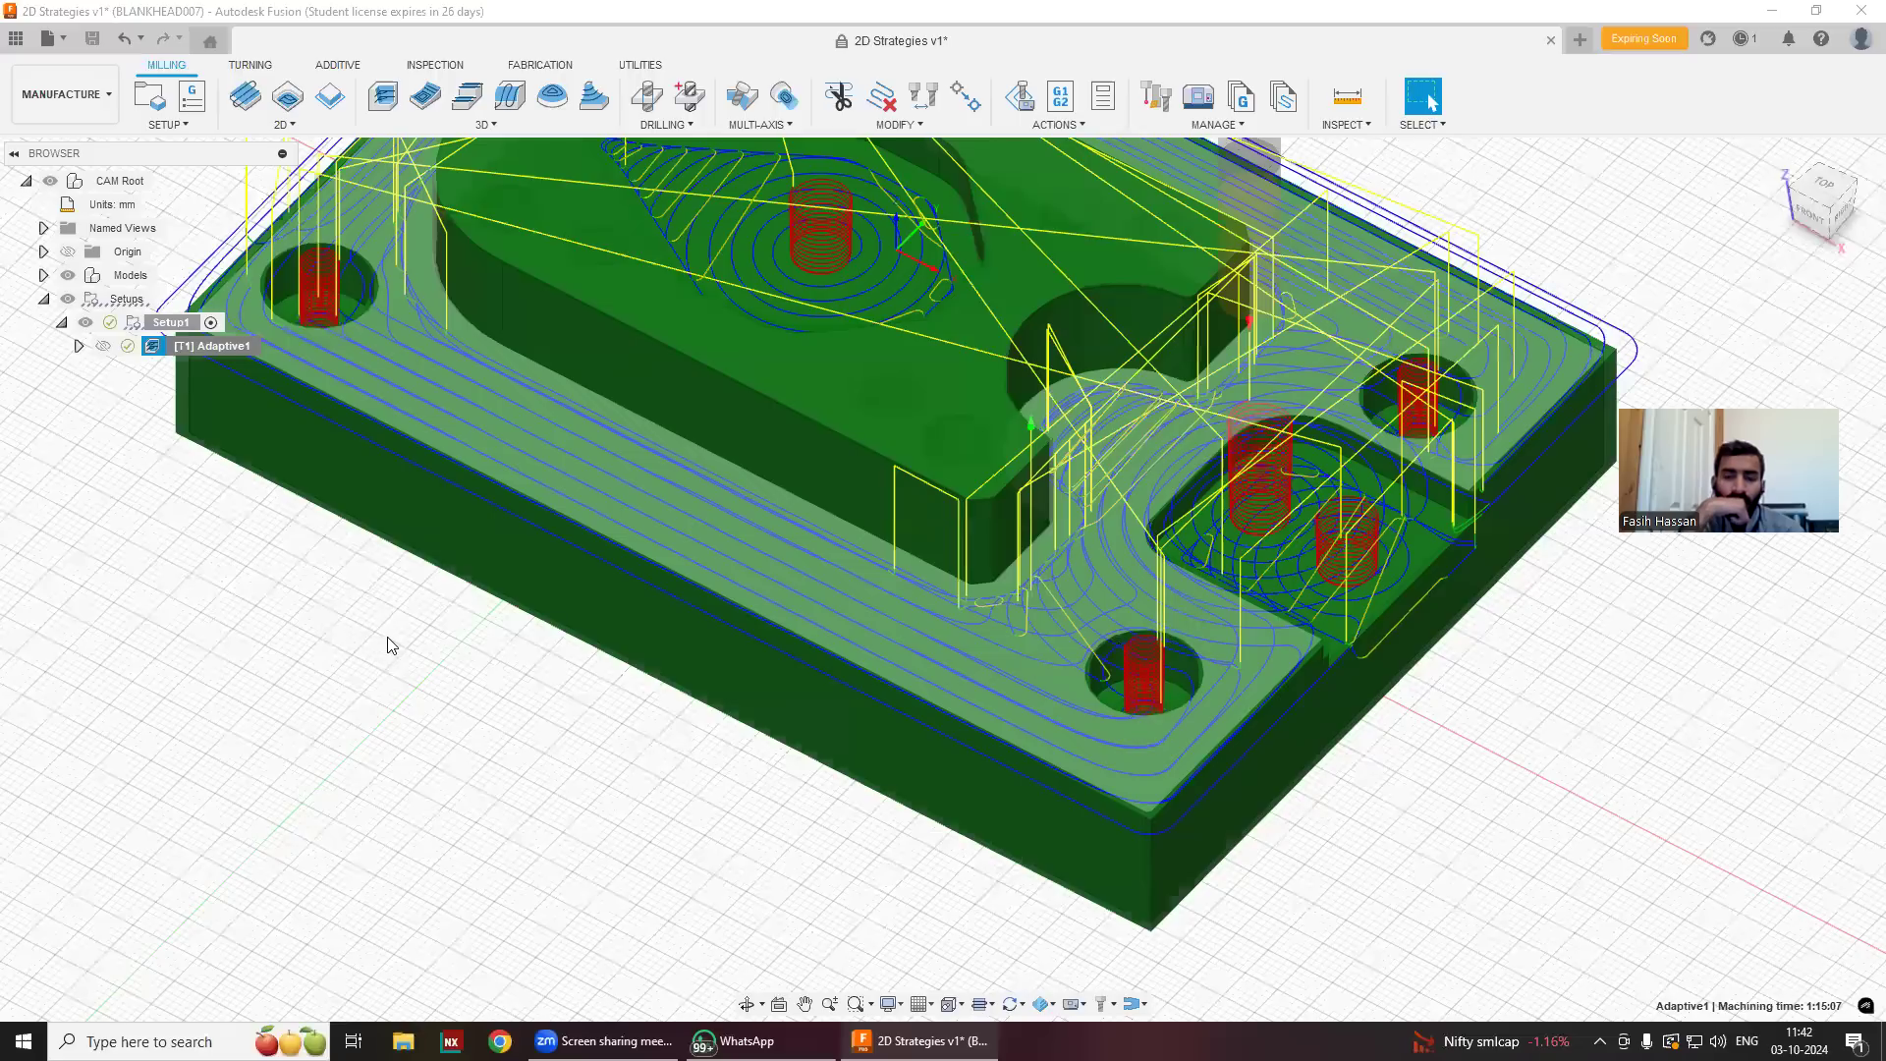
# Reopen Adaptive1's geometry settings and delete the surface group Group 1 from the Avoid/Machine Surfaces.
pyautogui.doubleClick(210, 346)
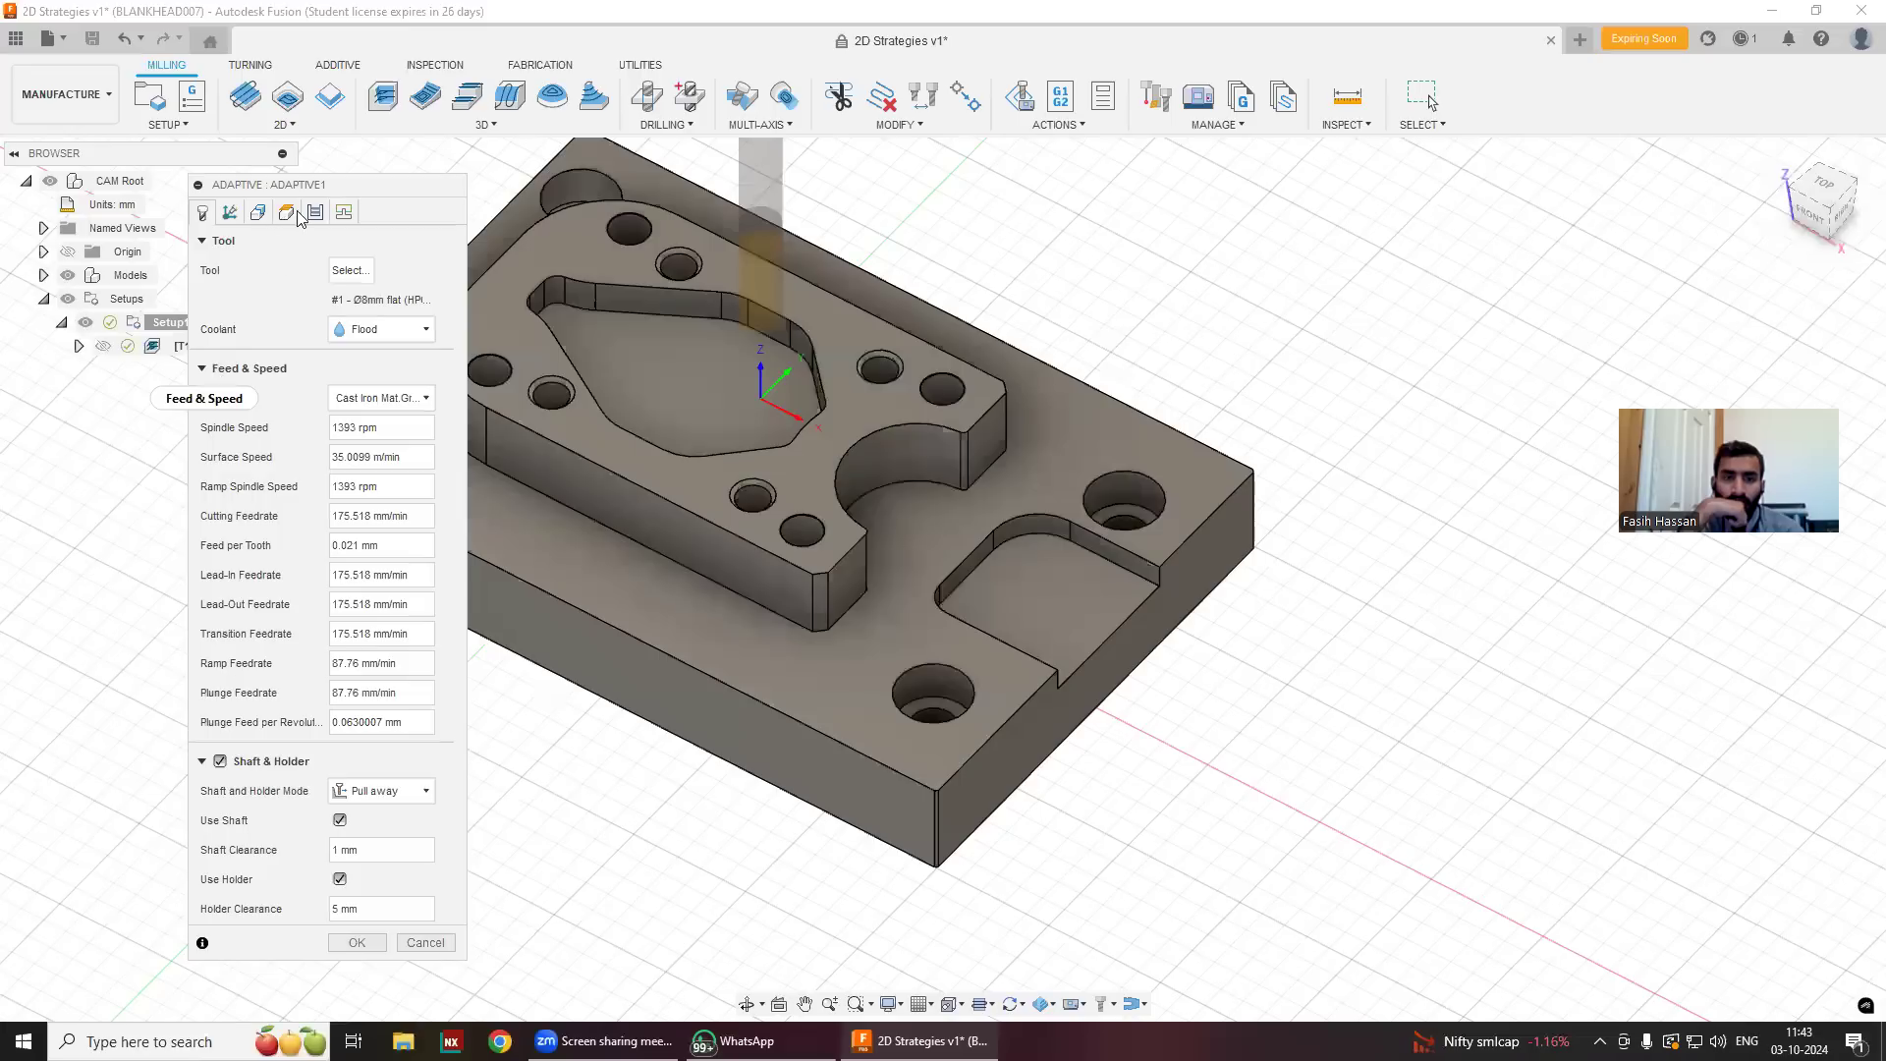
pyautogui.click(257, 211)
pyautogui.click(246, 707)
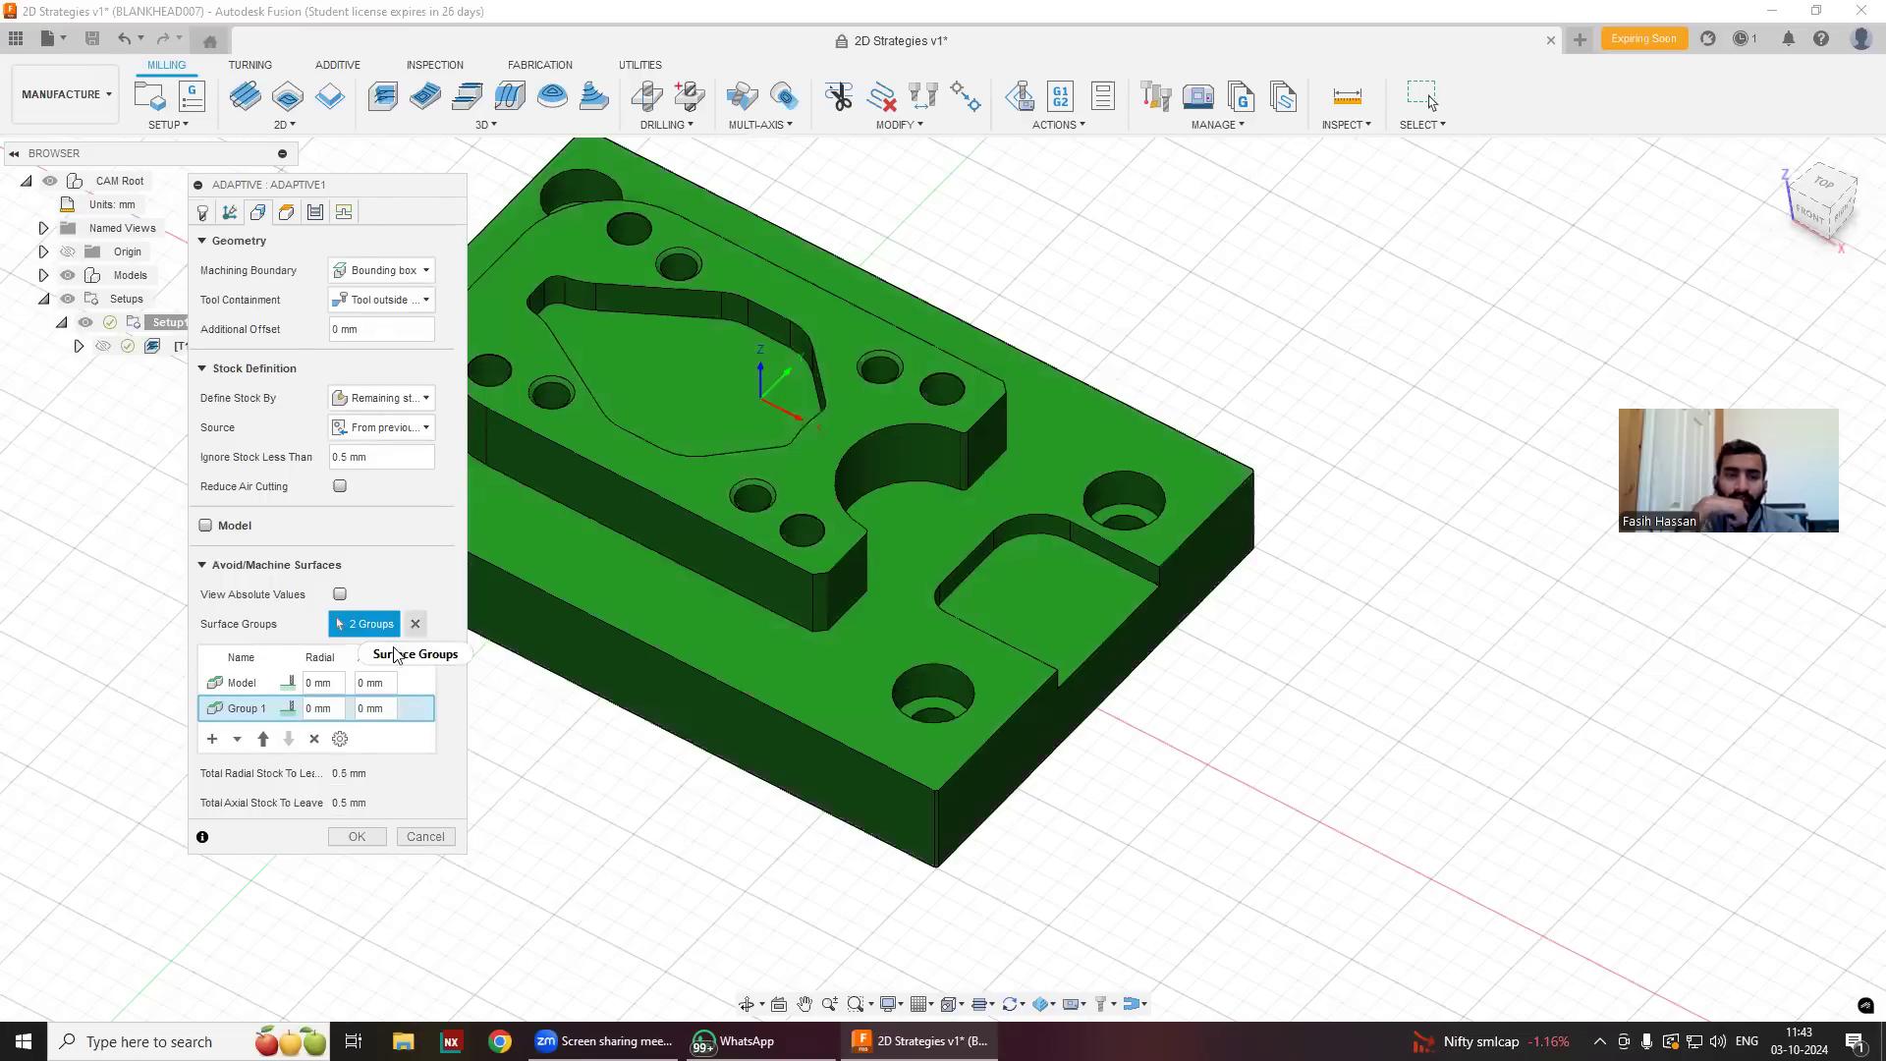
pyautogui.click(314, 739)
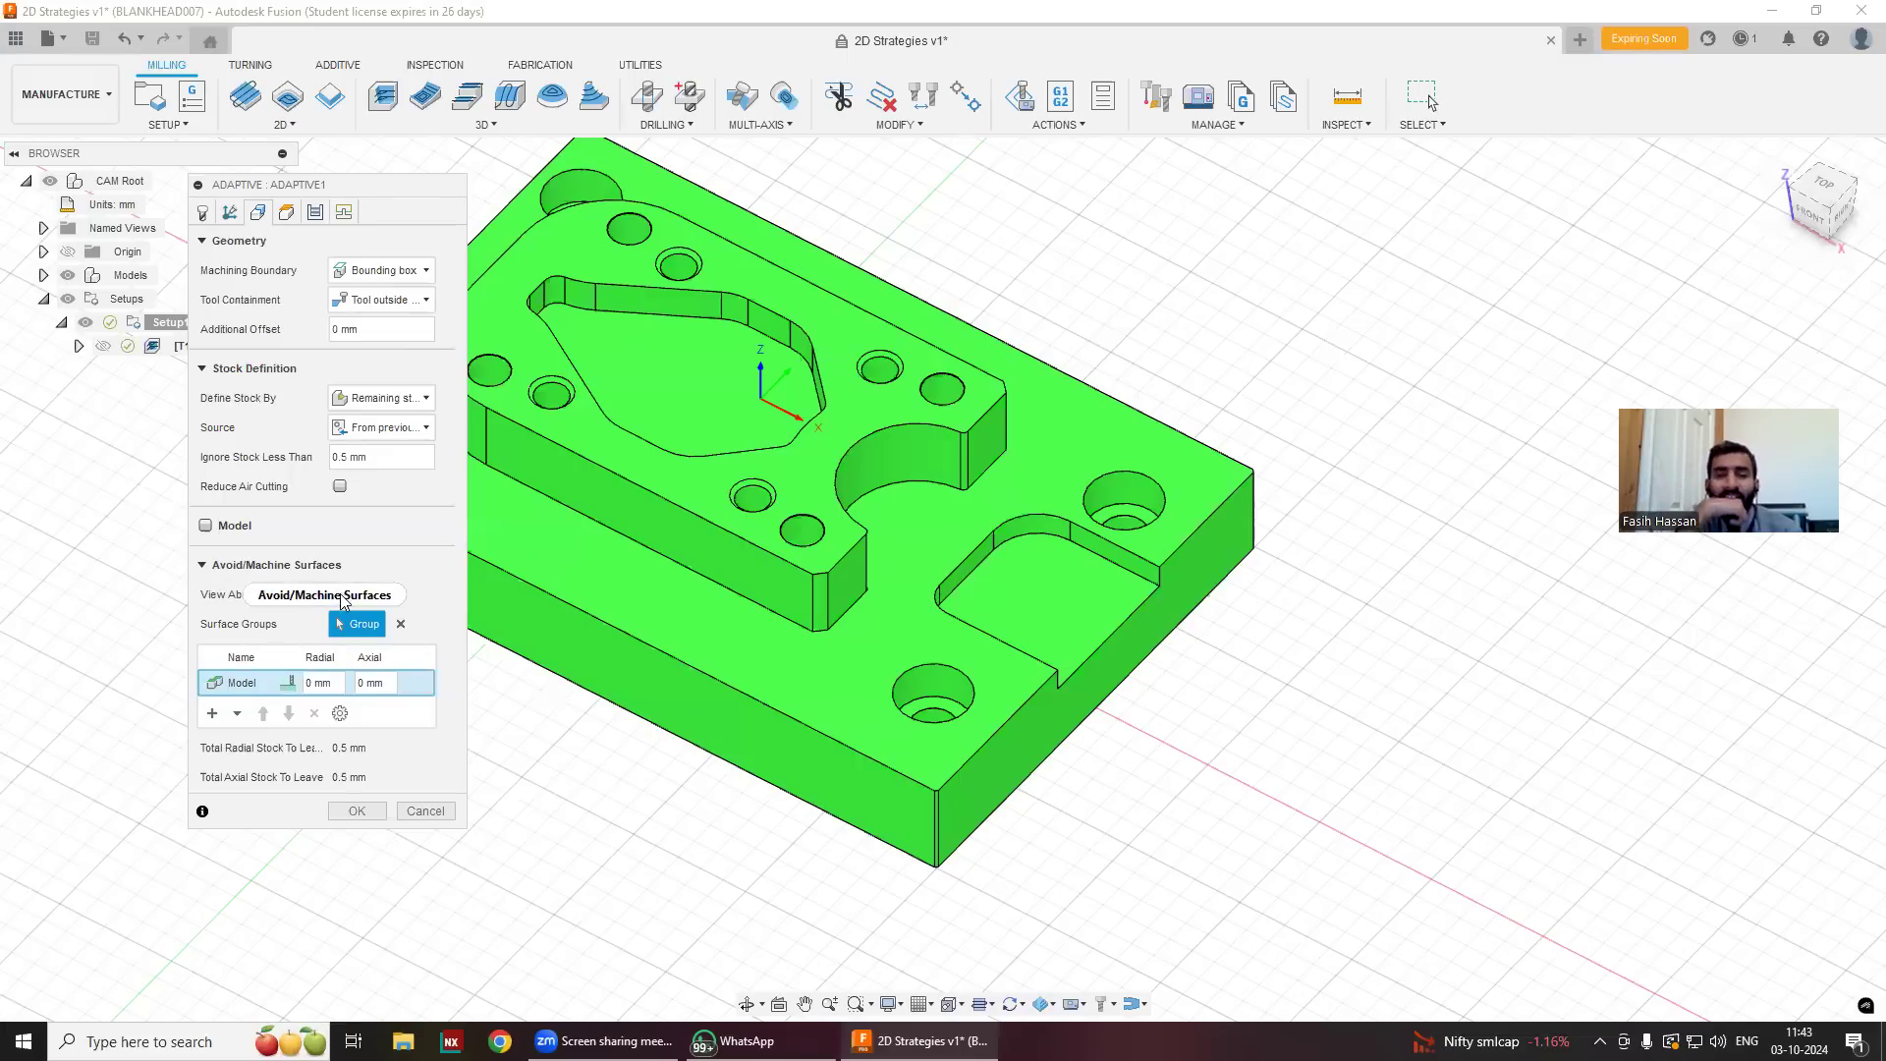
# Add an Avoid surface group with the seven faces of the two counterbored holes beside the open pocket, with 0 mm radial and axial clearance.
pyautogui.click(338, 596)
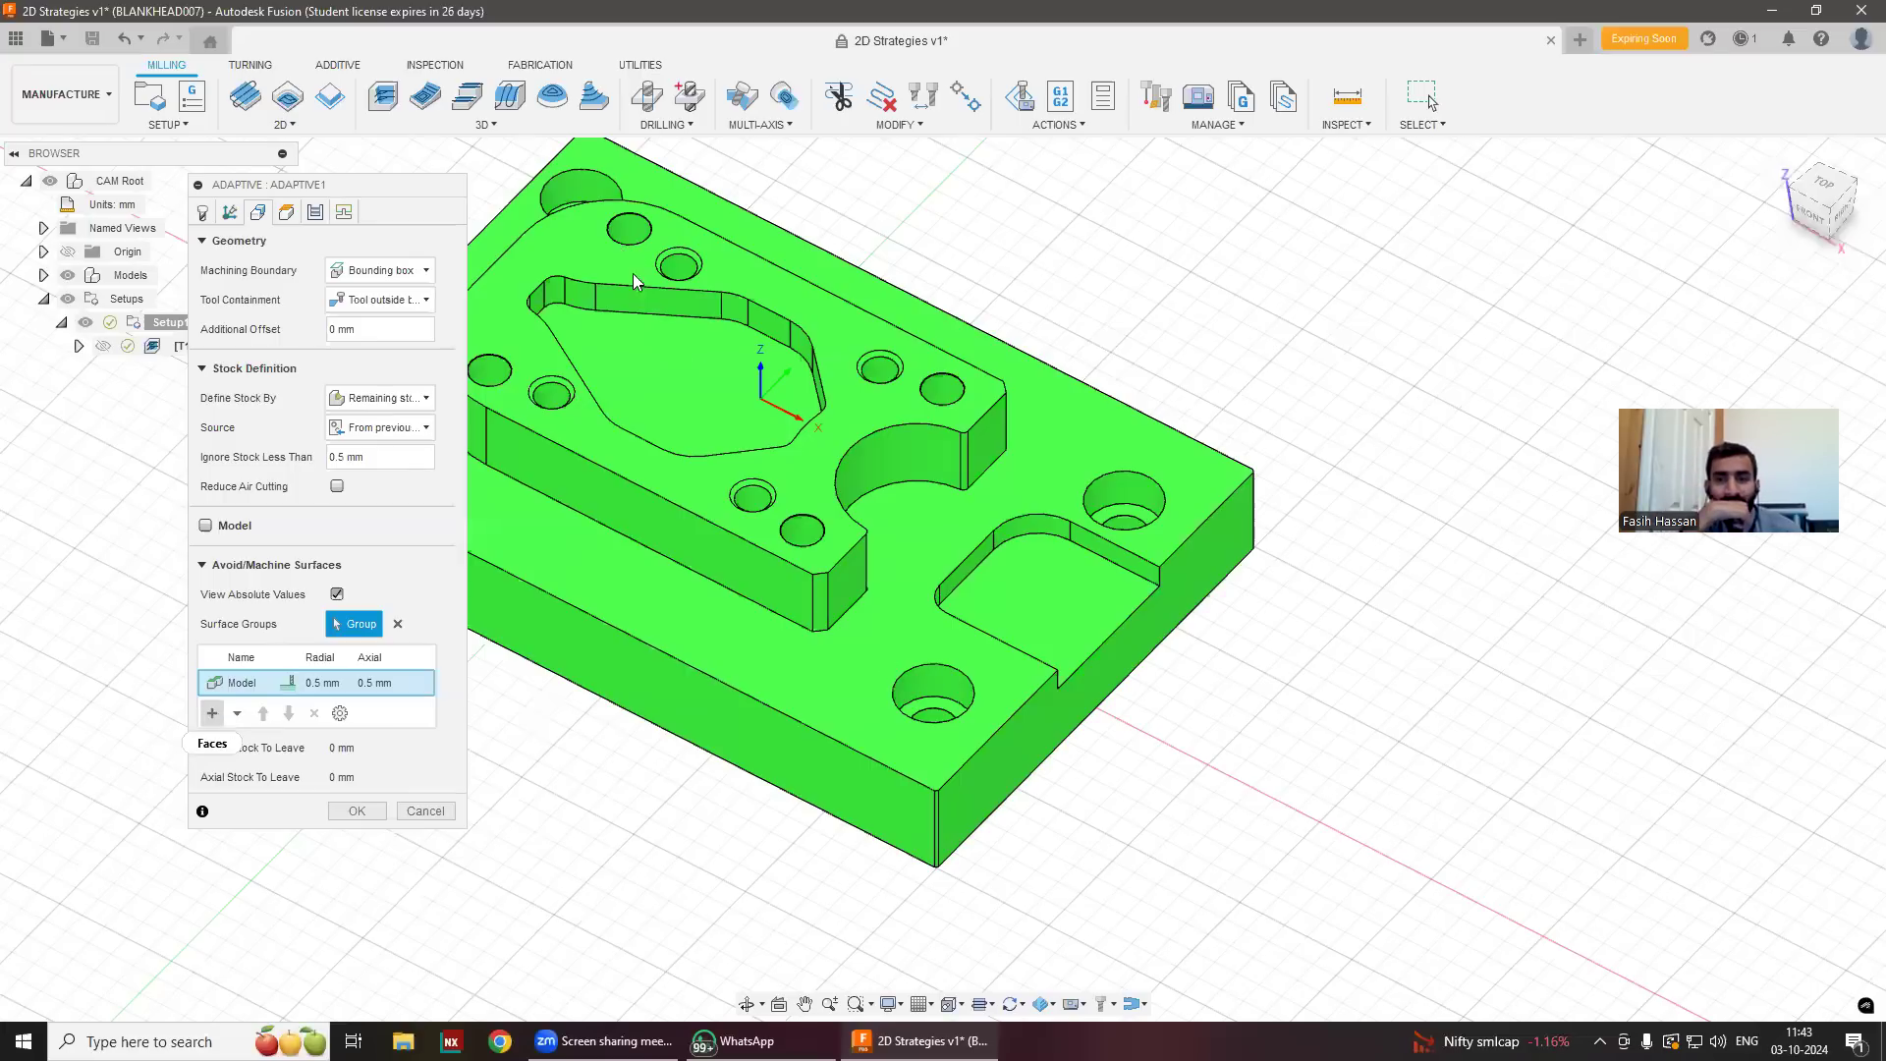
pyautogui.click(953, 703)
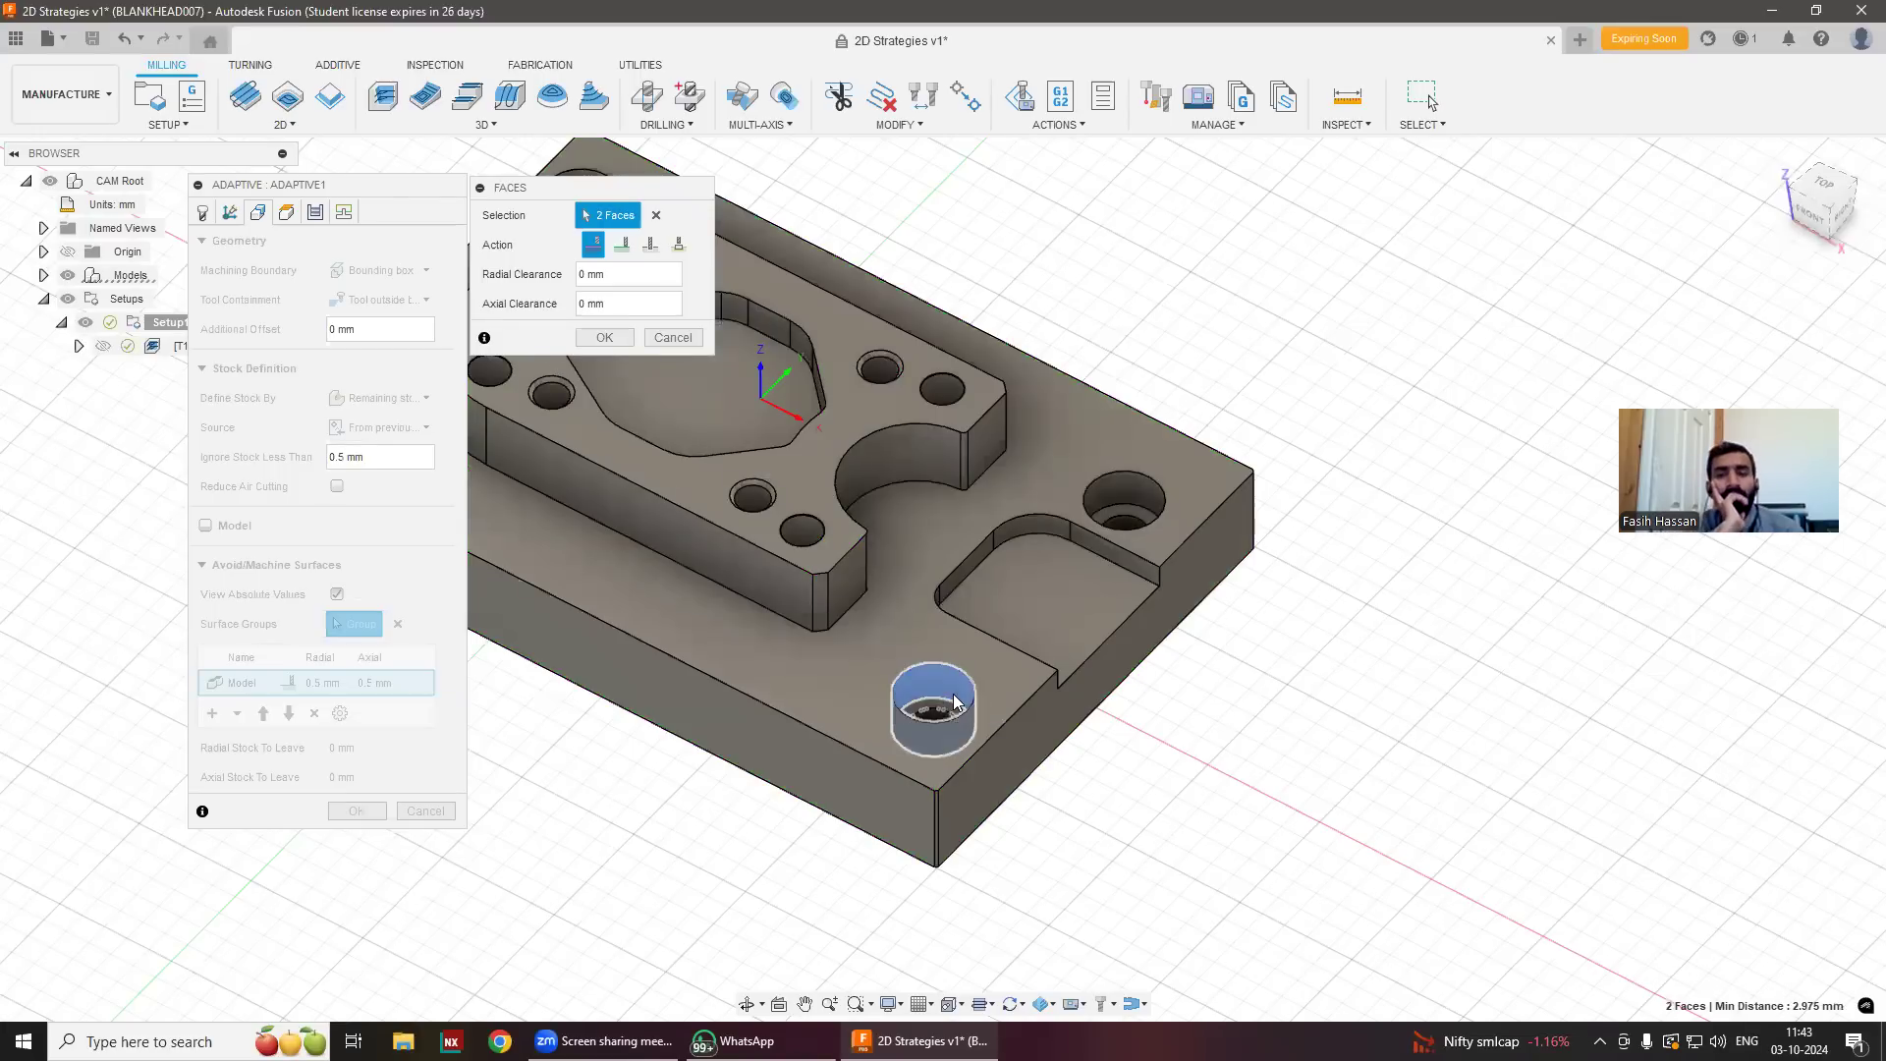
pyautogui.scroll(1, 953, 703)
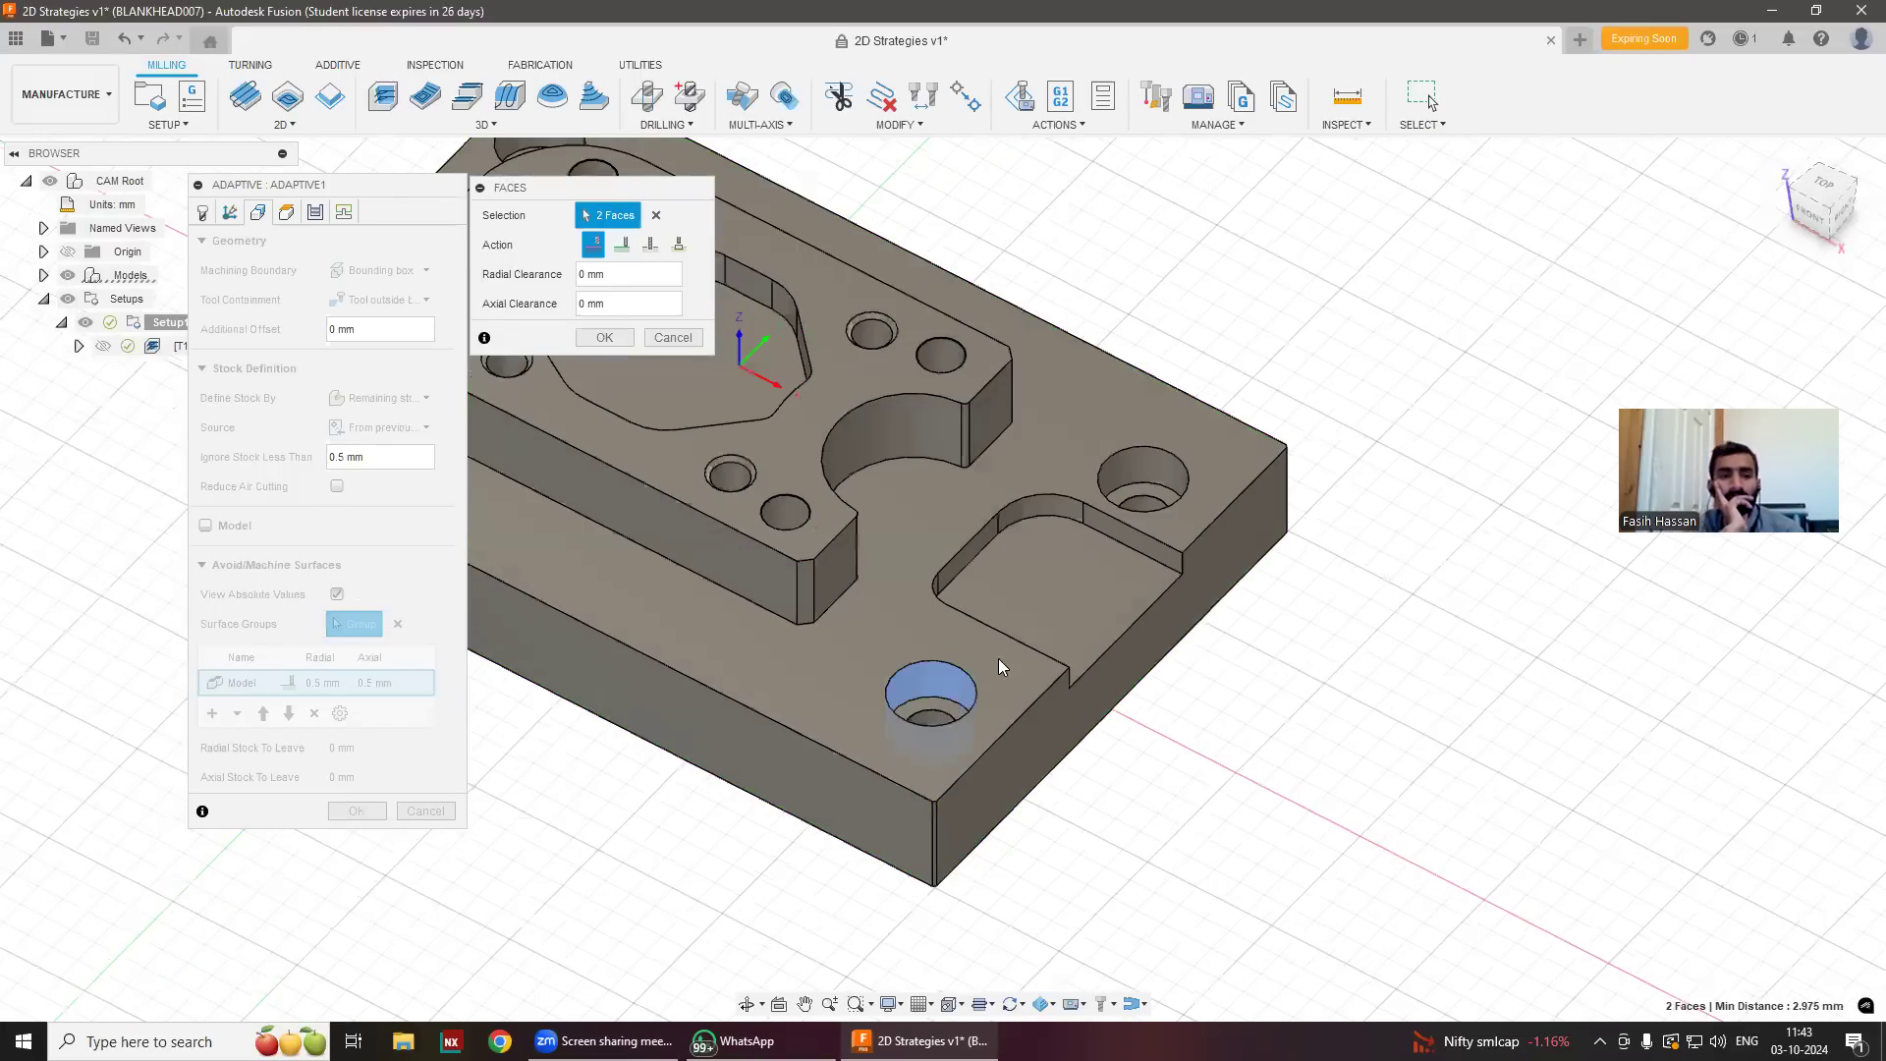
pyautogui.scroll(5, 1320, 284)
pyautogui.click(1322, 300)
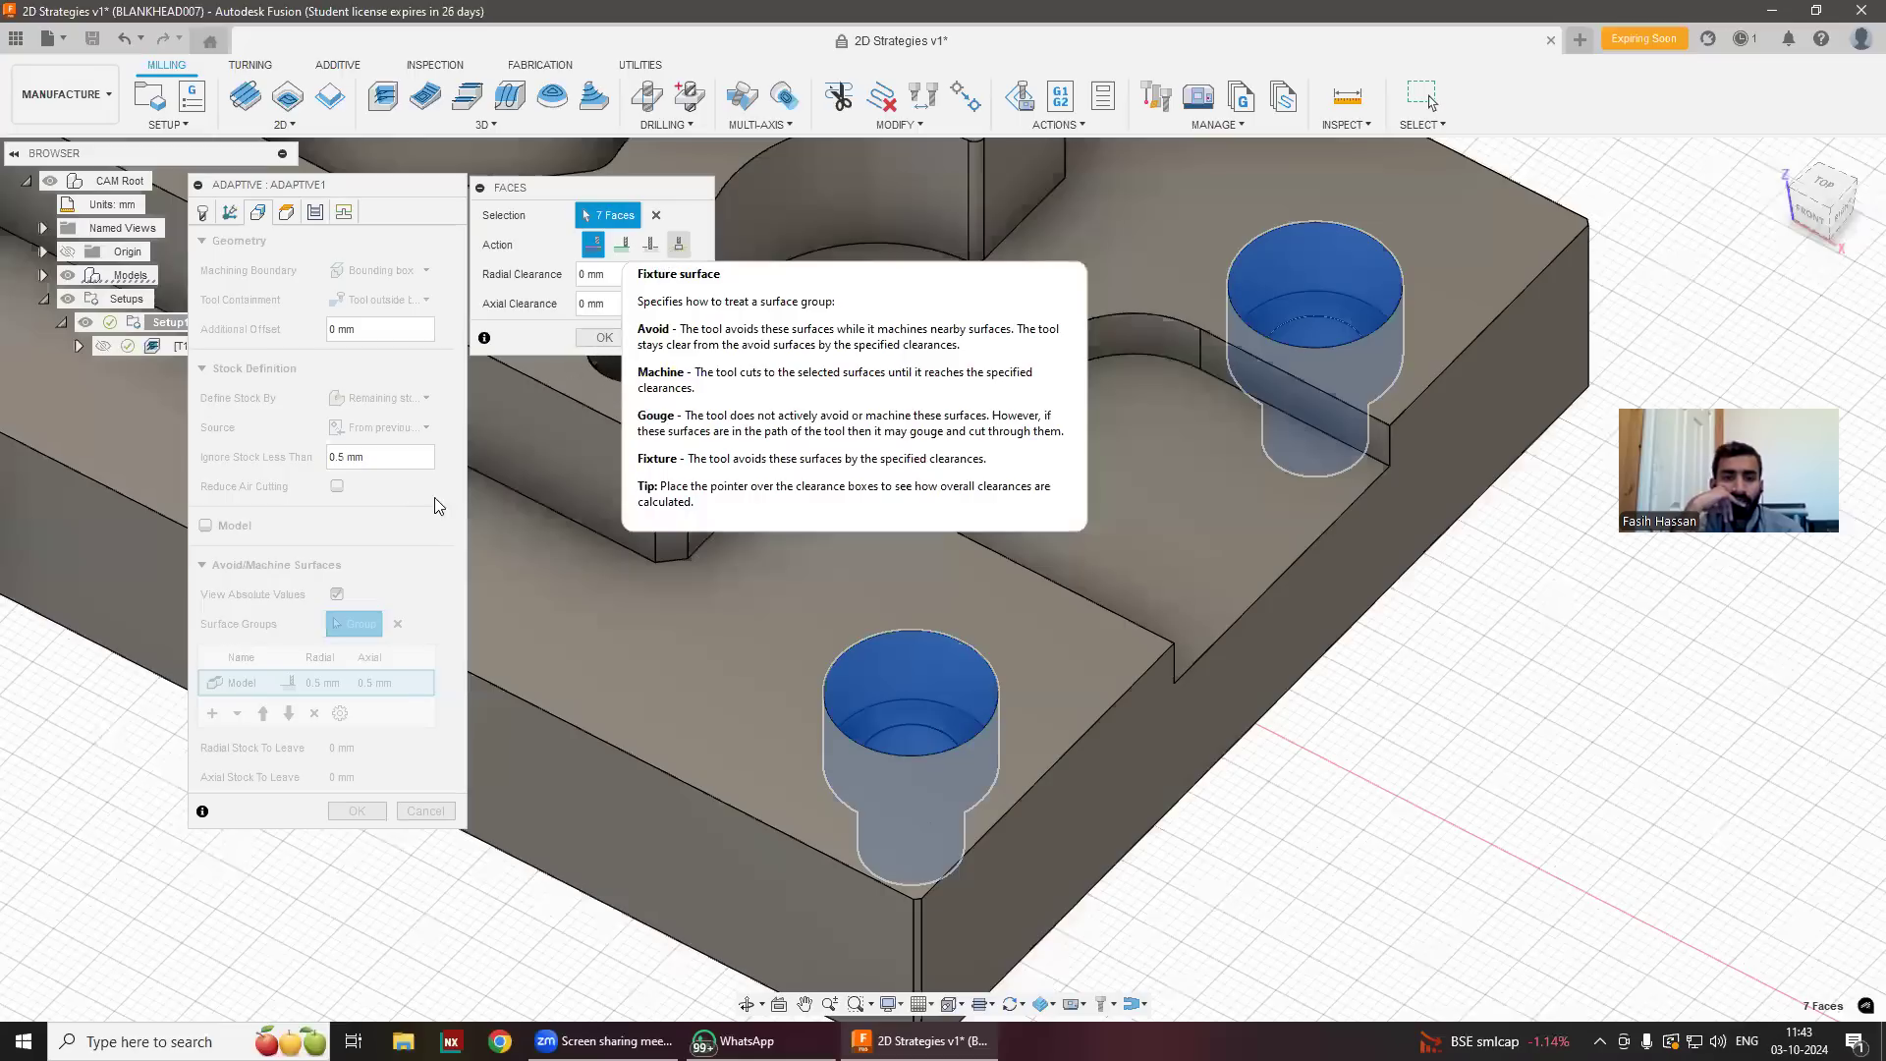
# Accept Adaptive1's geometry settings, regenerate the toolpath and inspect its plunges at the corner holes from several angles.
pyautogui.click(359, 811)
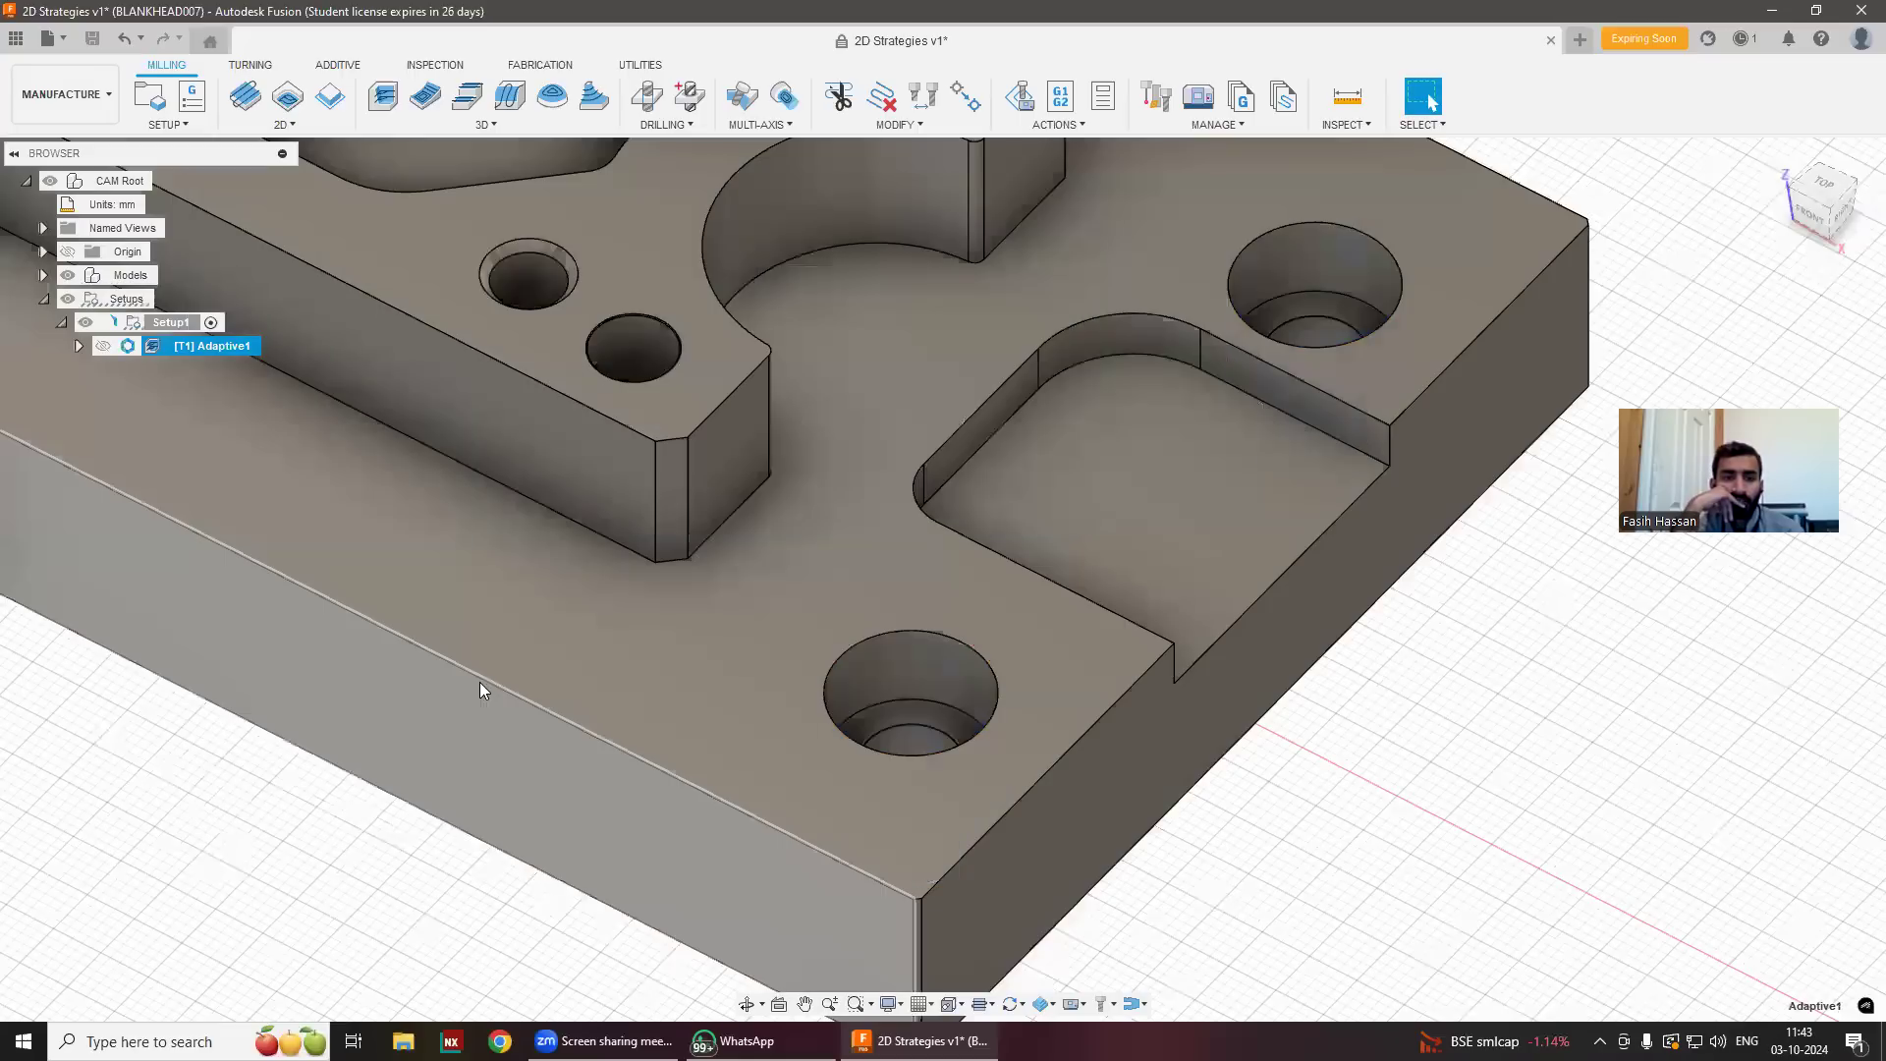
pyautogui.scroll(-4, 524, 639)
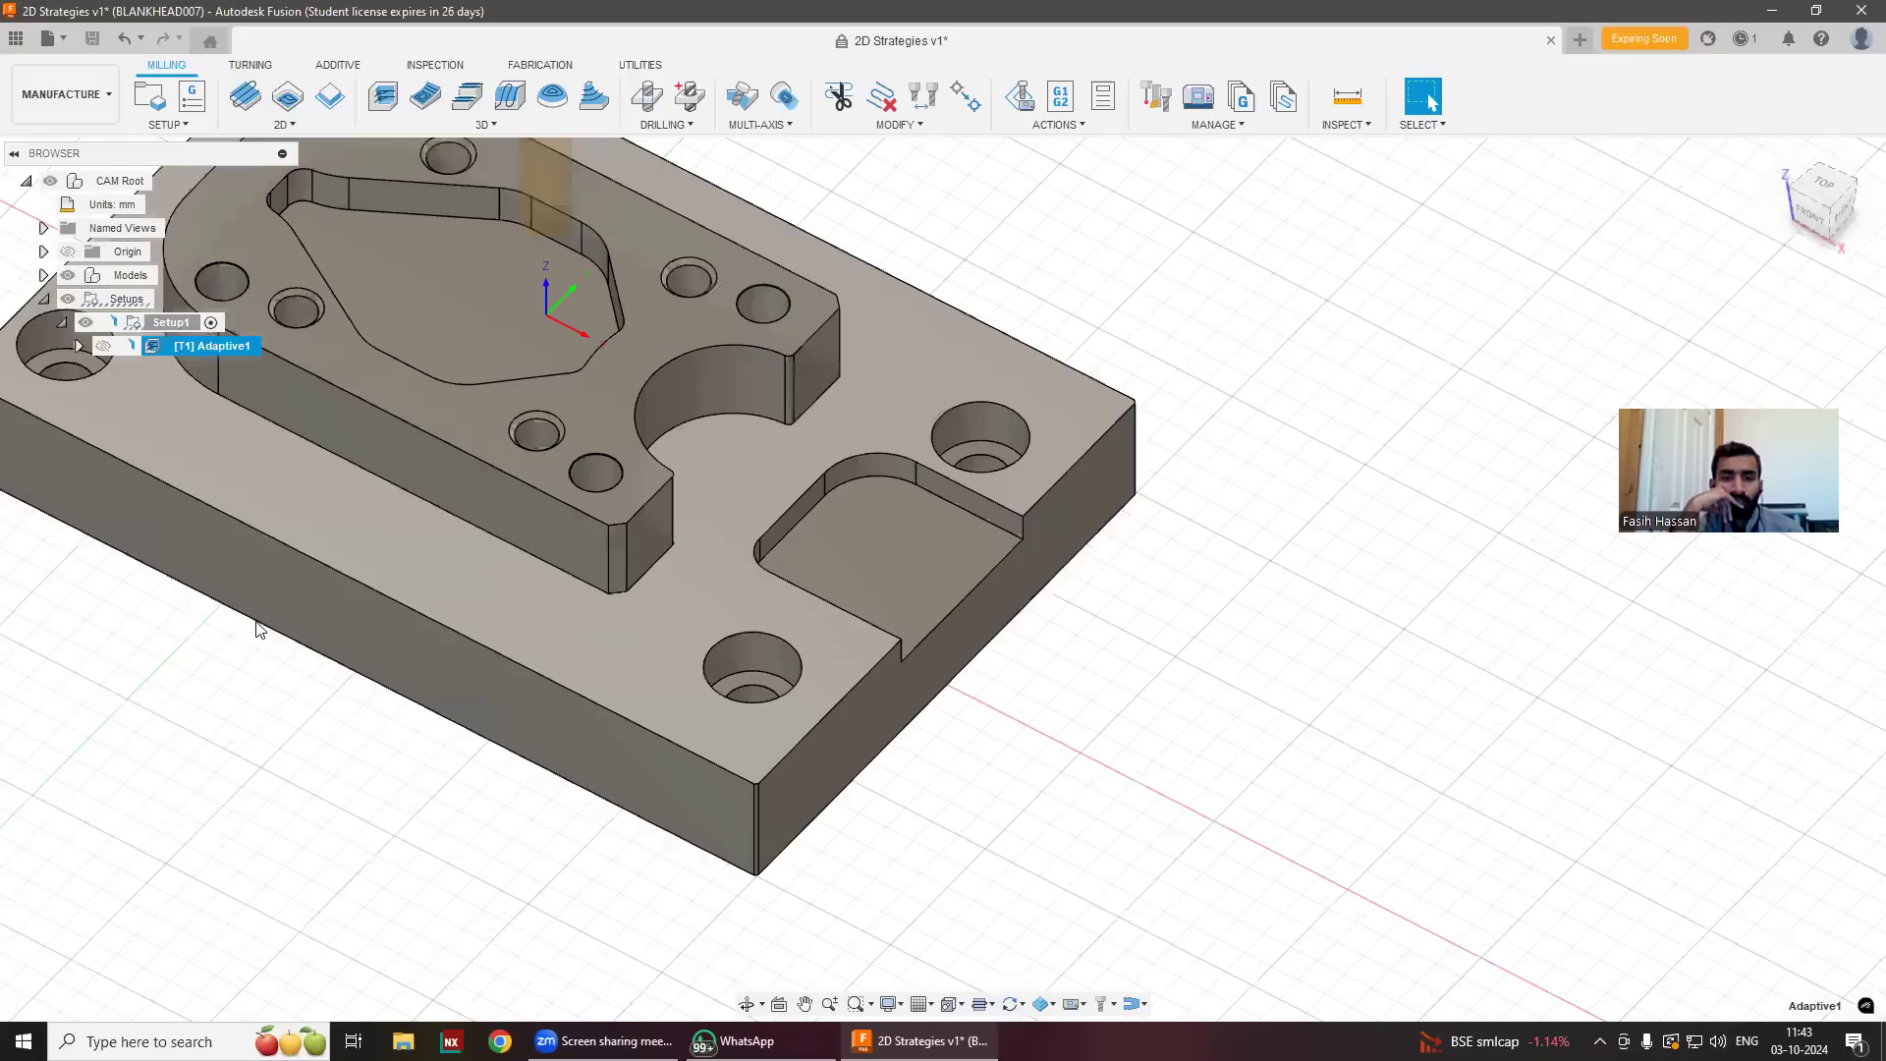
pyautogui.scroll(-5, 244, 530)
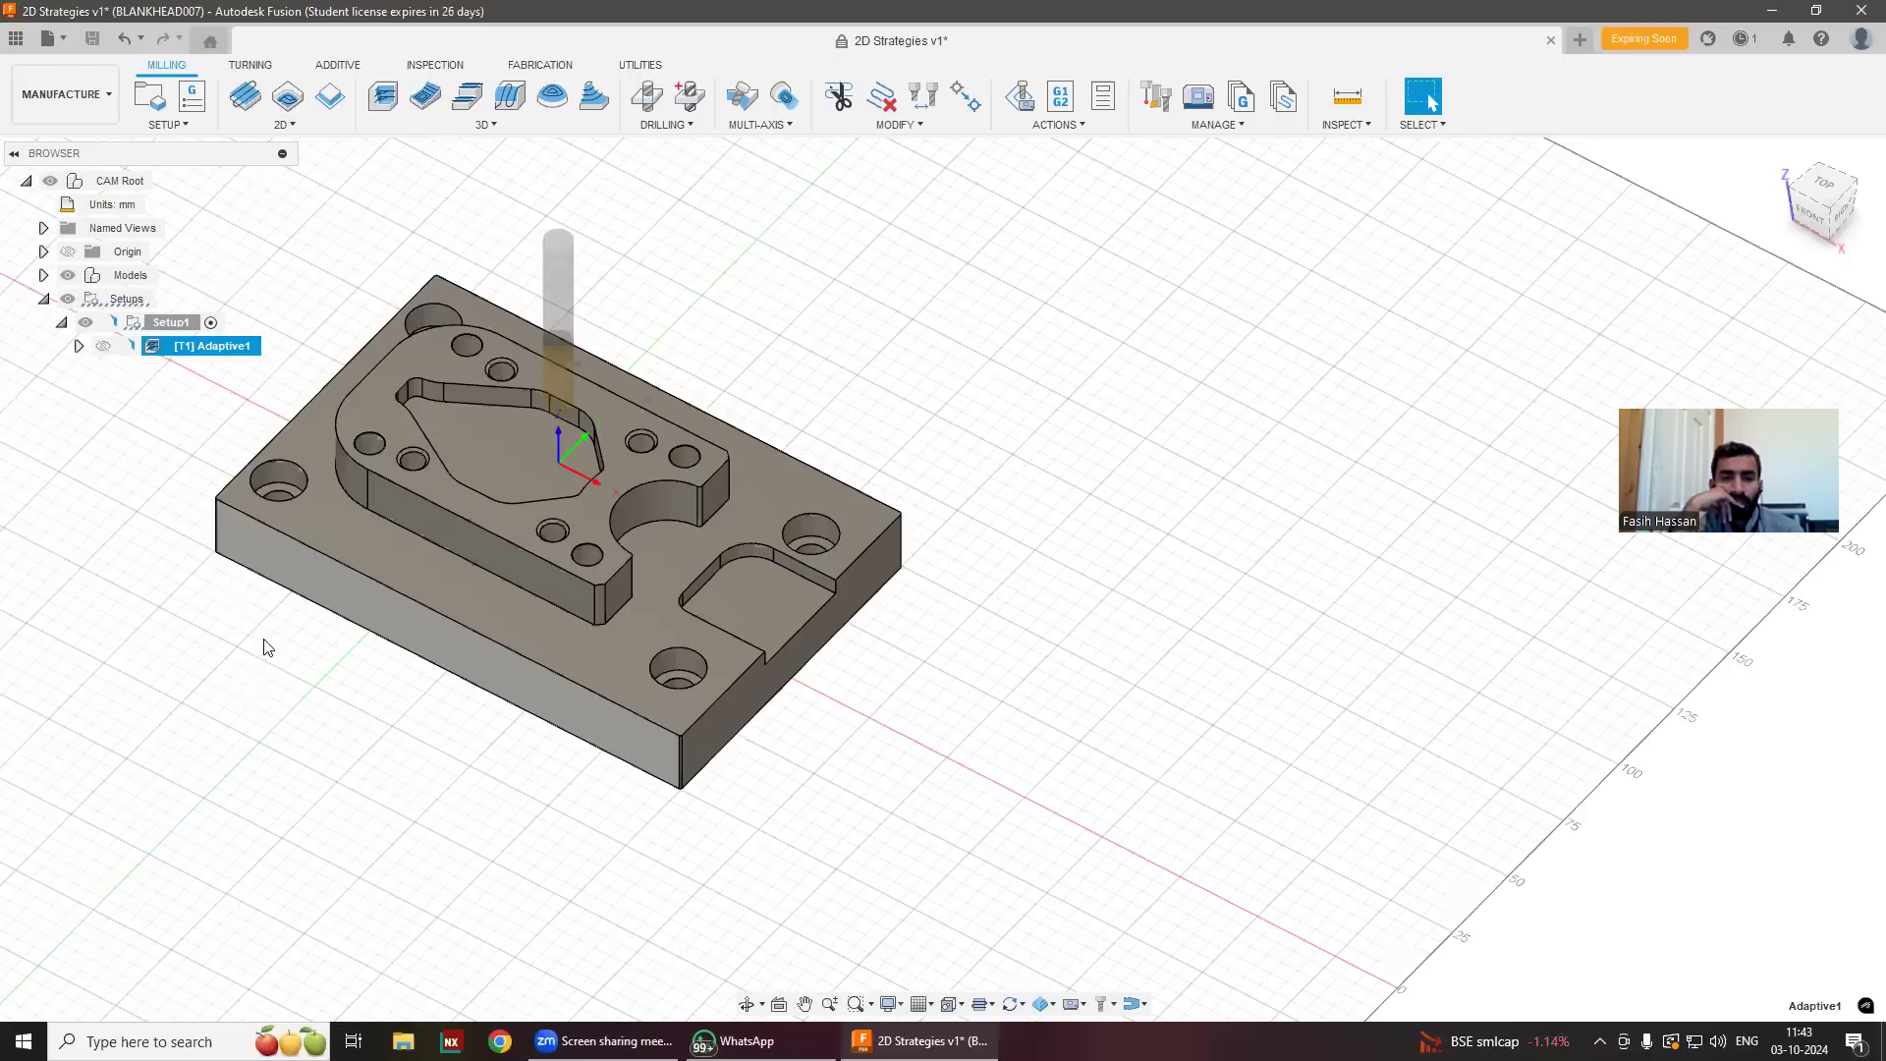
pyautogui.scroll(3, 172, 469)
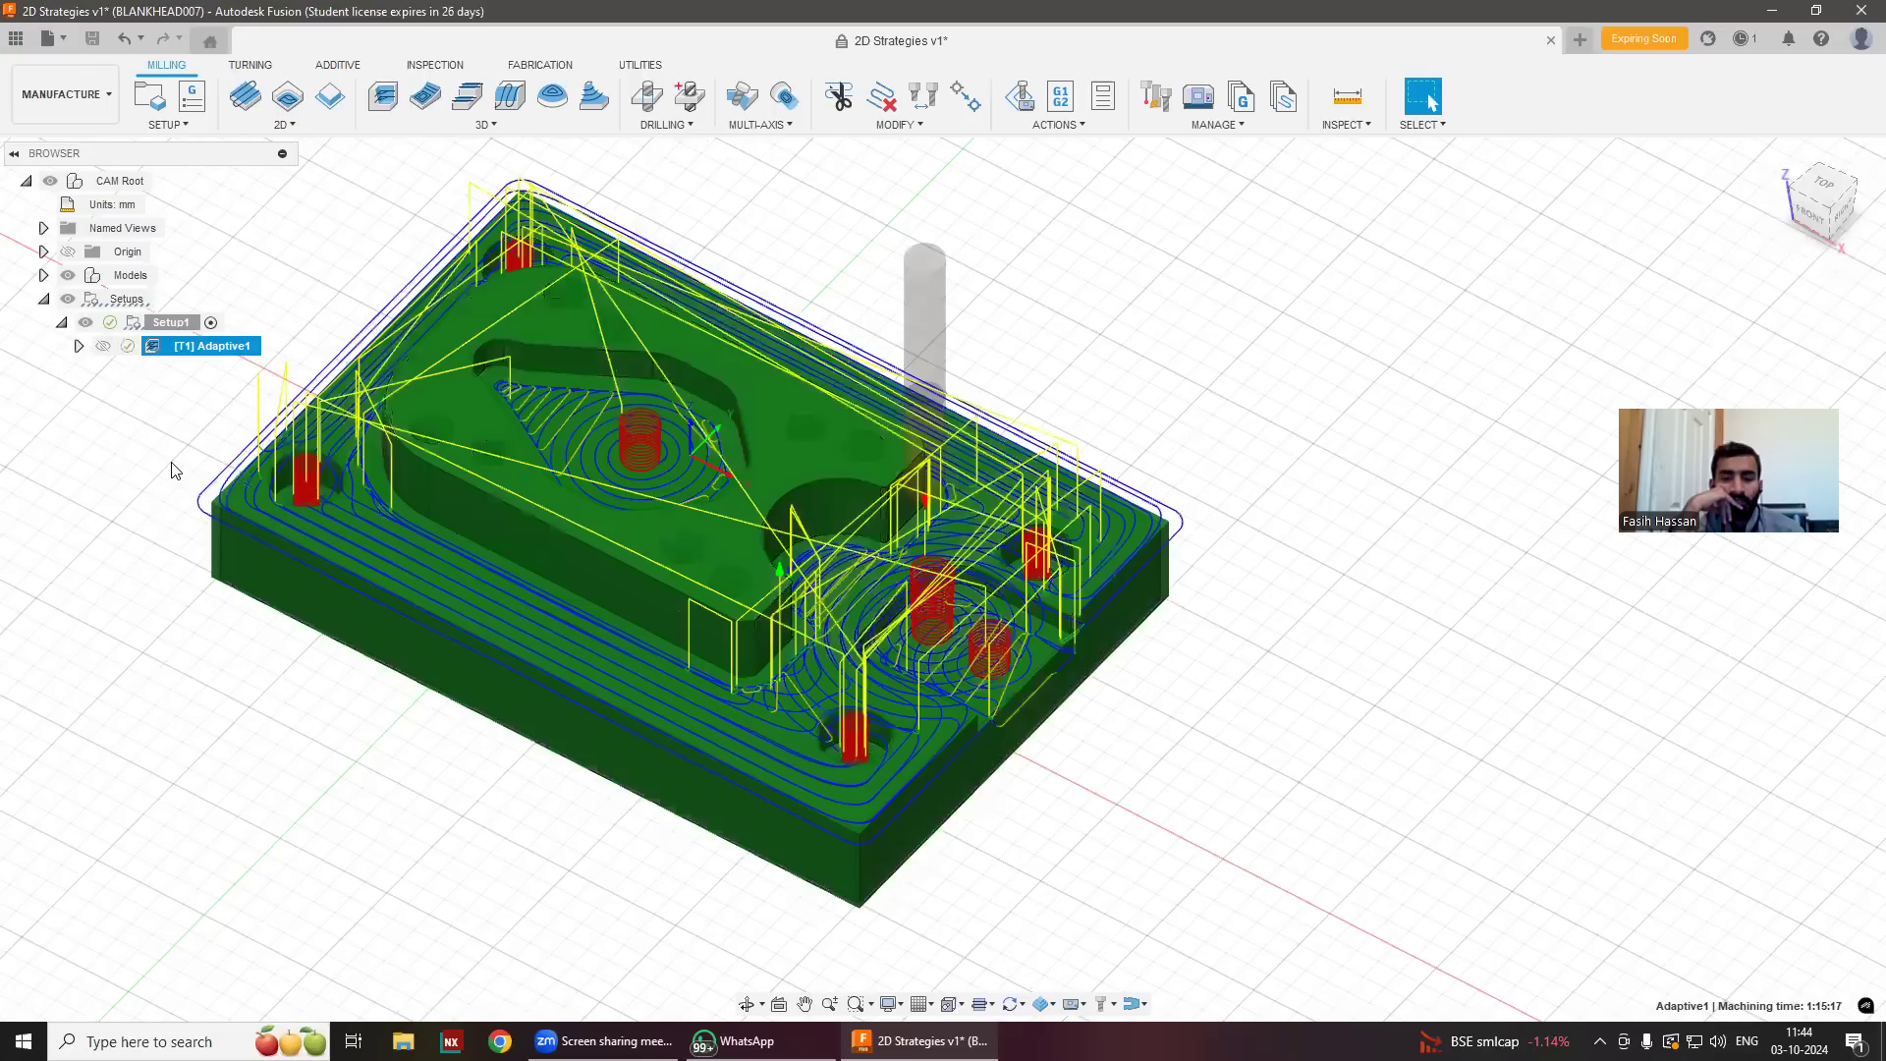
pyautogui.keyDown('shift'); pyautogui.moveTo(442, 605); pyautogui.dragTo(866, 596, button='middle'); pyautogui.keyUp('shift')
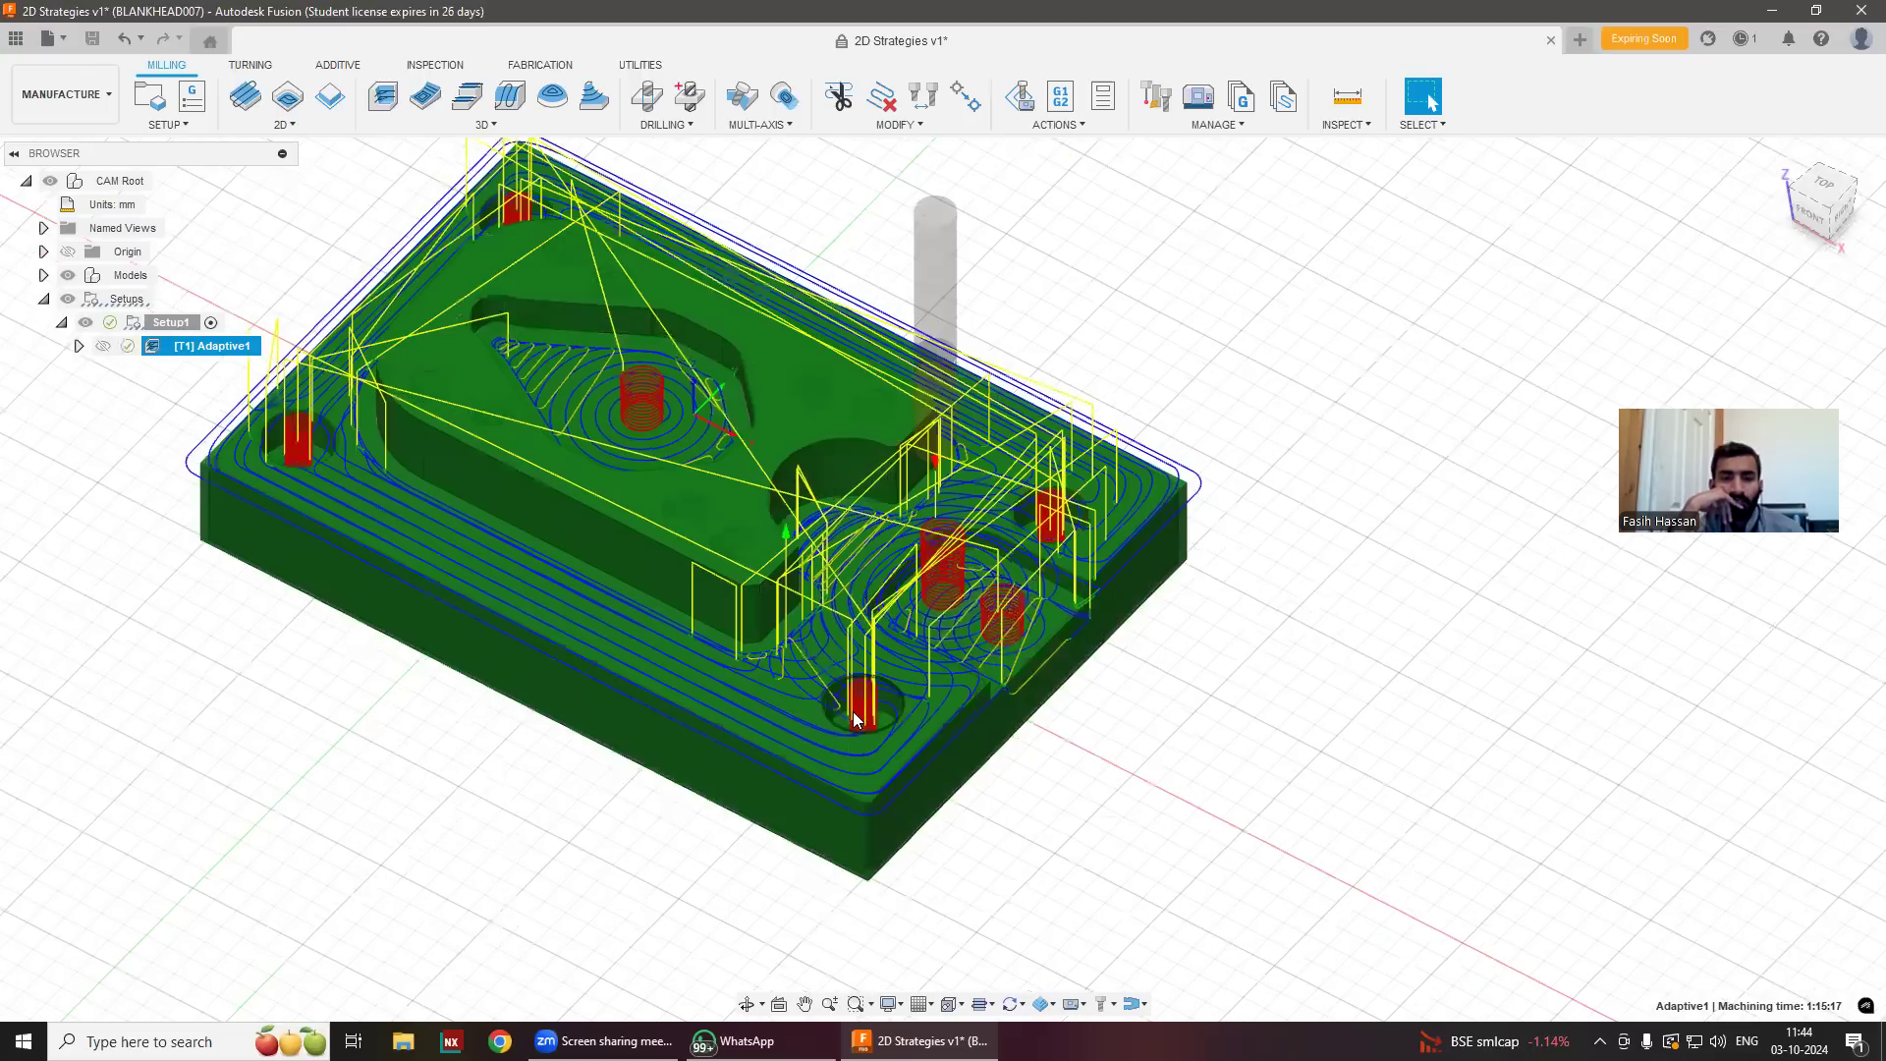
pyautogui.keyDown('shift'); pyautogui.moveTo(851, 715); pyautogui.dragTo(1430, 101, button='middle'); pyautogui.keyUp('shift')
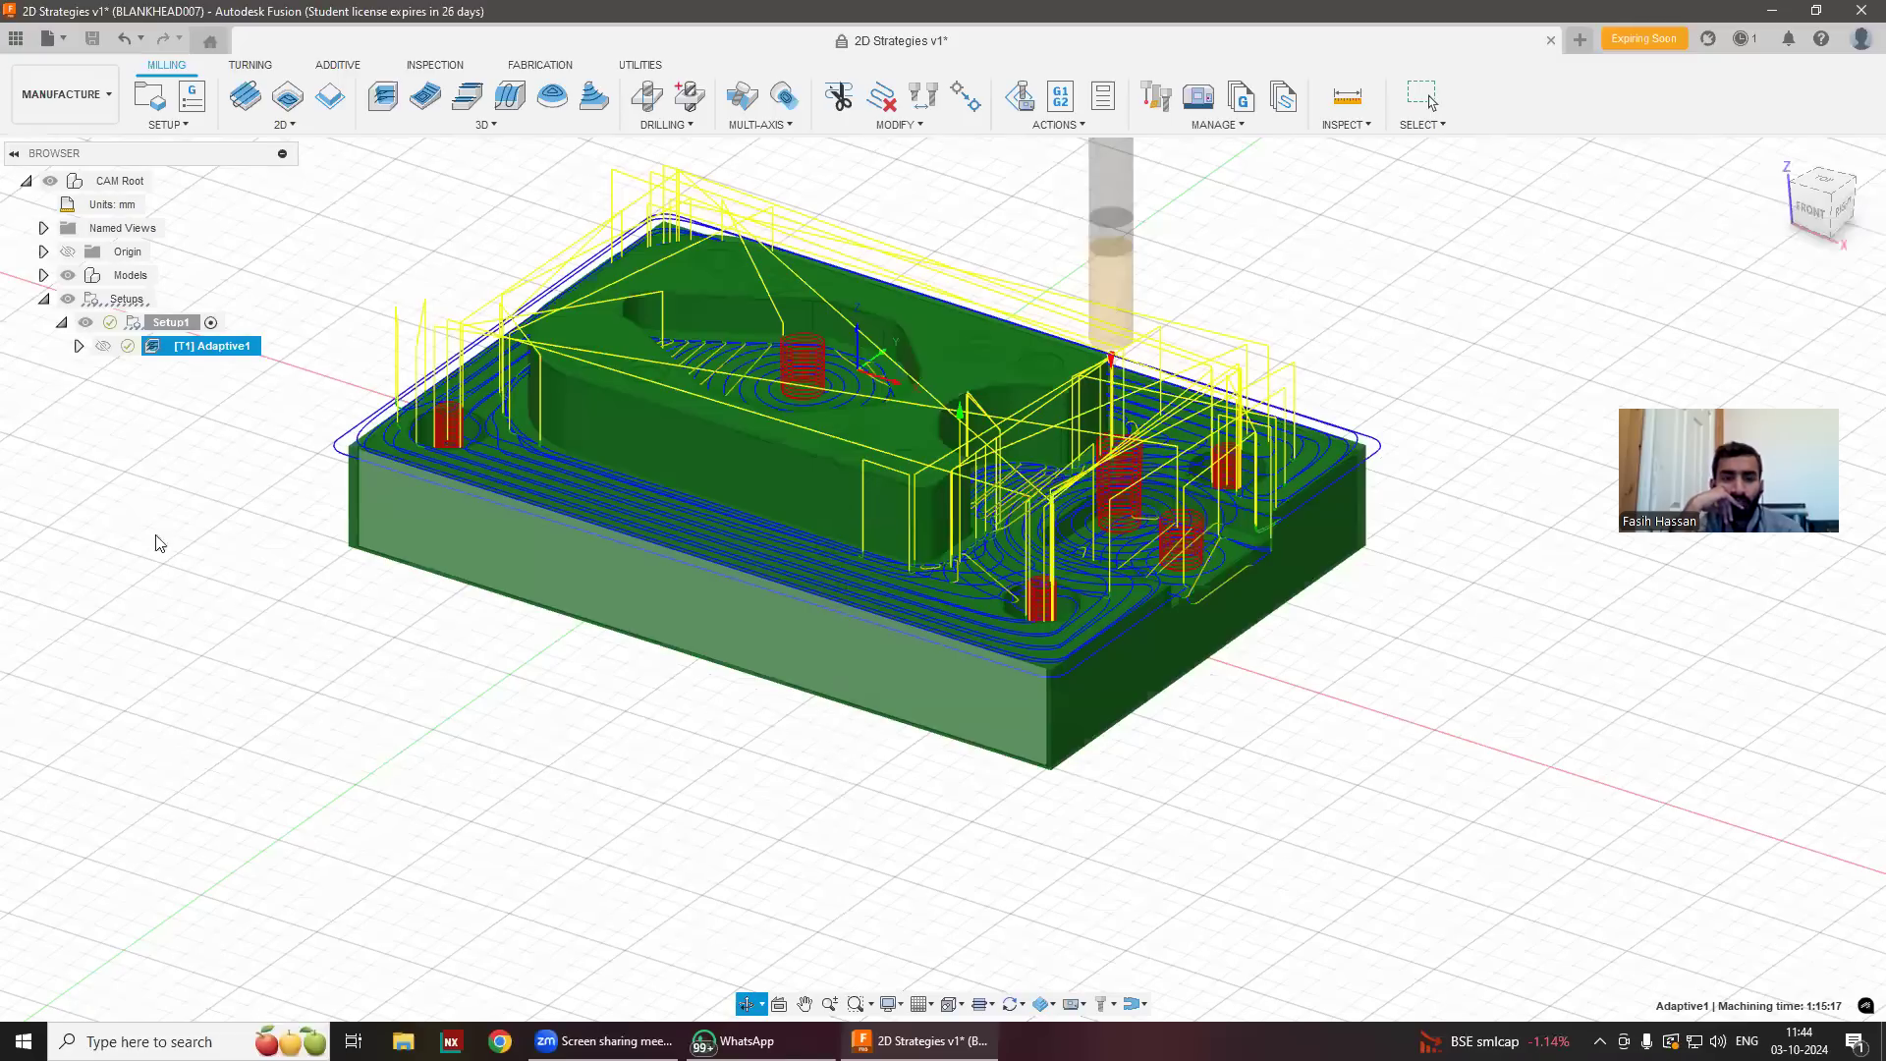
pyautogui.keyDown('shift'); pyautogui.moveTo(156, 539); pyautogui.dragTo(147, 447, button='middle'); pyautogui.keyUp('shift')
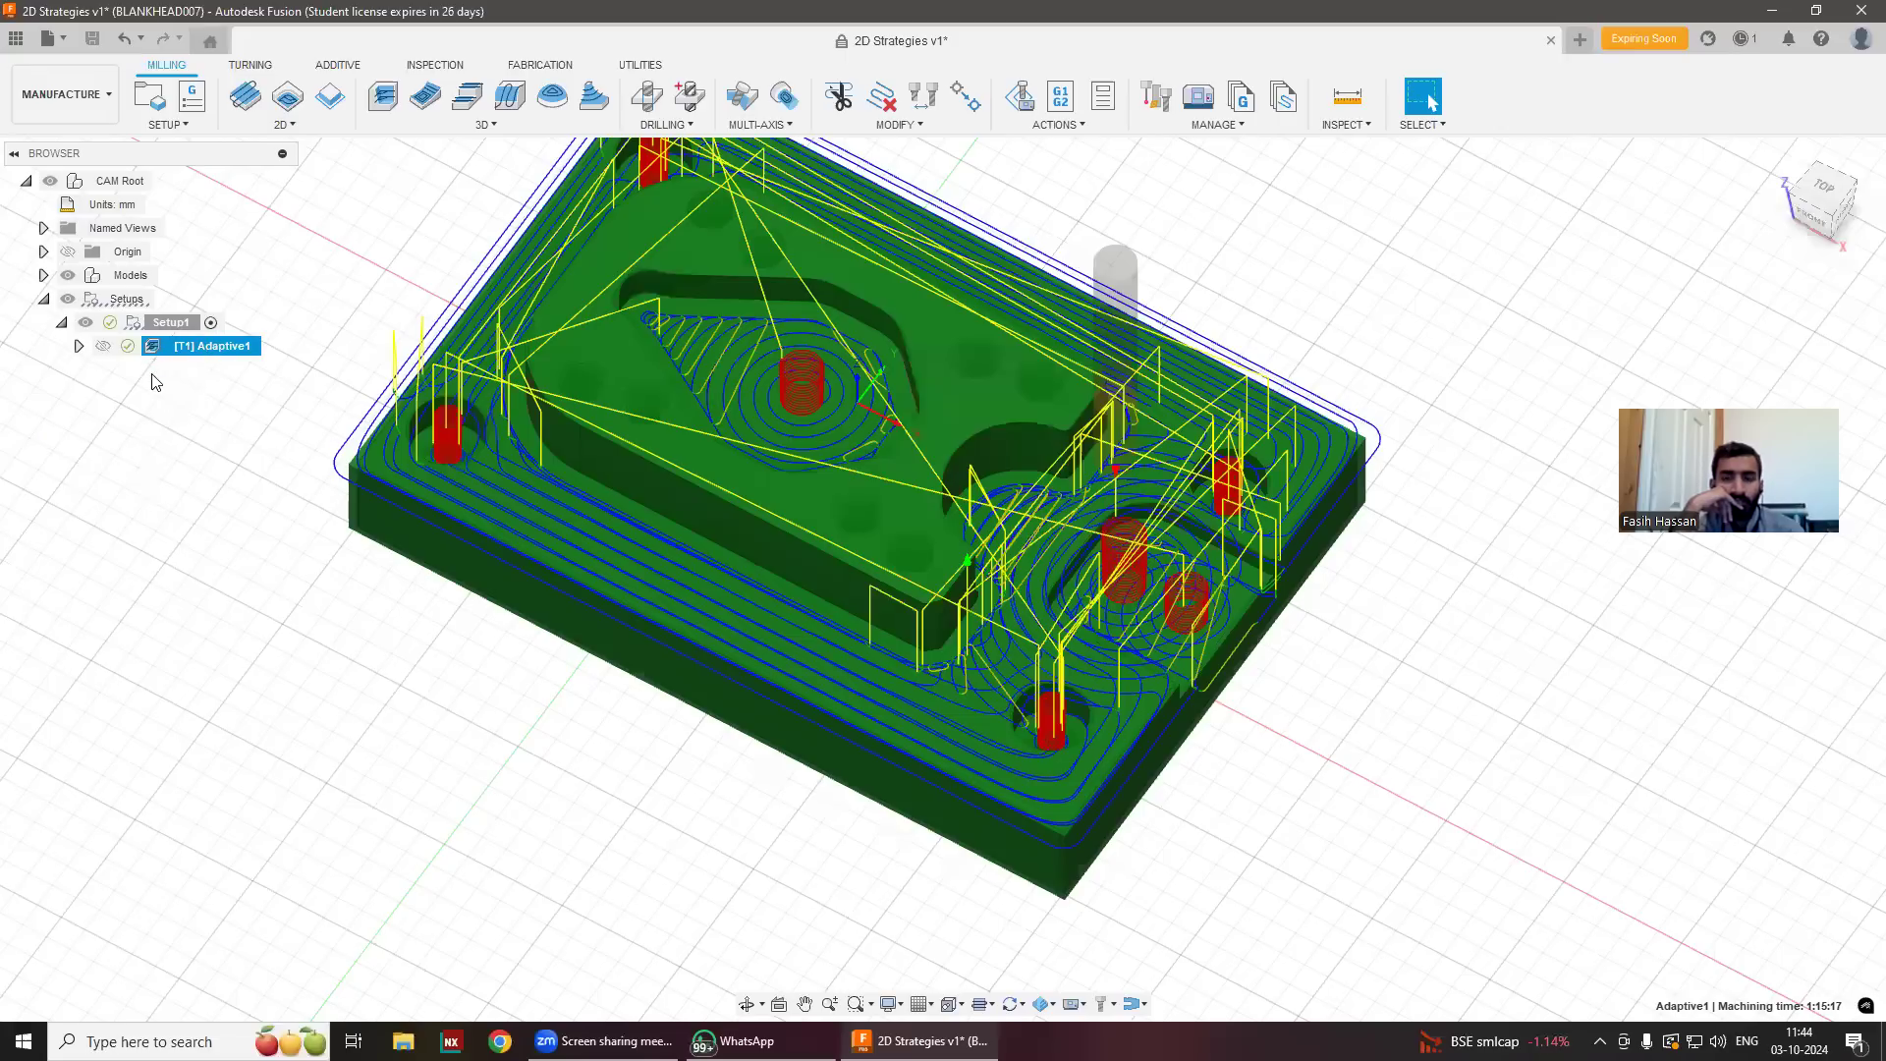
# Reopen Adaptive1's geometry settings, review the surfaces assigned to the Model and Group 1 surface groups, and accept the settings.
pyautogui.doubleClick(178, 346)
pyautogui.click(253, 214)
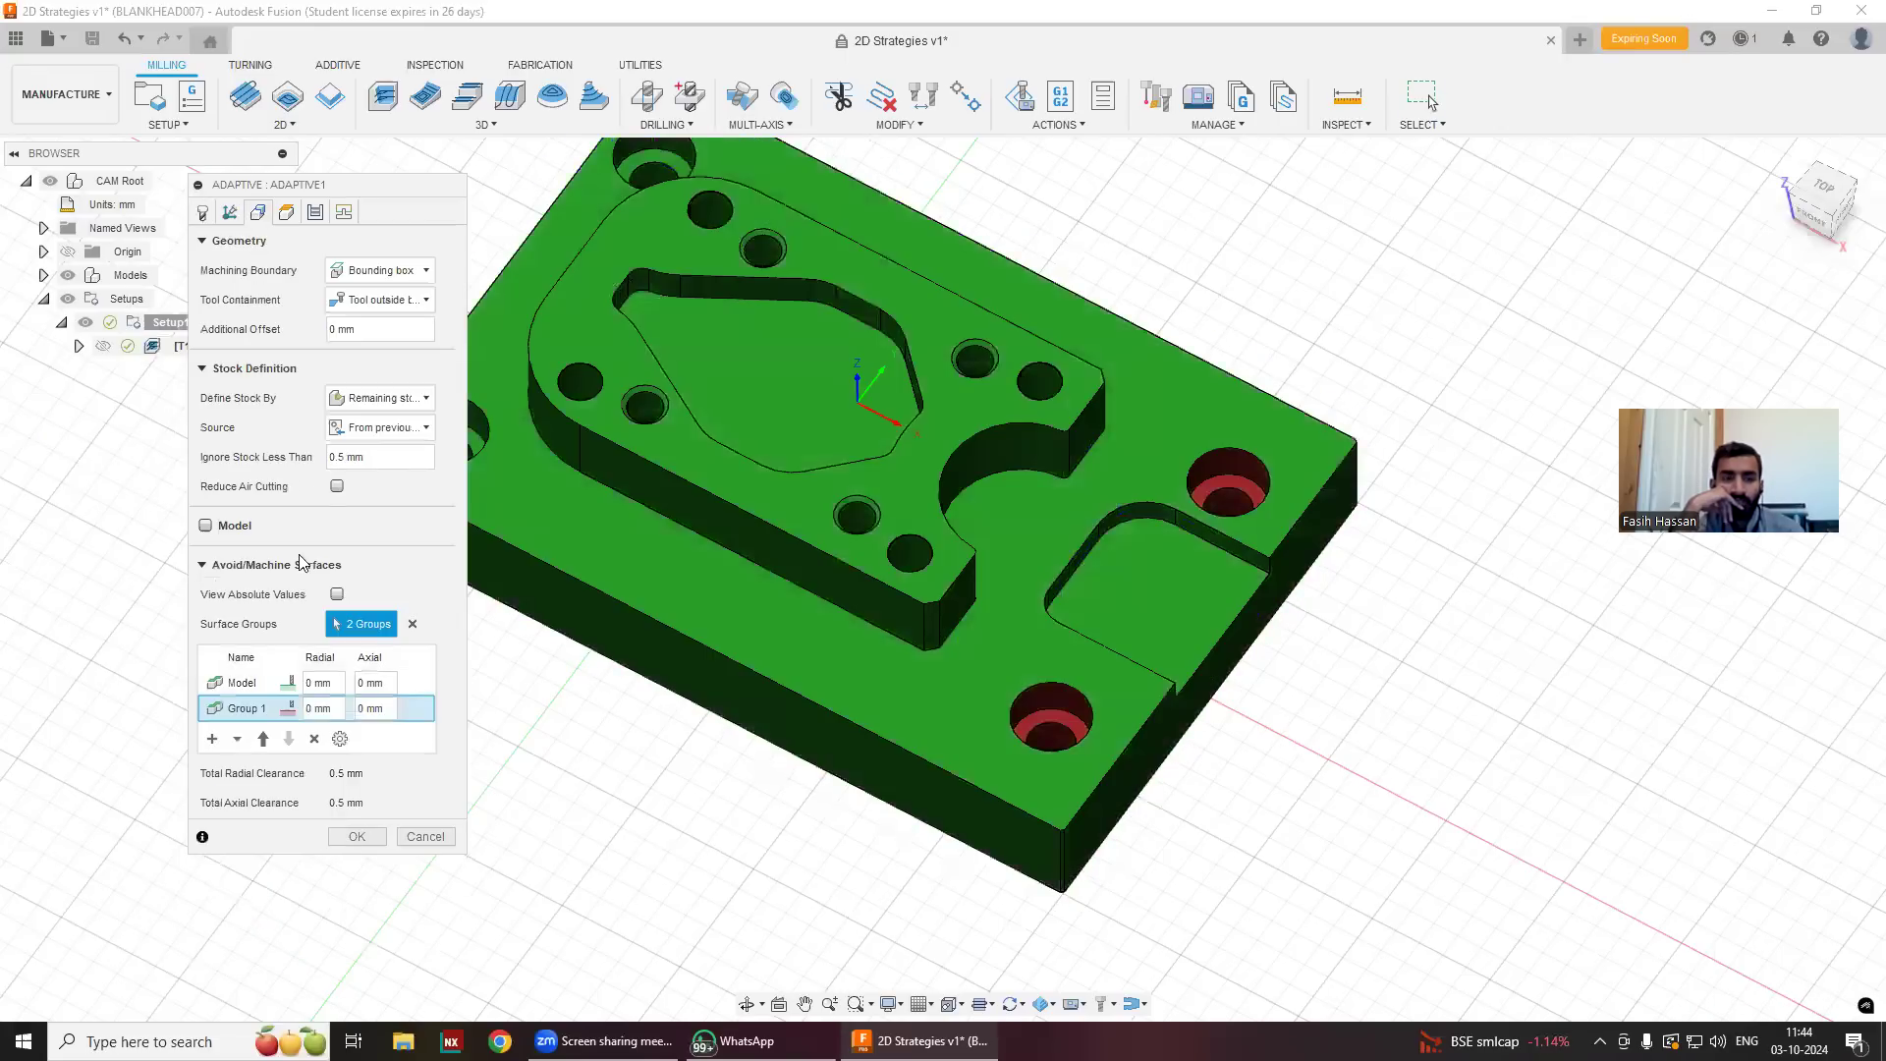
pyautogui.click(253, 685)
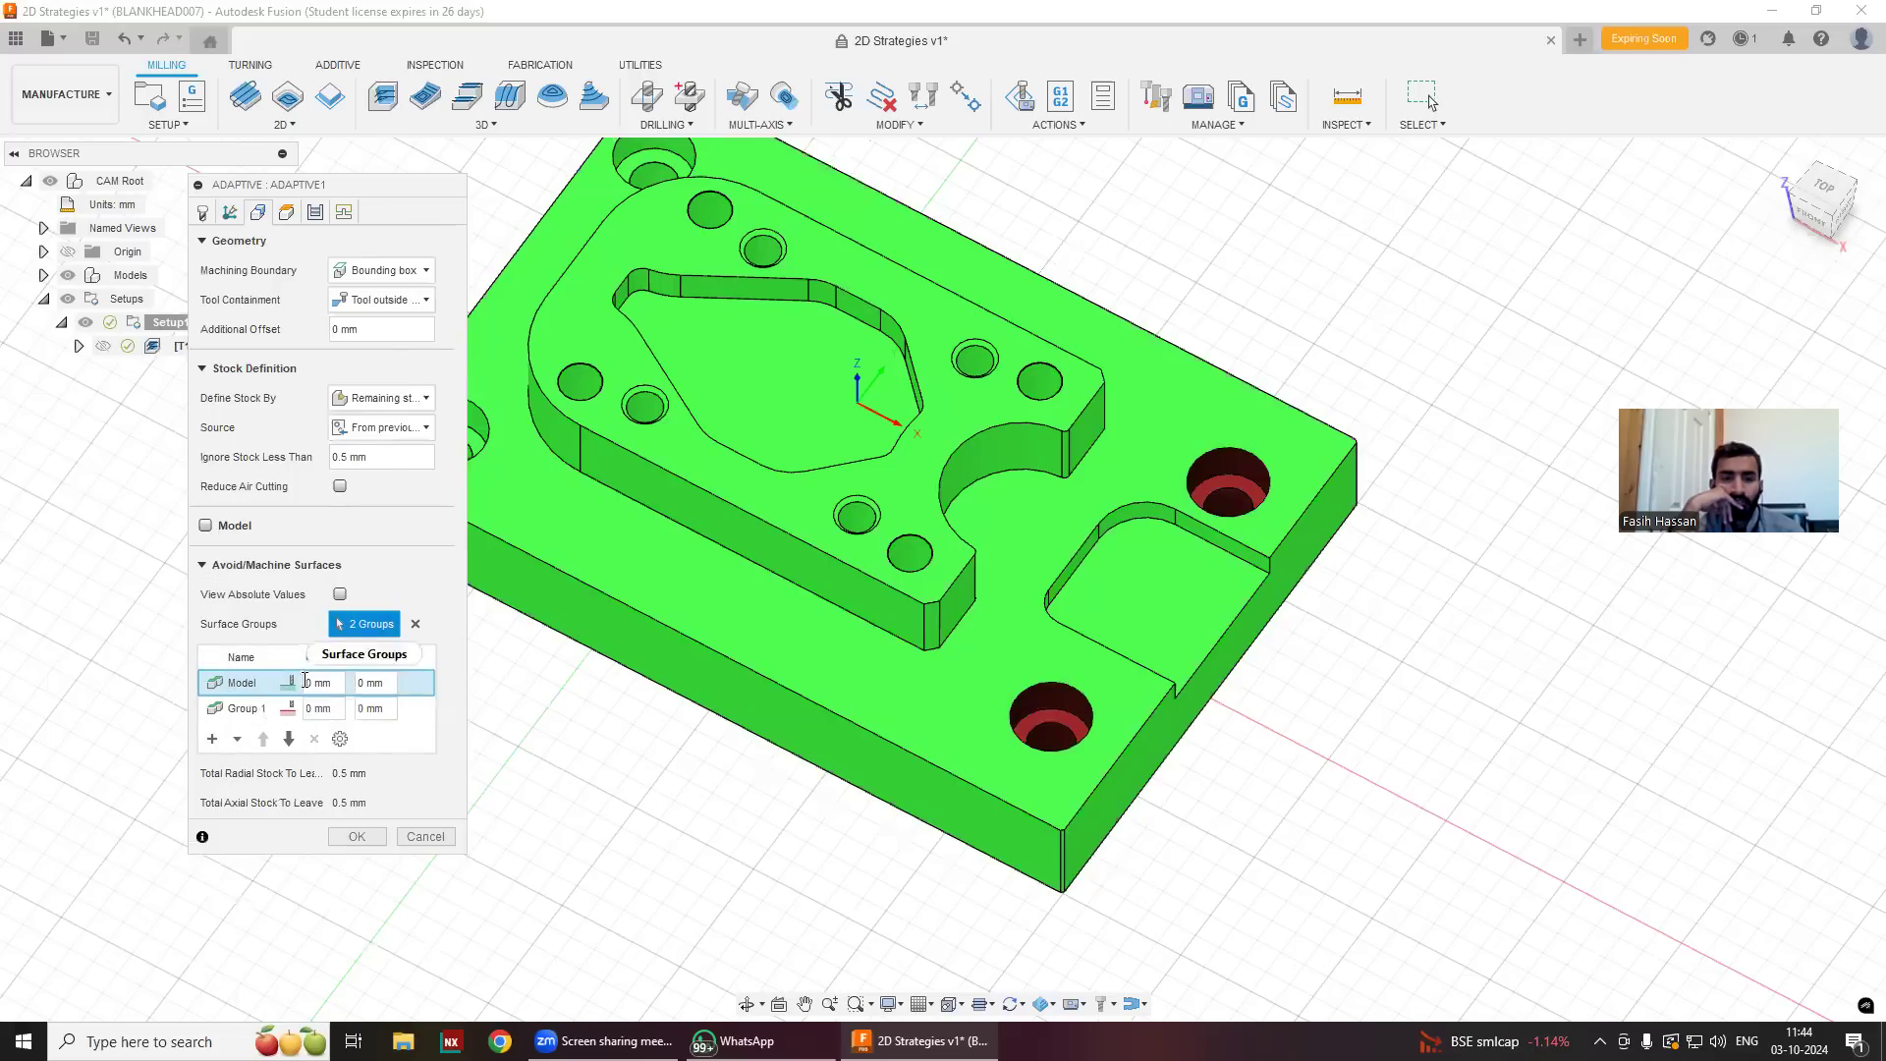
pyautogui.doubleClick(252, 684)
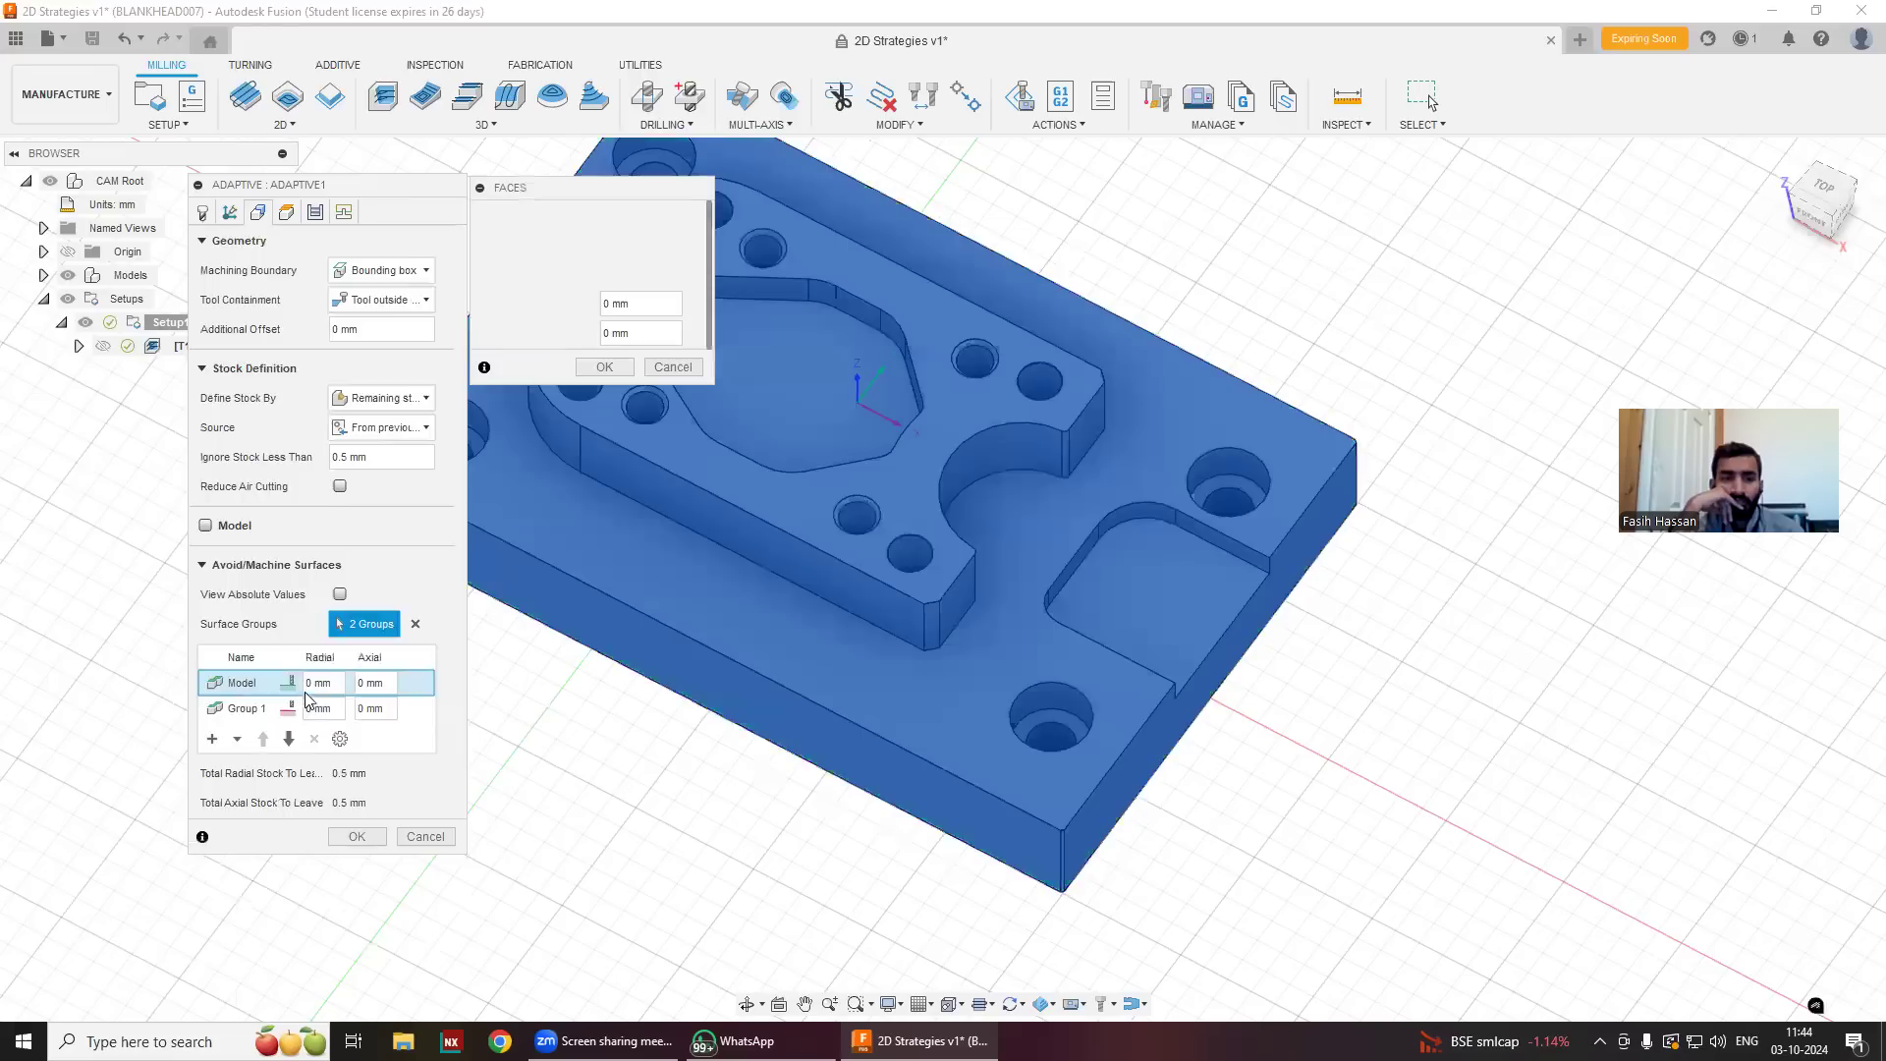
pyautogui.middleClick(604, 527)
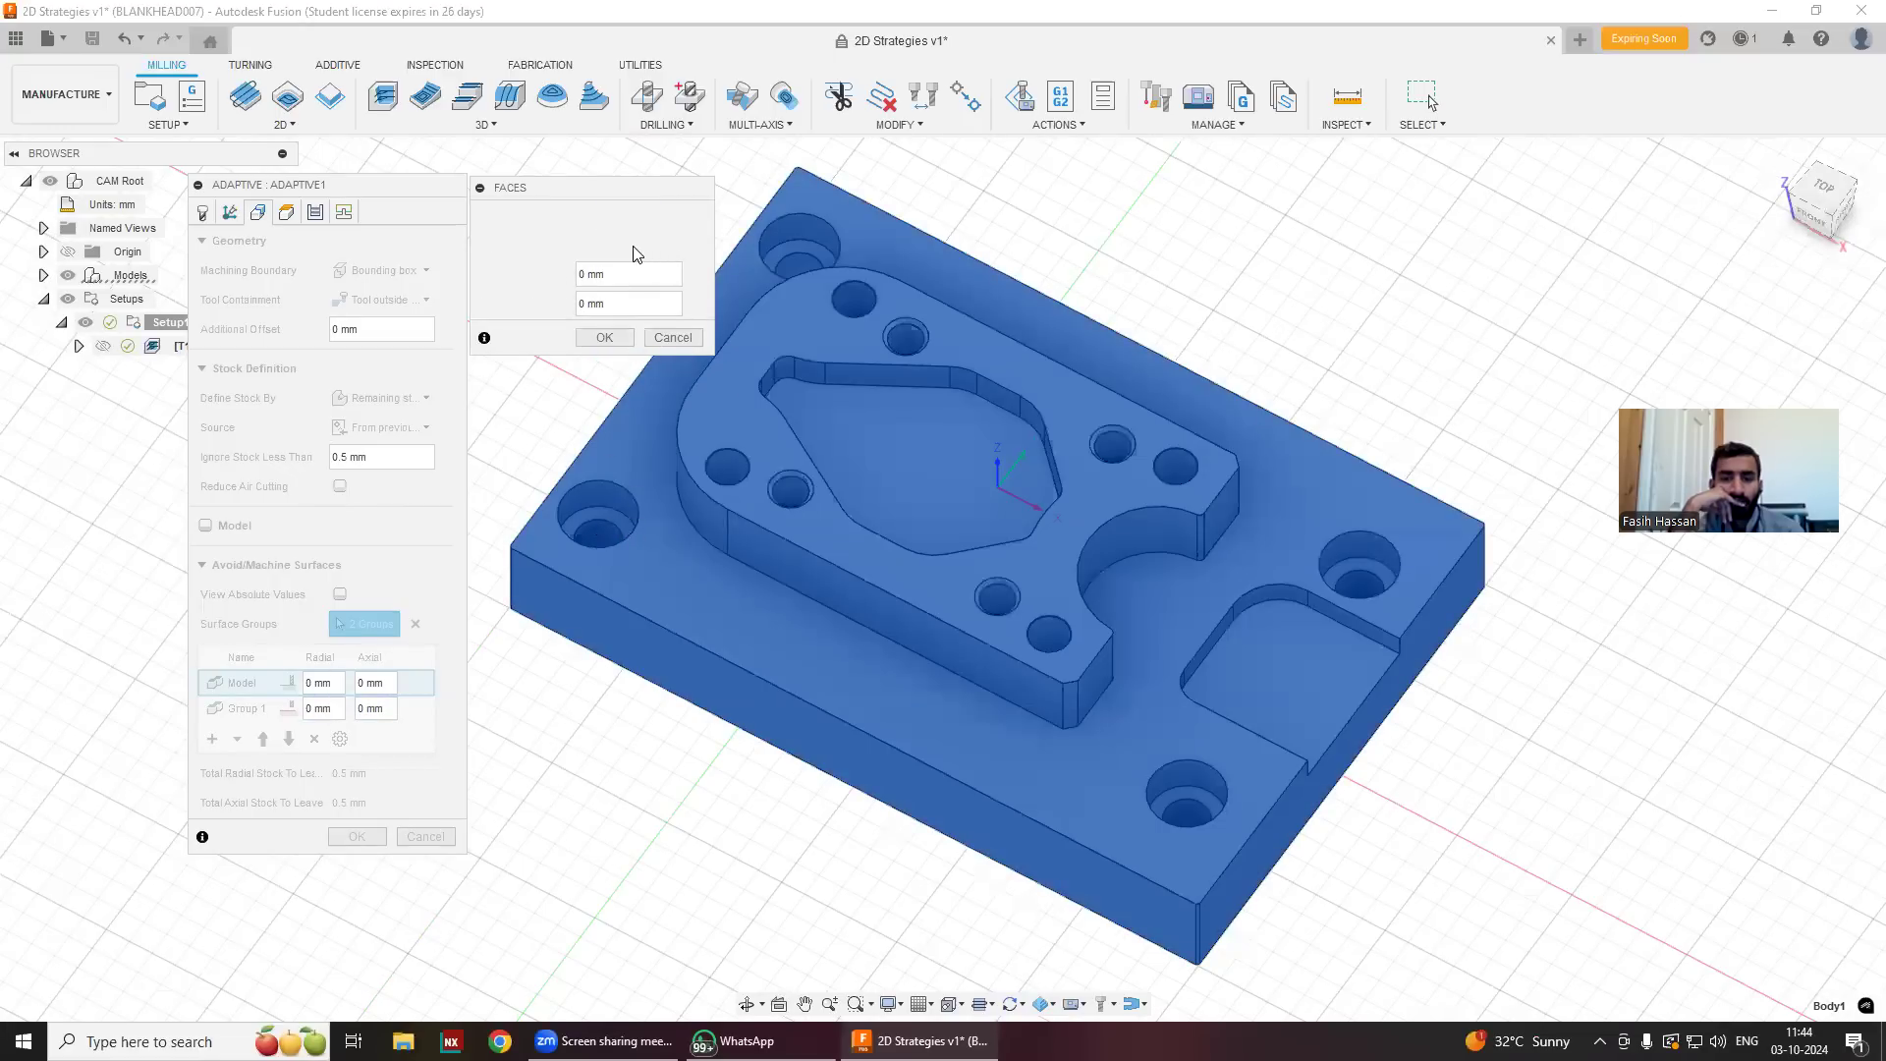
pyautogui.click(660, 373)
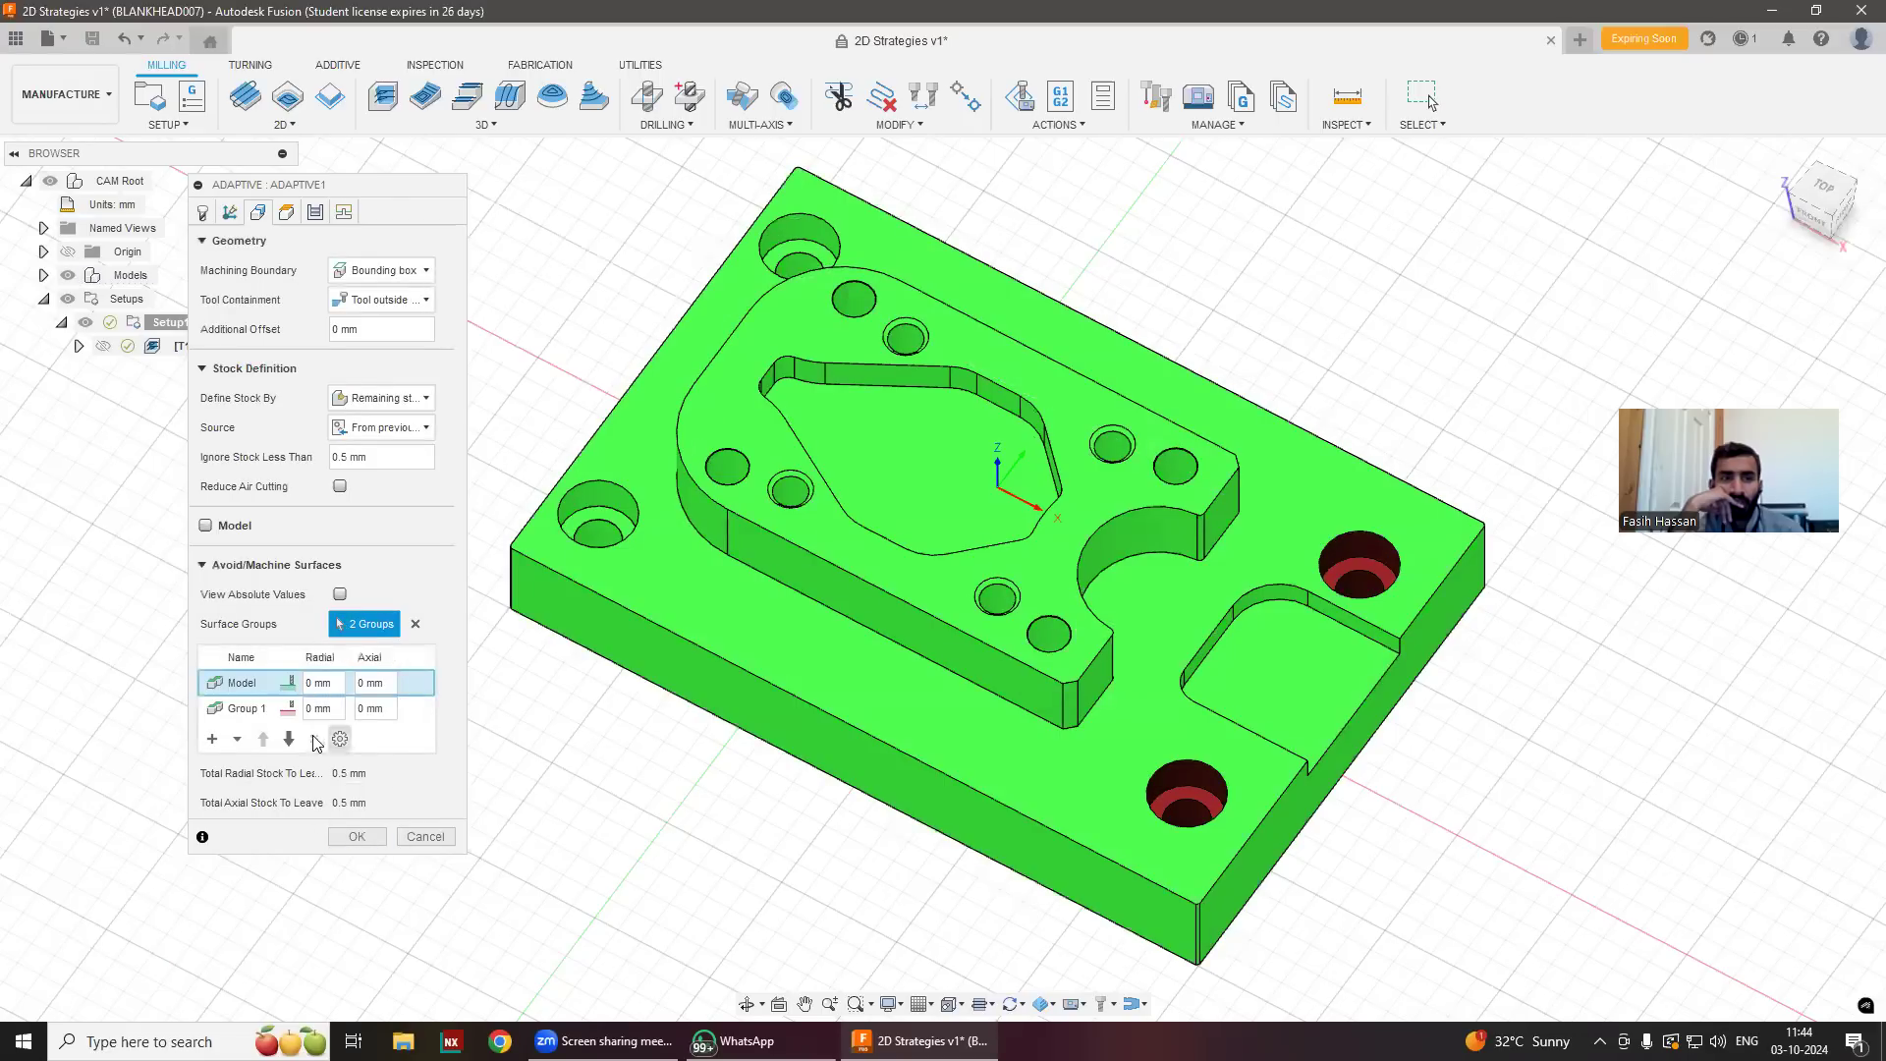
pyautogui.click(234, 709)
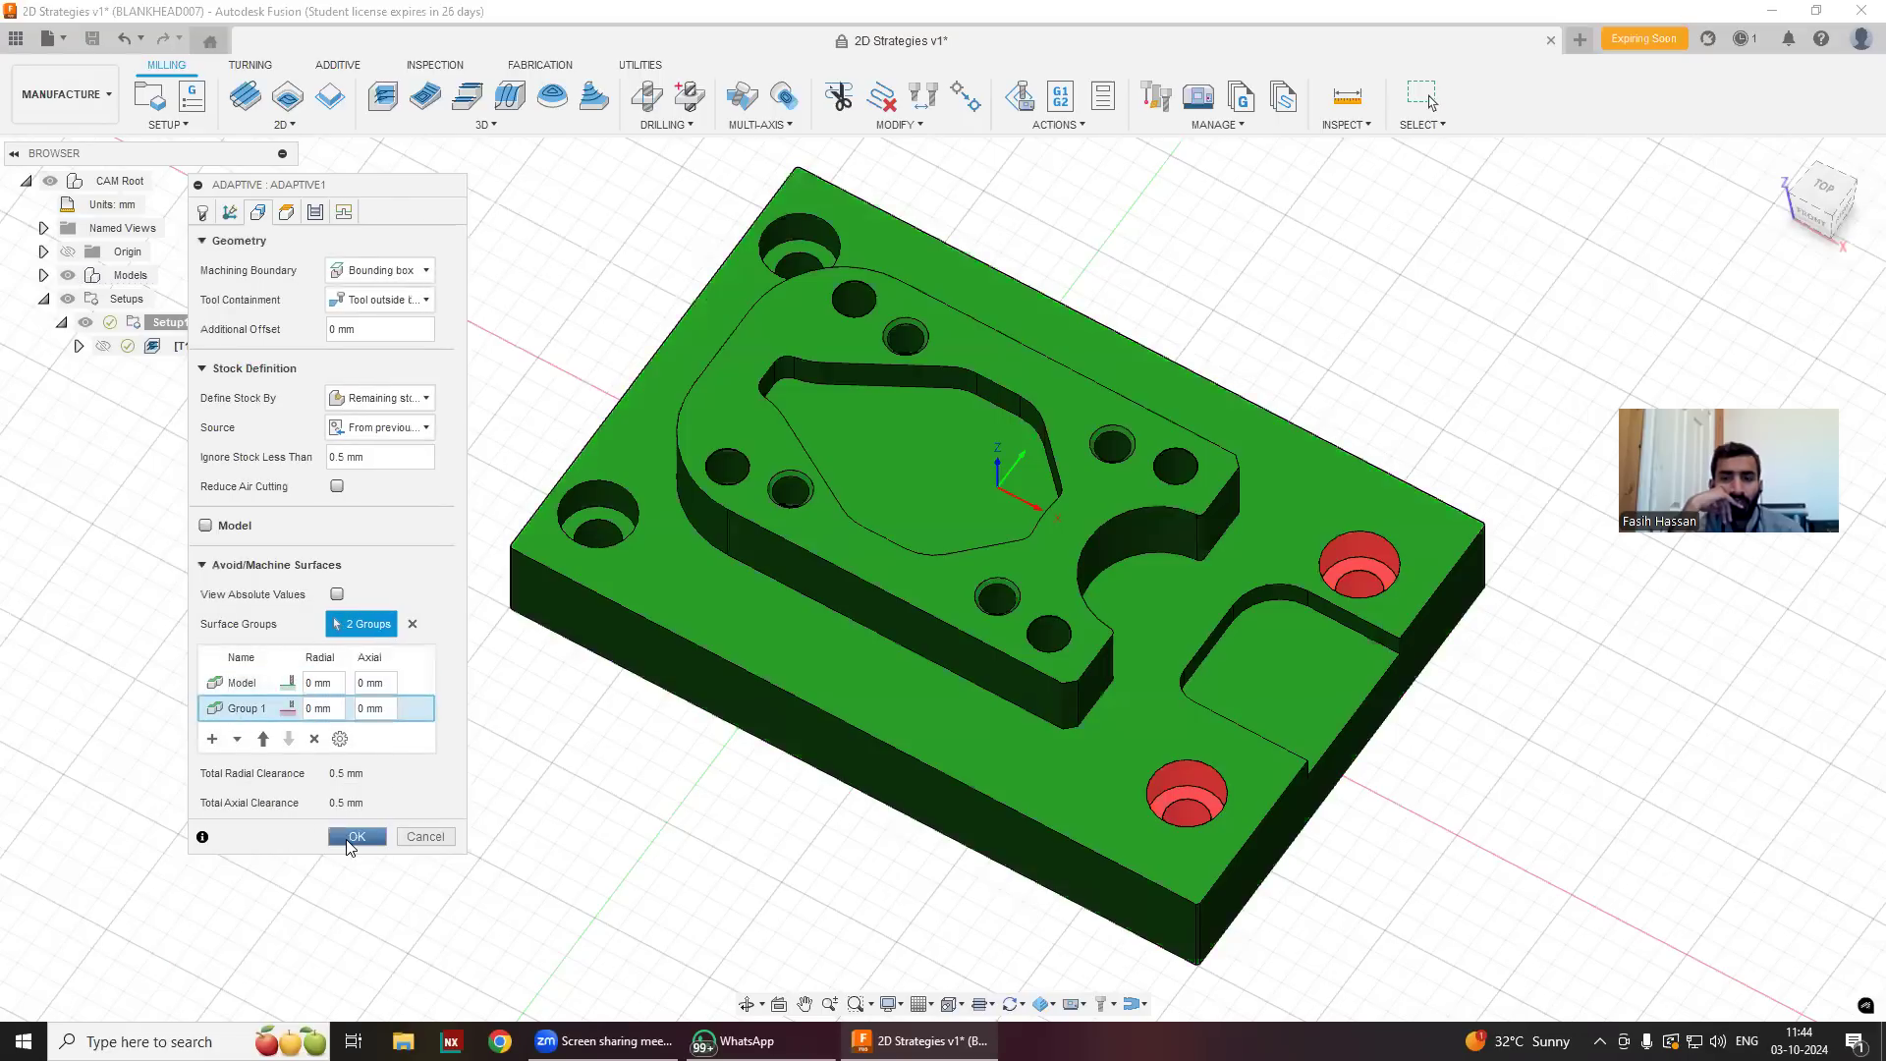
pyautogui.click(354, 837)
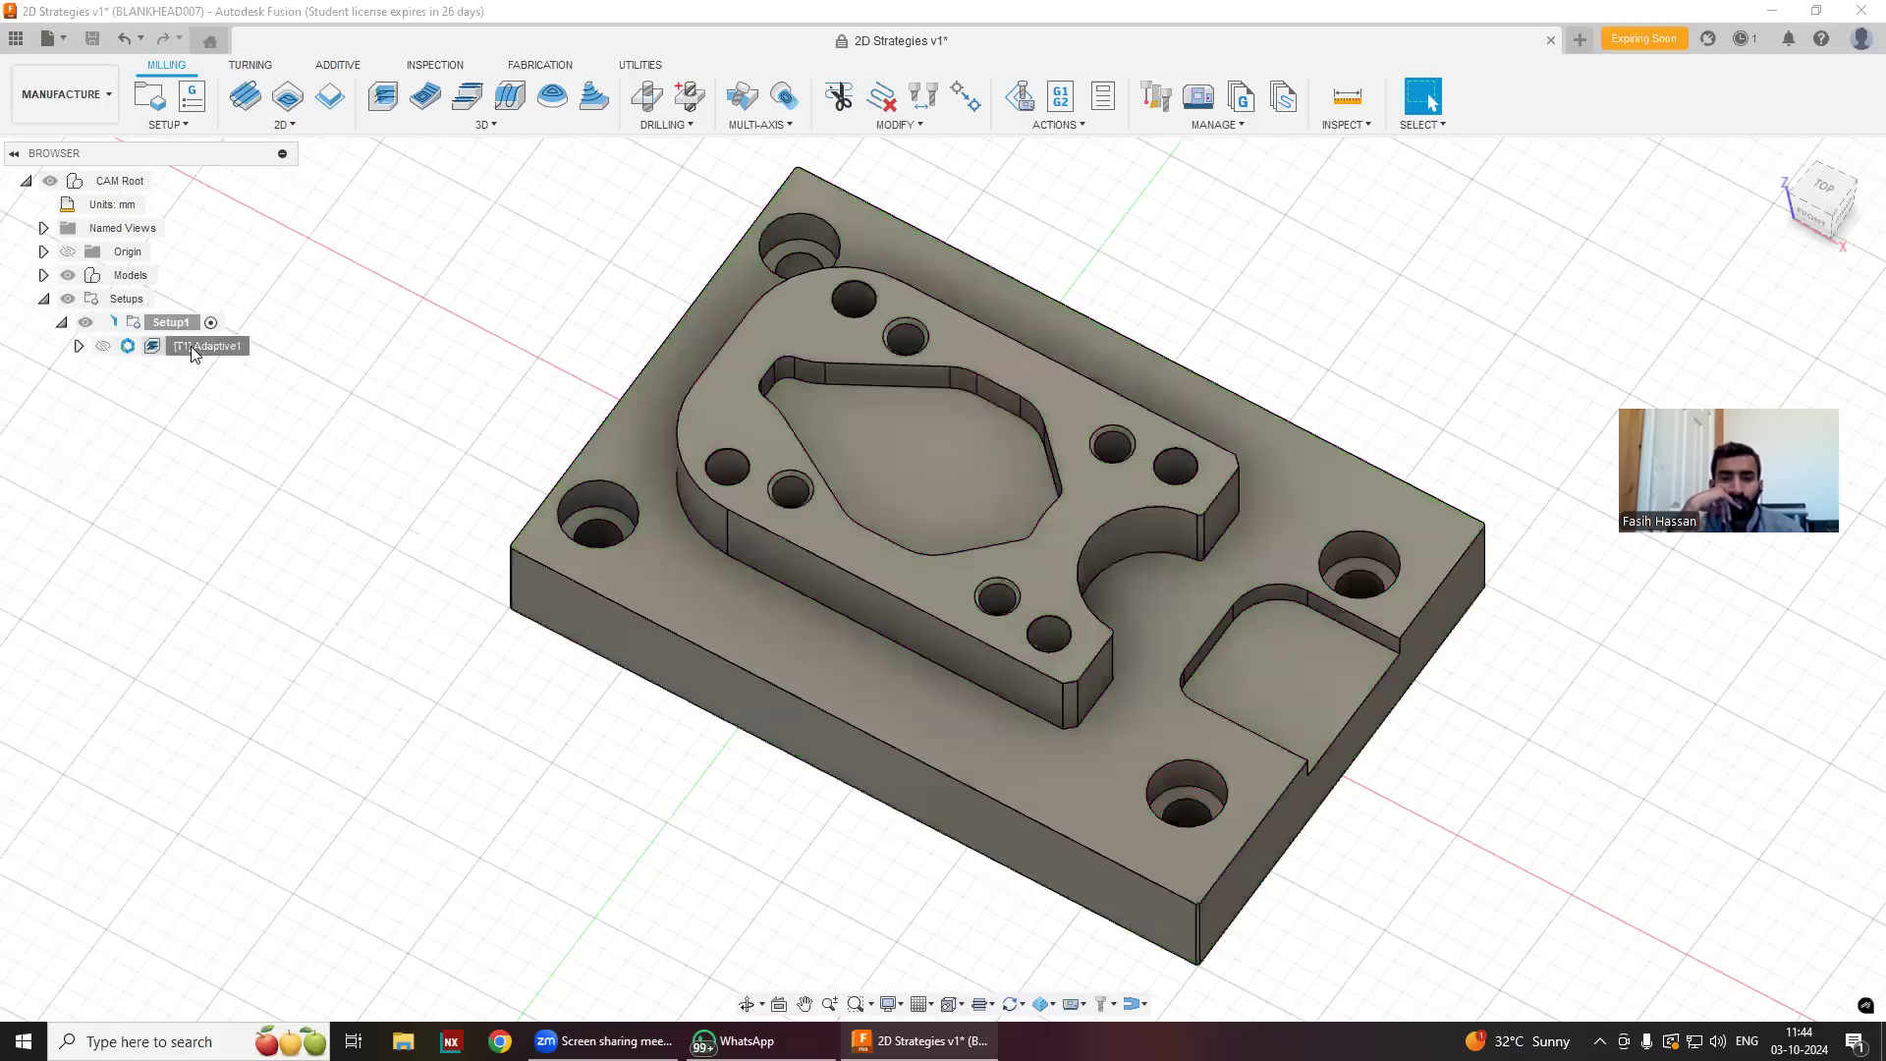
# Reopen Adaptive1's tool selection, filter the document library to flat end mills, and open the 8 mm HPC SC Endmill for editing.
pyautogui.doubleClick(190, 346)
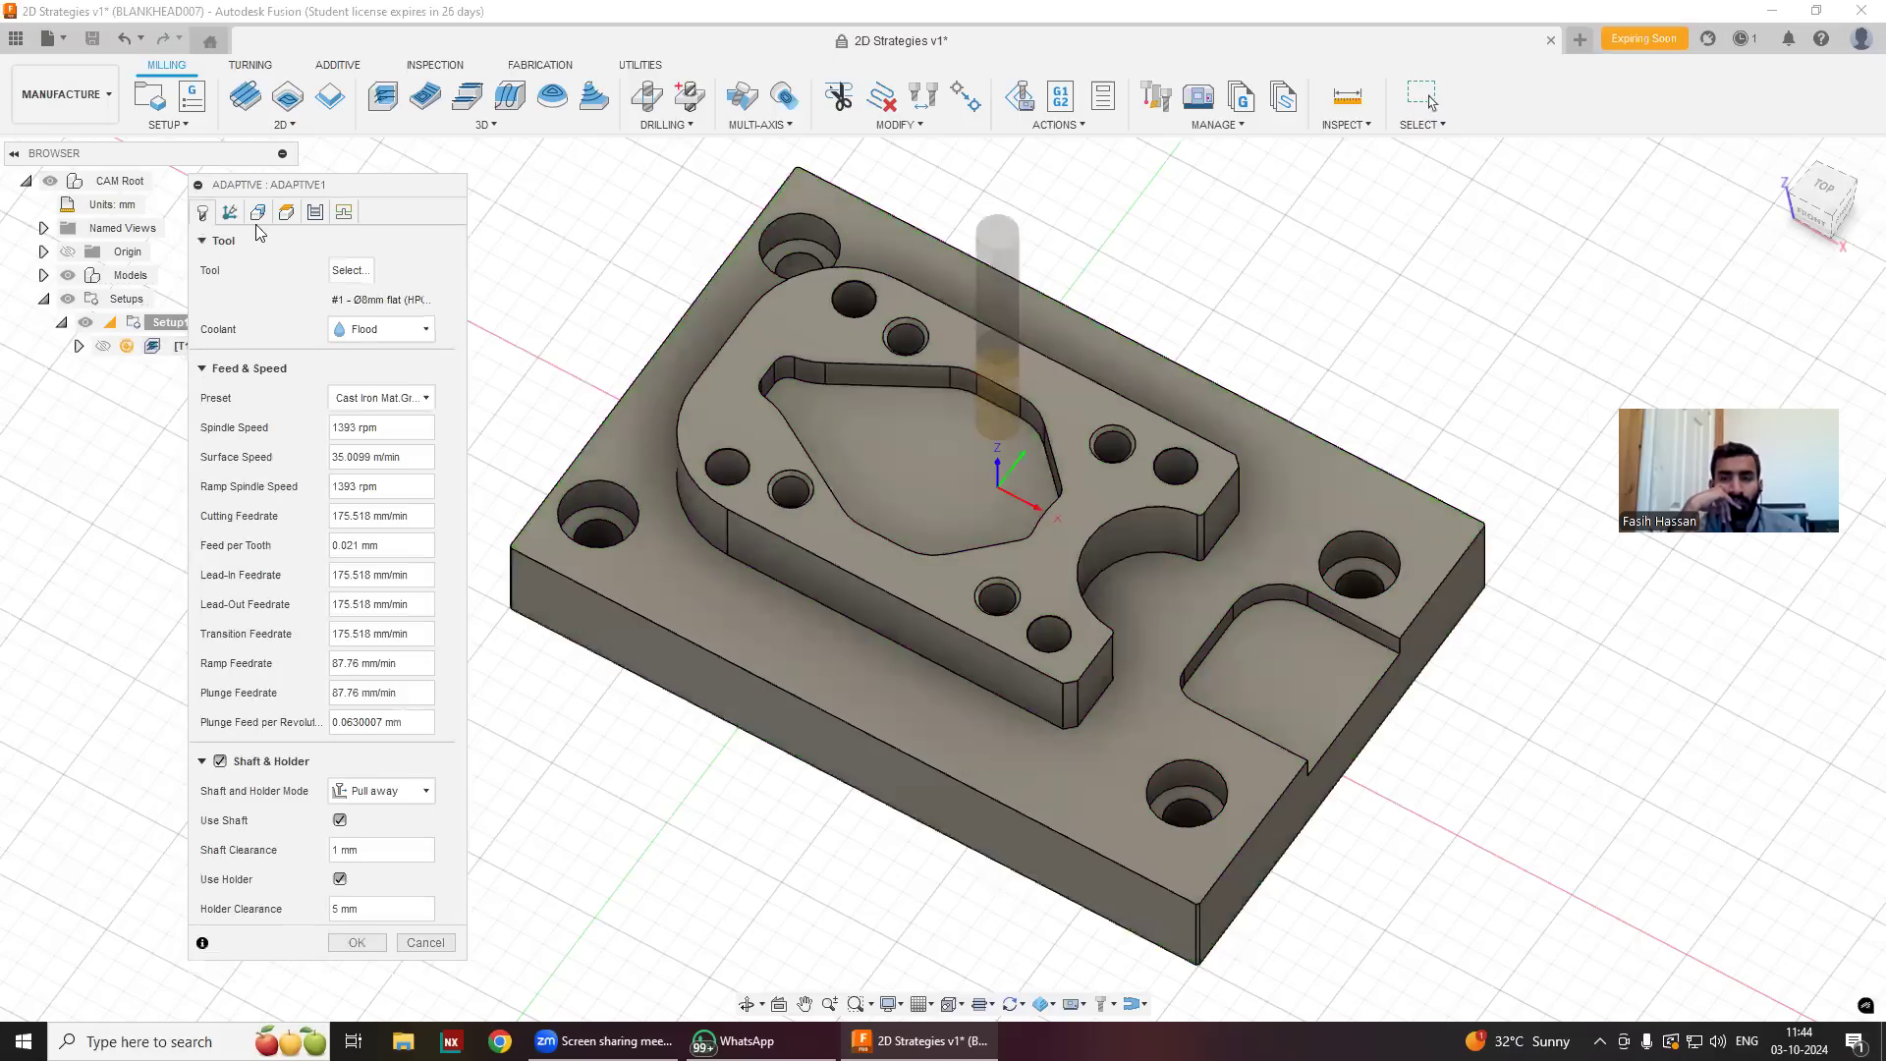
pyautogui.click(230, 212)
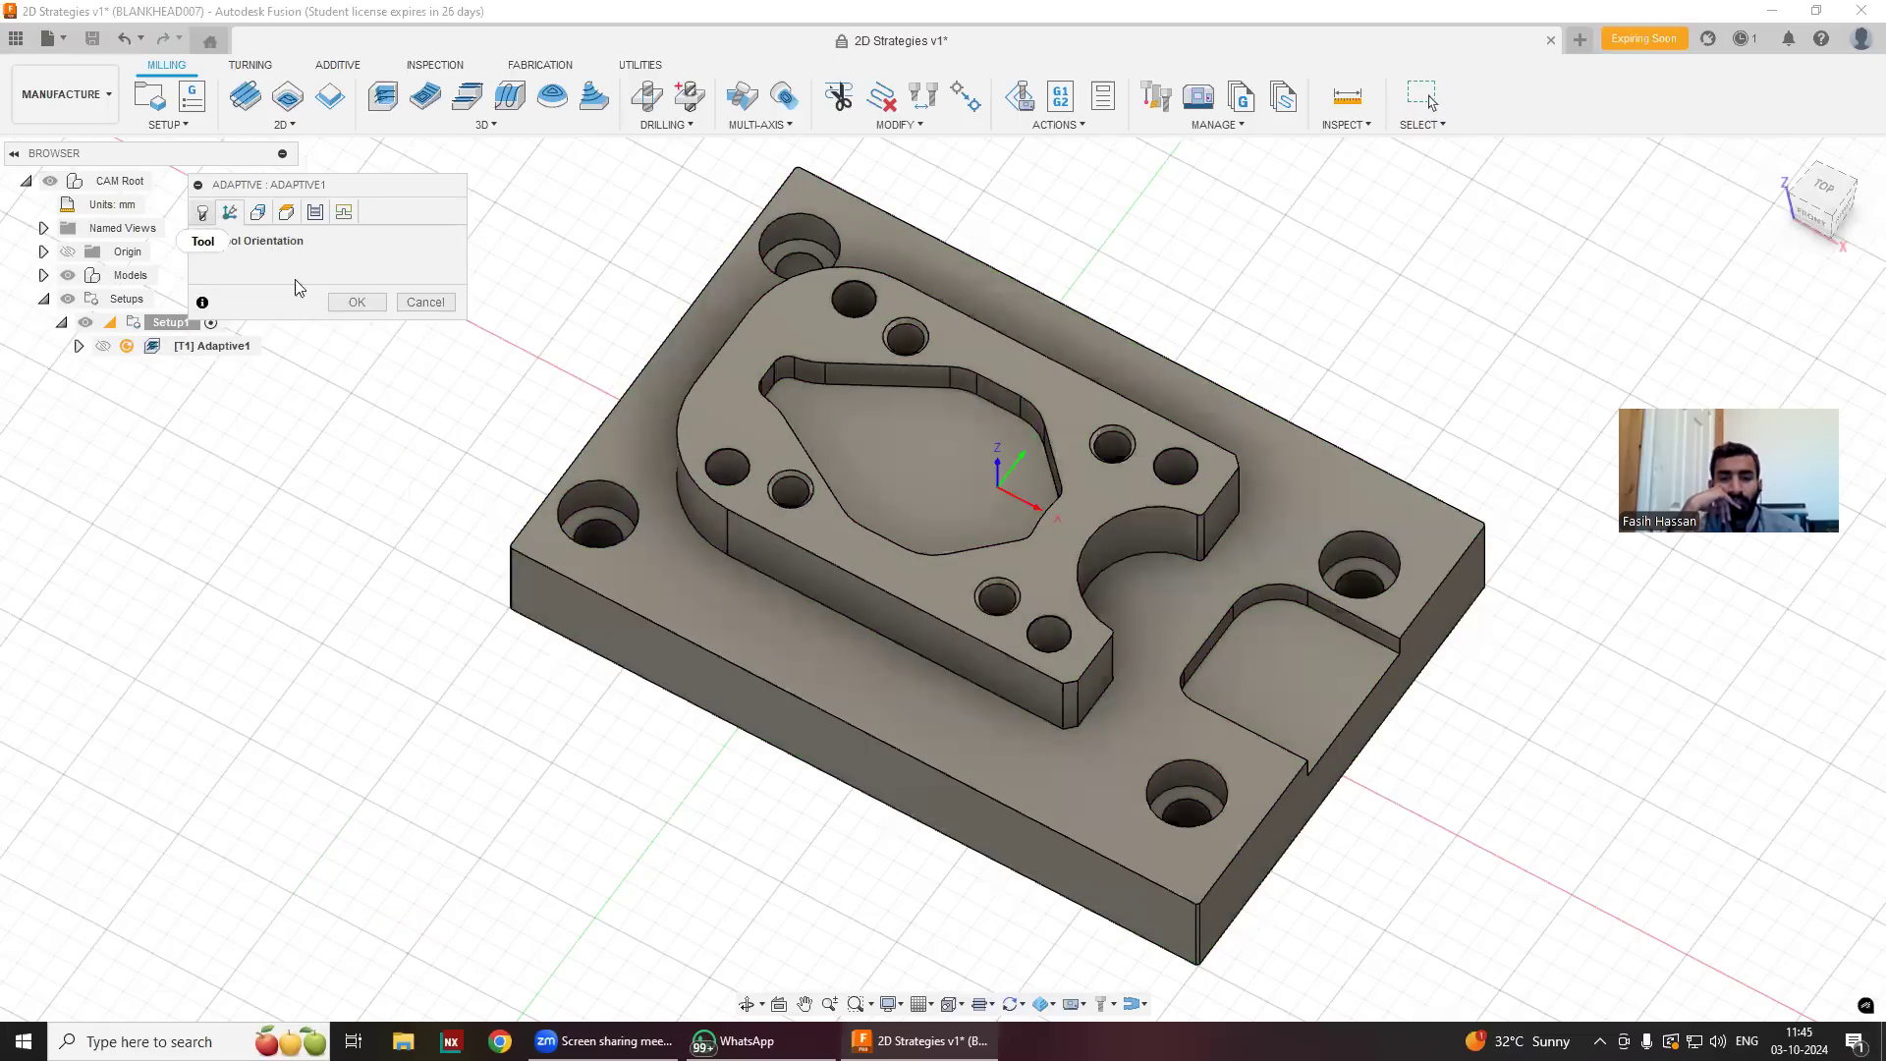
pyautogui.click(202, 213)
pyautogui.click(364, 280)
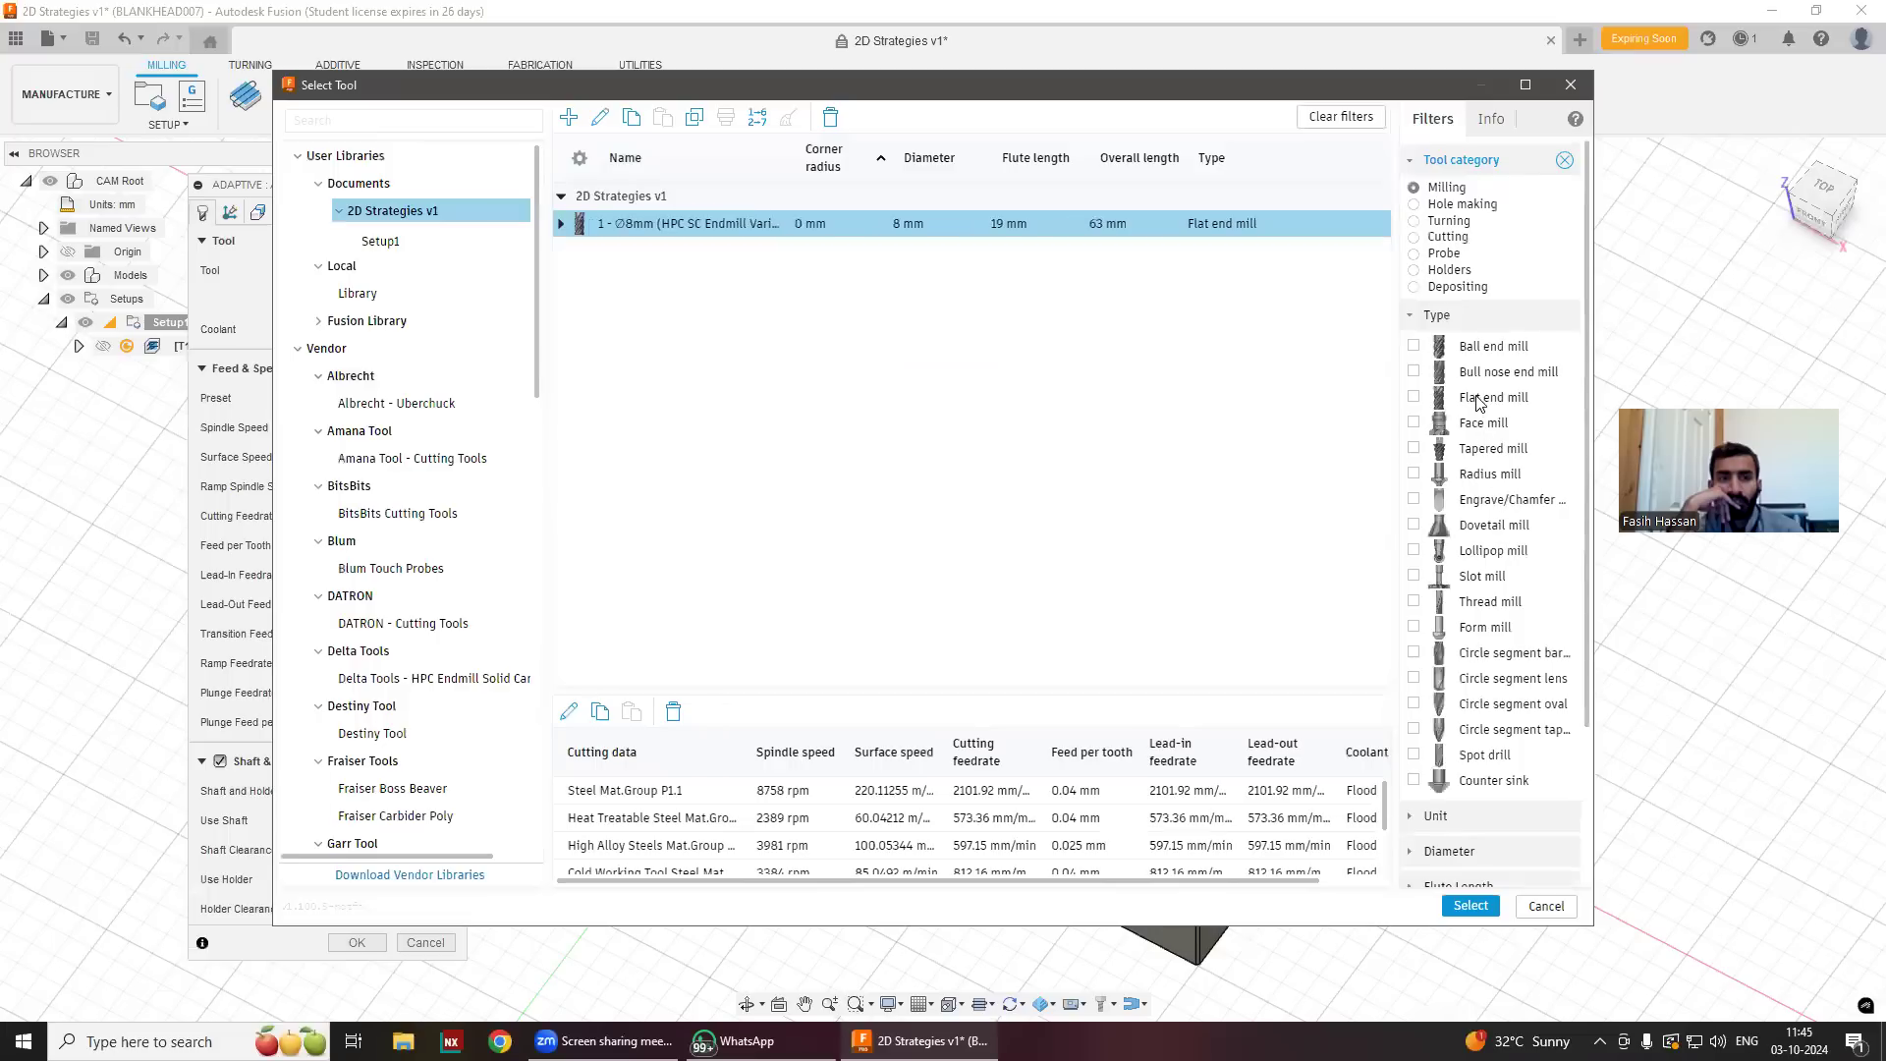
pyautogui.click(1443, 398)
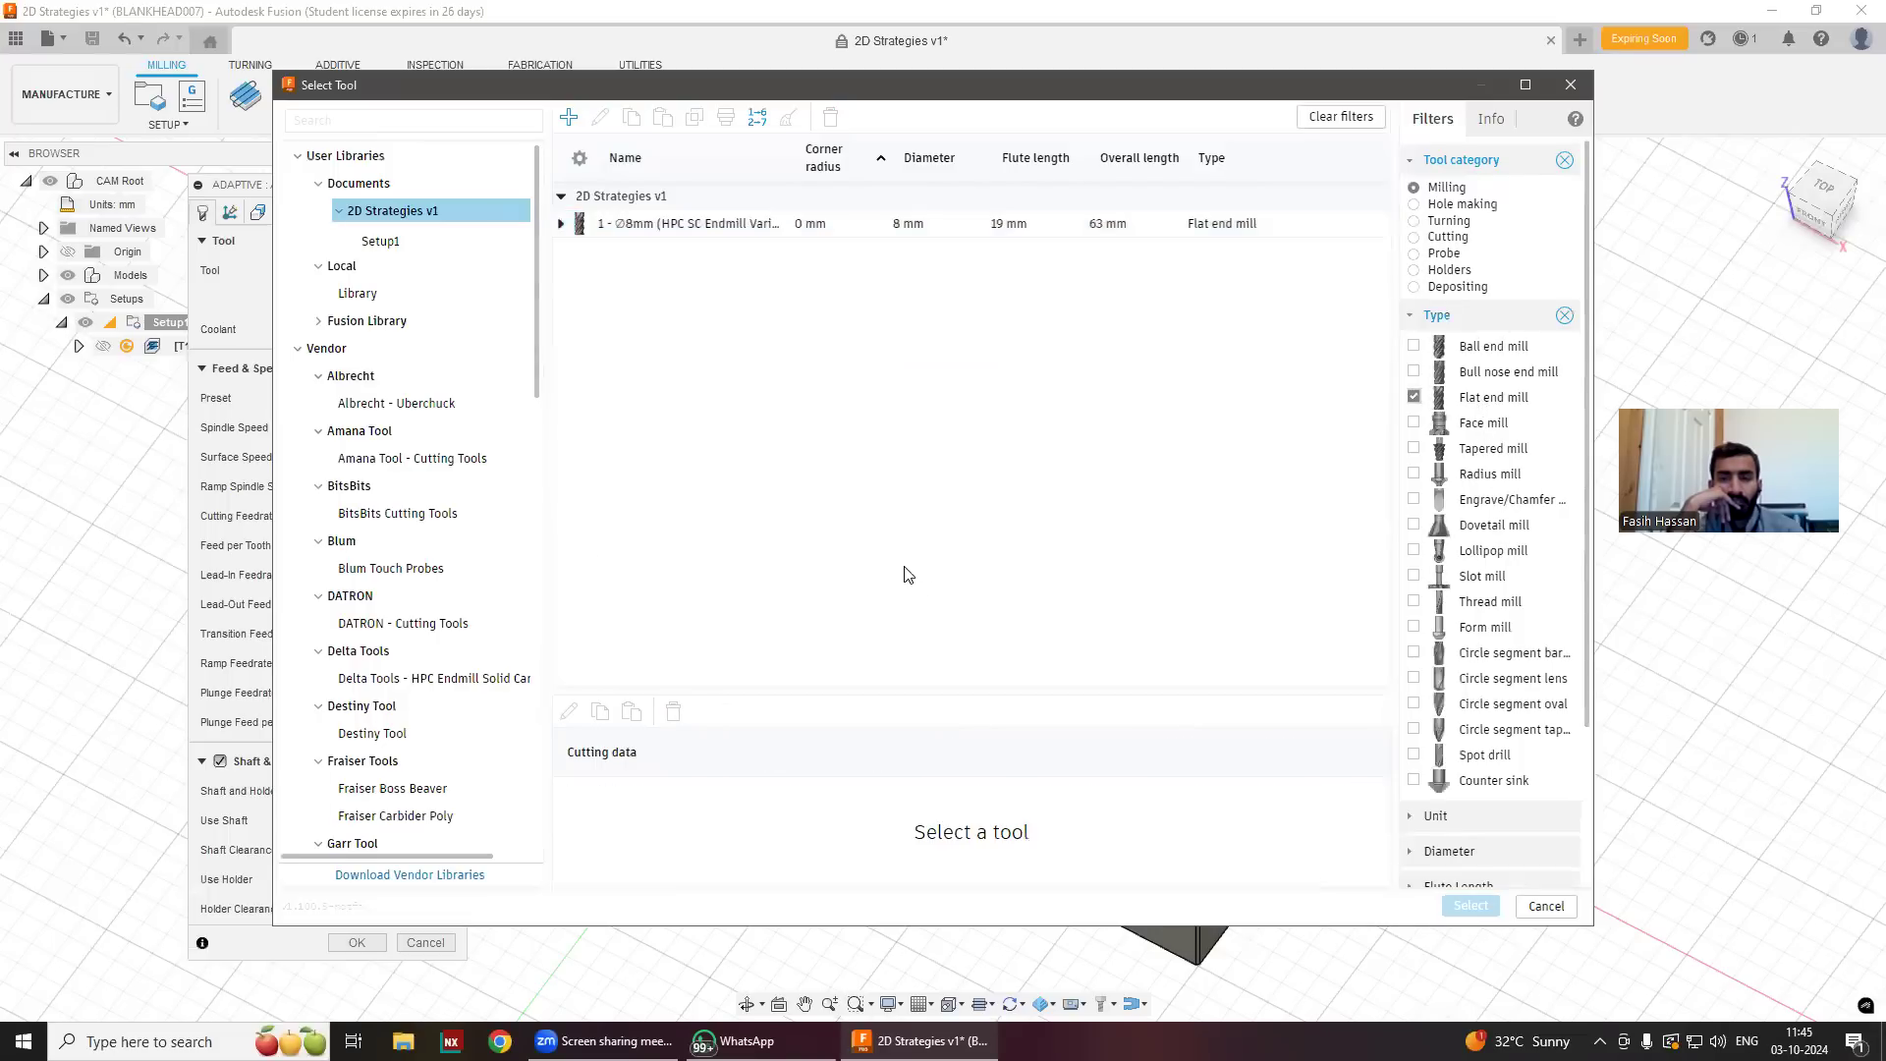
pyautogui.click(778, 226)
pyautogui.rightClick(780, 228)
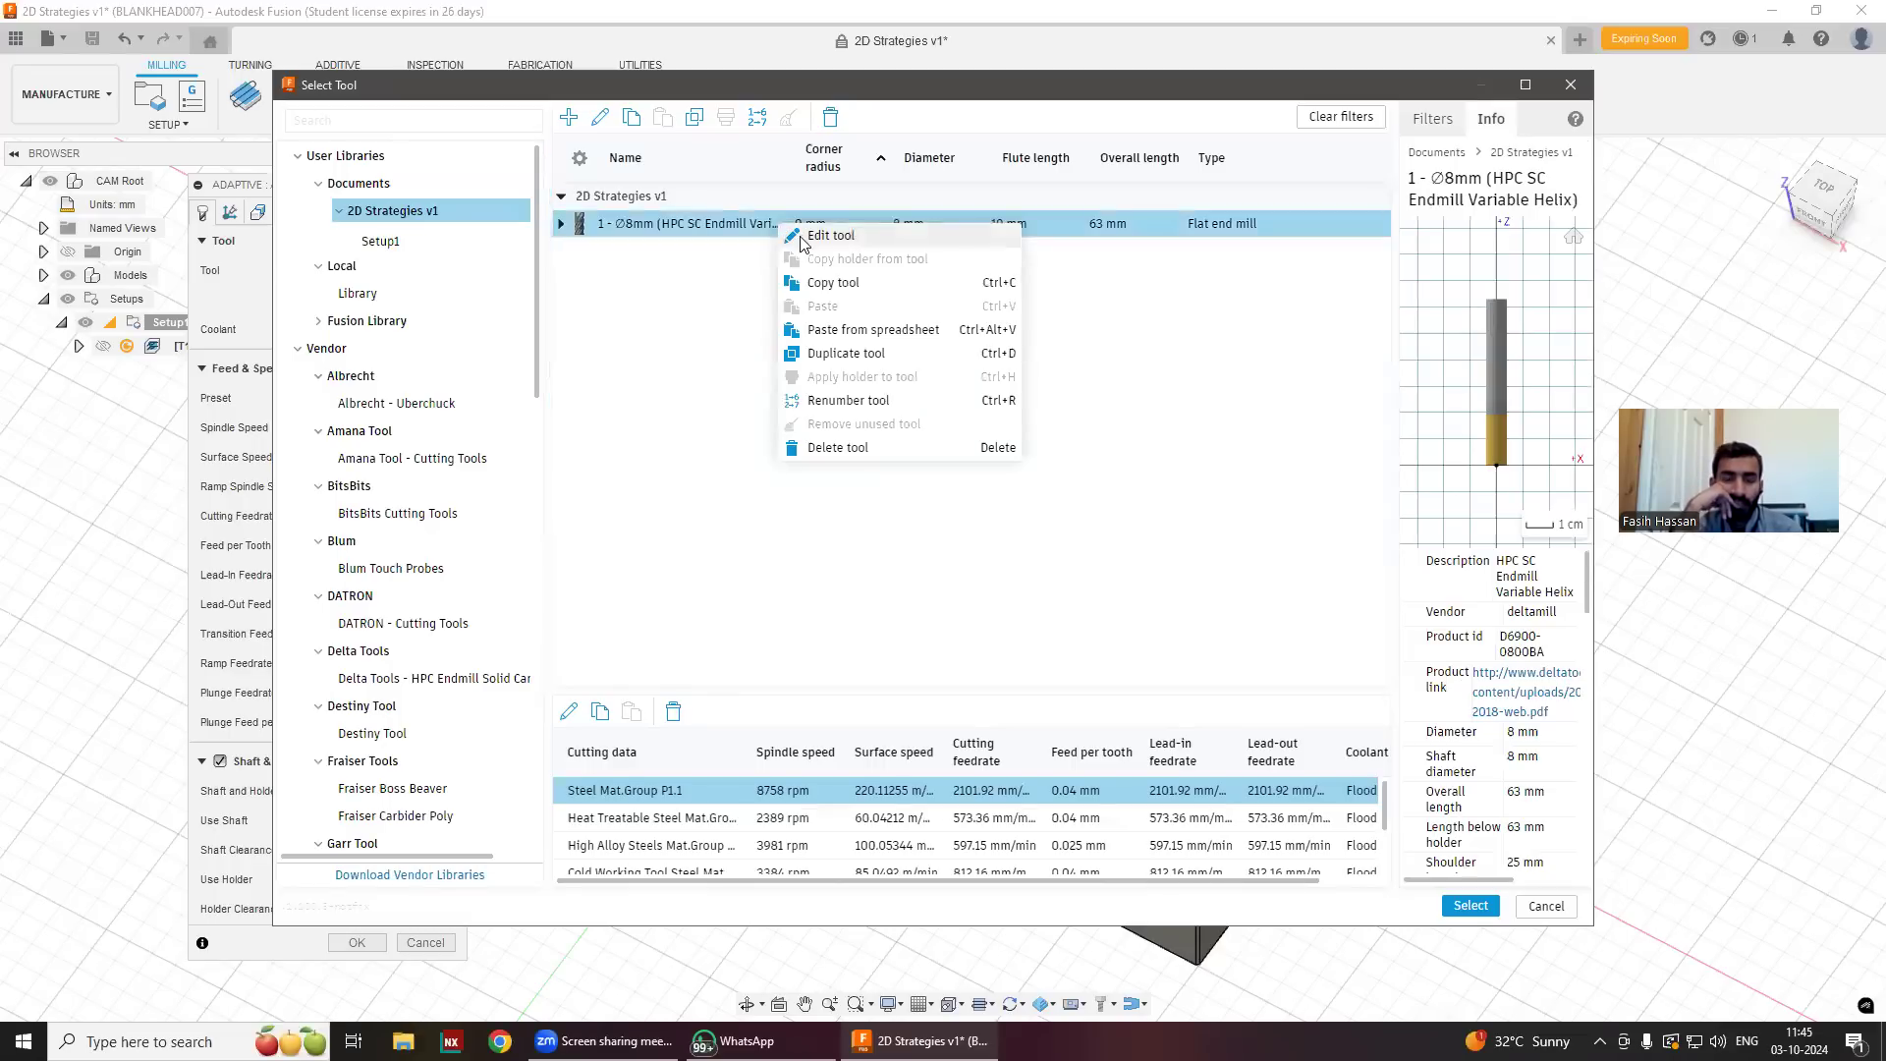
pyautogui.click(803, 237)
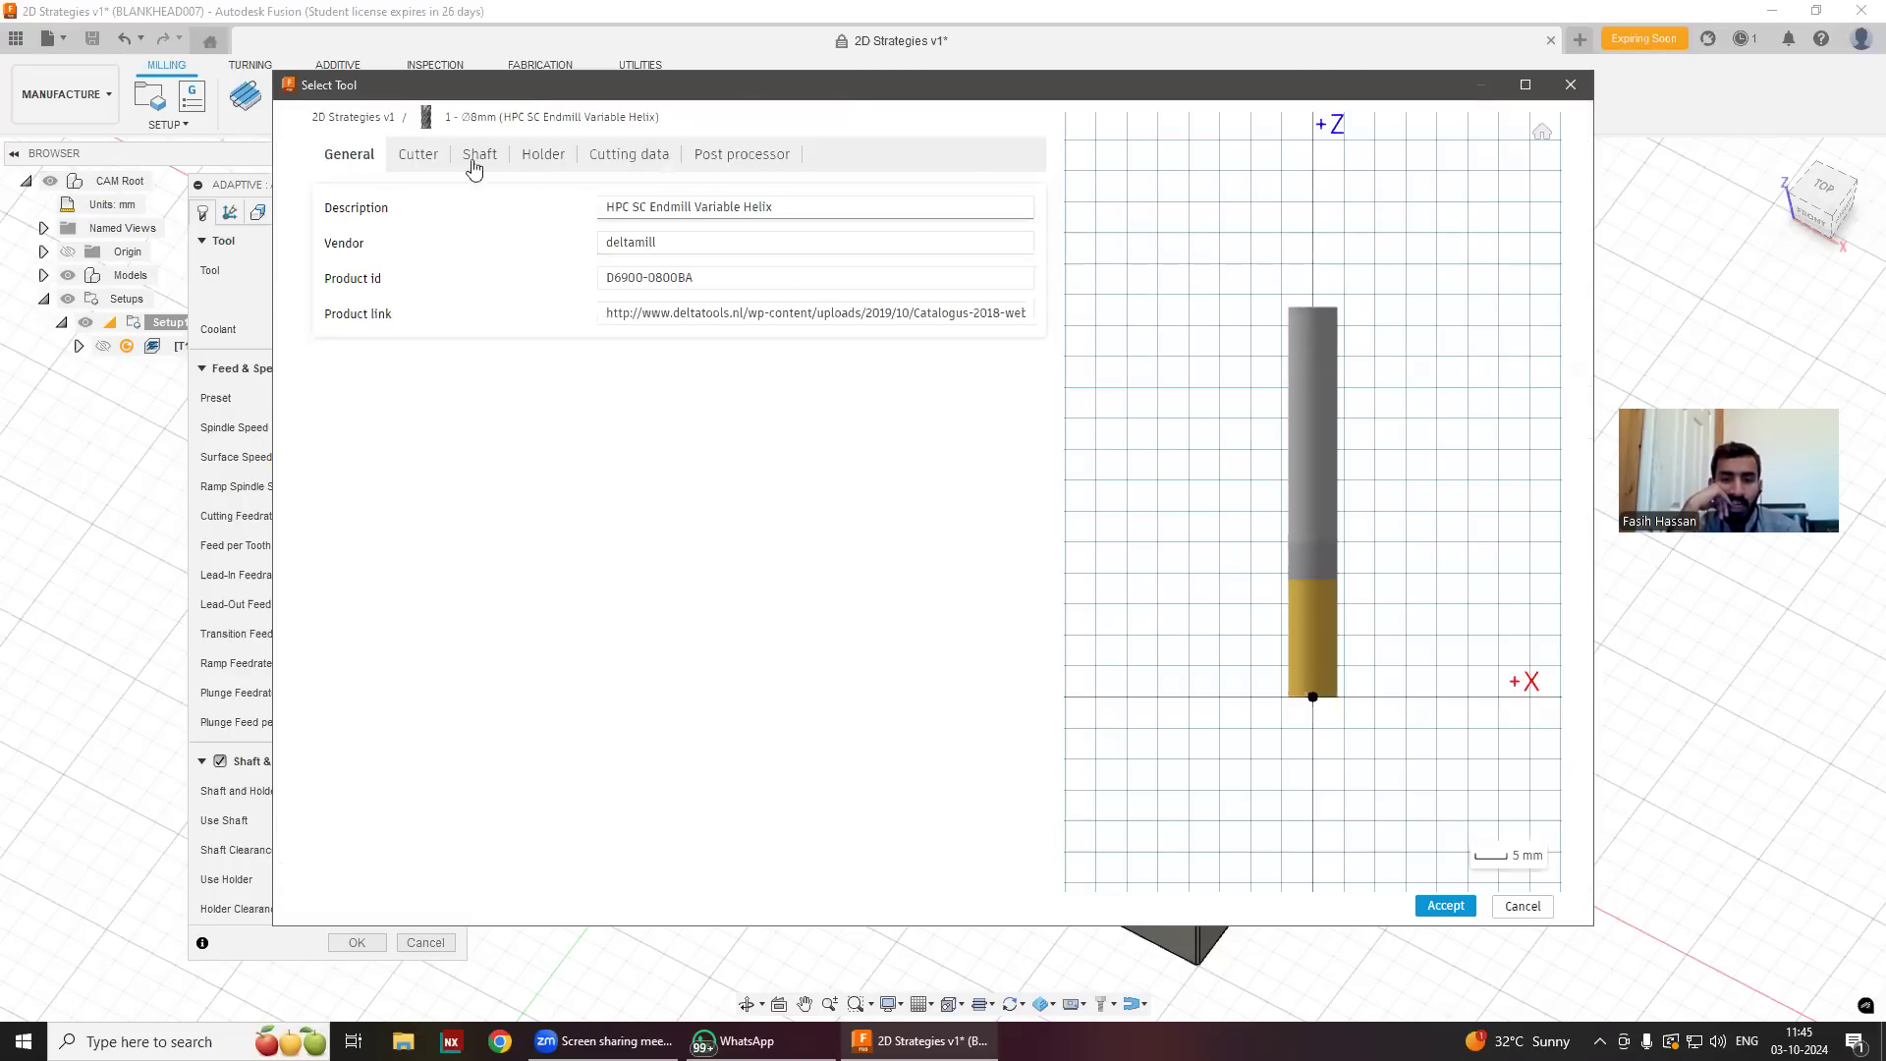
# Set the end mill's cutter diameter to 16 mm, accept the edit and select the tool for Adaptive1.
pyautogui.click(440, 160)
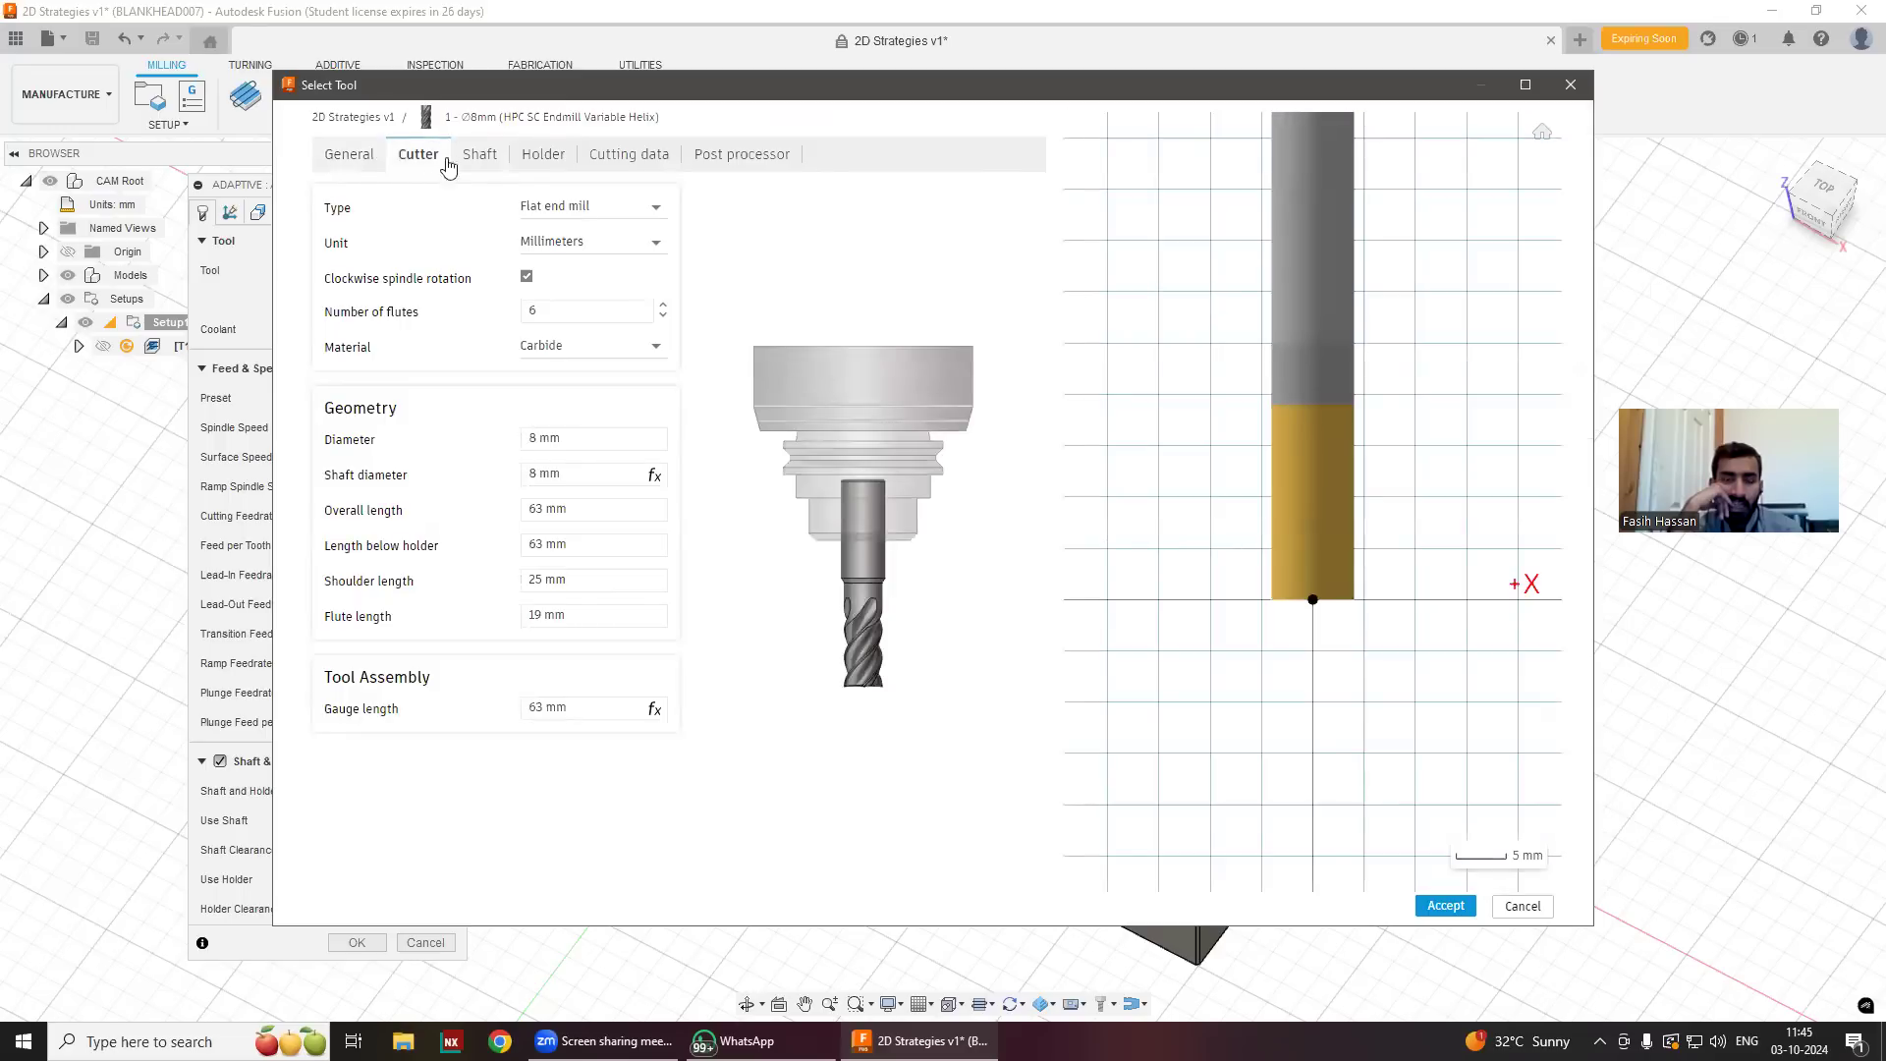
pyautogui.click(589, 446)
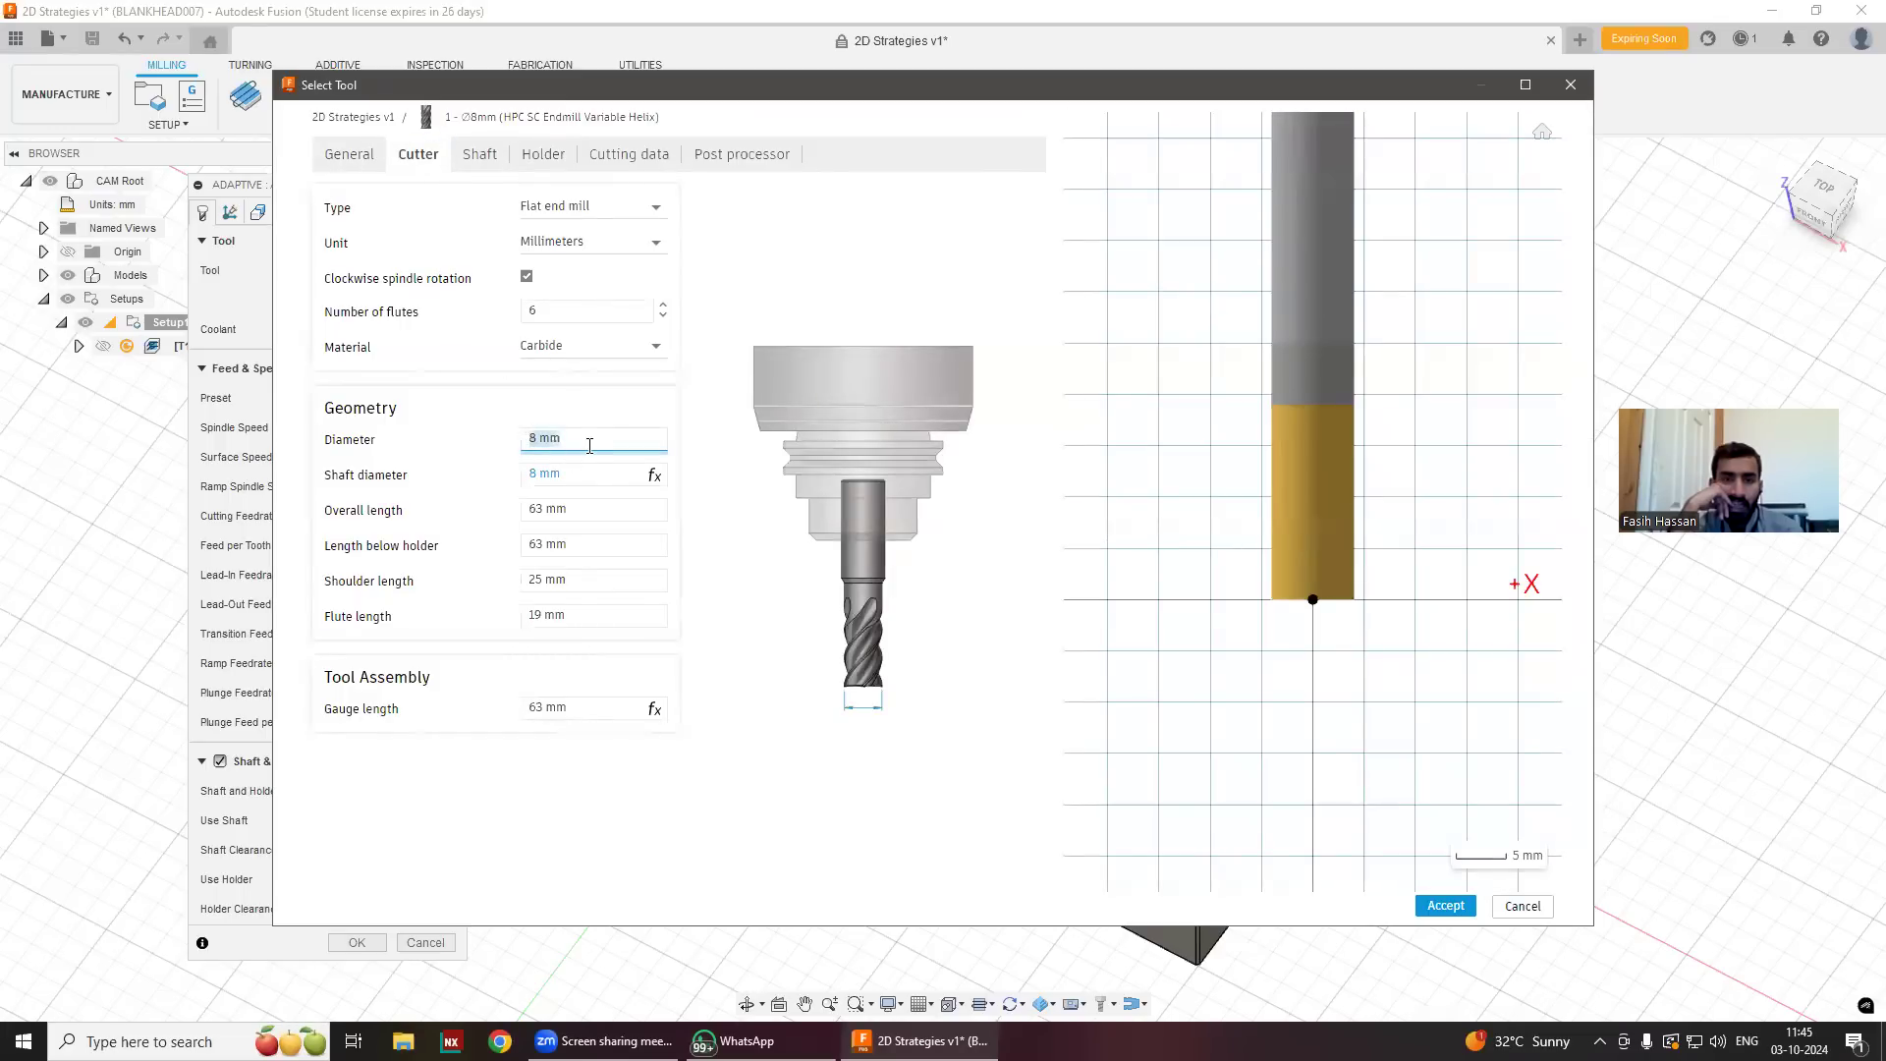
pyautogui.write('16')
pyautogui.press('Return')
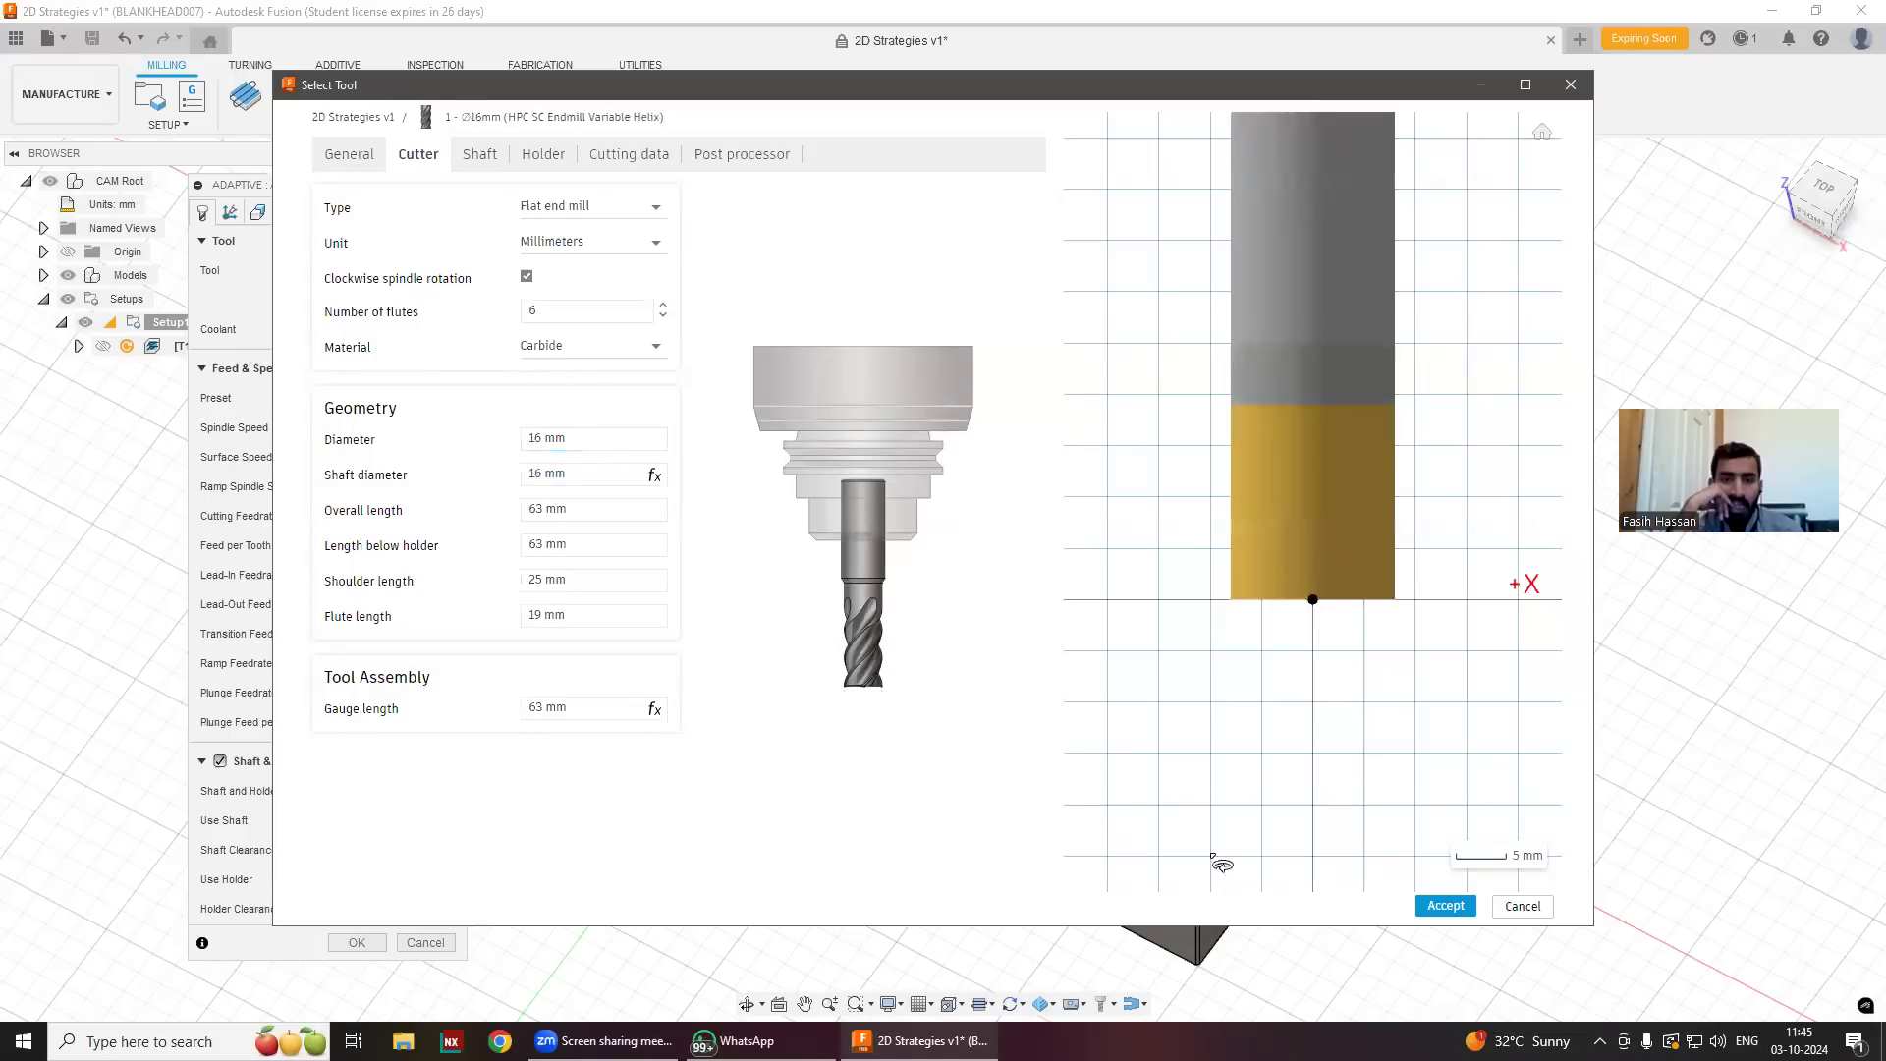
pyautogui.click(1423, 901)
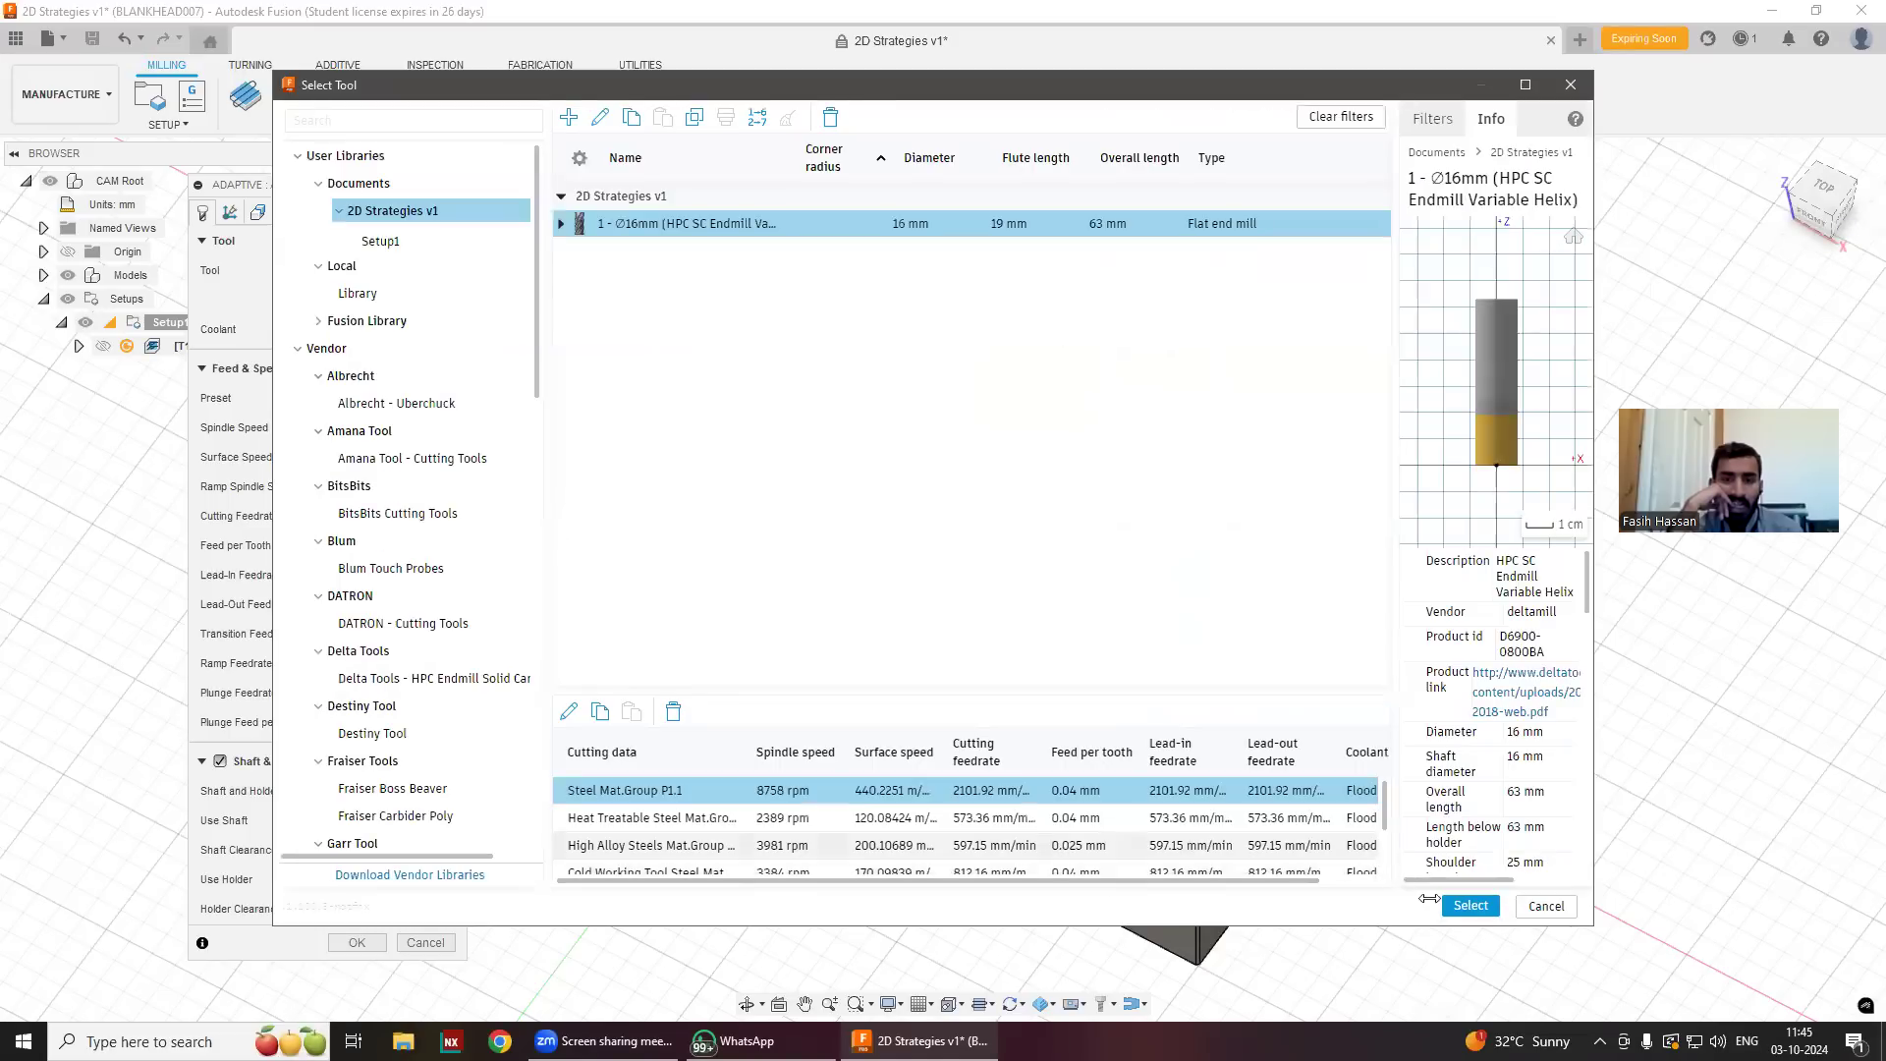
pyautogui.click(1440, 902)
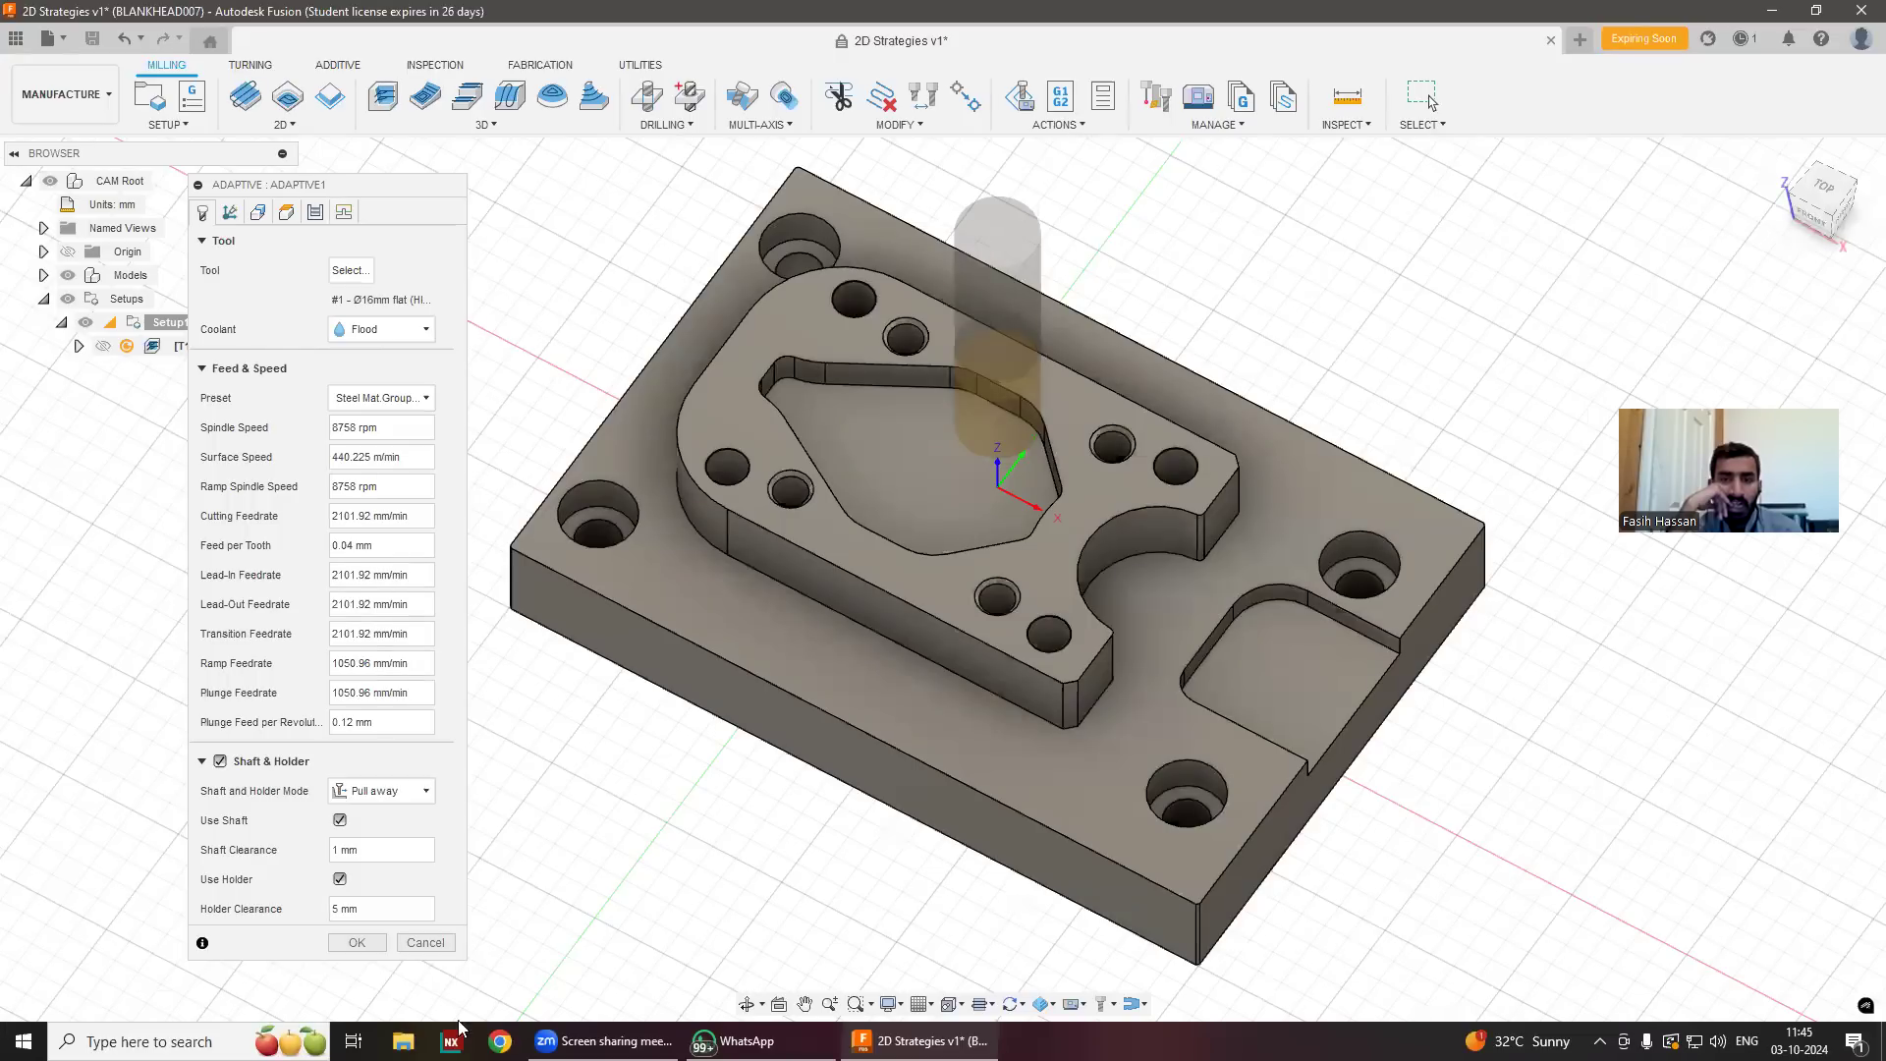
# Accept Adaptive1 with the 16 mm end mill, regenerate the toolpath and inspect it over the whole plate.
pyautogui.click(355, 943)
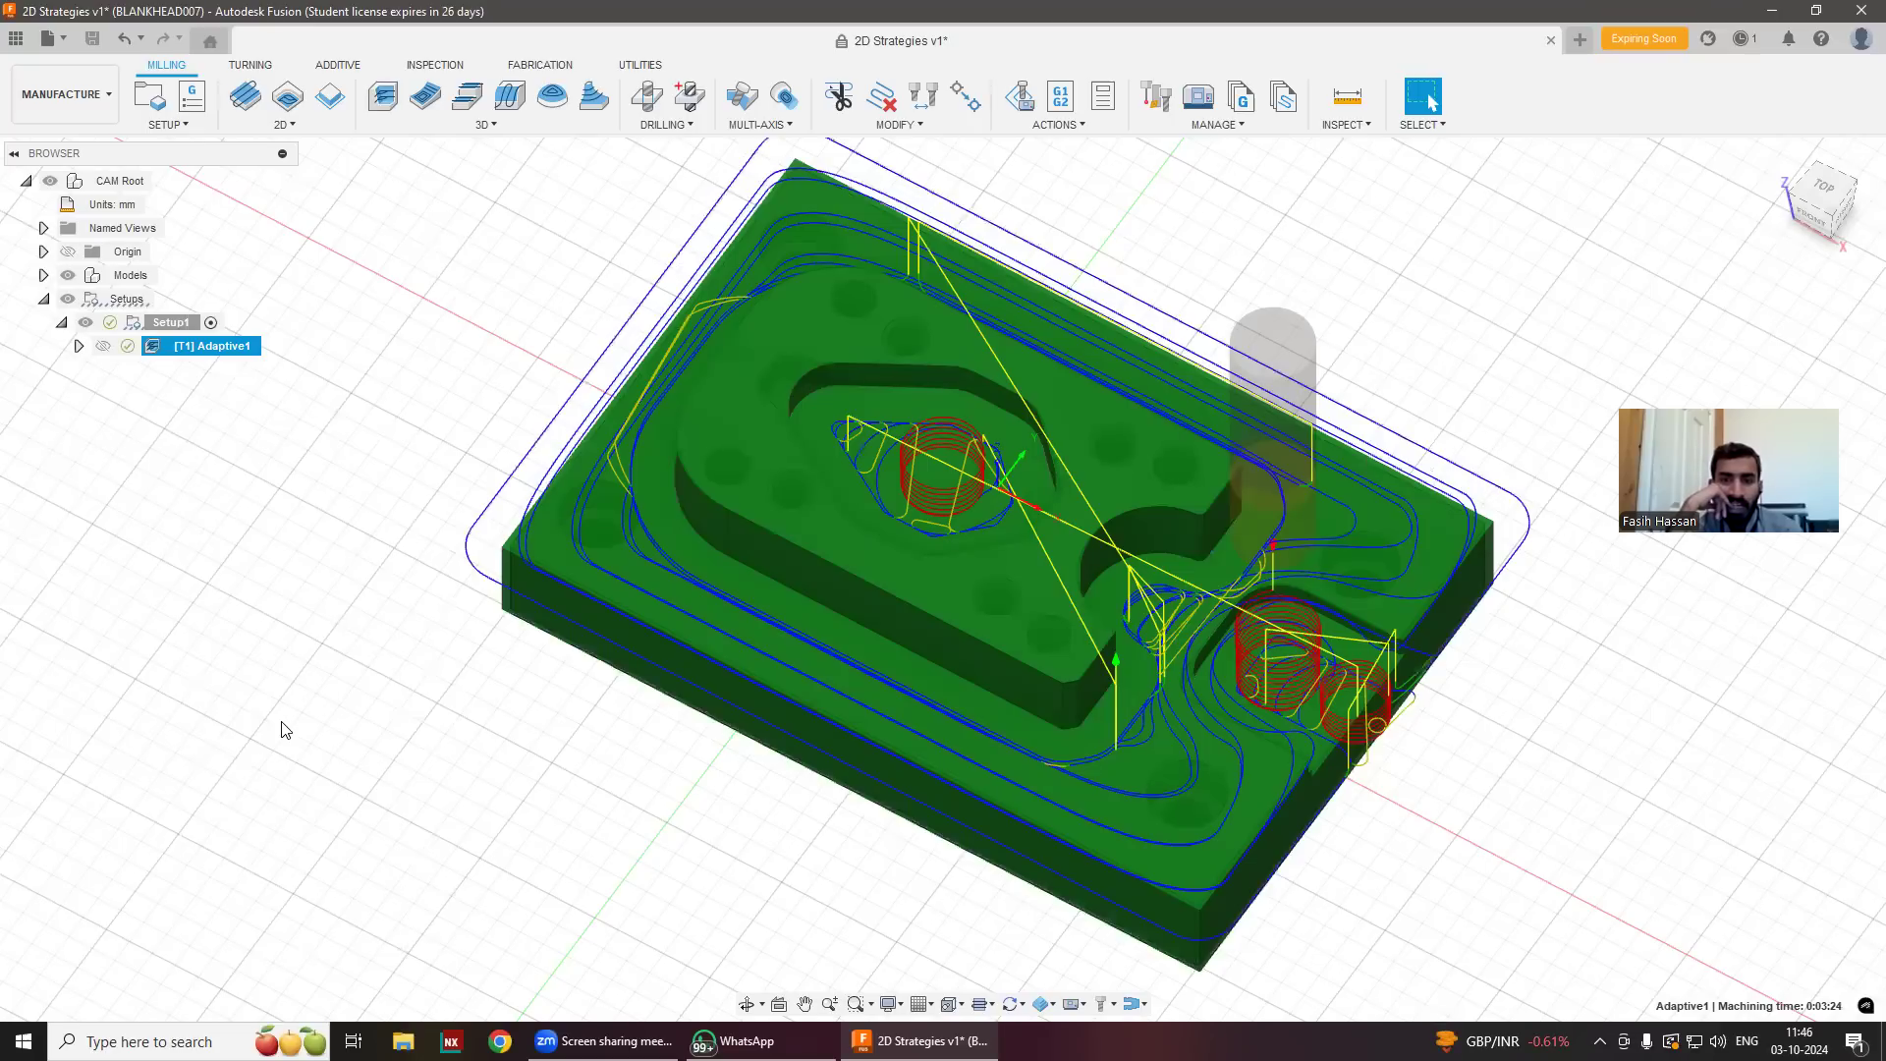
pyautogui.scroll(-2, 887, 535)
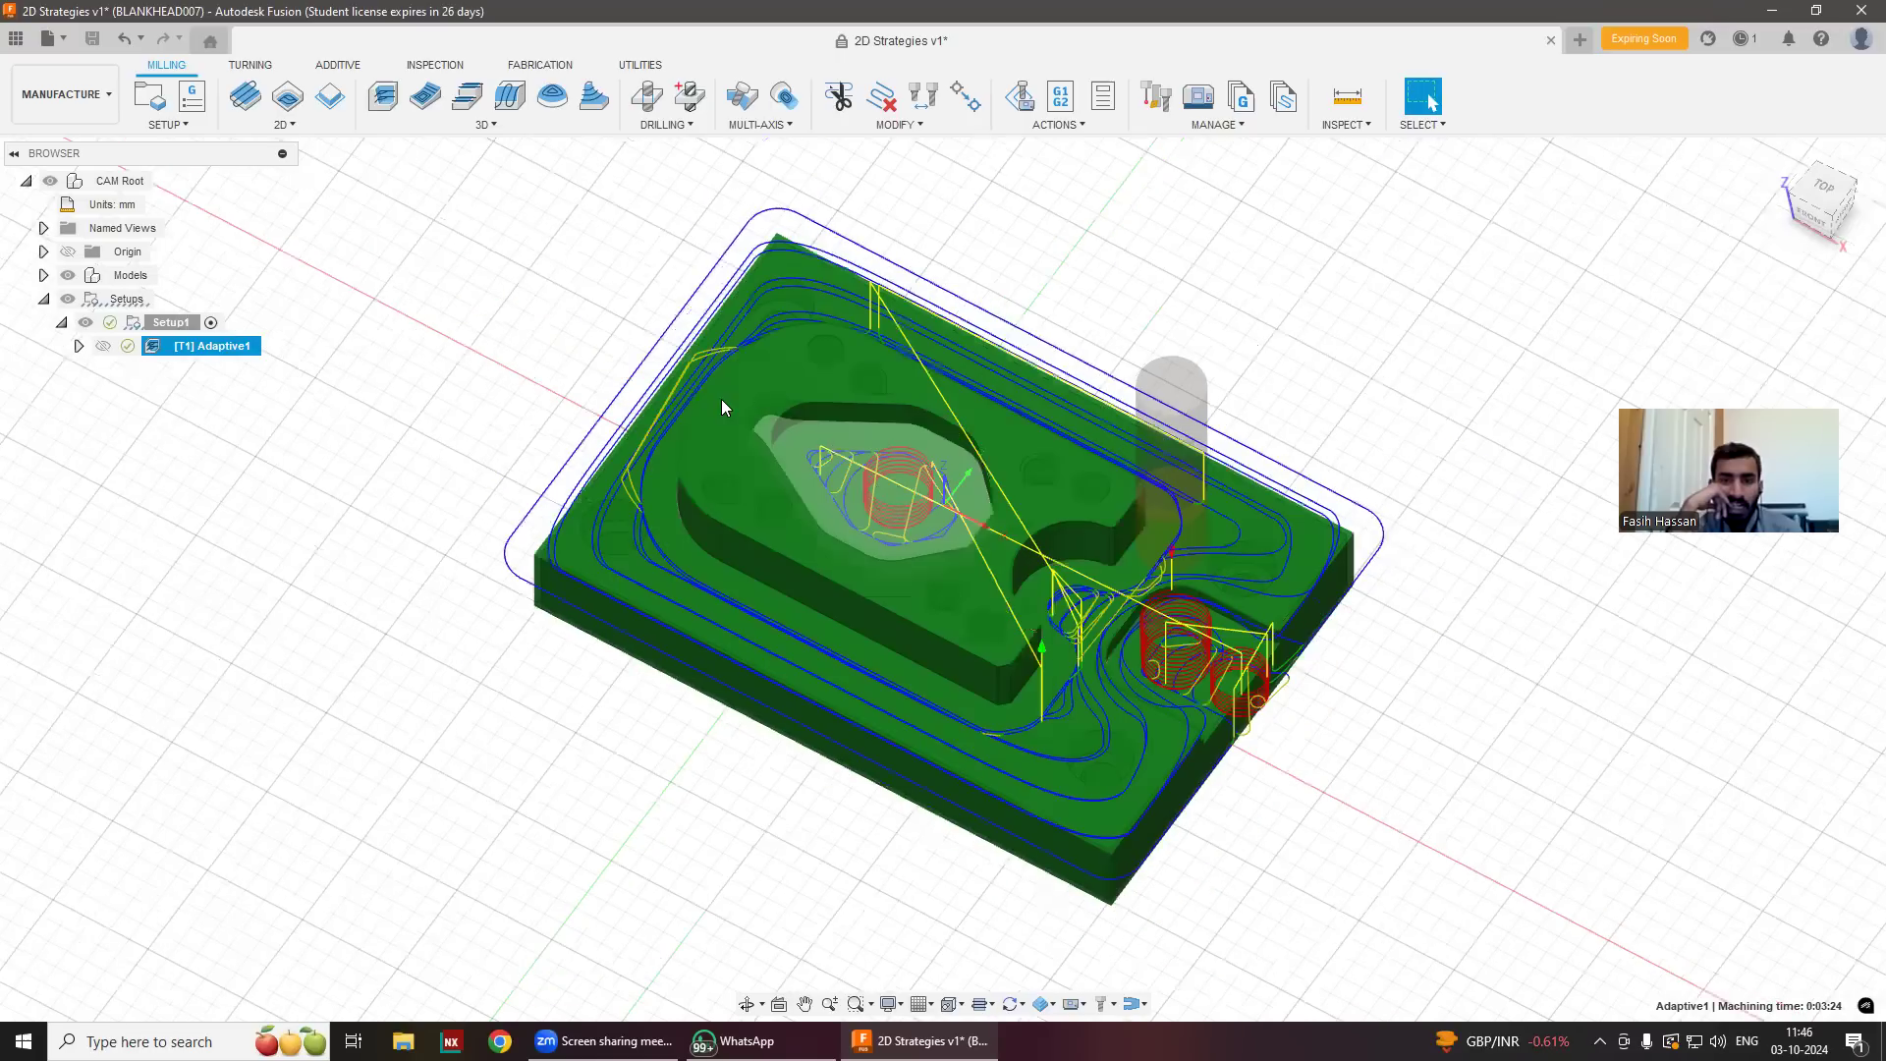
pyautogui.scroll(2, 804, 436)
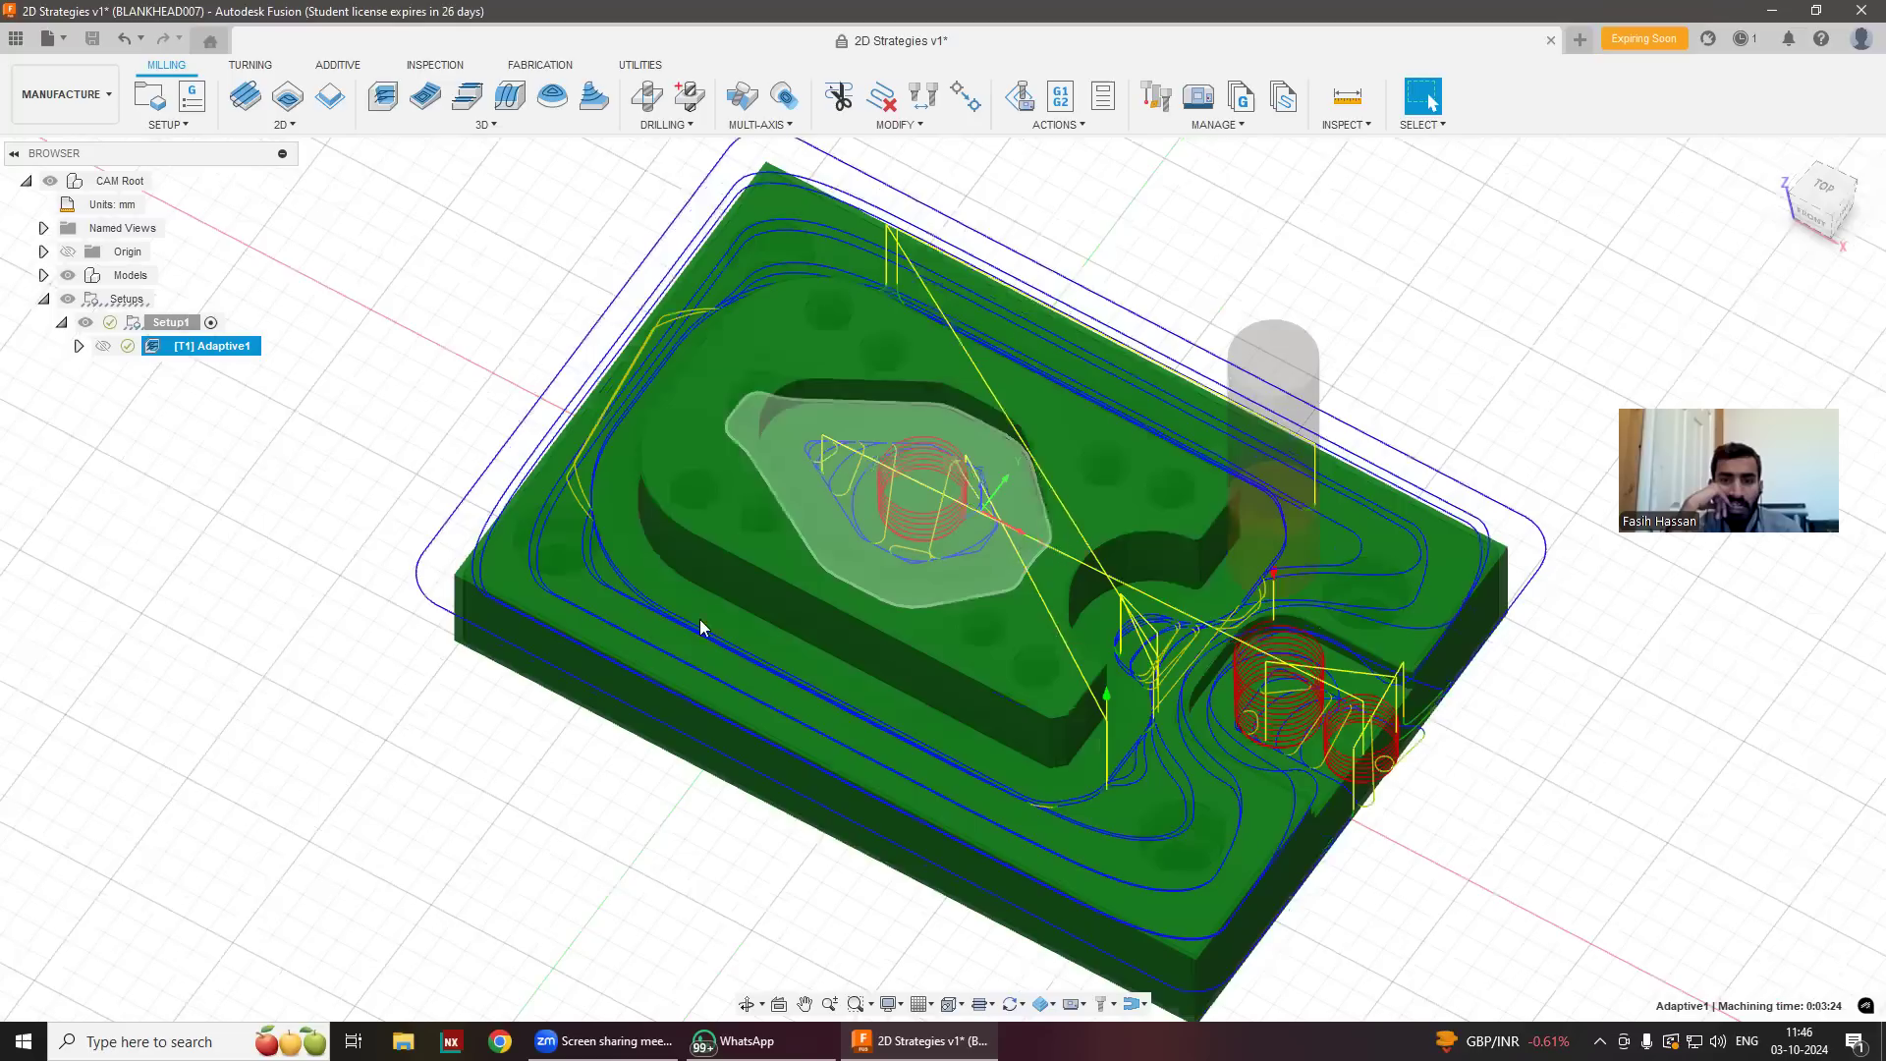
pyautogui.click(297, 631)
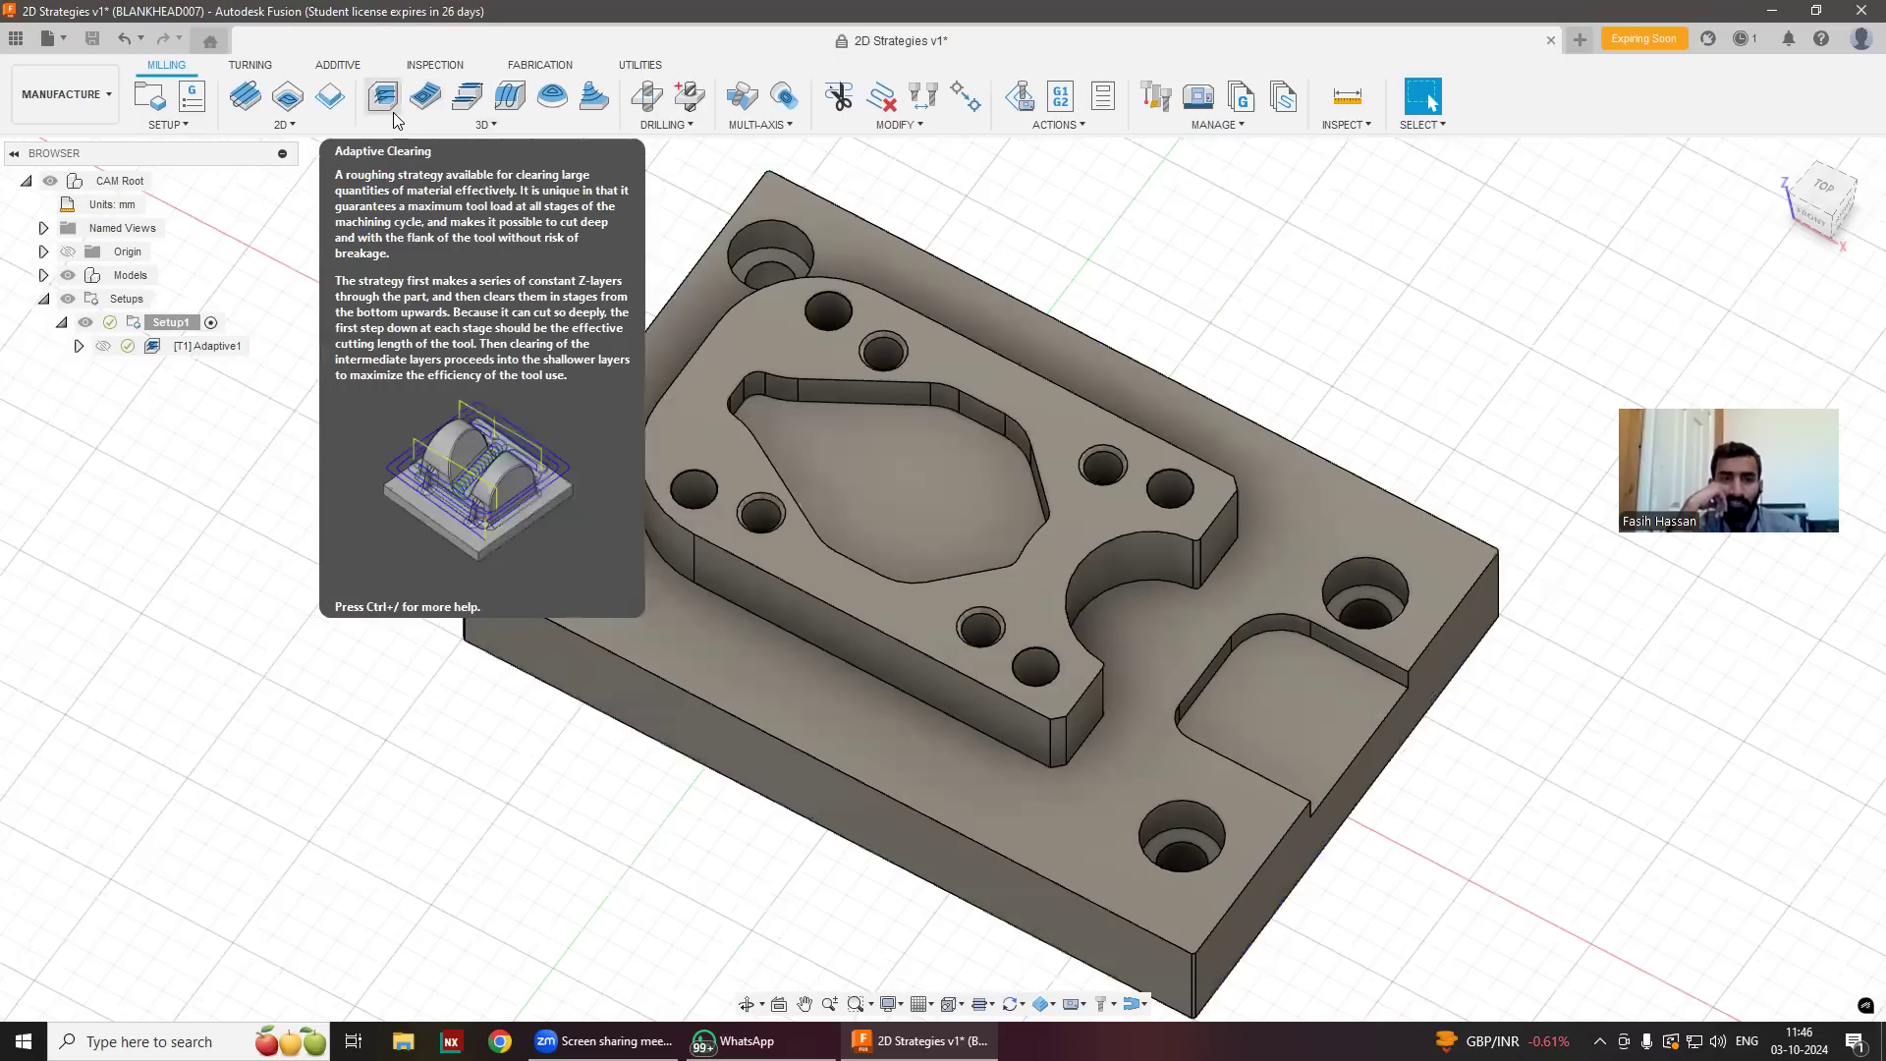
# Start a 3D Pocket Clearing operation, open its tool selection and filter the tools to flat end mills.
pyautogui.click(440, 125)
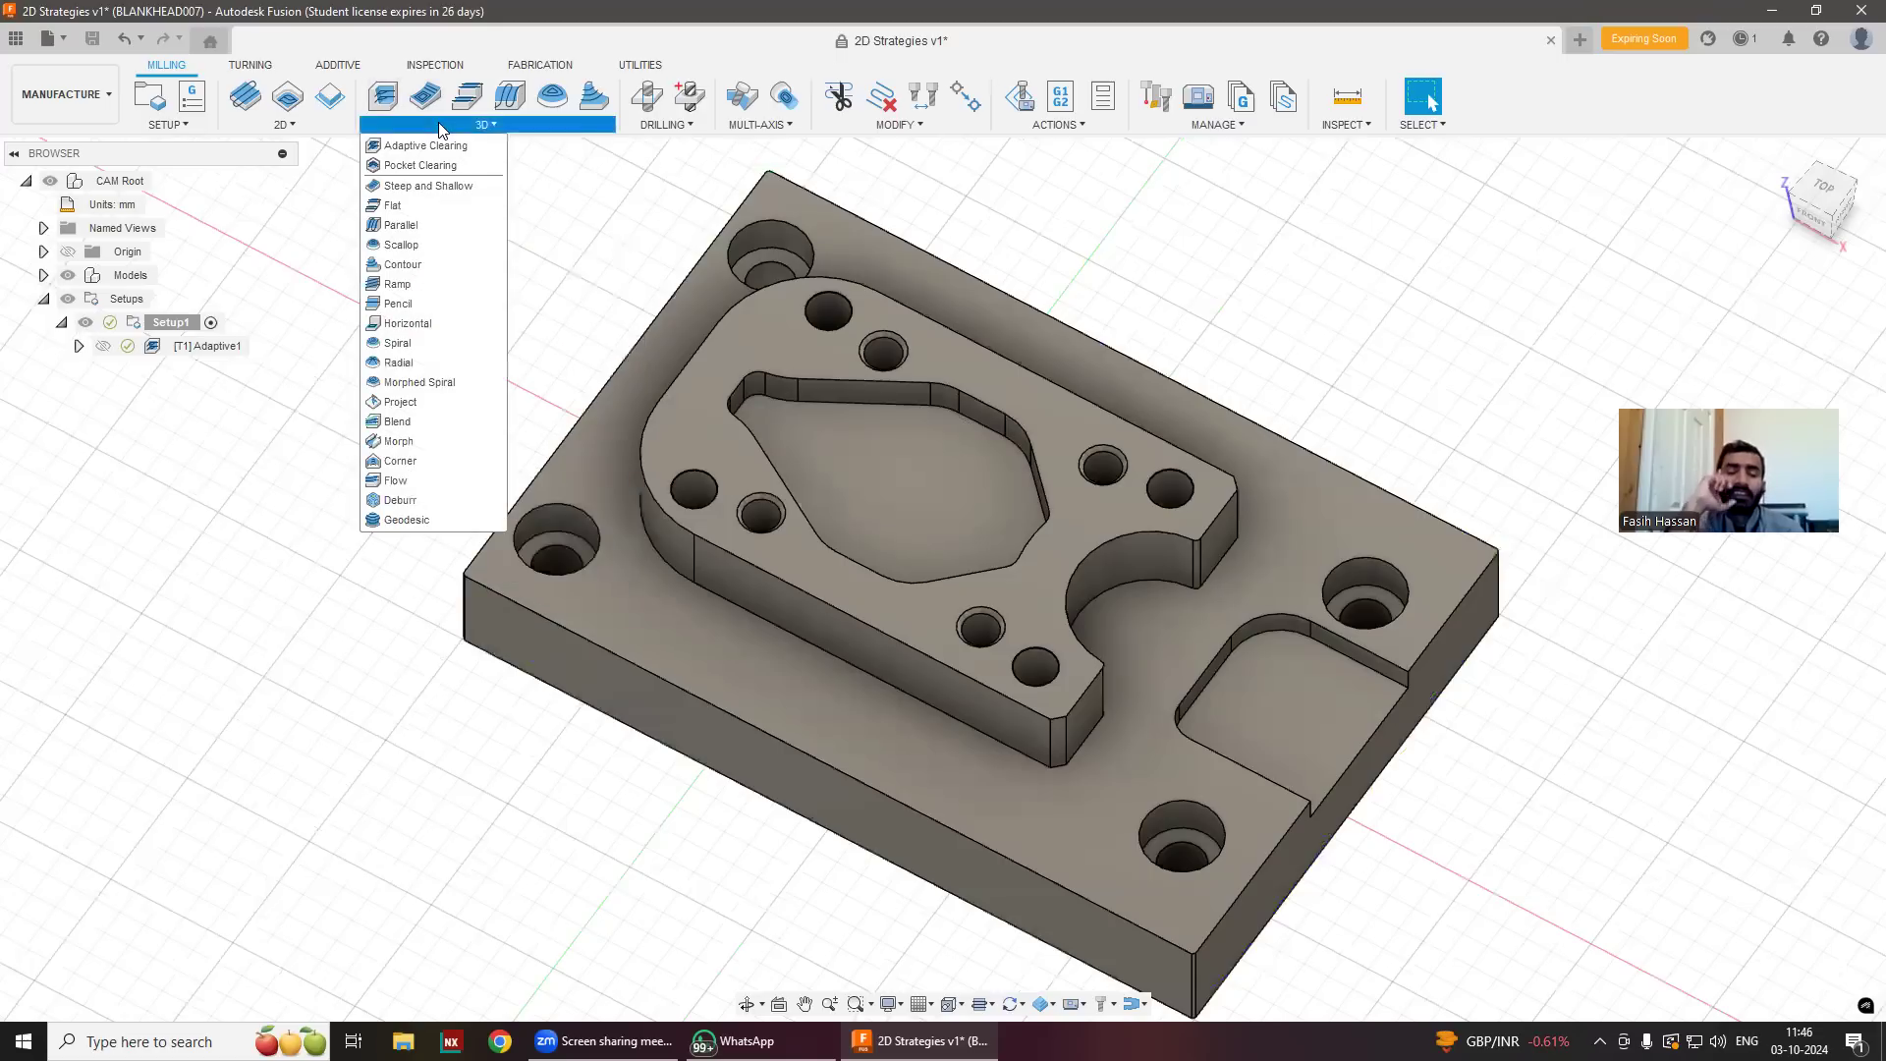
pyautogui.click(422, 169)
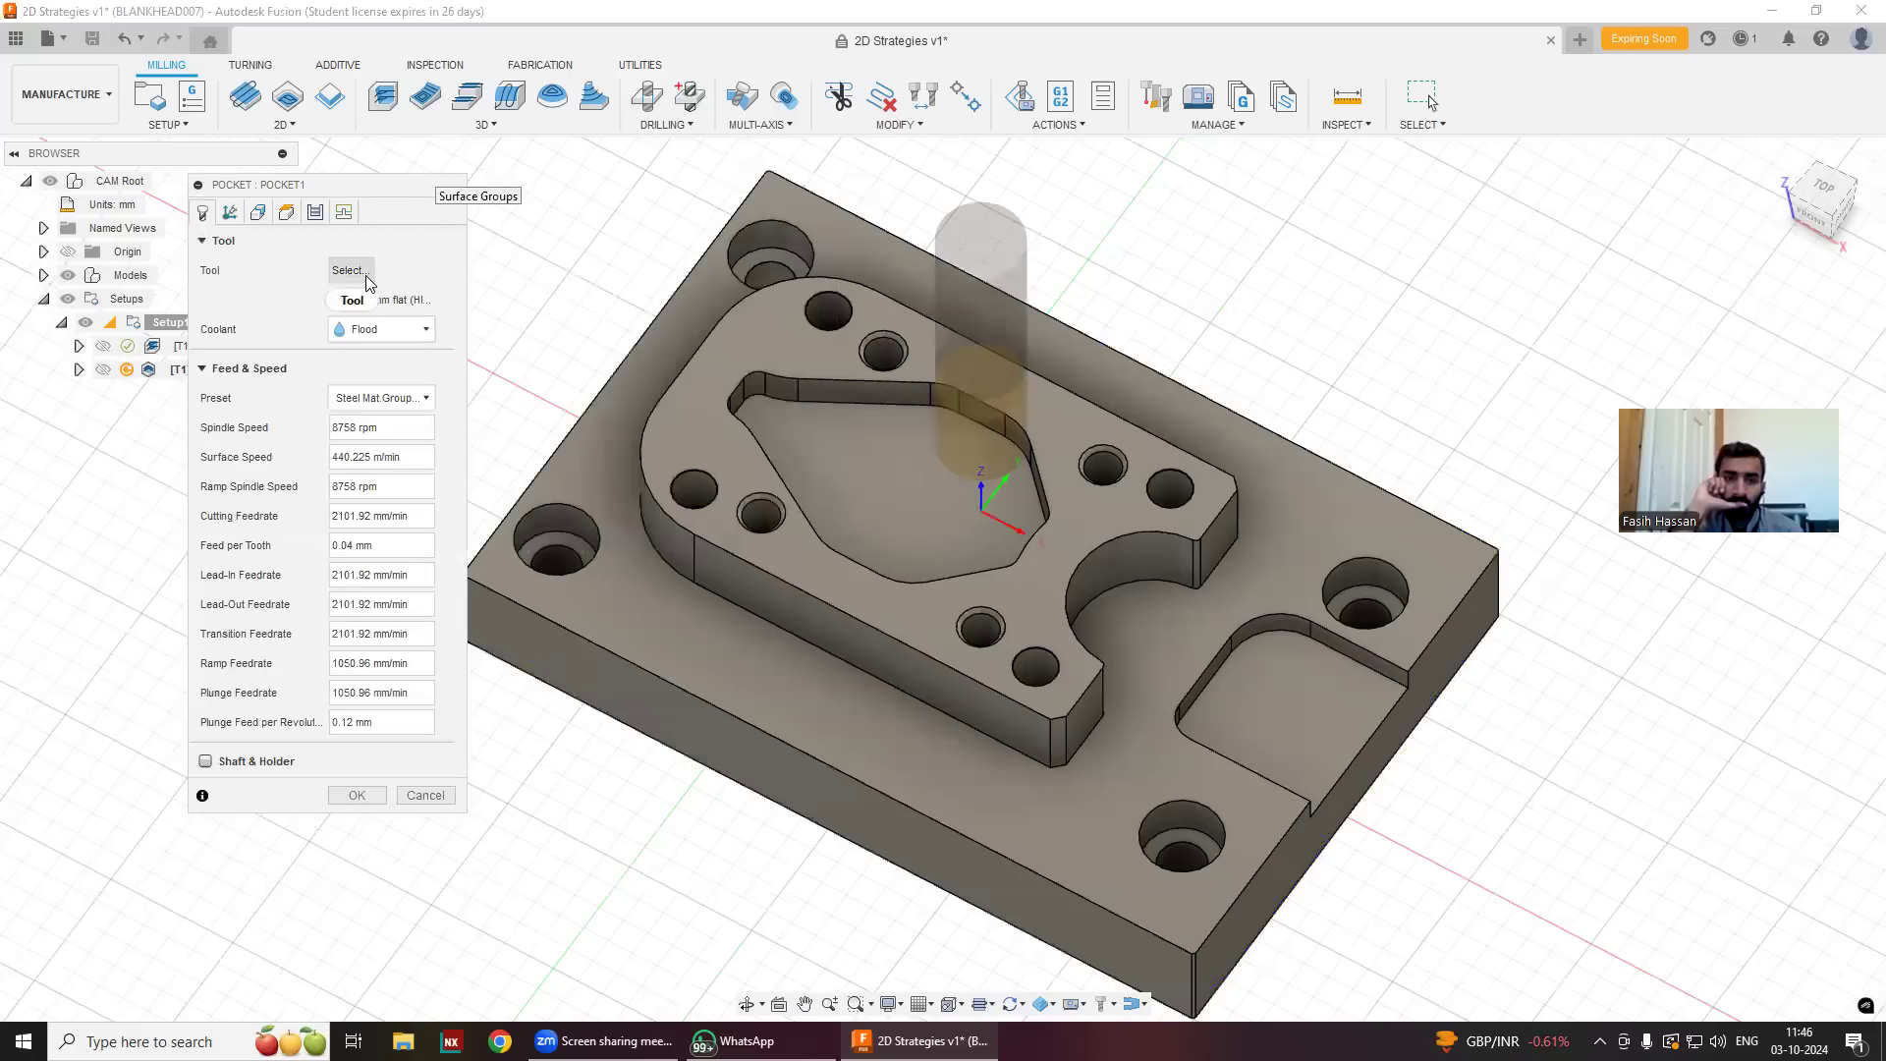
pyautogui.click(350, 271)
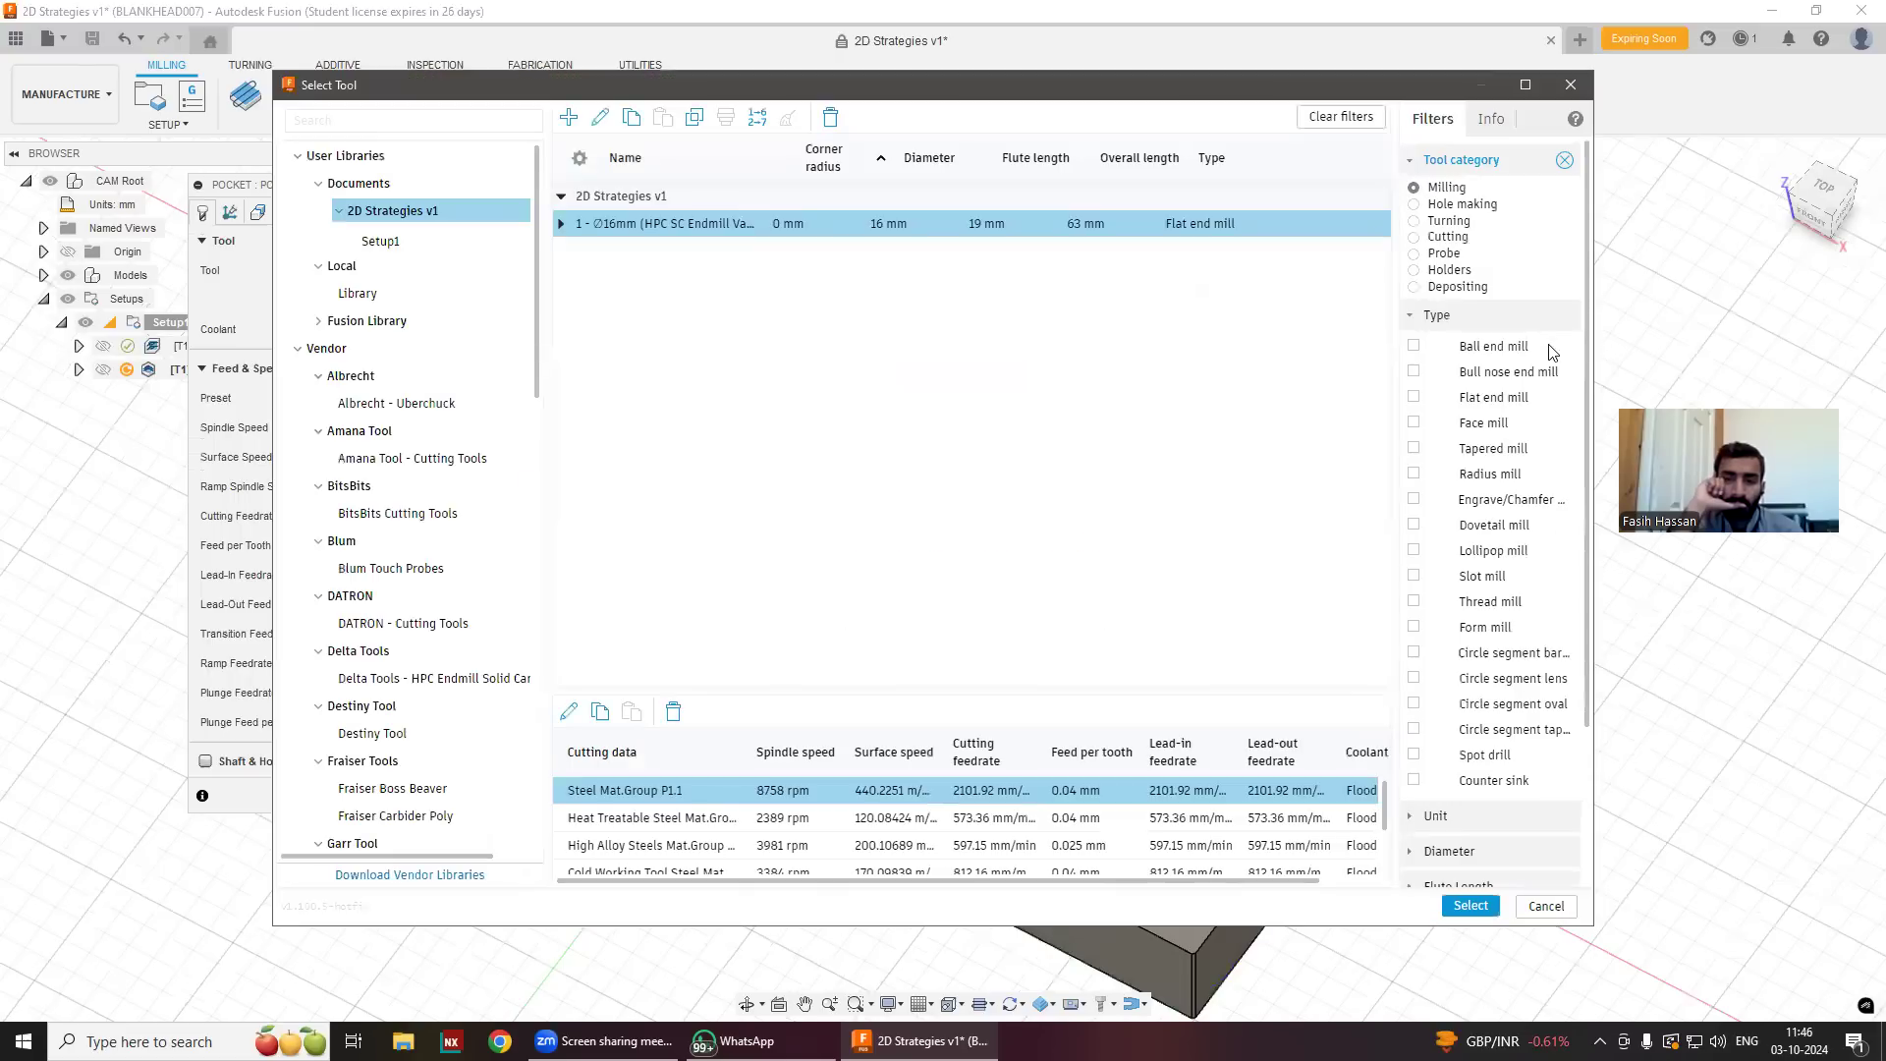
pyautogui.click(1504, 398)
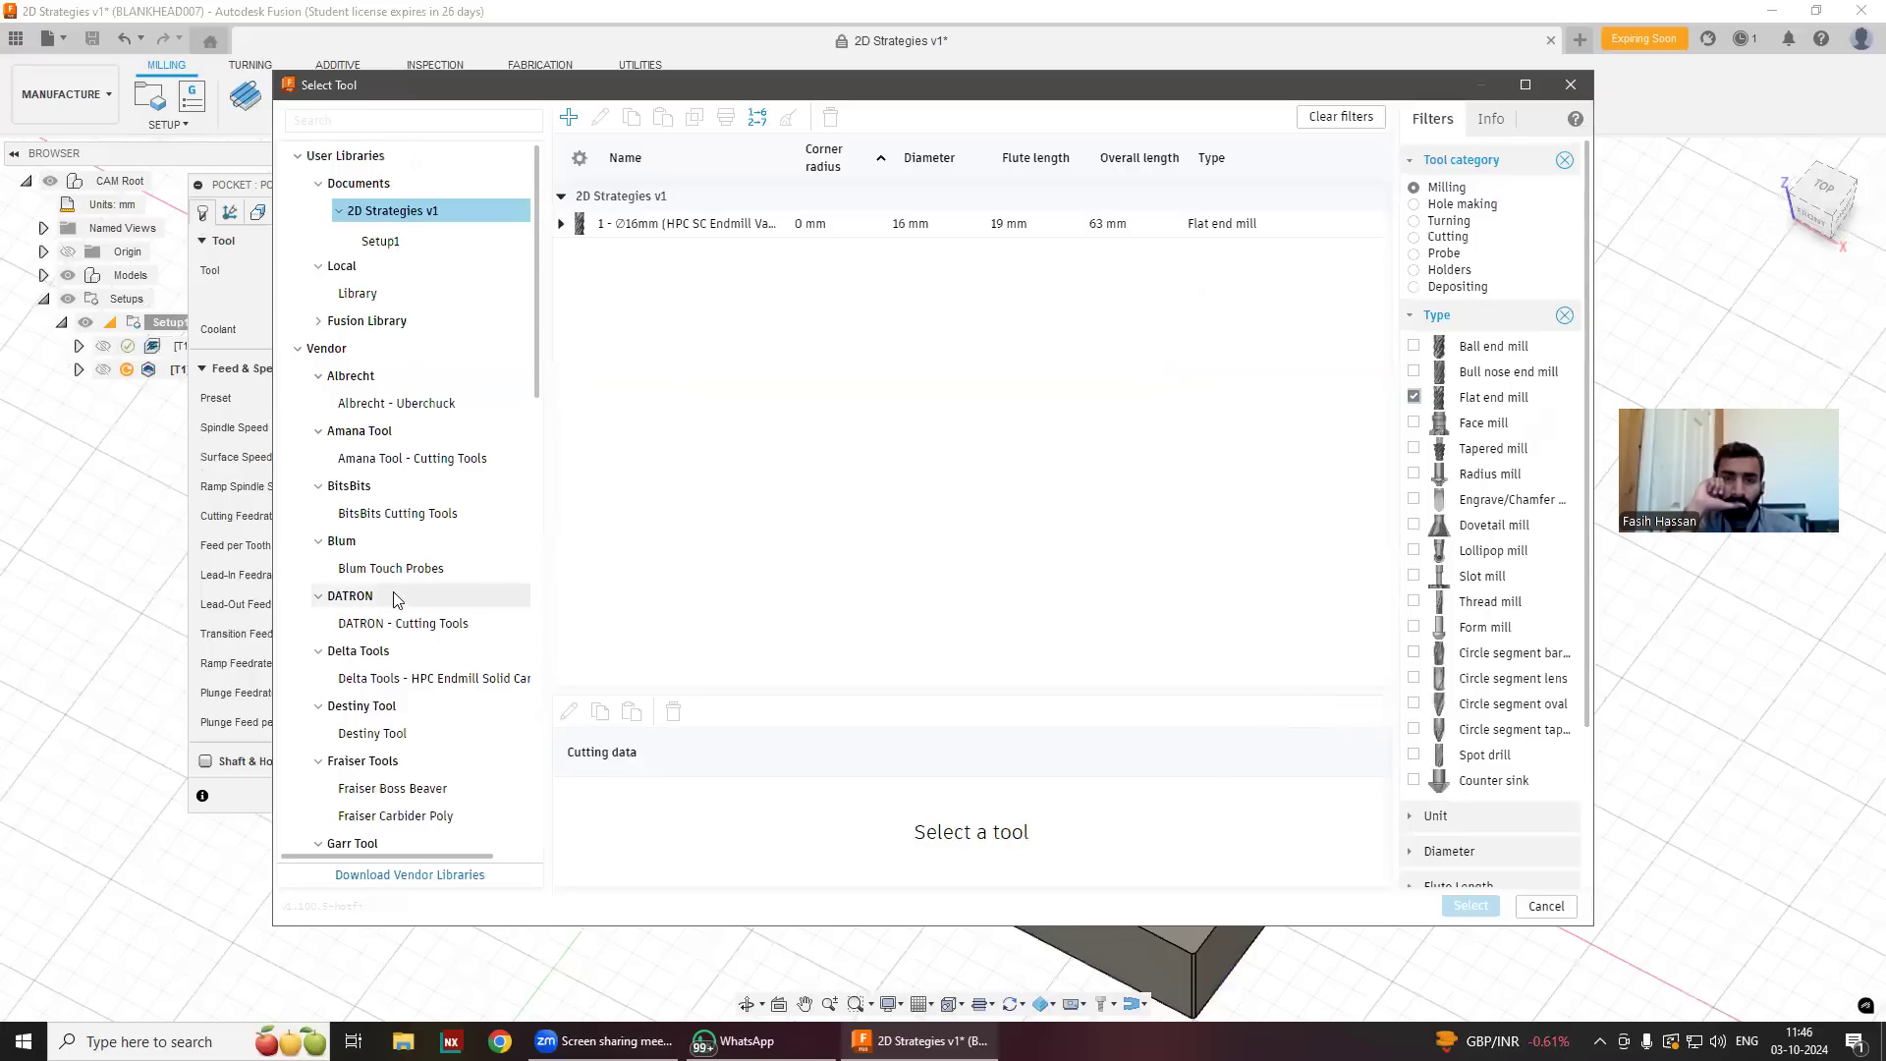
# Browse the vendor tool libraries, including Haas Holders, Haas Tooling and the ISCAR Holemaking sets, for a suitable flat end mill.
pyautogui.click(374, 444)
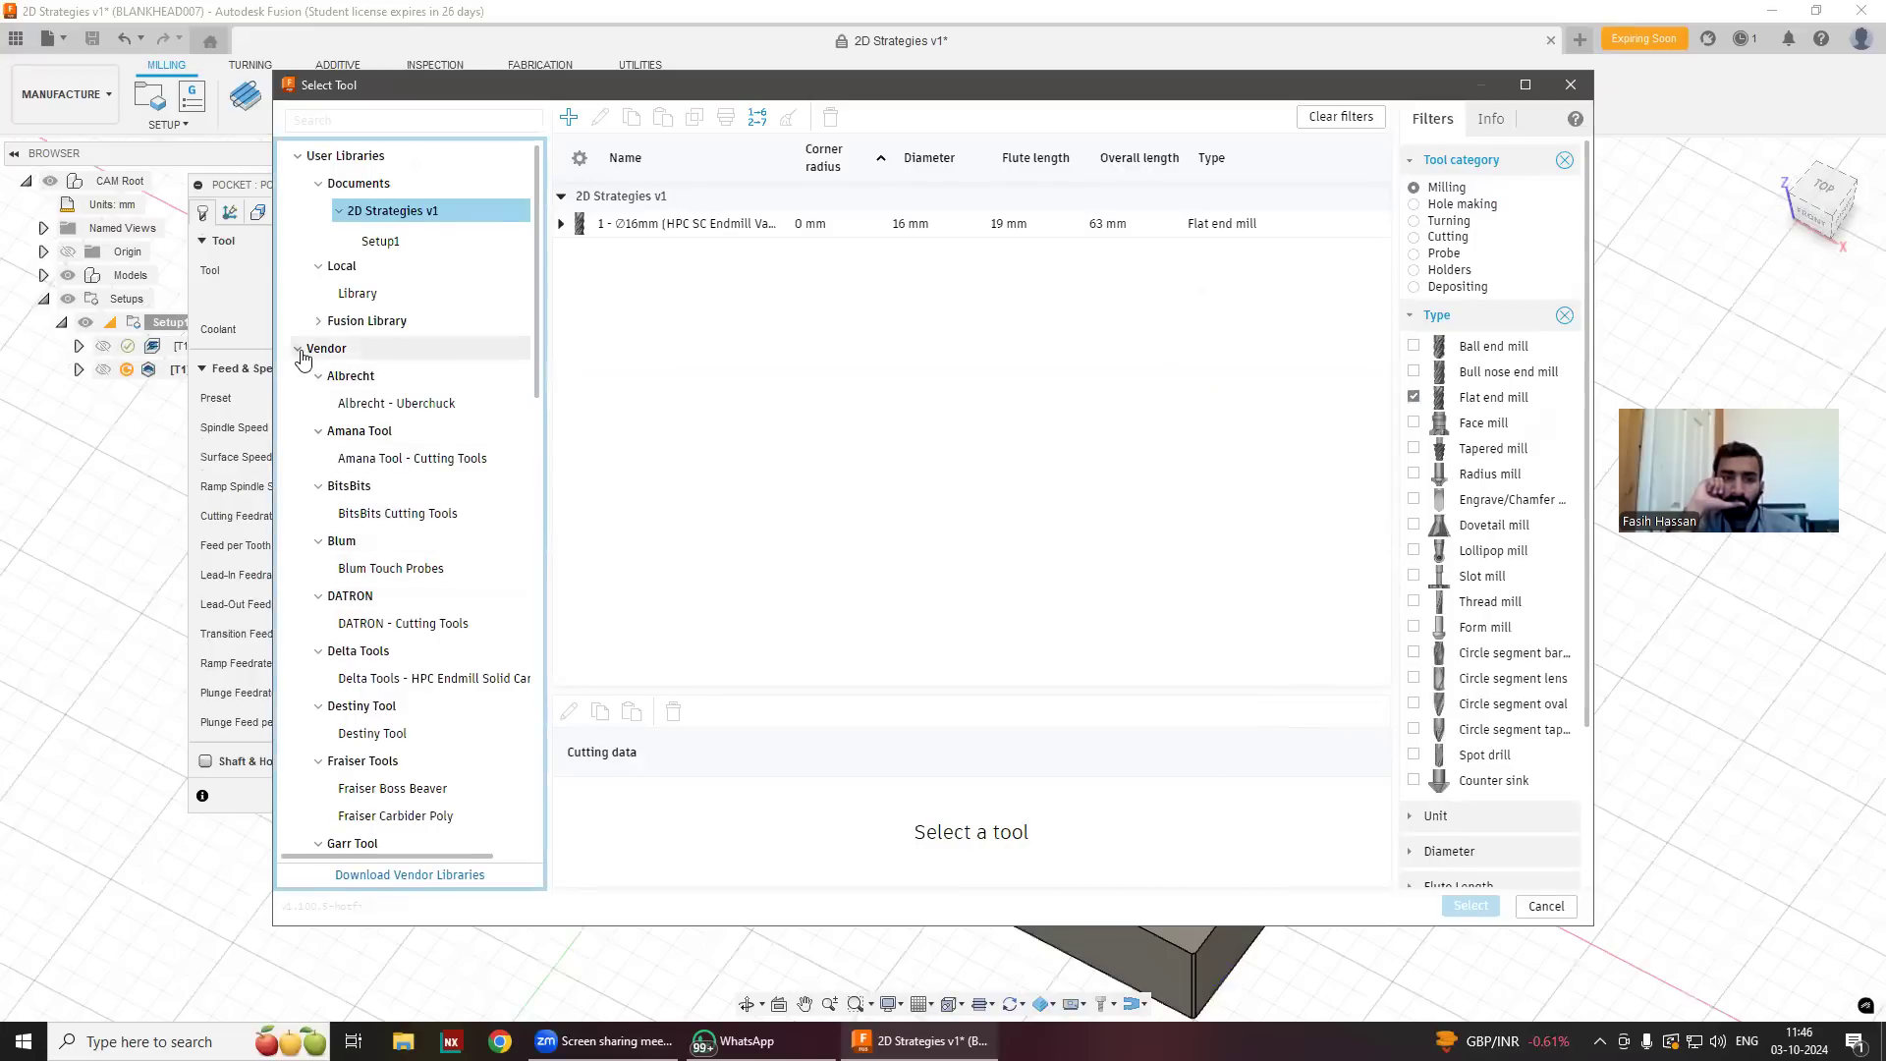
pyautogui.scroll(-5, 339, 528)
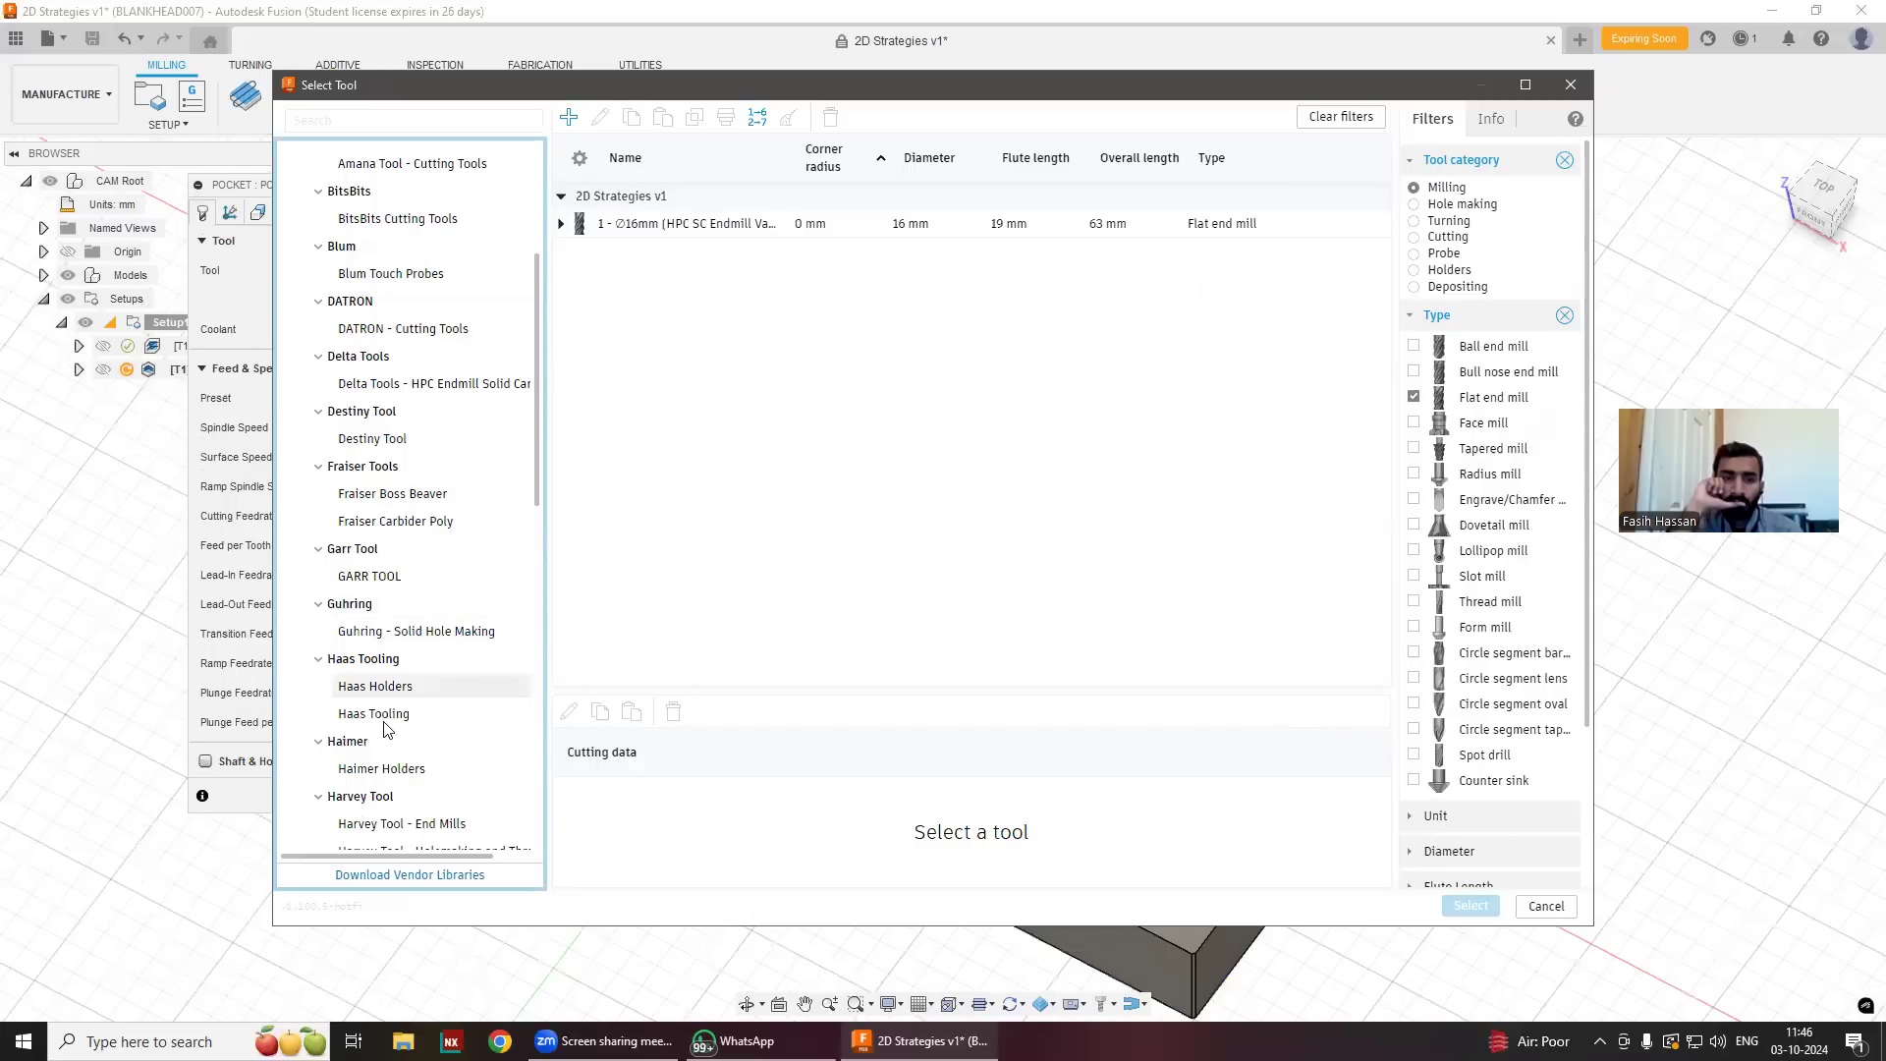
pyautogui.click(383, 692)
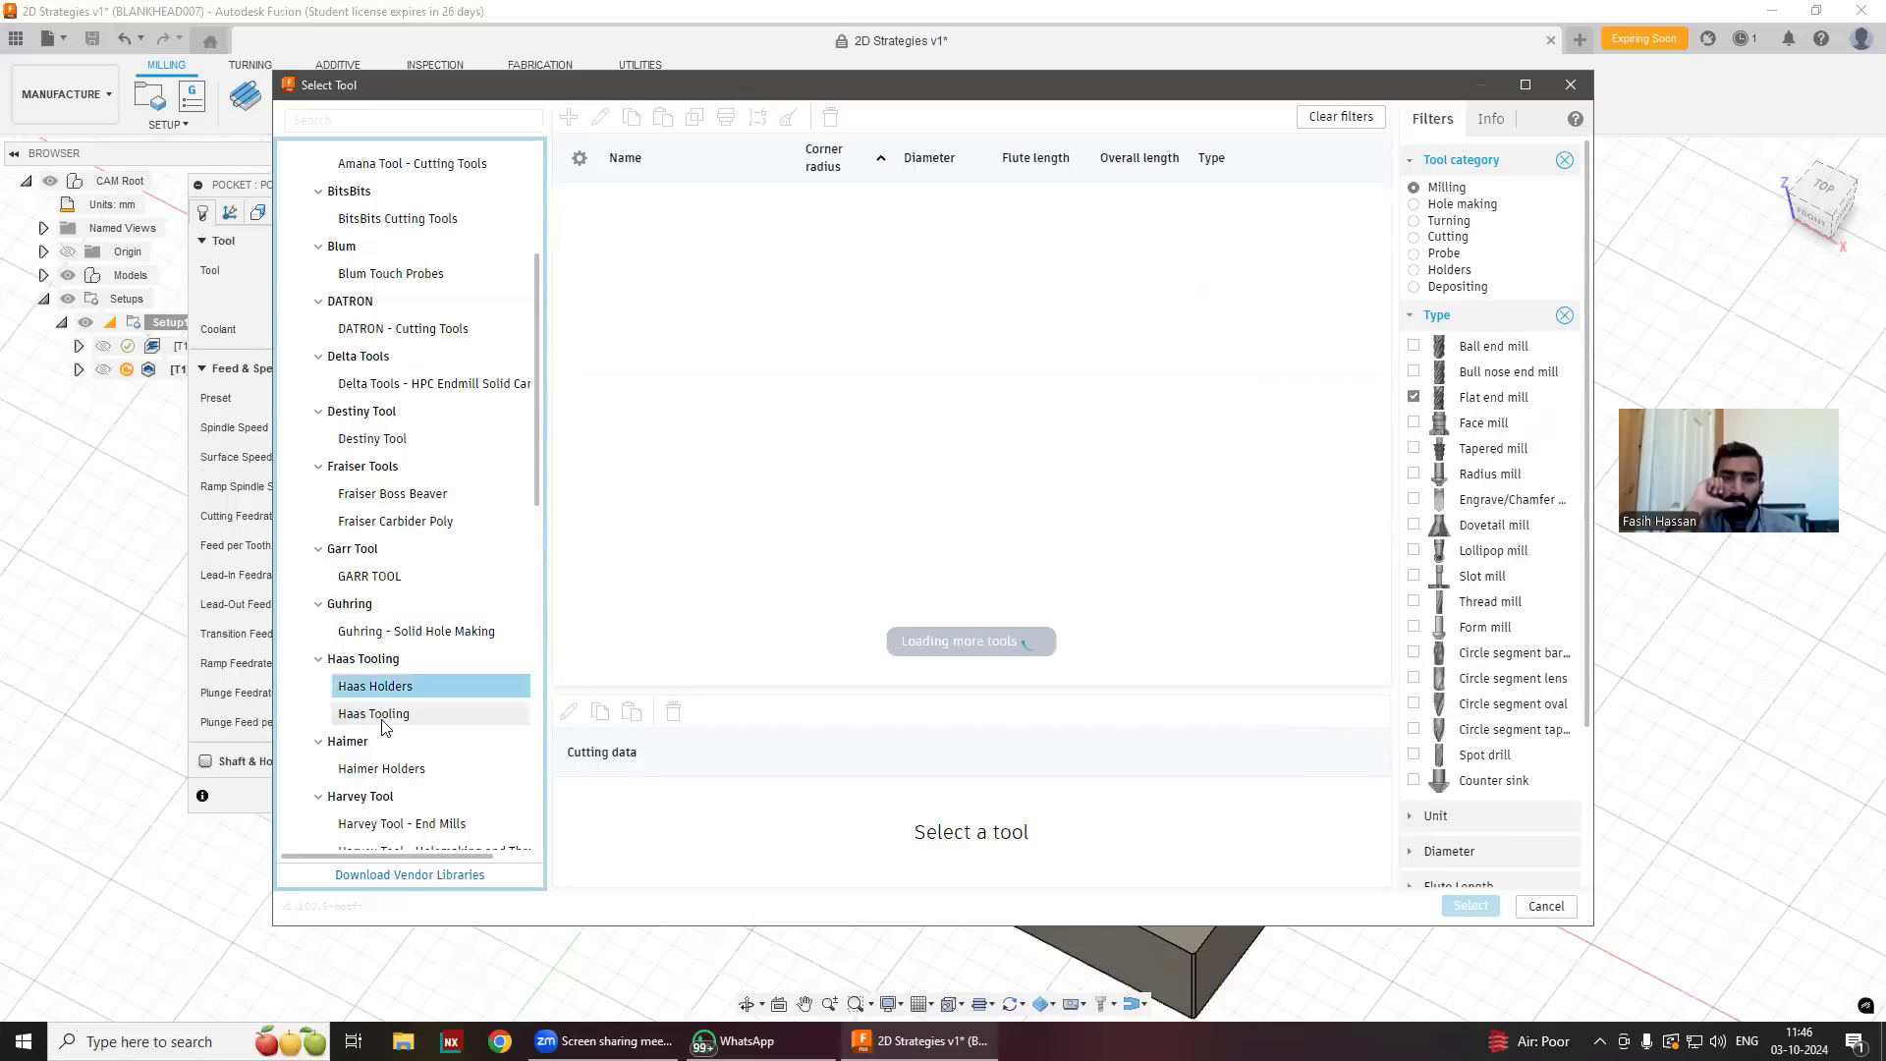
pyautogui.click(383, 720)
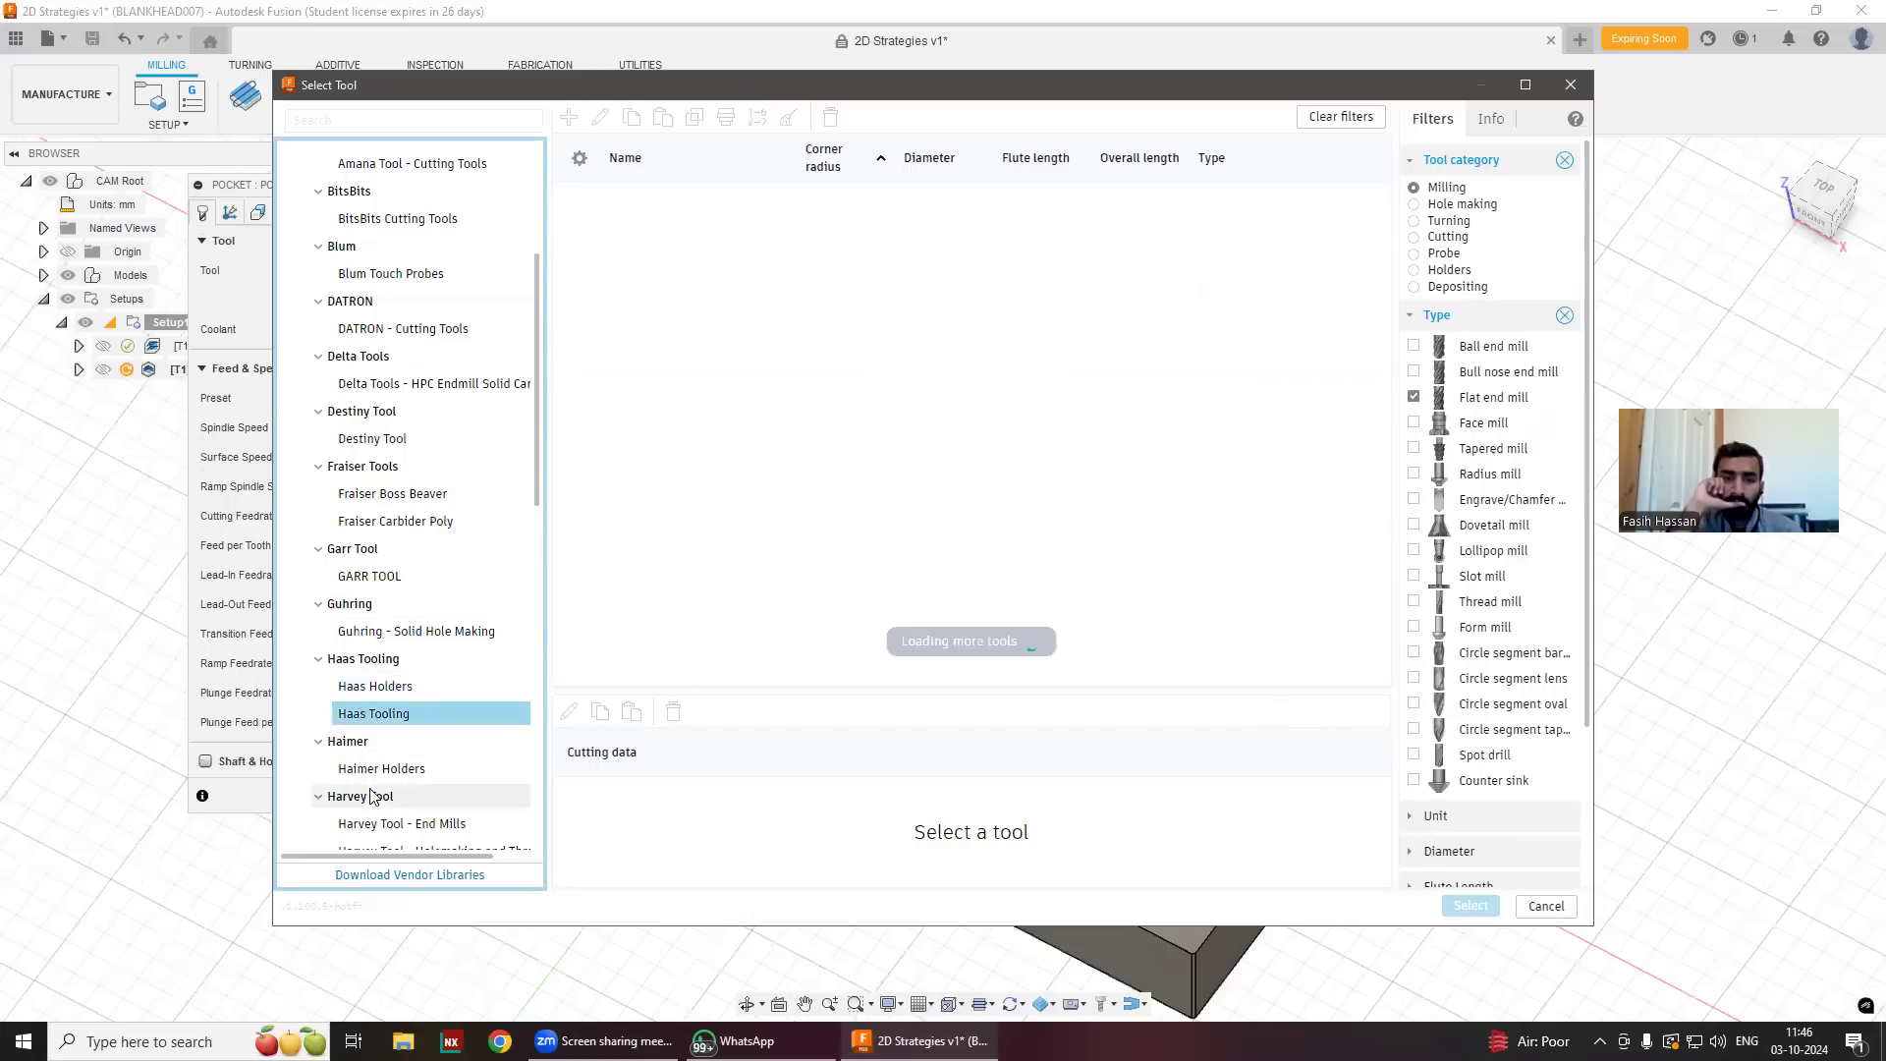
pyautogui.scroll(-6, 386, 751)
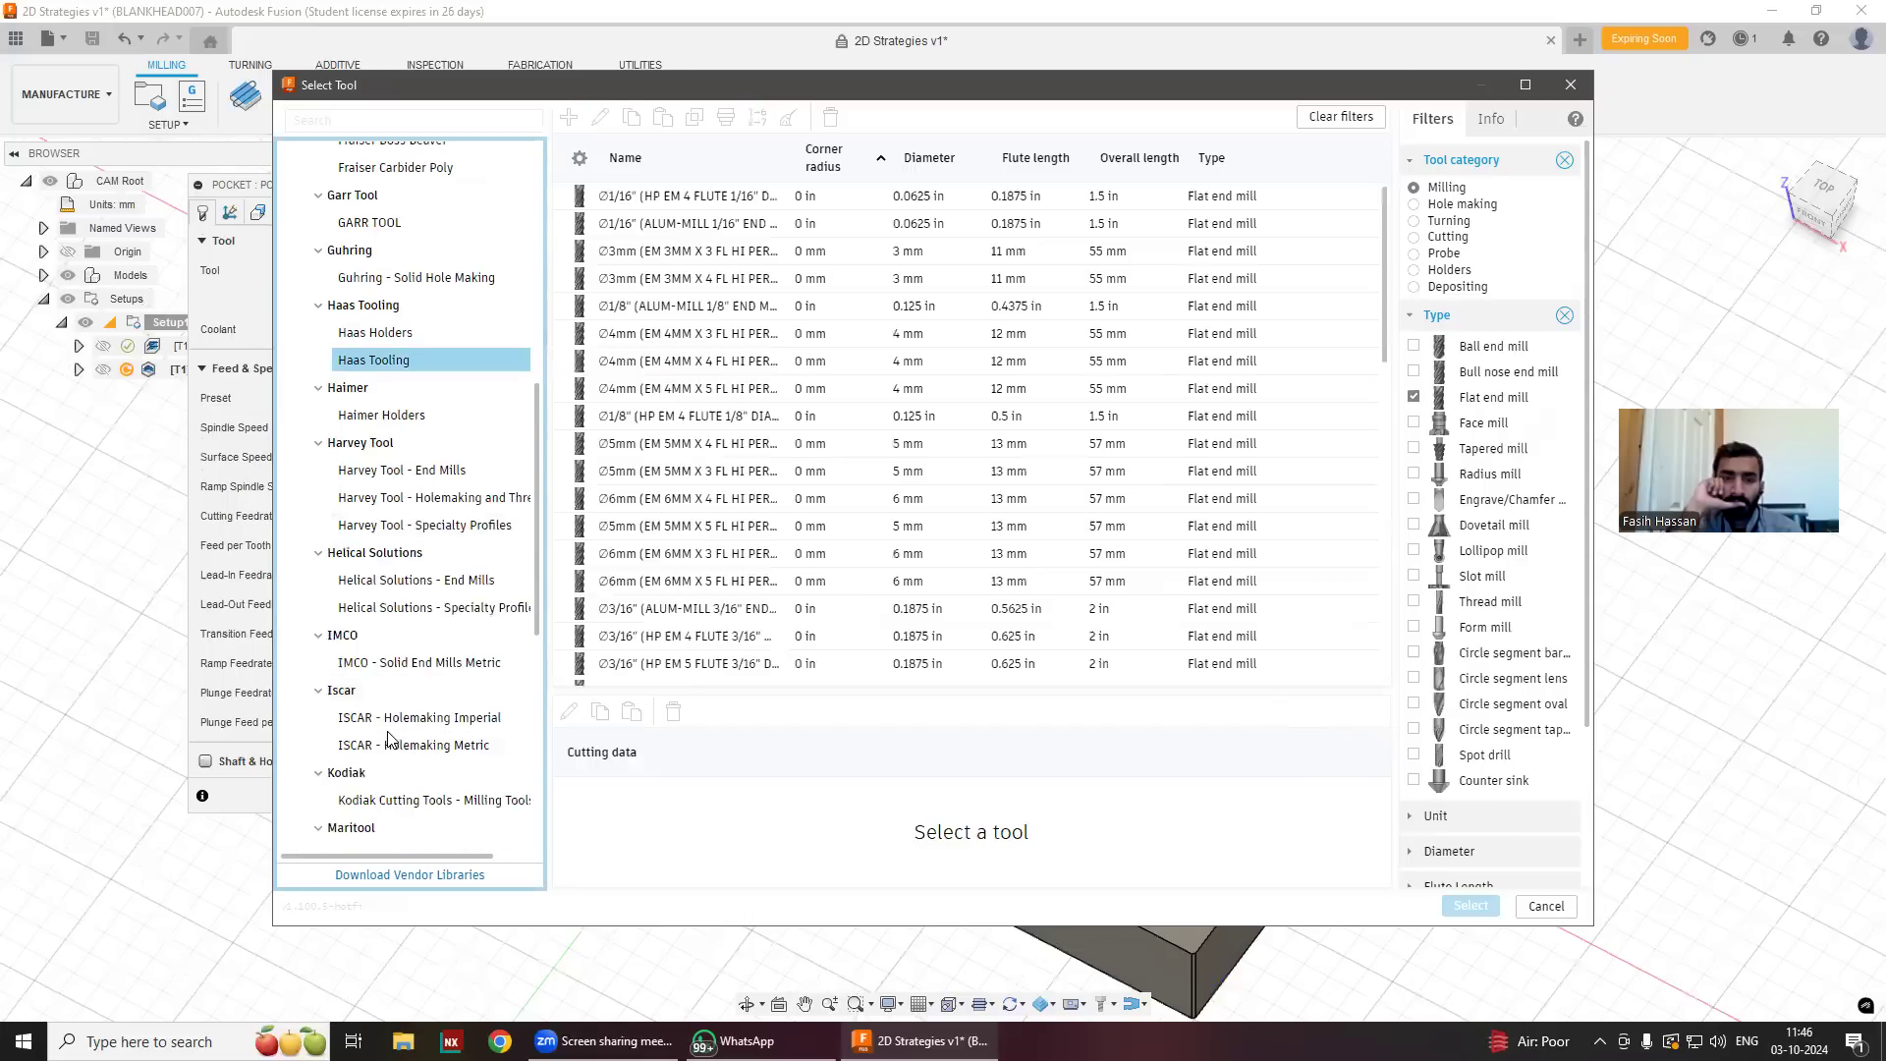
pyautogui.scroll(-1, 390, 739)
pyautogui.click(390, 666)
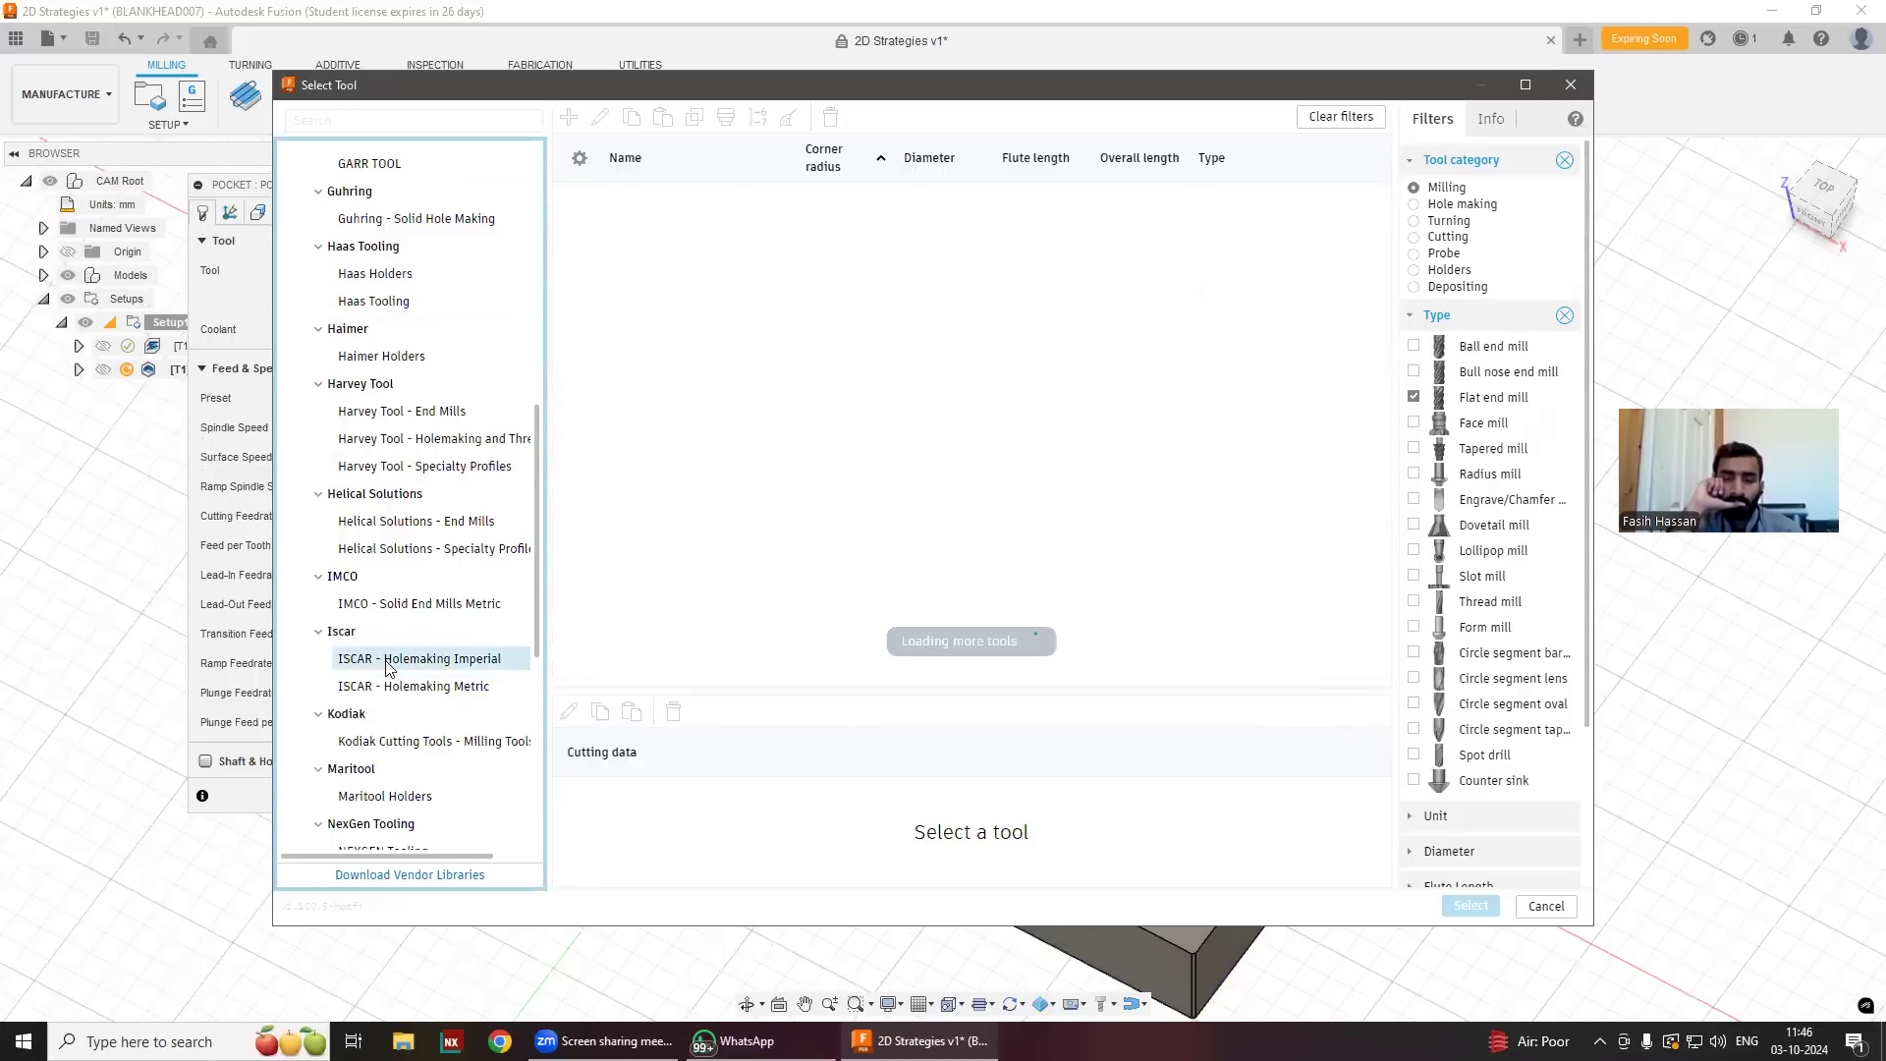
pyautogui.click(398, 687)
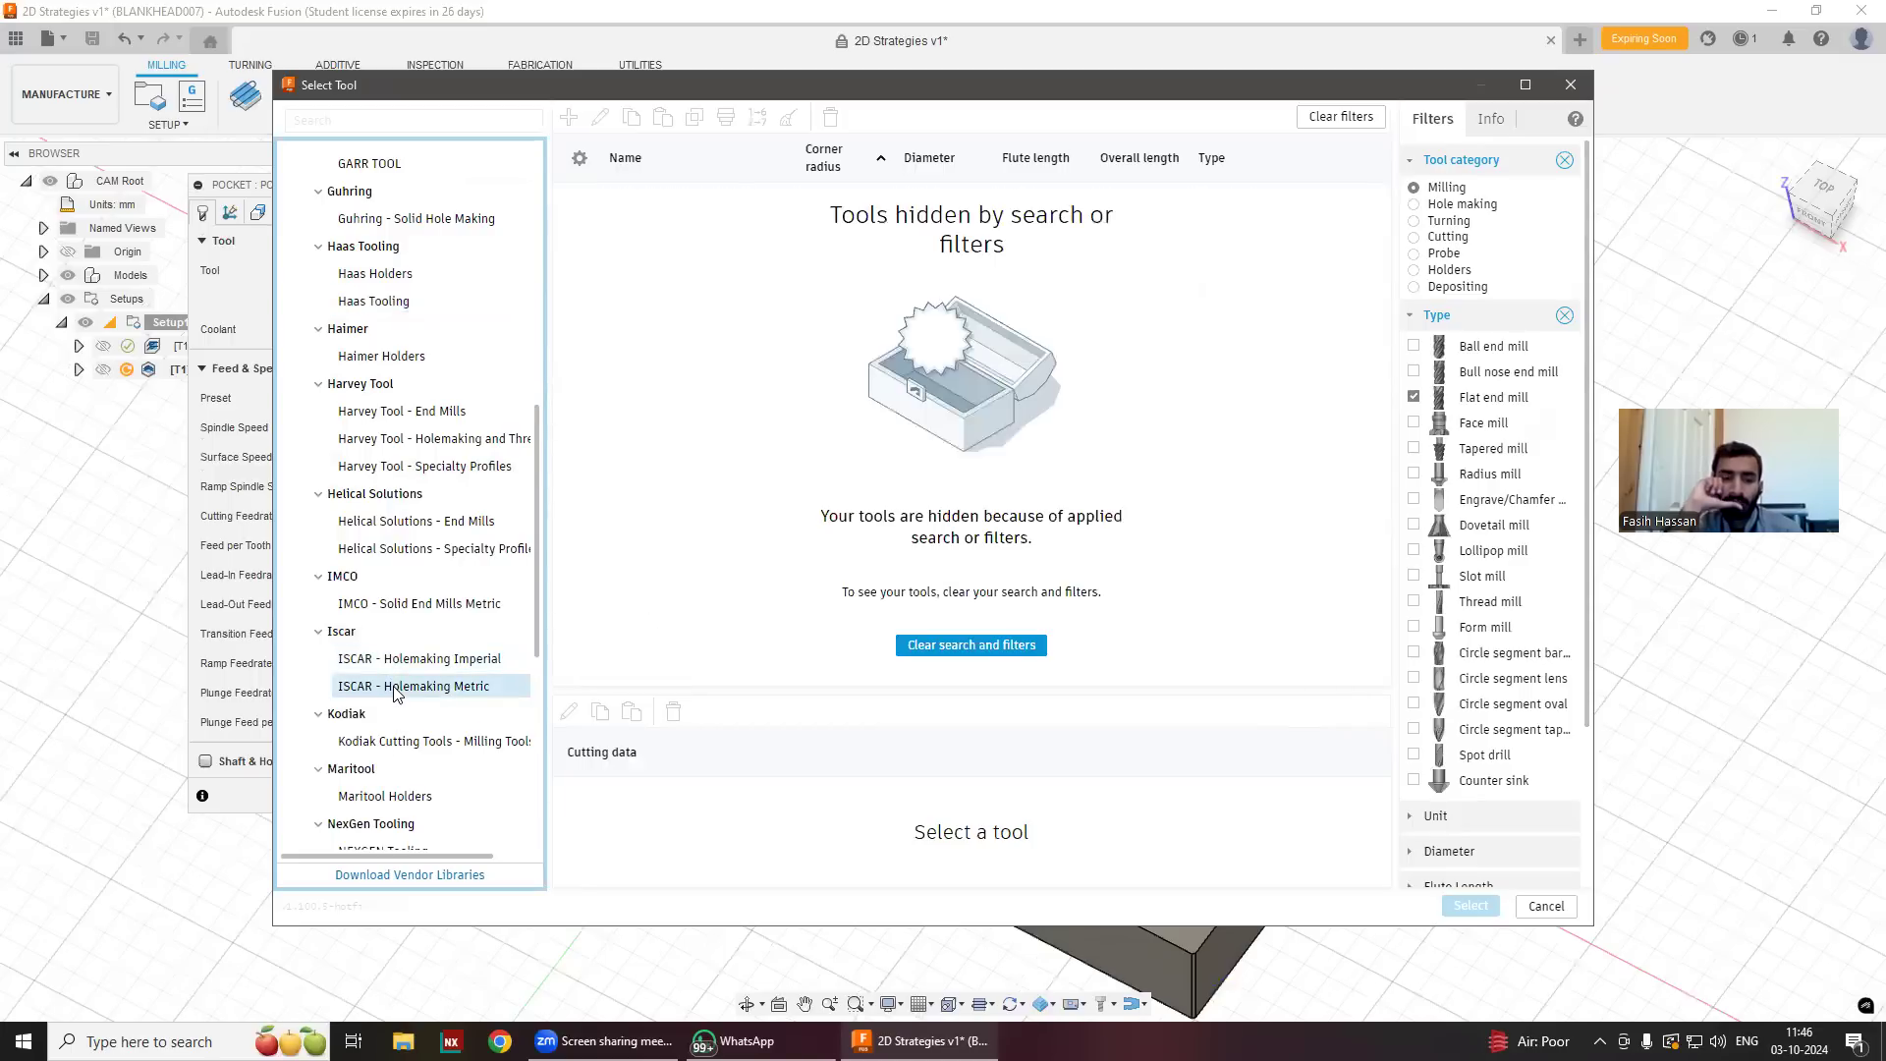
pyautogui.scroll(-2, 400, 696)
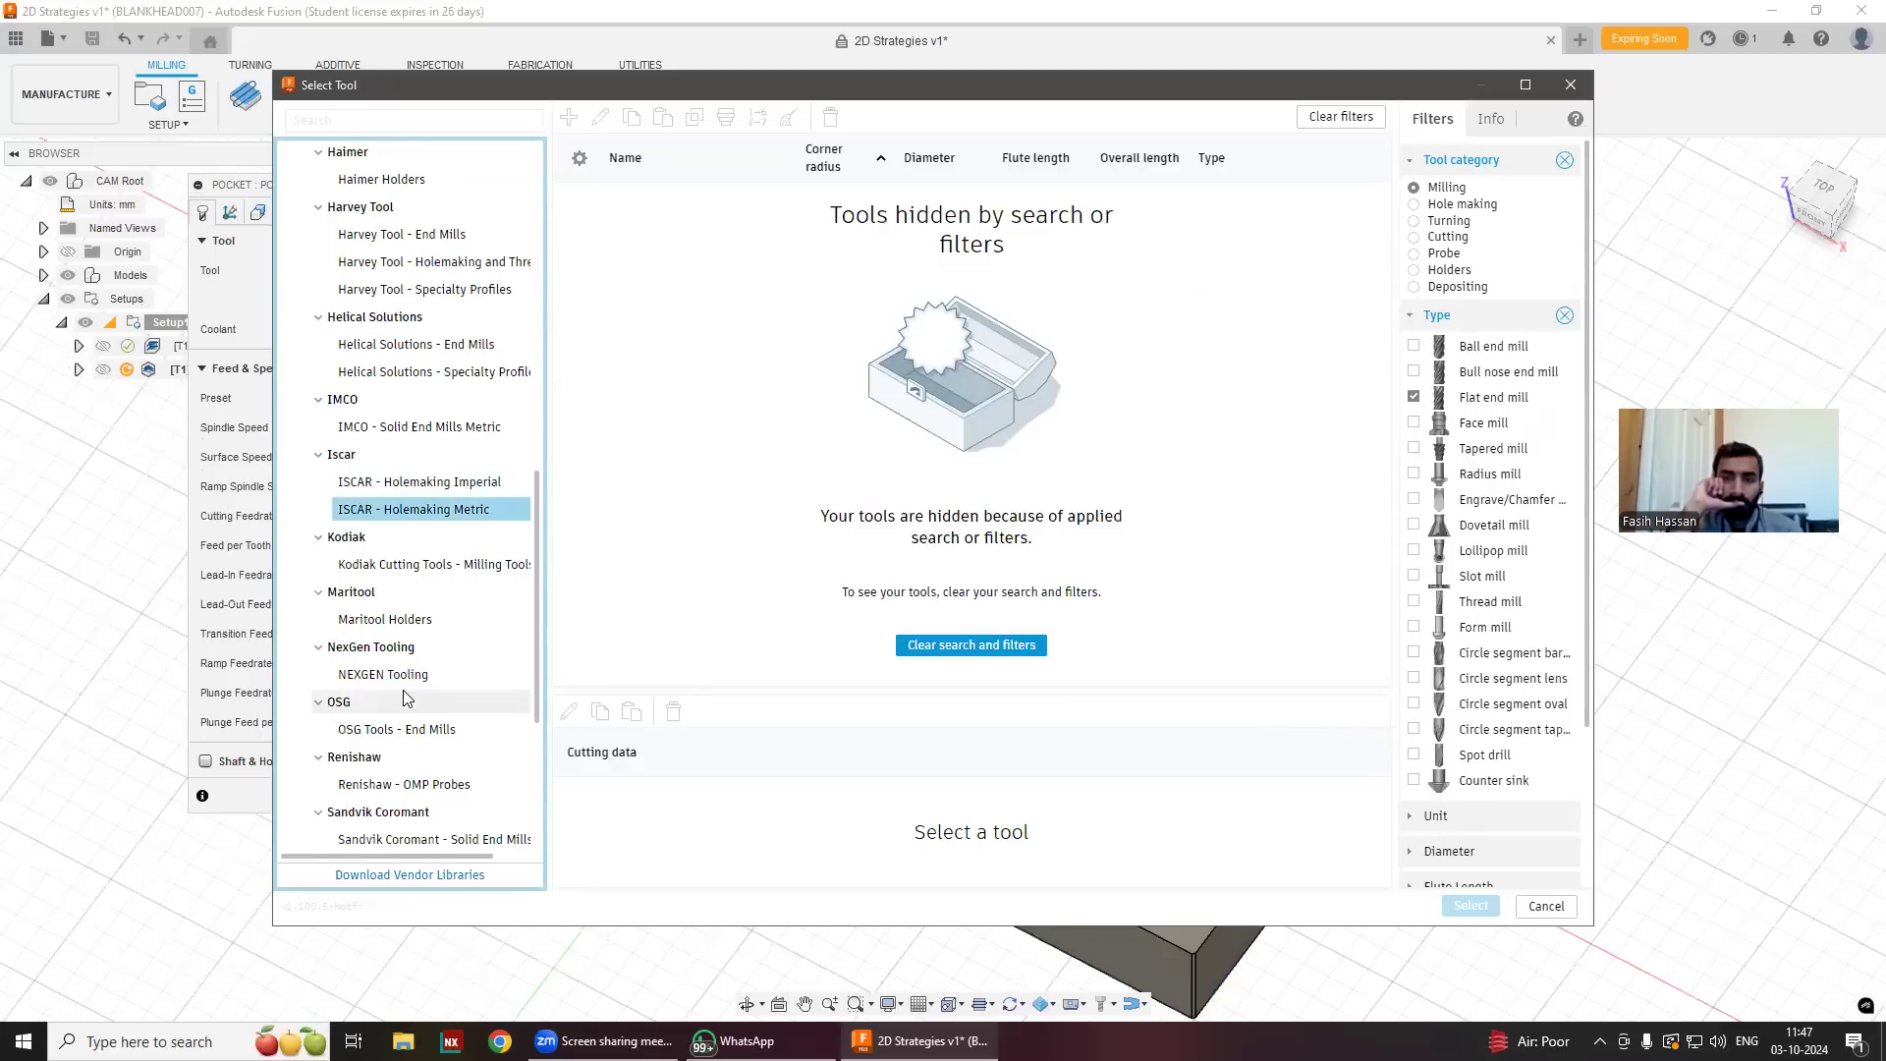
pyautogui.scroll(-3, 403, 698)
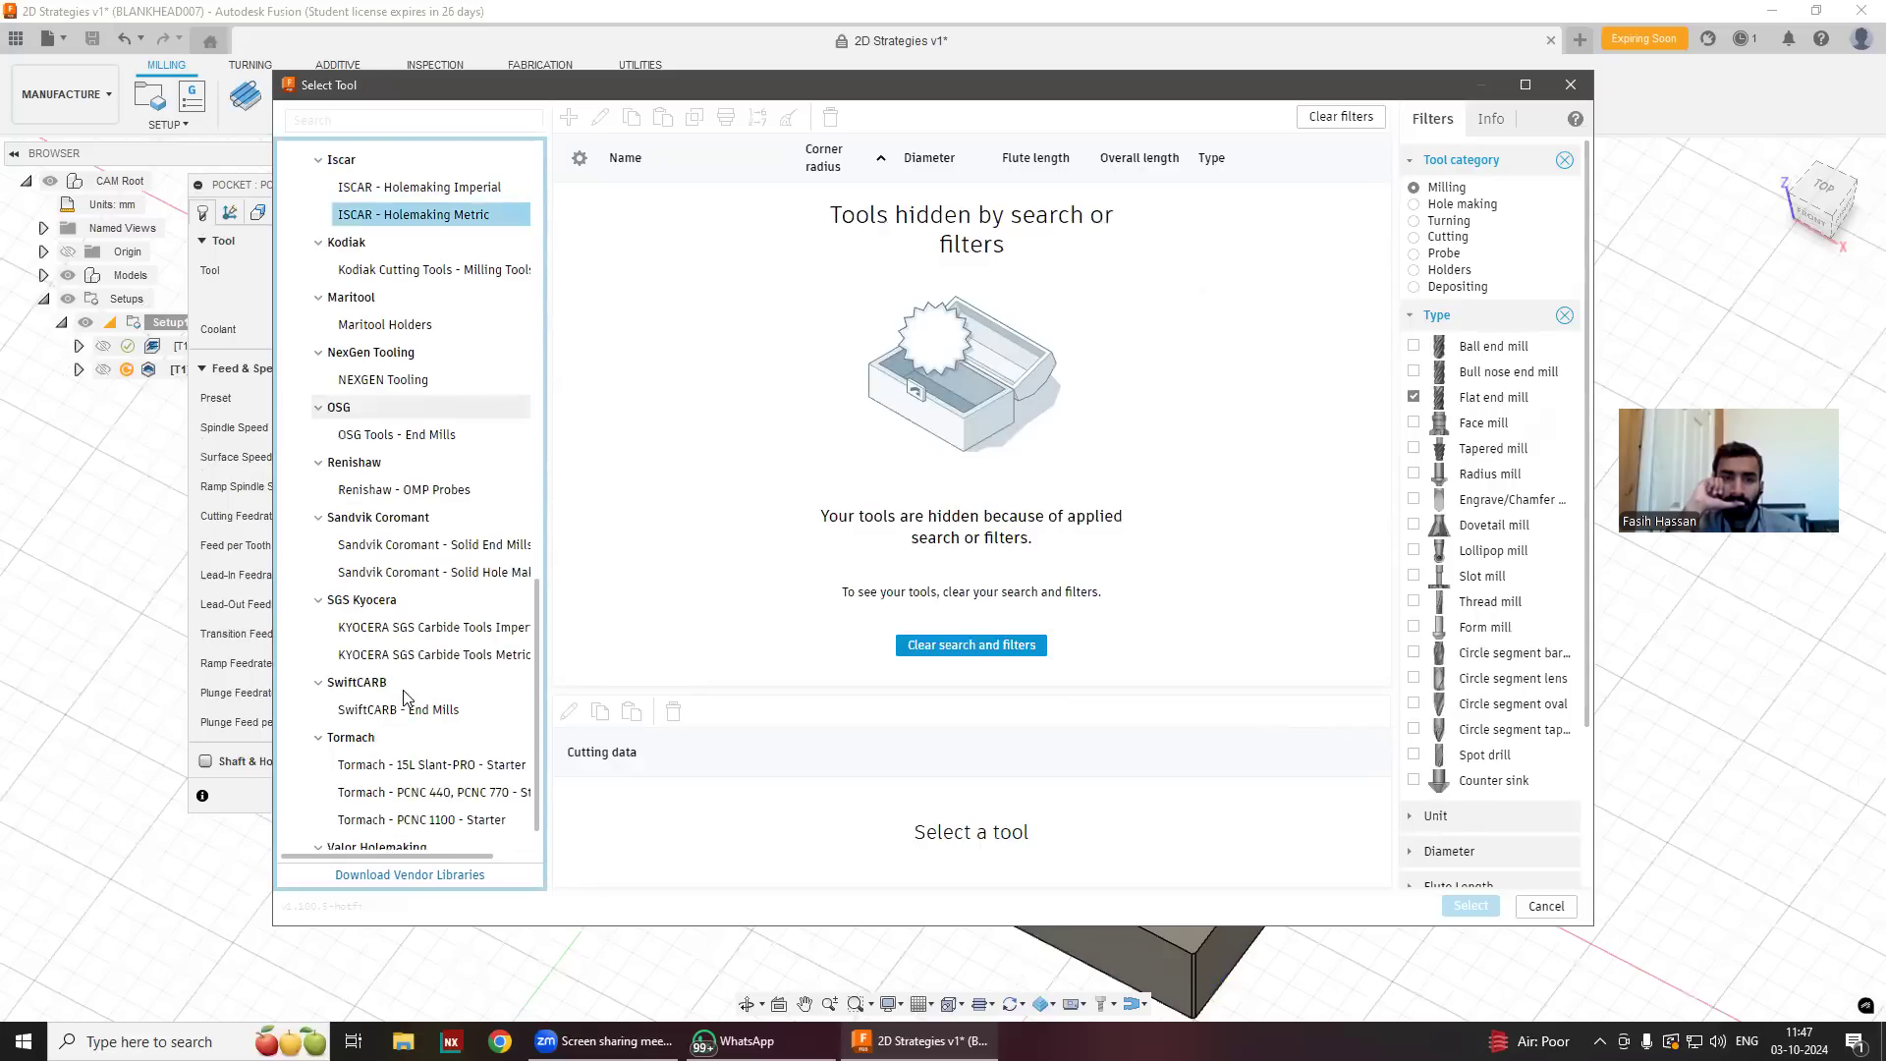
# Select the 8 mm CoroMill Plura flat end mill with 68.4 mm overall length from Sandvik Coromant - Solid End Mills.
pyautogui.click(406, 546)
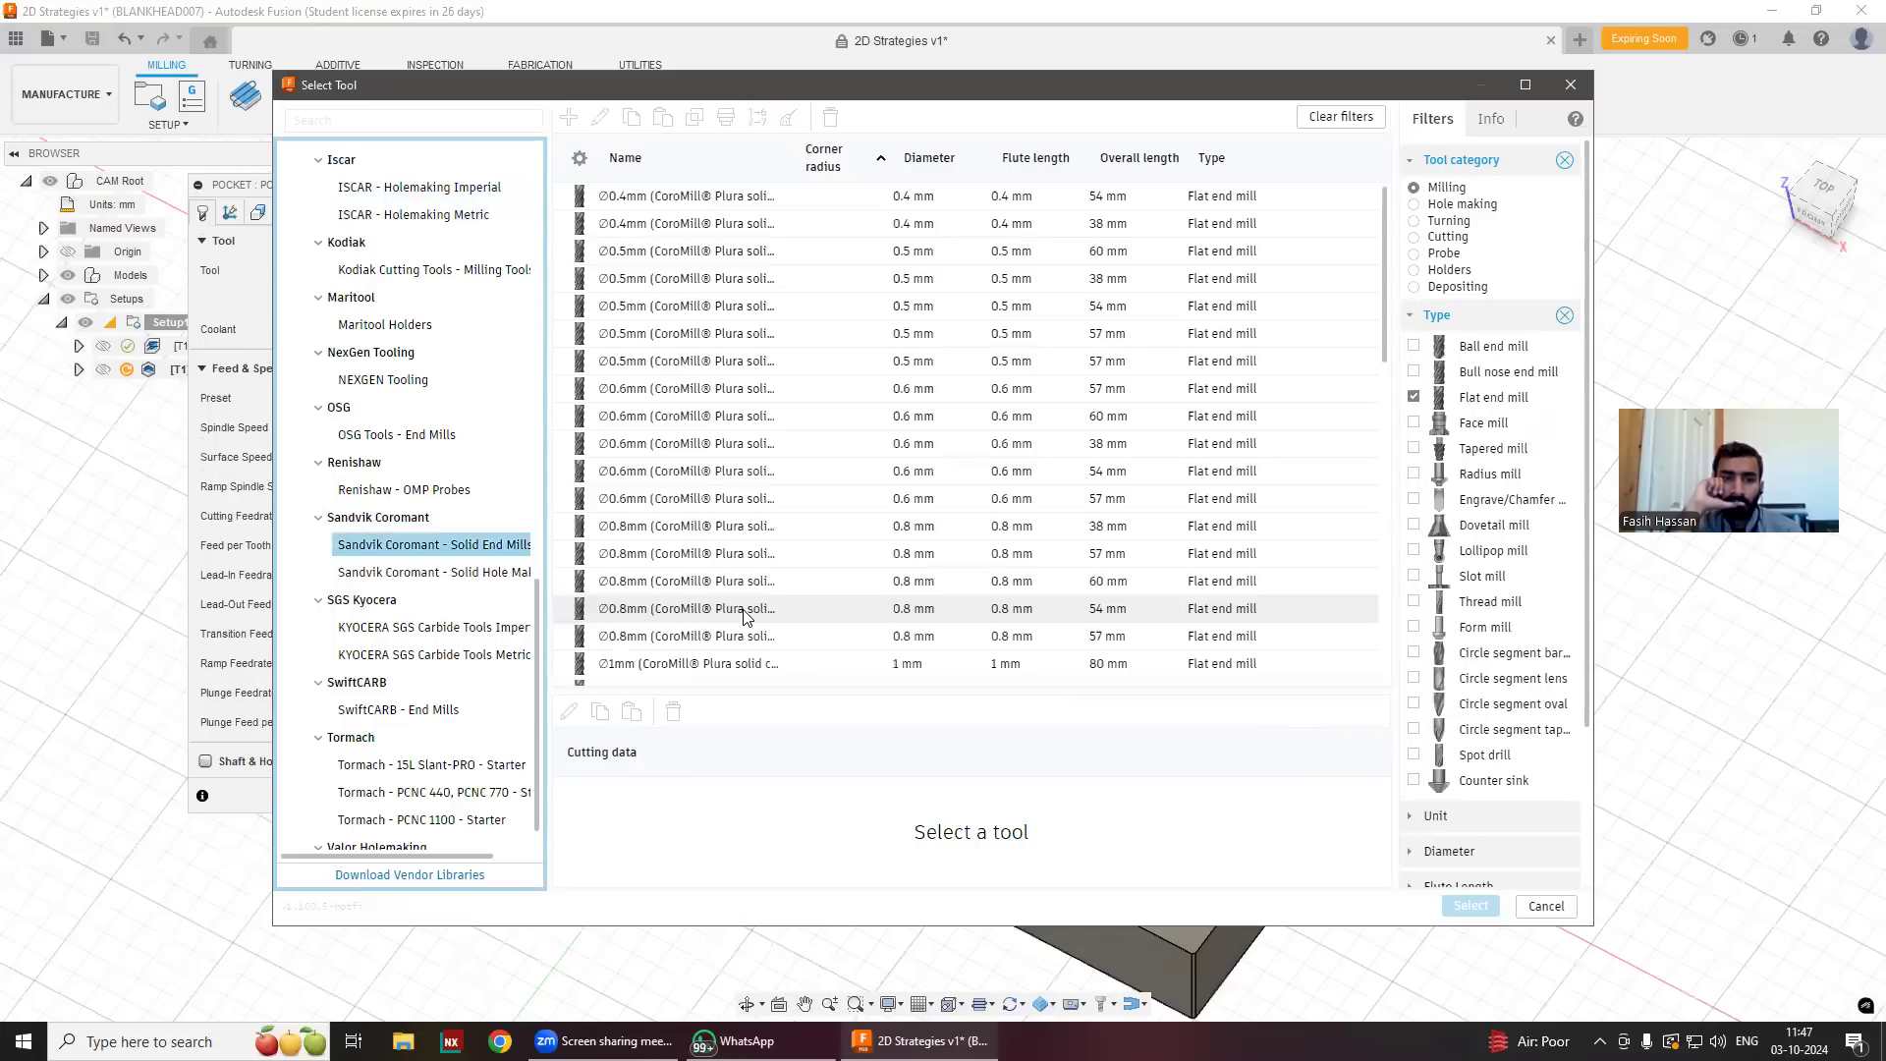
pyautogui.scroll(-10, 766, 550)
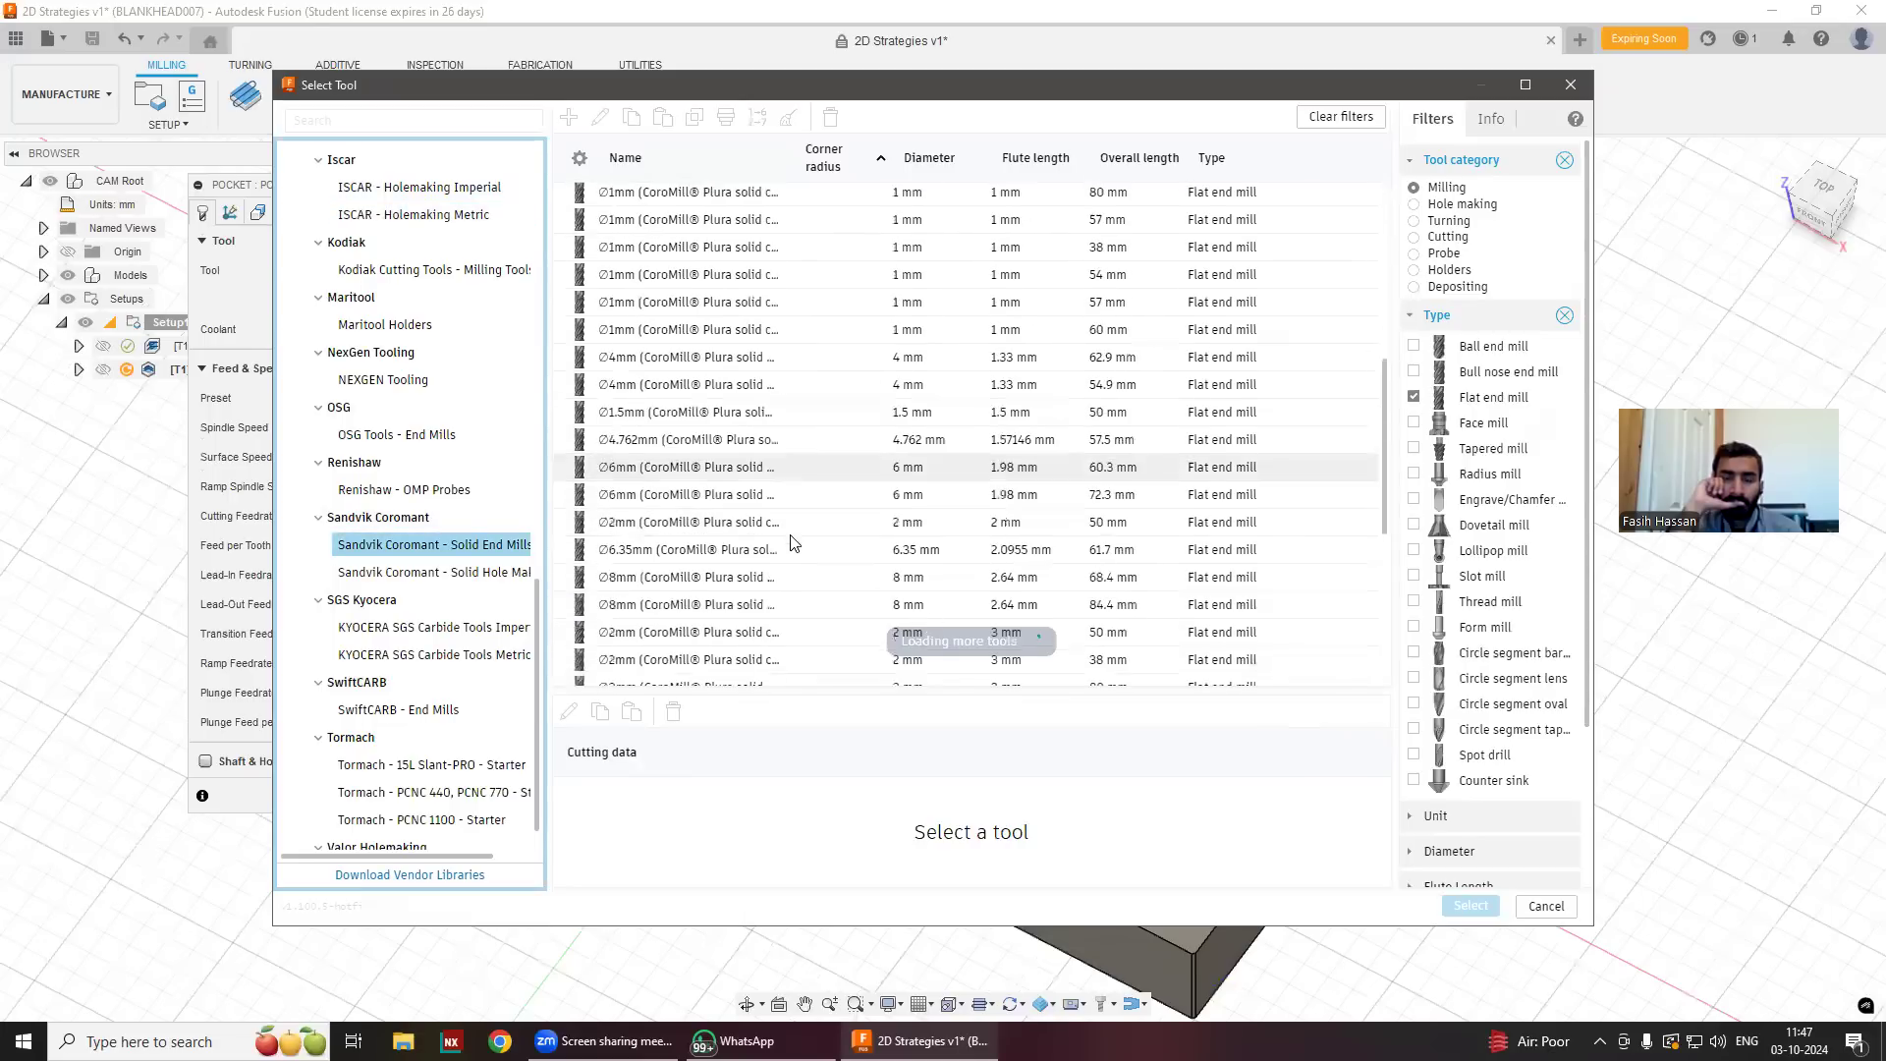
pyautogui.scroll(1, 676, 491)
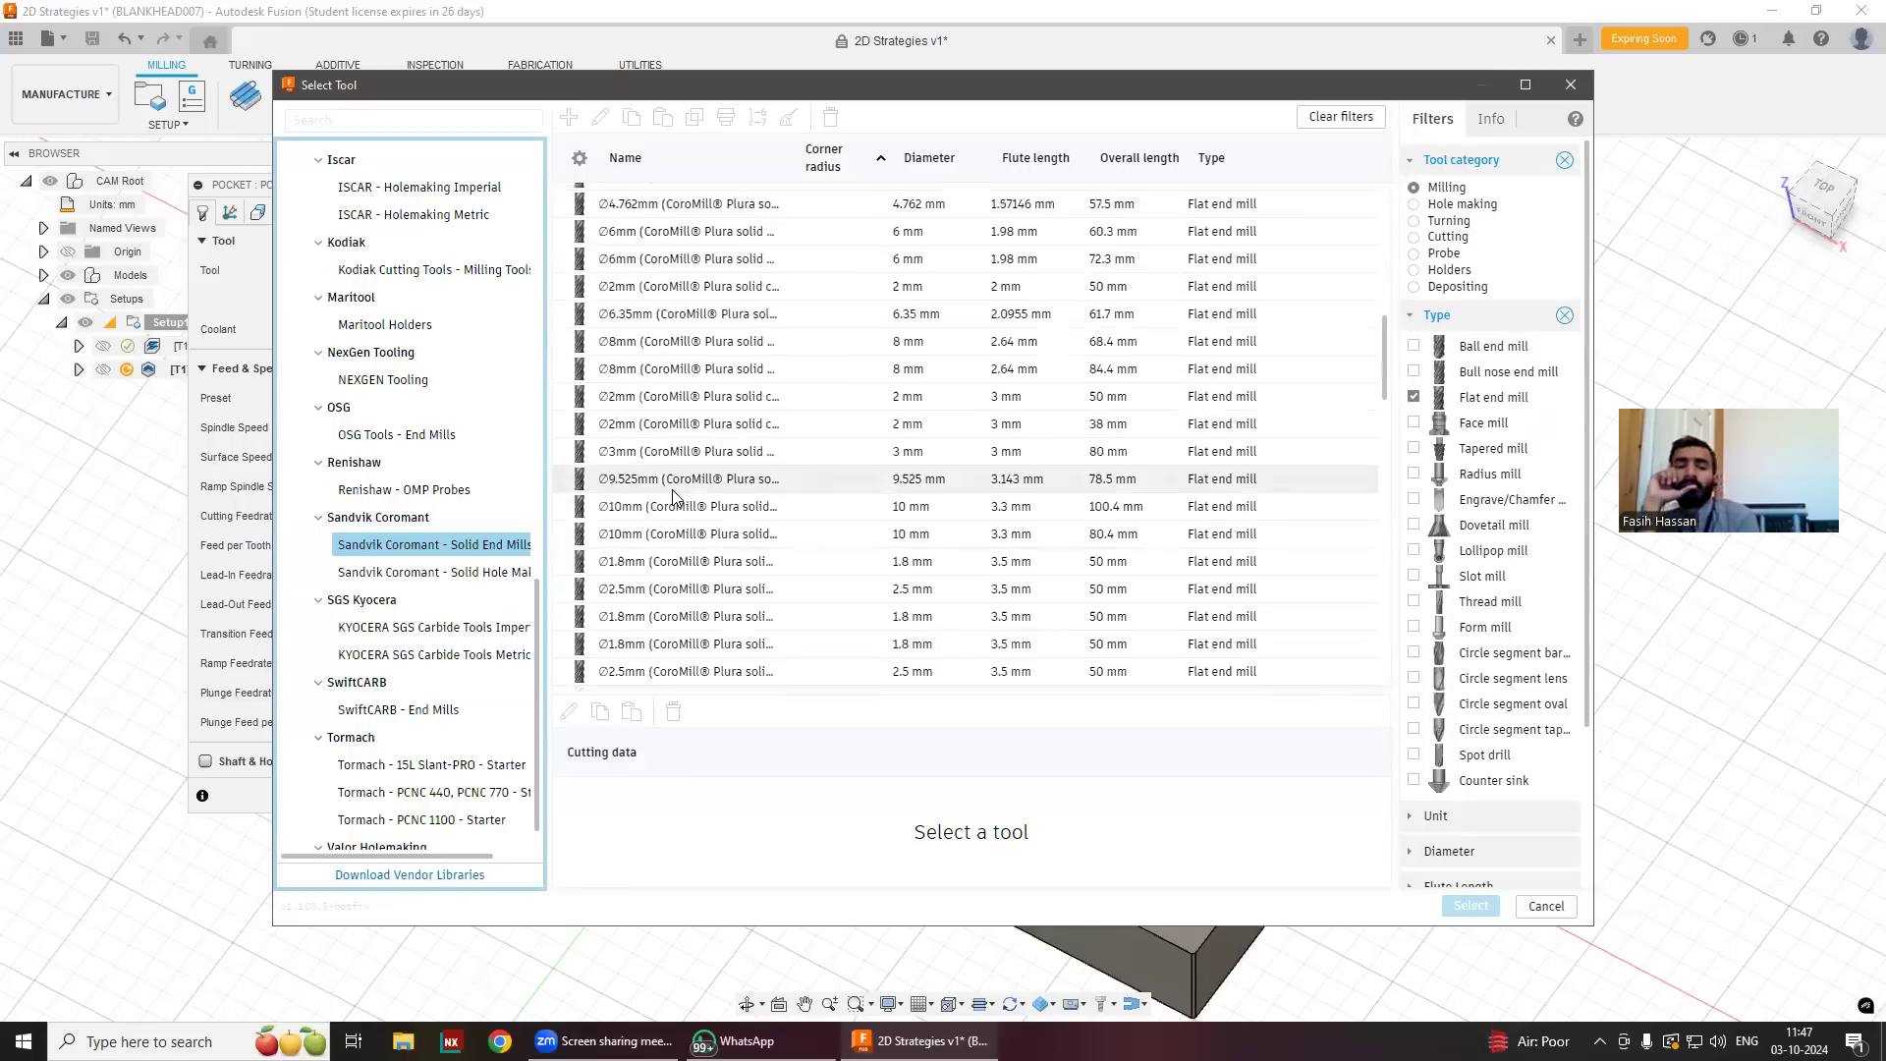
pyautogui.click(688, 341)
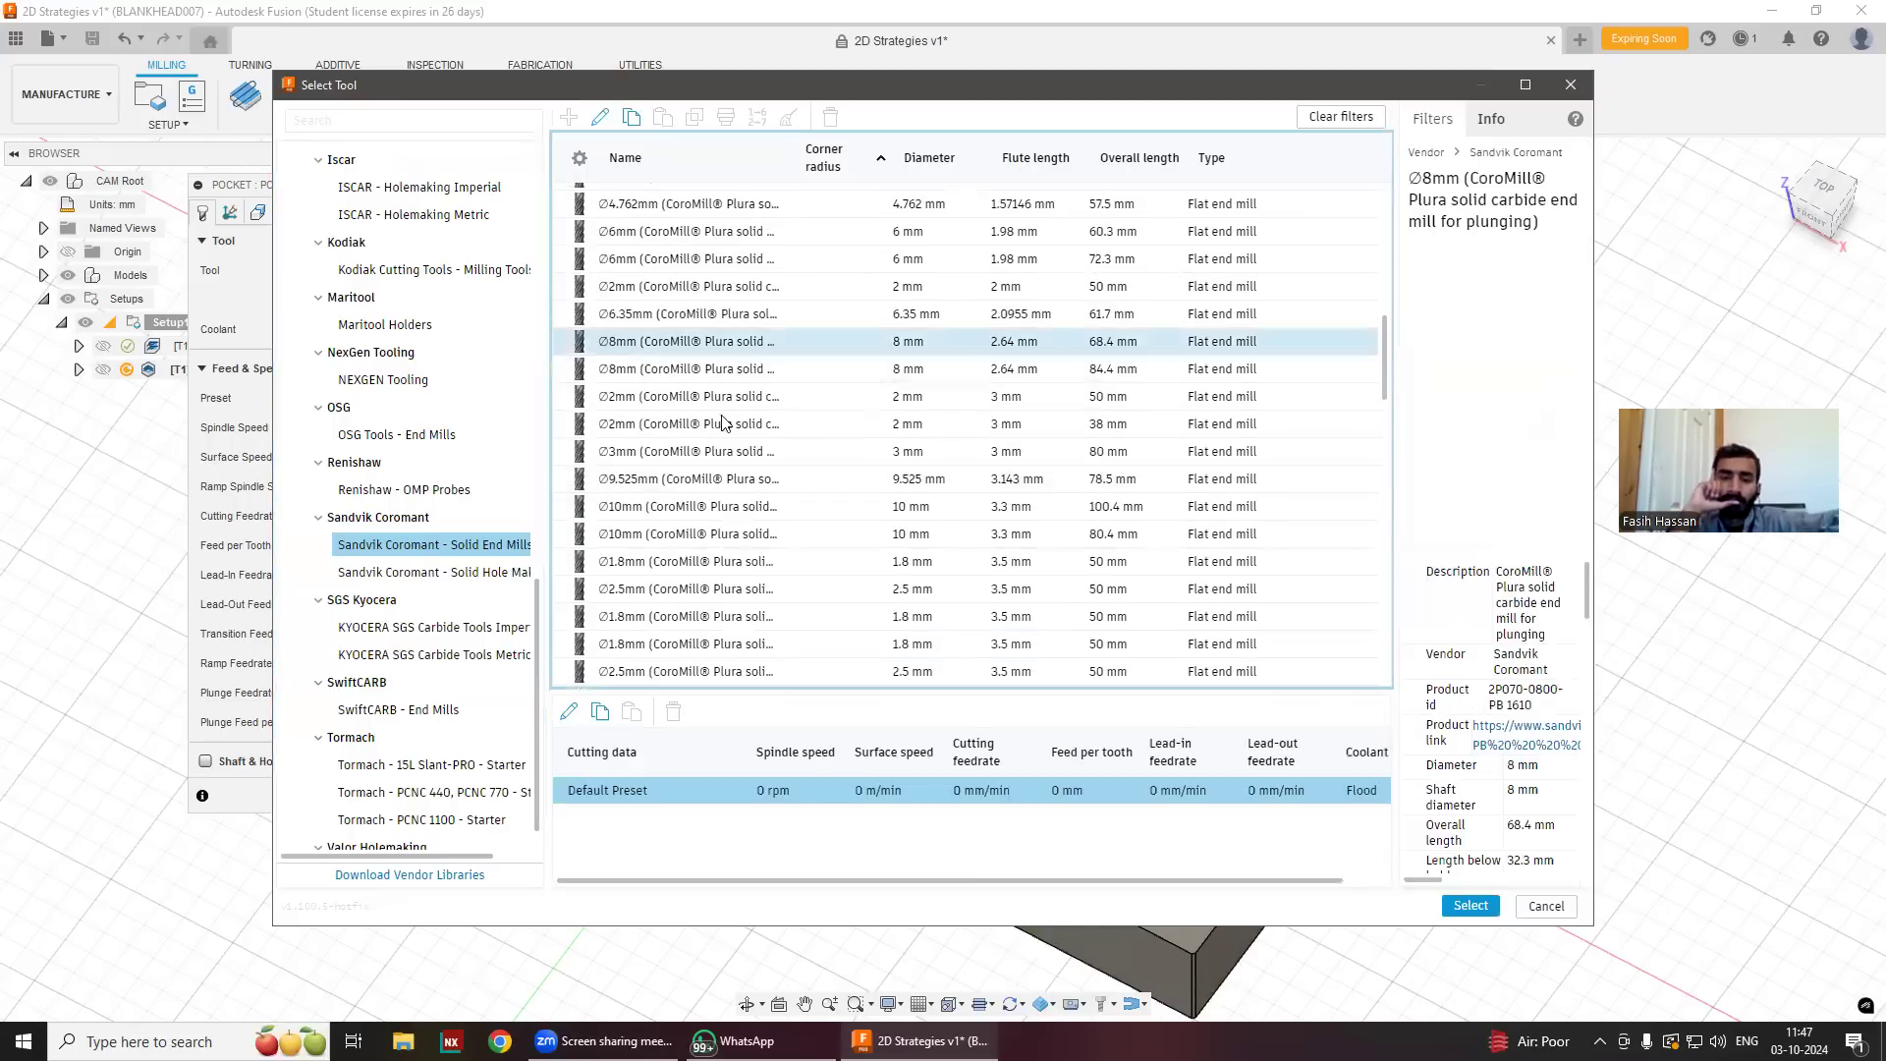
pyautogui.click(1467, 907)
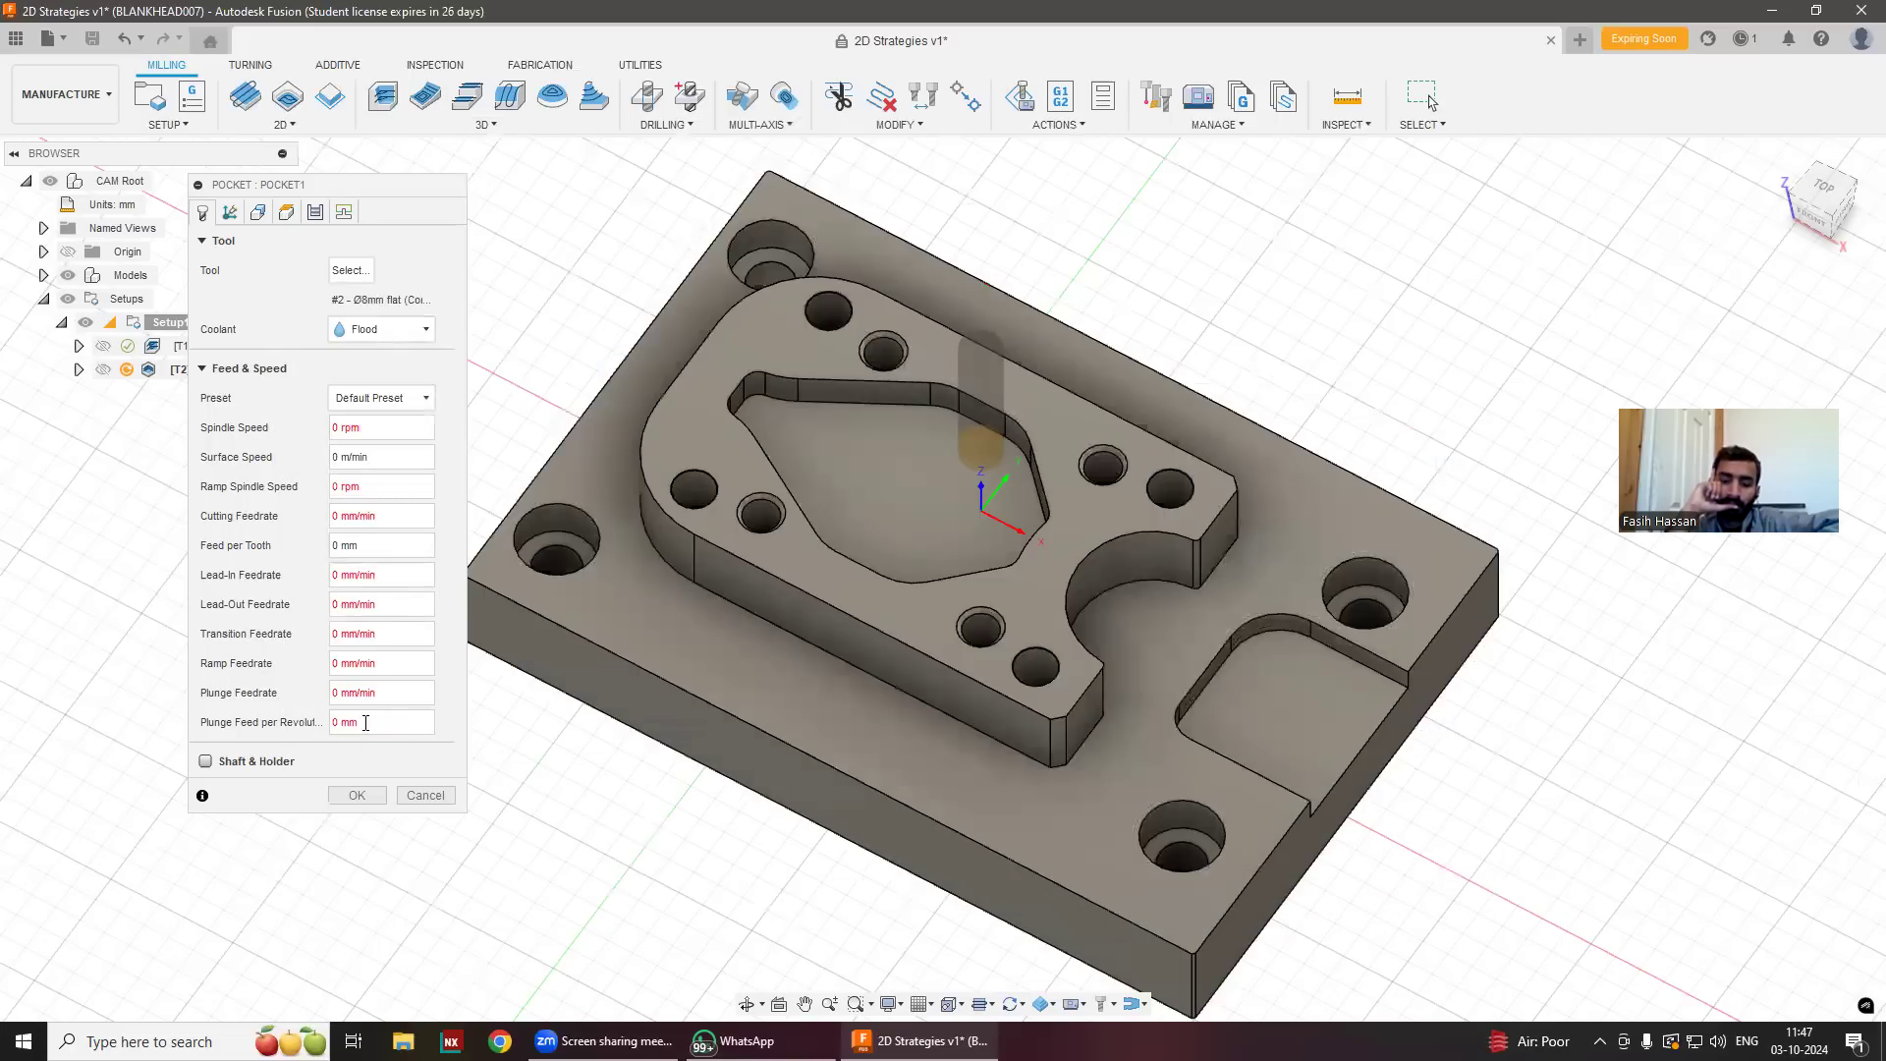
# Switch the pocket operation's feed and speed preset to Custom.
pyautogui.click(397, 398)
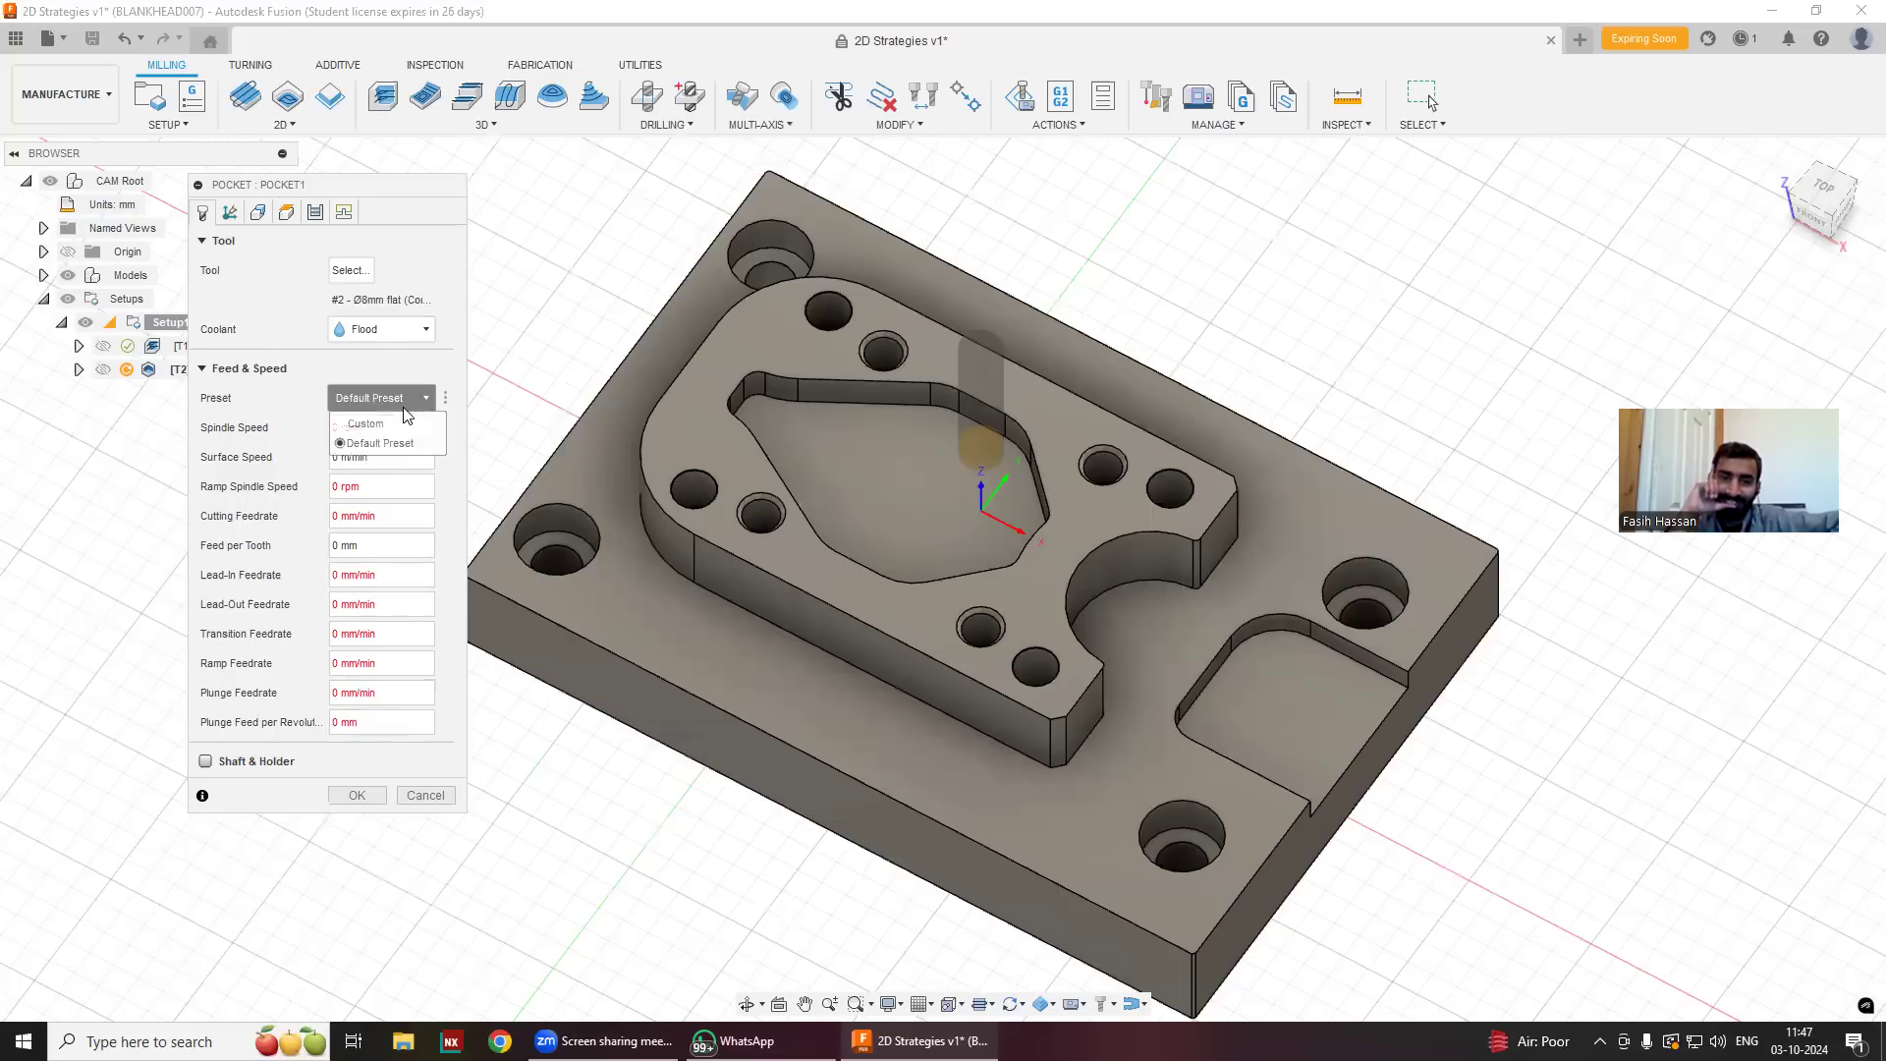
pyautogui.click(401, 424)
pyautogui.click(398, 398)
pyautogui.click(348, 679)
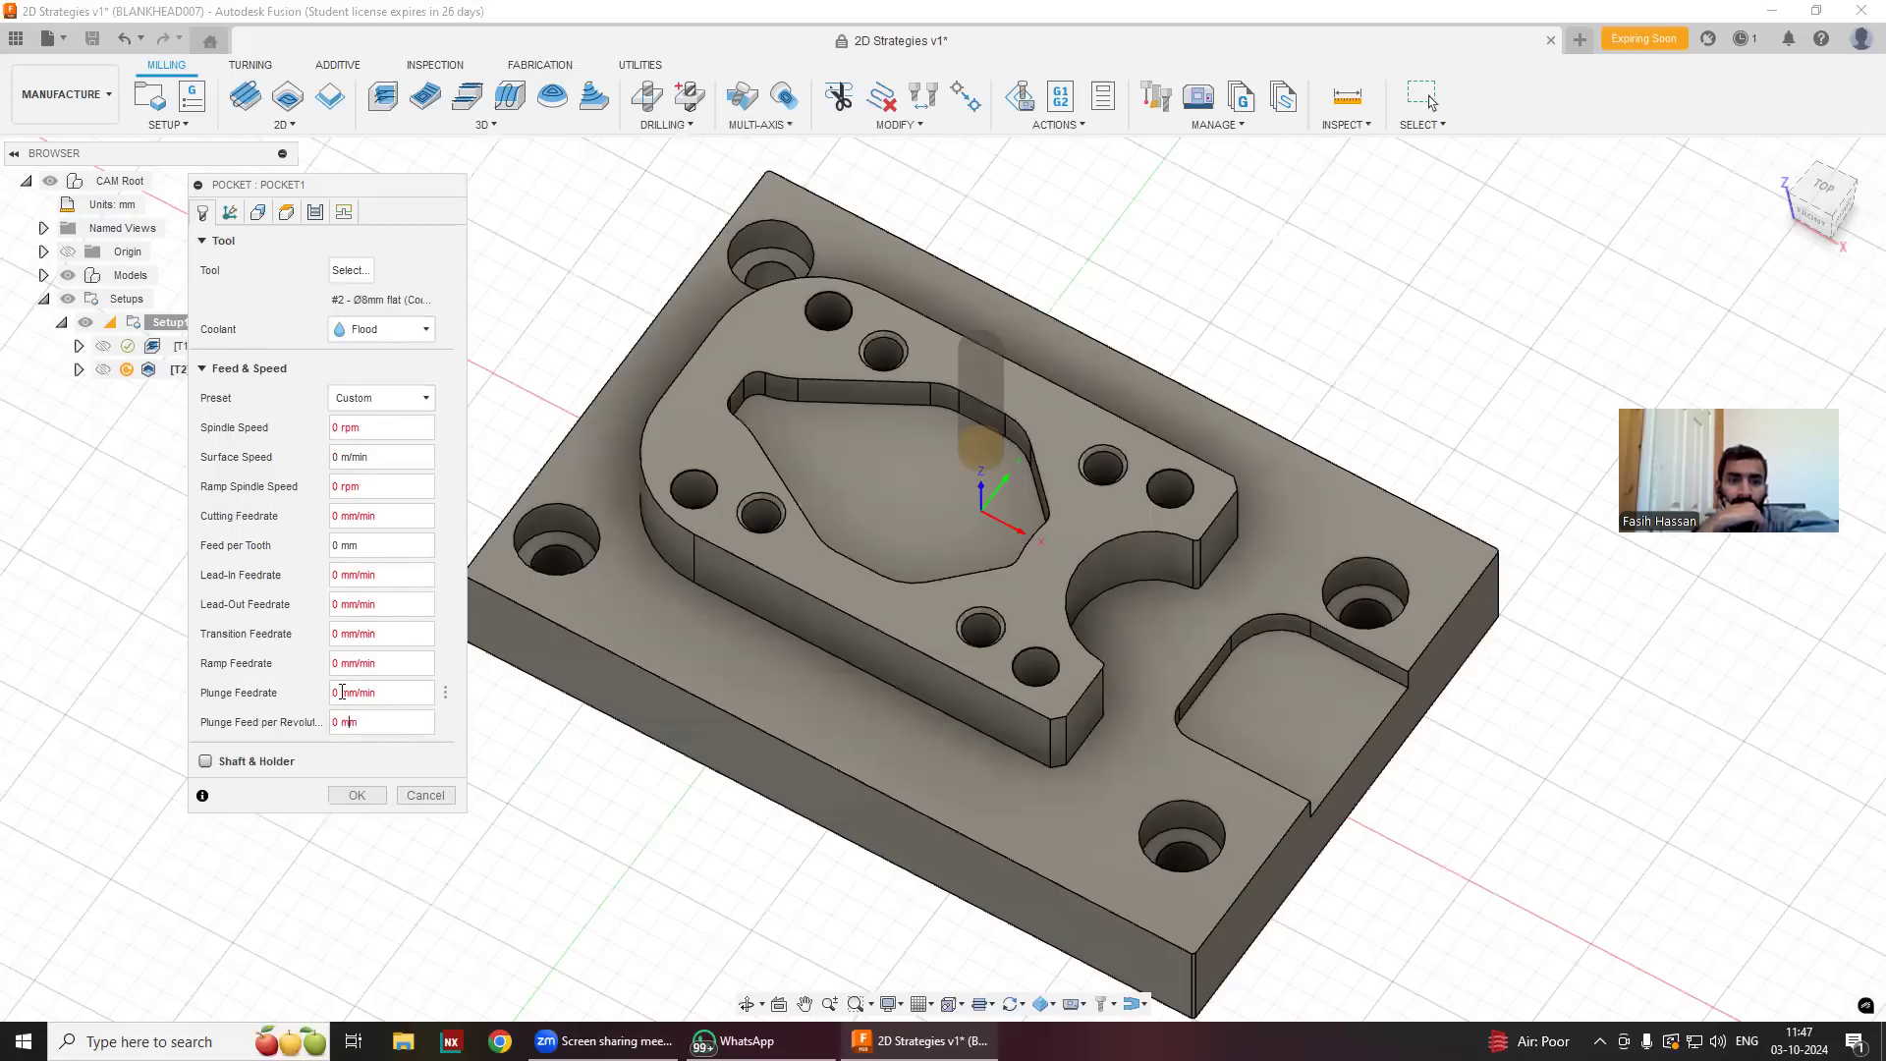
# Reopen the pocket operation's tool selection and examine the Tormach 15L Slant-PRO and Sandvik Coromant solid end mill libraries with a wider library list.
pyautogui.click(351, 271)
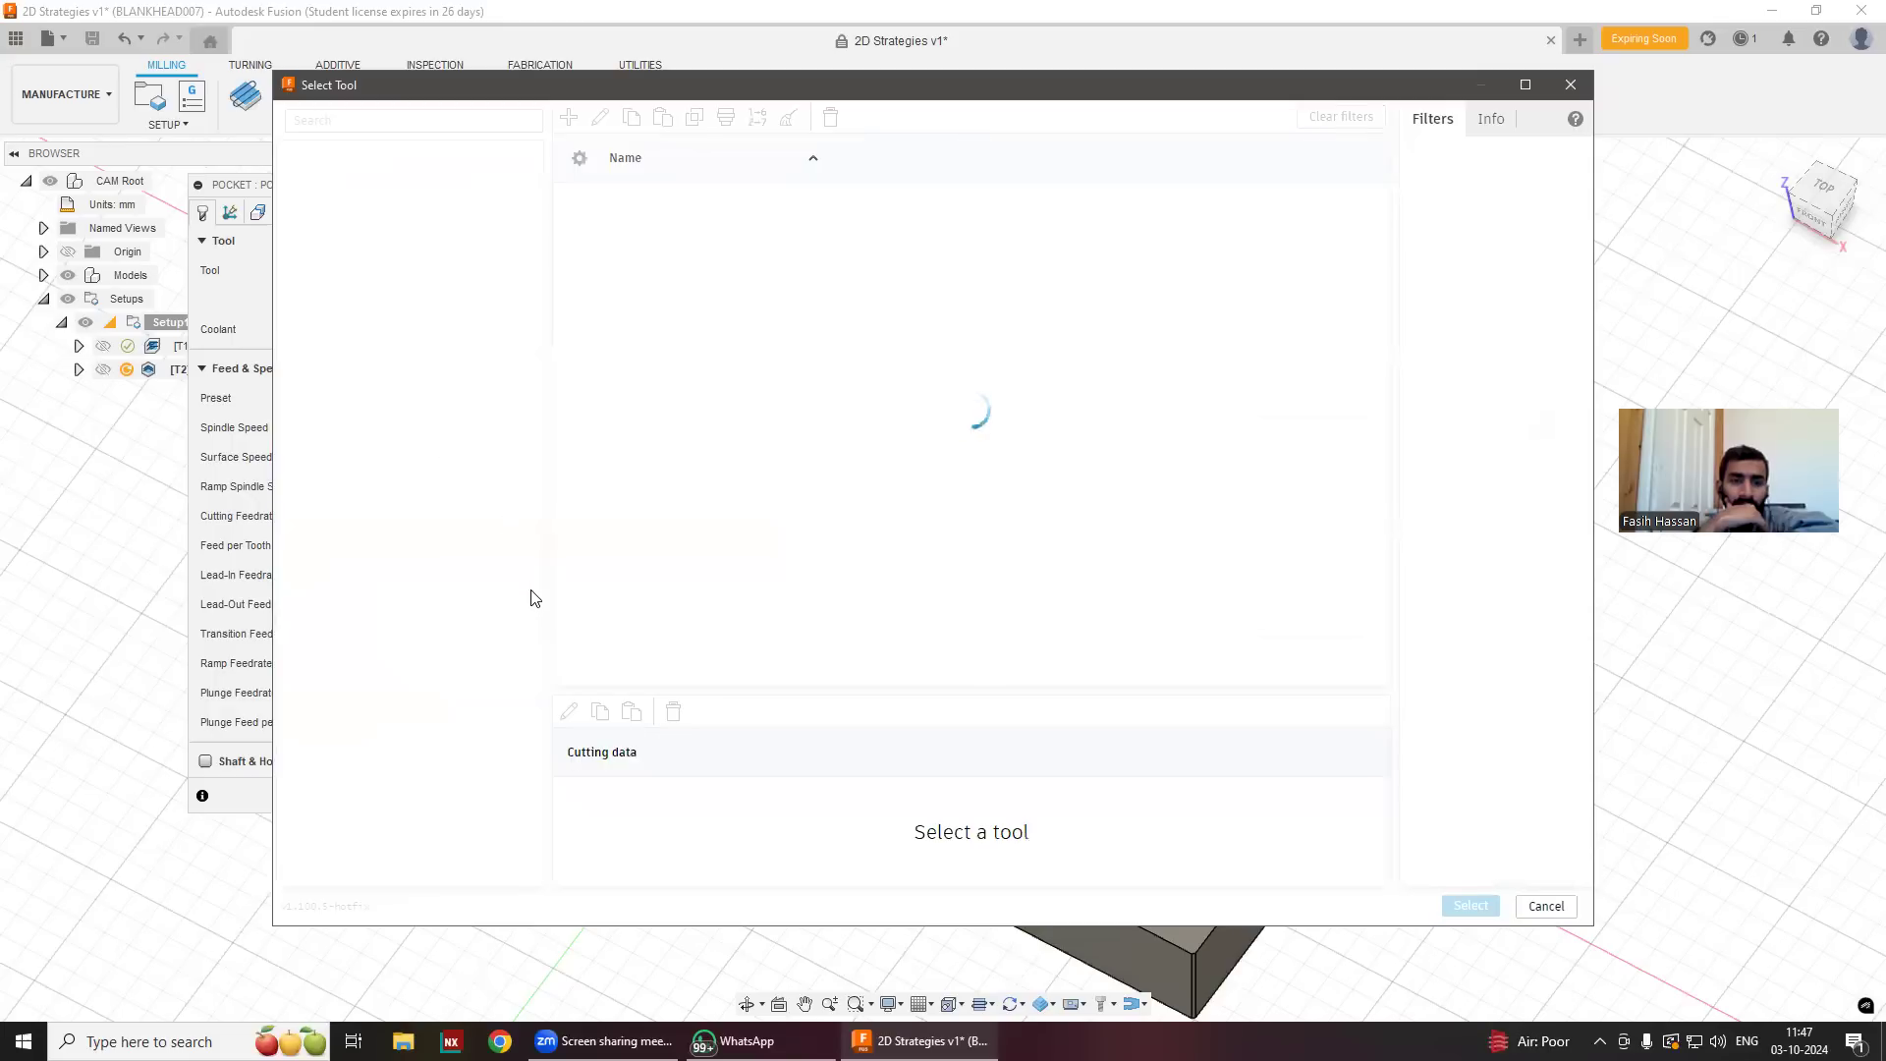
pyautogui.scroll(-13, 364, 732)
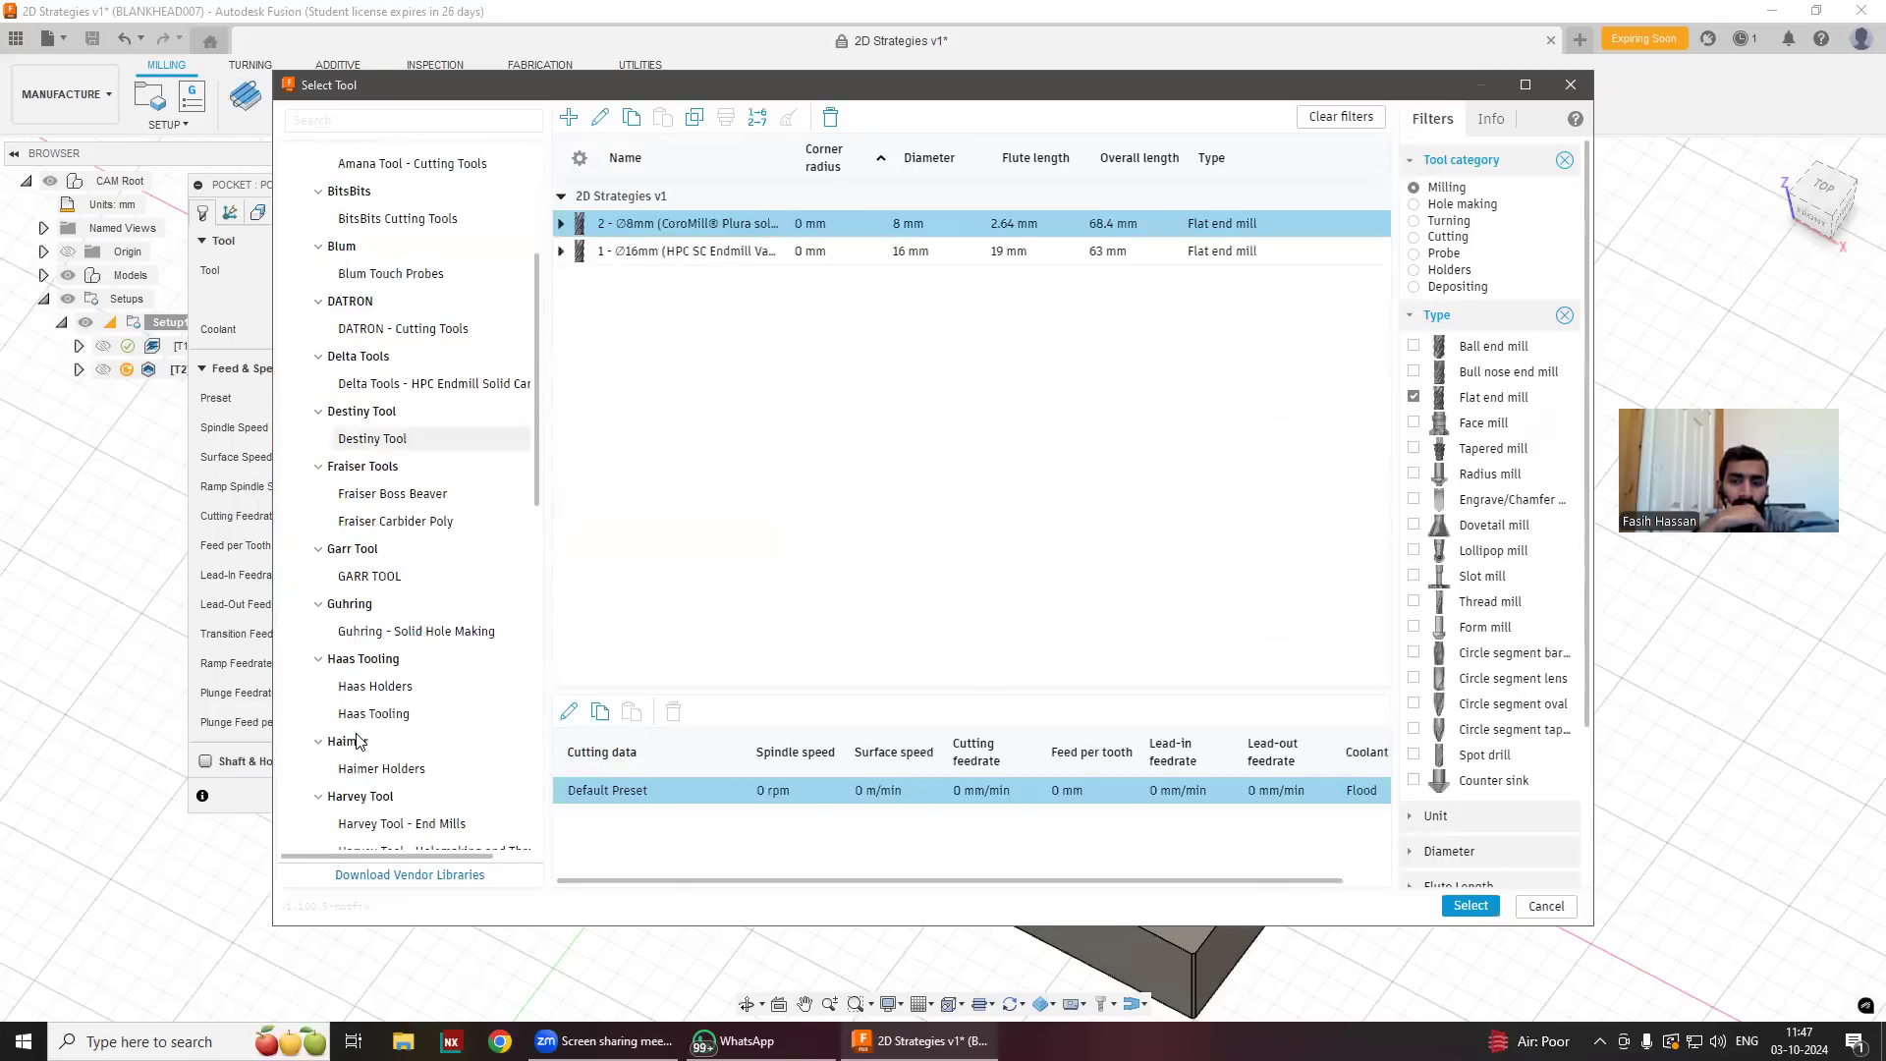
pyautogui.scroll(-5, 373, 734)
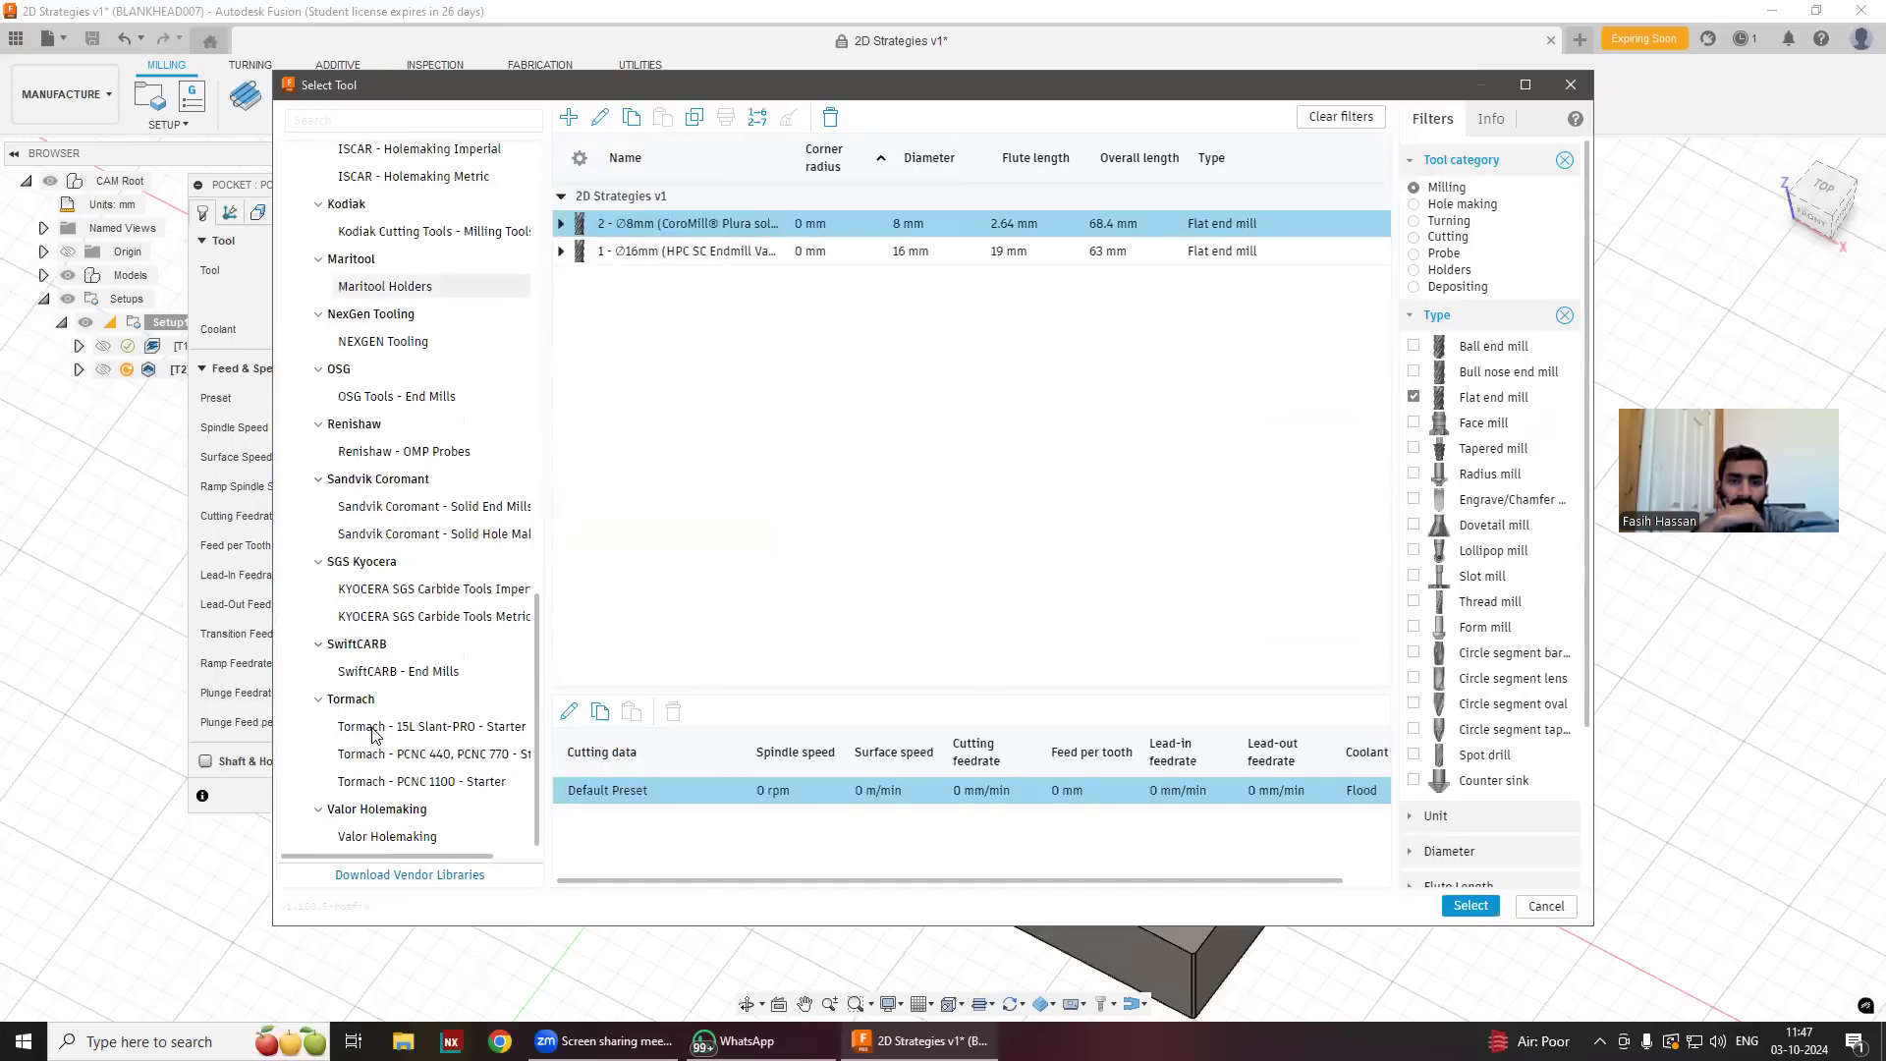
pyautogui.click(373, 729)
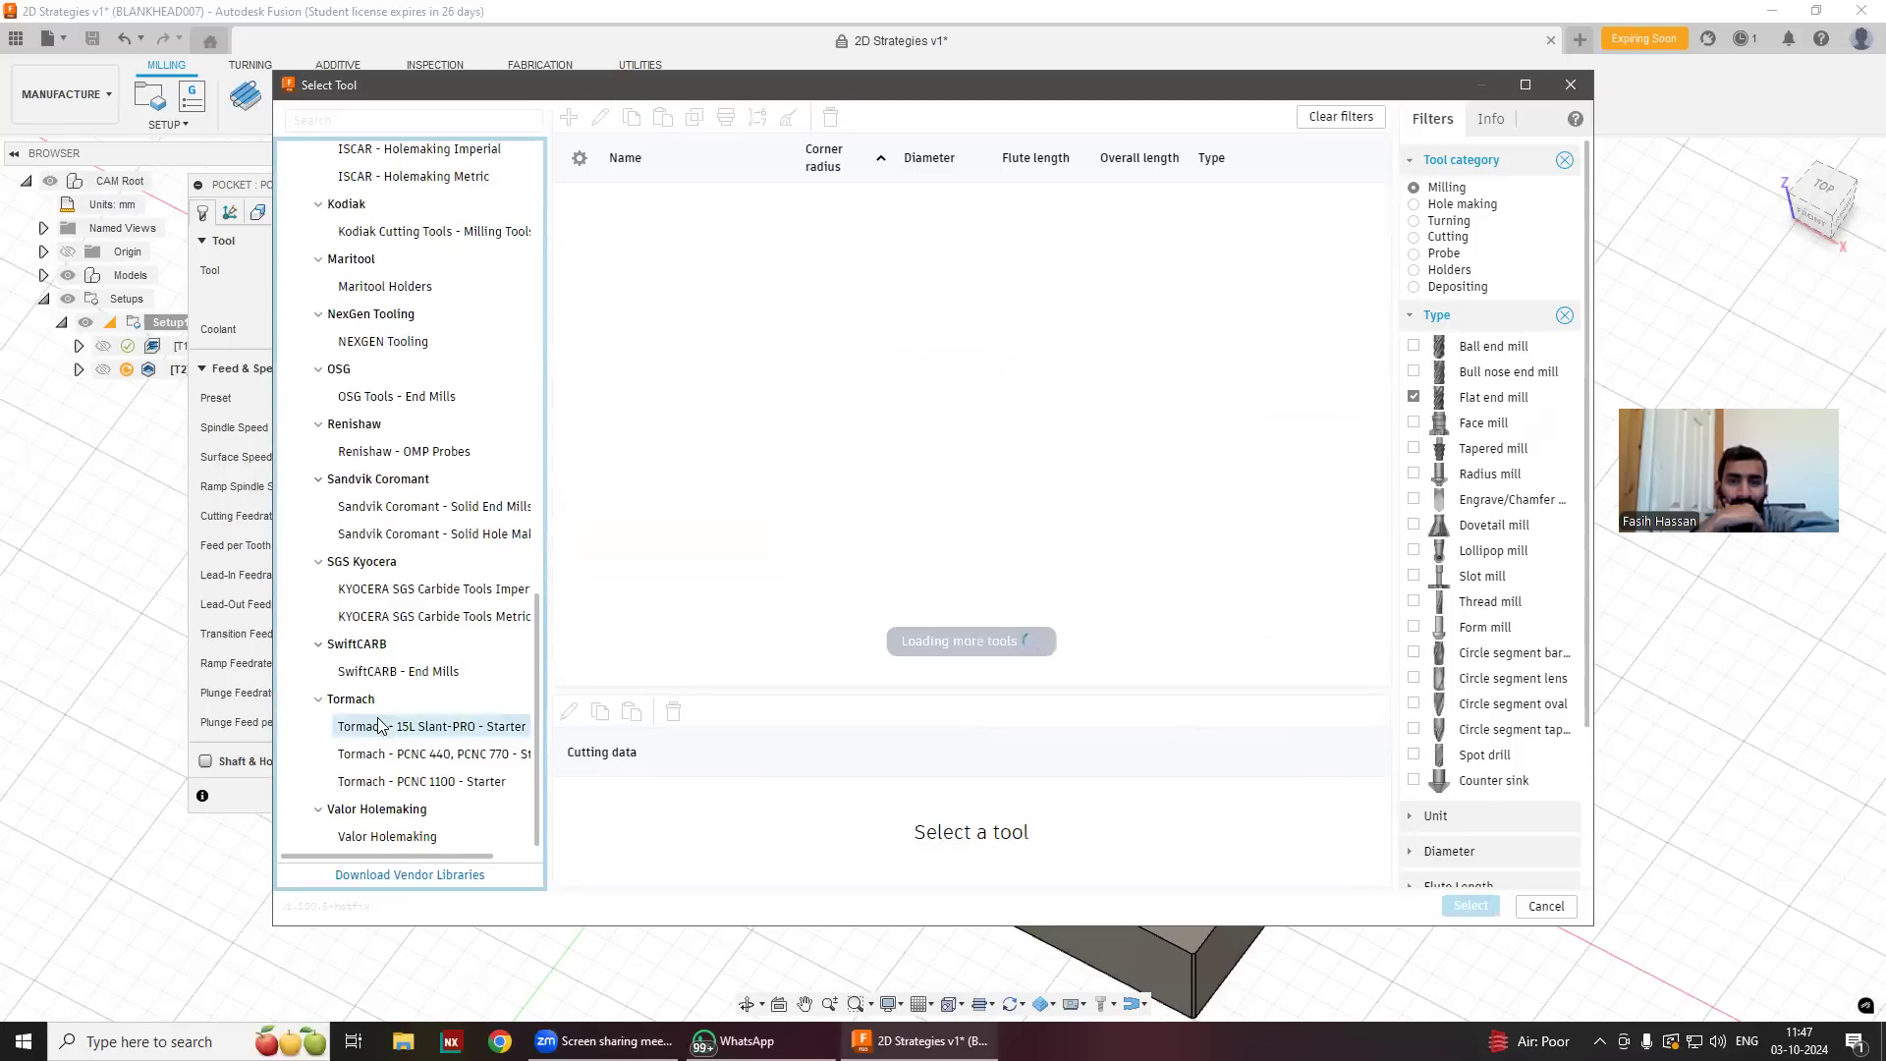
pyautogui.click(422, 509)
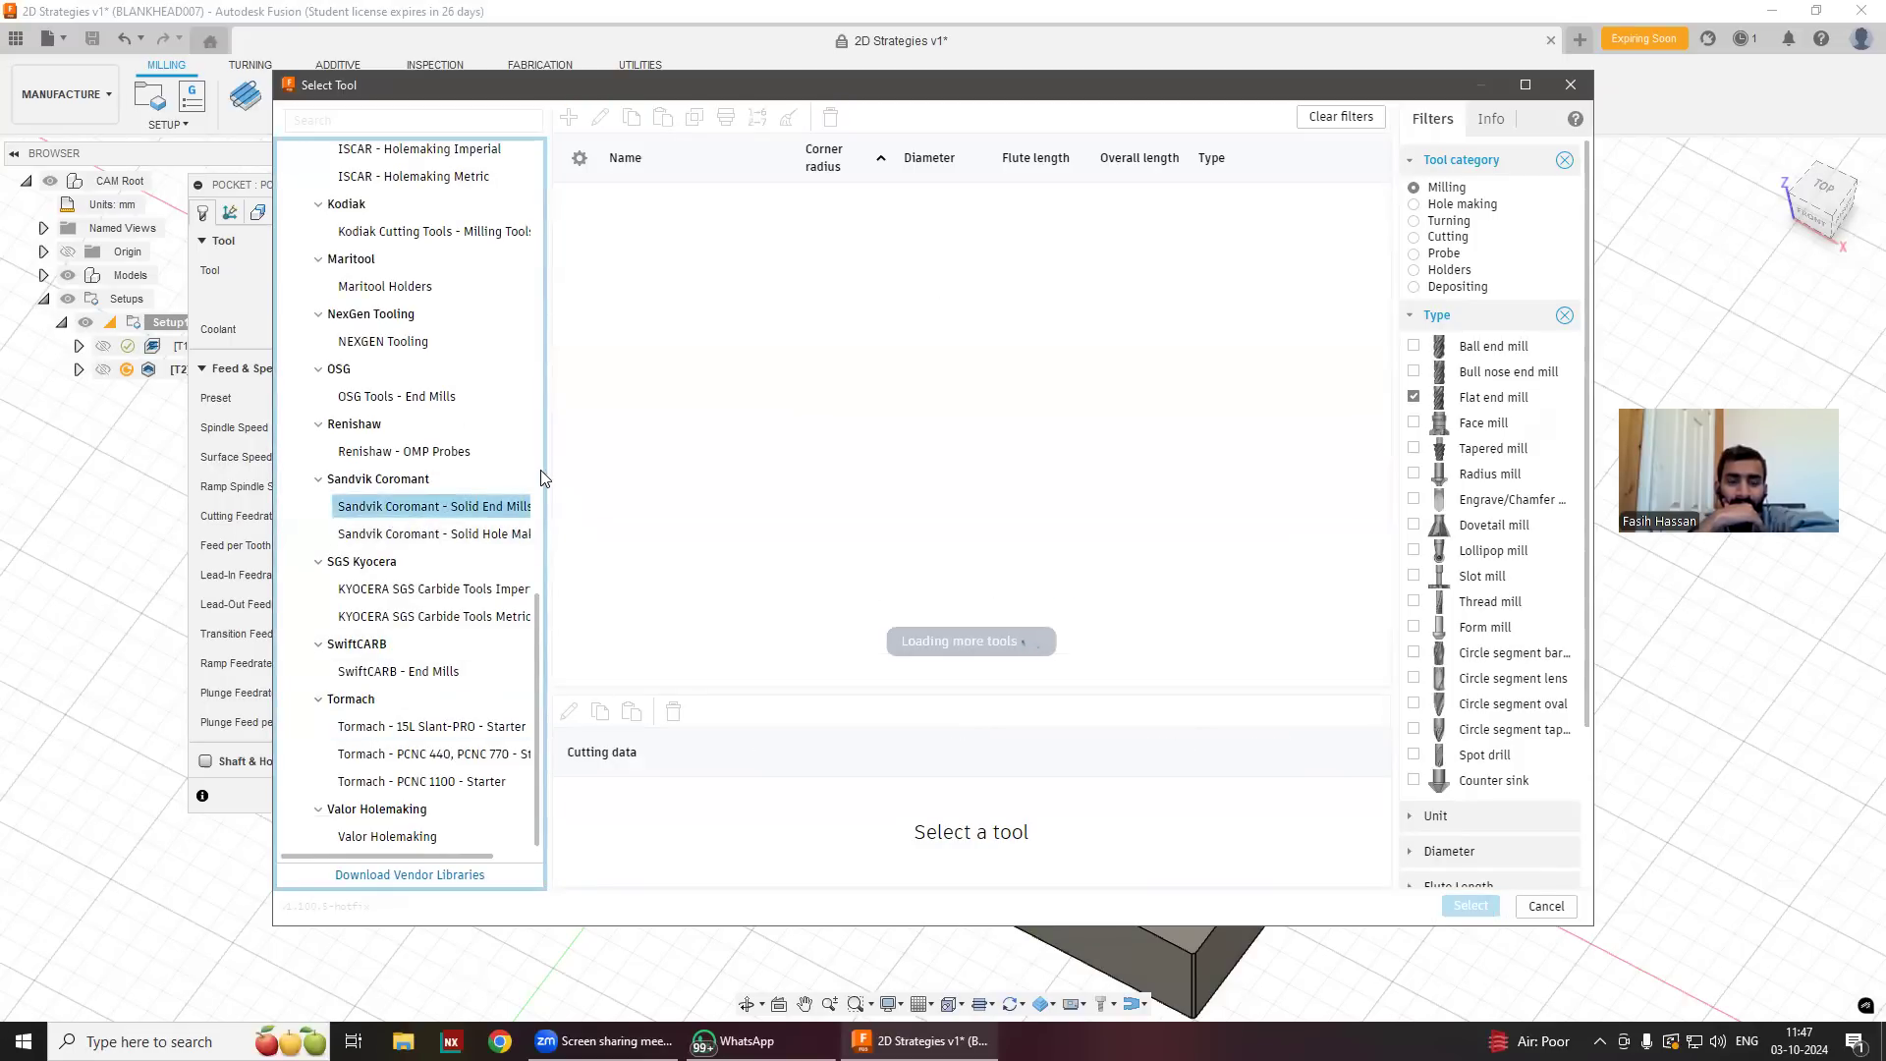
pyautogui.moveTo(545, 477); pyautogui.dragTo(702, 475)
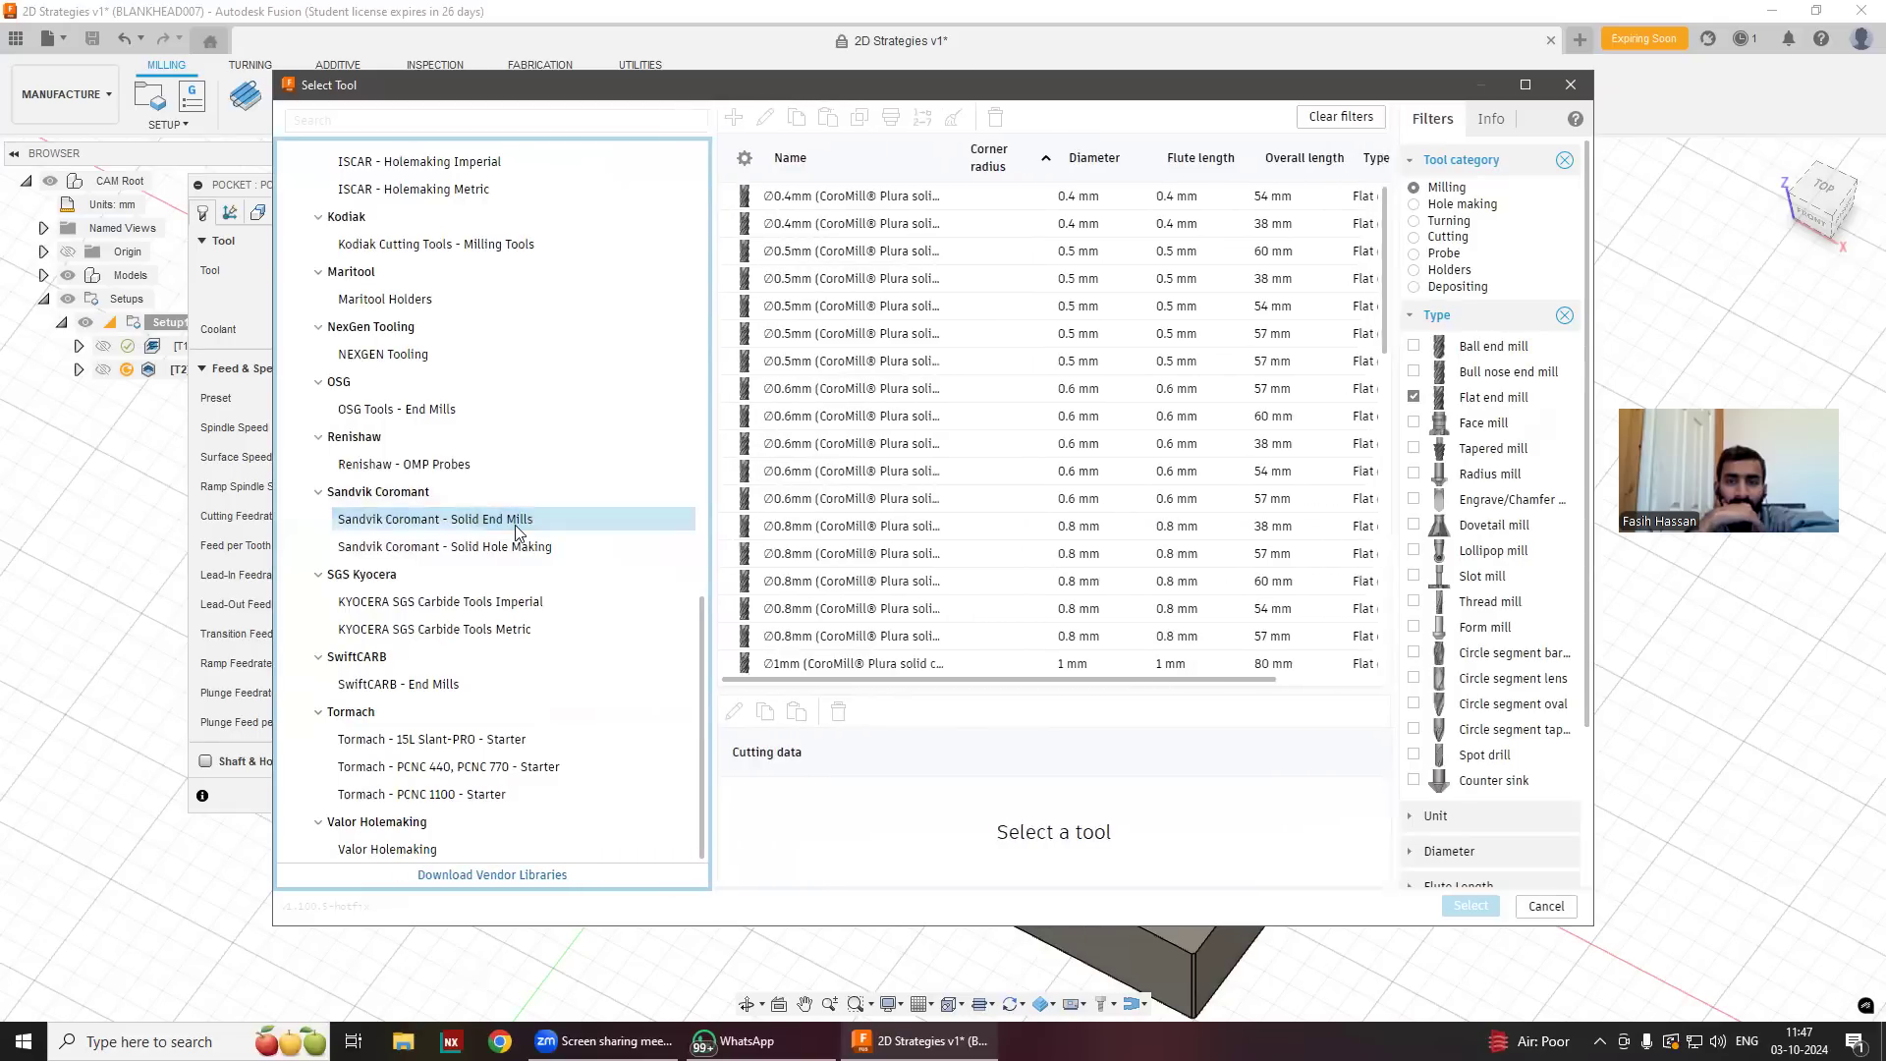
pyautogui.scroll(-10, 945, 601)
pyautogui.scroll(-3, 949, 609)
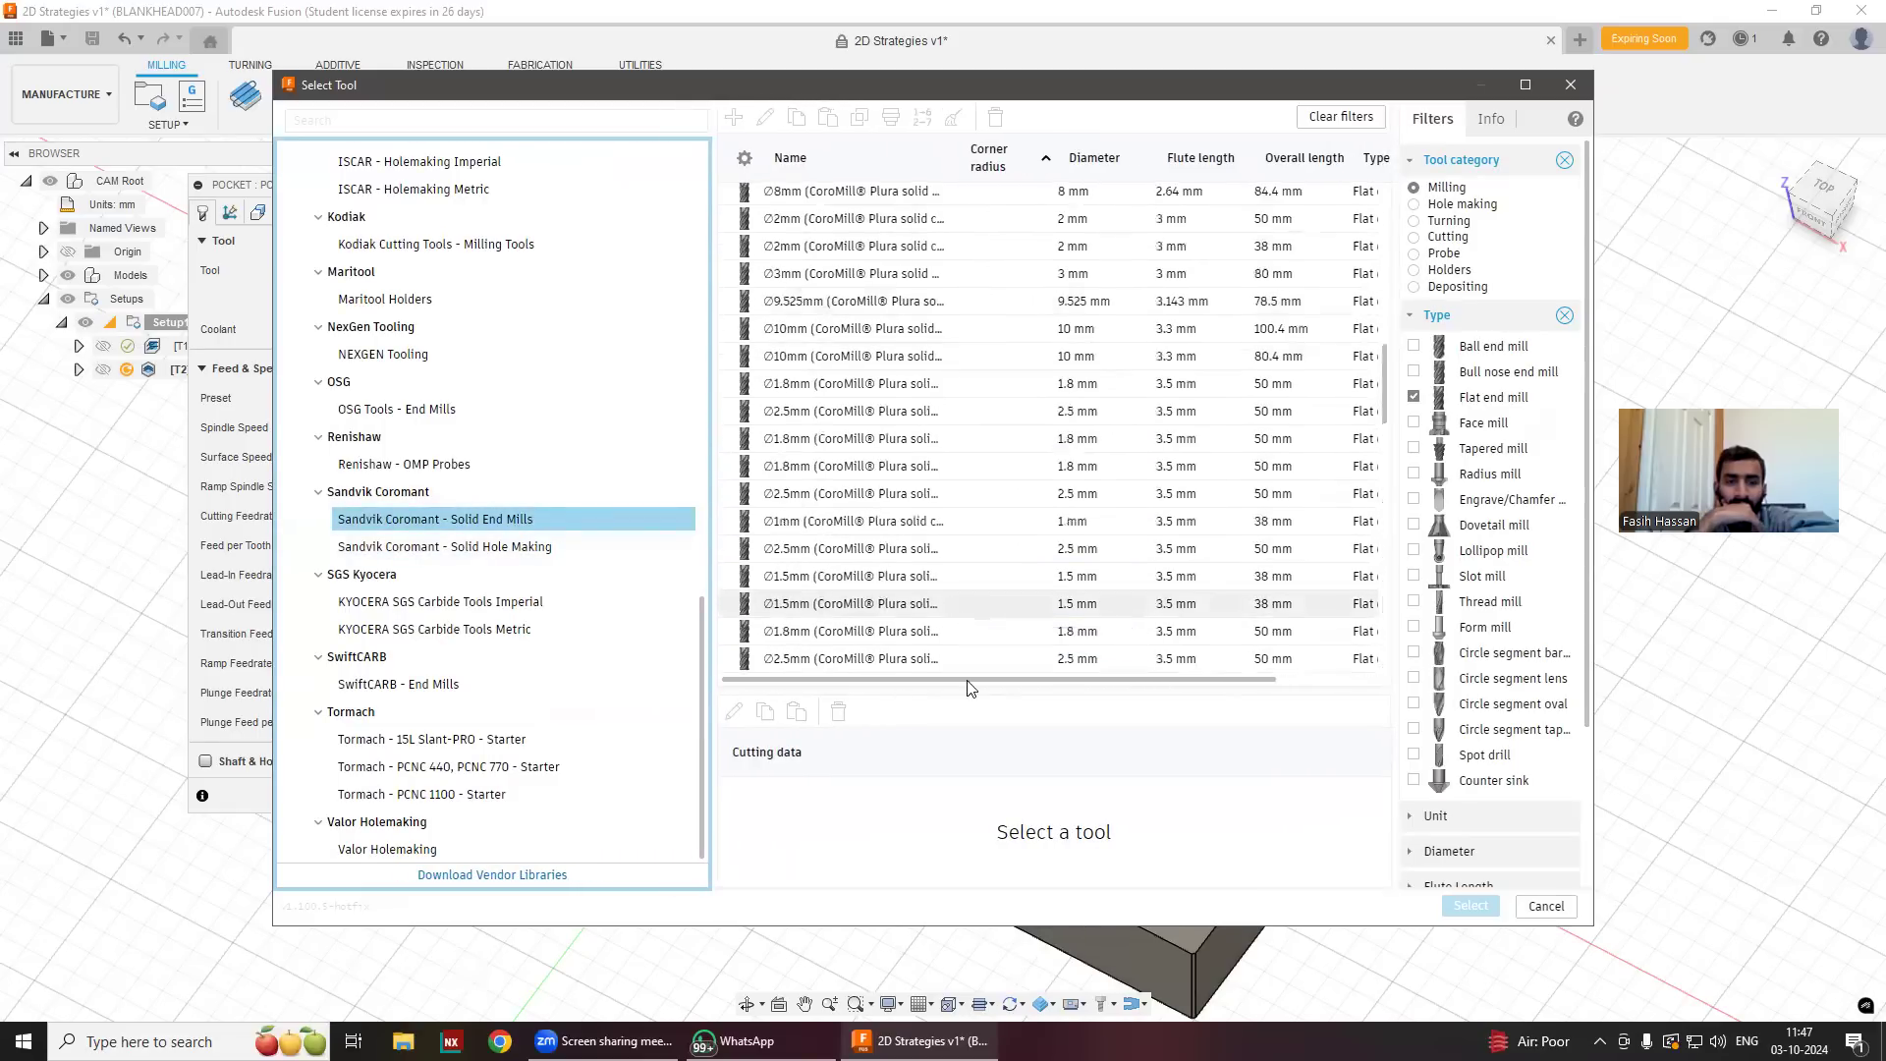
pyautogui.moveTo(997, 680); pyautogui.dragTo(1235, 685)
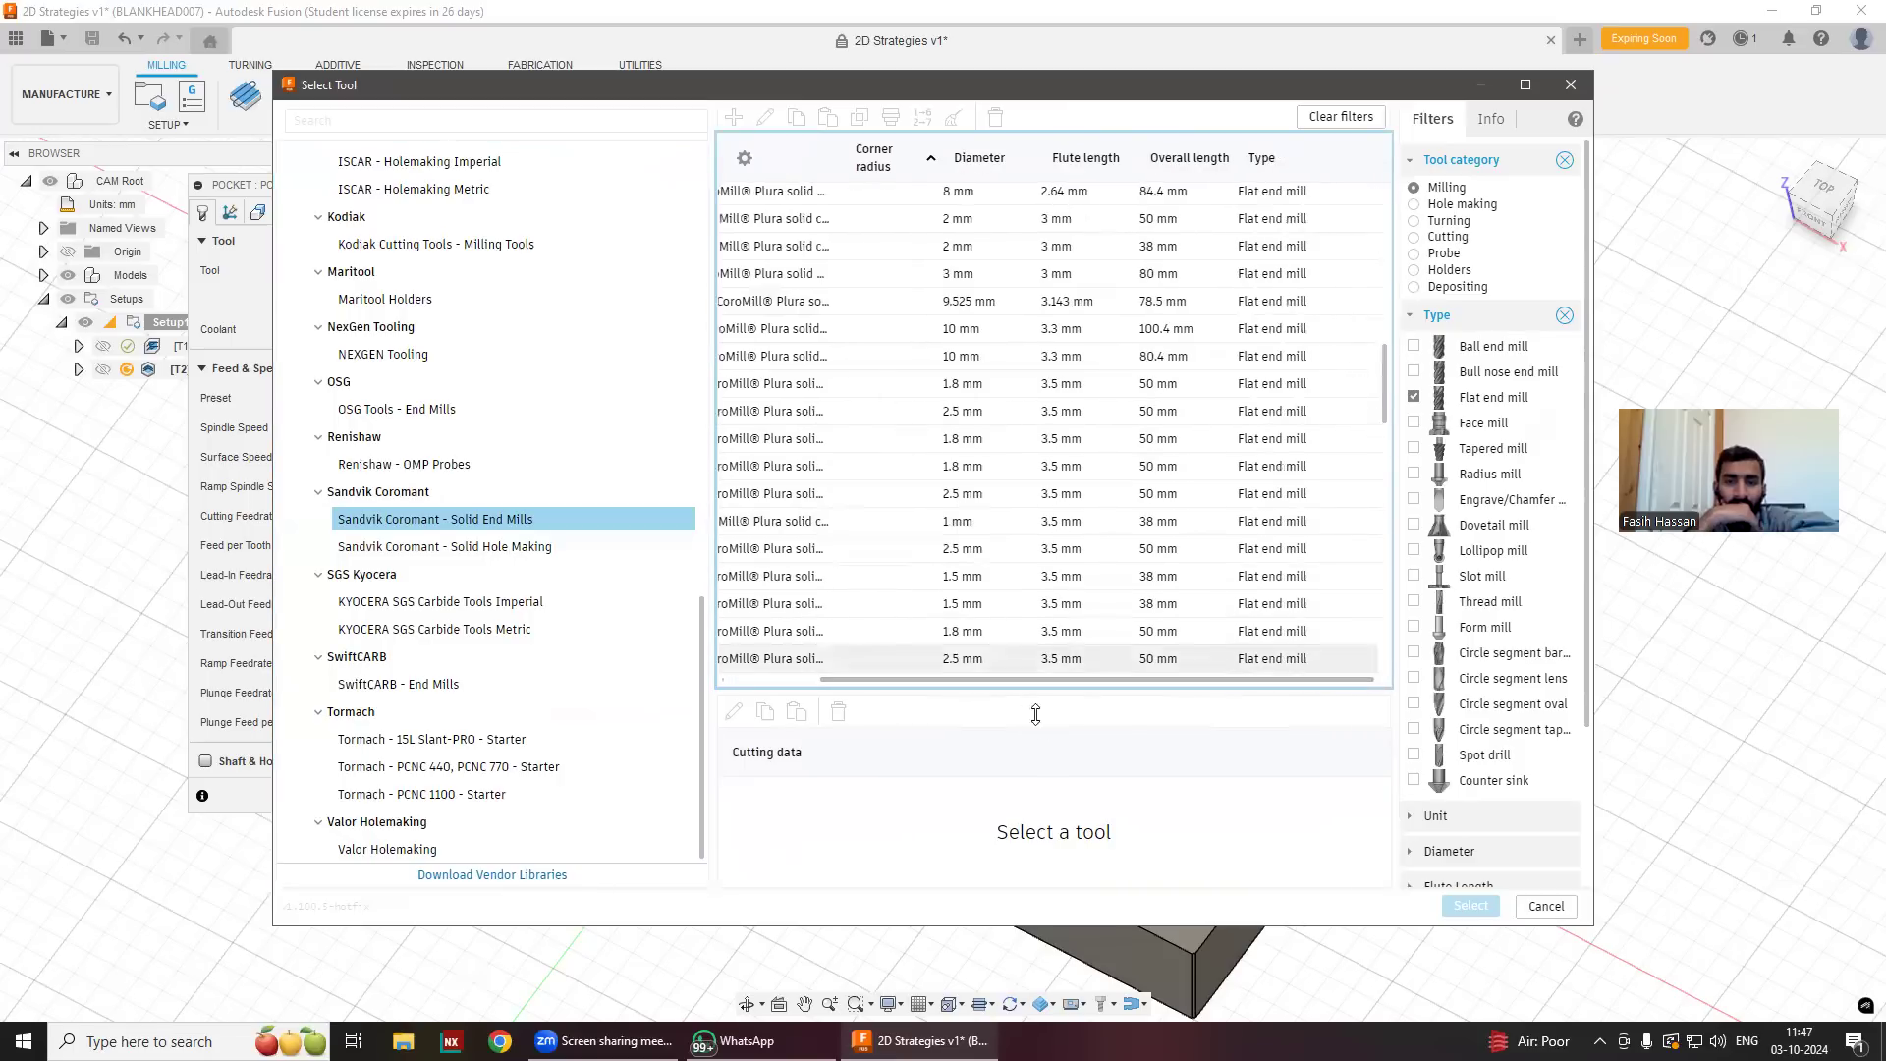
pyautogui.moveTo(1038, 680); pyautogui.dragTo(931, 685)
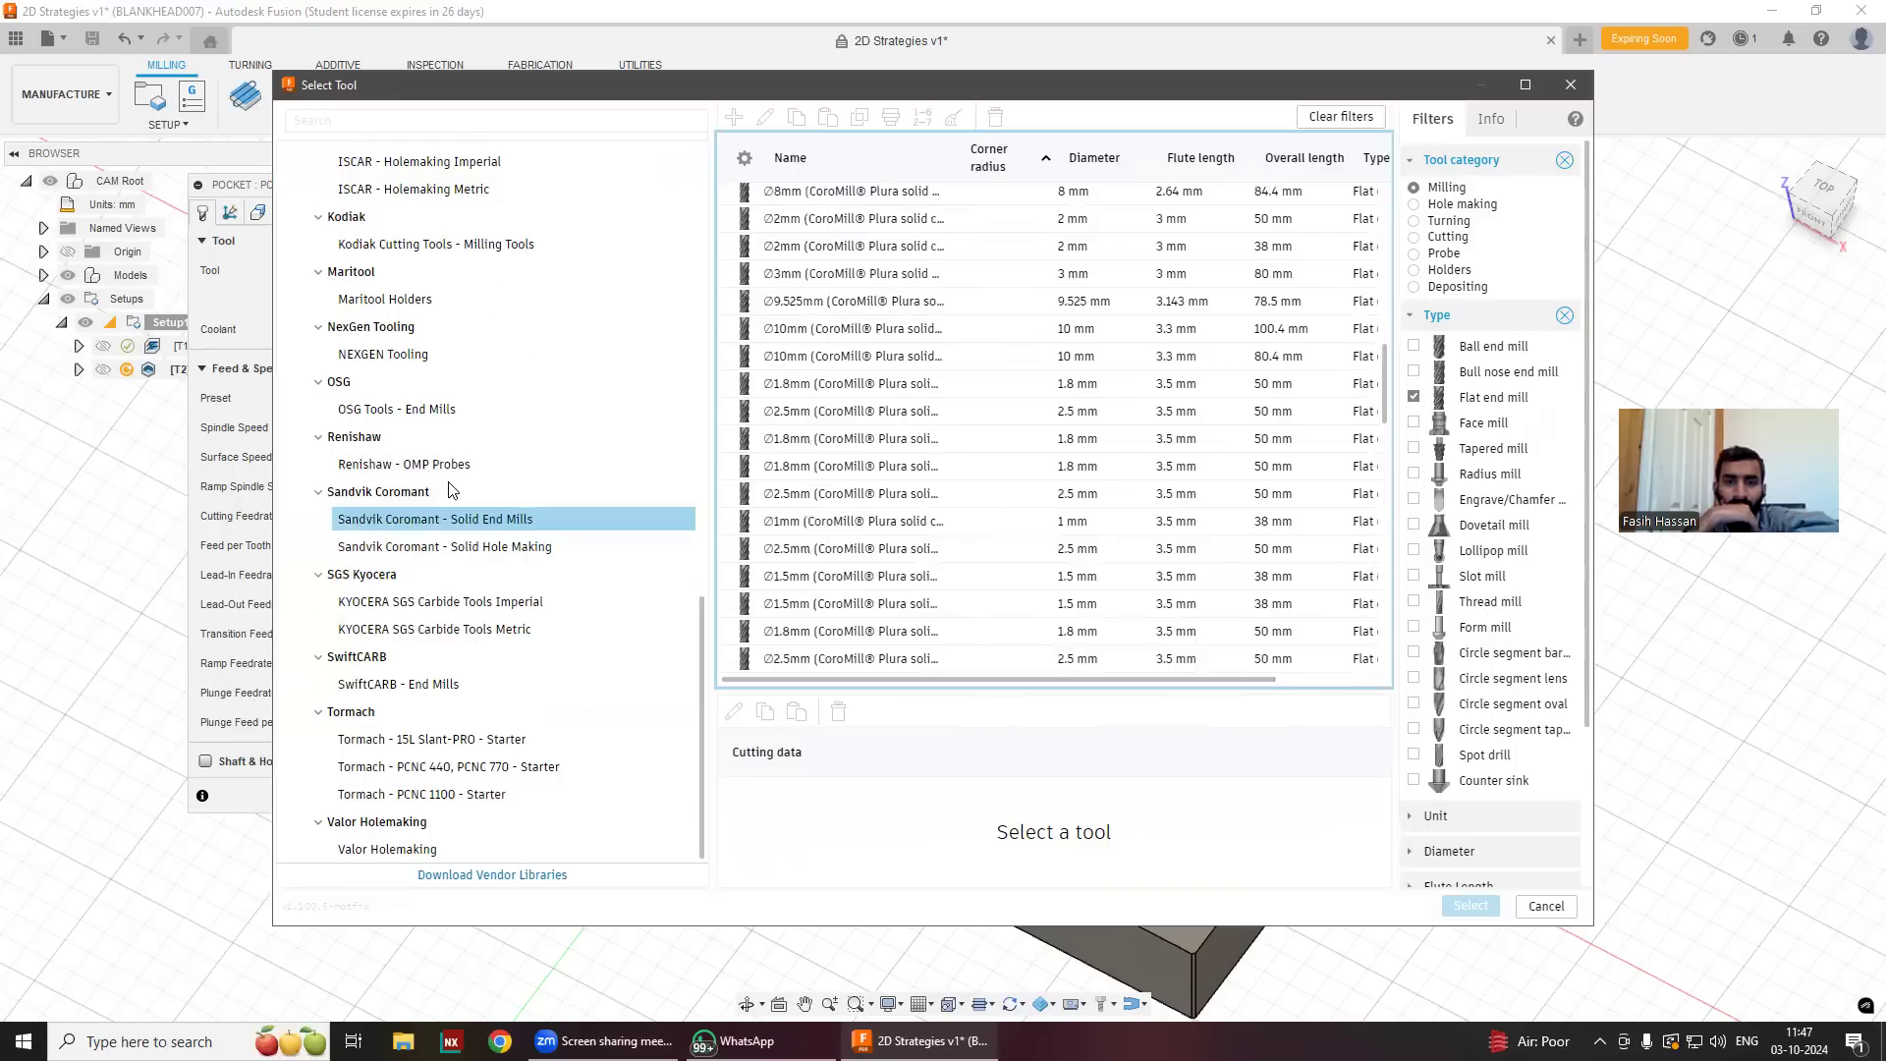
# Check the Kodiak Cutting Tools - Milling Tools library for flat end mills.
pyautogui.scroll(3, 430, 472)
pyautogui.click(419, 423)
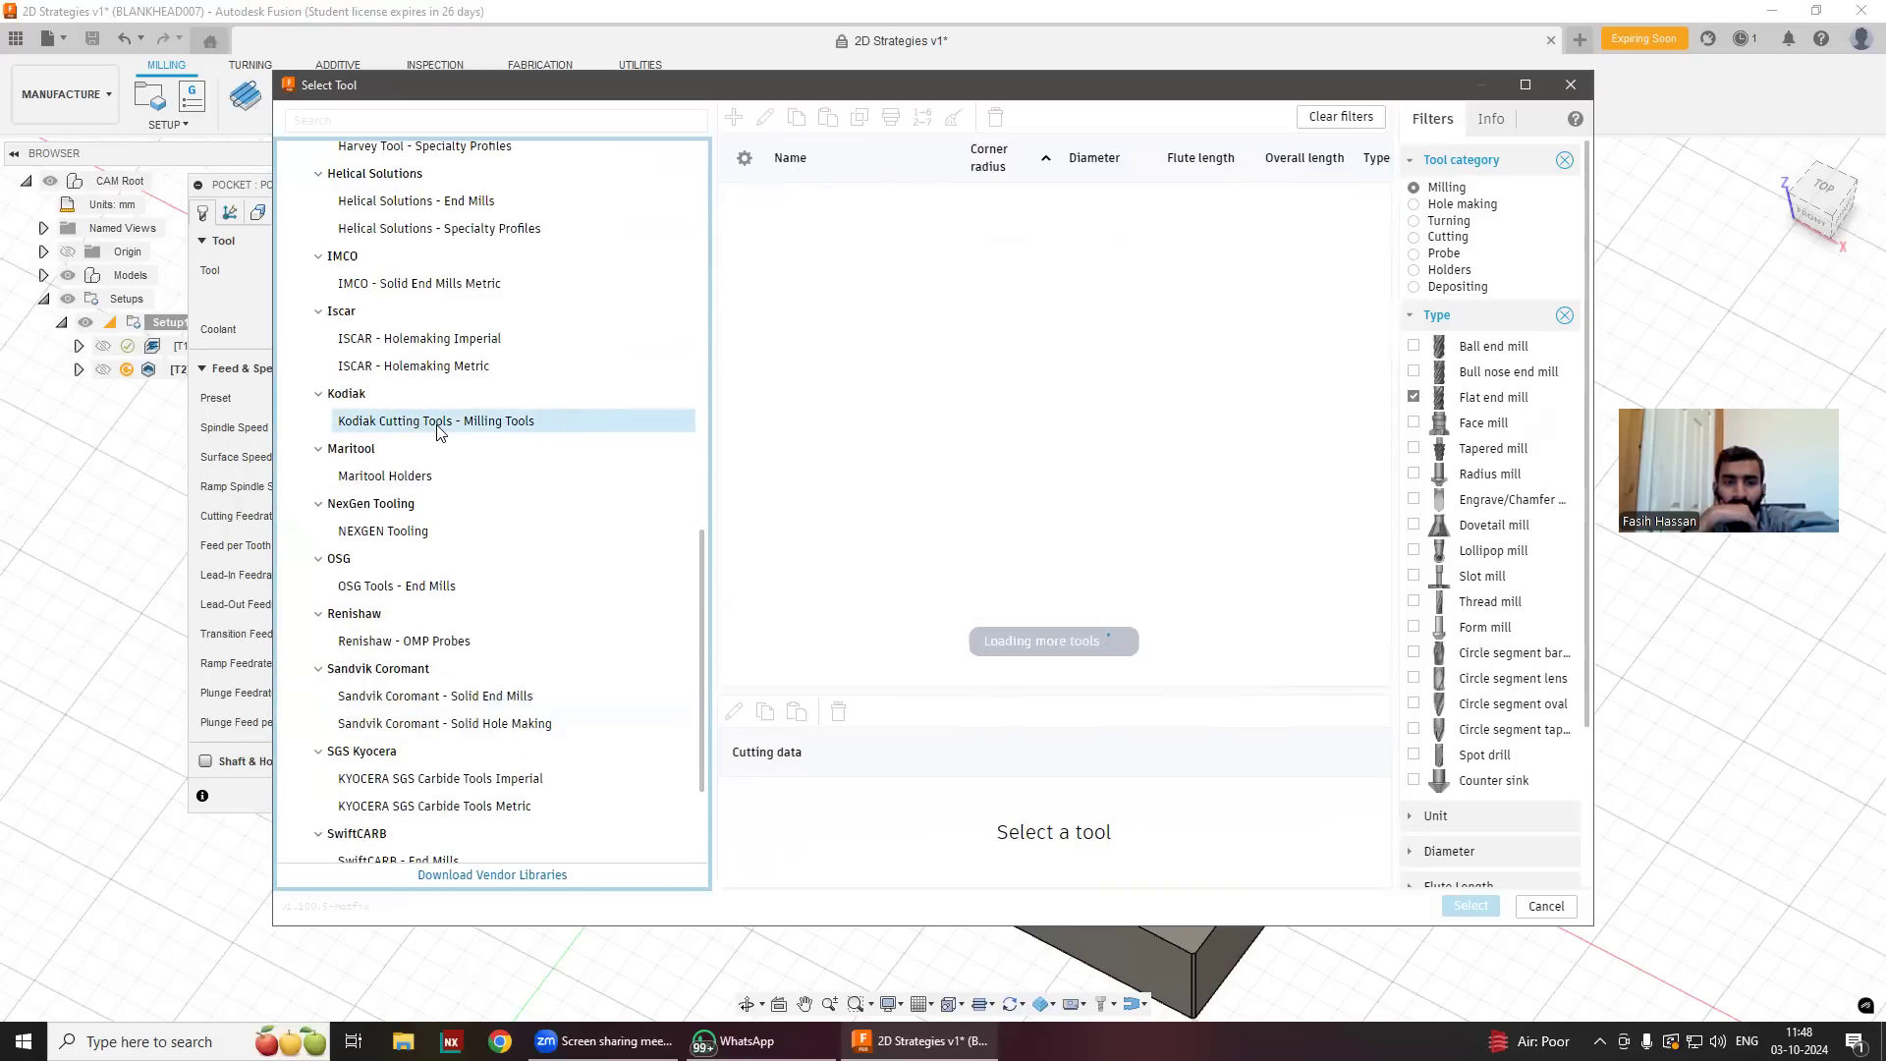
pyautogui.scroll(4, 423, 461)
pyautogui.scroll(15, 422, 461)
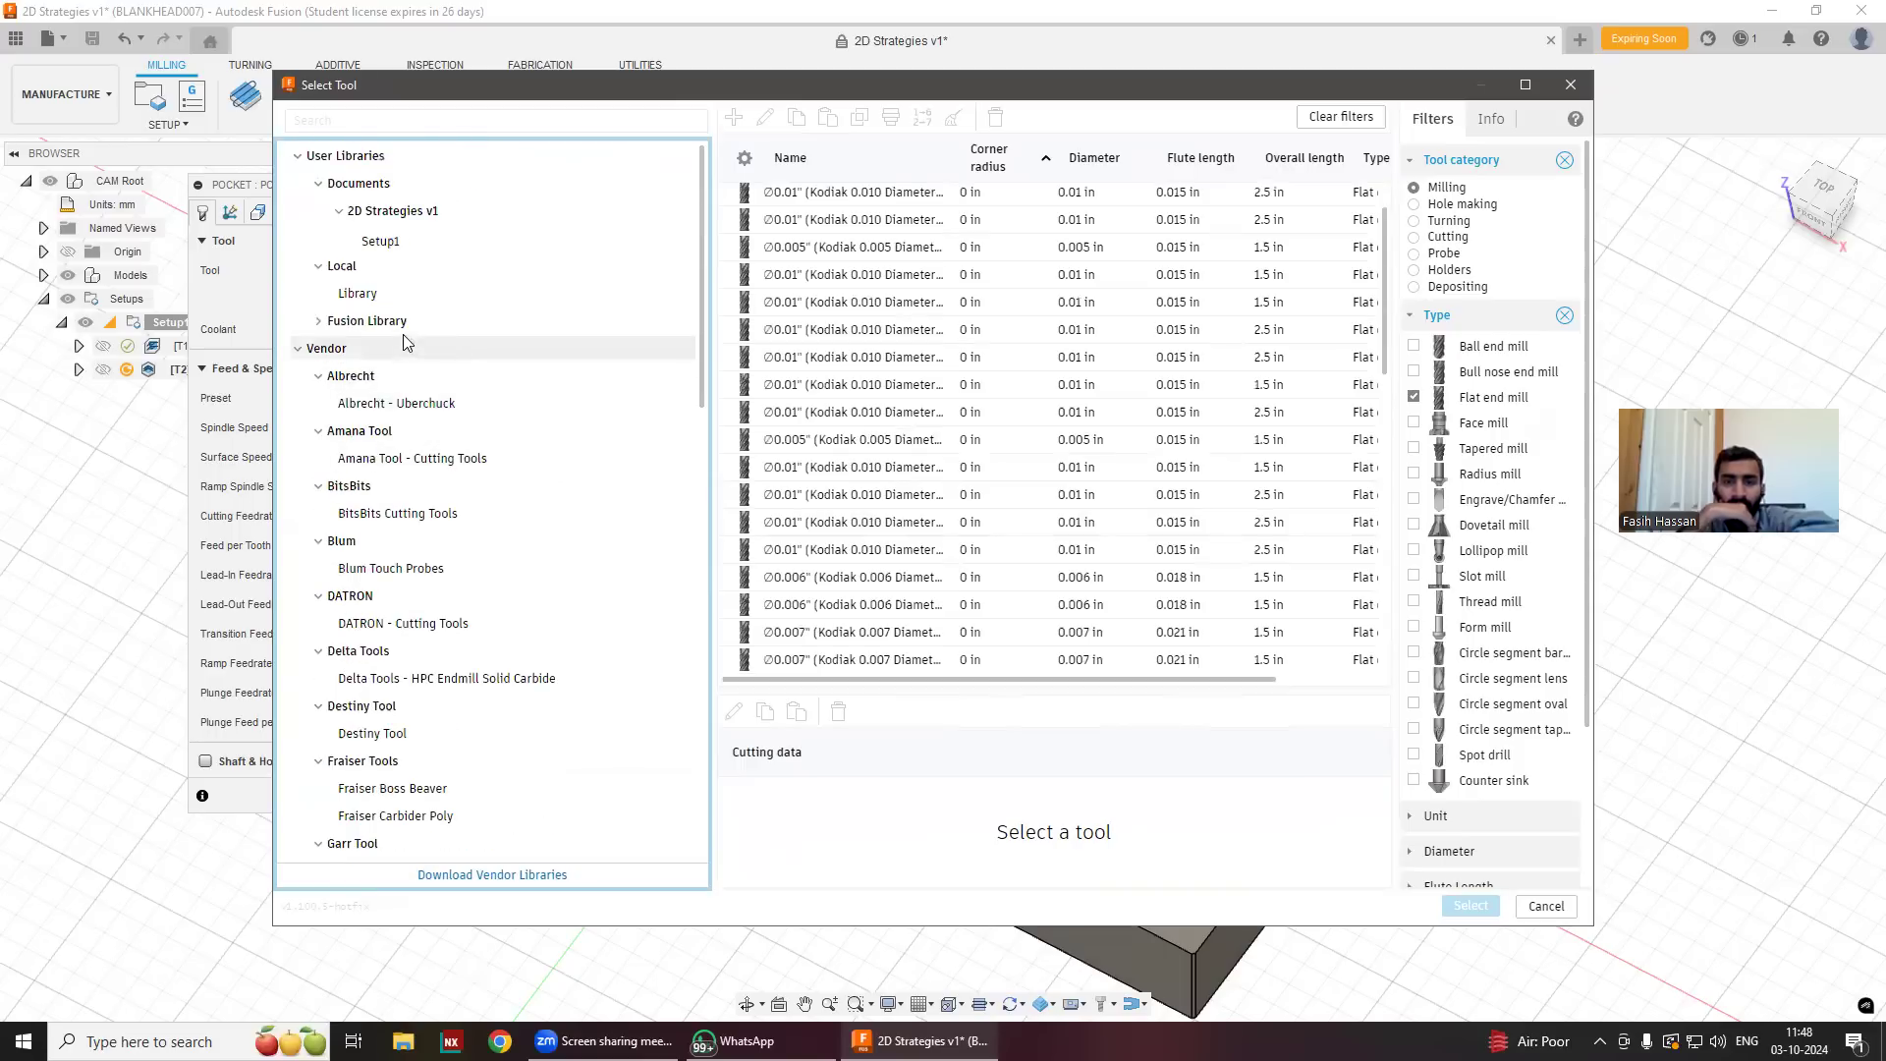
# Return to the tools of Setup1 and select the 8 mm CoroMill Plura flat end mill for the pocket operation.
pyautogui.click(350, 268)
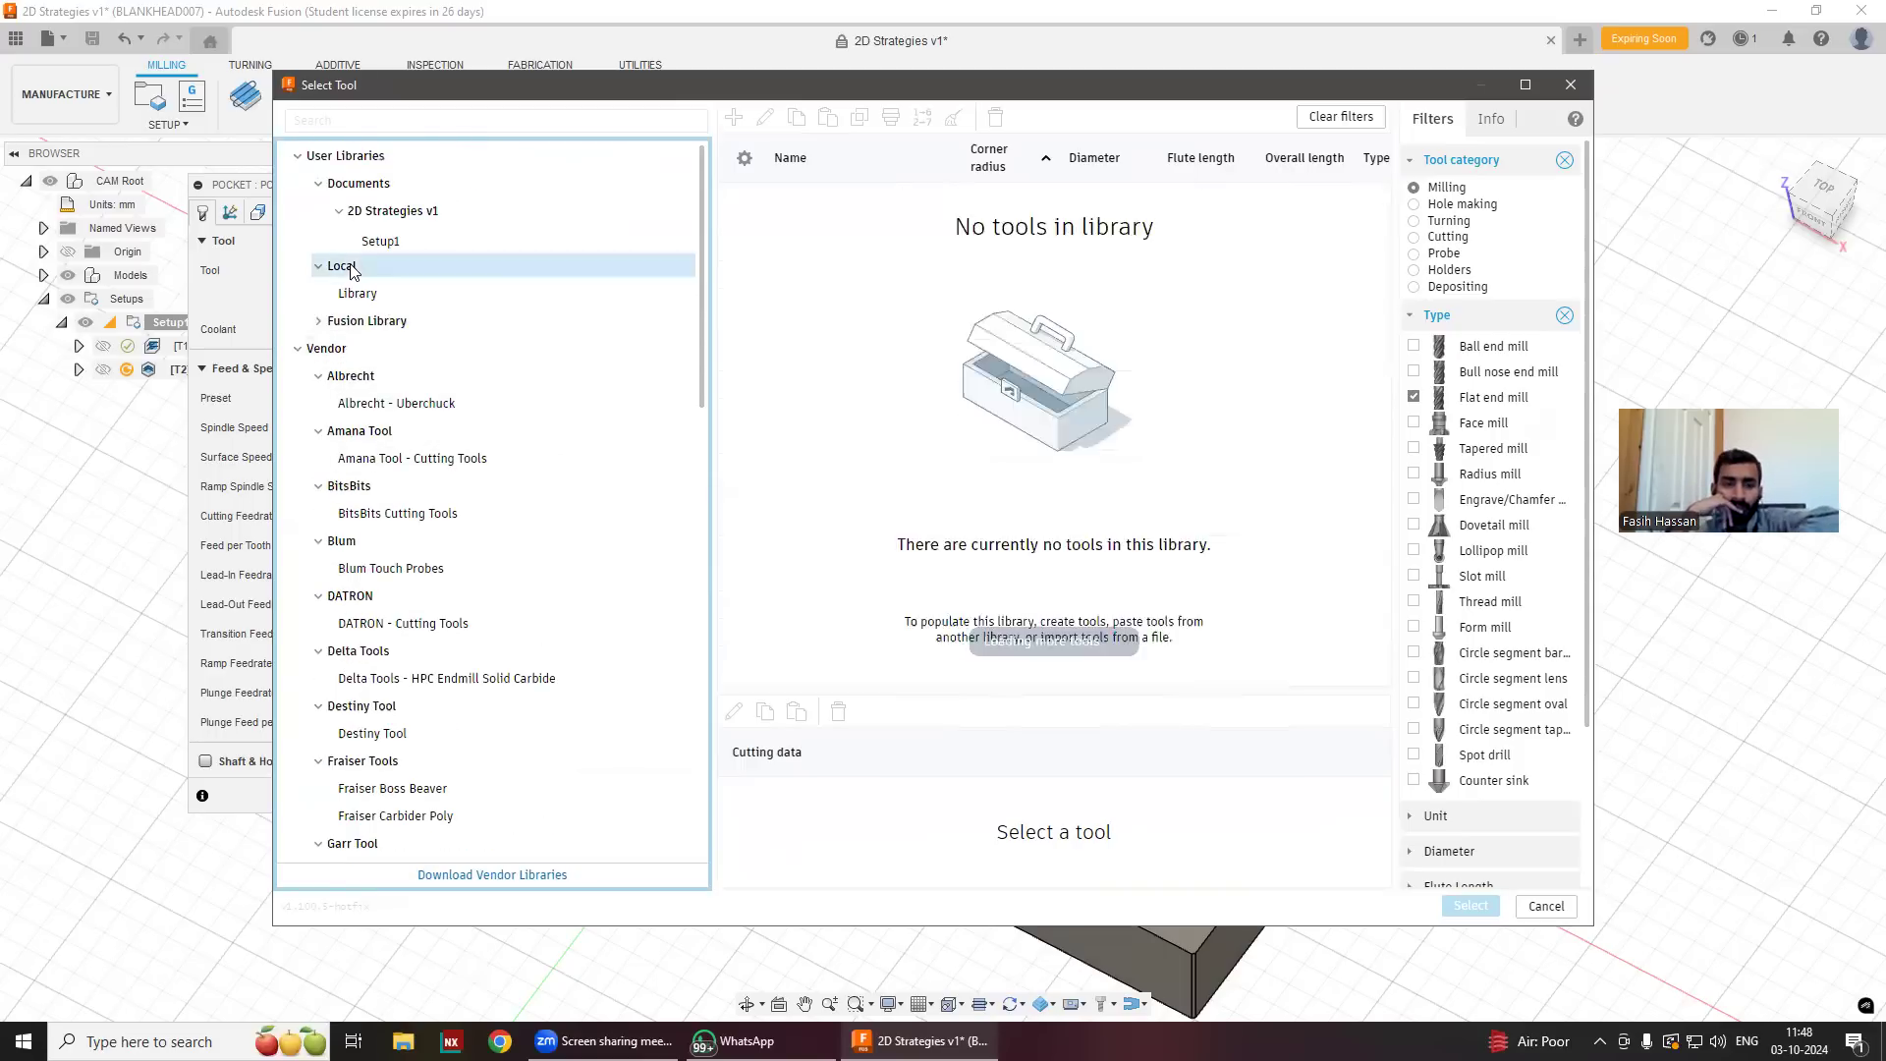
pyautogui.click(387, 242)
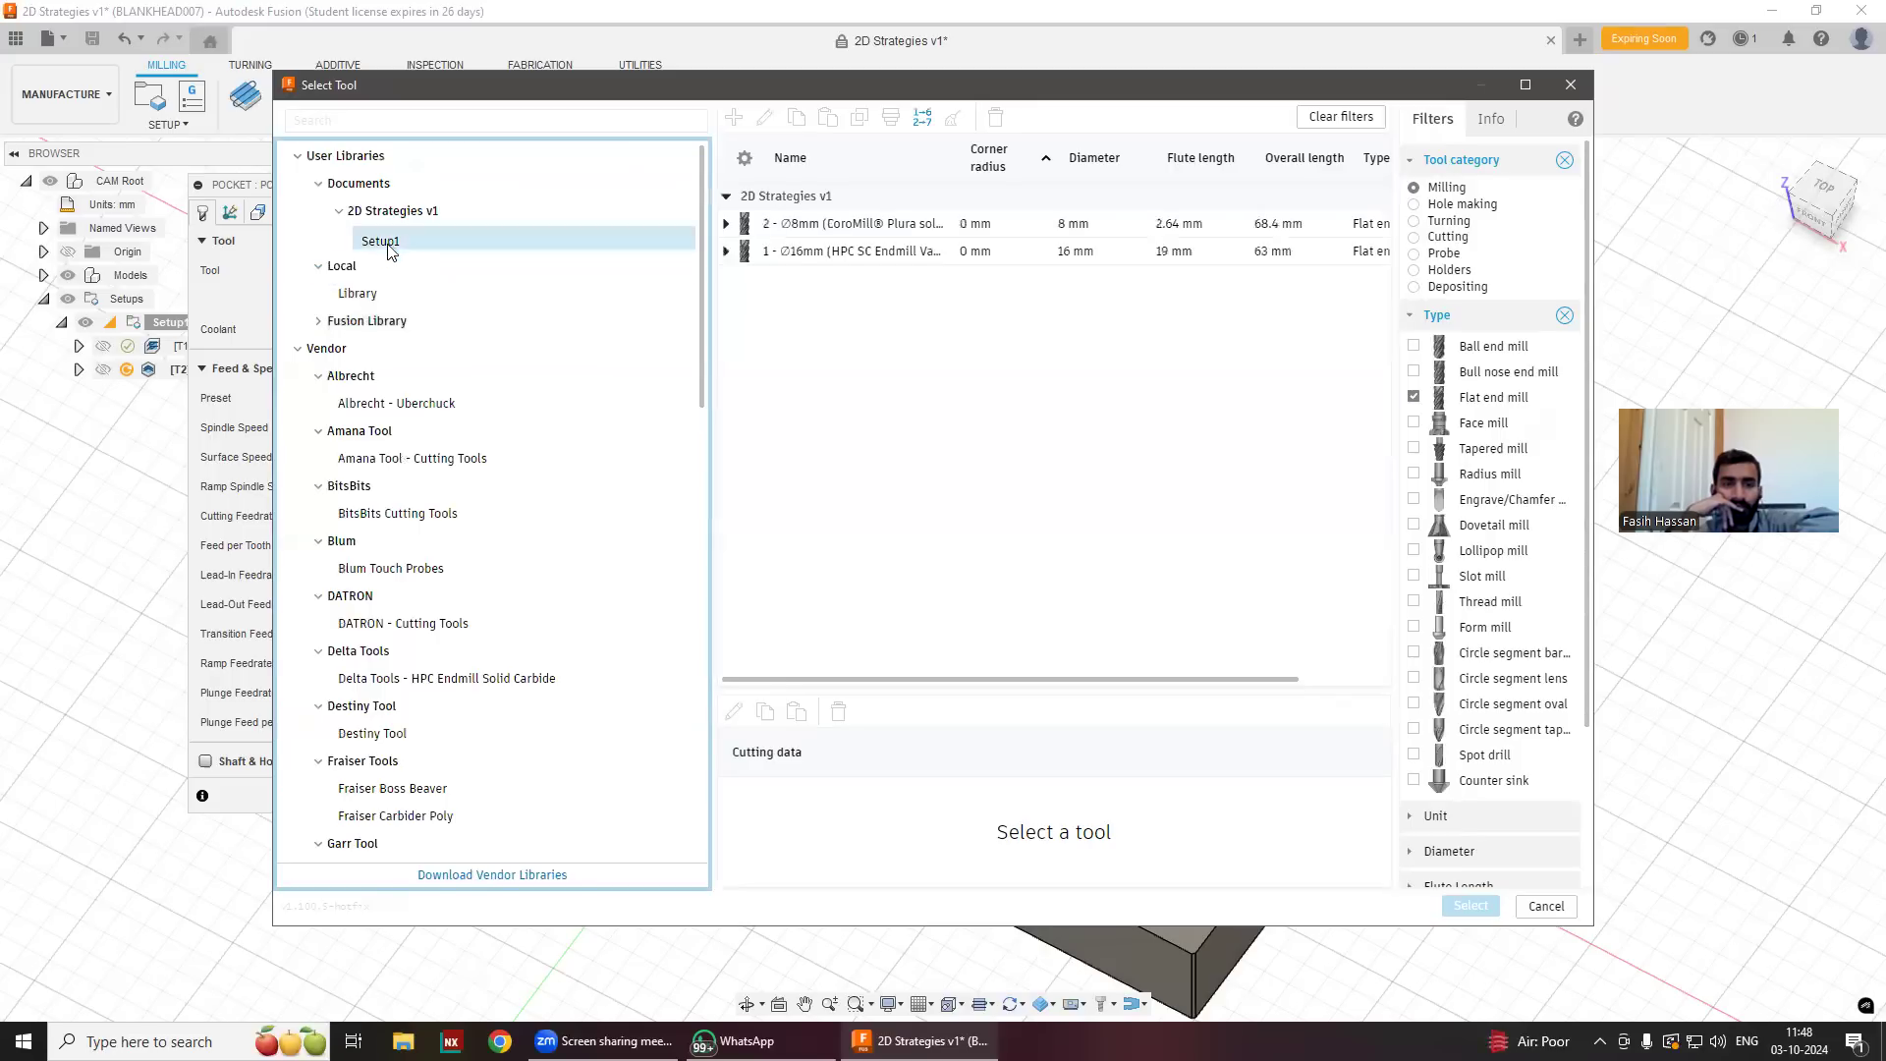
pyautogui.click(841, 223)
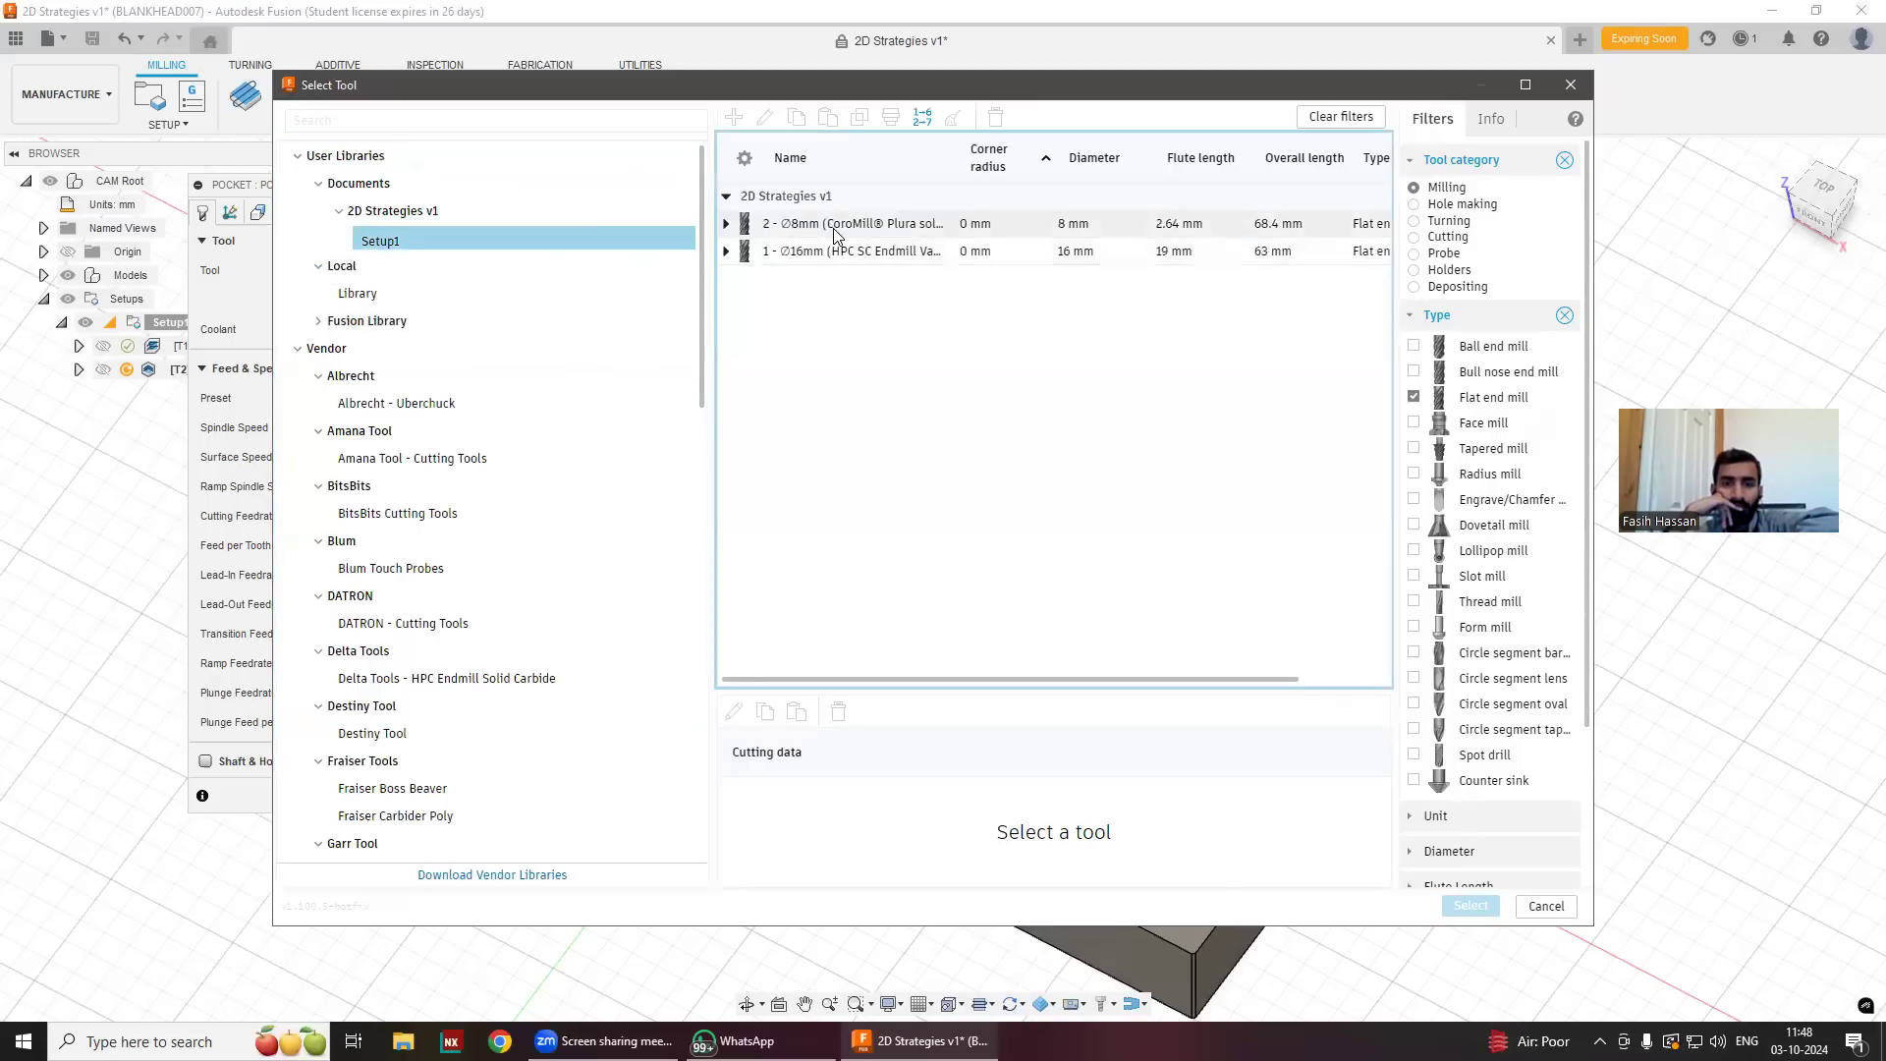
pyautogui.click(1463, 906)
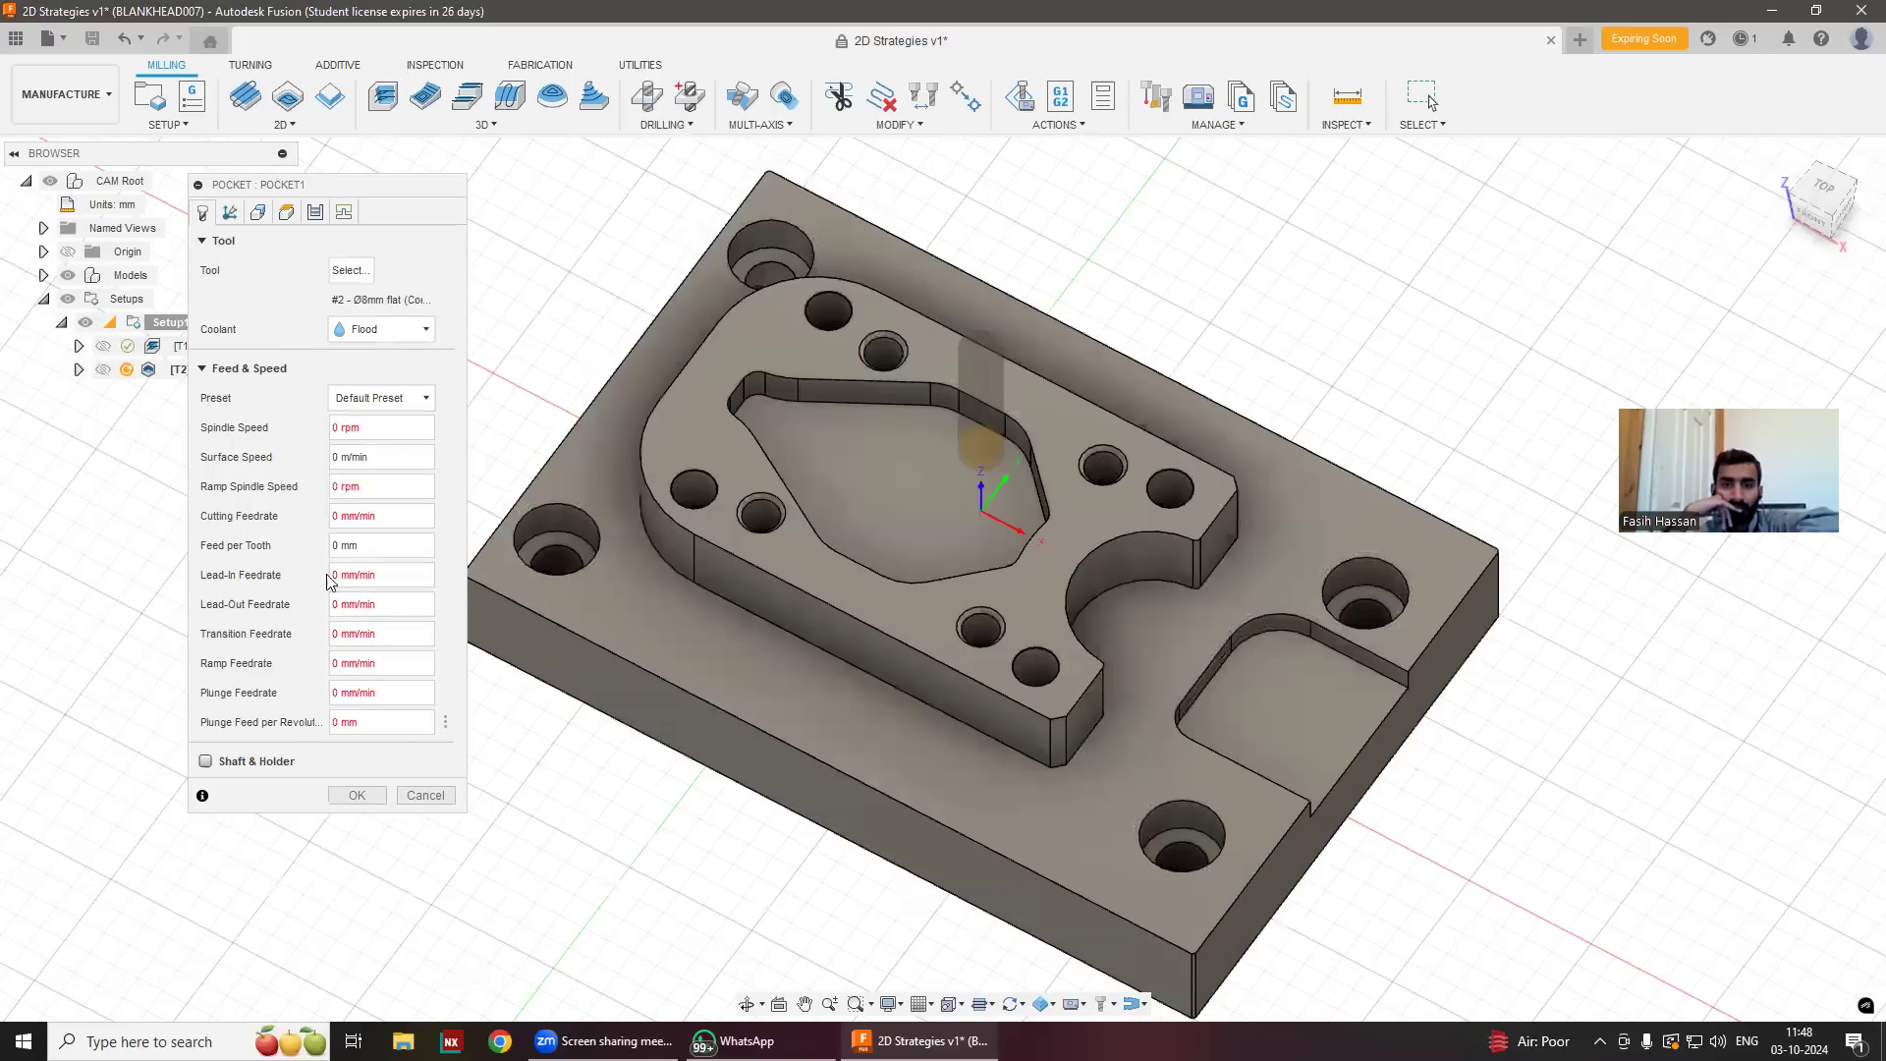
# Set the pocket operation's spindle speed to 3500 rpm and generate the toolpath, ignoring the zero-feedrate warnings.
pyautogui.click(387, 398)
pyautogui.click(383, 426)
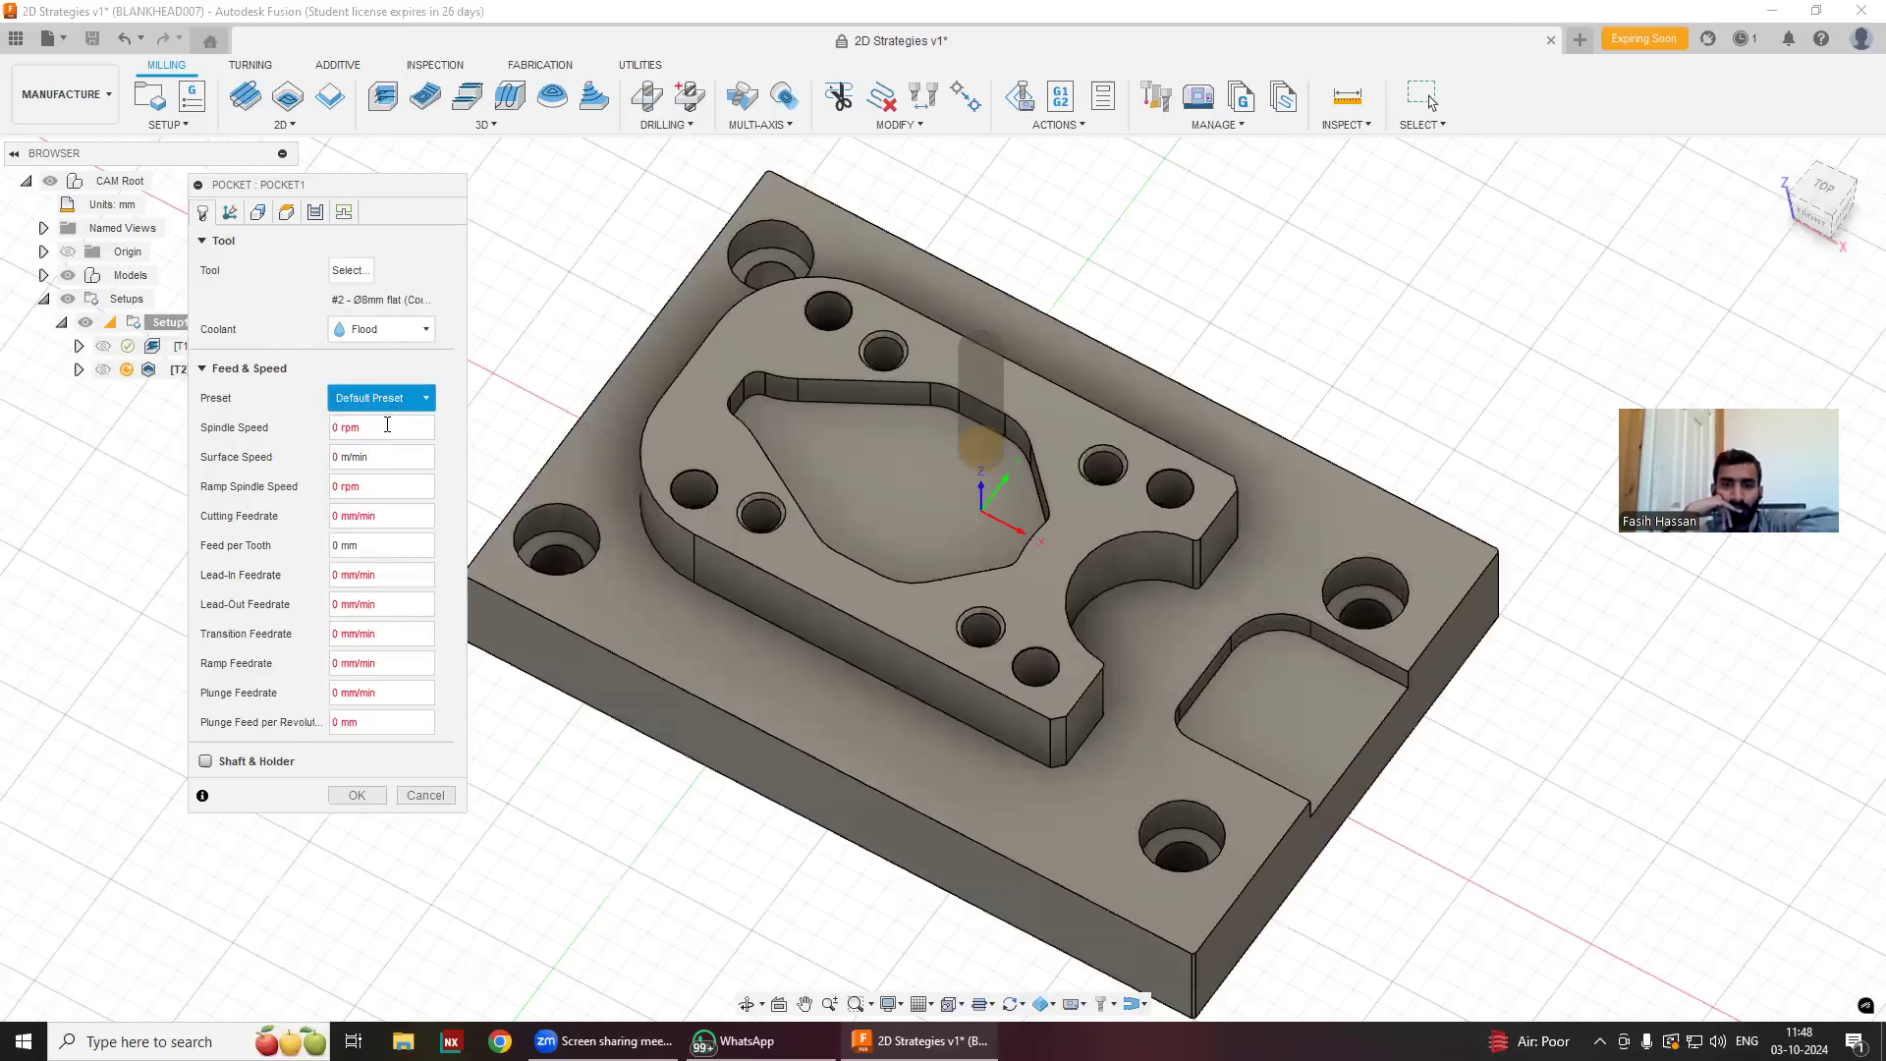
pyautogui.doubleClick(385, 428)
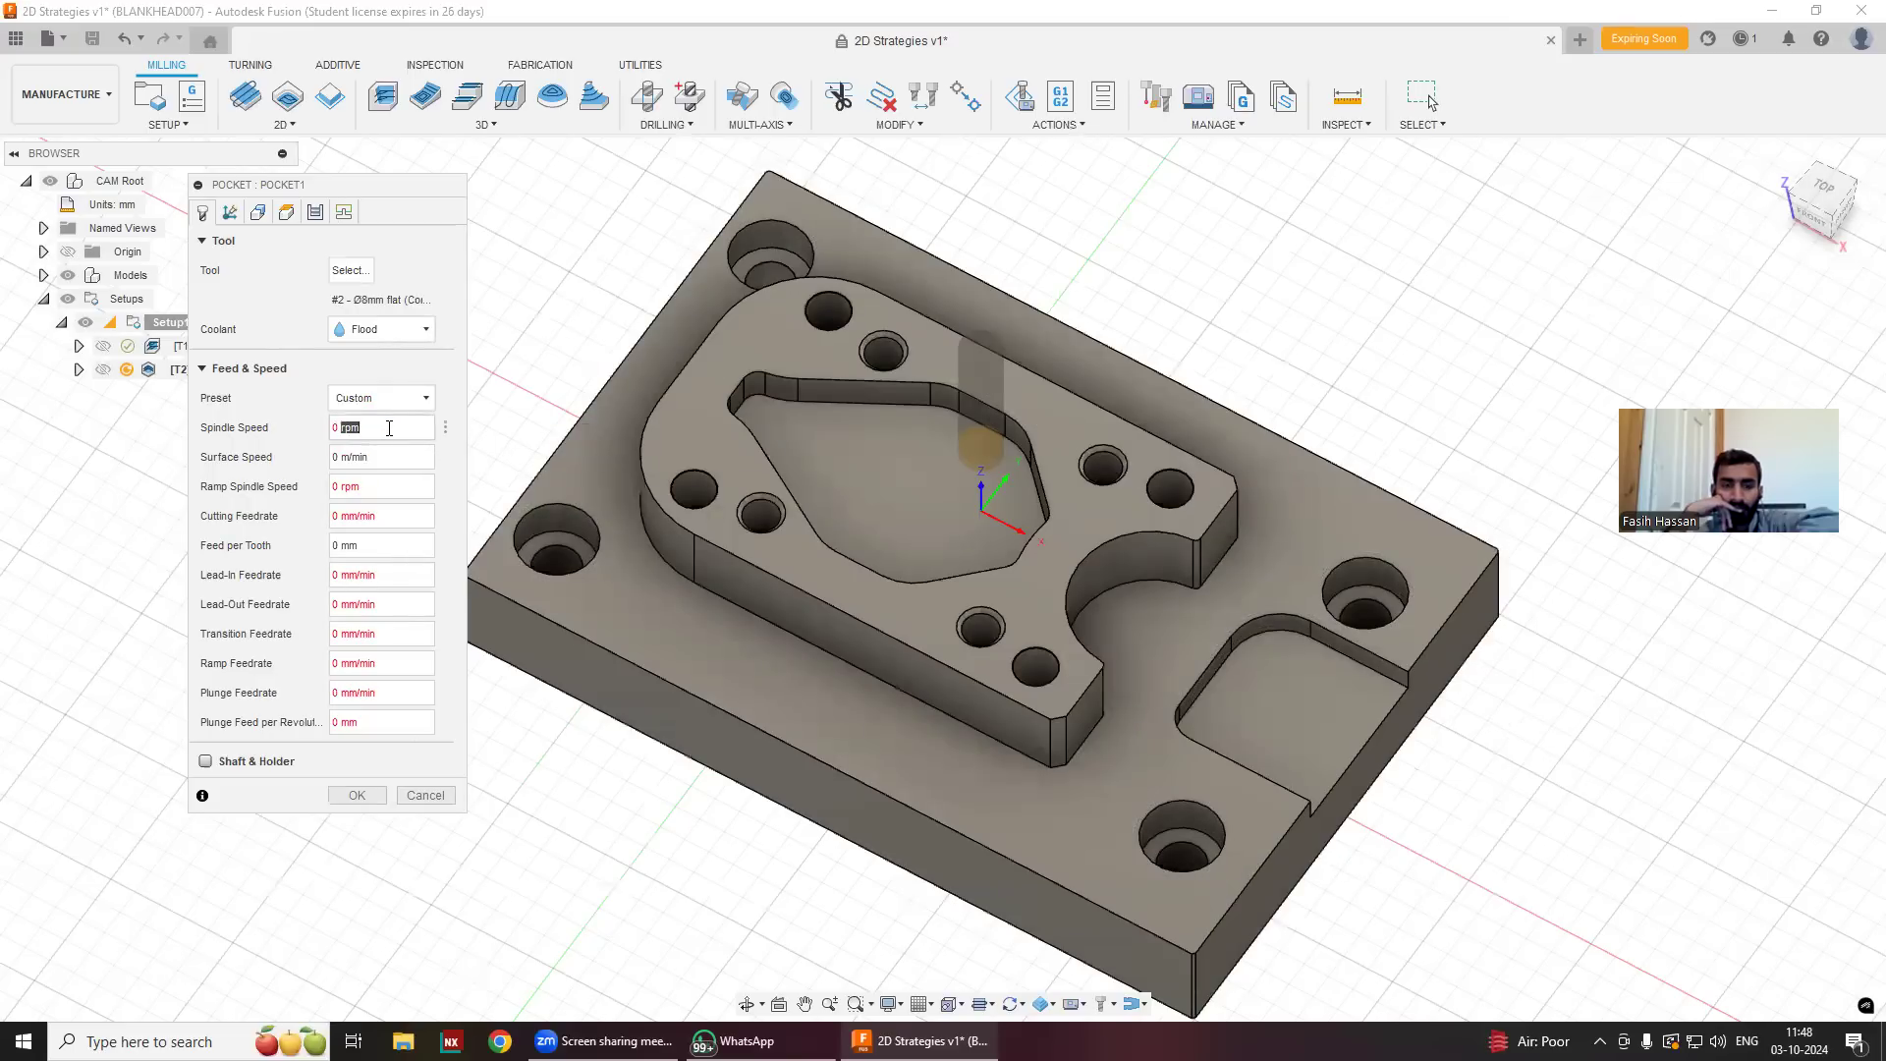
pyautogui.write('3500')
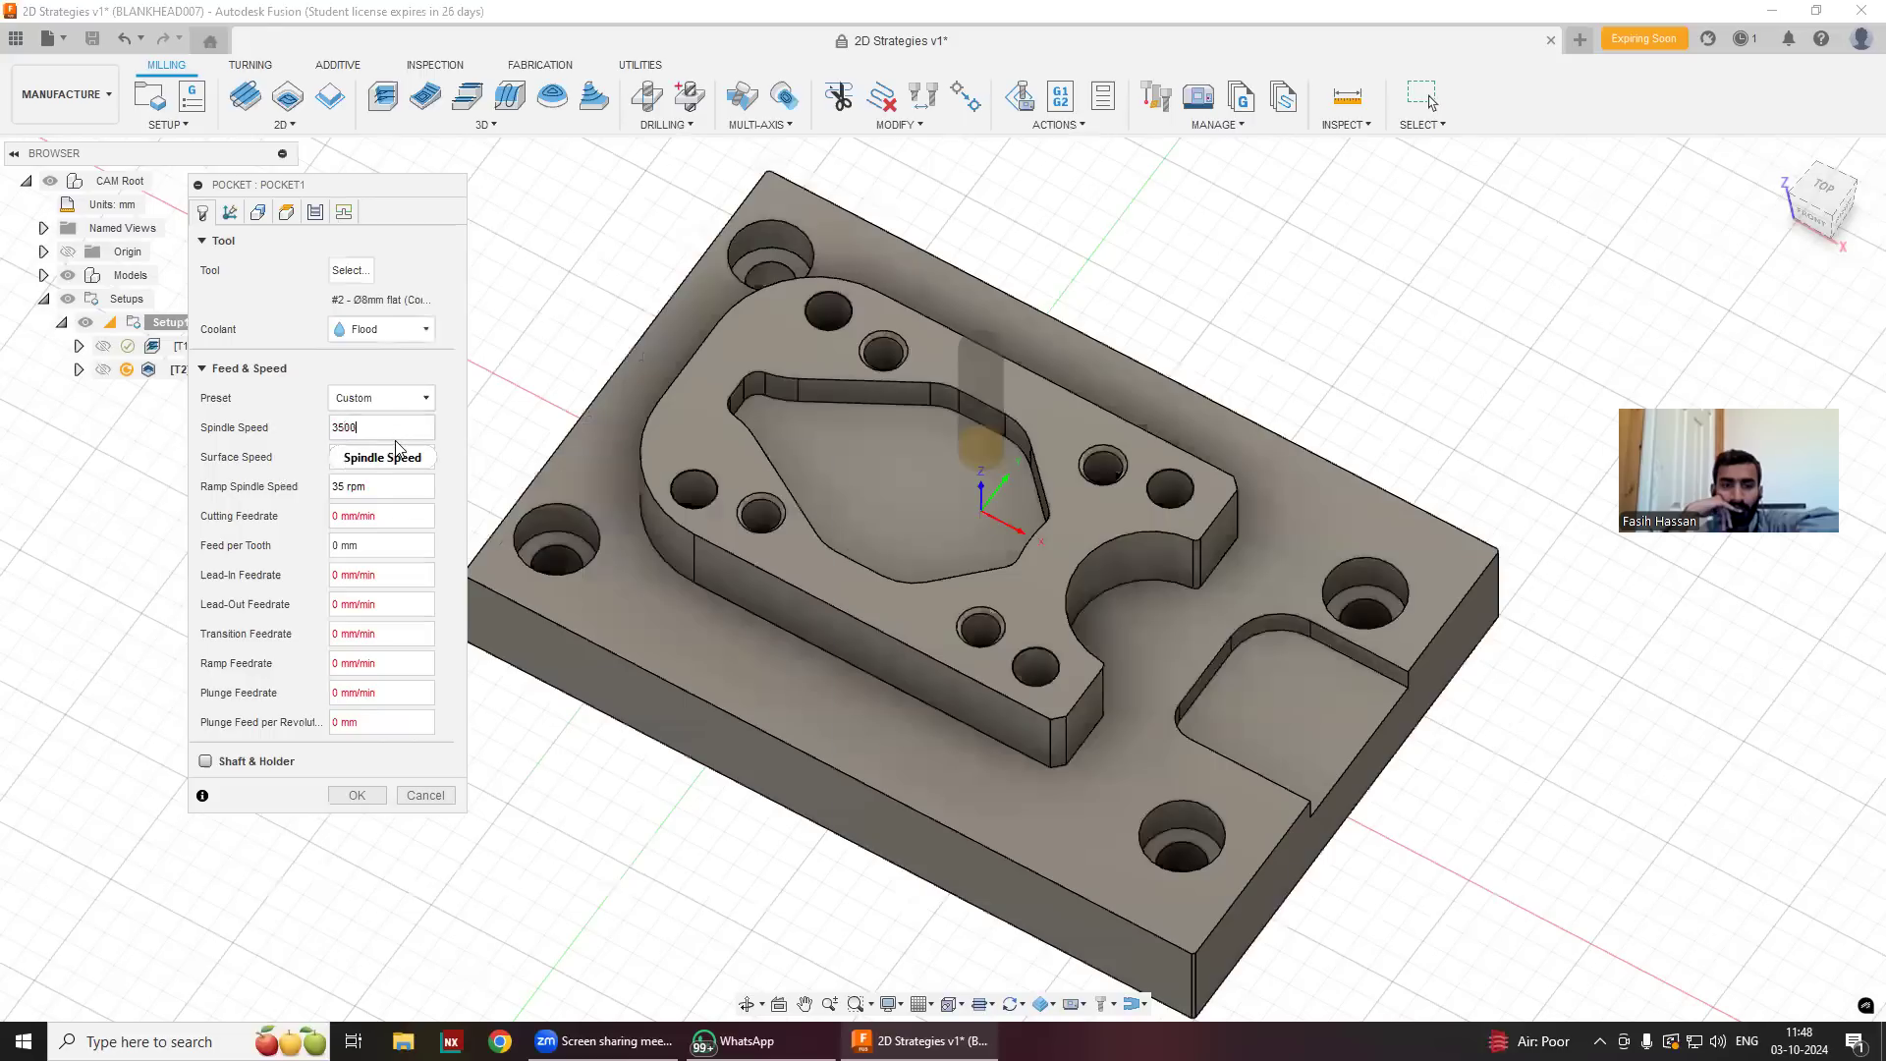
pyautogui.press('Return')
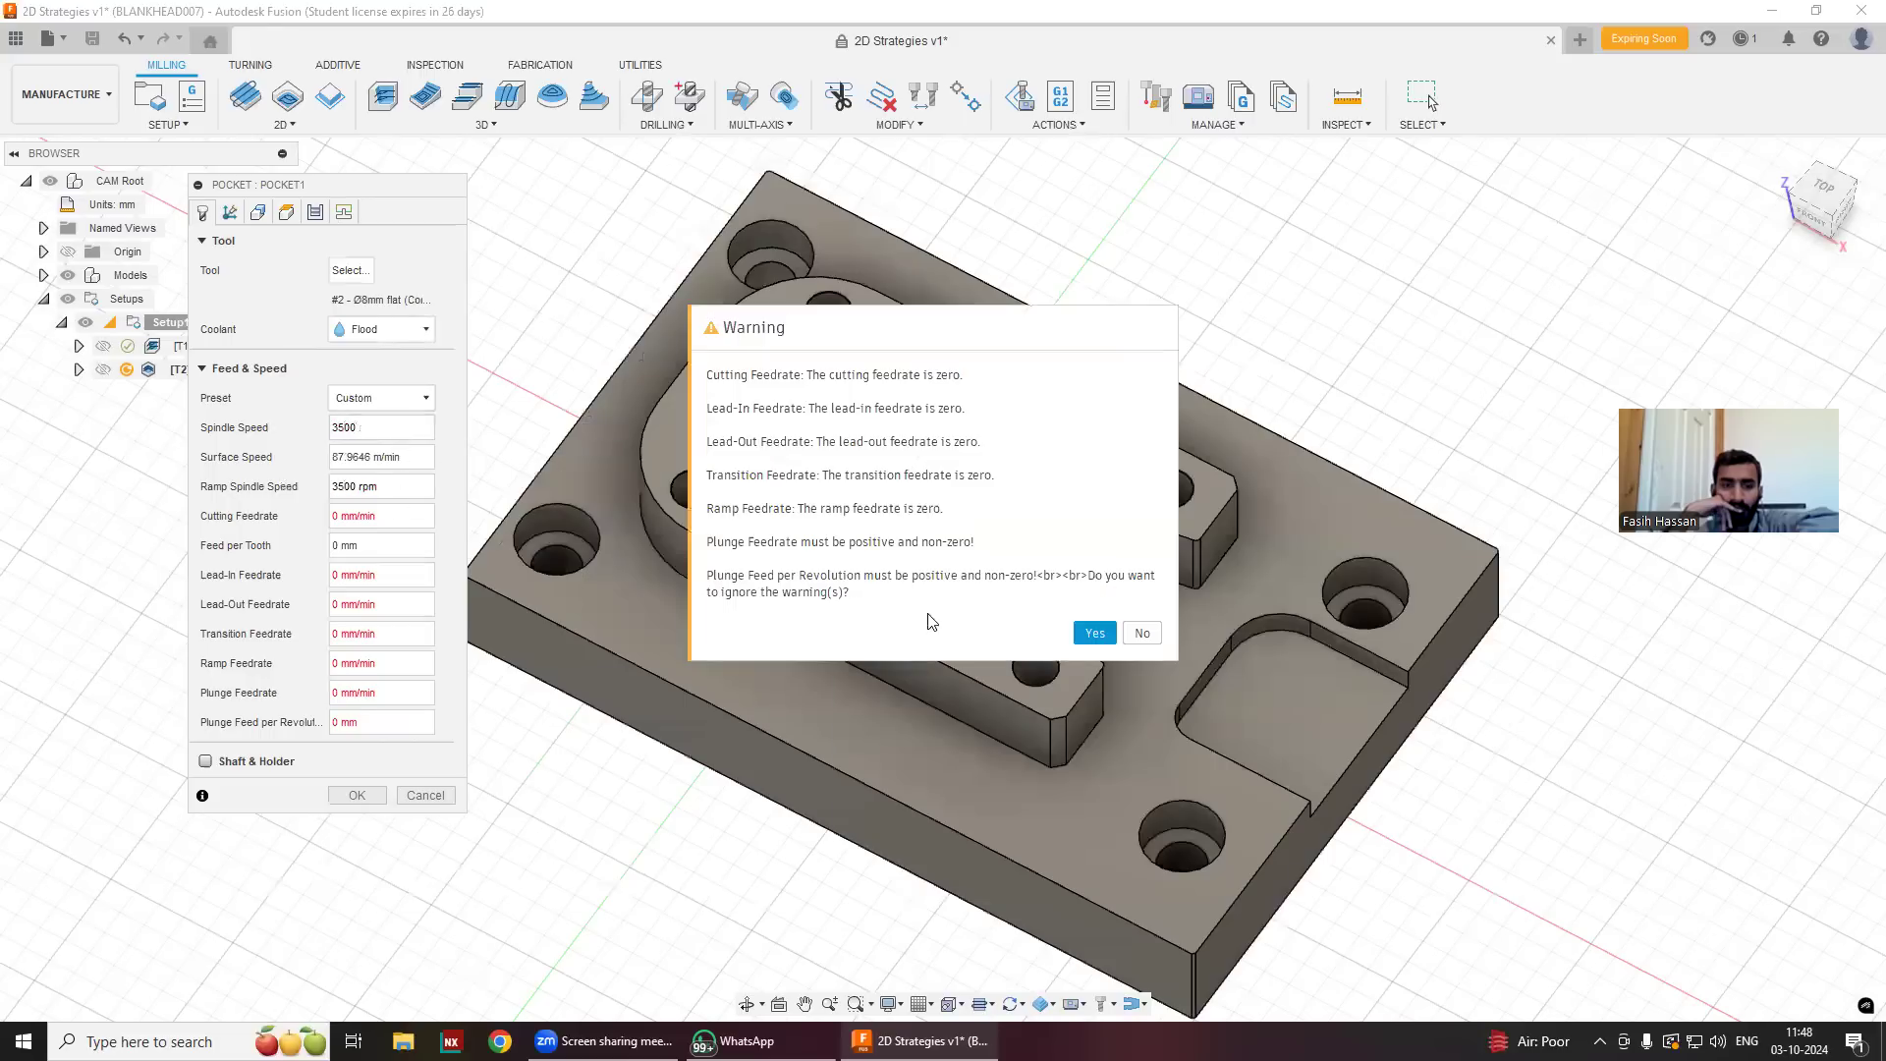
pyautogui.click(1094, 633)
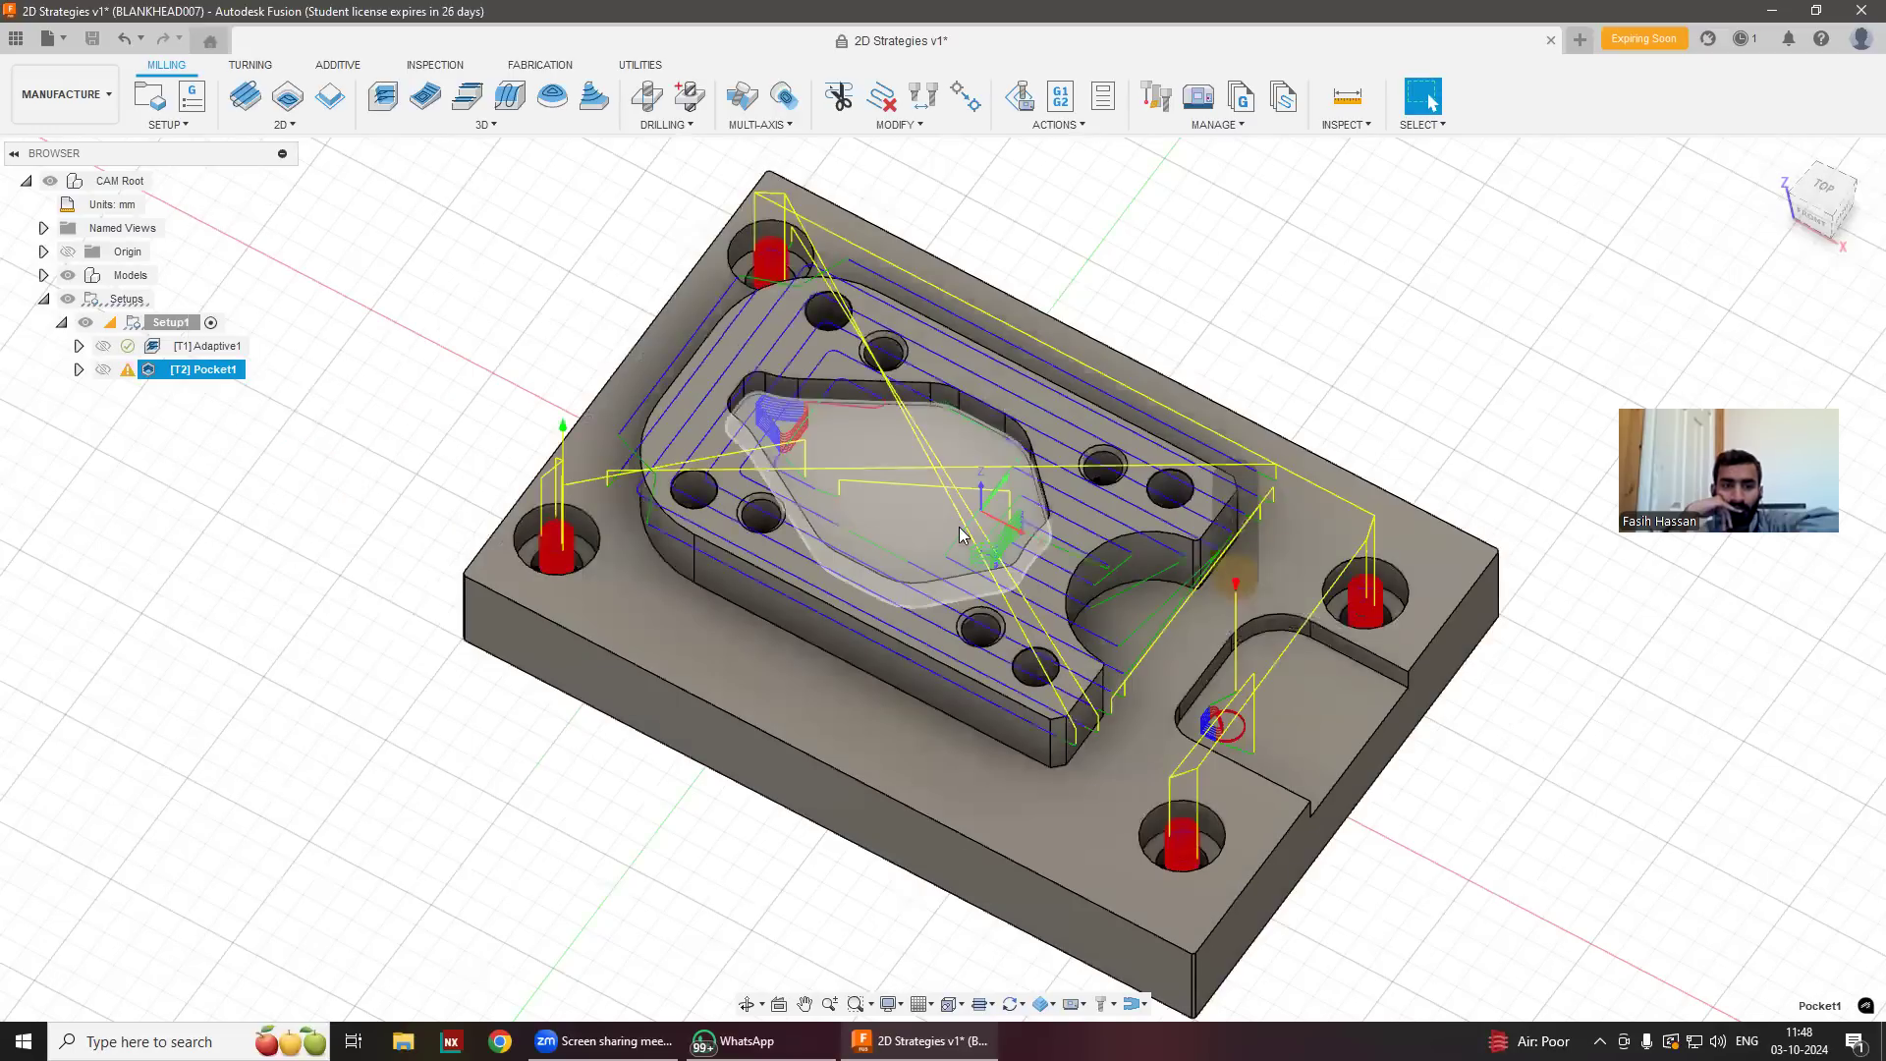
# Examine the generated pocket toolpath over the plate, its corner holes and the central pocket from several angles.
pyautogui.moveTo(937, 601); pyautogui.dragTo(946, 538, button='middle')
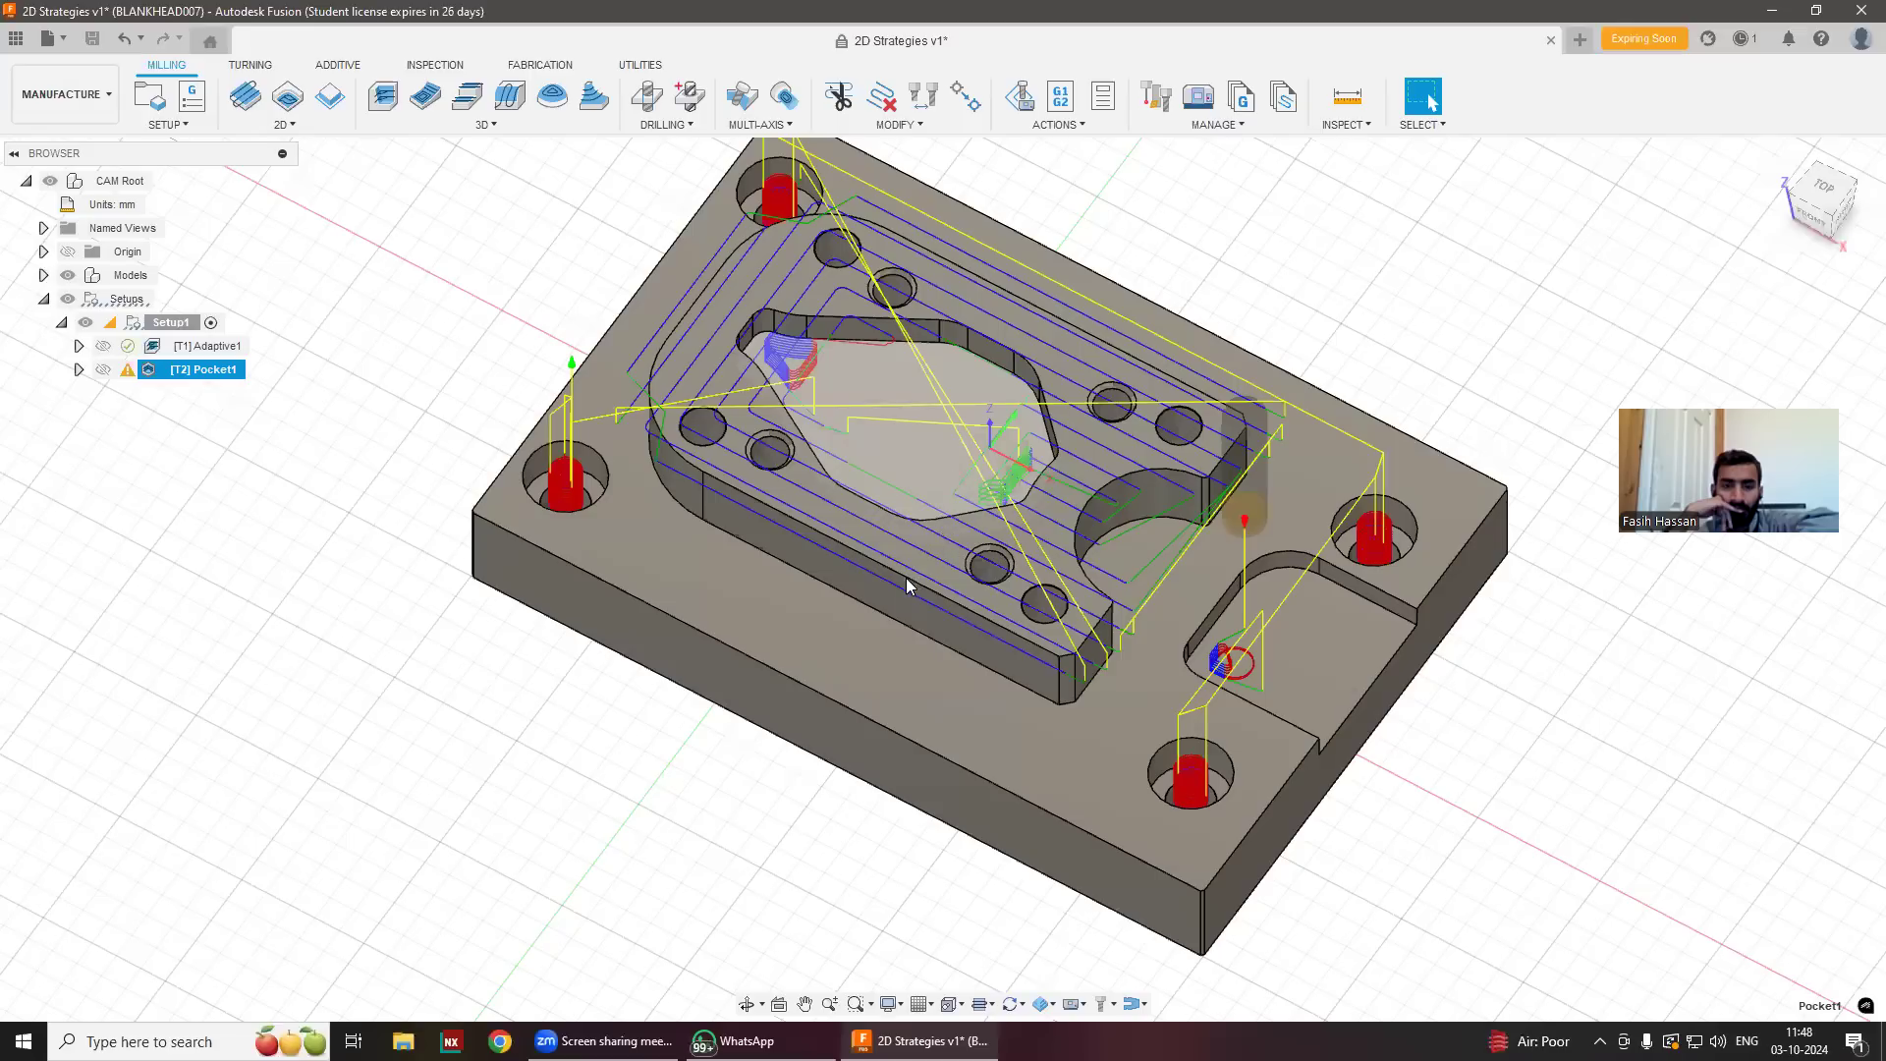
pyautogui.keyDown('shift'); pyautogui.moveTo(901, 550); pyautogui.dragTo(906, 527, button='middle'); pyautogui.keyUp('shift')
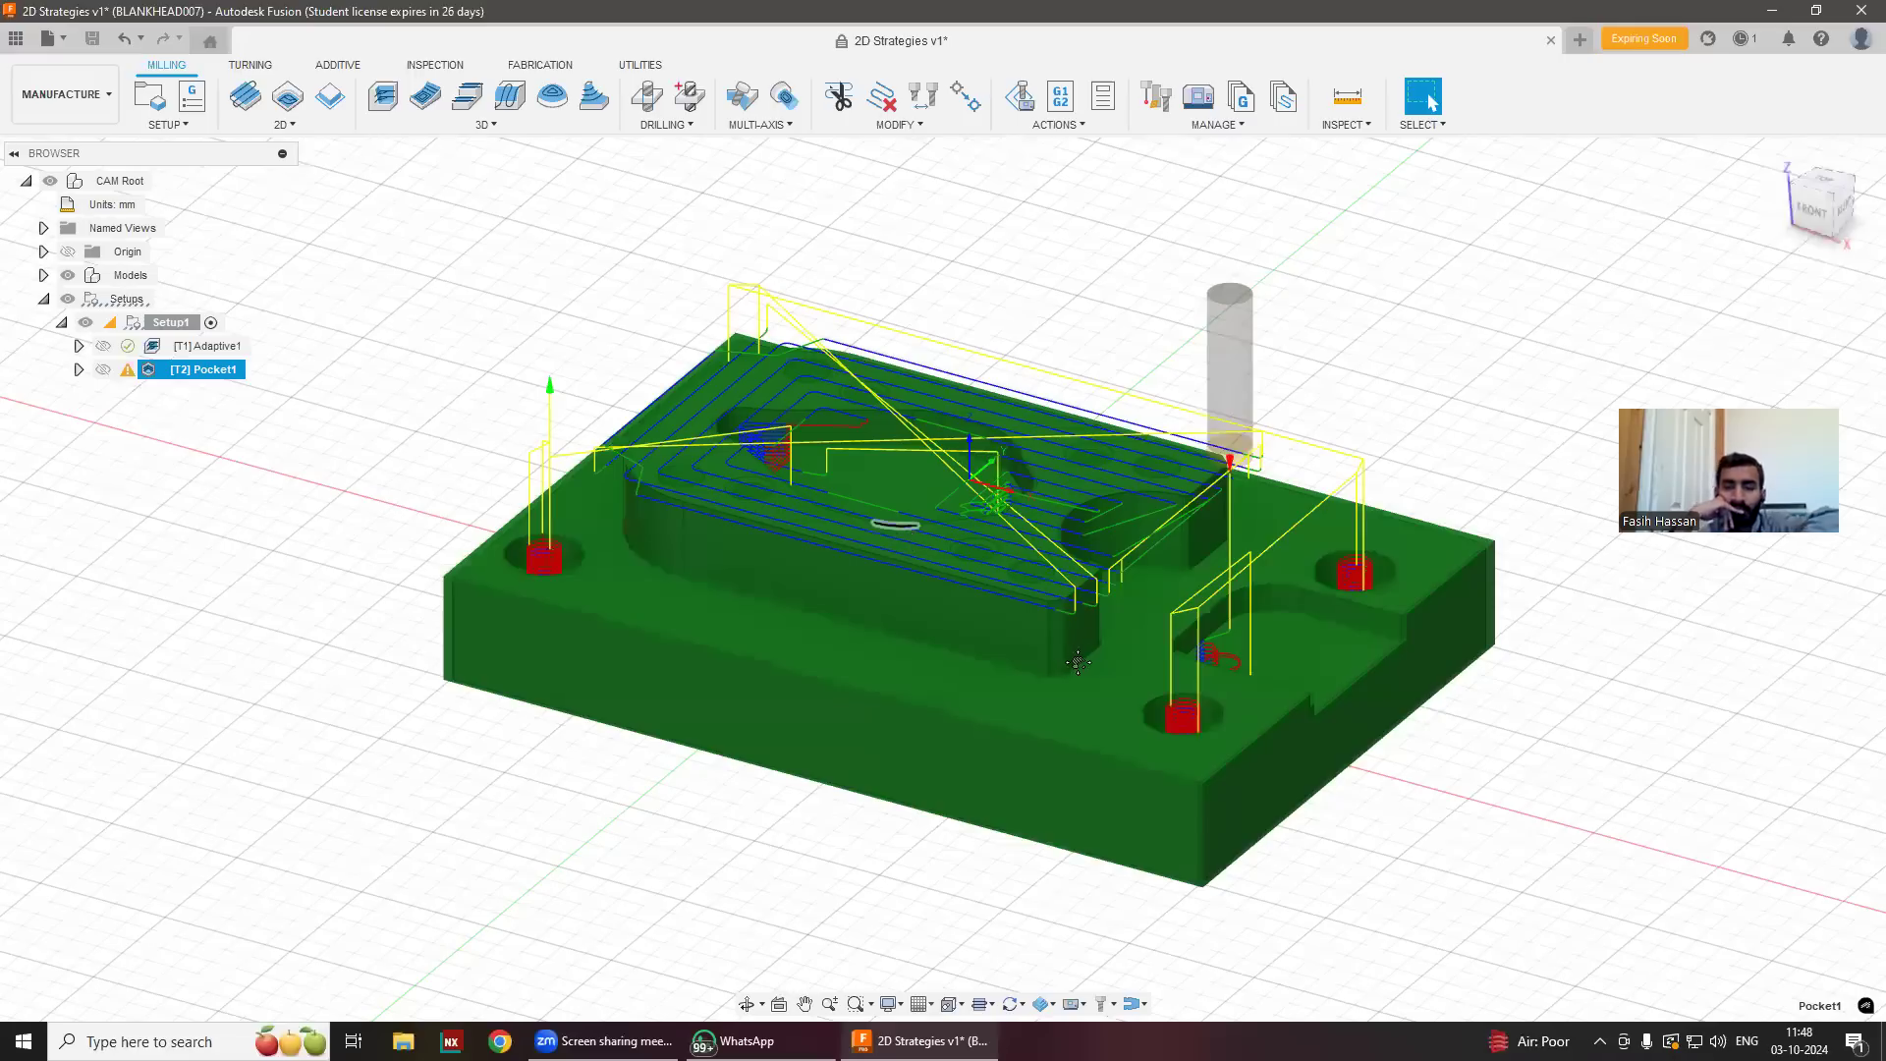
pyautogui.moveTo(894, 524); pyautogui.dragTo(888, 564, button='middle')
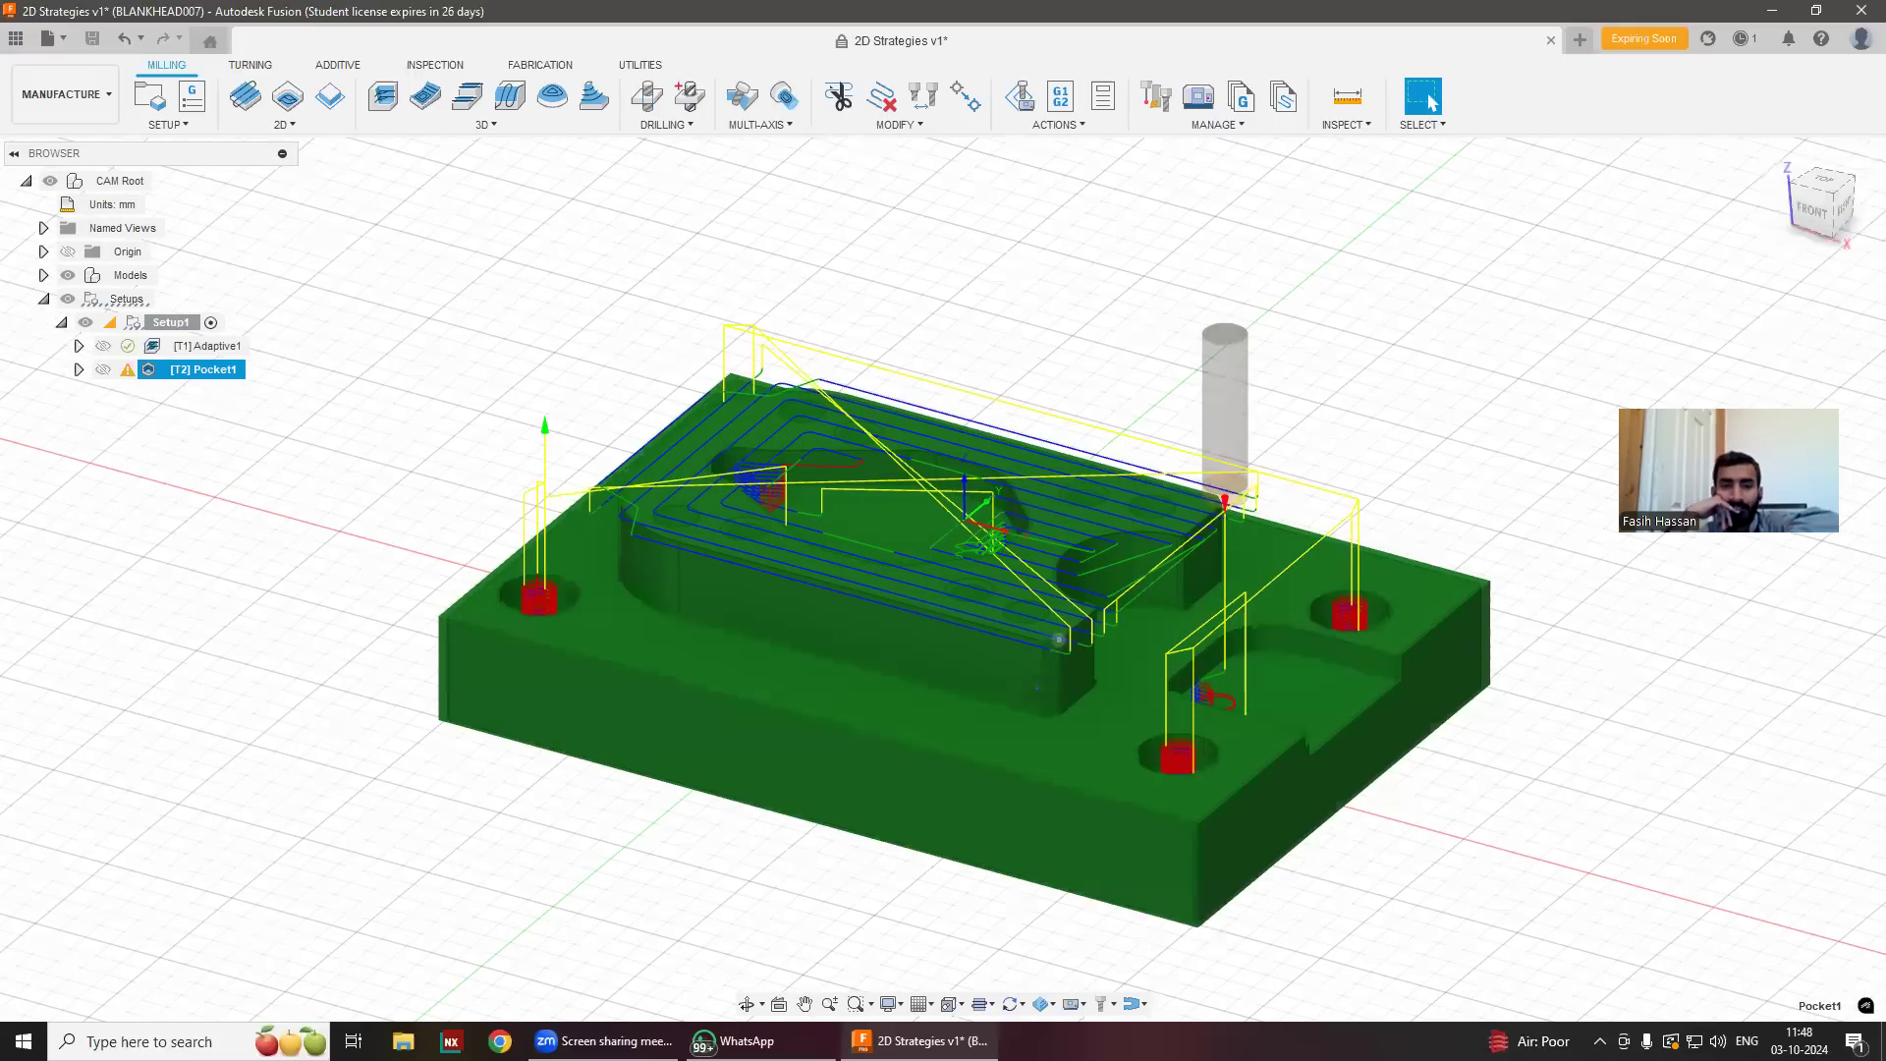
pyautogui.keyDown('shift'); pyautogui.moveTo(1173, 803); pyautogui.dragTo(902, 829, button='middle'); pyautogui.keyUp('shift')
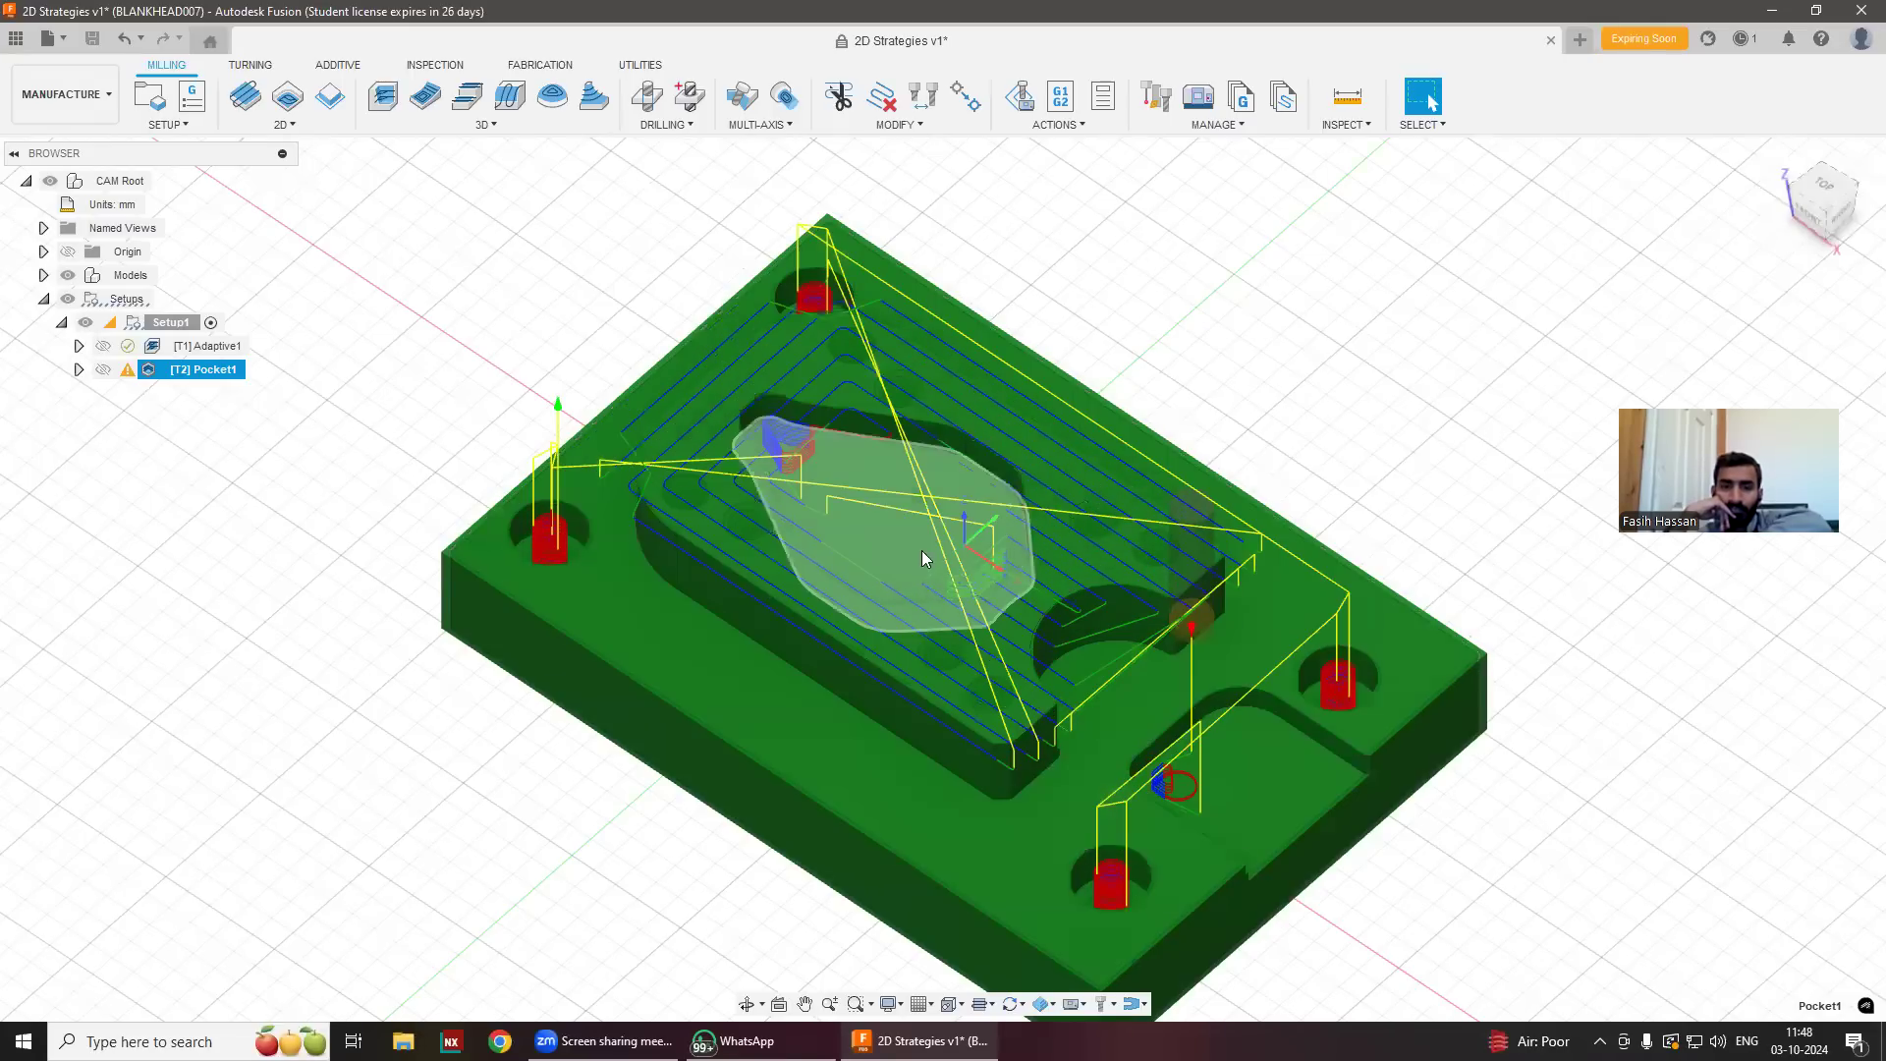
pyautogui.keyDown('shift'); pyautogui.moveTo(926, 547); pyautogui.dragTo(930, 611, button='middle'); pyautogui.keyUp('shift')
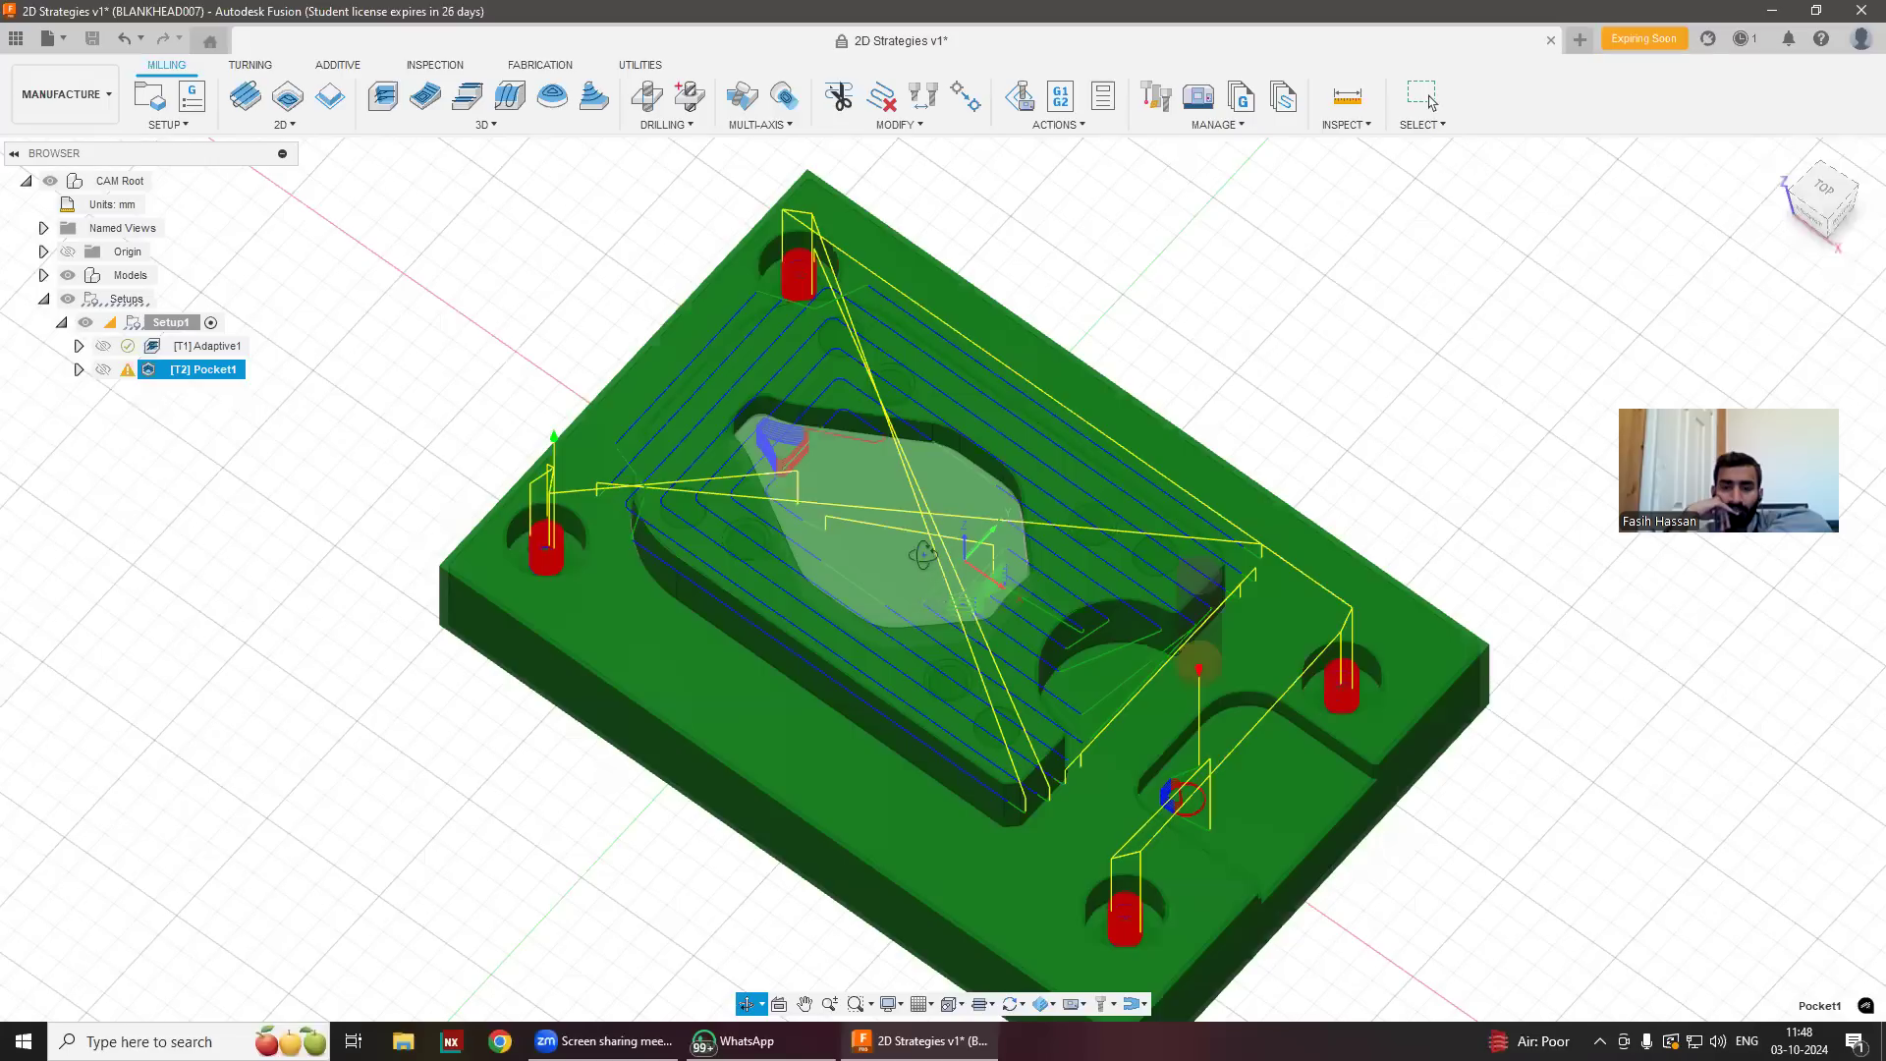
pyautogui.keyDown('shift'); pyautogui.moveTo(948, 538); pyautogui.dragTo(921, 546, button='middle'); pyautogui.keyUp('shift')
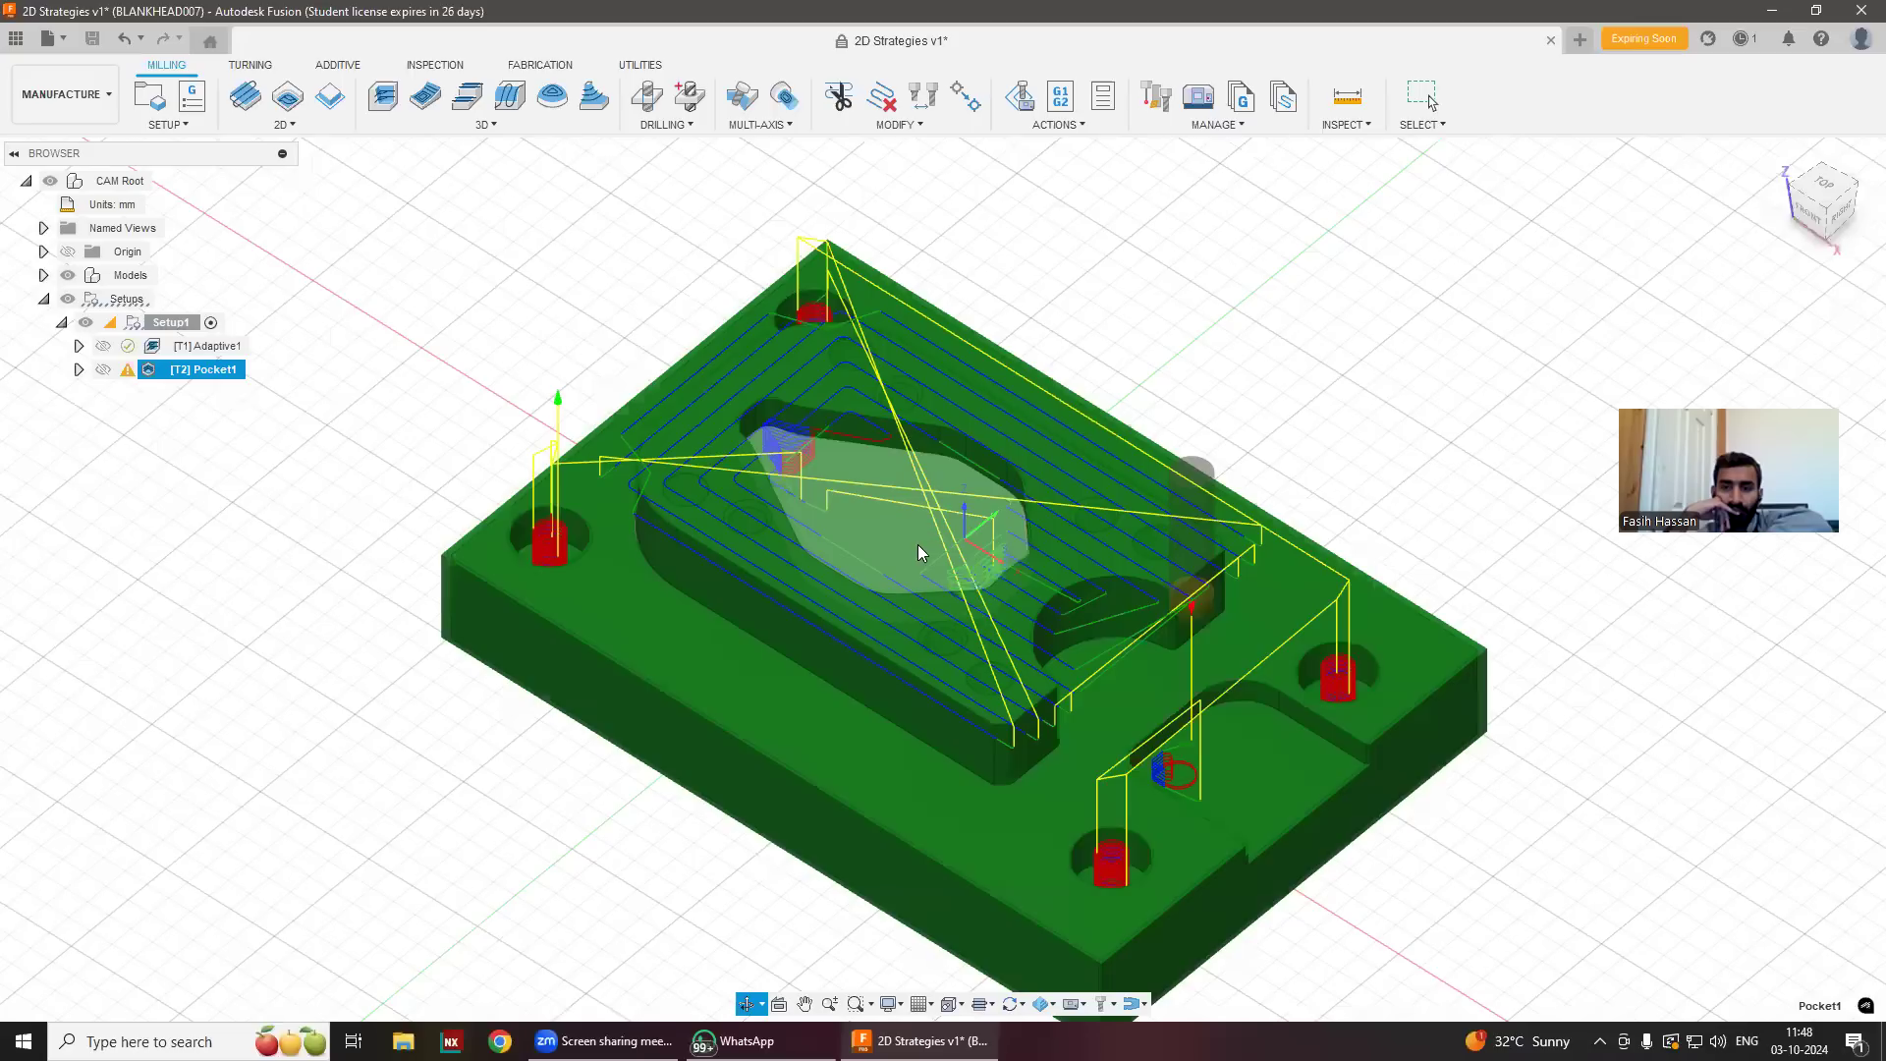
# Reopen the pocket operation's geometry settings and check the faces and stock values of the Model surface group without changing them.
pyautogui.doubleClick(199, 370)
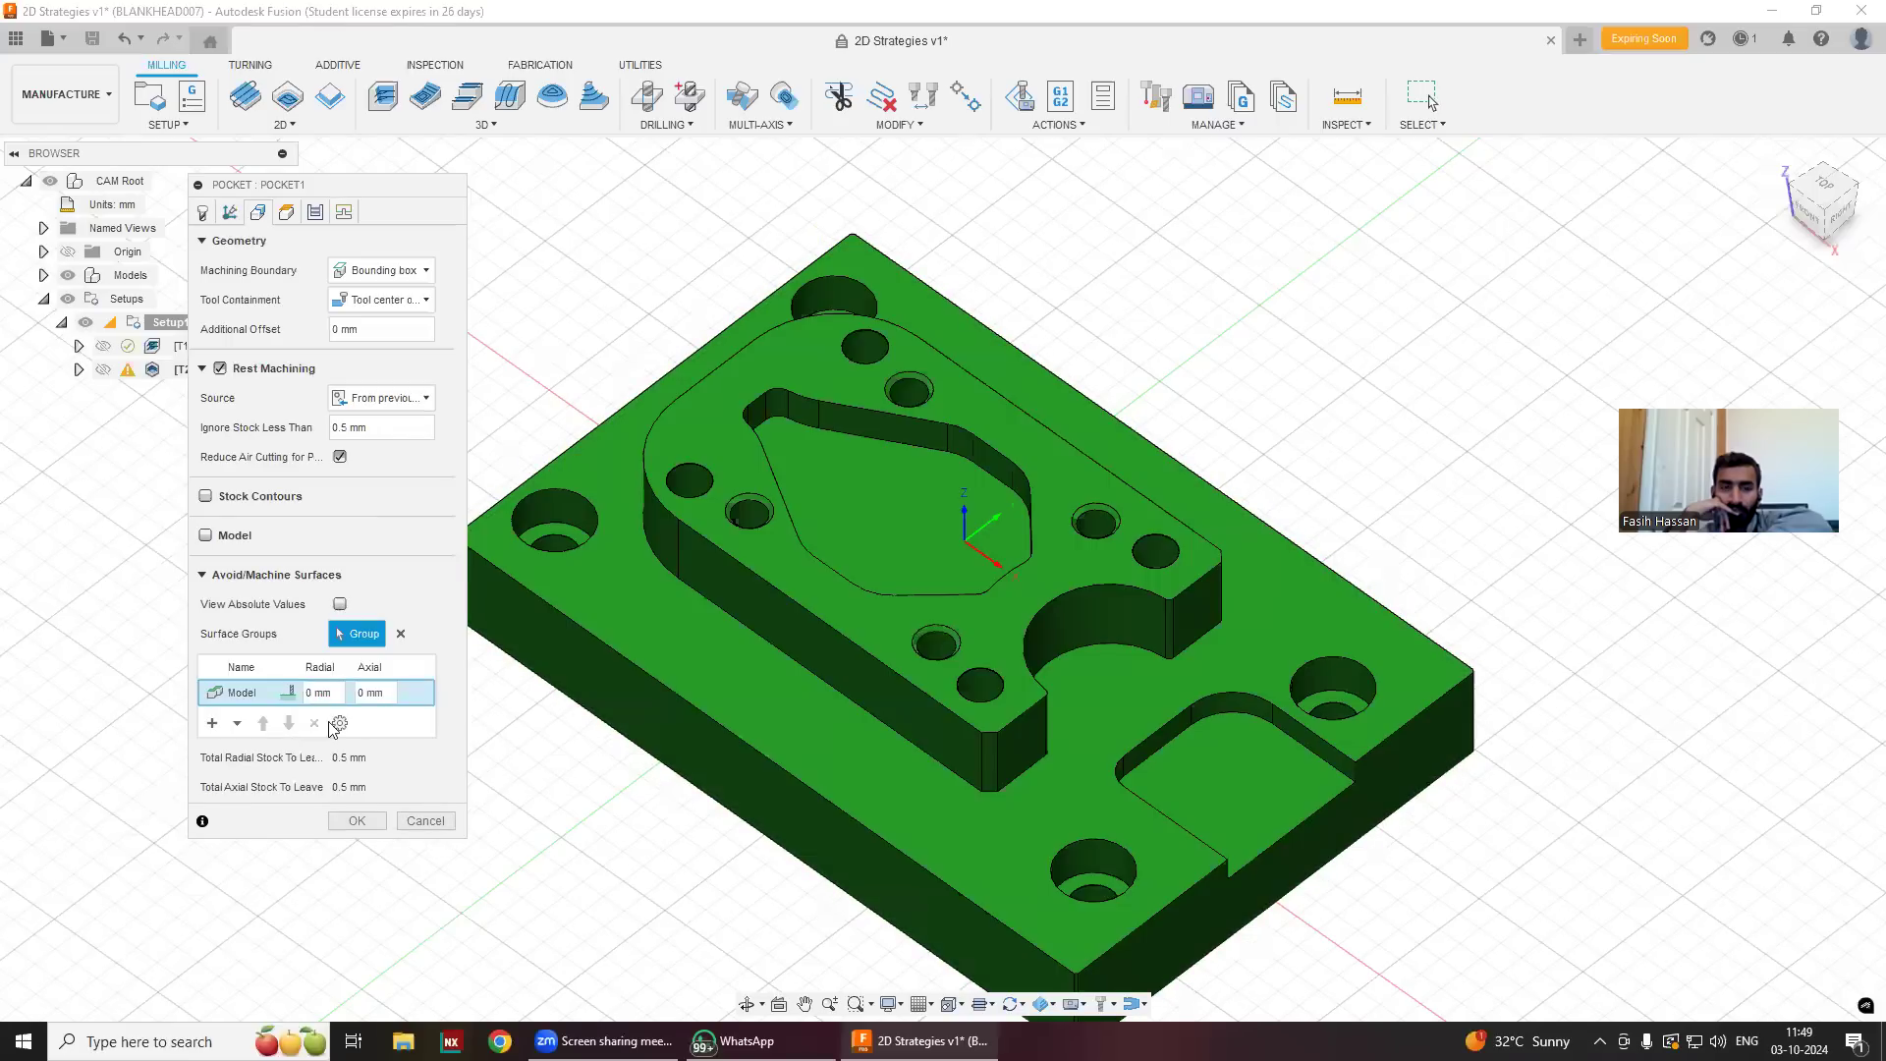
pyautogui.click(340, 724)
pyautogui.moveTo(459, 836); pyautogui.dragTo(474, 919)
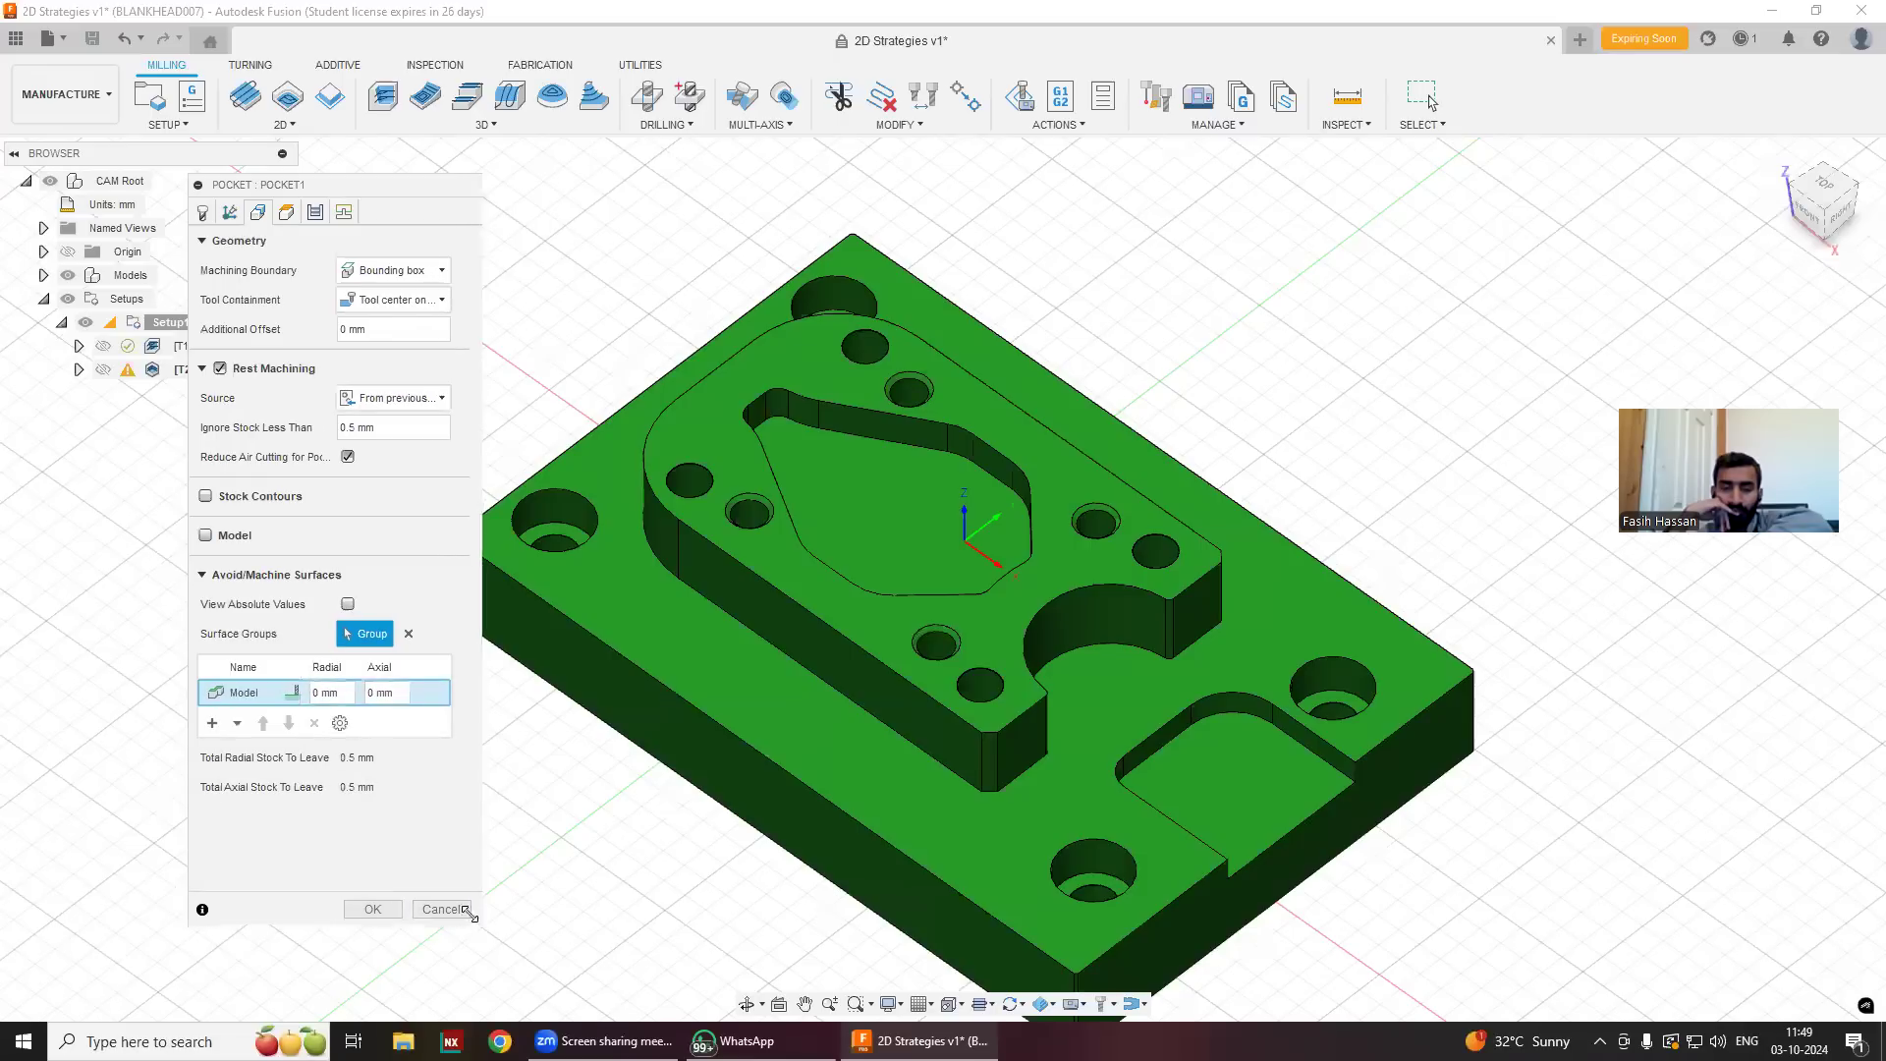
pyautogui.click(292, 697)
pyautogui.click(346, 738)
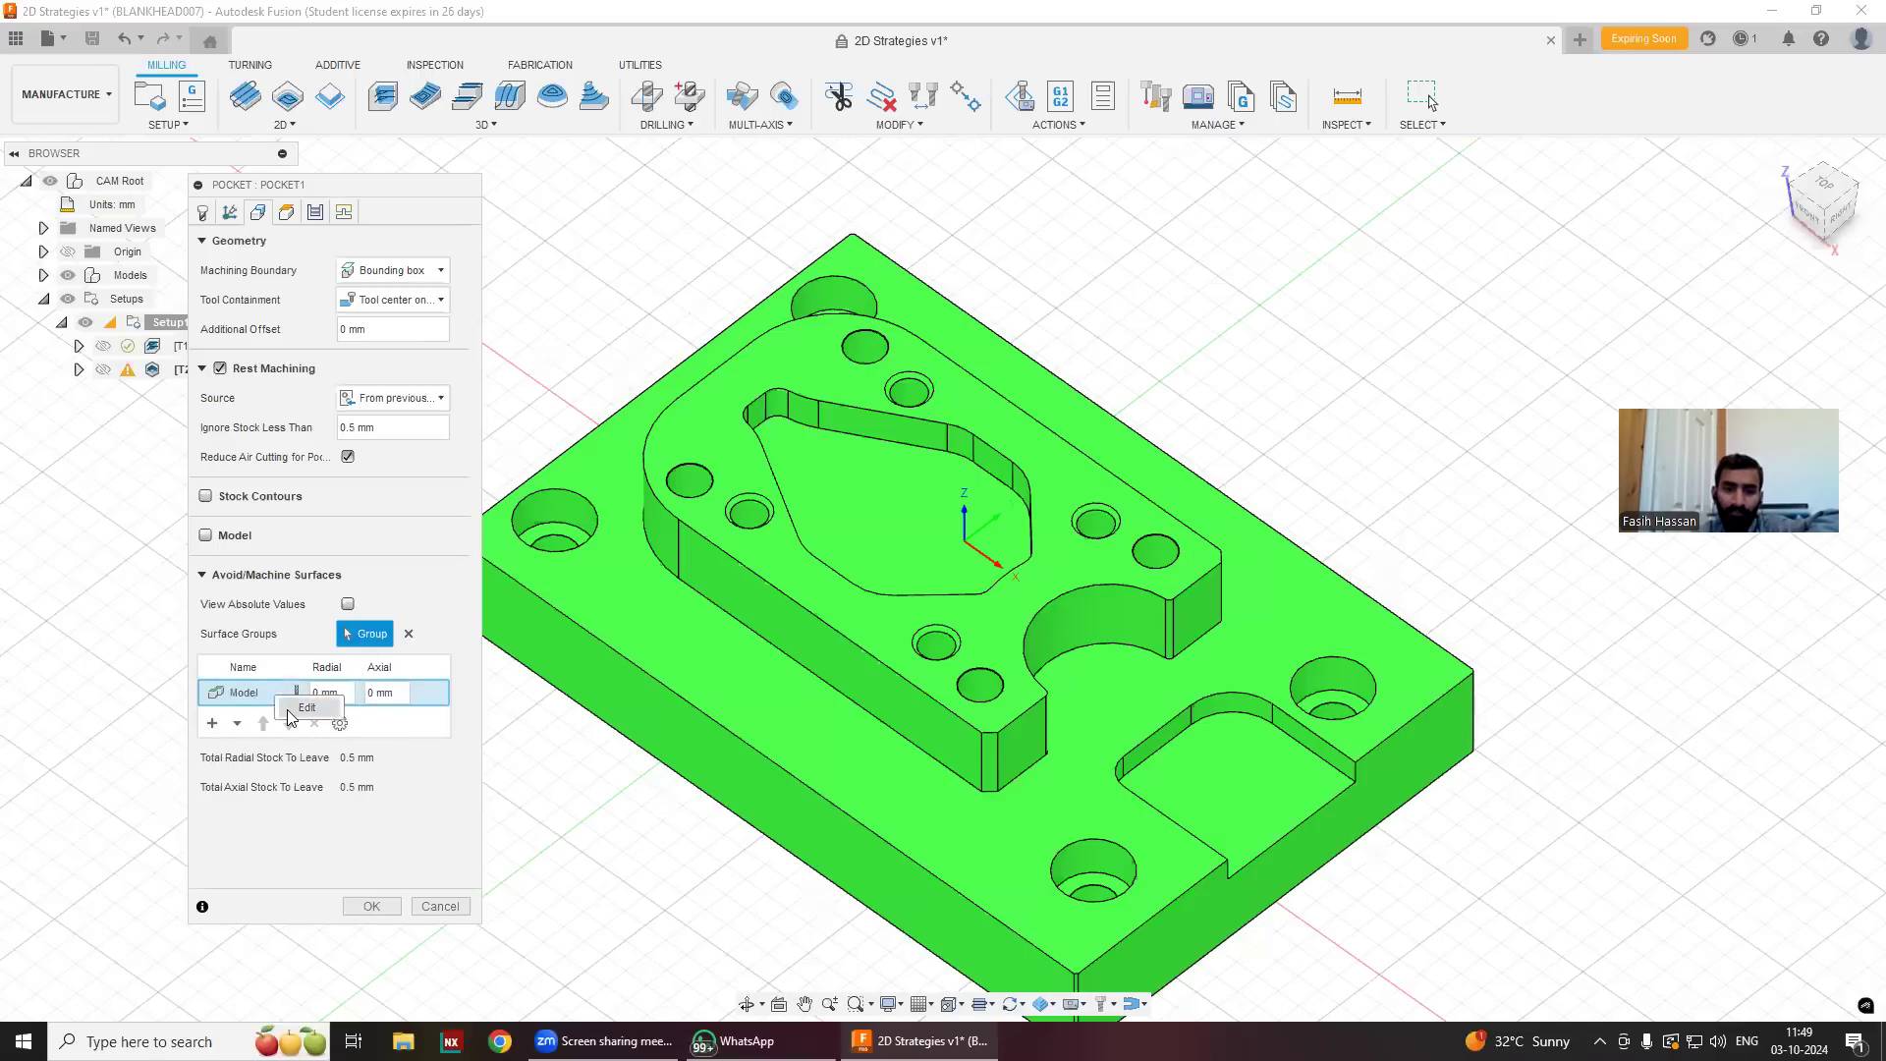
pyautogui.doubleClick(293, 699)
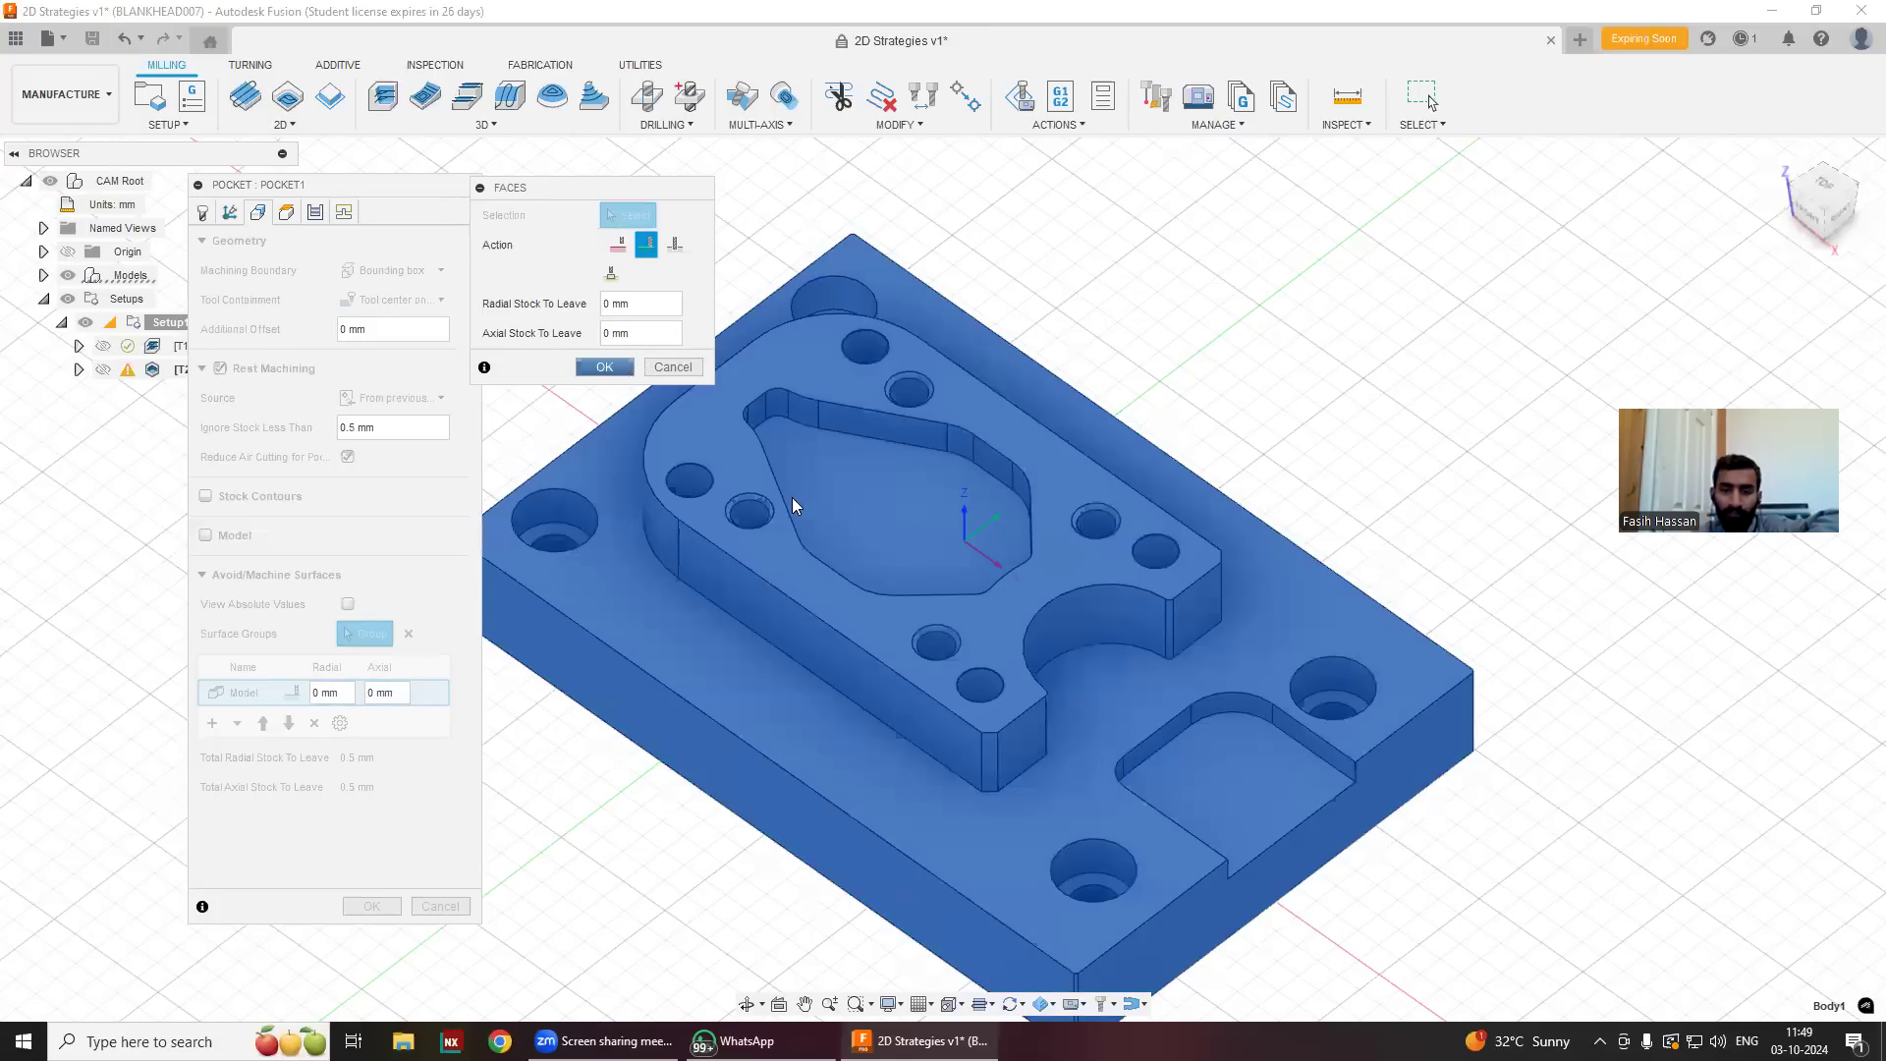
pyautogui.scroll(-2, 791, 497)
pyautogui.click(682, 366)
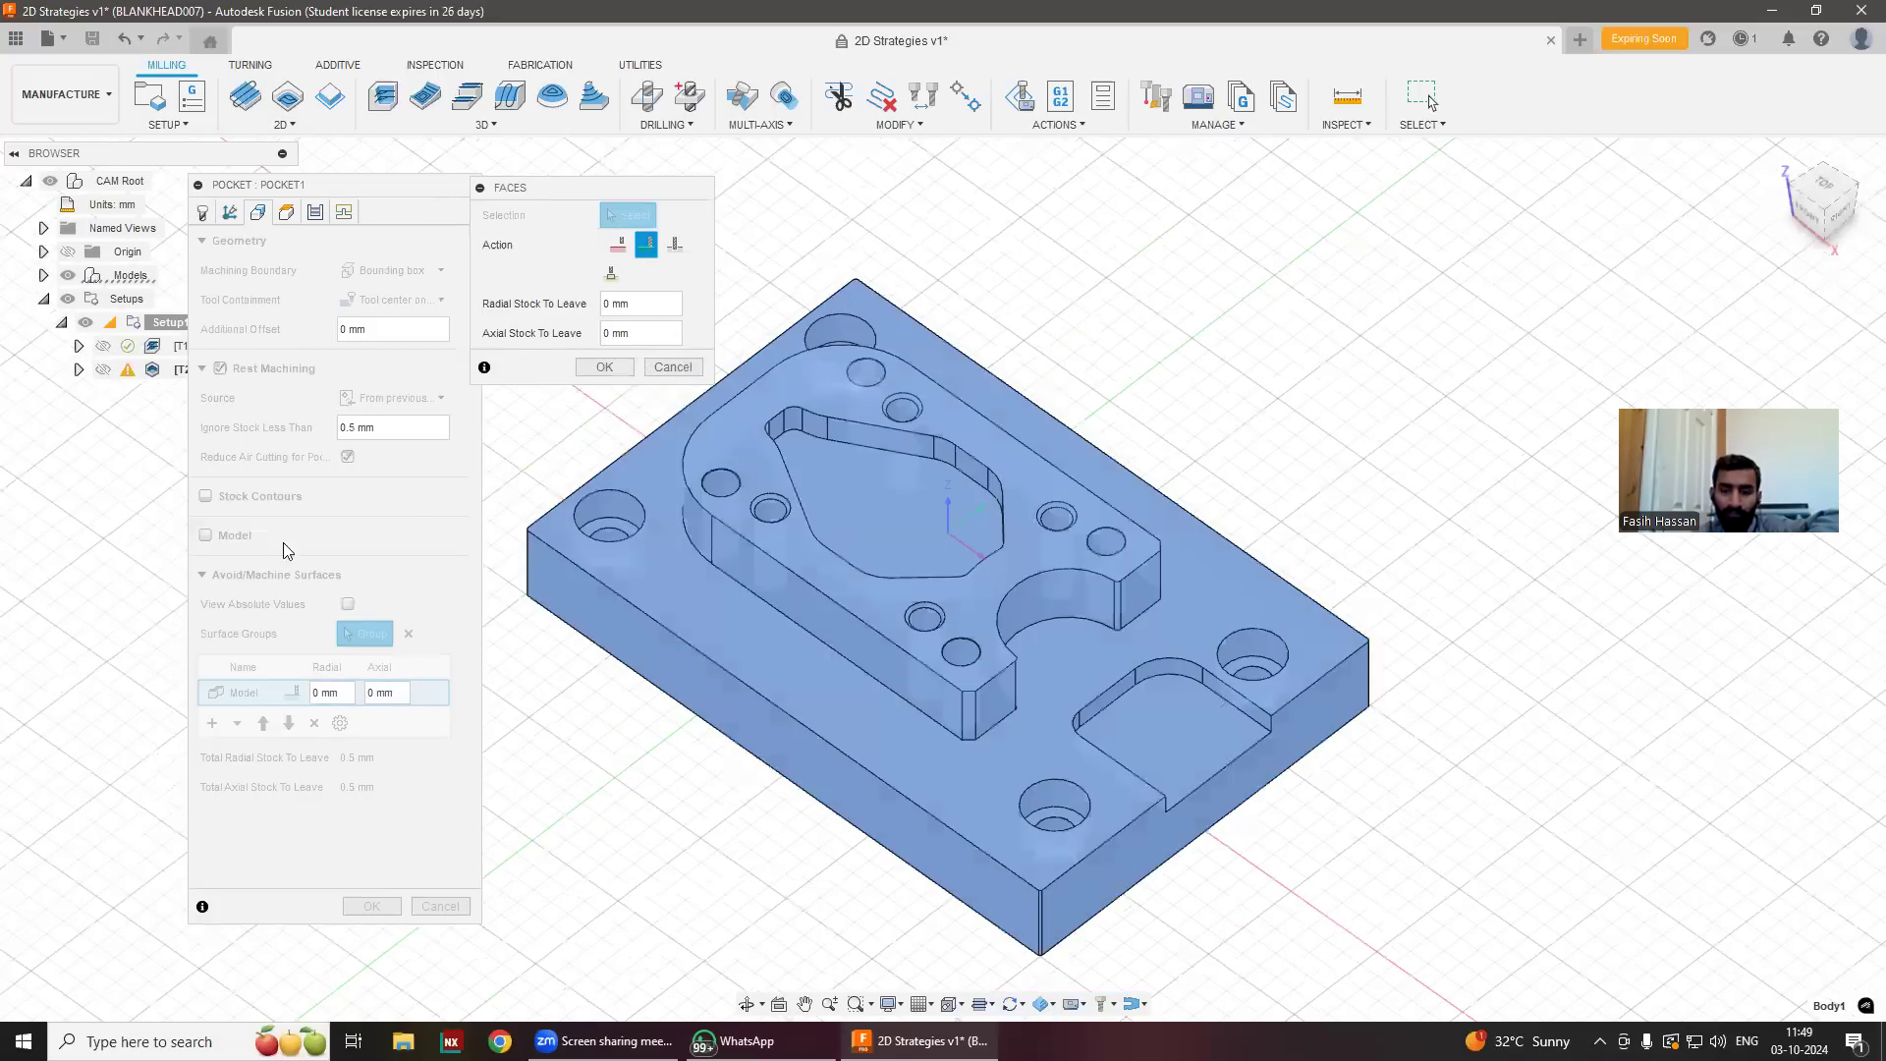
# Override the model surfaces with the central pocket's floor face, exclude the setup model, and regenerate the toolpath despite the feedrate warnings.
pyautogui.click(207, 537)
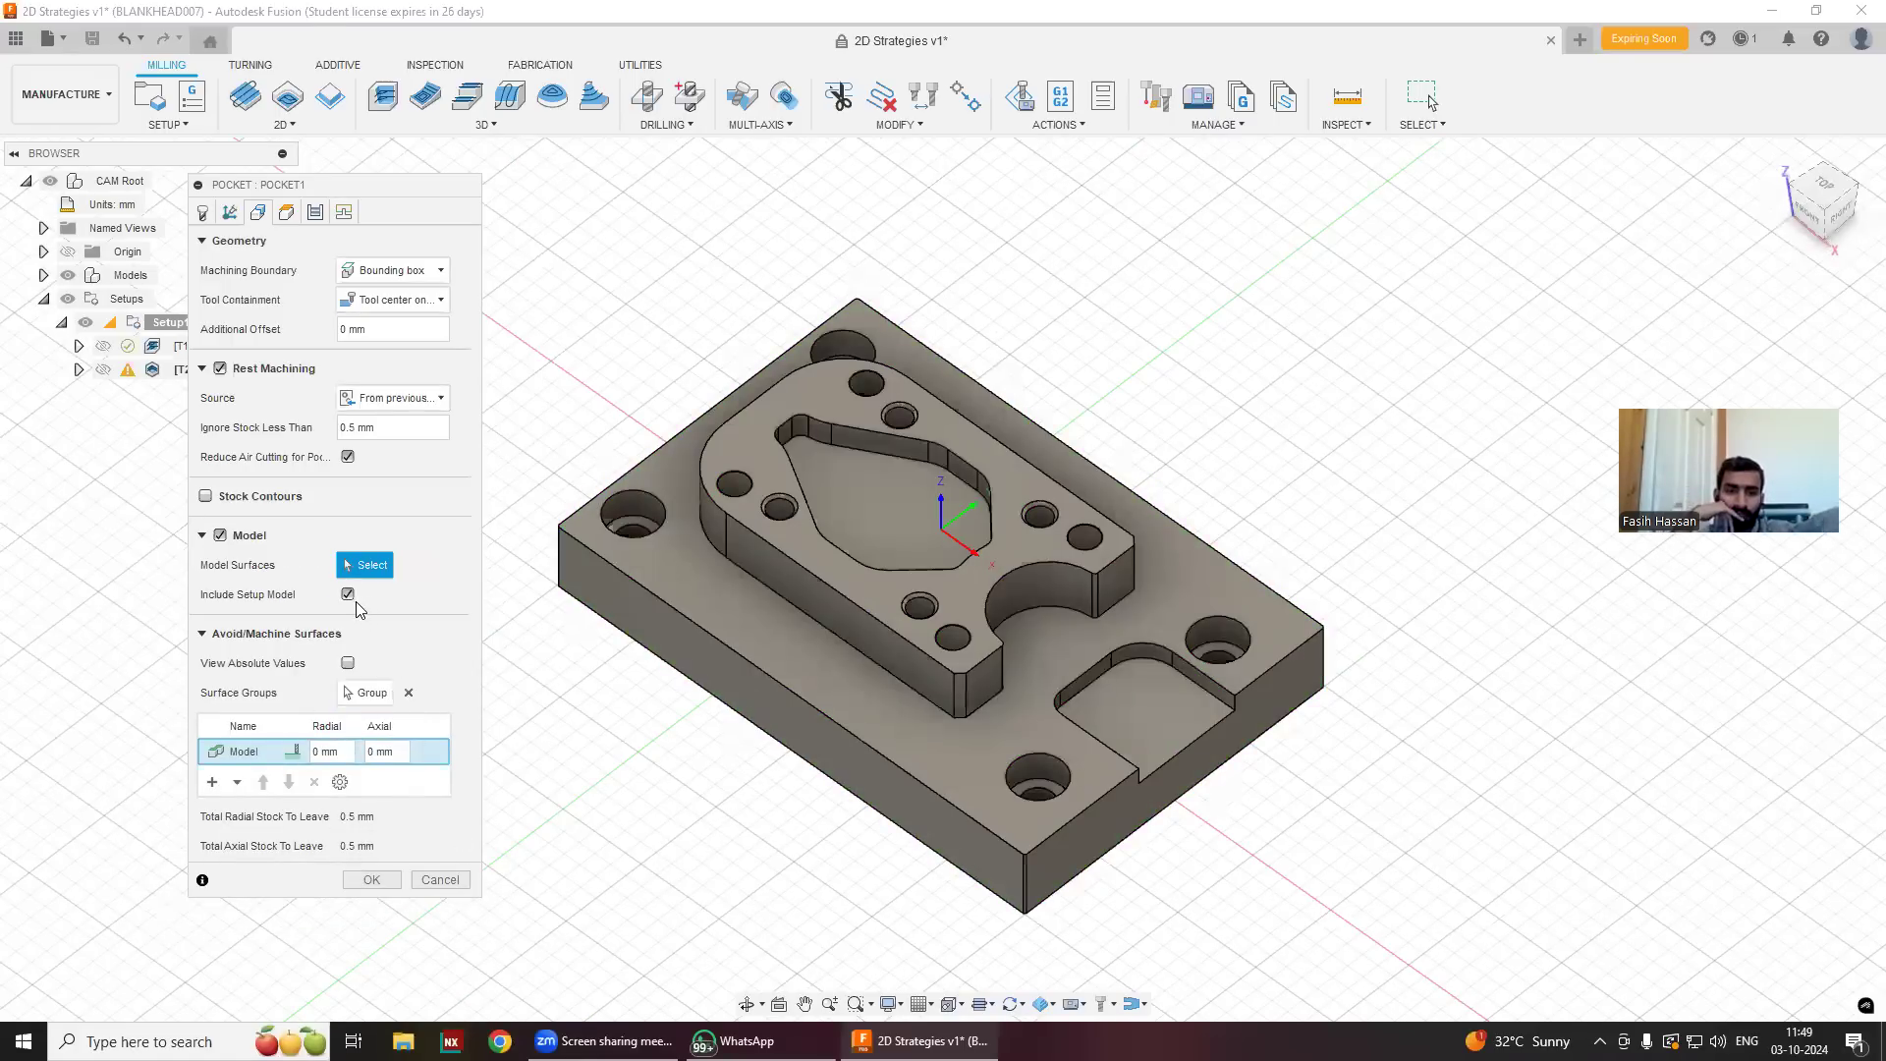
pyautogui.click(905, 525)
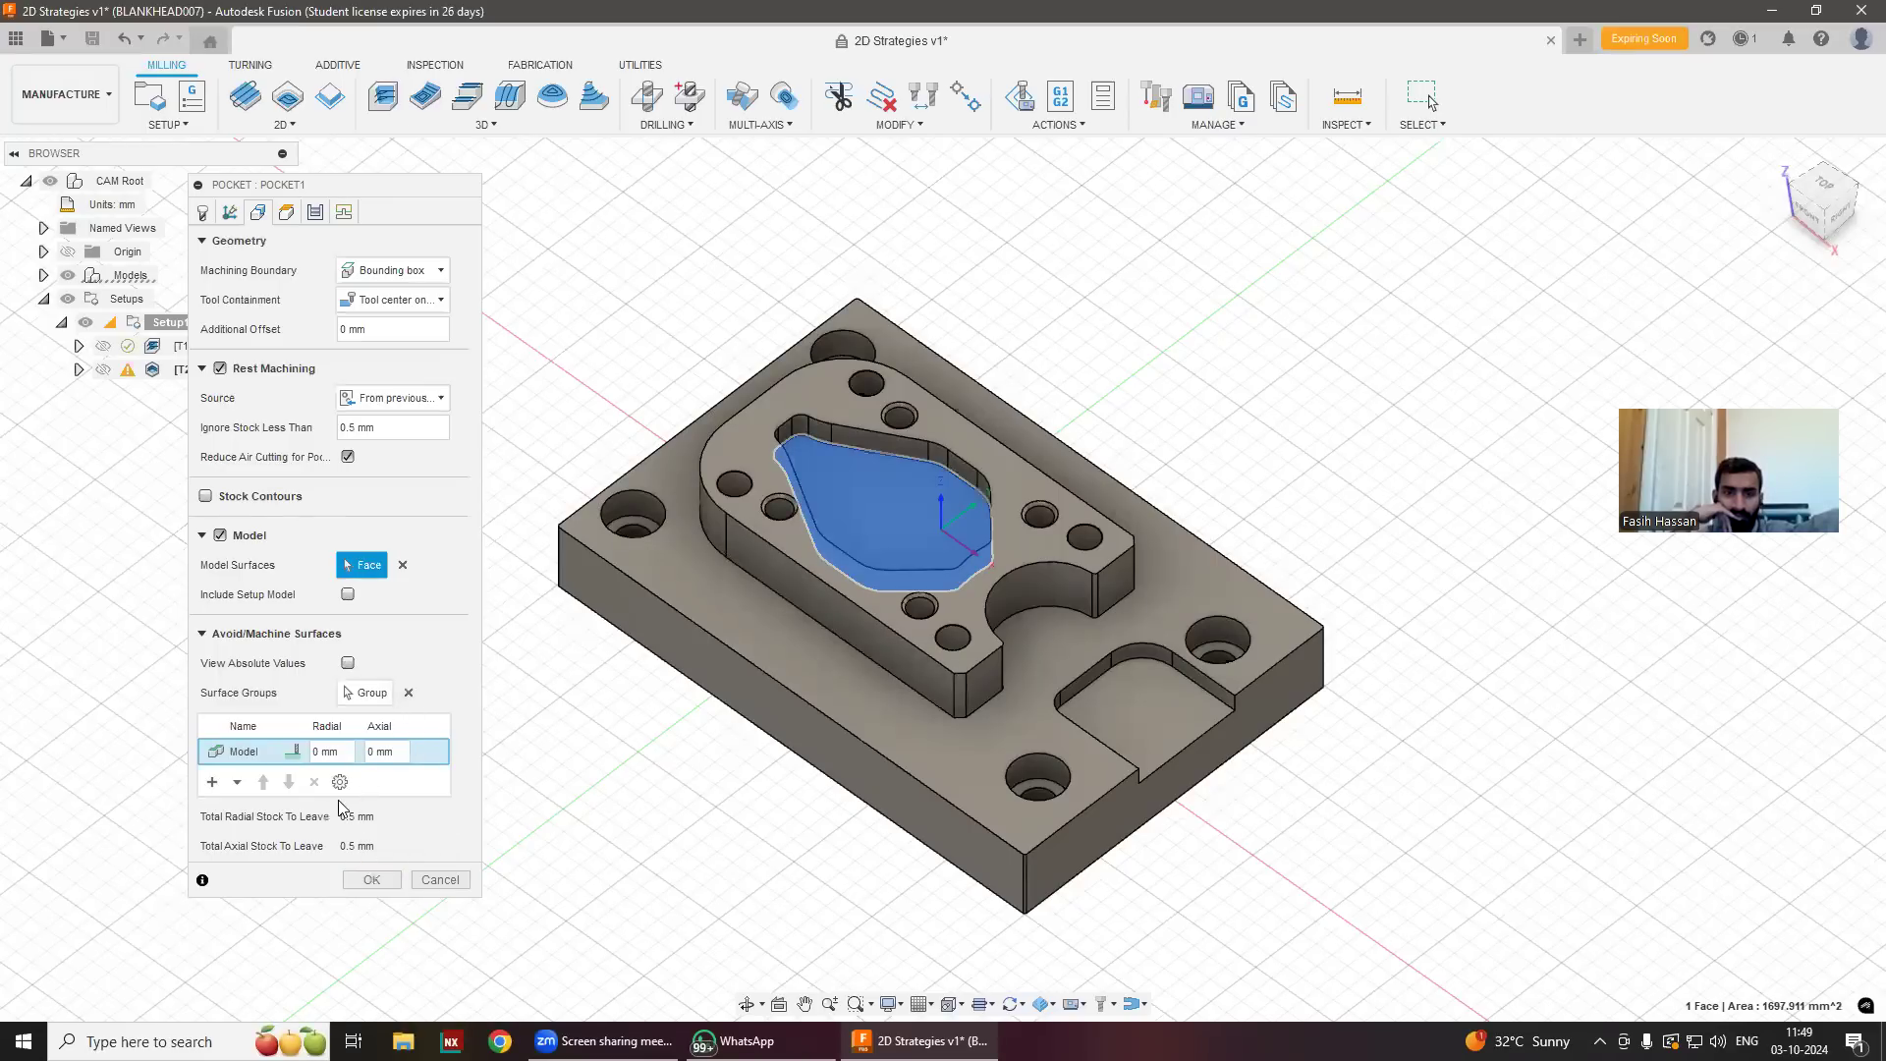
pyautogui.click(356, 879)
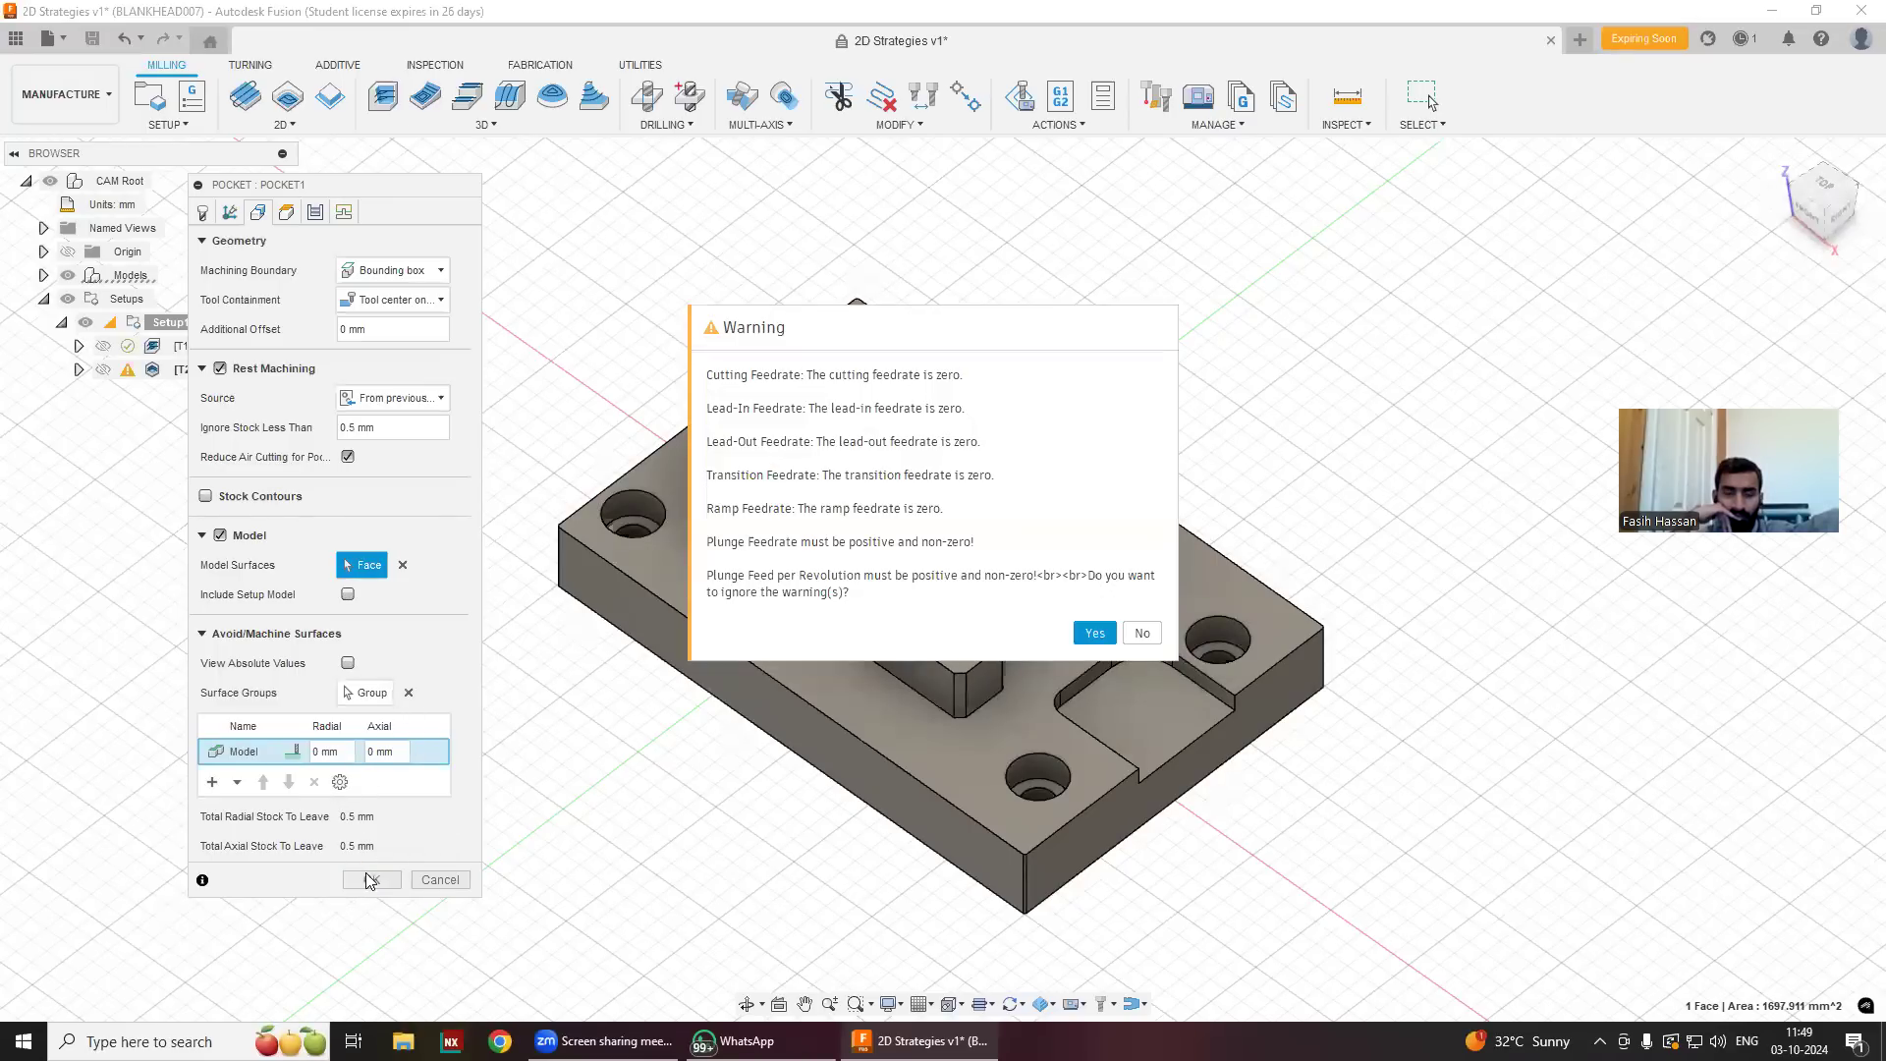
pyautogui.click(1092, 633)
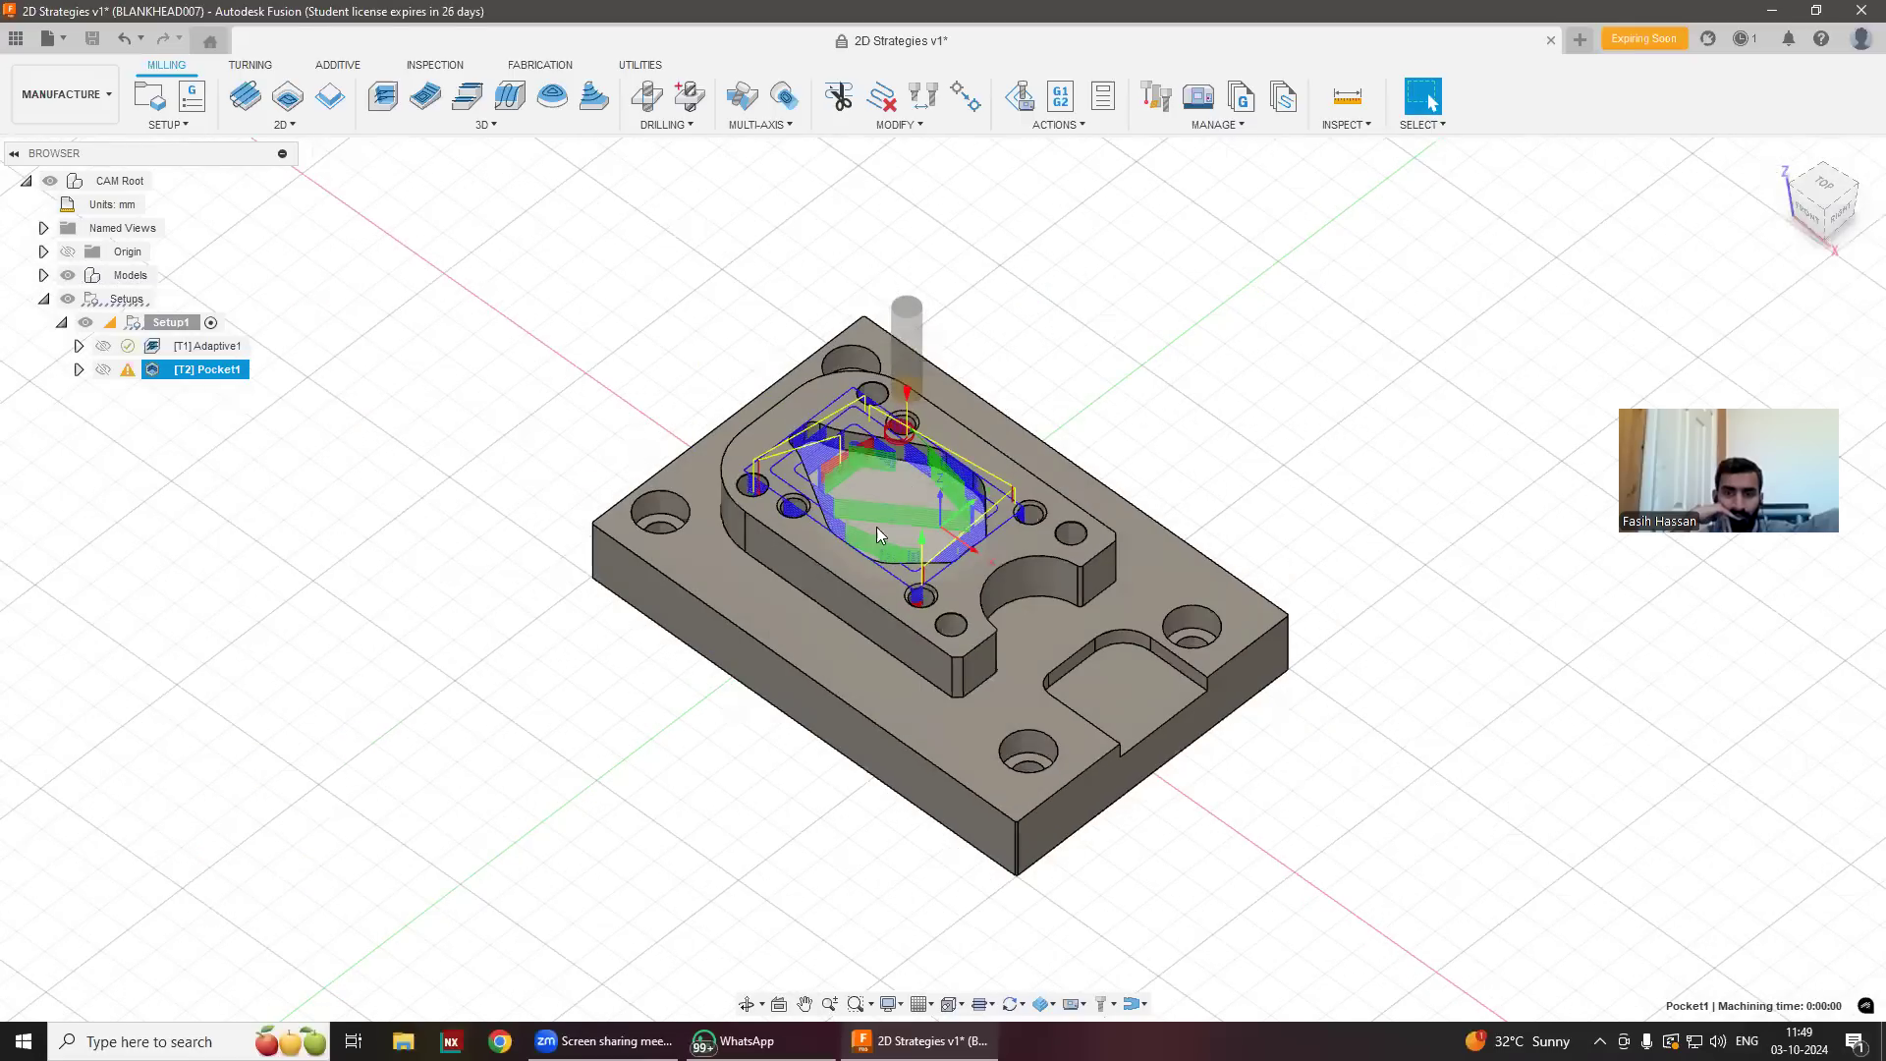
# Inspect the new toolpath, reopen the pocket operation's geometry and reselect the central pocket's floor face as the model surface.
pyautogui.scroll(5, 890, 588)
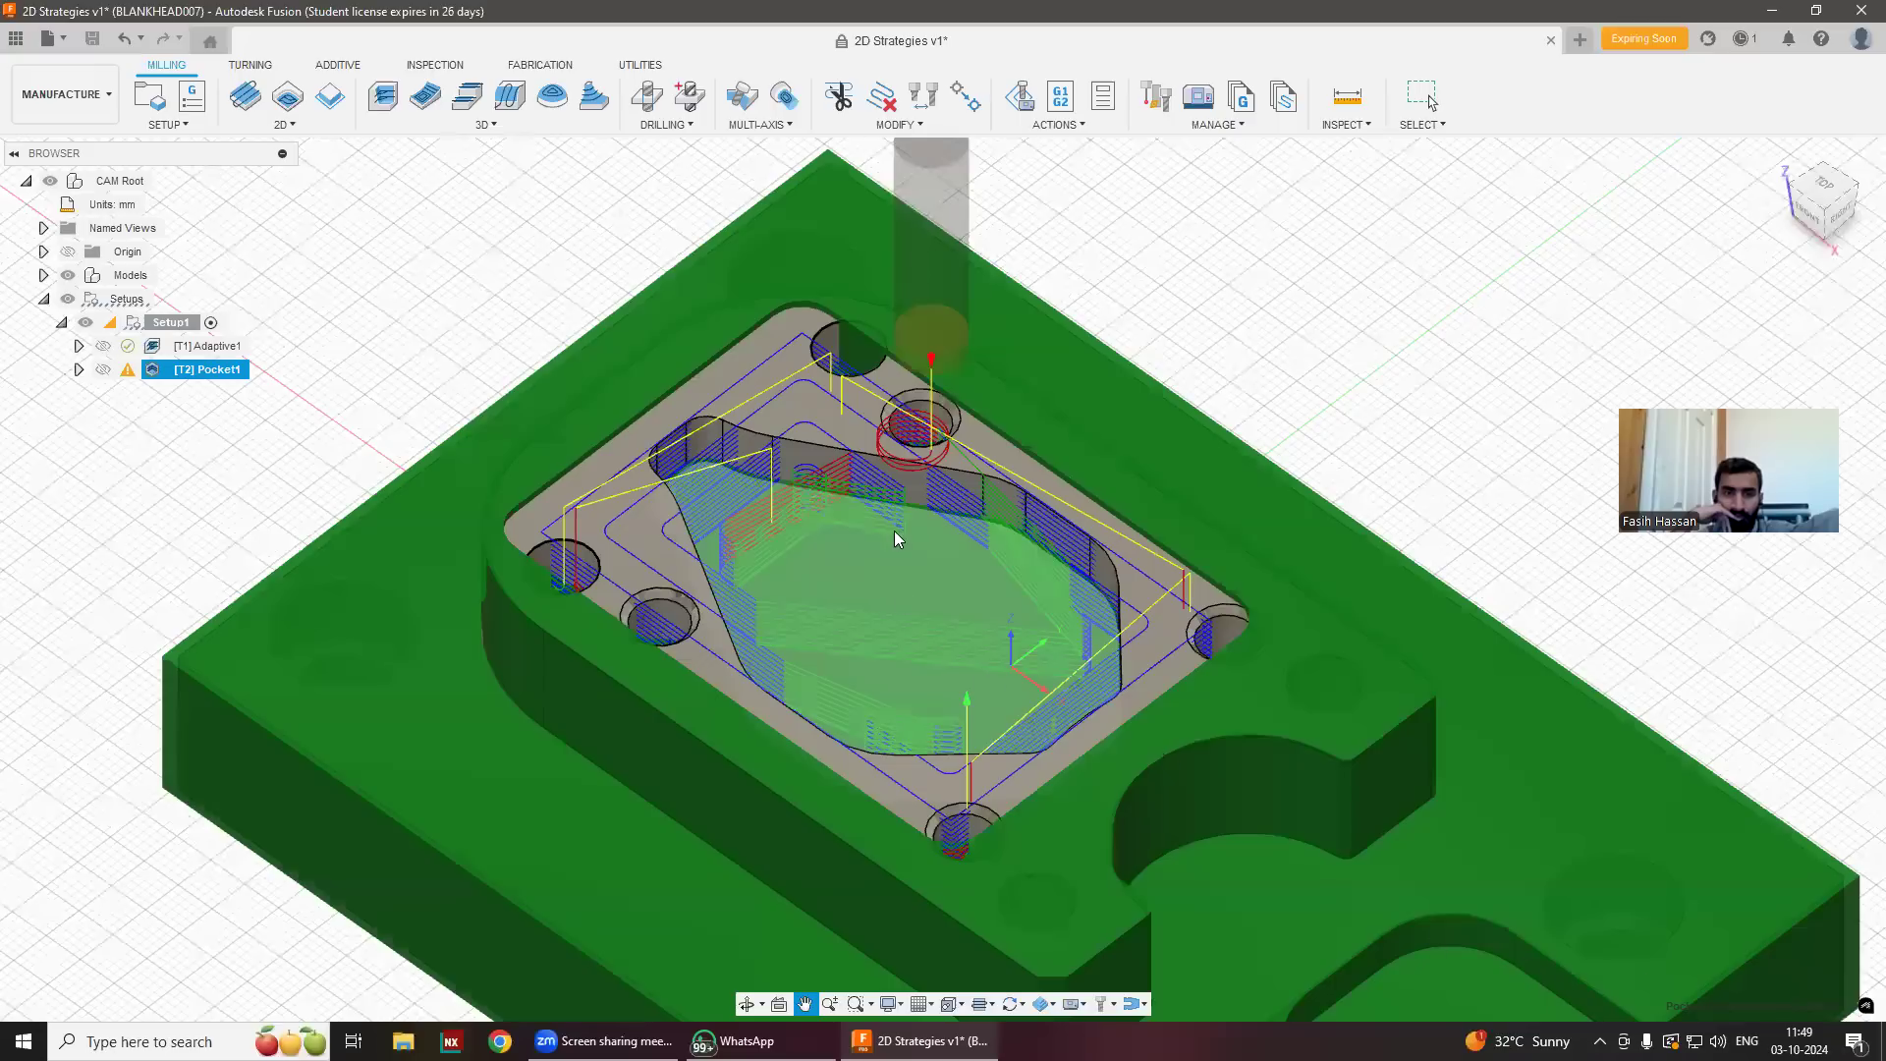
pyautogui.scroll(-2, 1026, 614)
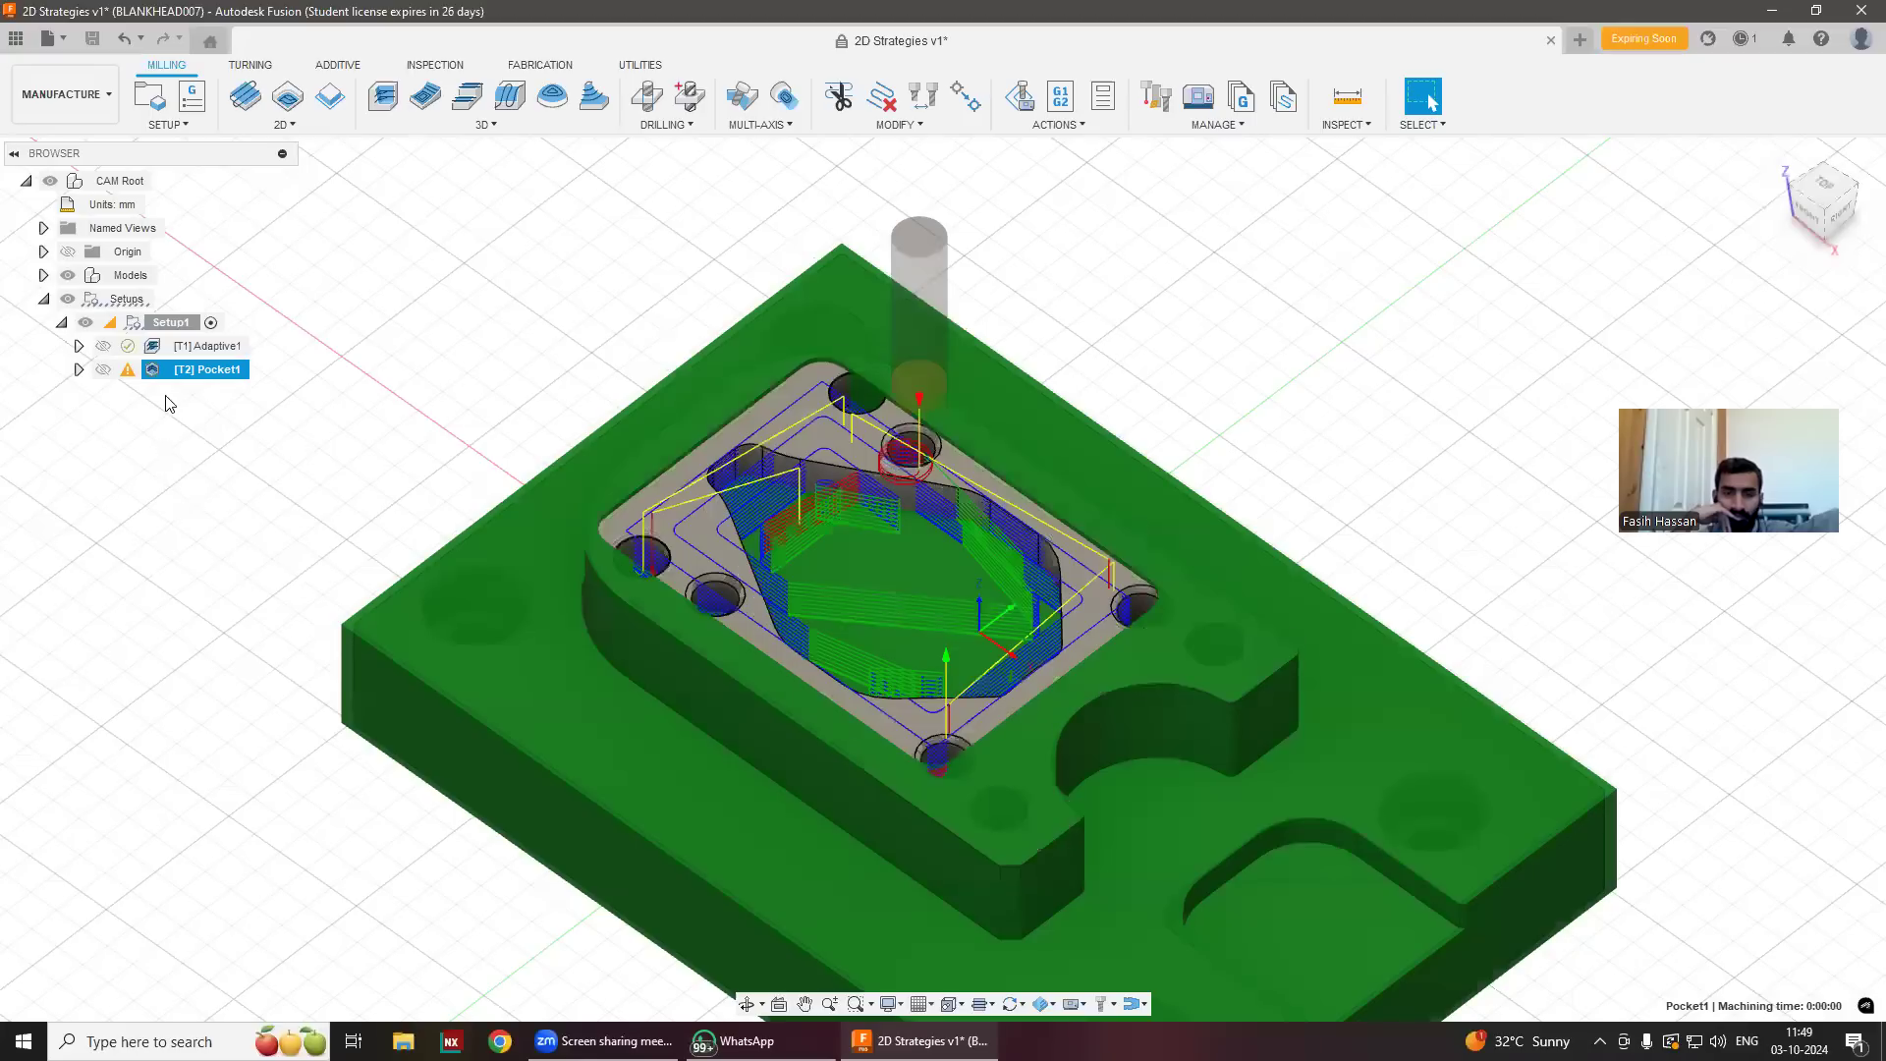
pyautogui.doubleClick(193, 378)
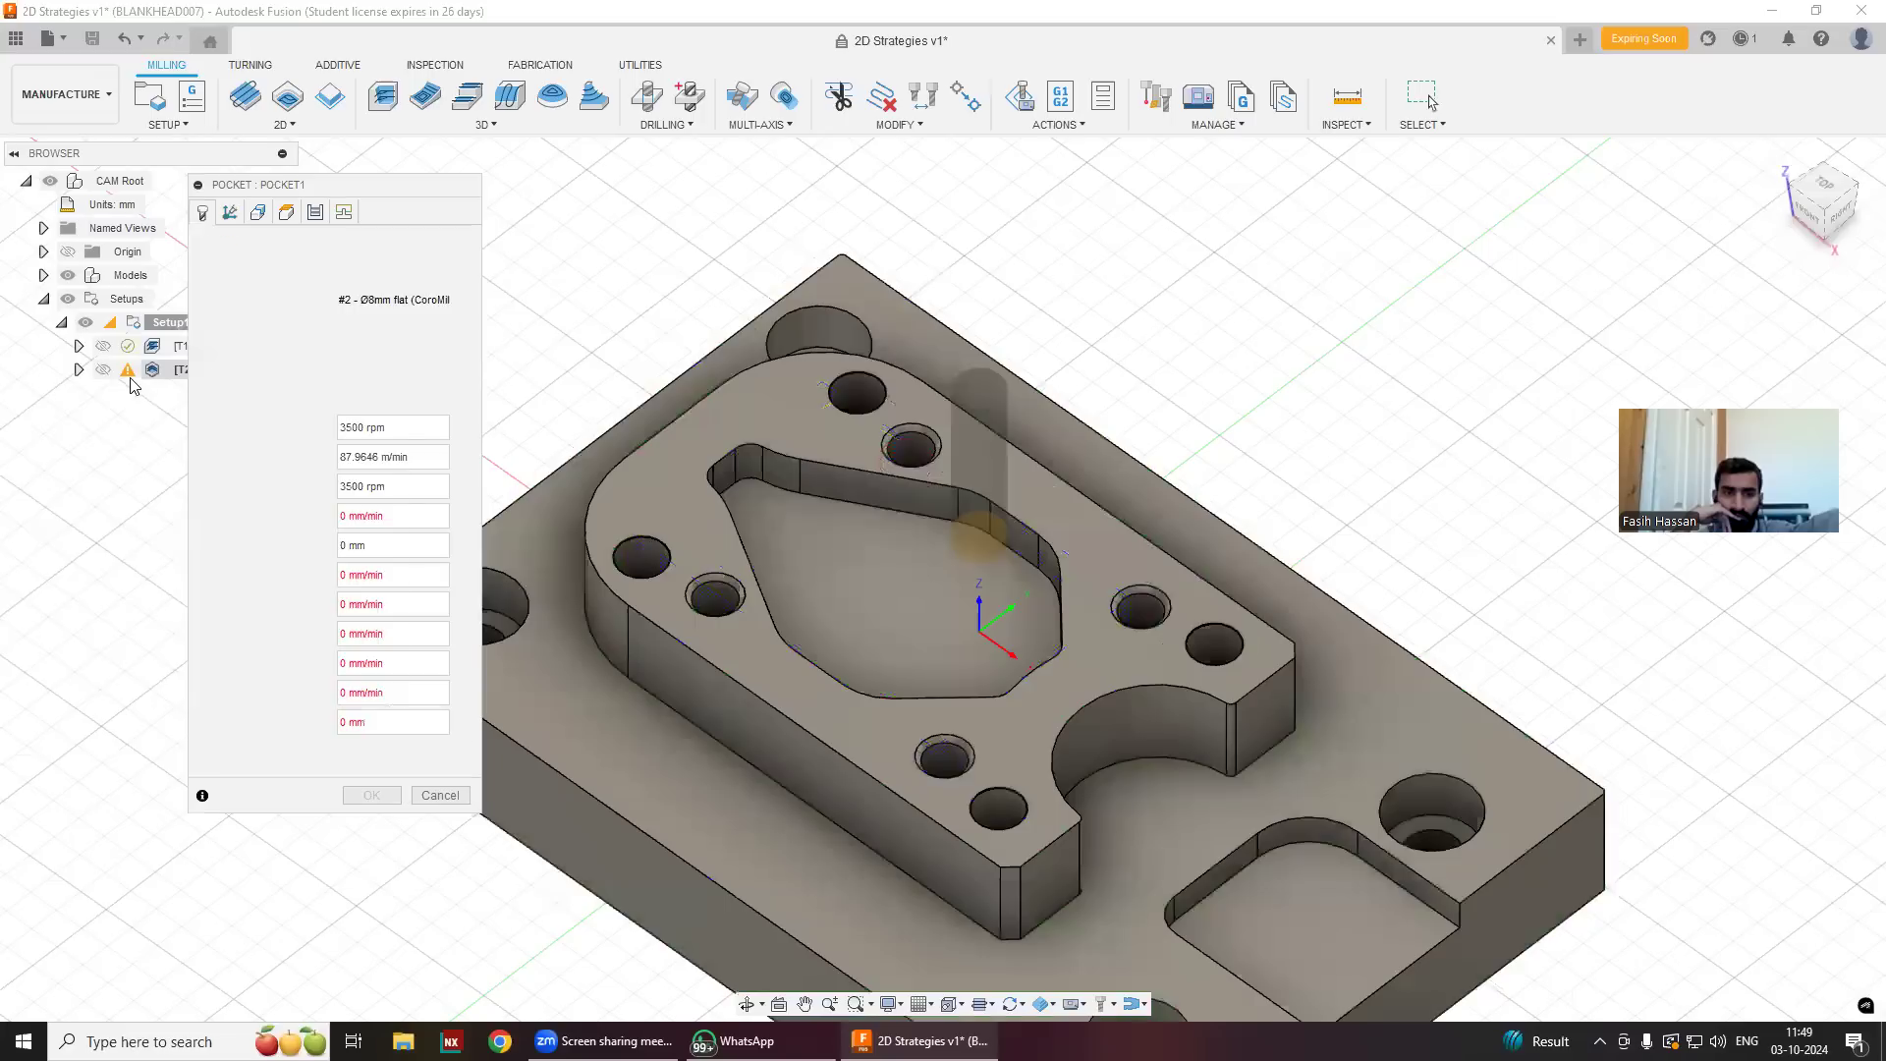
pyautogui.click(259, 213)
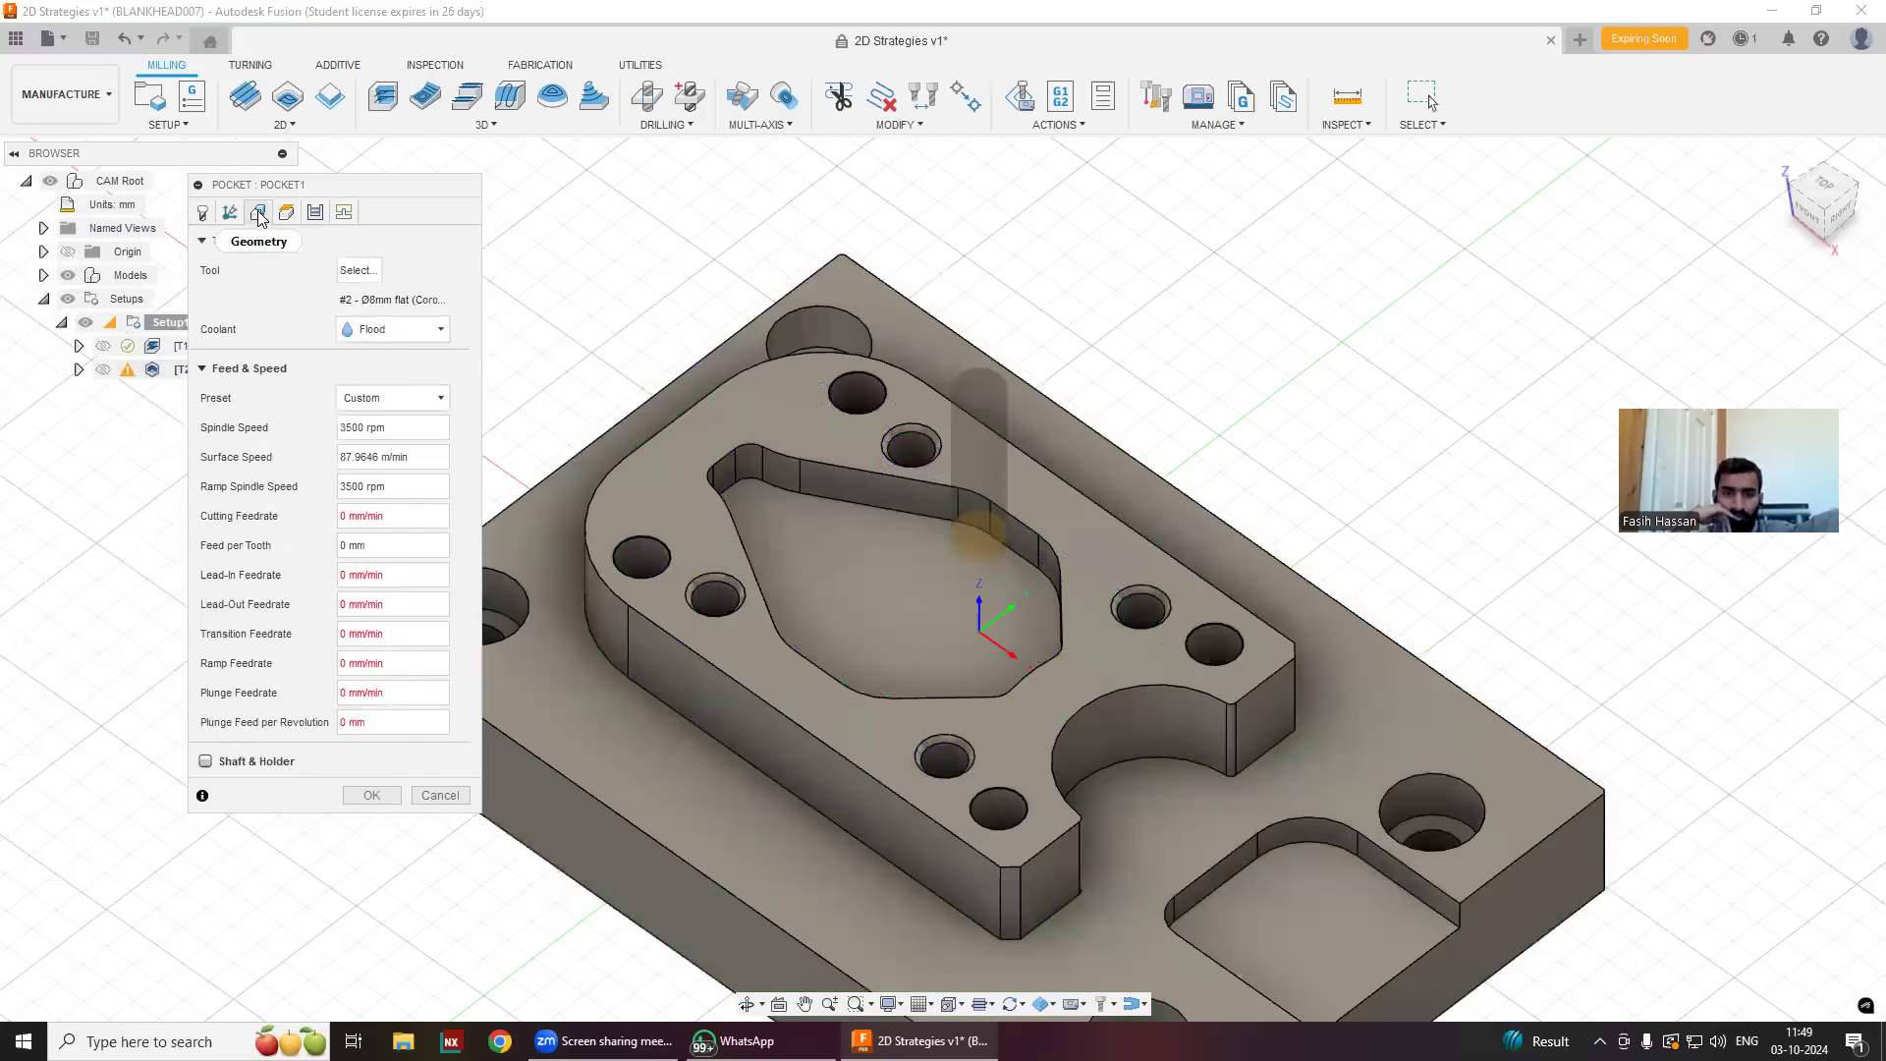
pyautogui.click(409, 698)
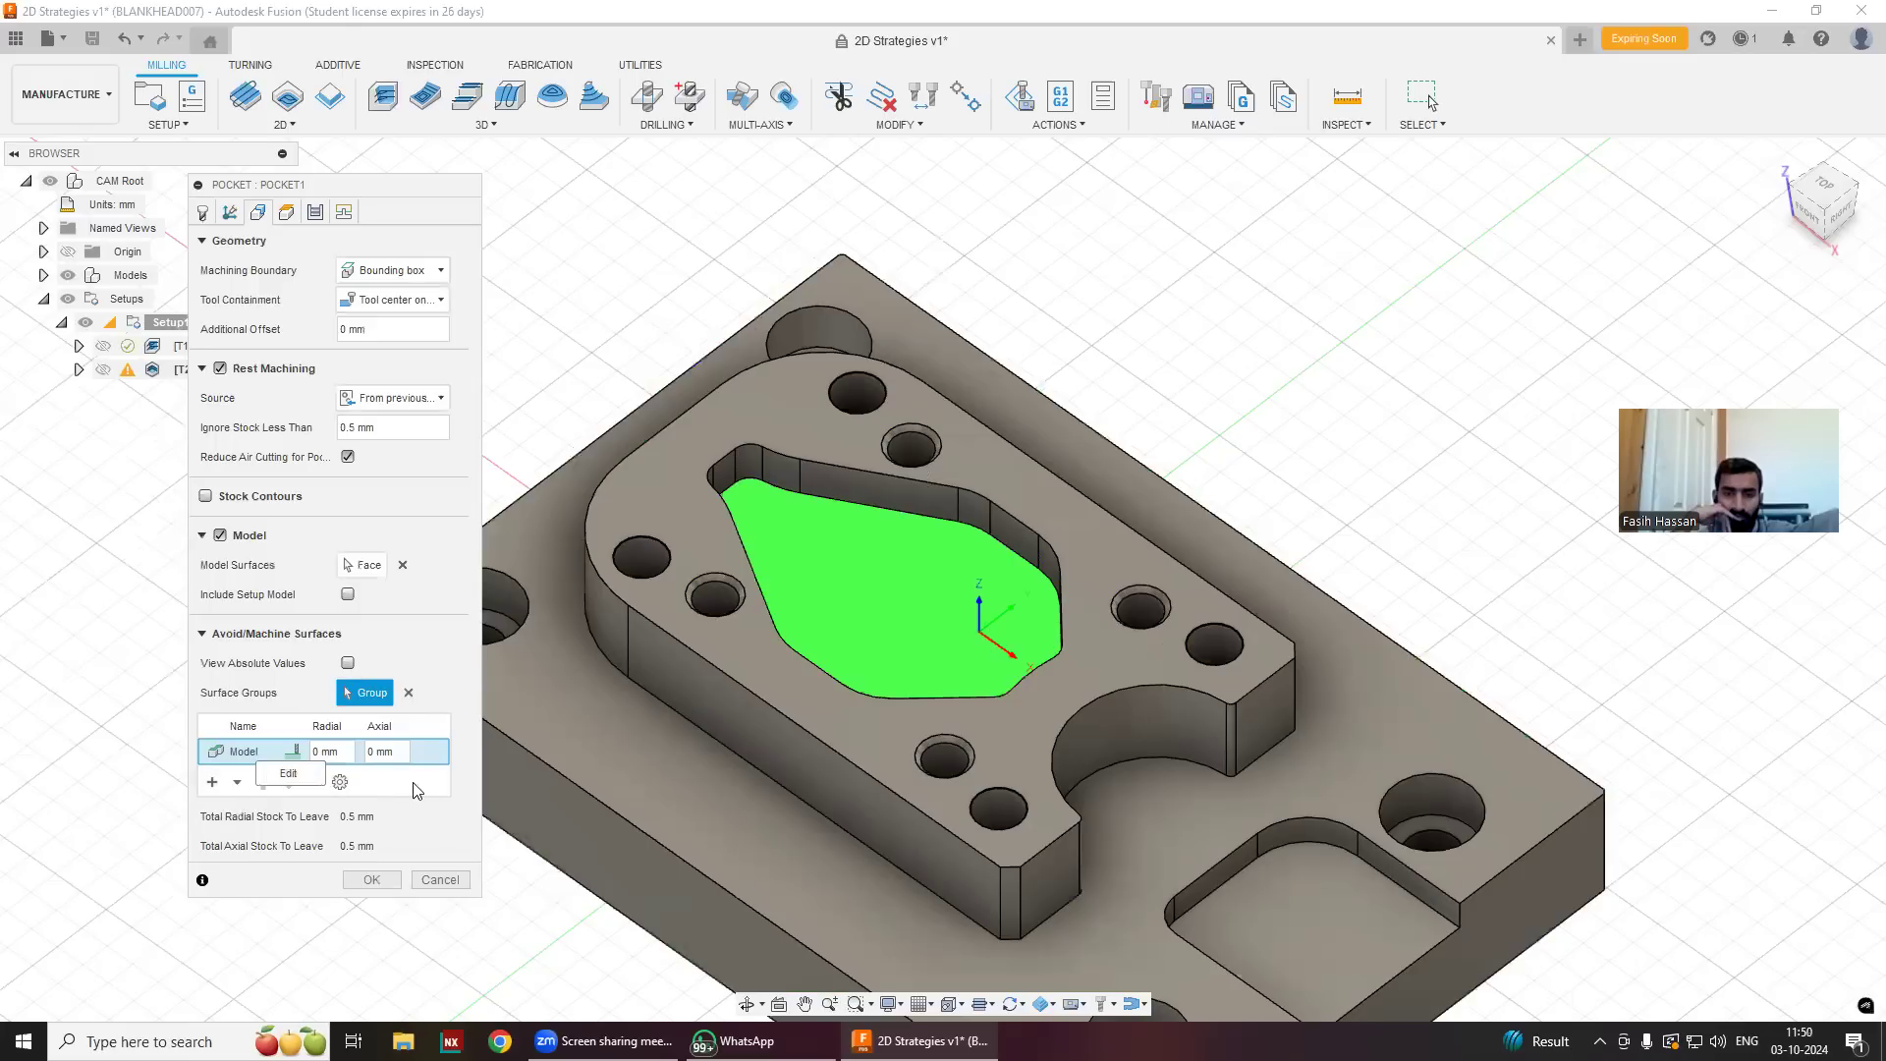
pyautogui.click(403, 566)
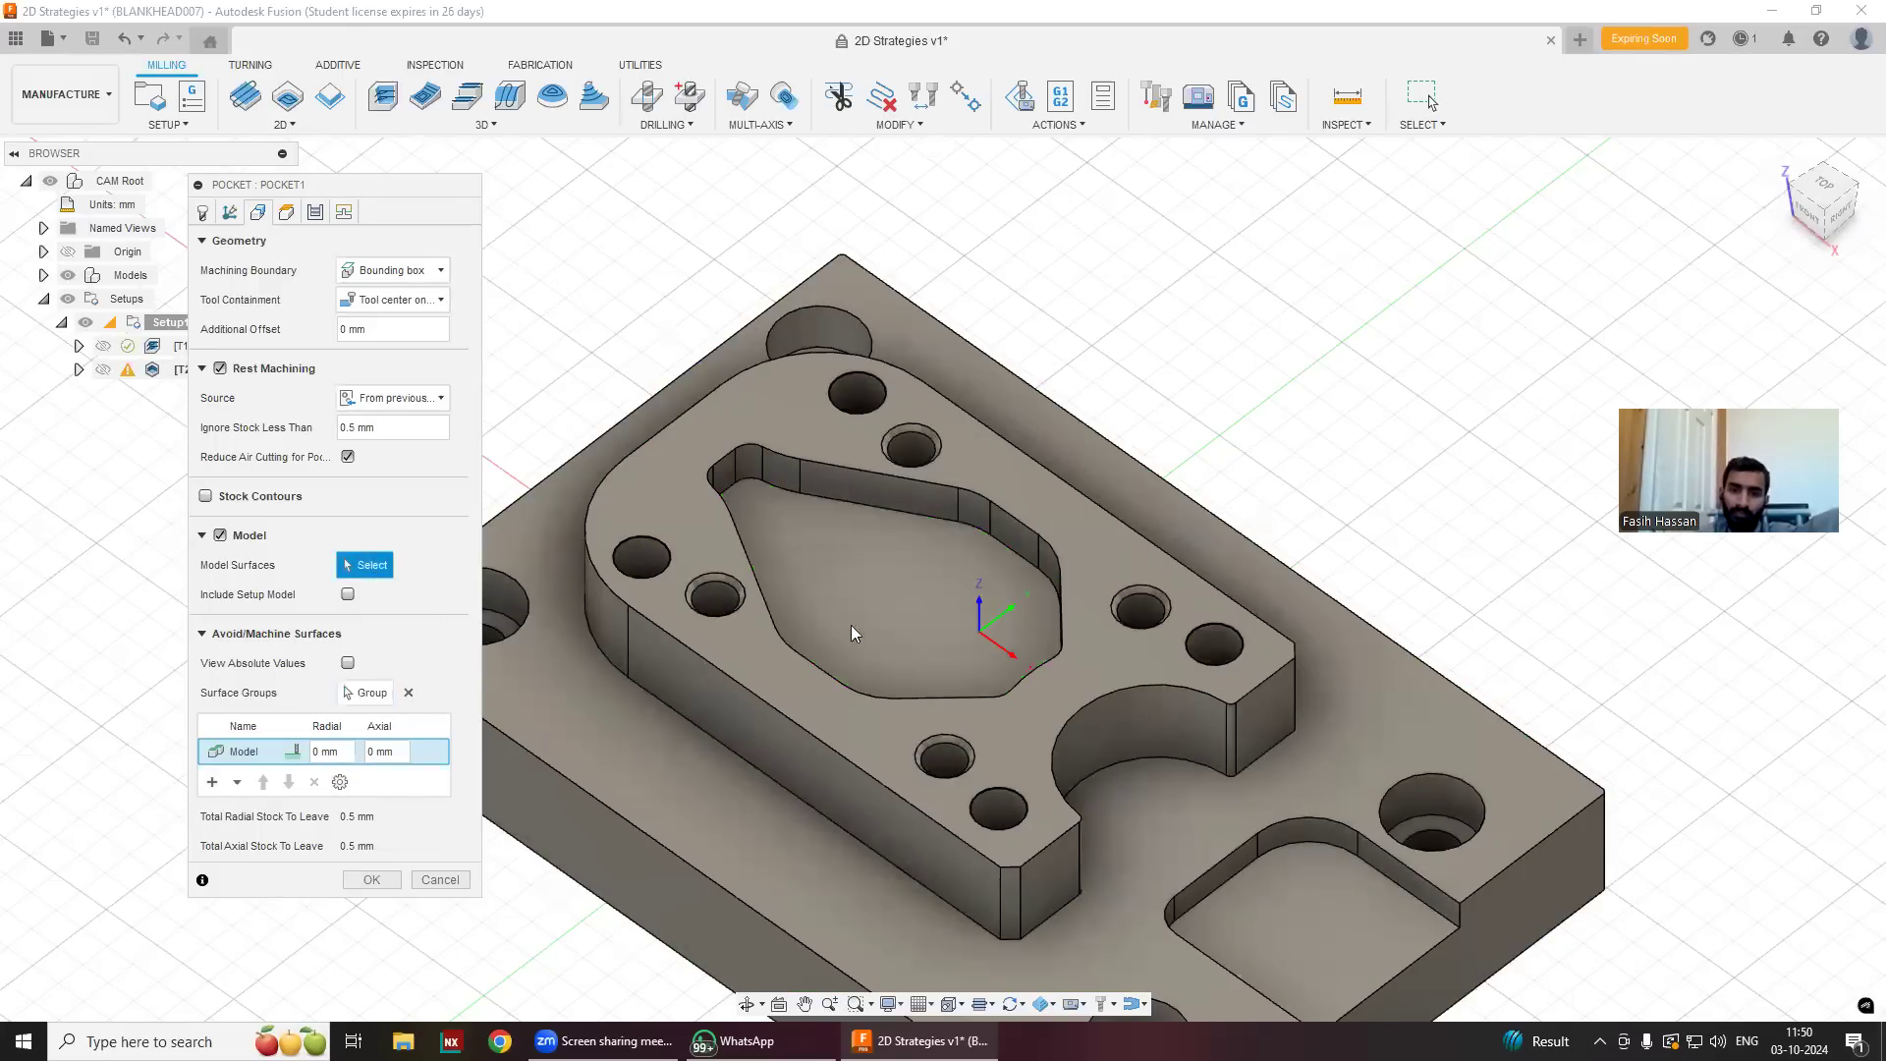
pyautogui.click(870, 611)
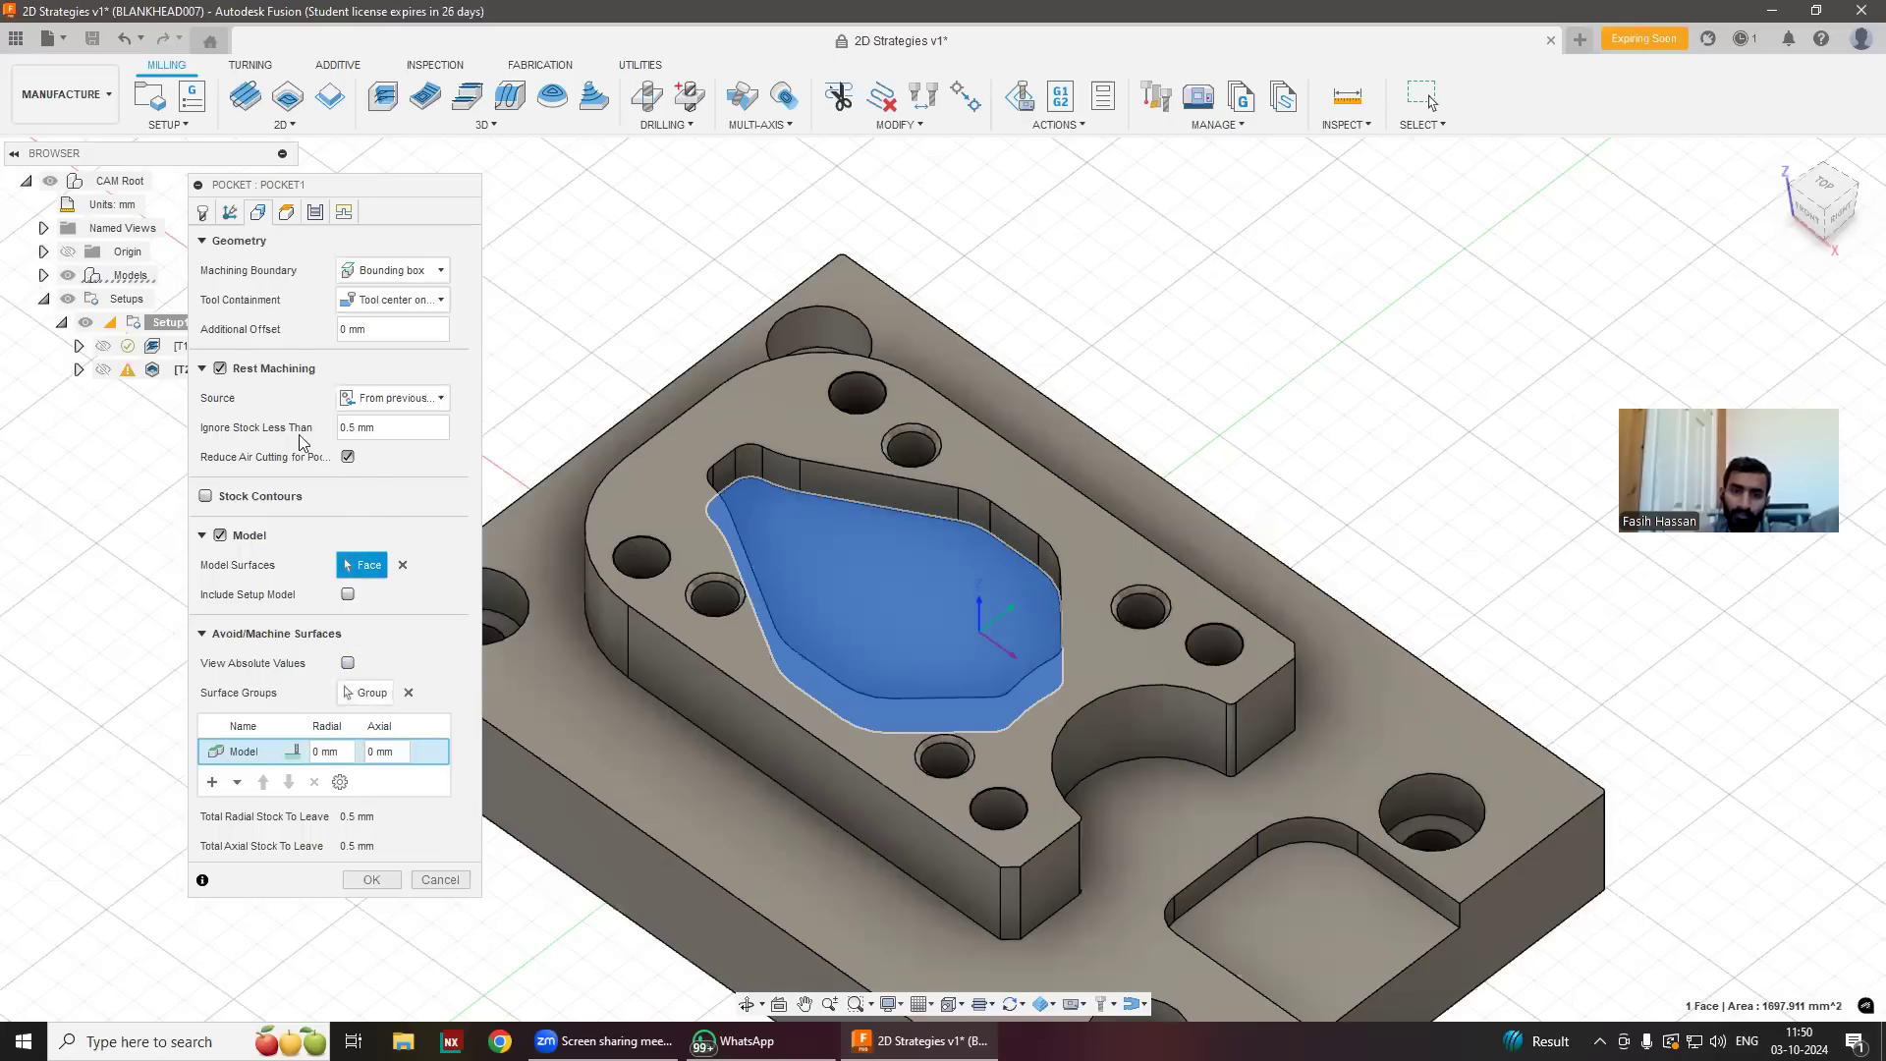
# Try From bodies as the rest machining source and return it to From previous operation(s).
pyautogui.click(444, 402)
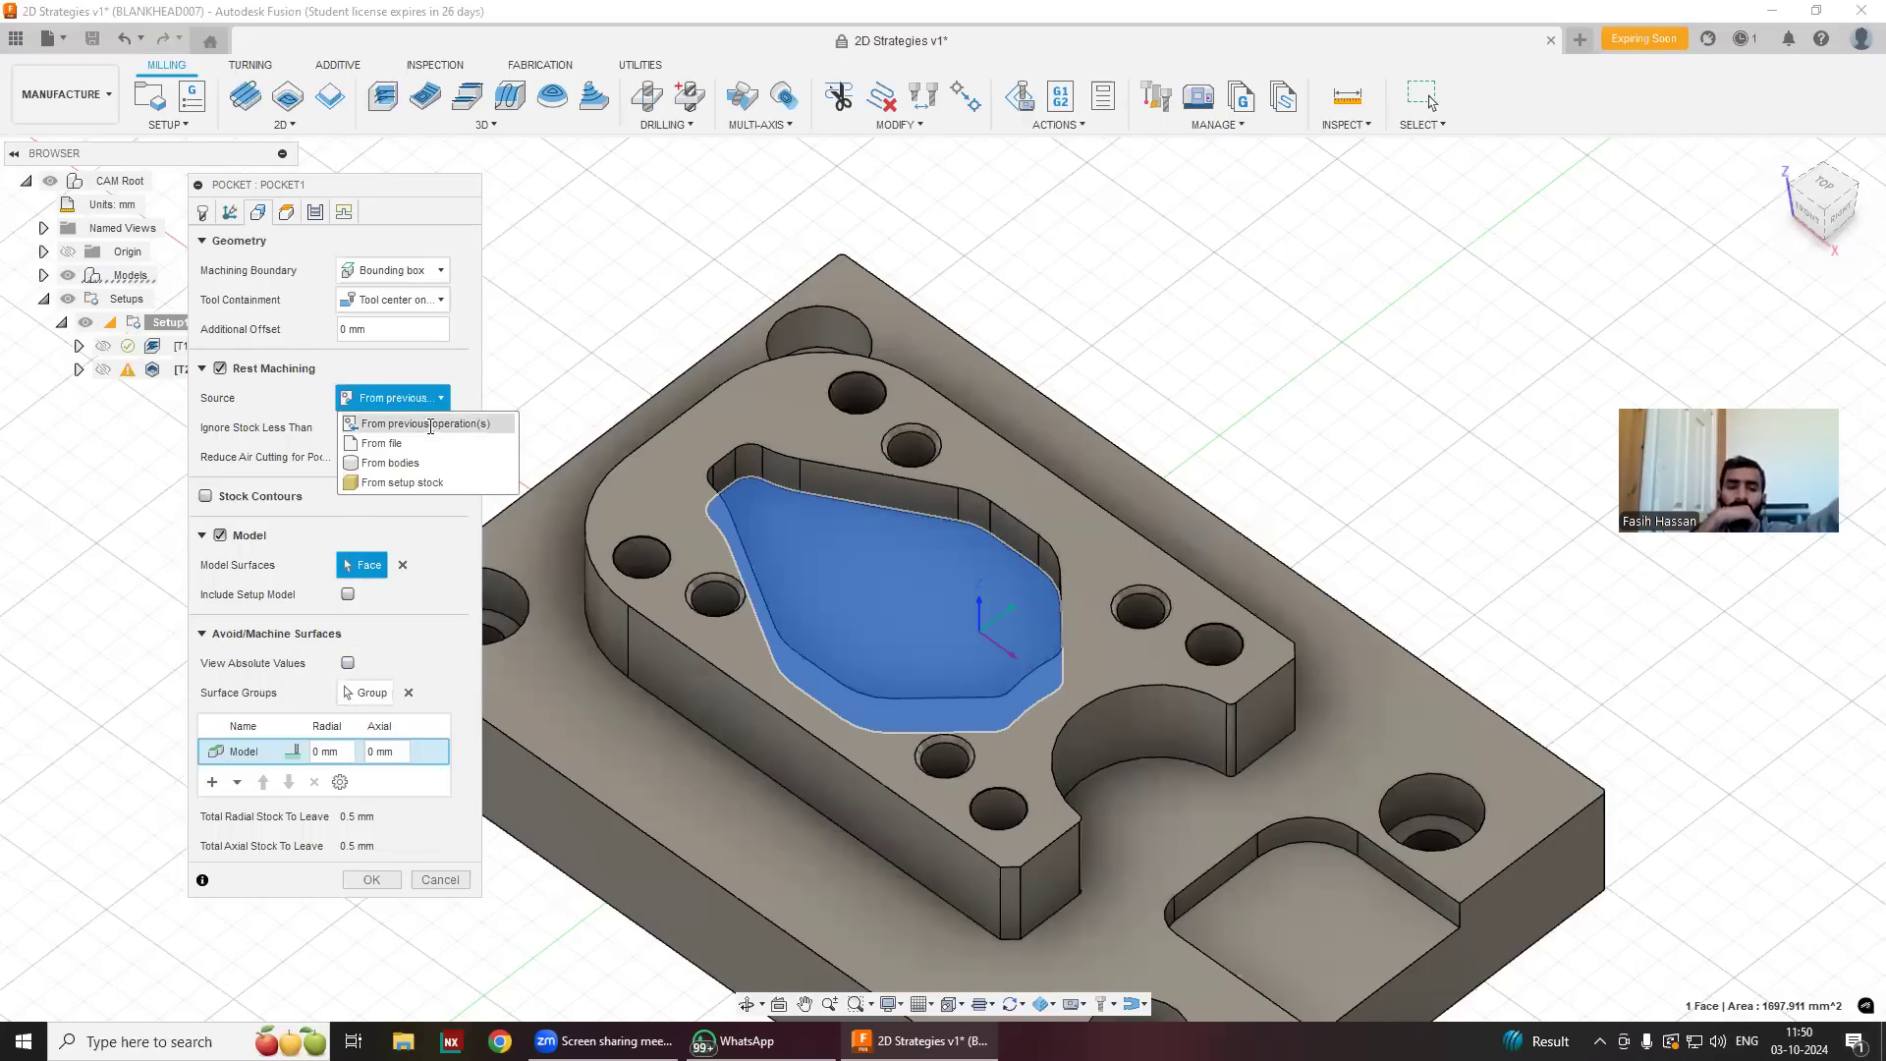
pyautogui.click(431, 423)
pyautogui.click(433, 398)
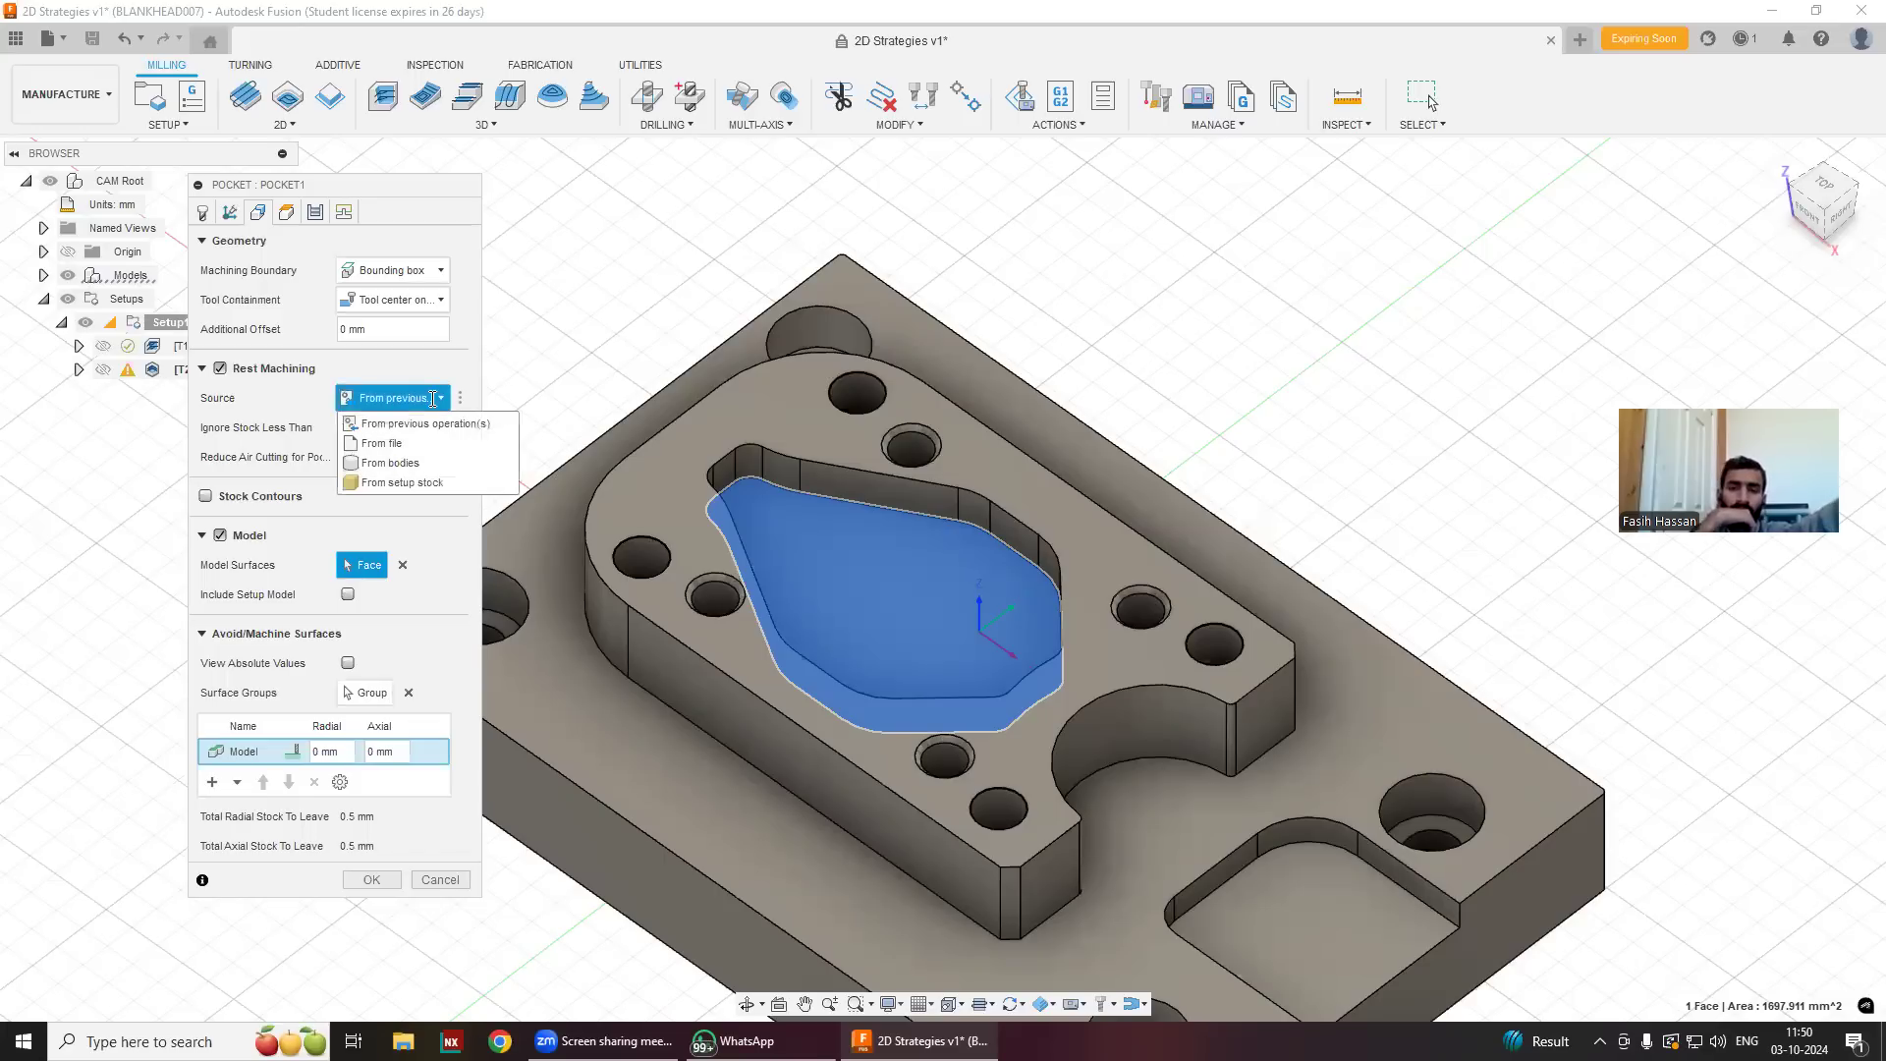
pyautogui.click(408, 461)
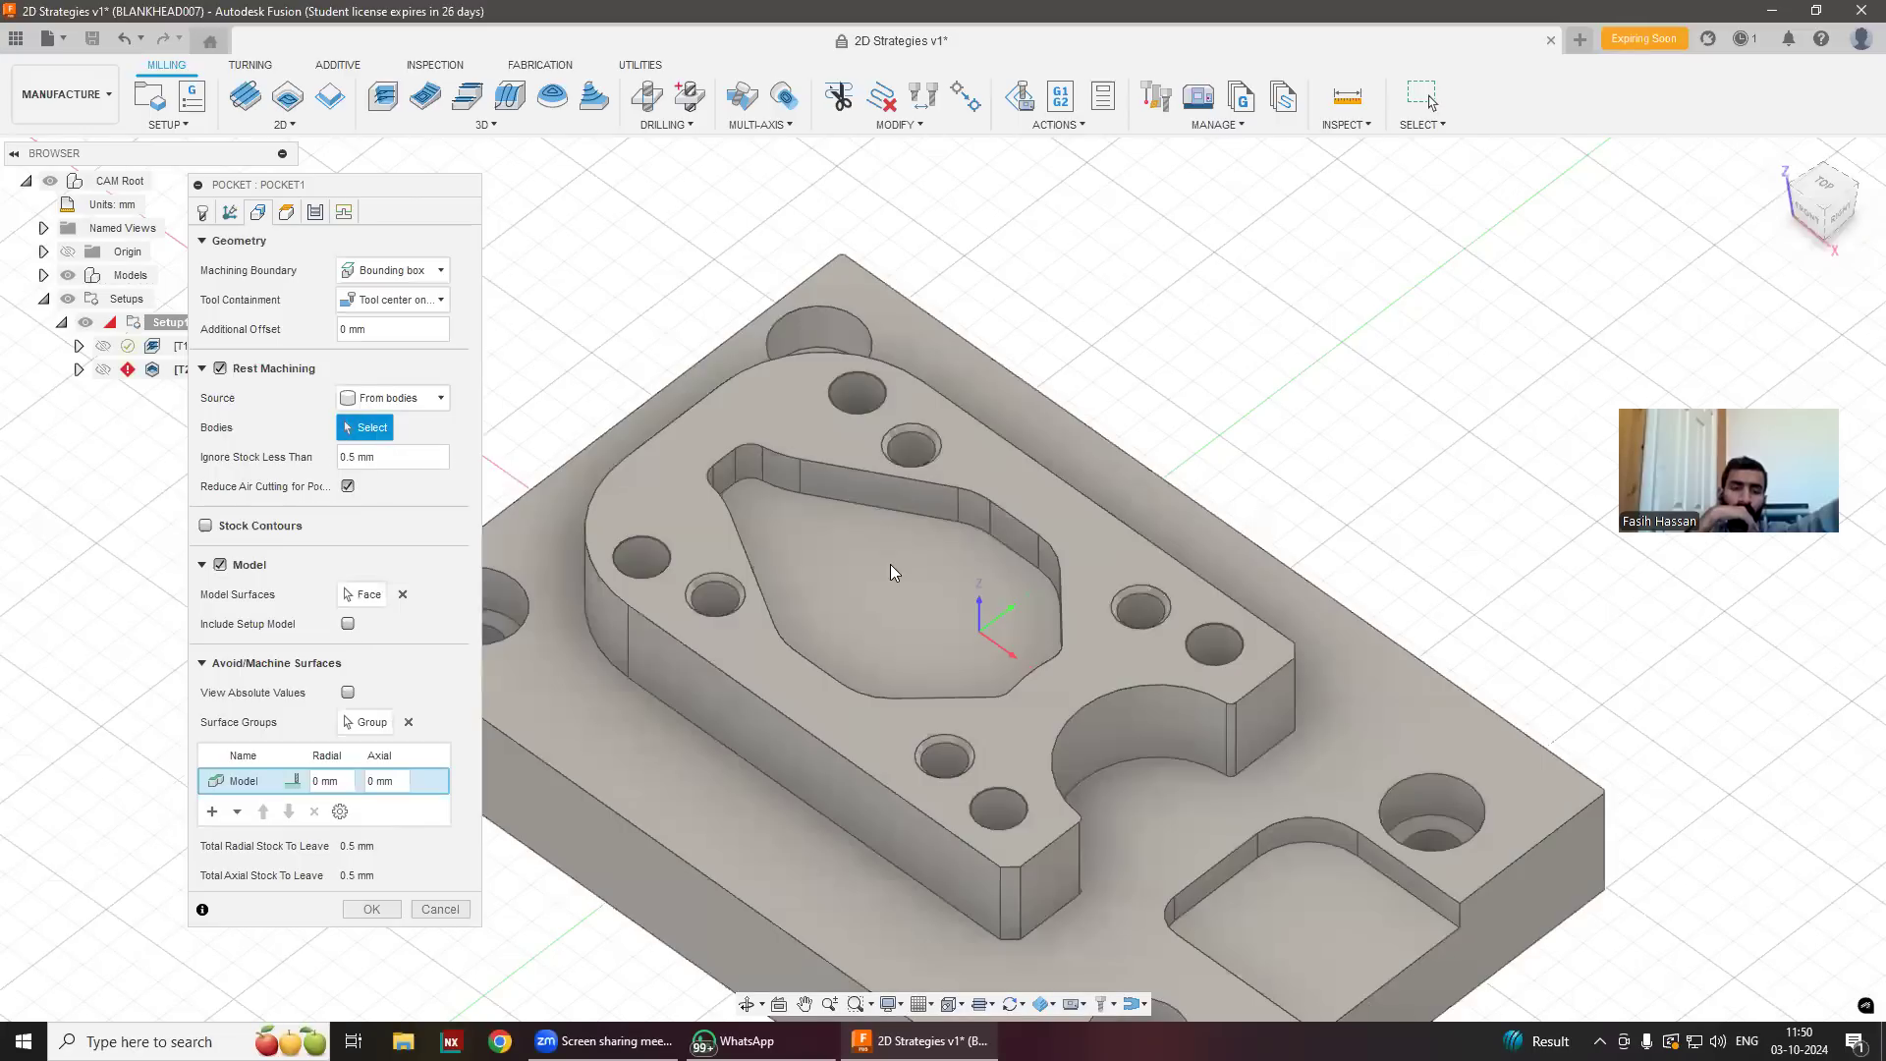
pyautogui.click(890, 566)
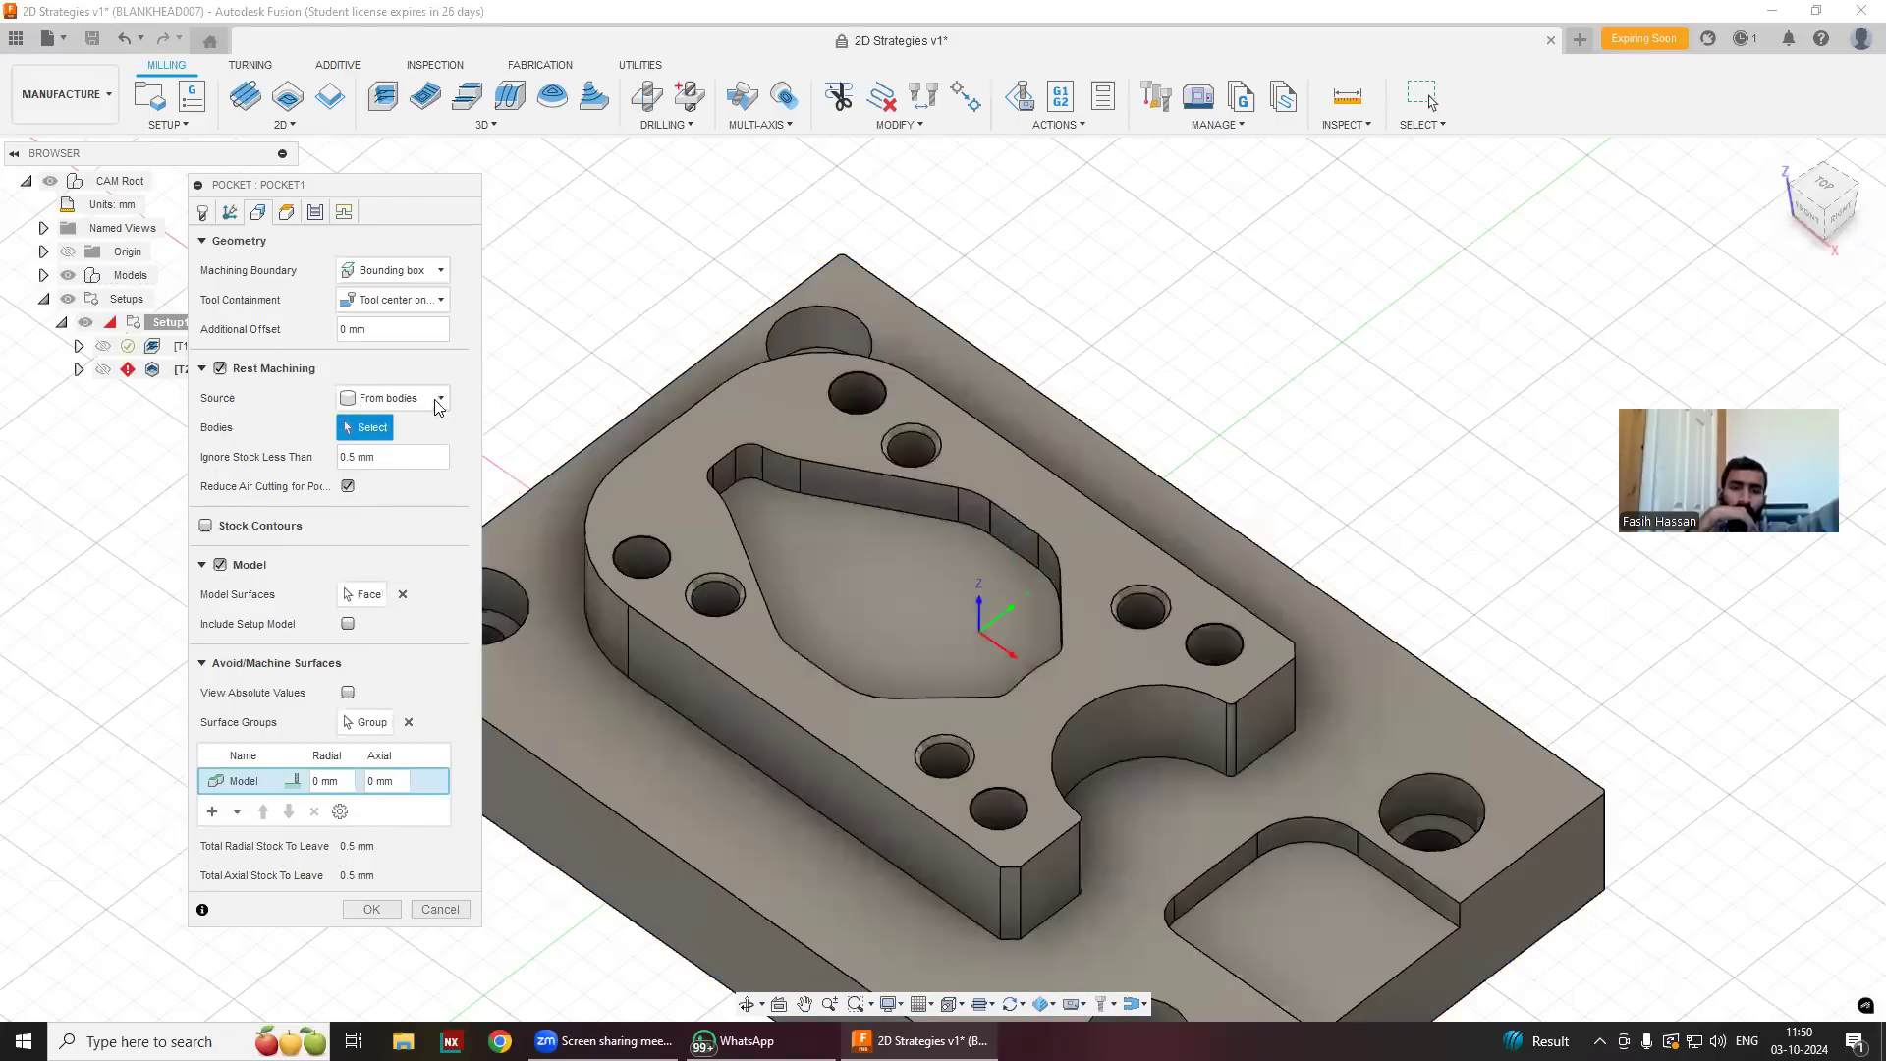
pyautogui.click(413, 398)
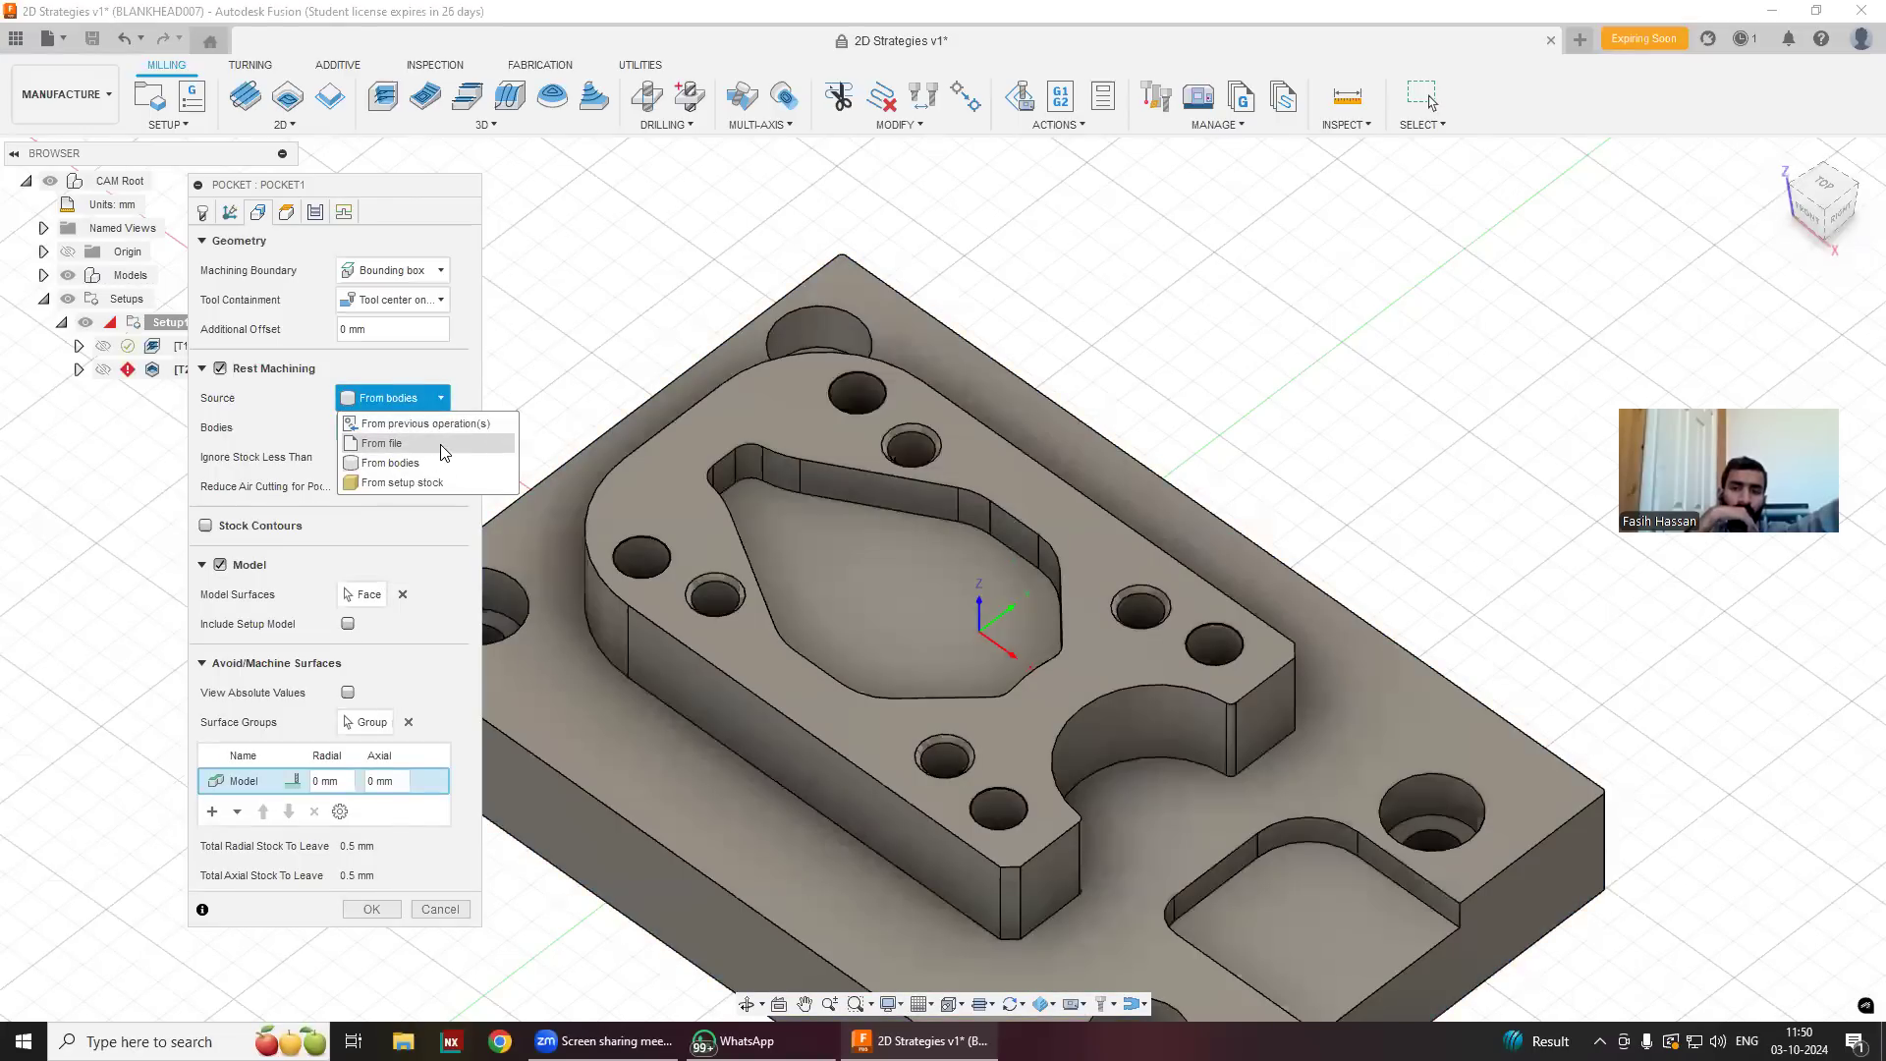
pyautogui.click(437, 423)
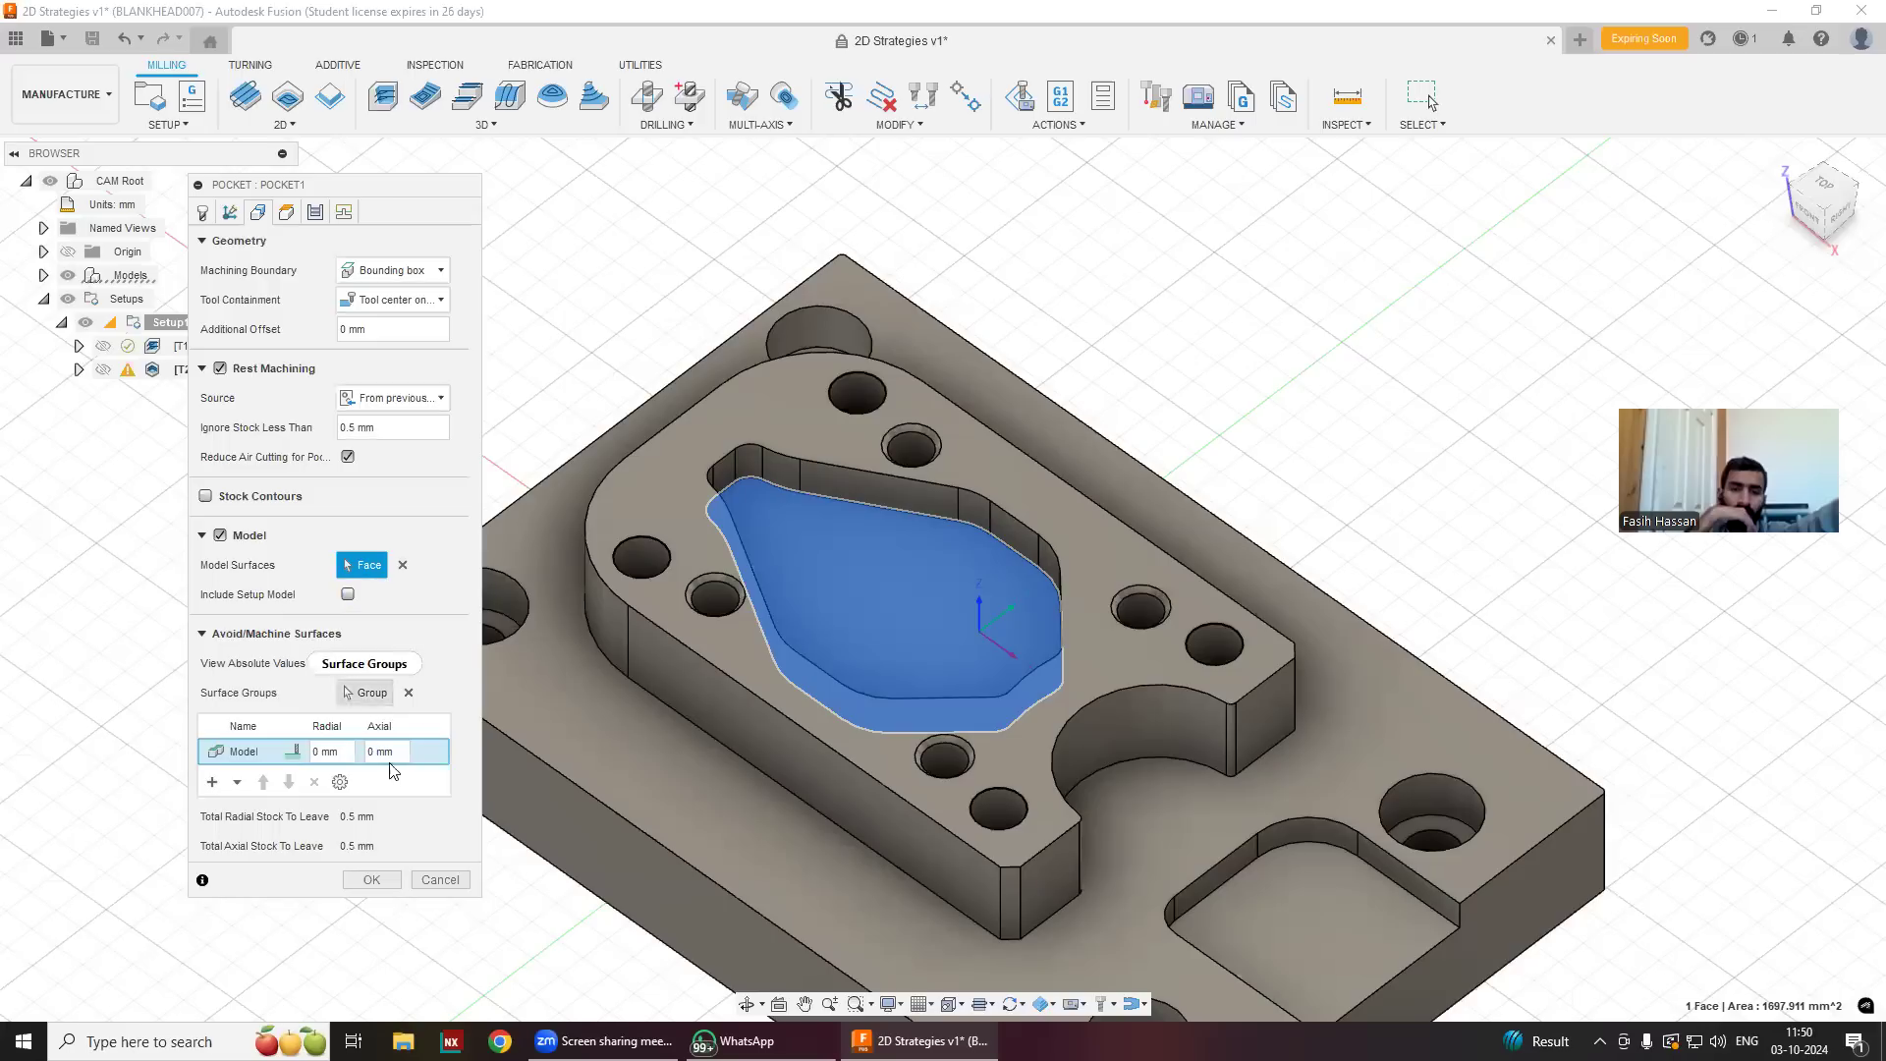
# Set the pocket operation's machining boundary to Selection using the central pocket's floor contour, and regenerate the toolpath despite the feedrate warnings.
pyautogui.click(408, 697)
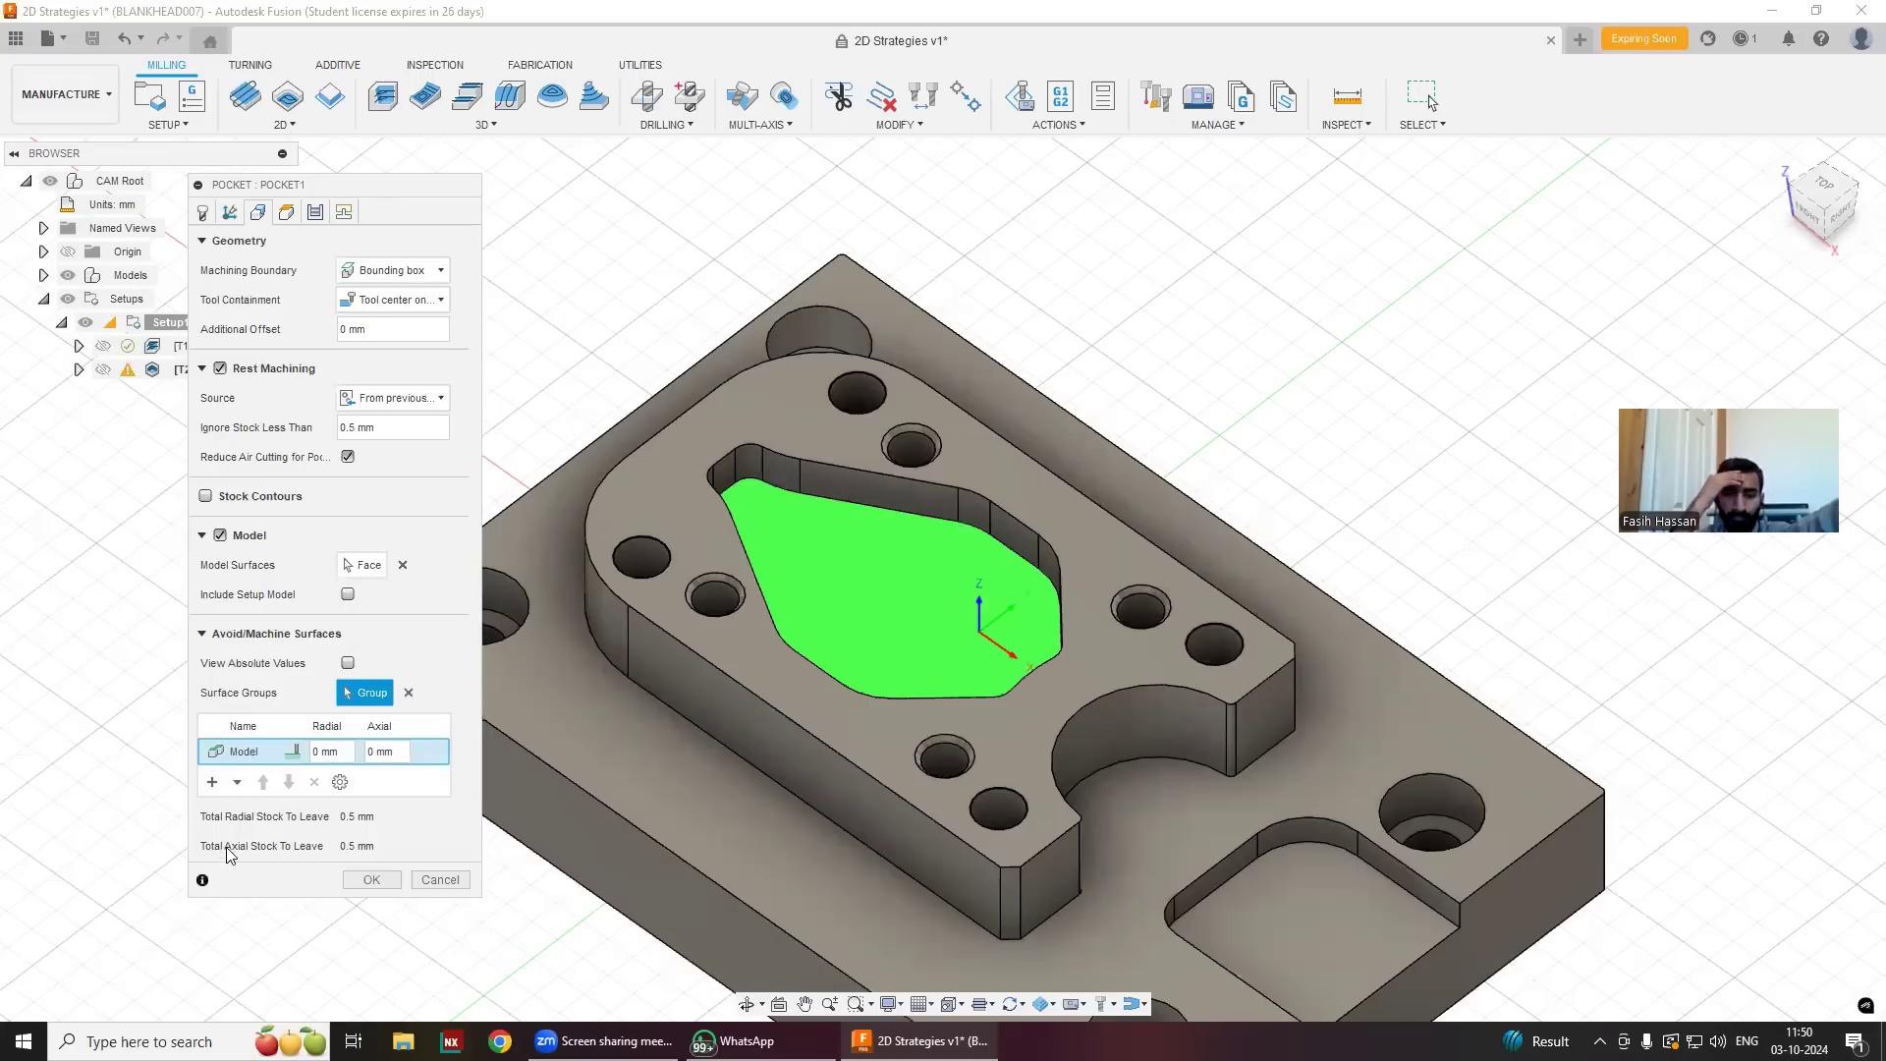
pyautogui.click(415, 278)
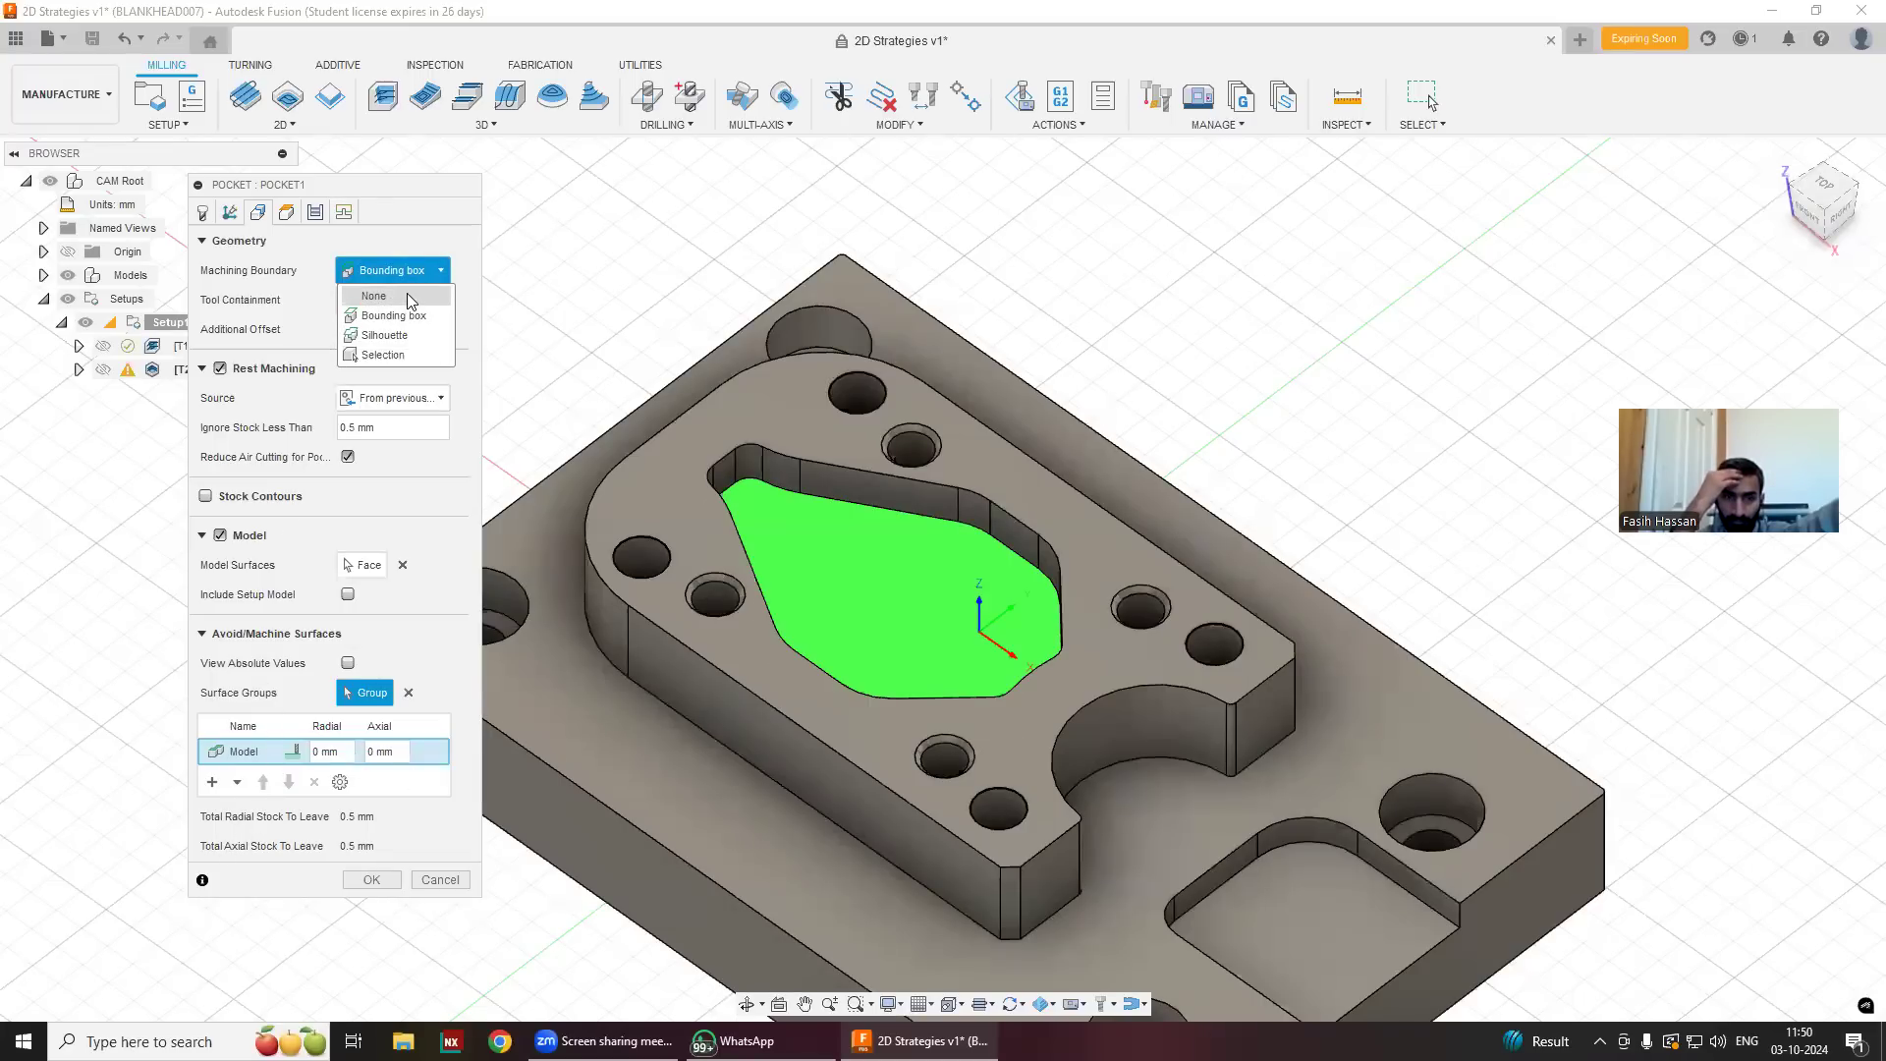
pyautogui.click(393, 355)
pyautogui.click(843, 577)
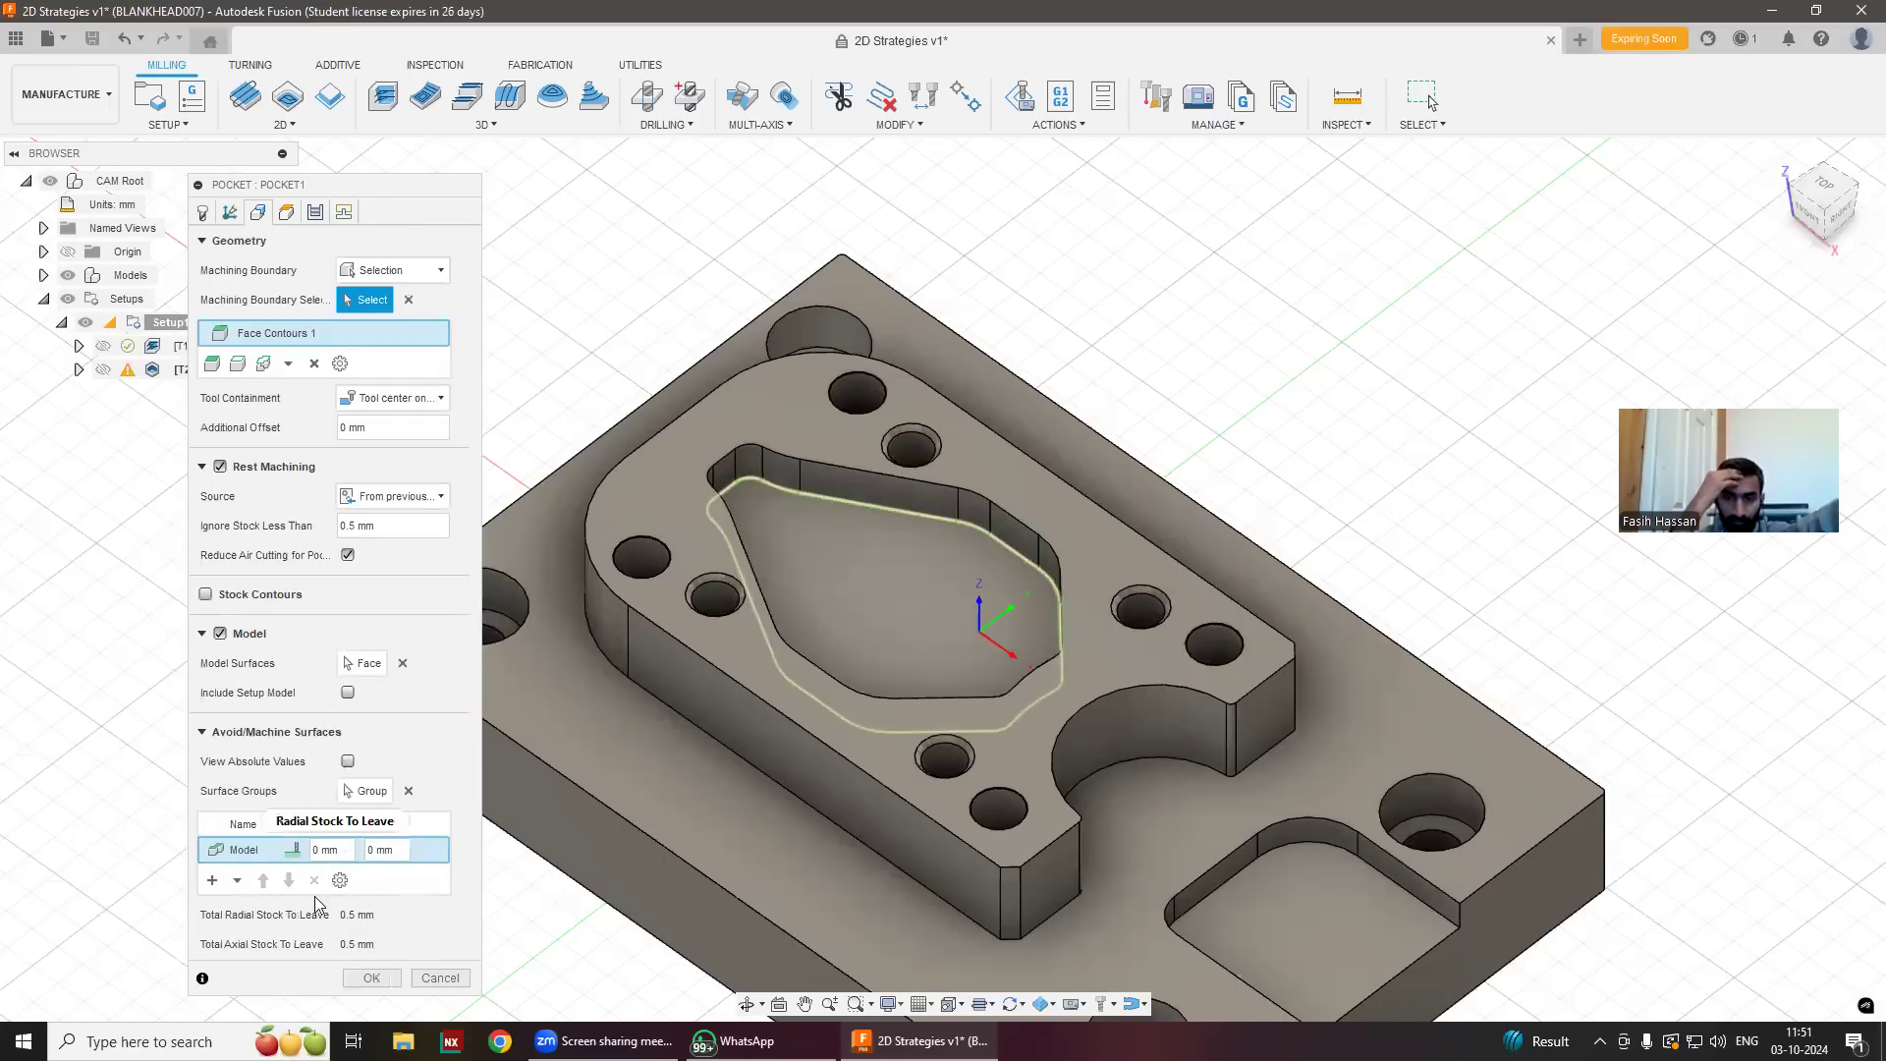
pyautogui.click(362, 979)
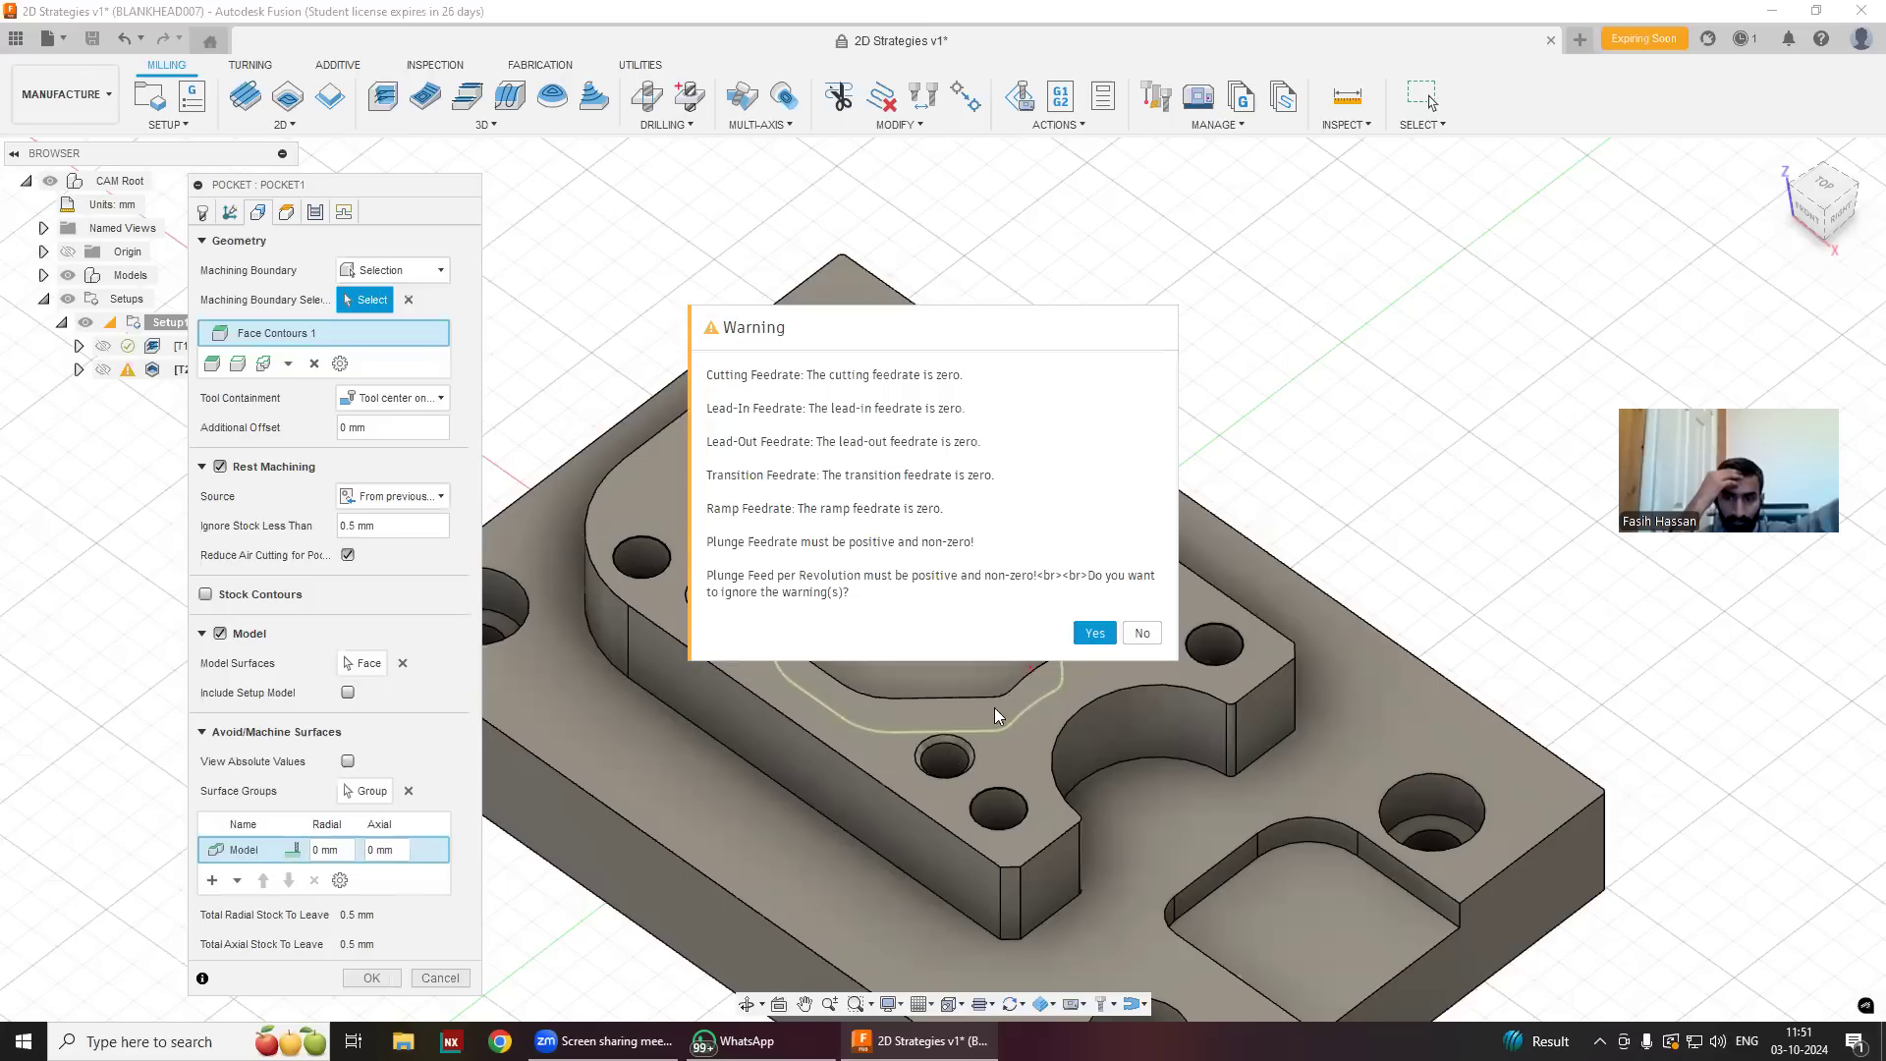
pyautogui.click(1091, 634)
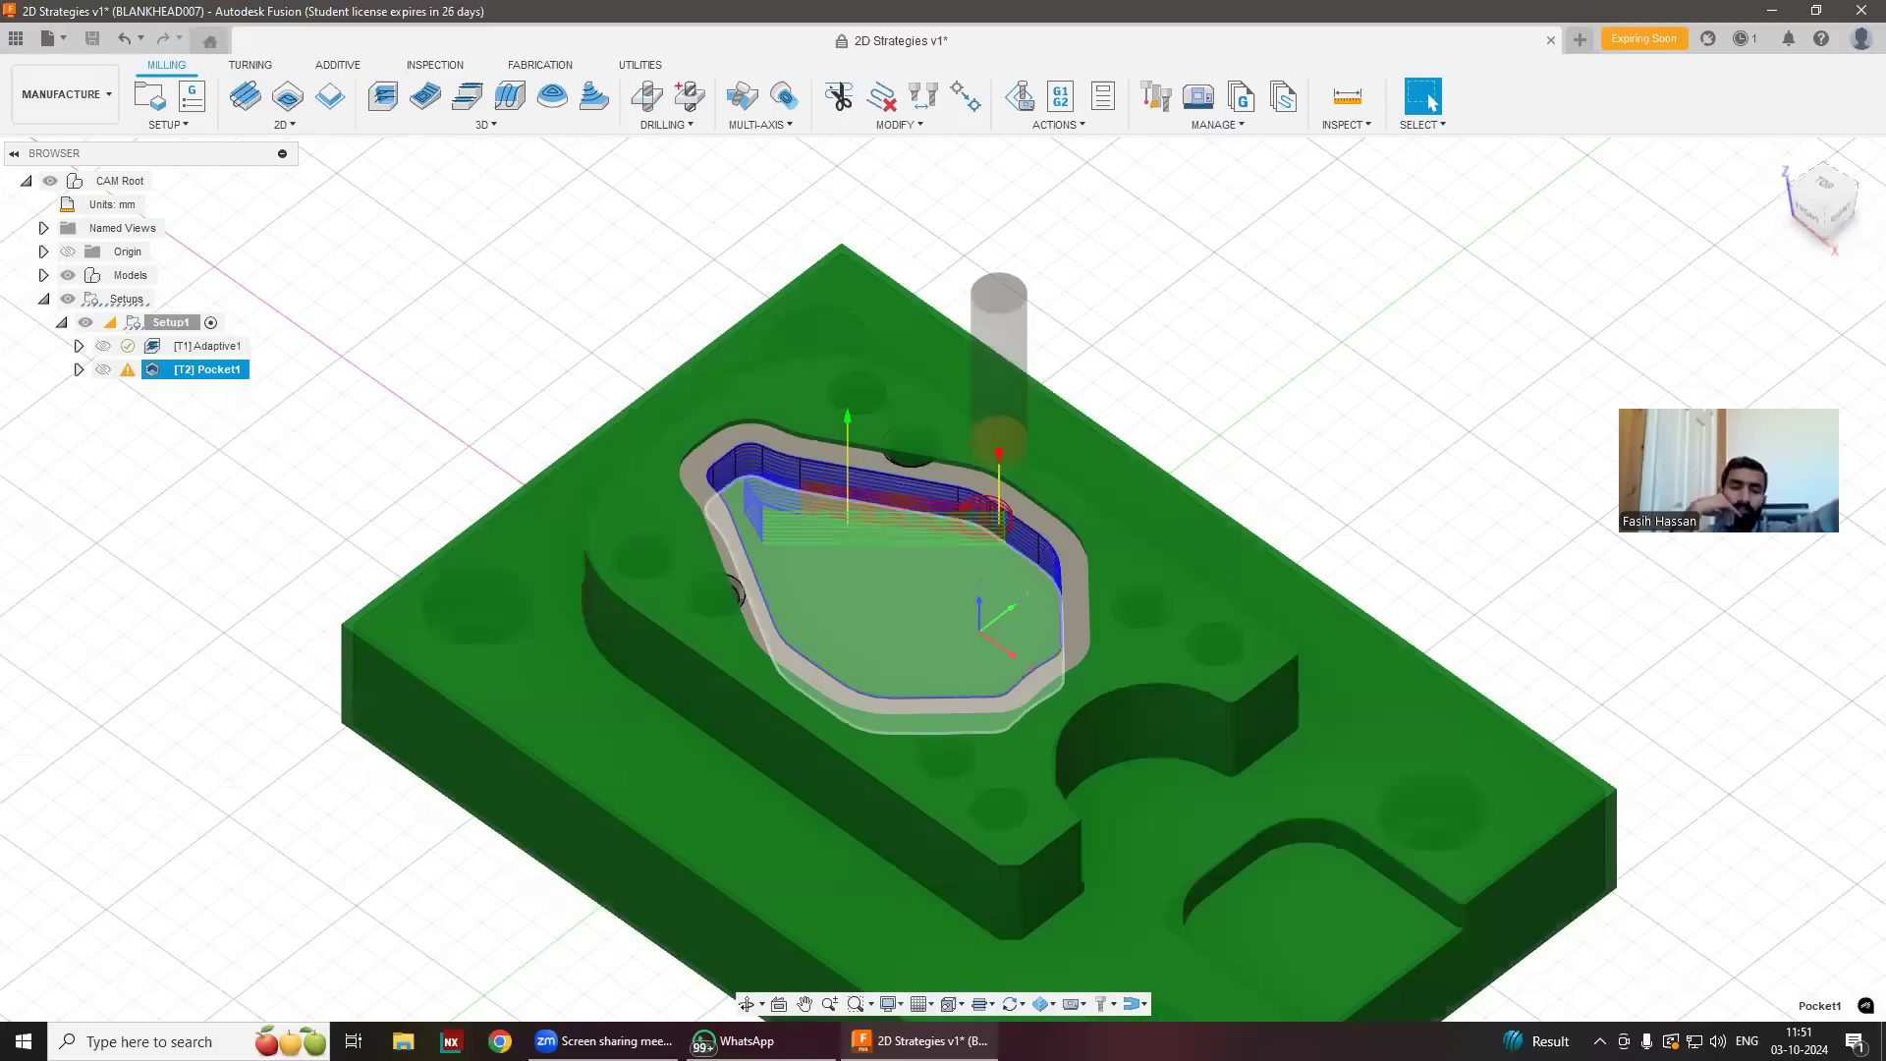
# Reopen the first pocket operation and set its cutting feedrate to 1000 mm/min, regenerating the toolpath.
pyautogui.scroll(-1, 1145, 764)
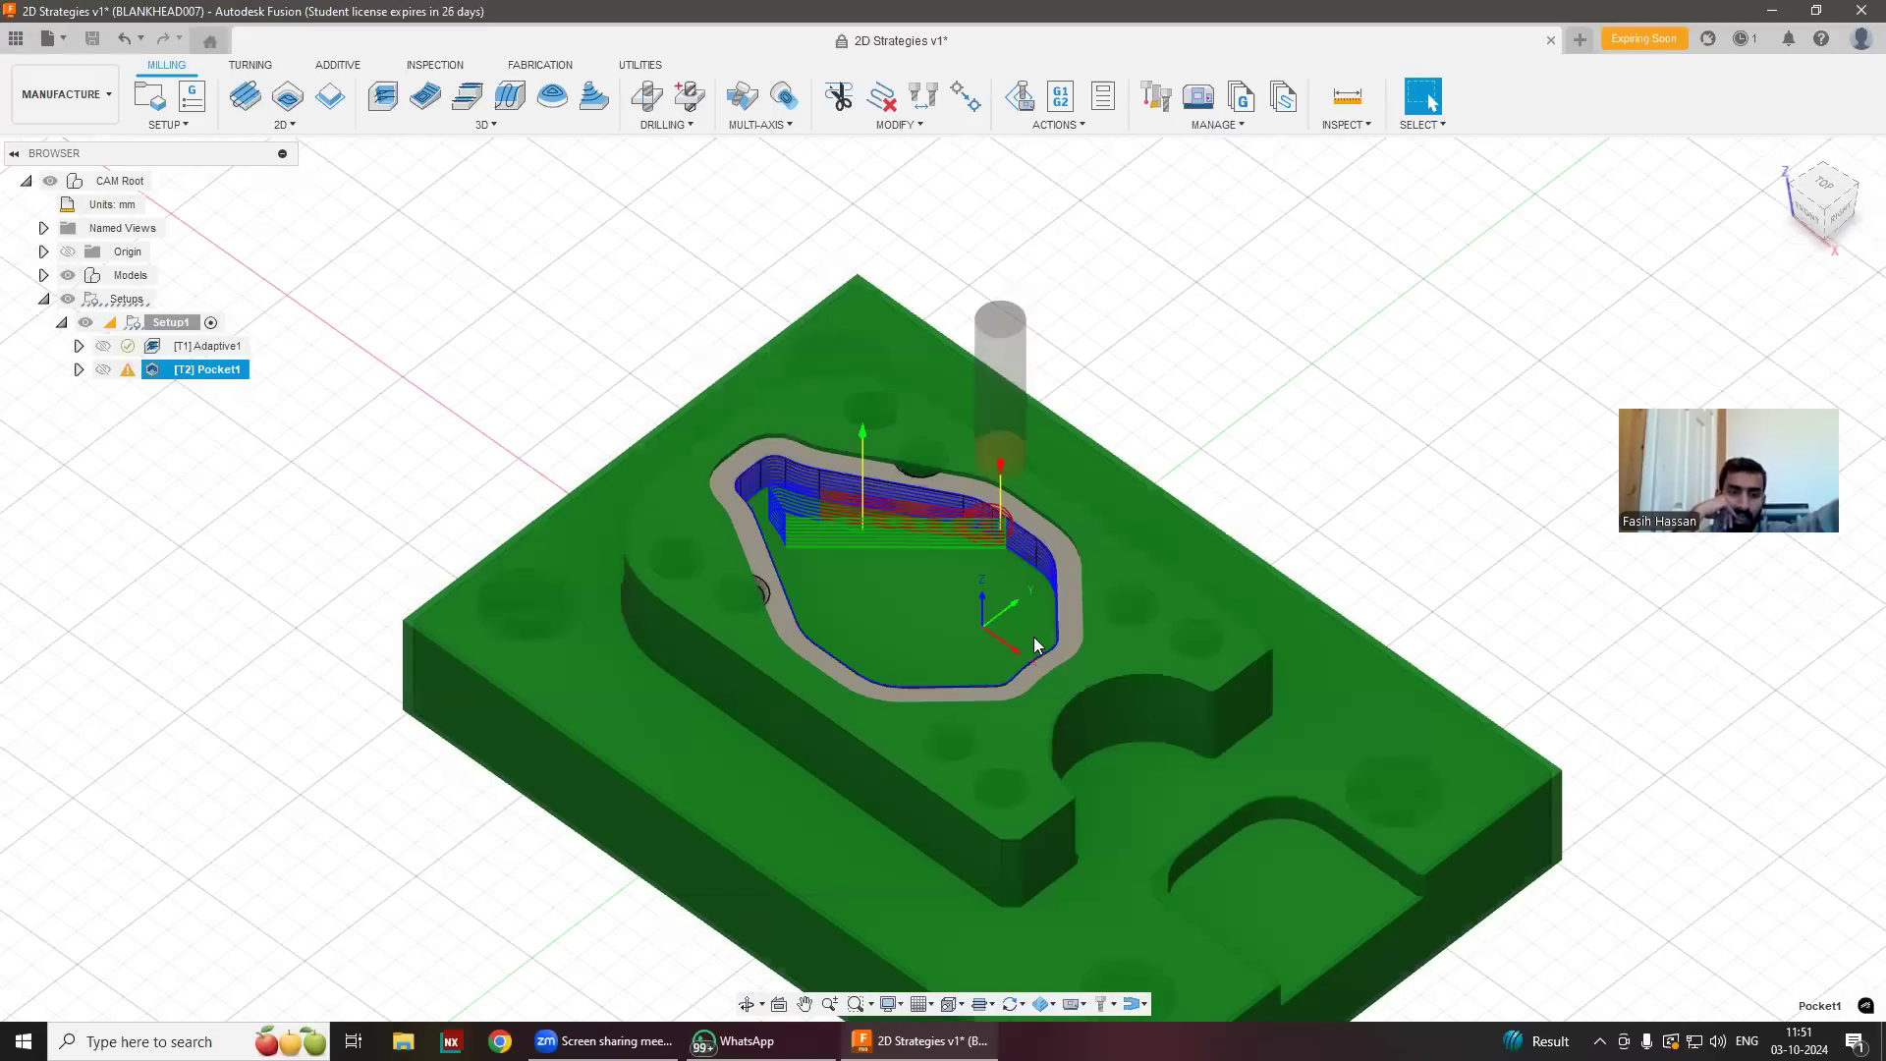
pyautogui.moveTo(346, 455); pyautogui.dragTo(252, 409, button='middle')
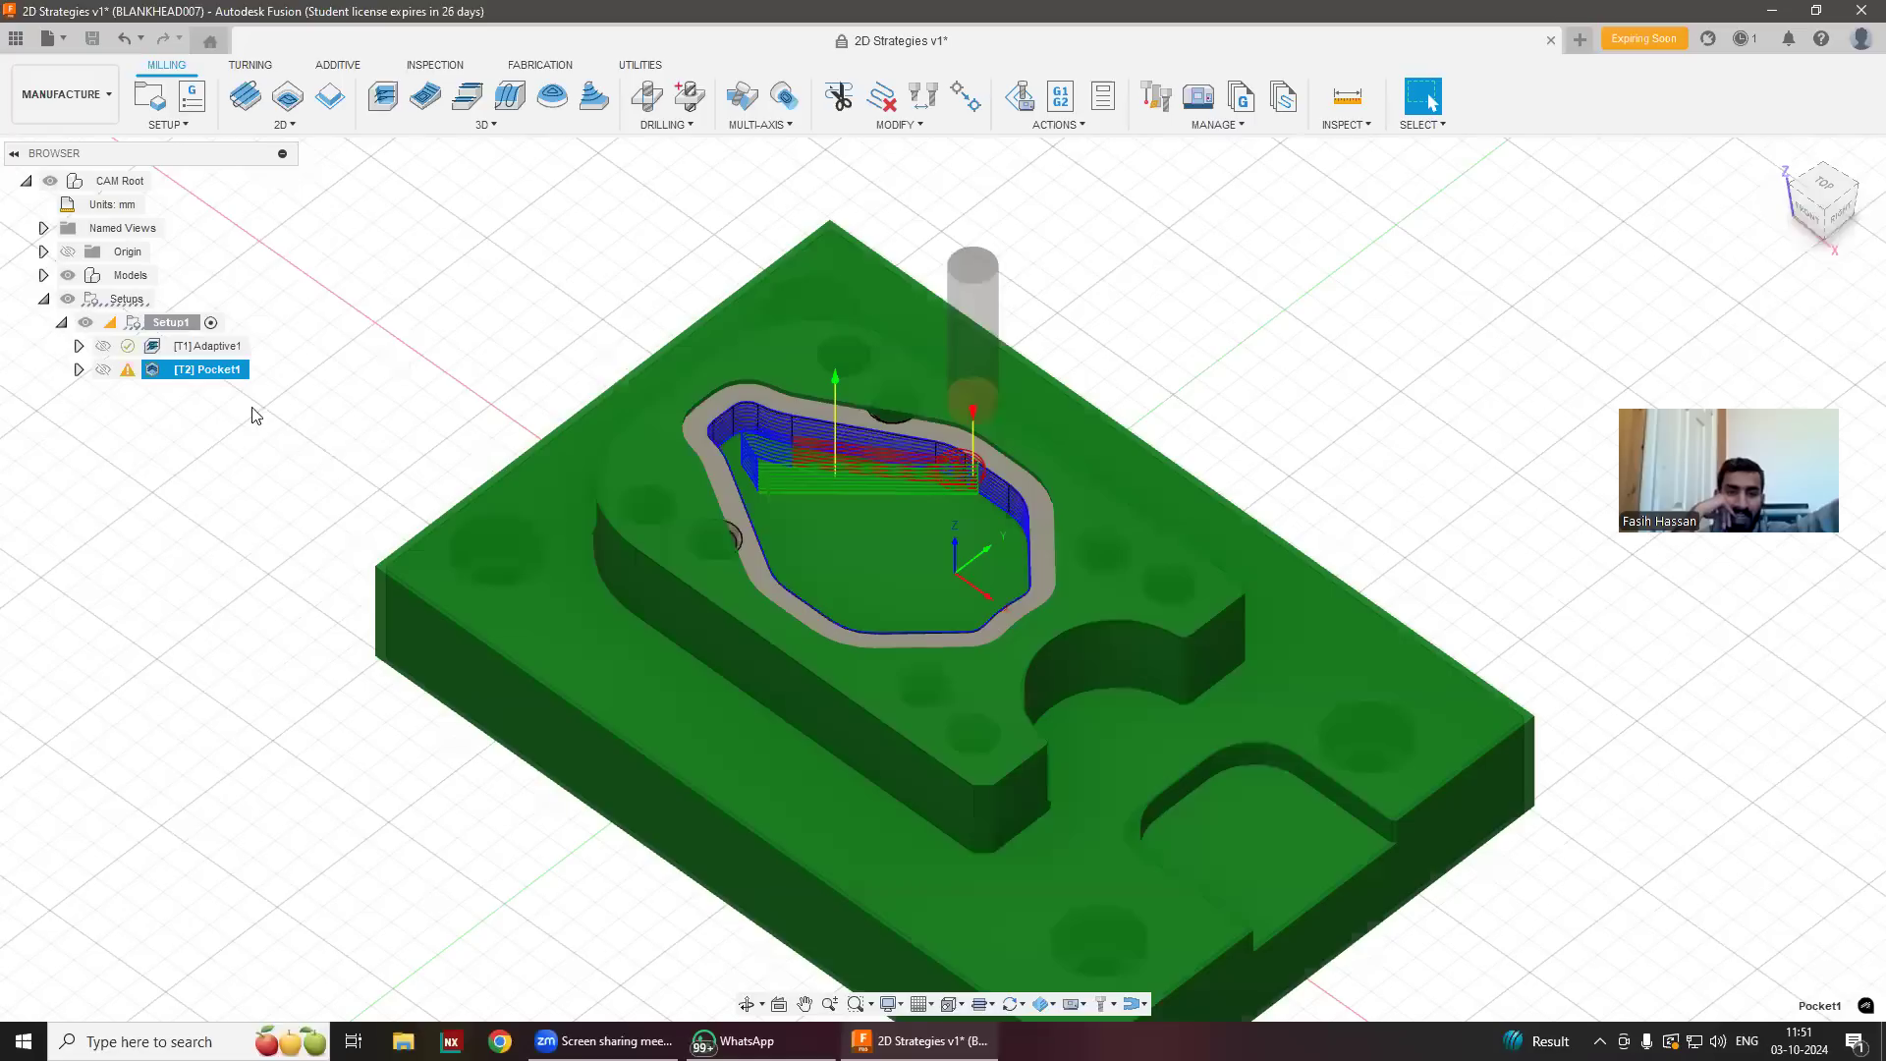
pyautogui.doubleClick(228, 369)
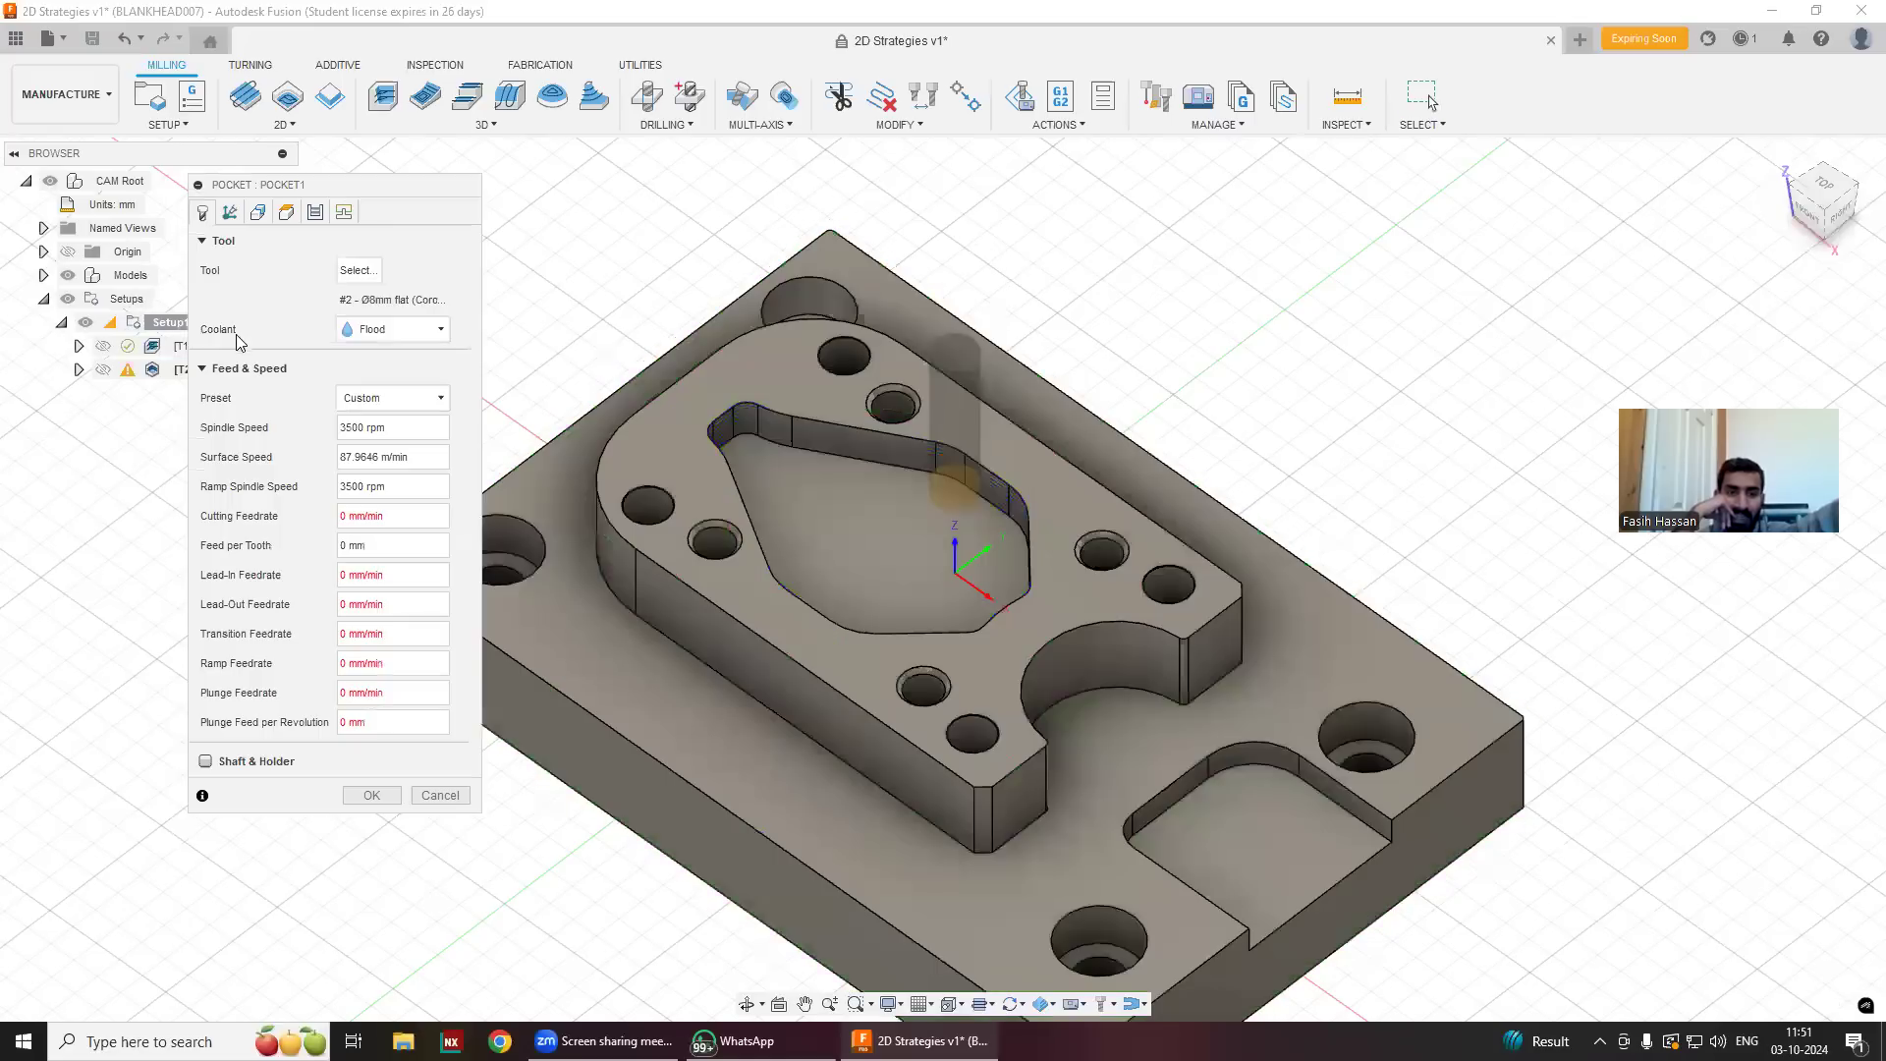
pyautogui.doubleClick(379, 515)
pyautogui.hotkey('ctrl', 'a')
pyautogui.write('100')
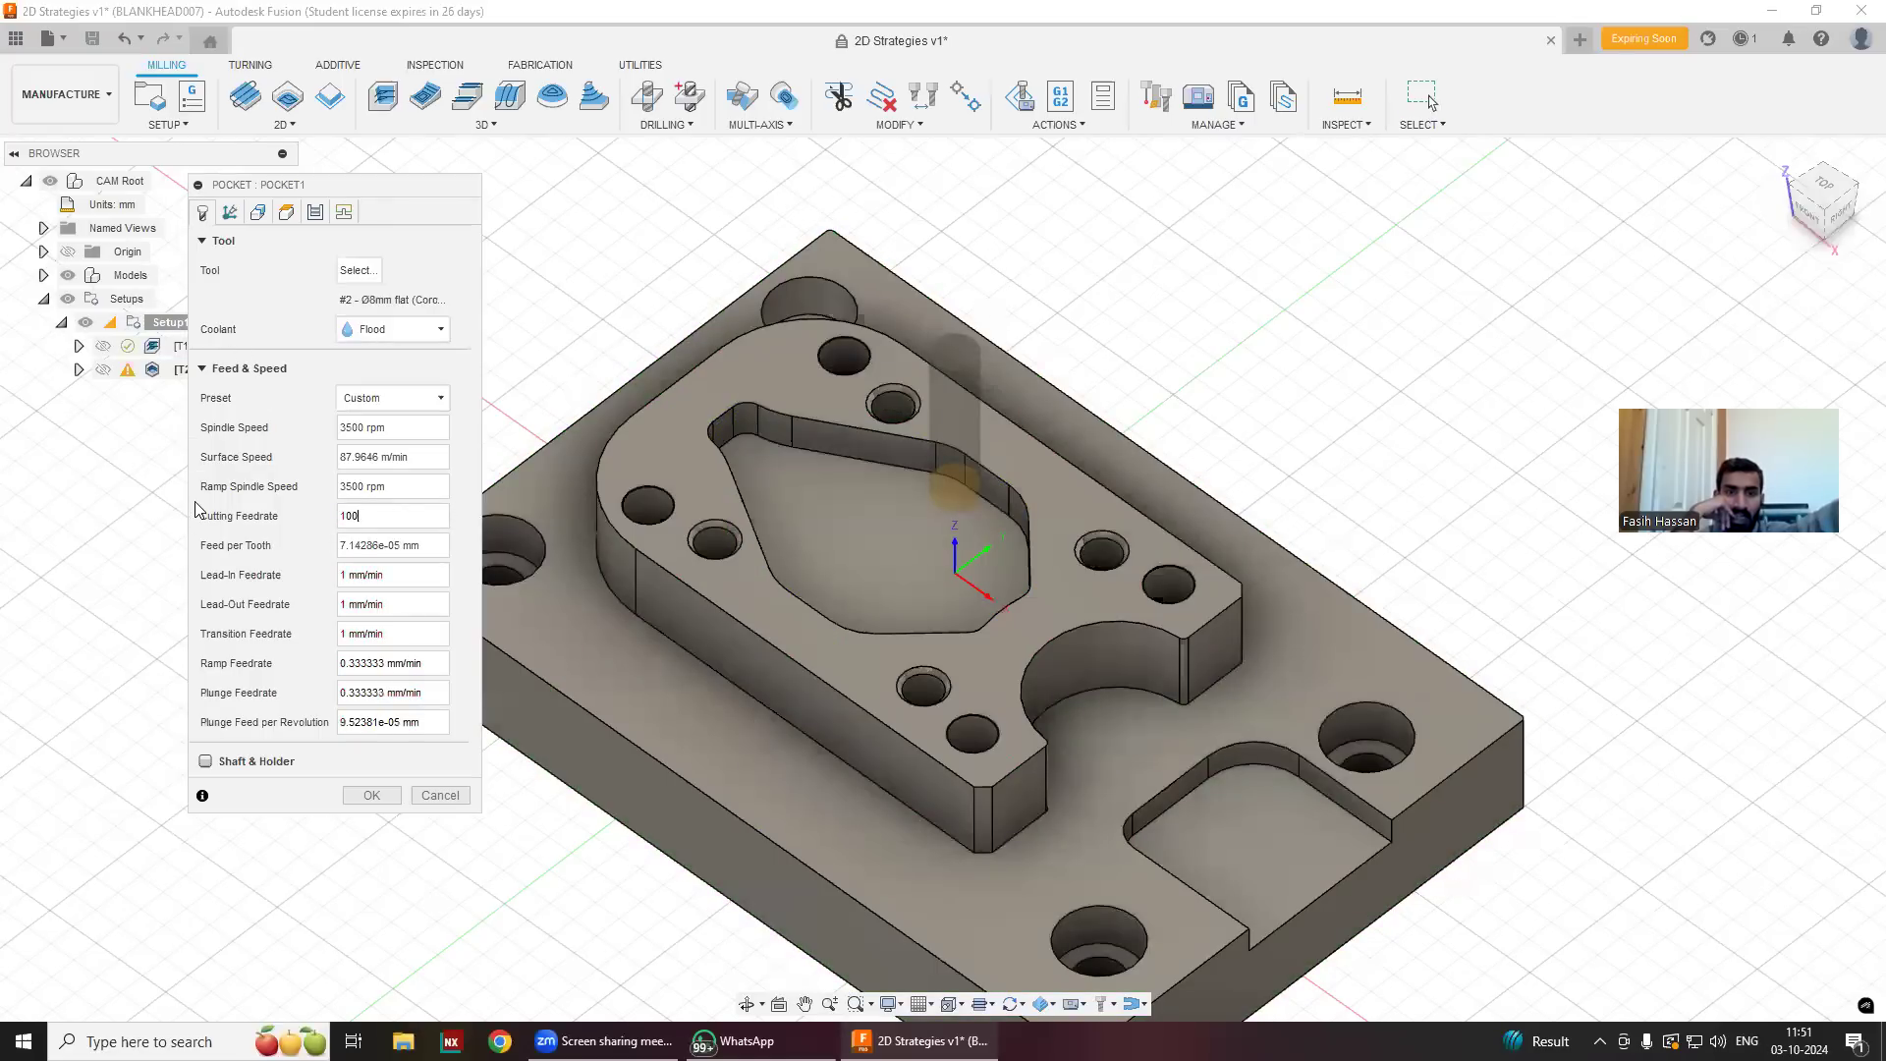
pyautogui.press('Return')
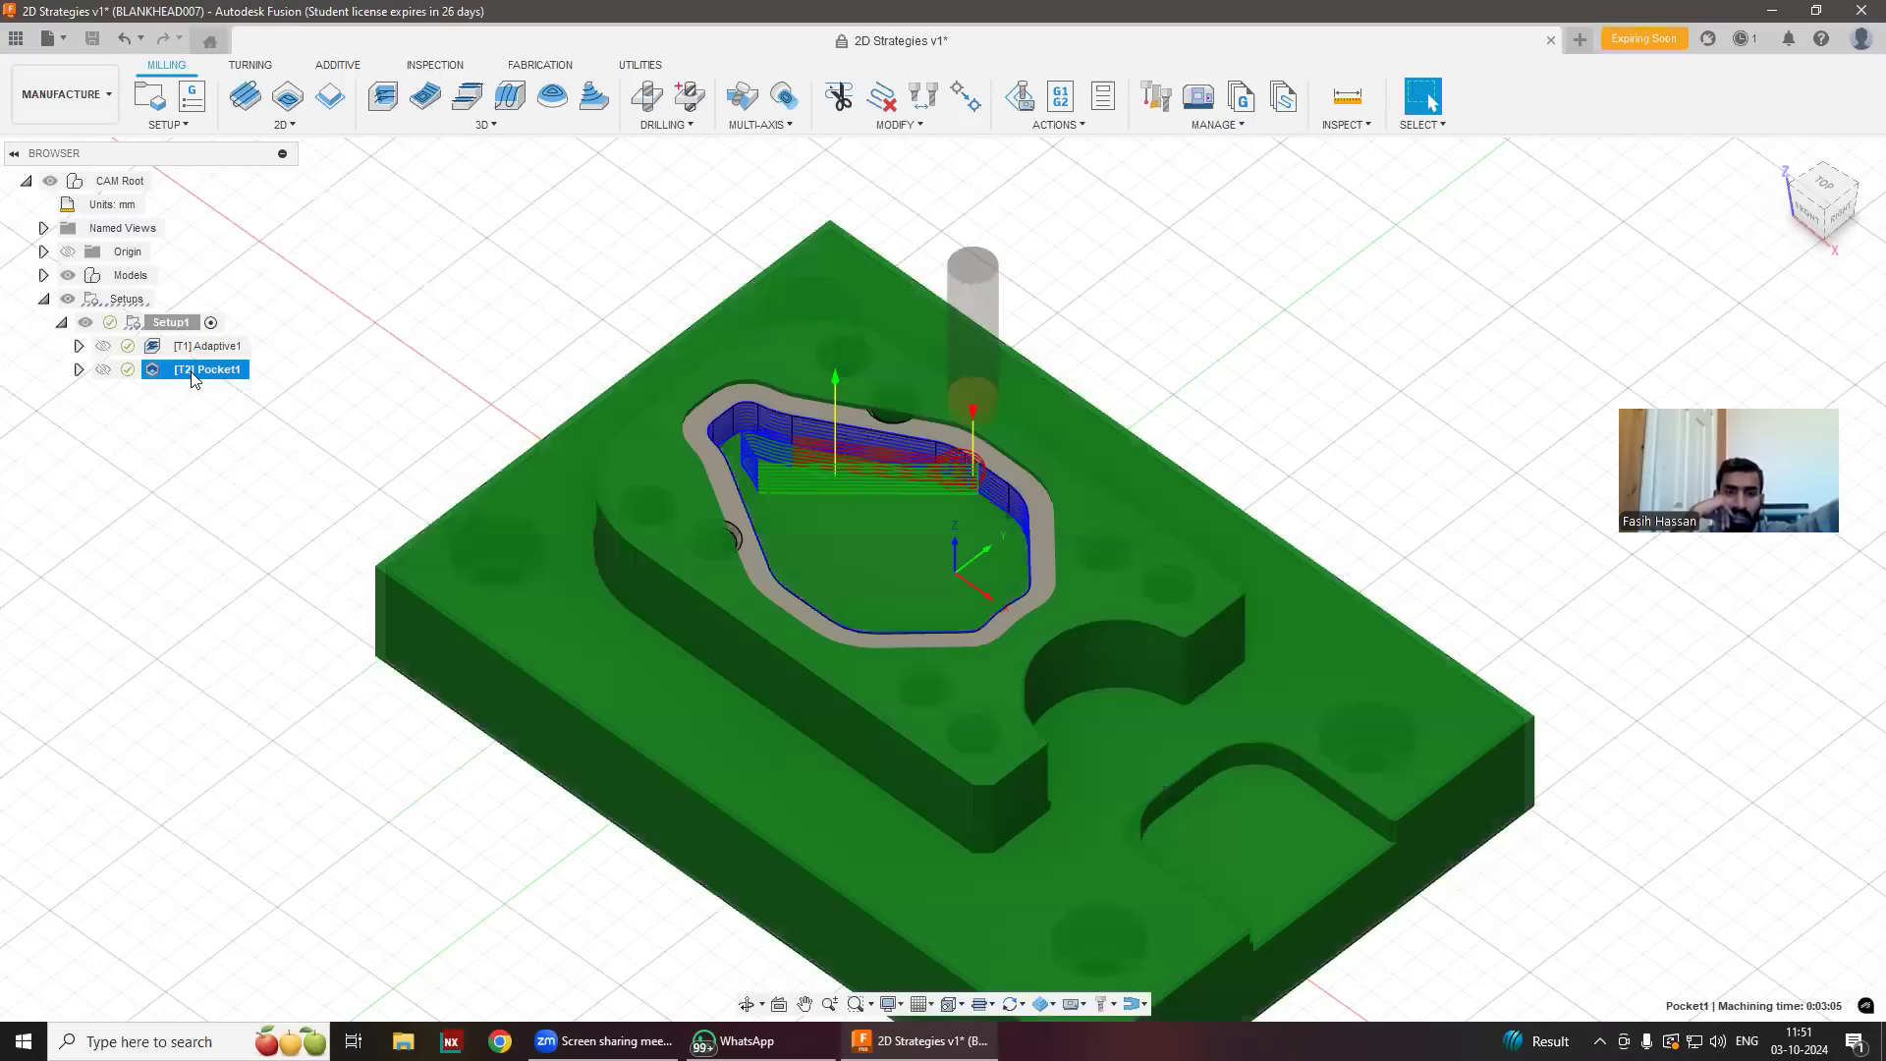
# Reopen the pocket operation and review its heights and geometry settings.
pyautogui.click(192, 370)
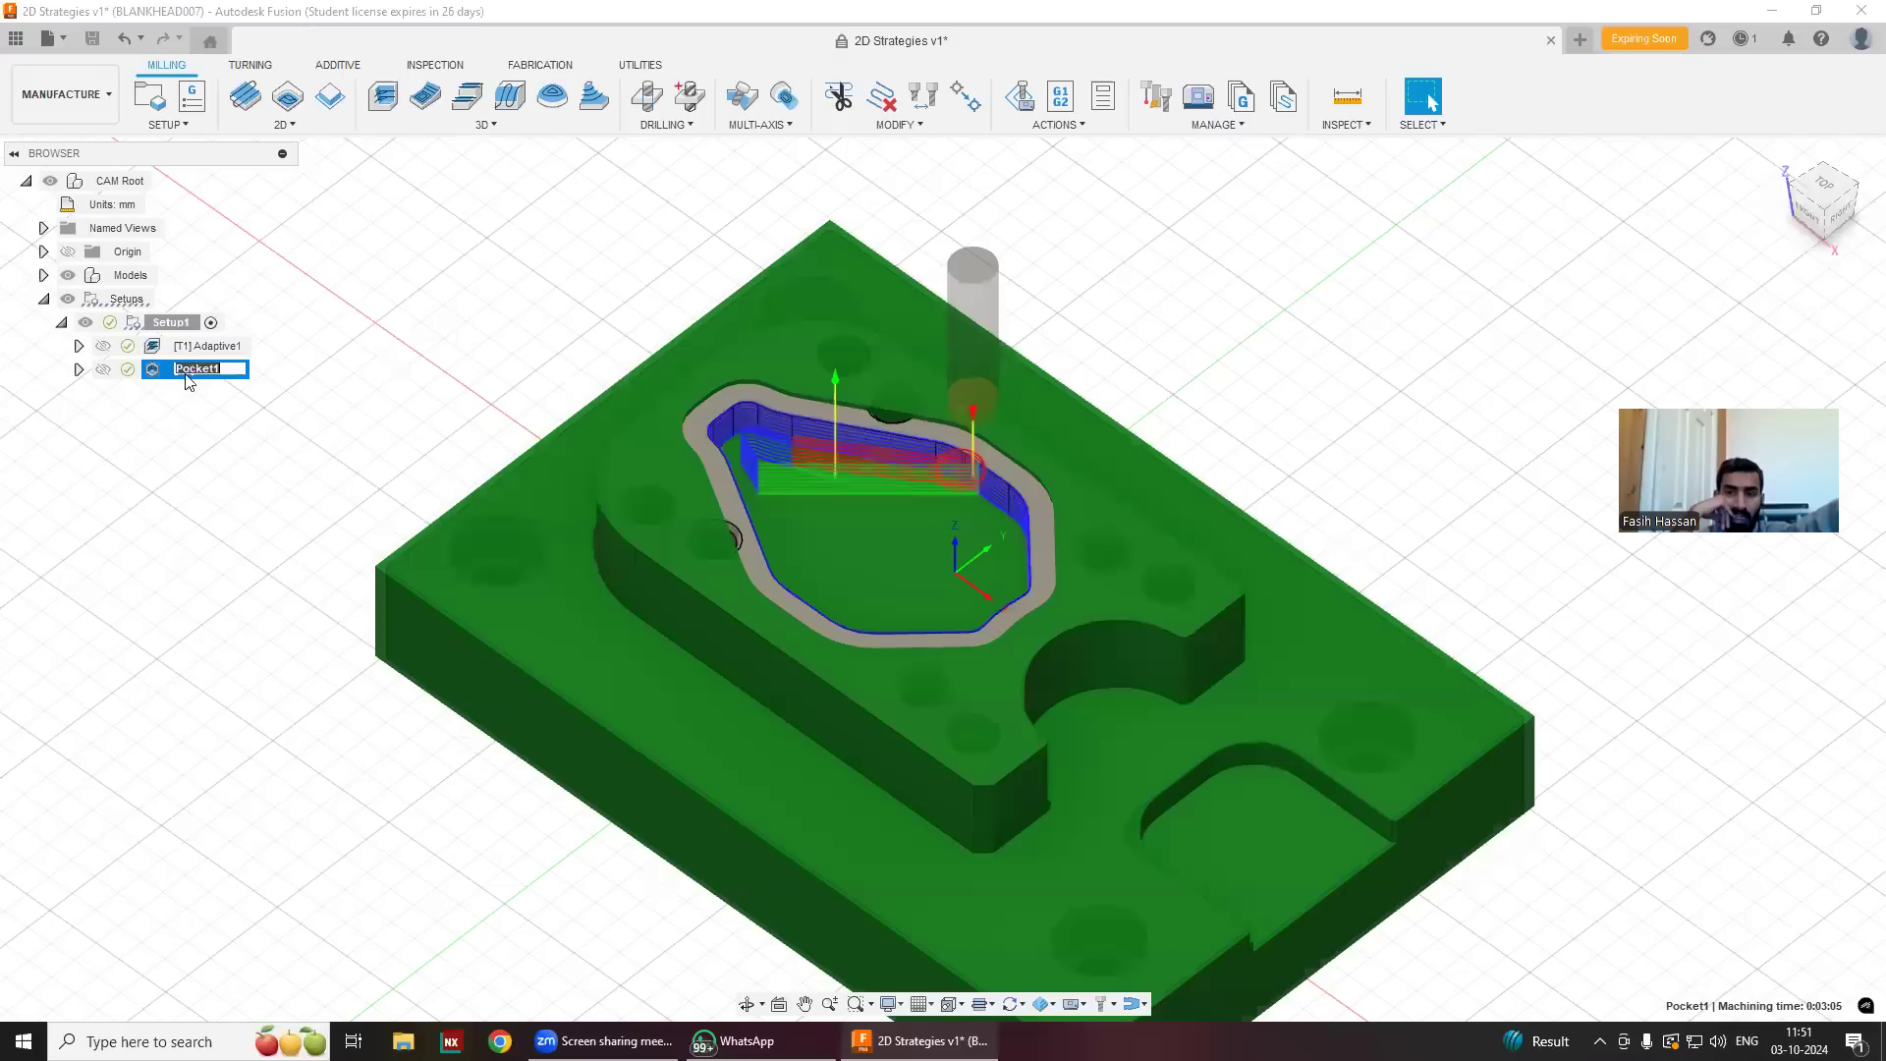
pyautogui.doubleClick(154, 370)
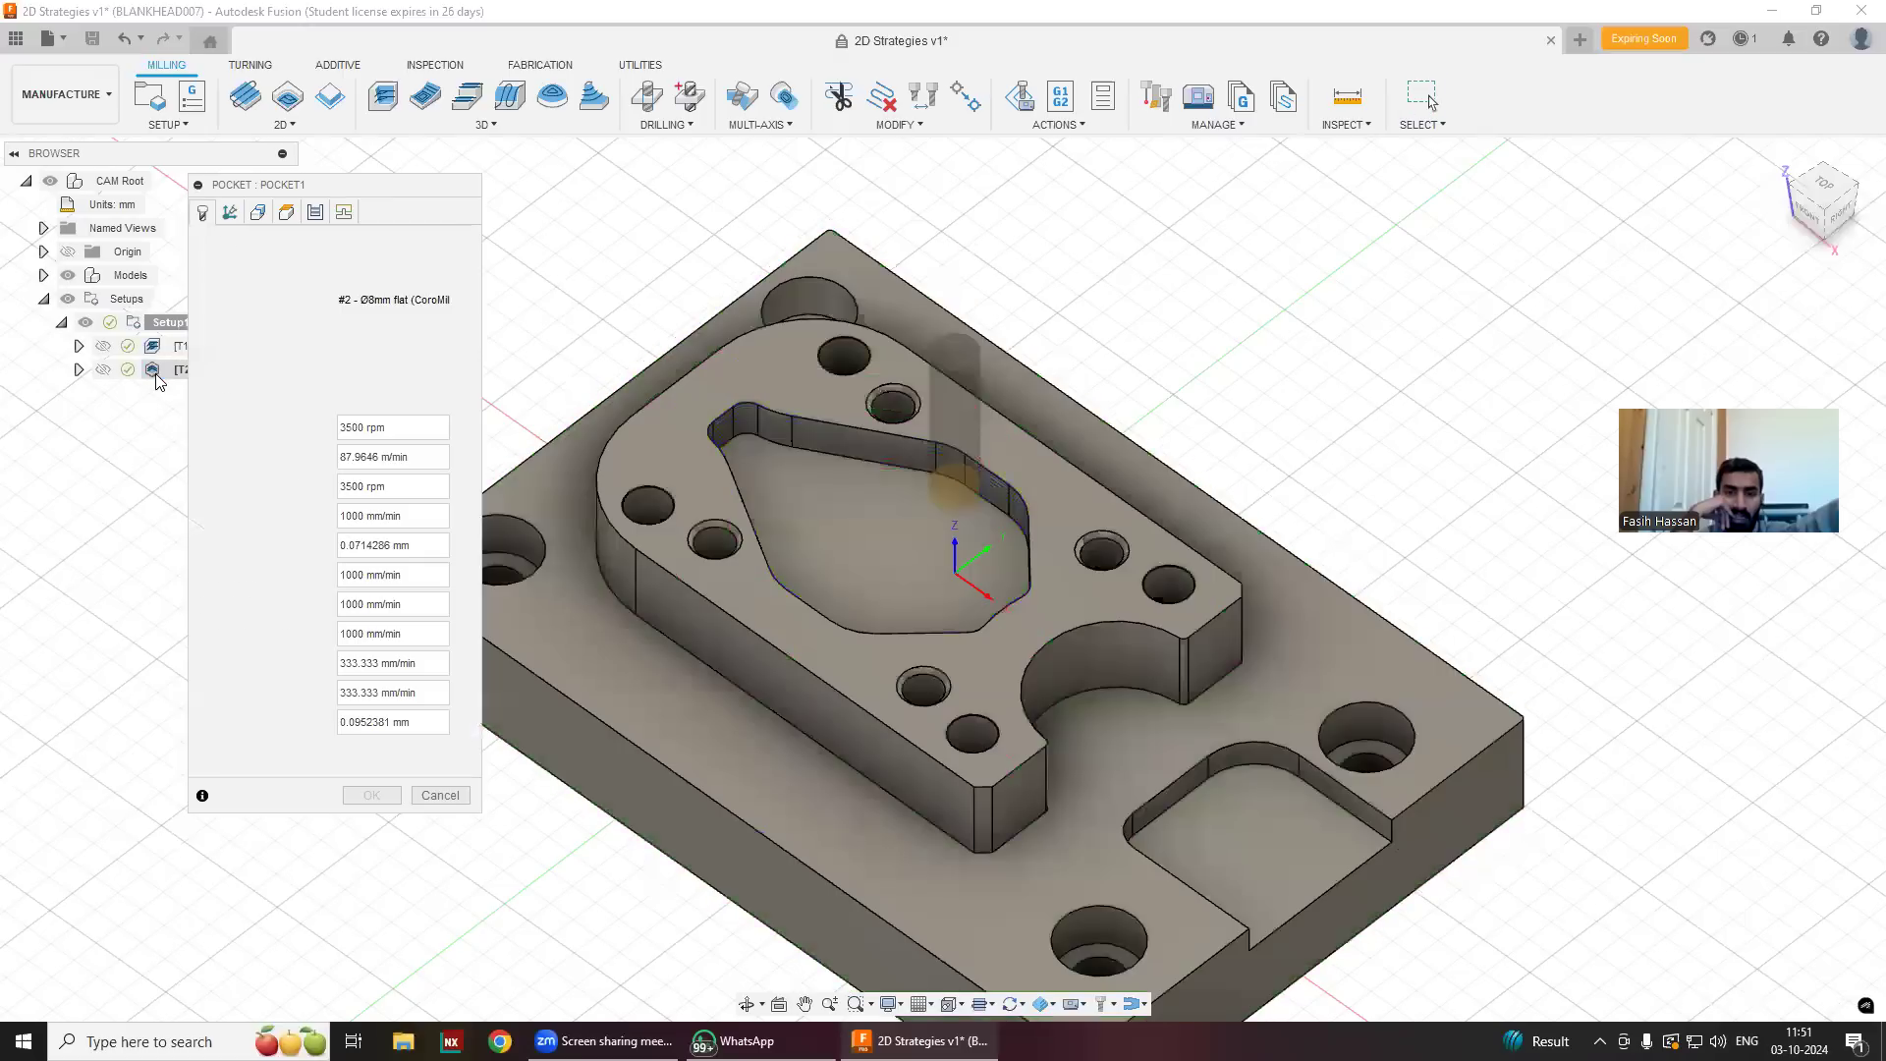
pyautogui.click(284, 214)
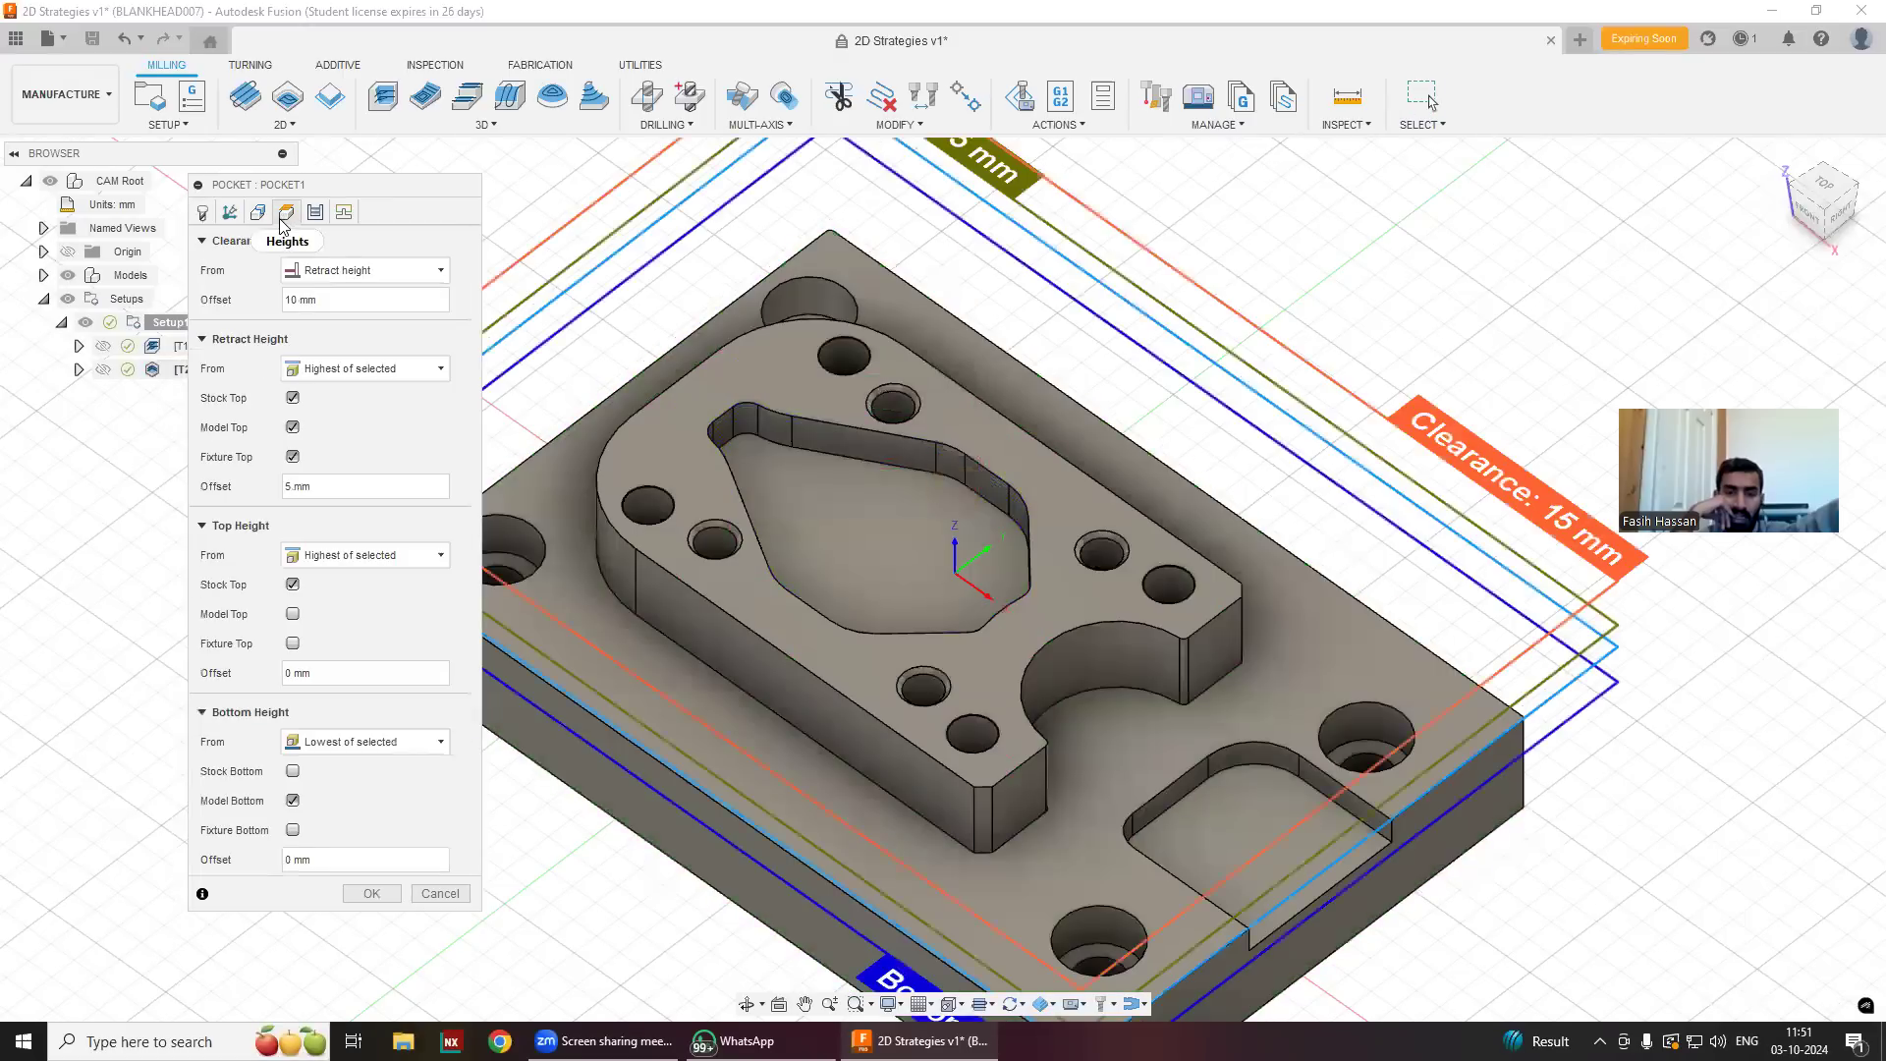
pyautogui.click(258, 214)
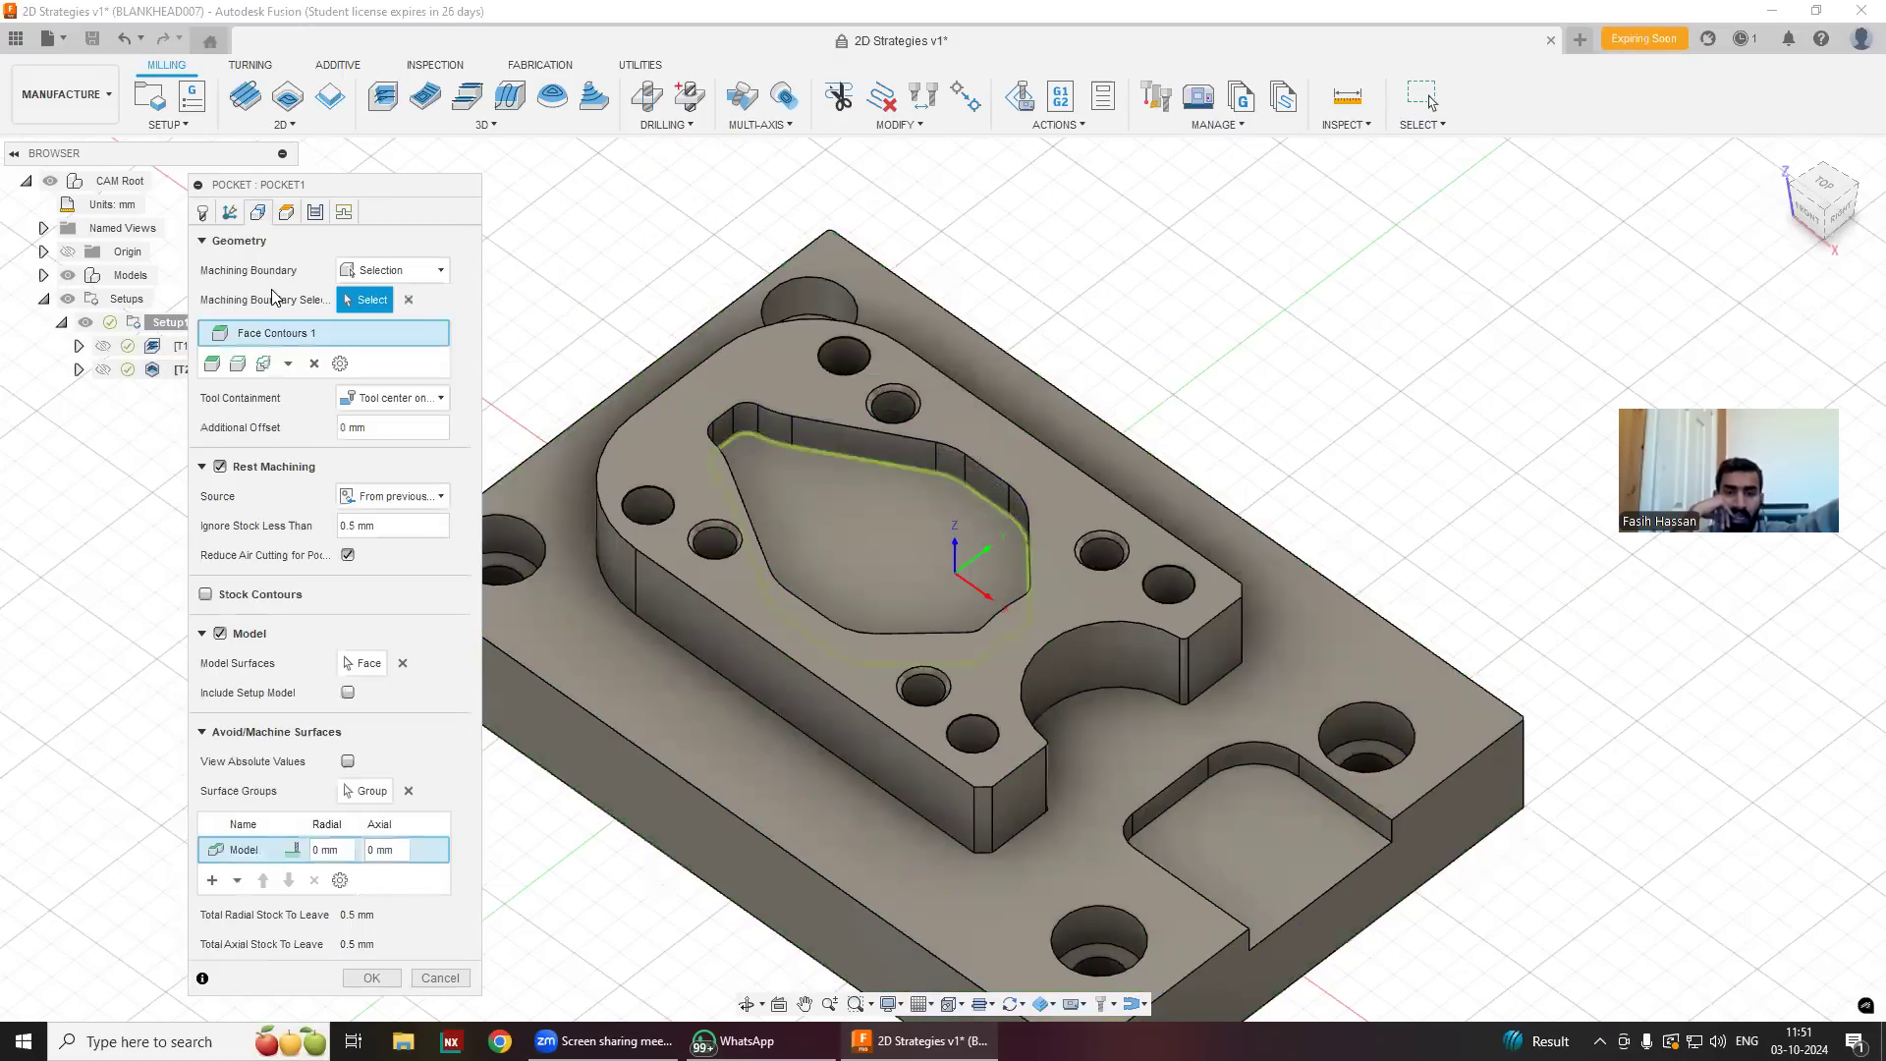
# Try adding the central pocket's floor face as a second boundary contour, remove the duplicate and check the other geometry selection types.
pyautogui.click(398, 273)
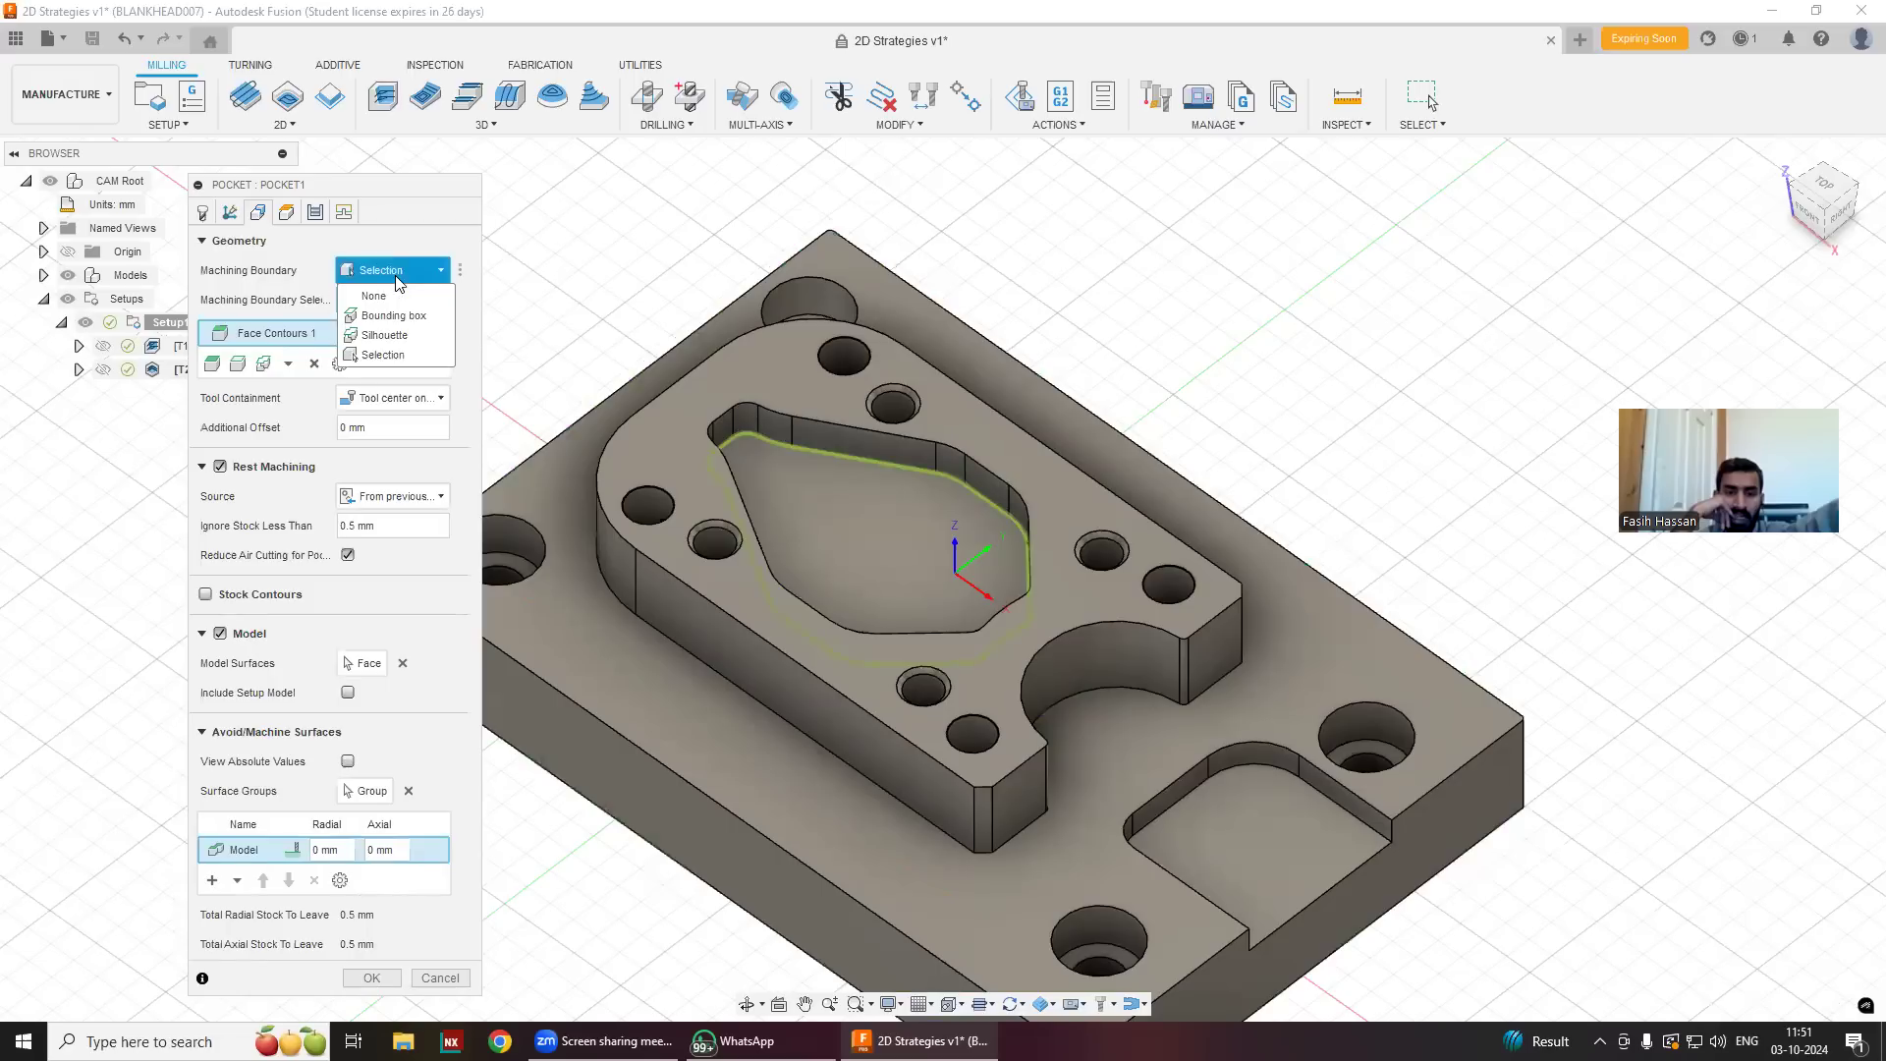
pyautogui.click(386, 355)
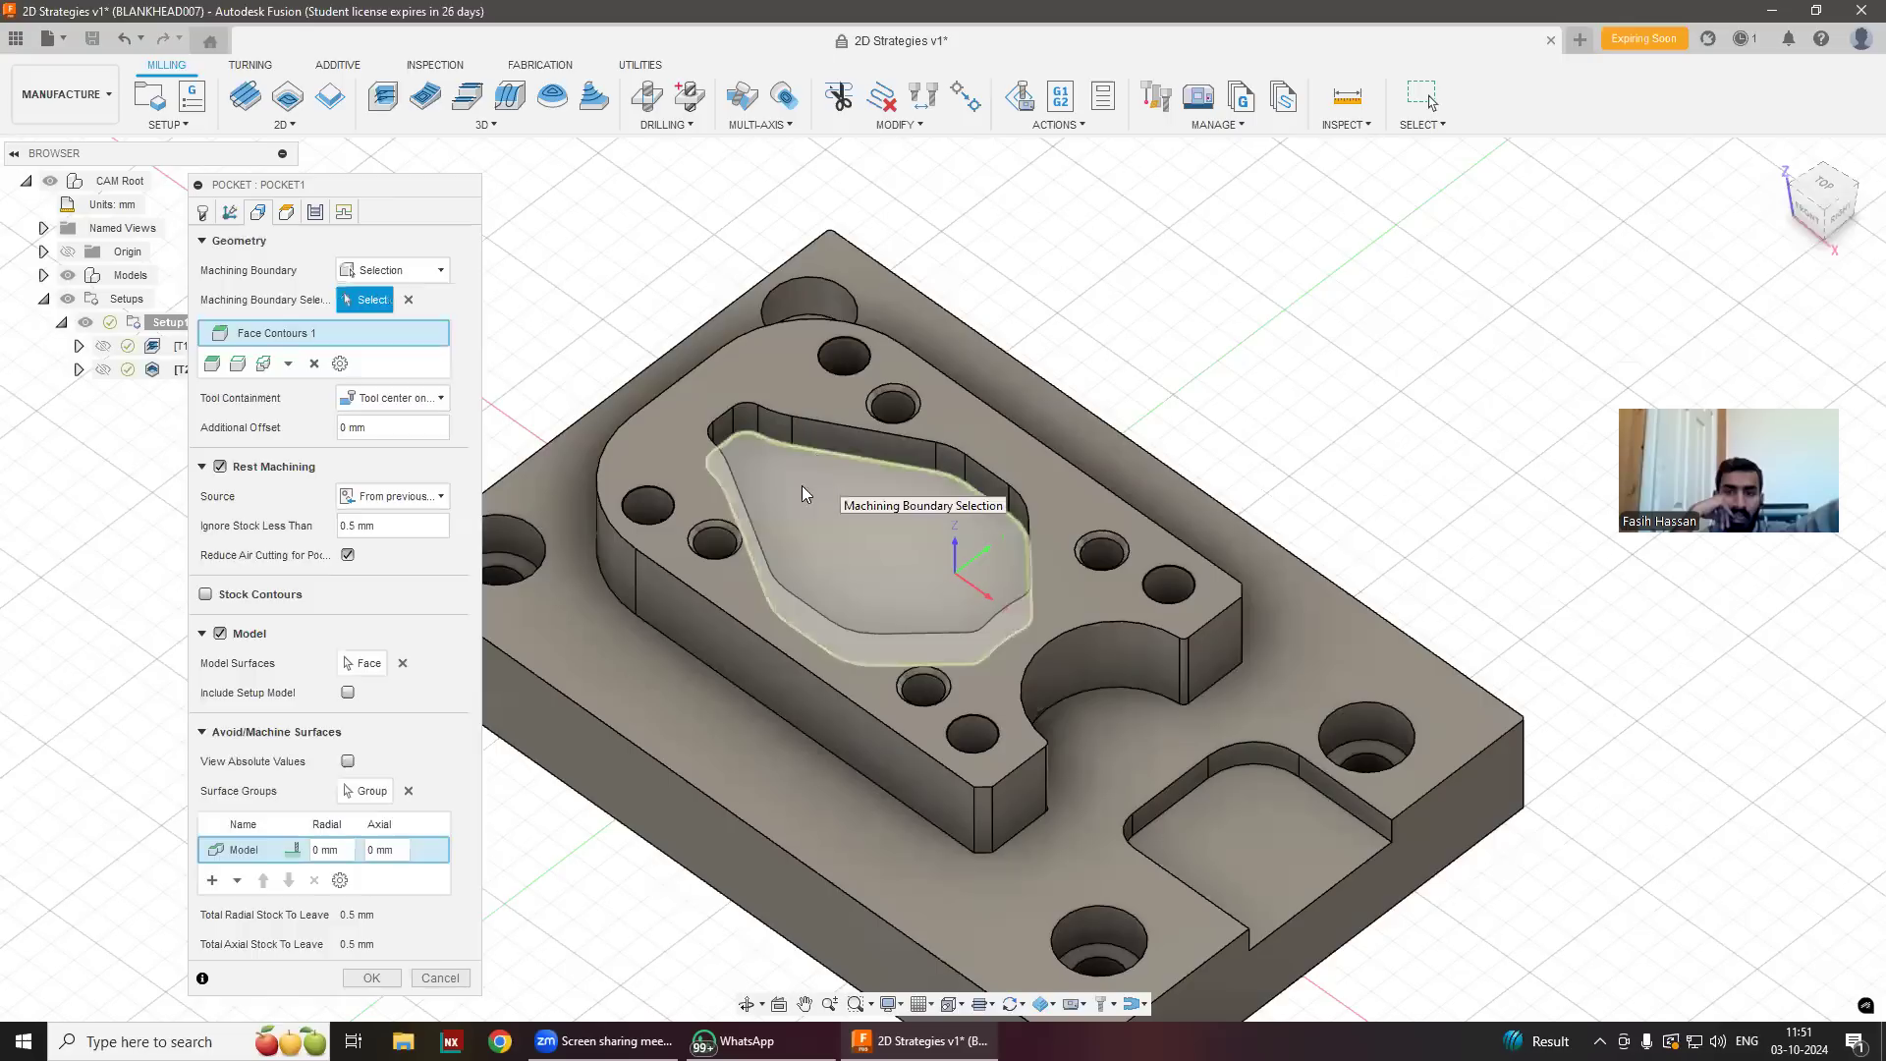
pyautogui.click(802, 485)
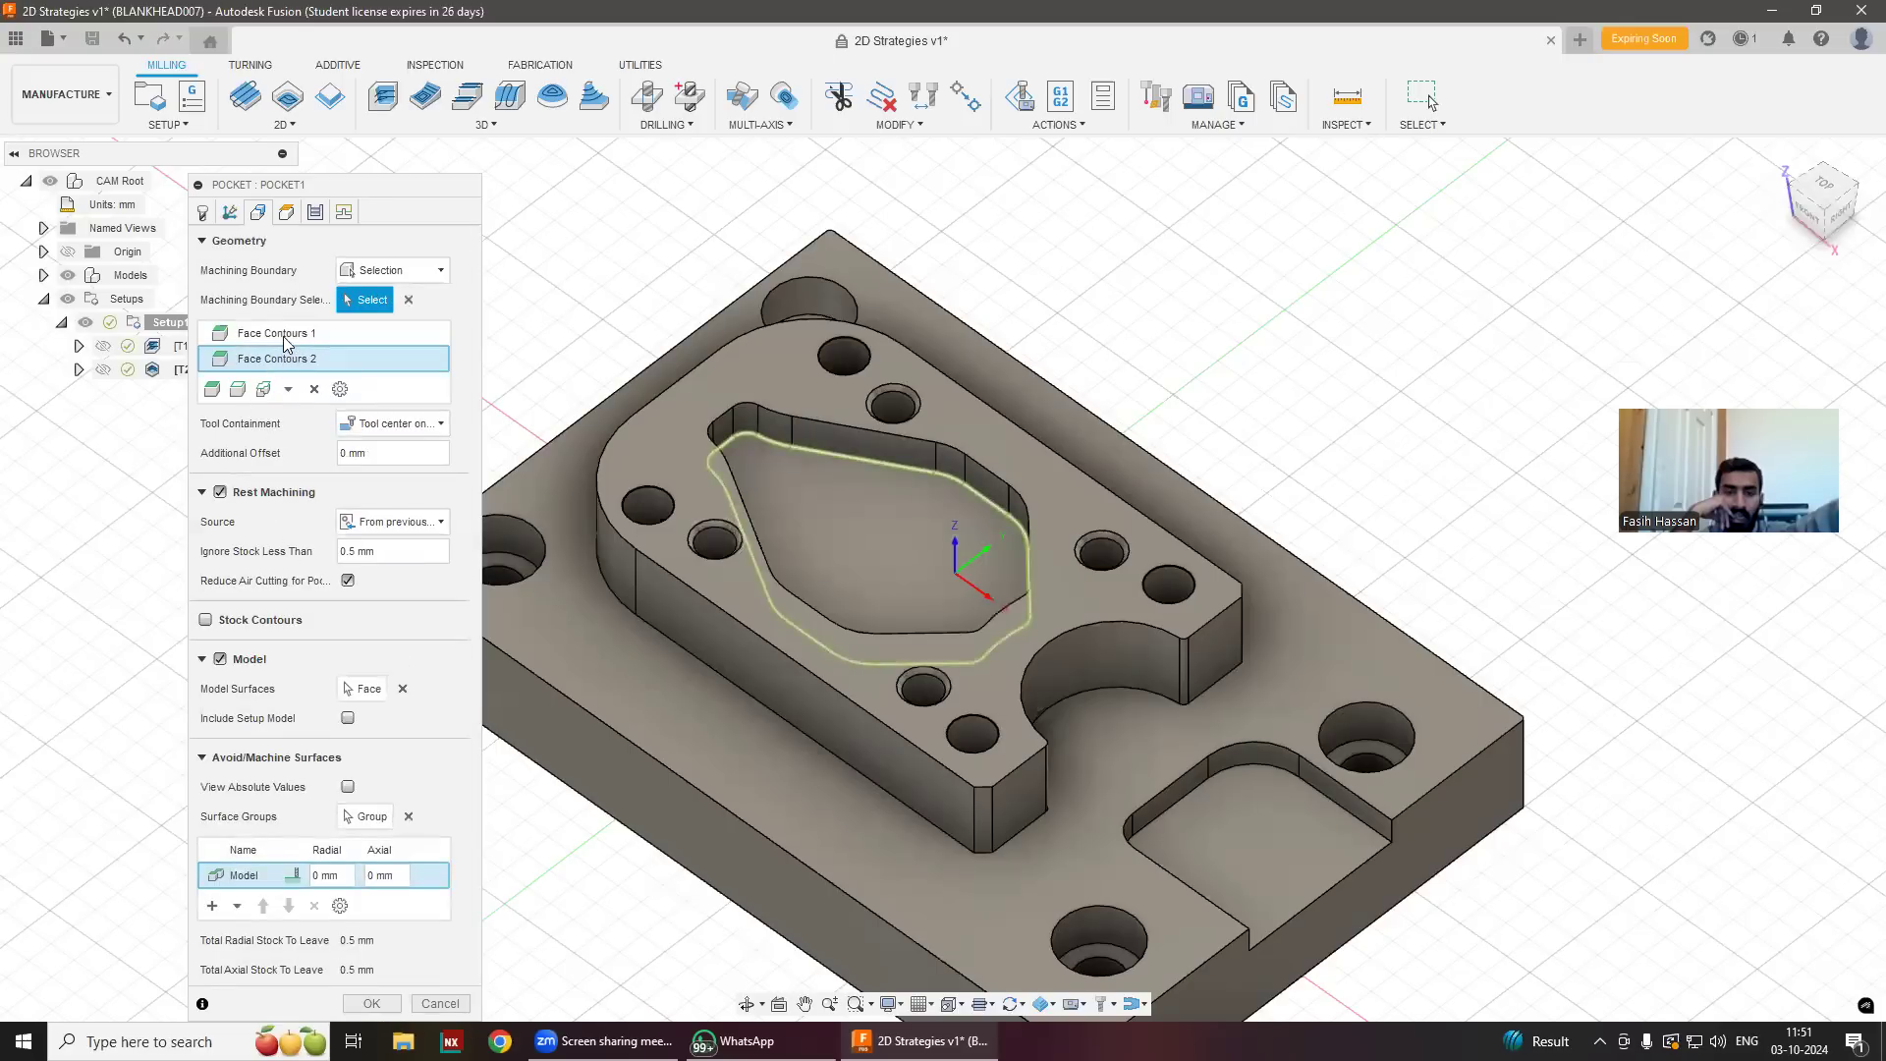
pyautogui.click(313, 389)
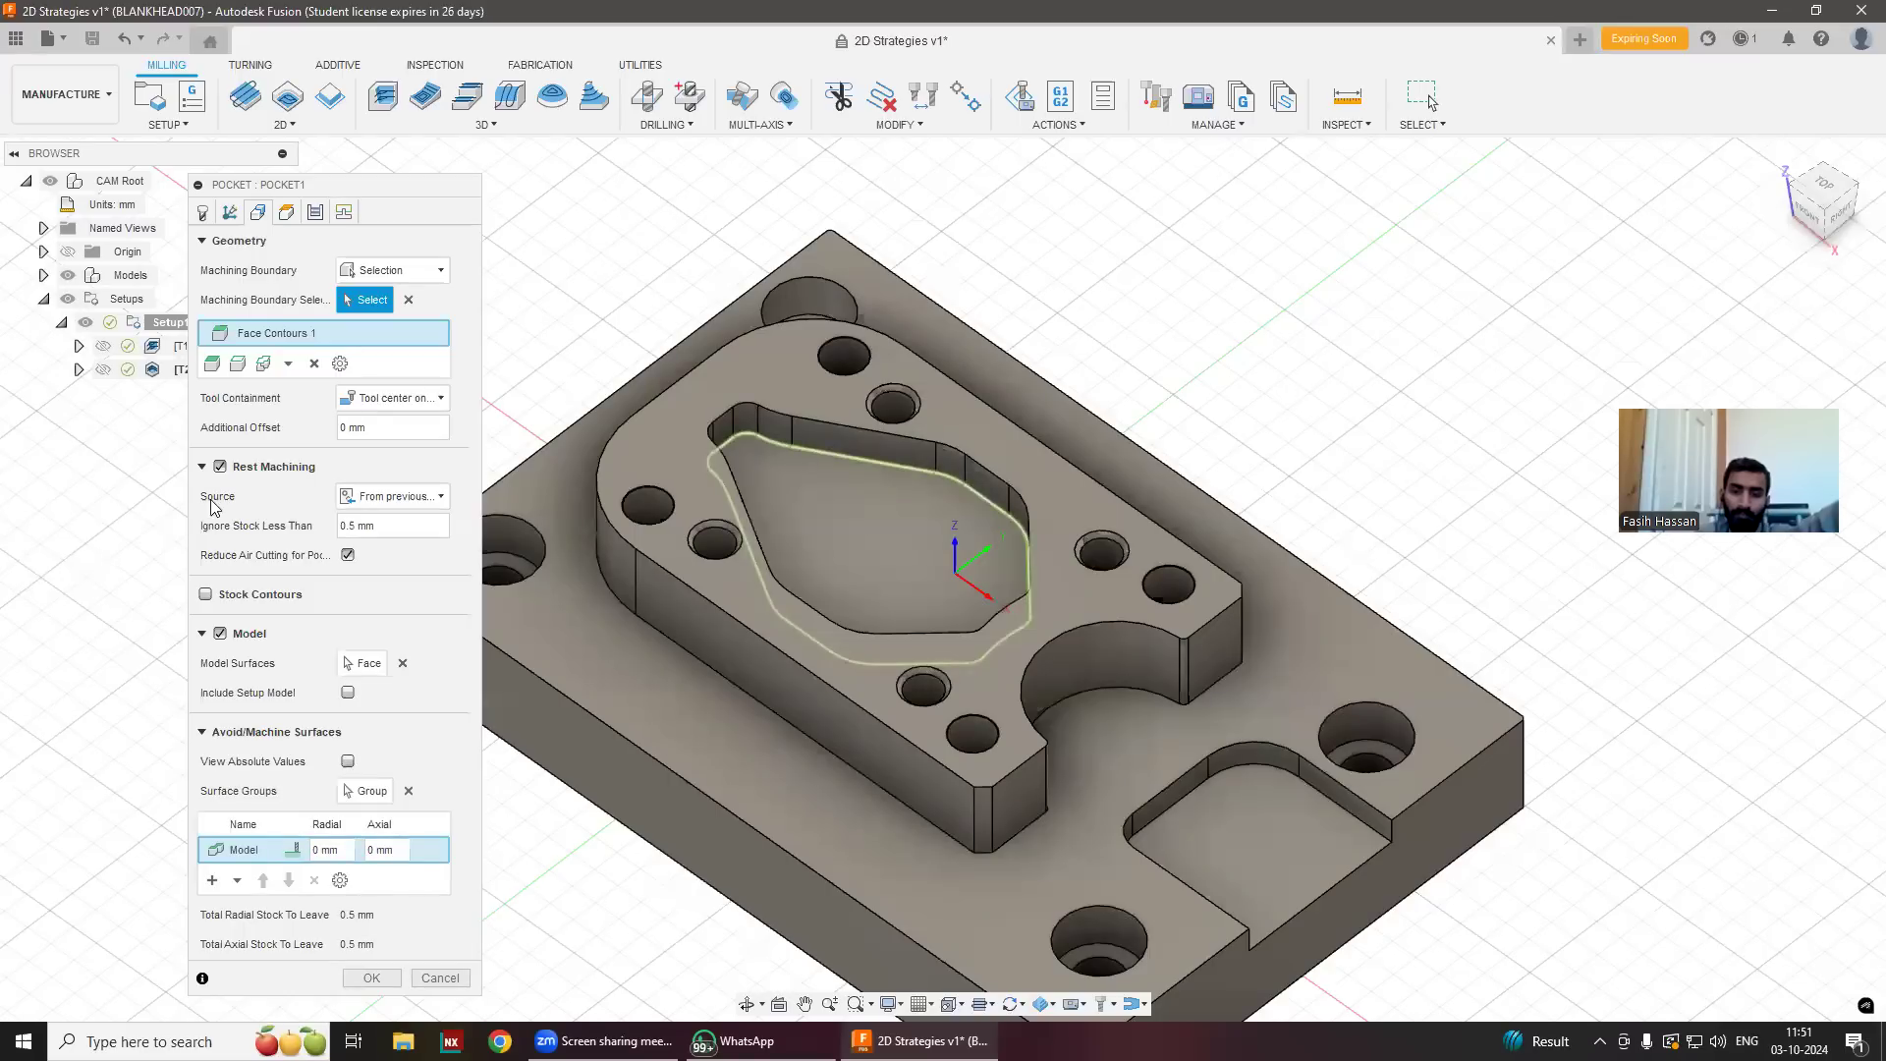
pyautogui.click(288, 363)
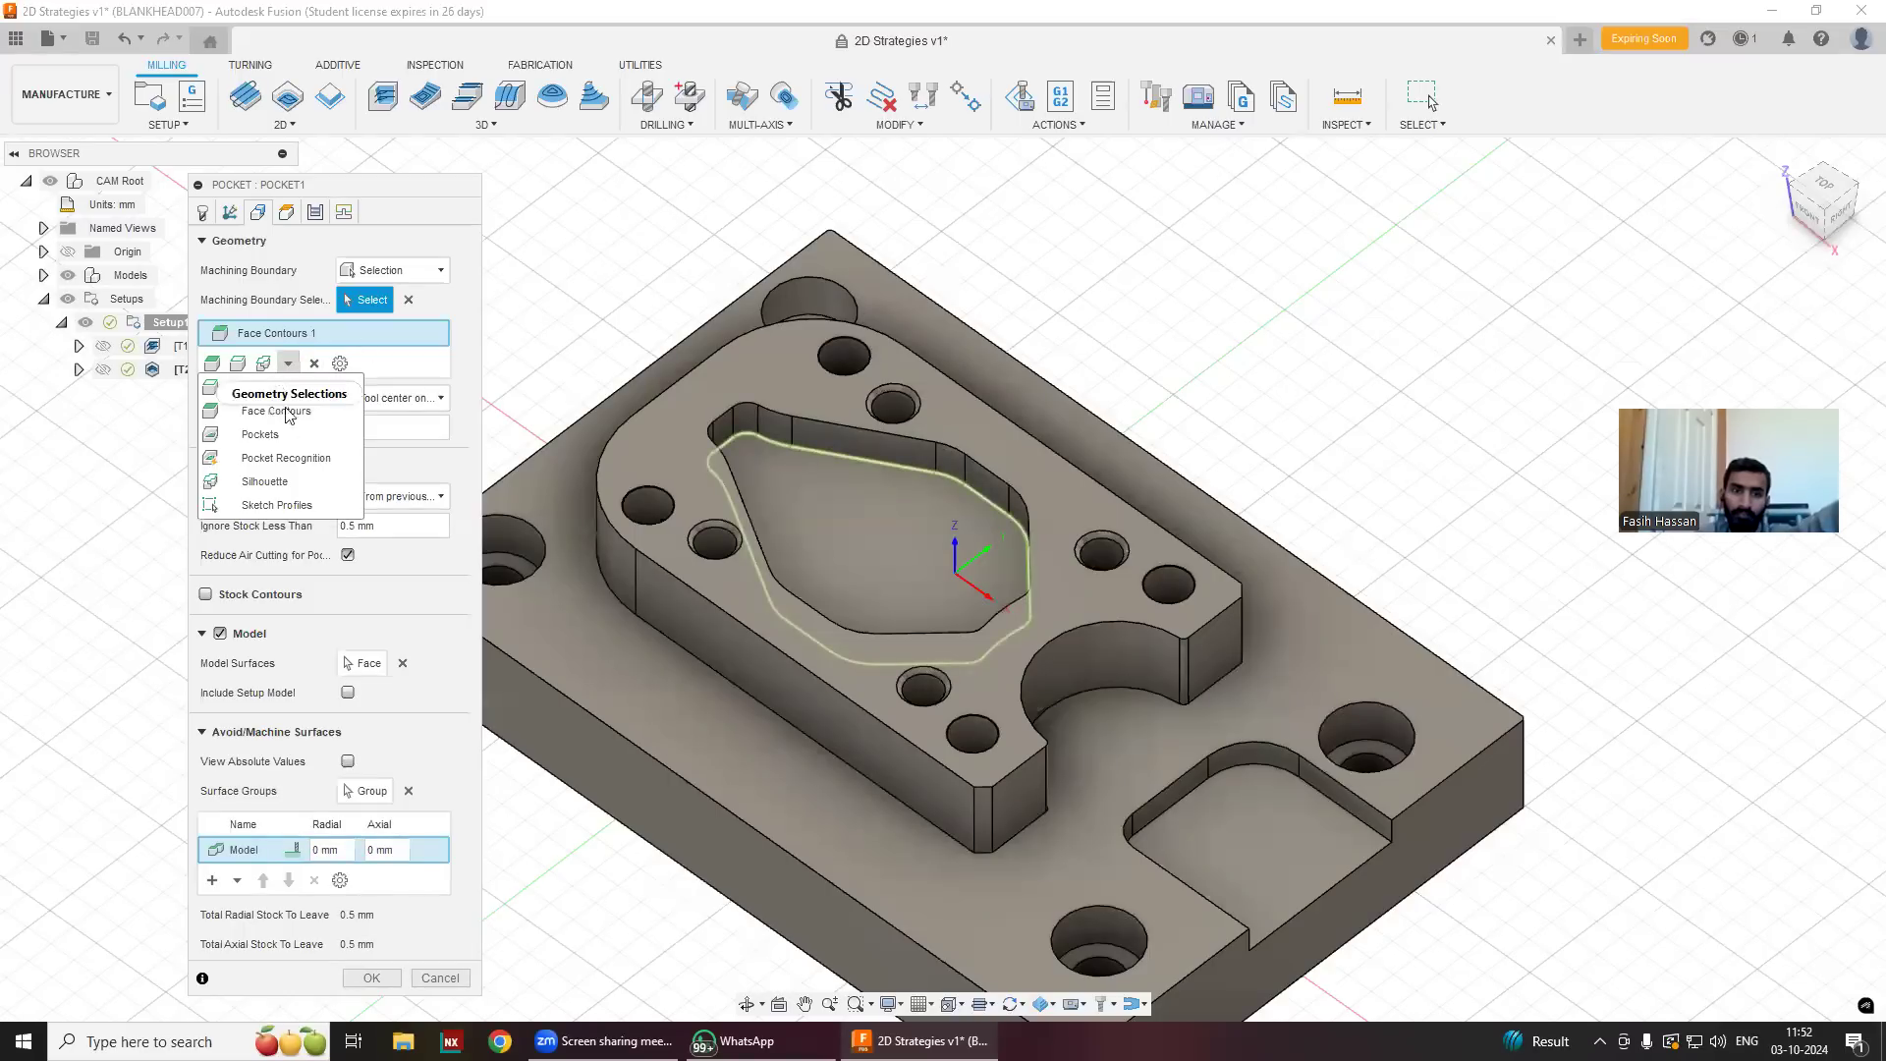
pyautogui.click(407, 564)
# Set the tool containment to Tool inside boundary, keep the rest machining settings and regenerate the pocket toolpath.
pyautogui.click(429, 398)
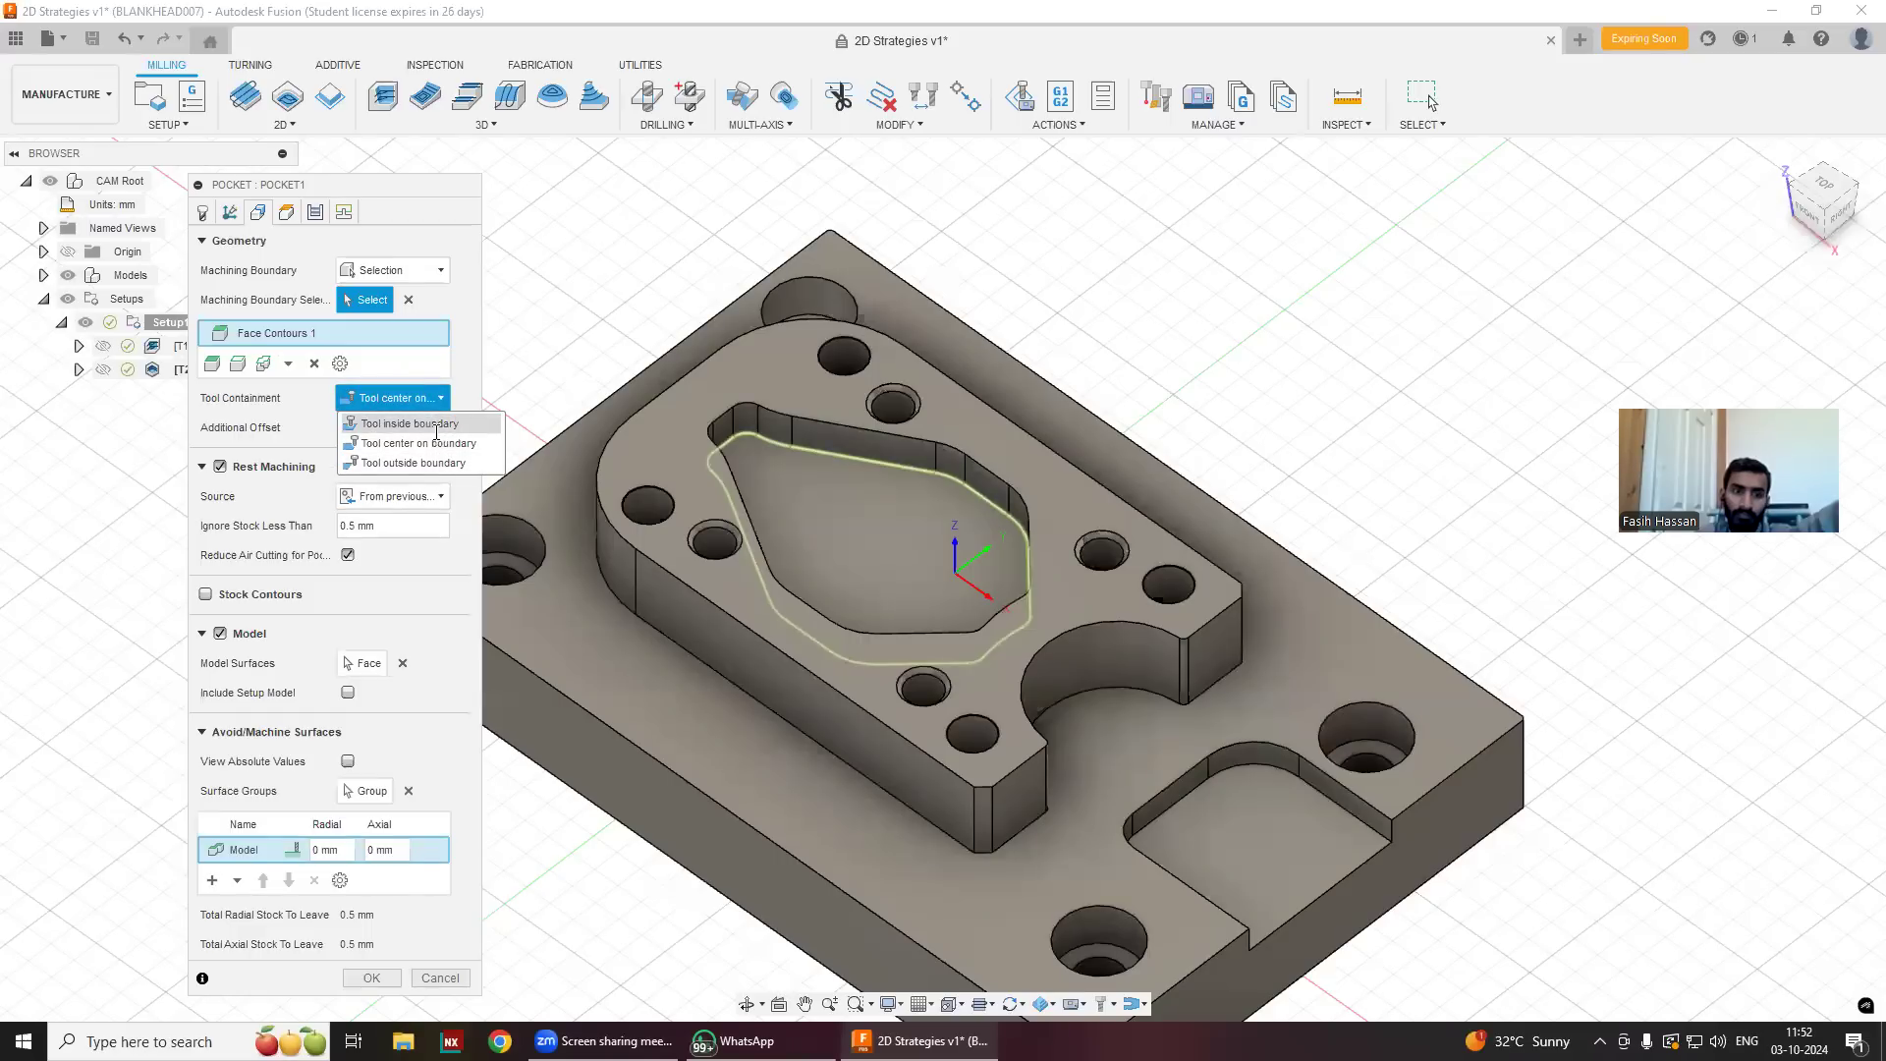
pyautogui.click(385, 424)
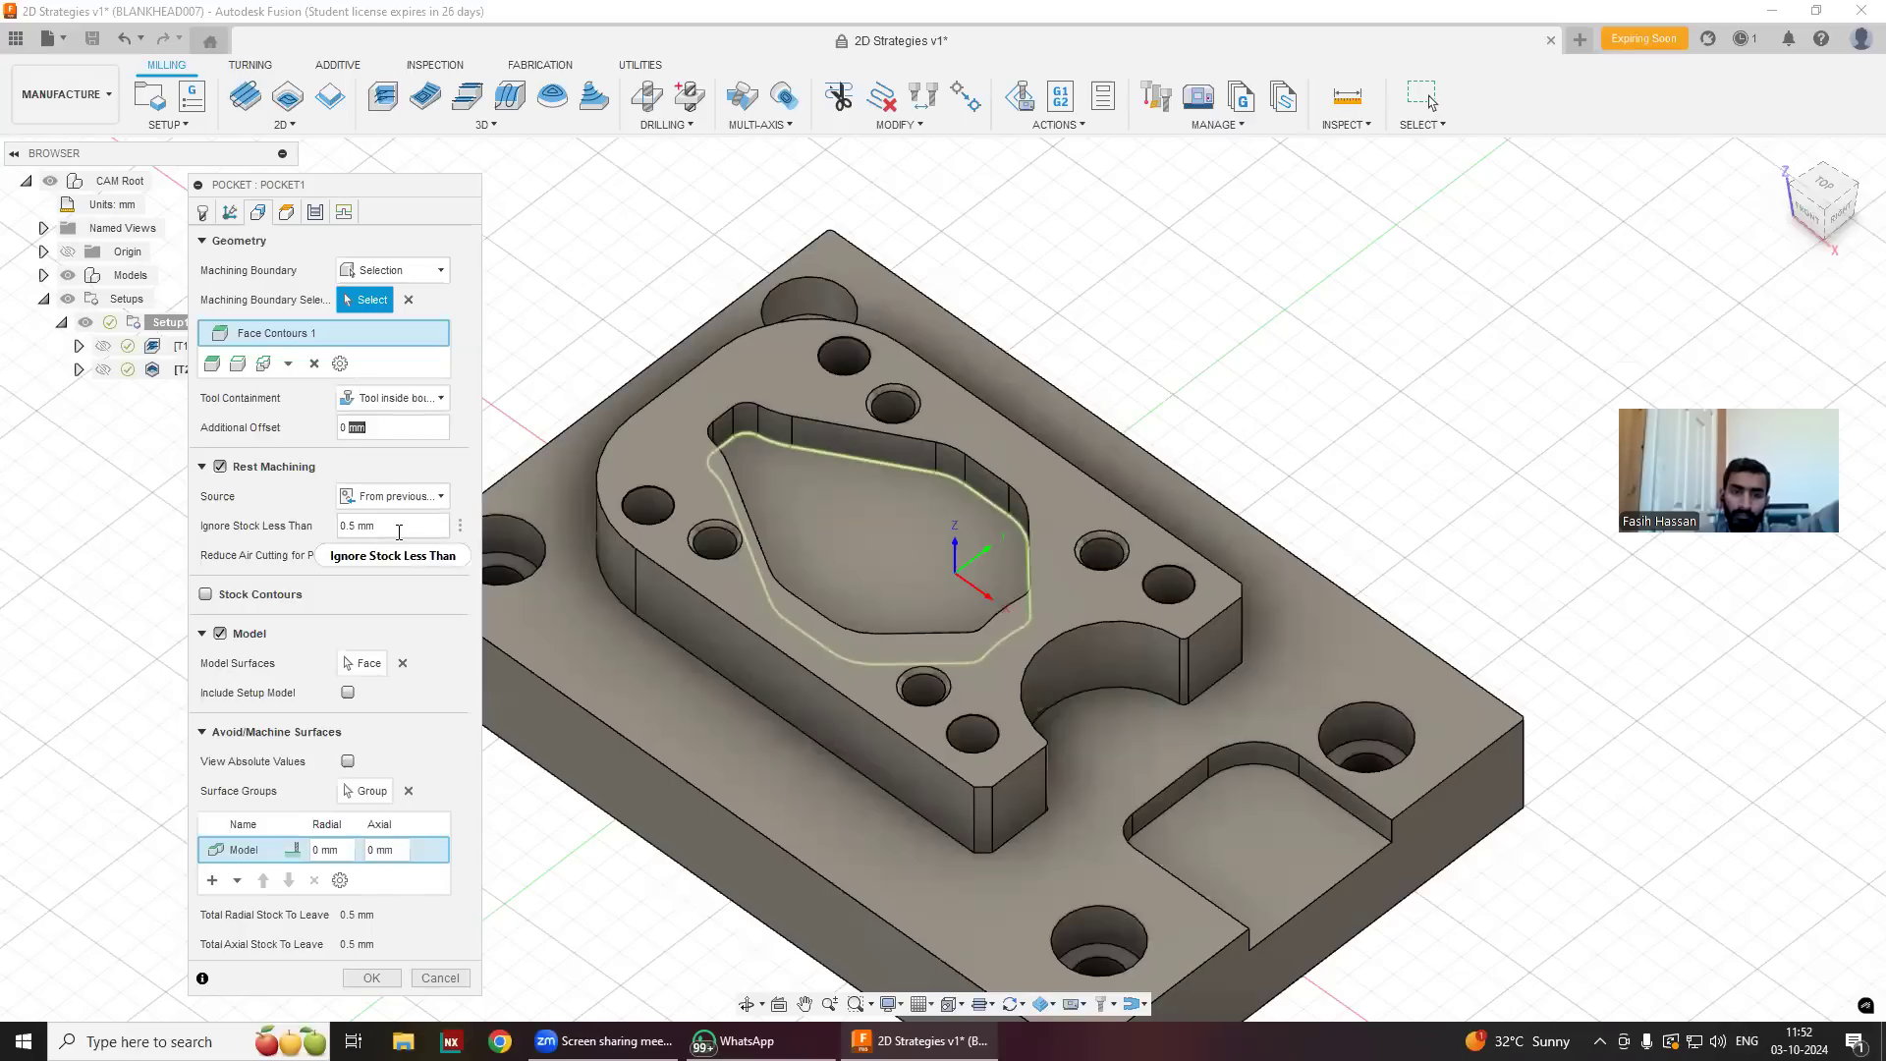
pyautogui.click(410, 496)
pyautogui.click(412, 516)
pyautogui.click(391, 531)
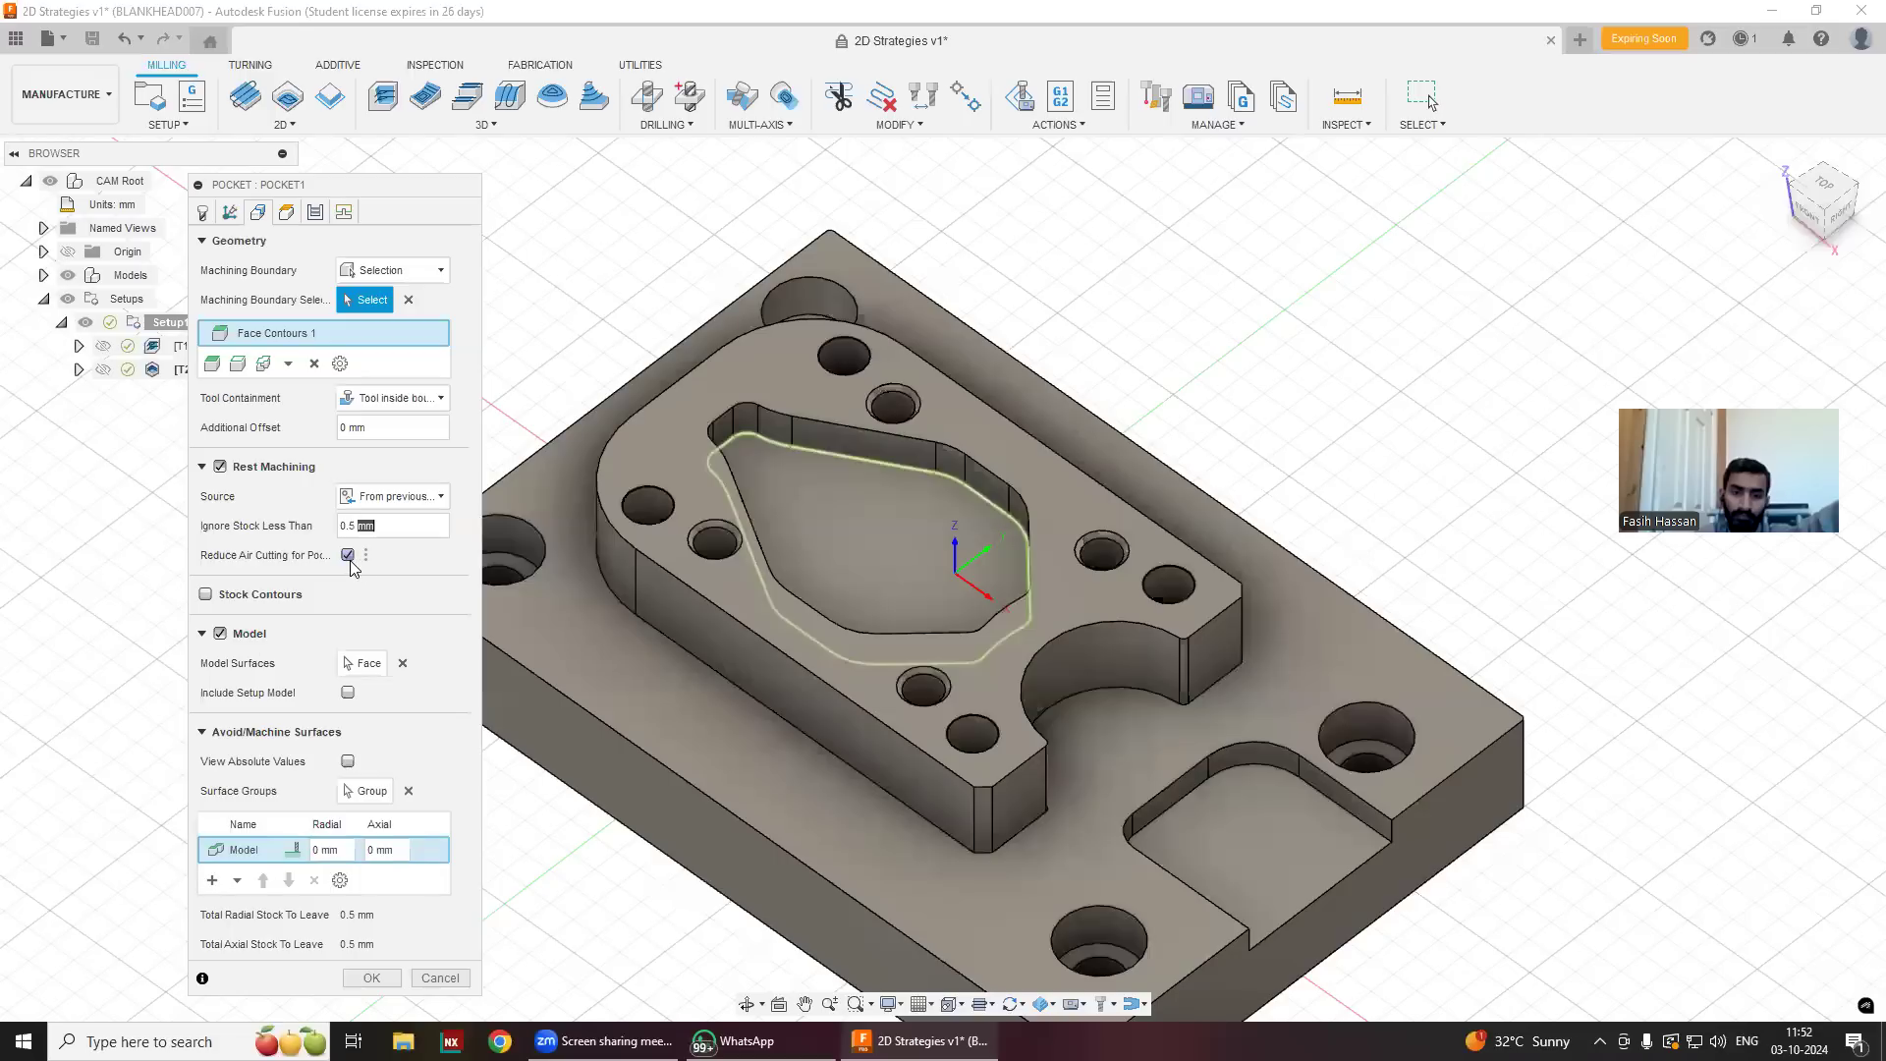
pyautogui.click(368, 978)
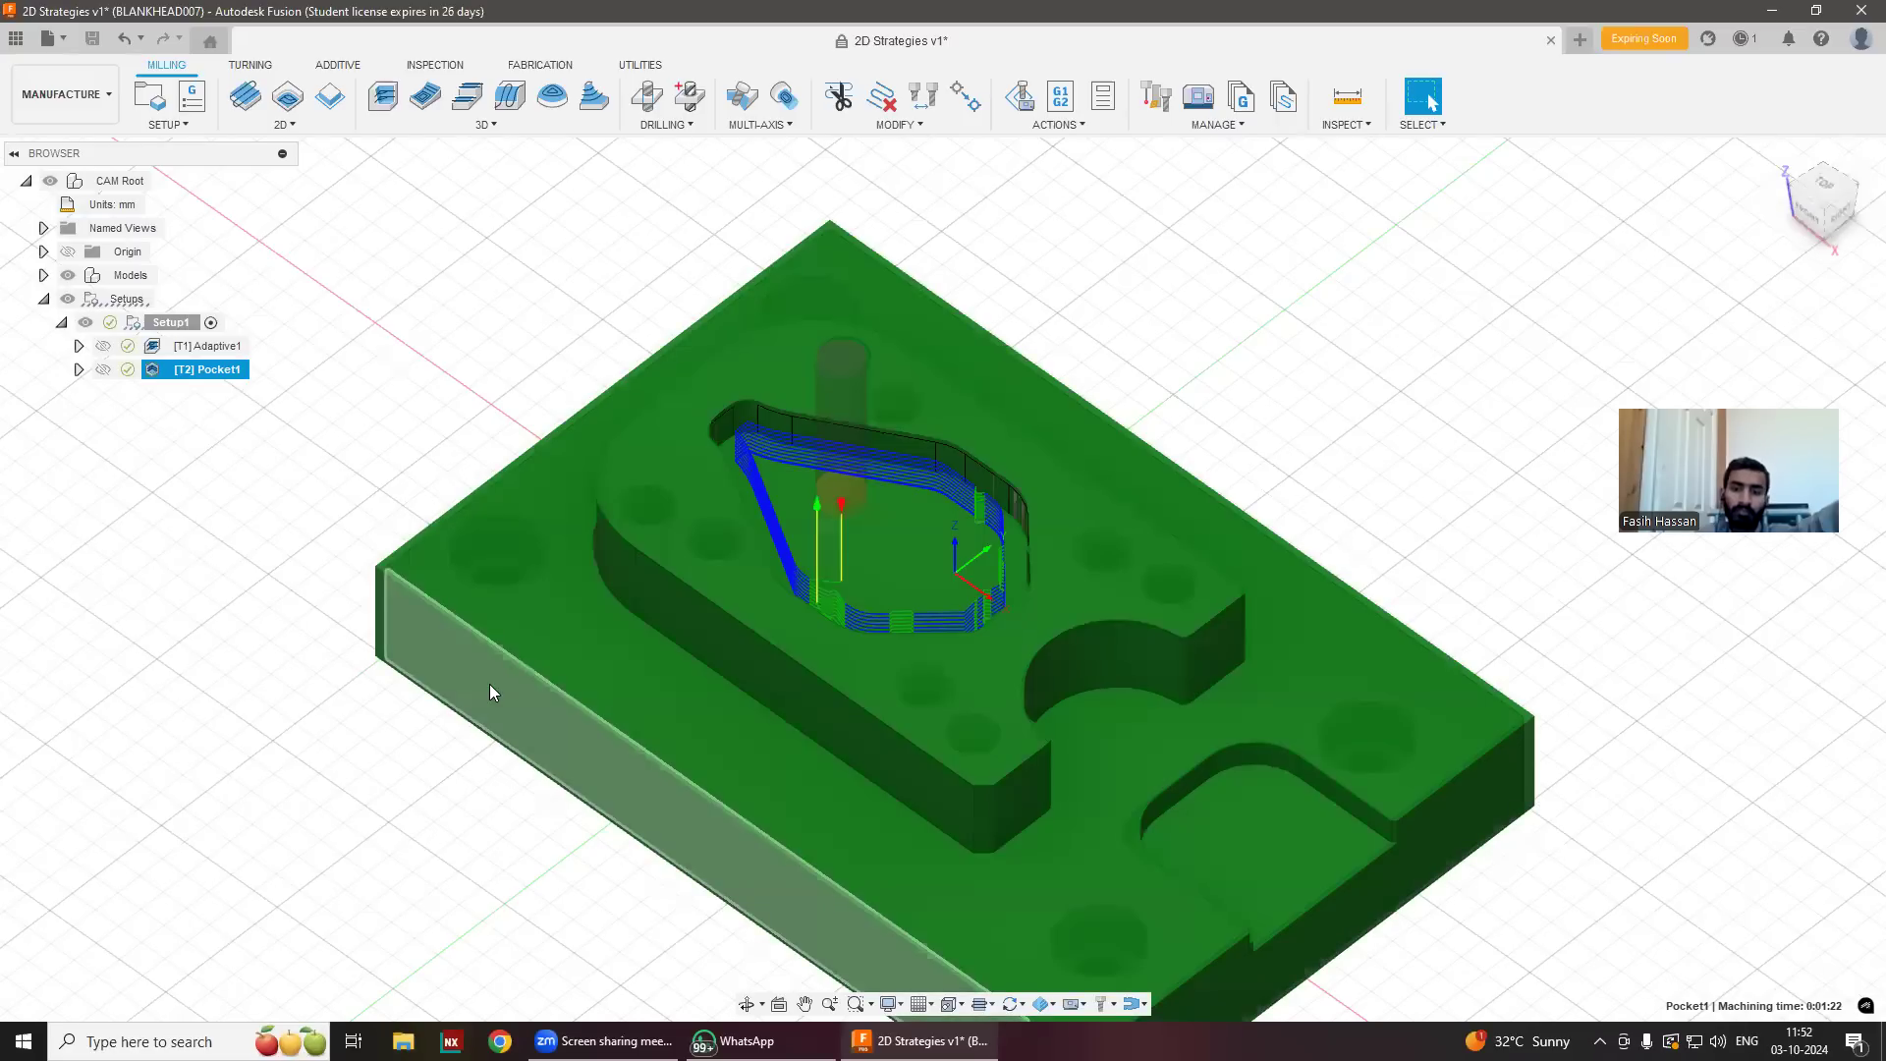
# Start a second 3D Pocket Clearing operation and bring up the 2D Strategies v1 tool library for its tool selection.
pyautogui.scroll(1, 604, 461)
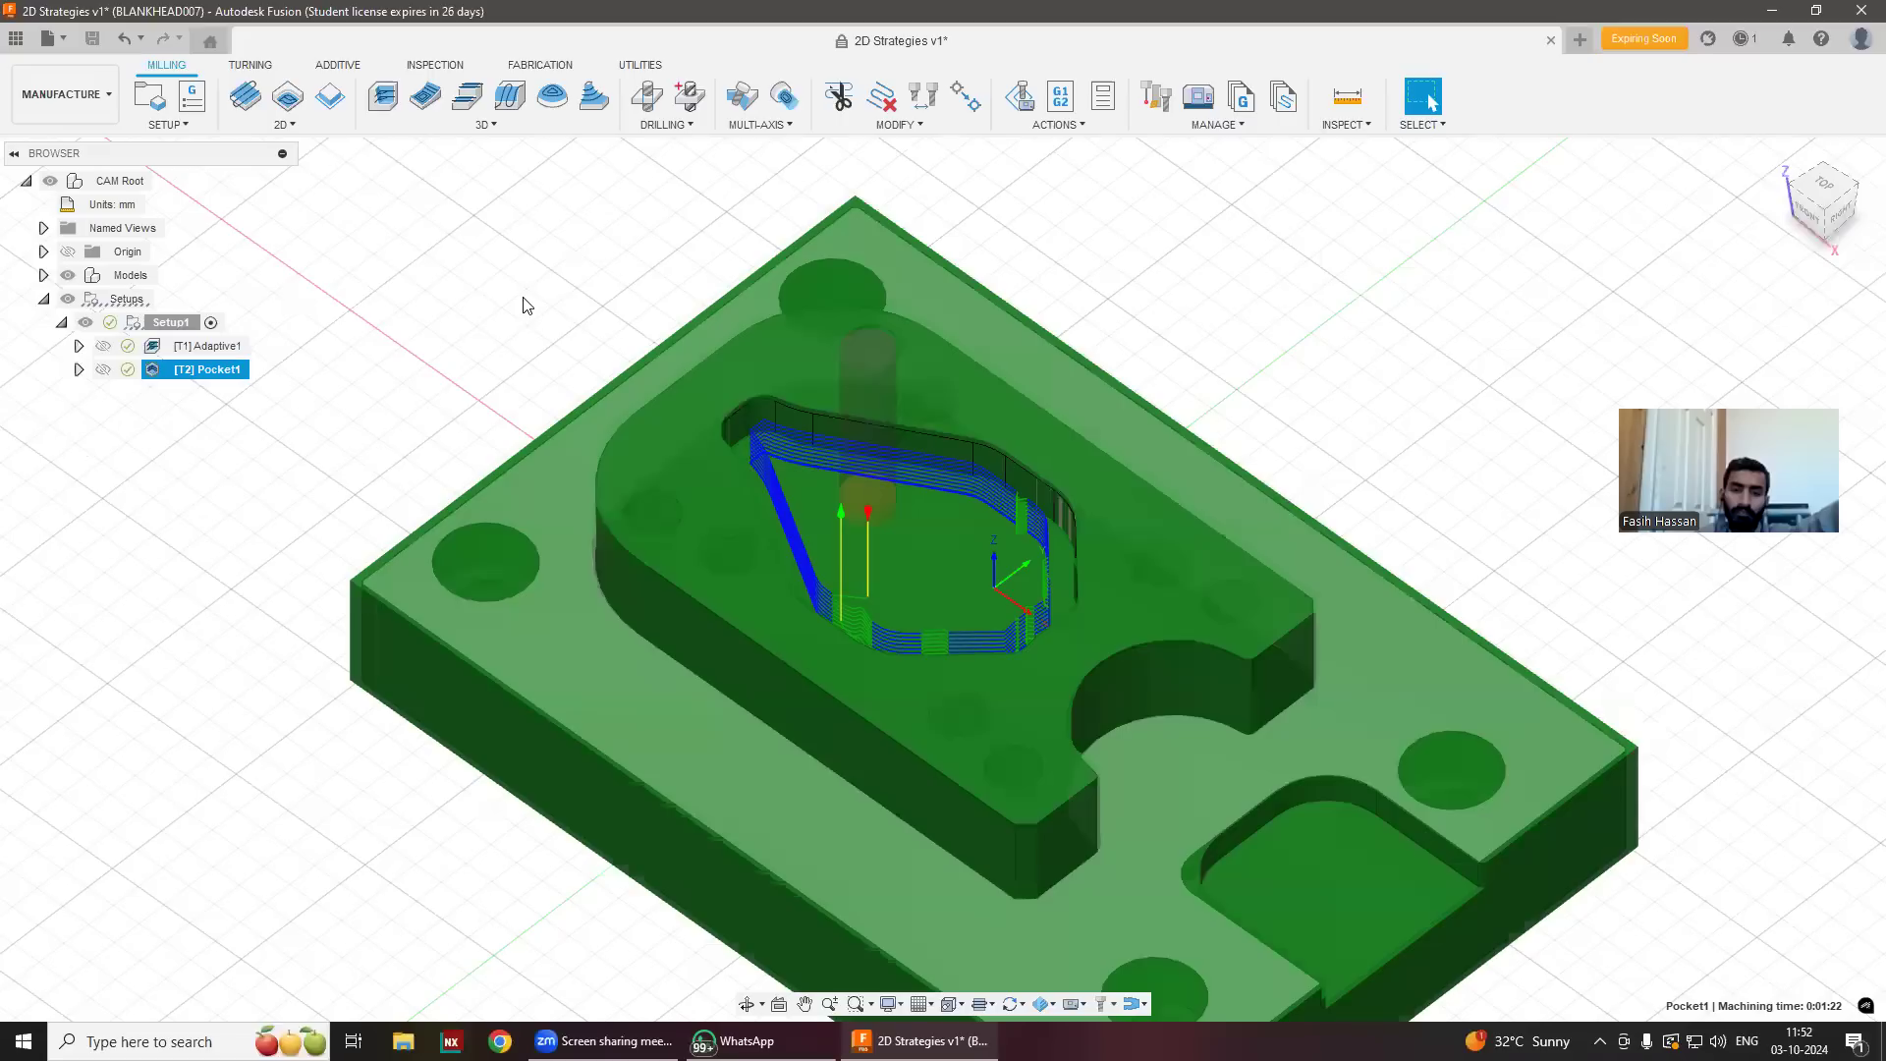
pyautogui.scroll(-2, 1002, 606)
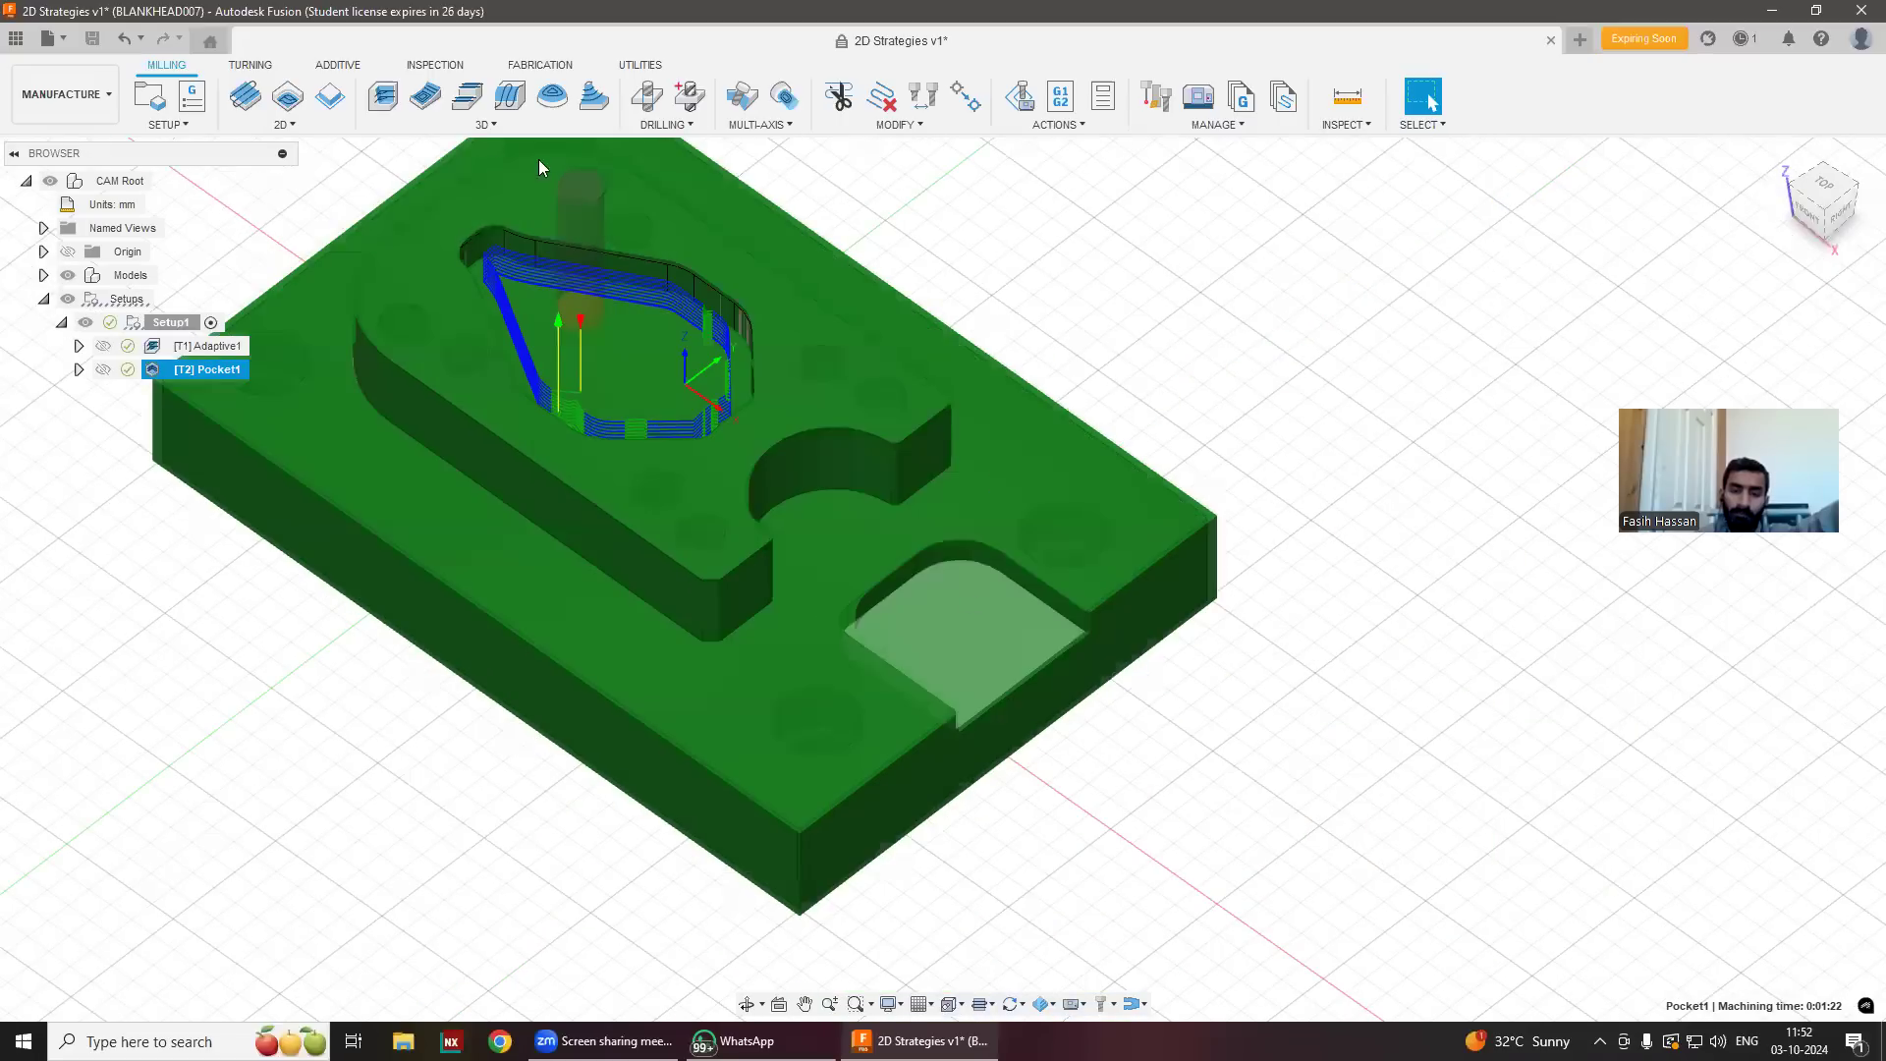
pyautogui.click(419, 128)
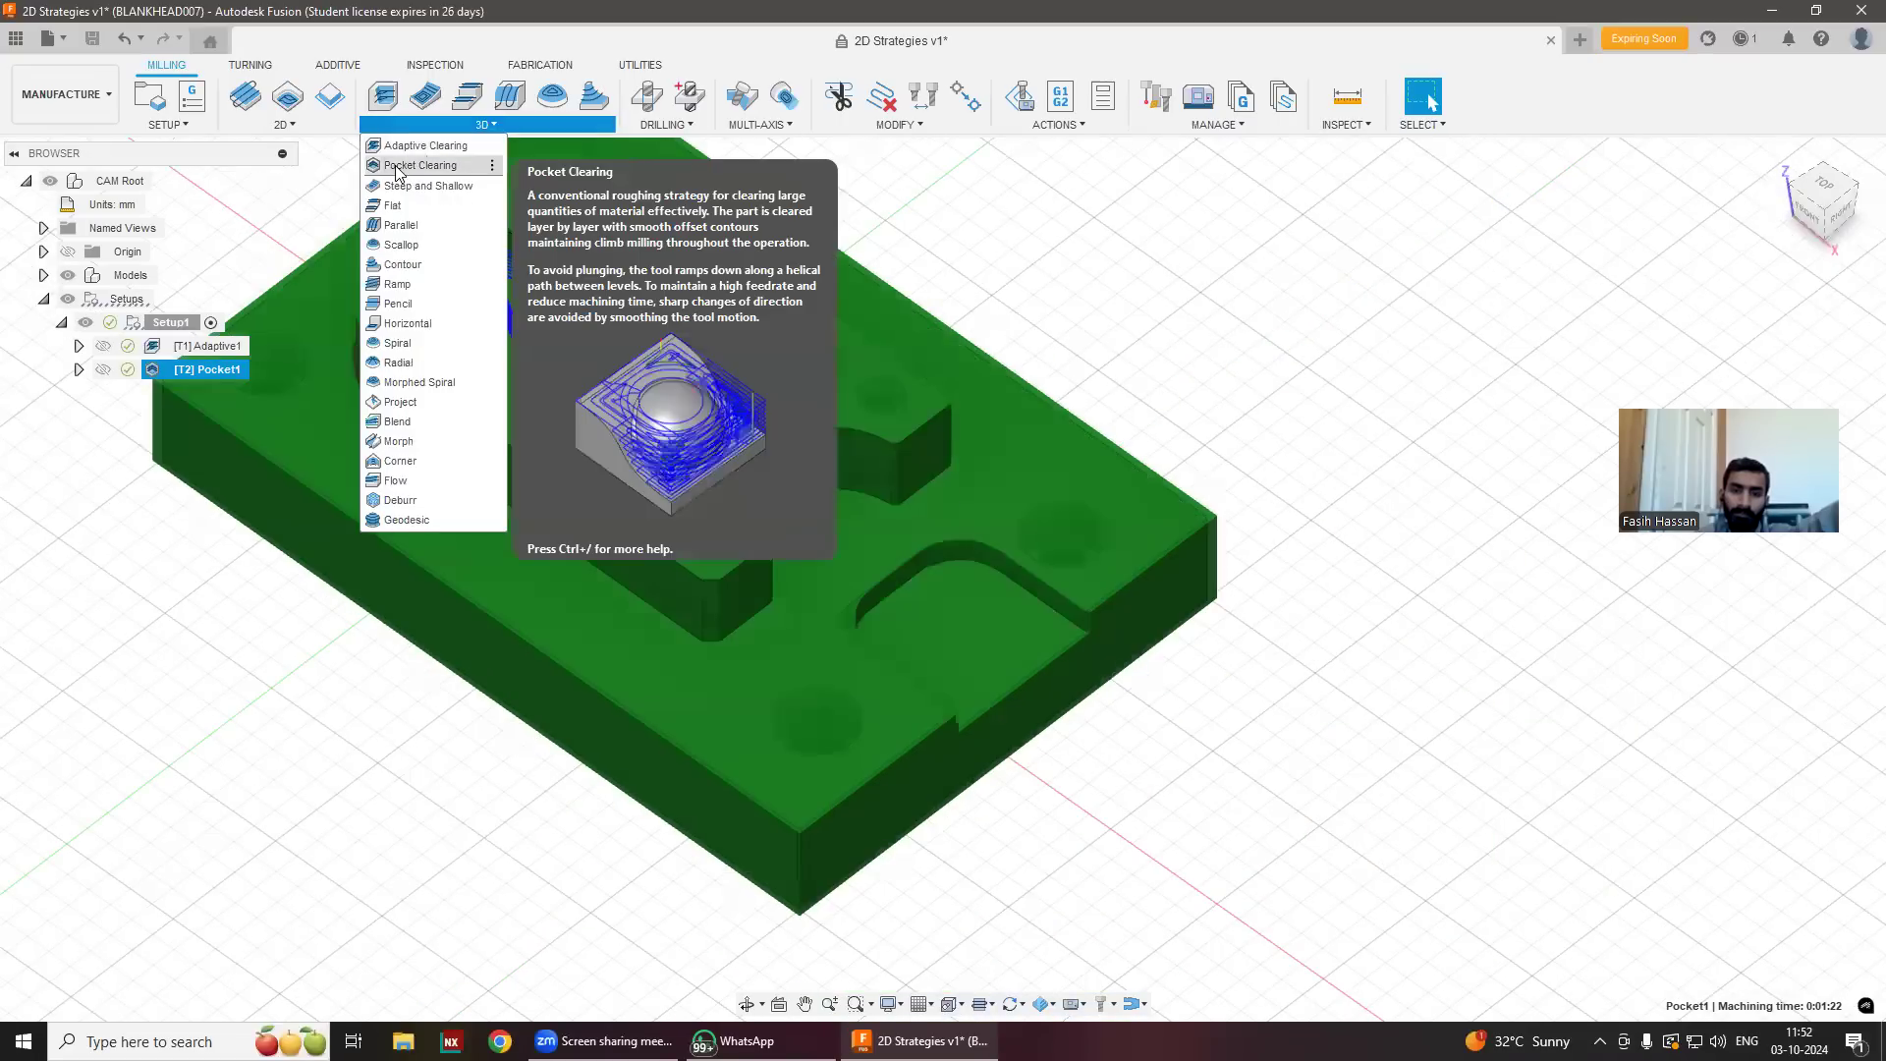
pyautogui.click(396, 174)
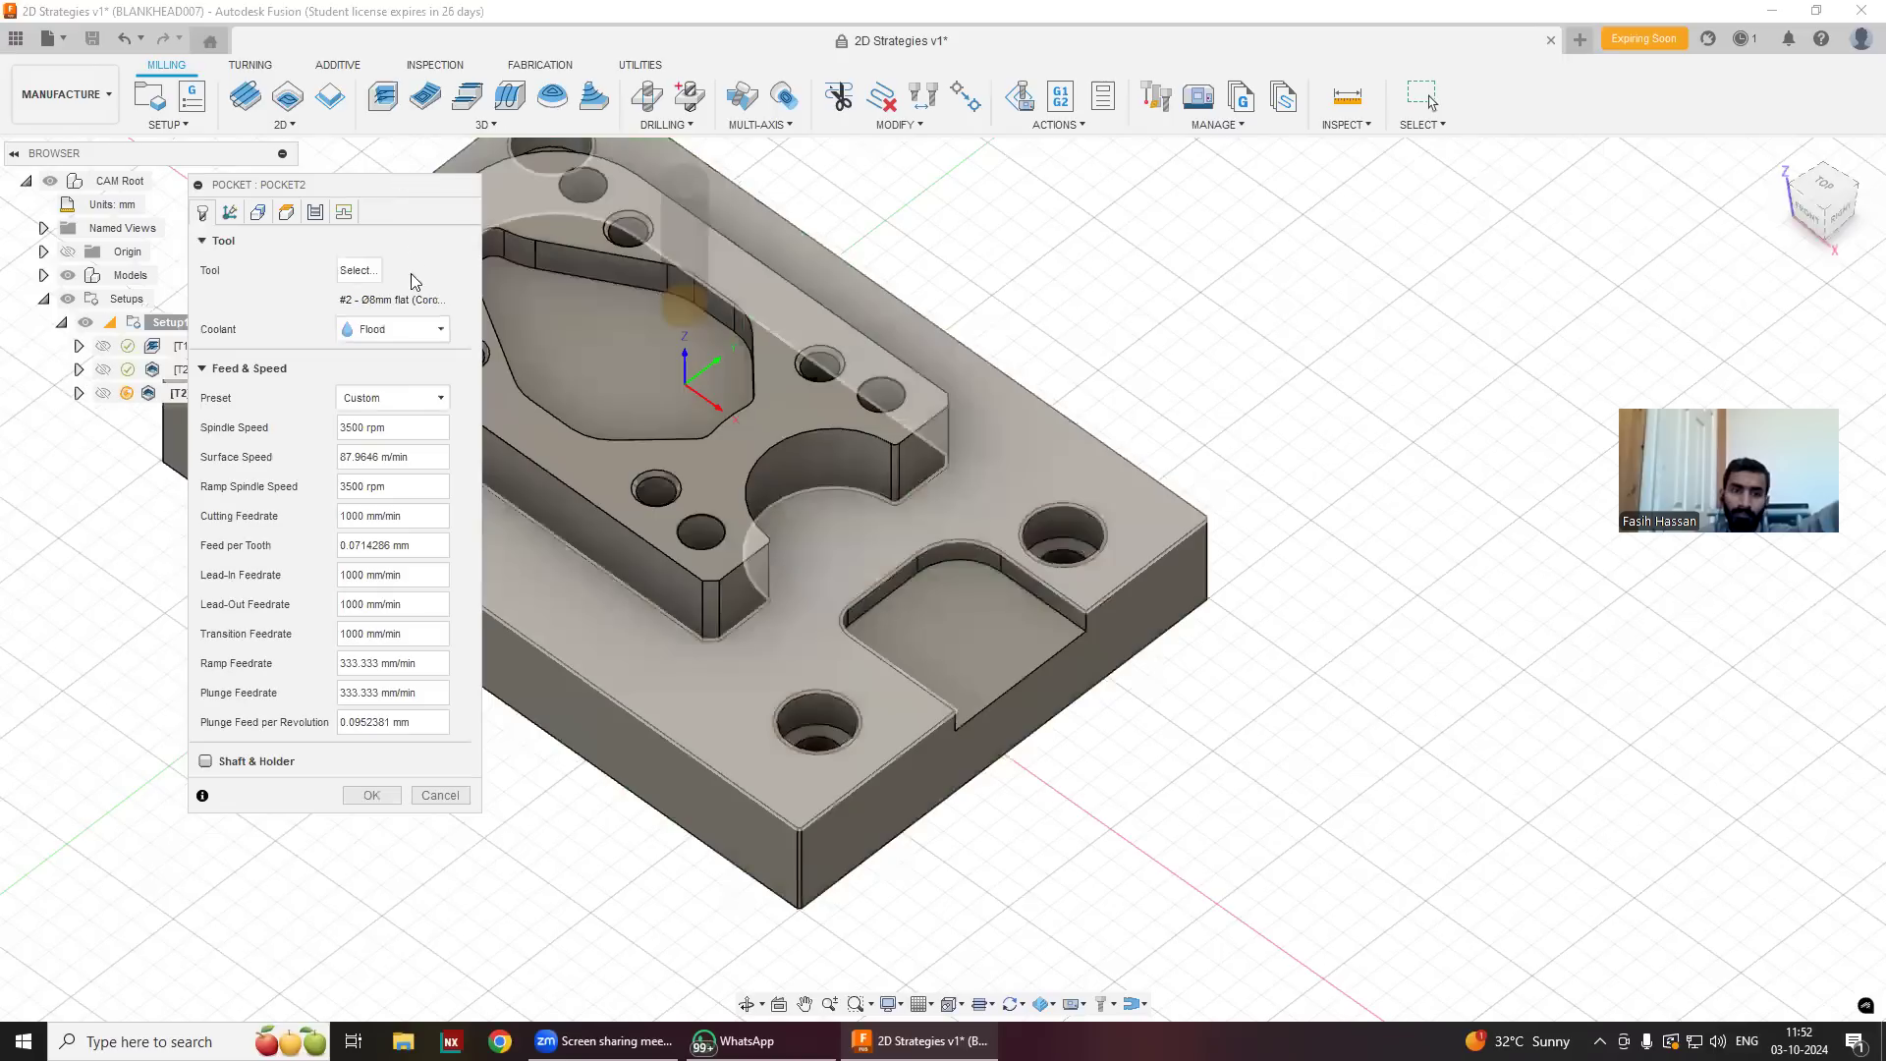
pyautogui.click(356, 271)
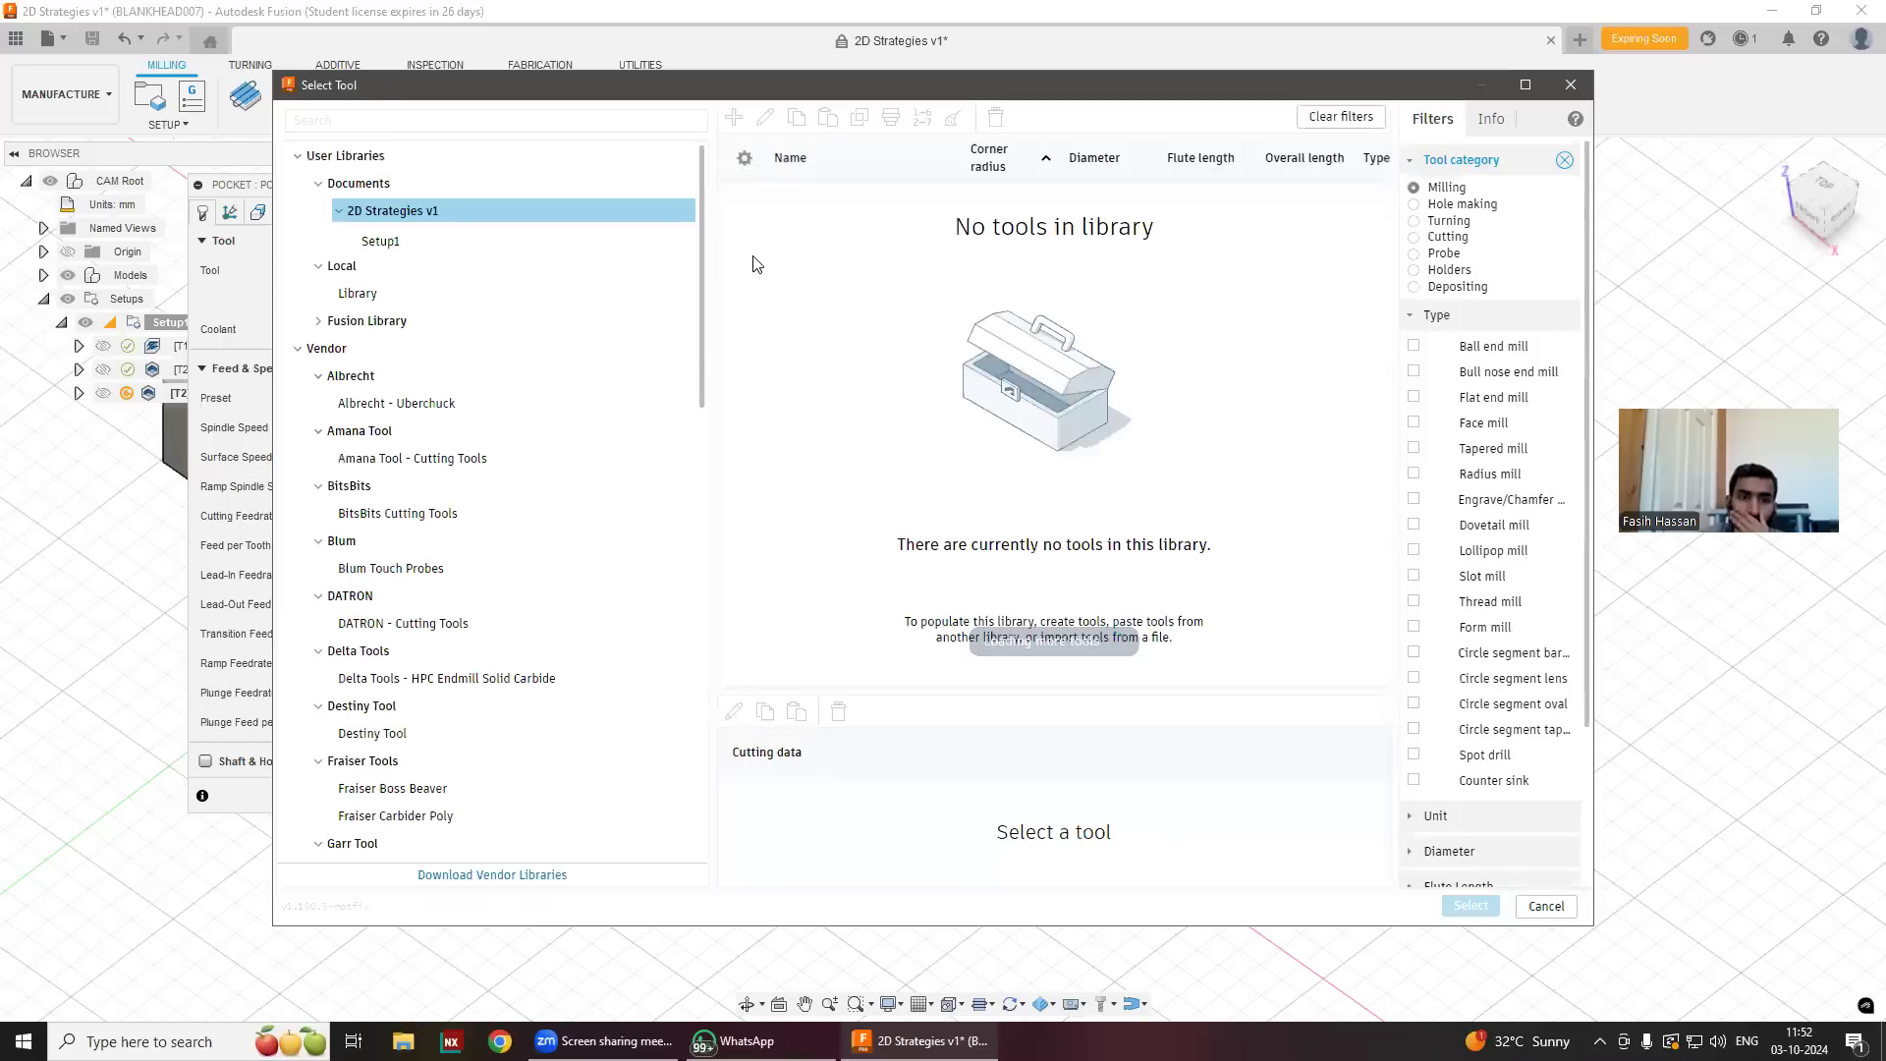
pyautogui.click(784, 235)
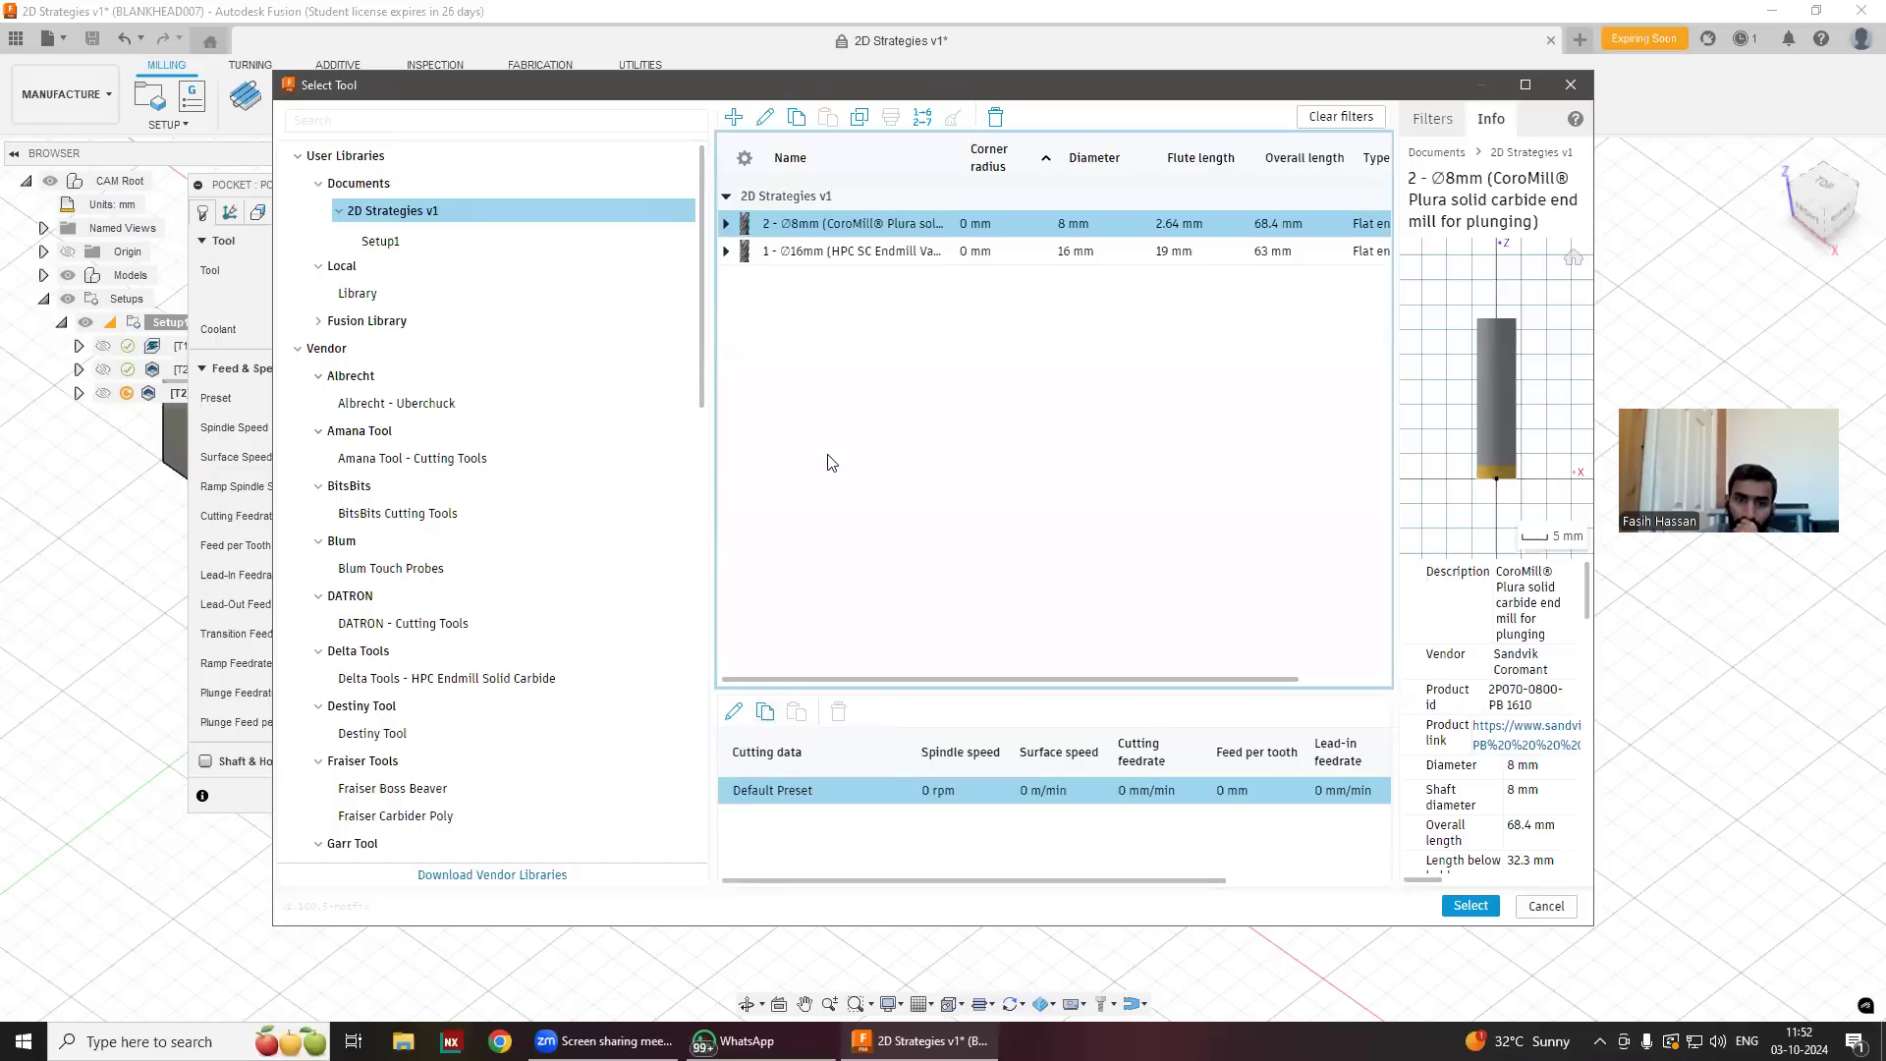
# Create a 6 mm flat end mill with 4 flutes in the document library and assign it to the second pocket operation.
pyautogui.click(733, 118)
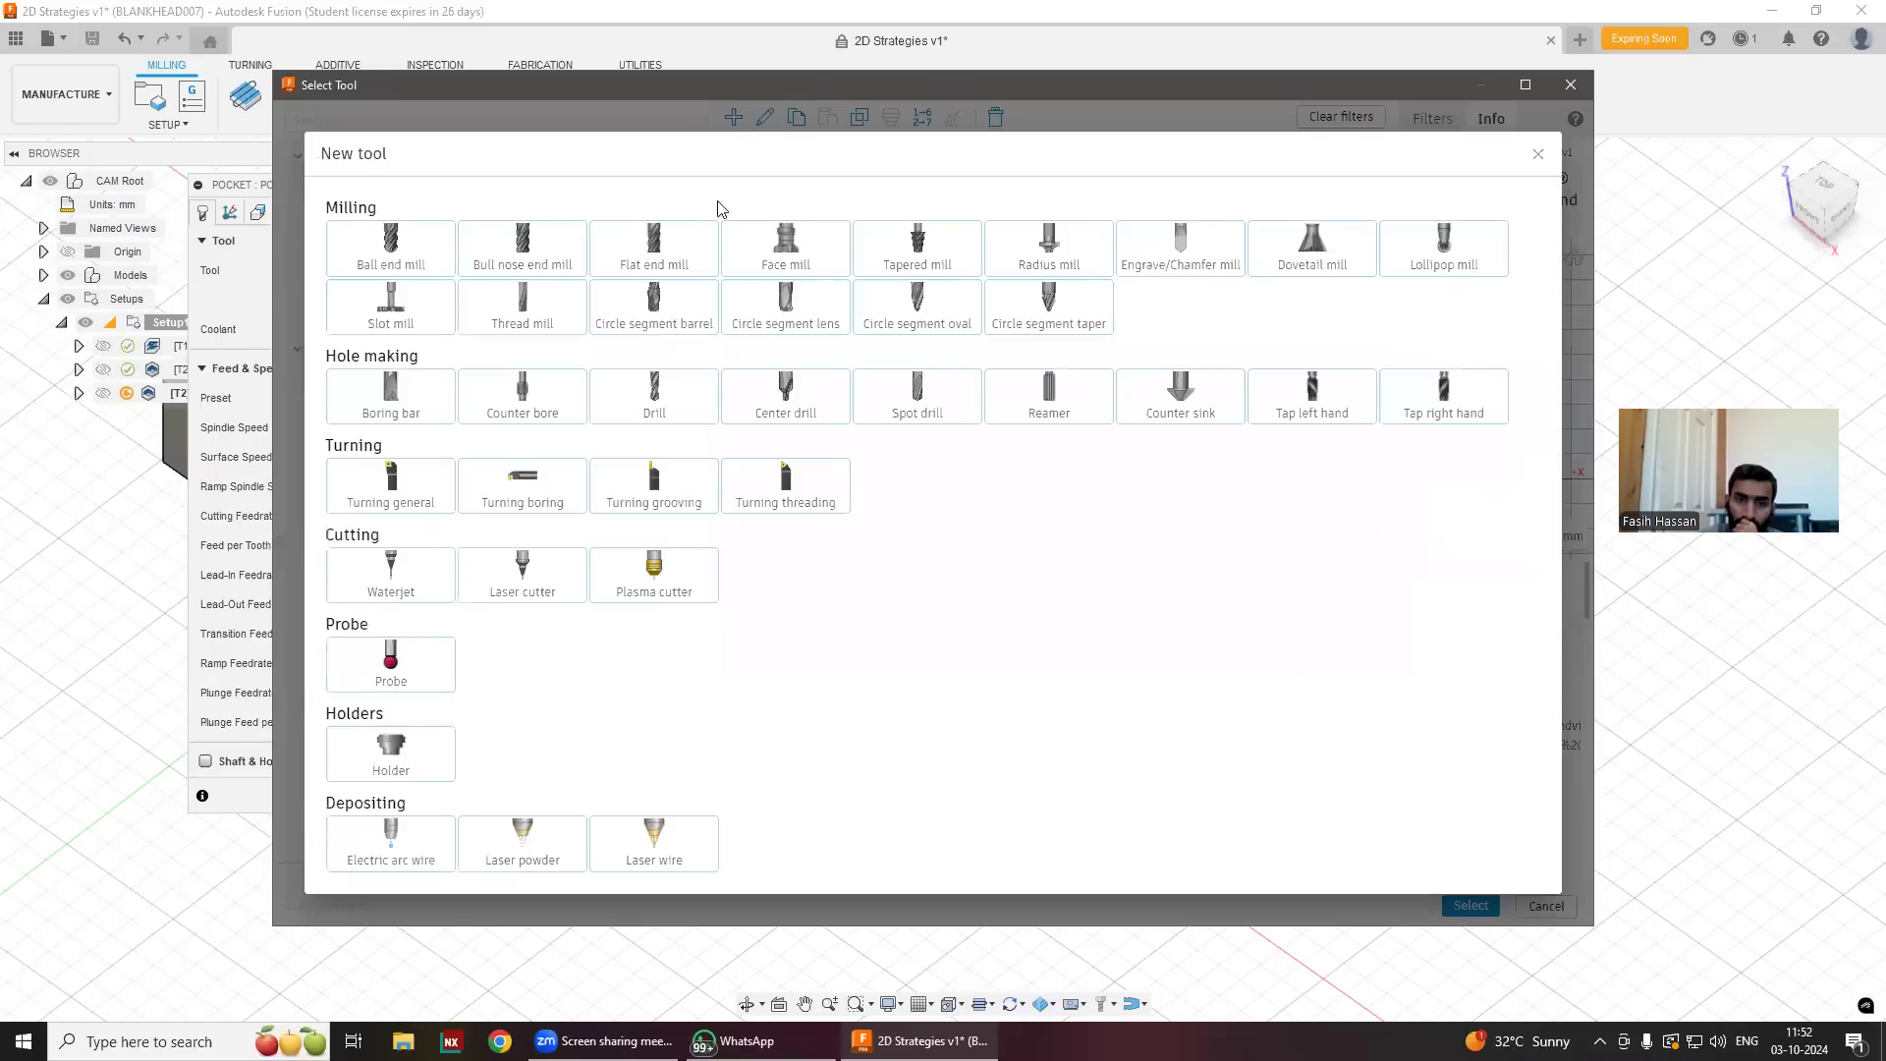
pyautogui.click(632, 259)
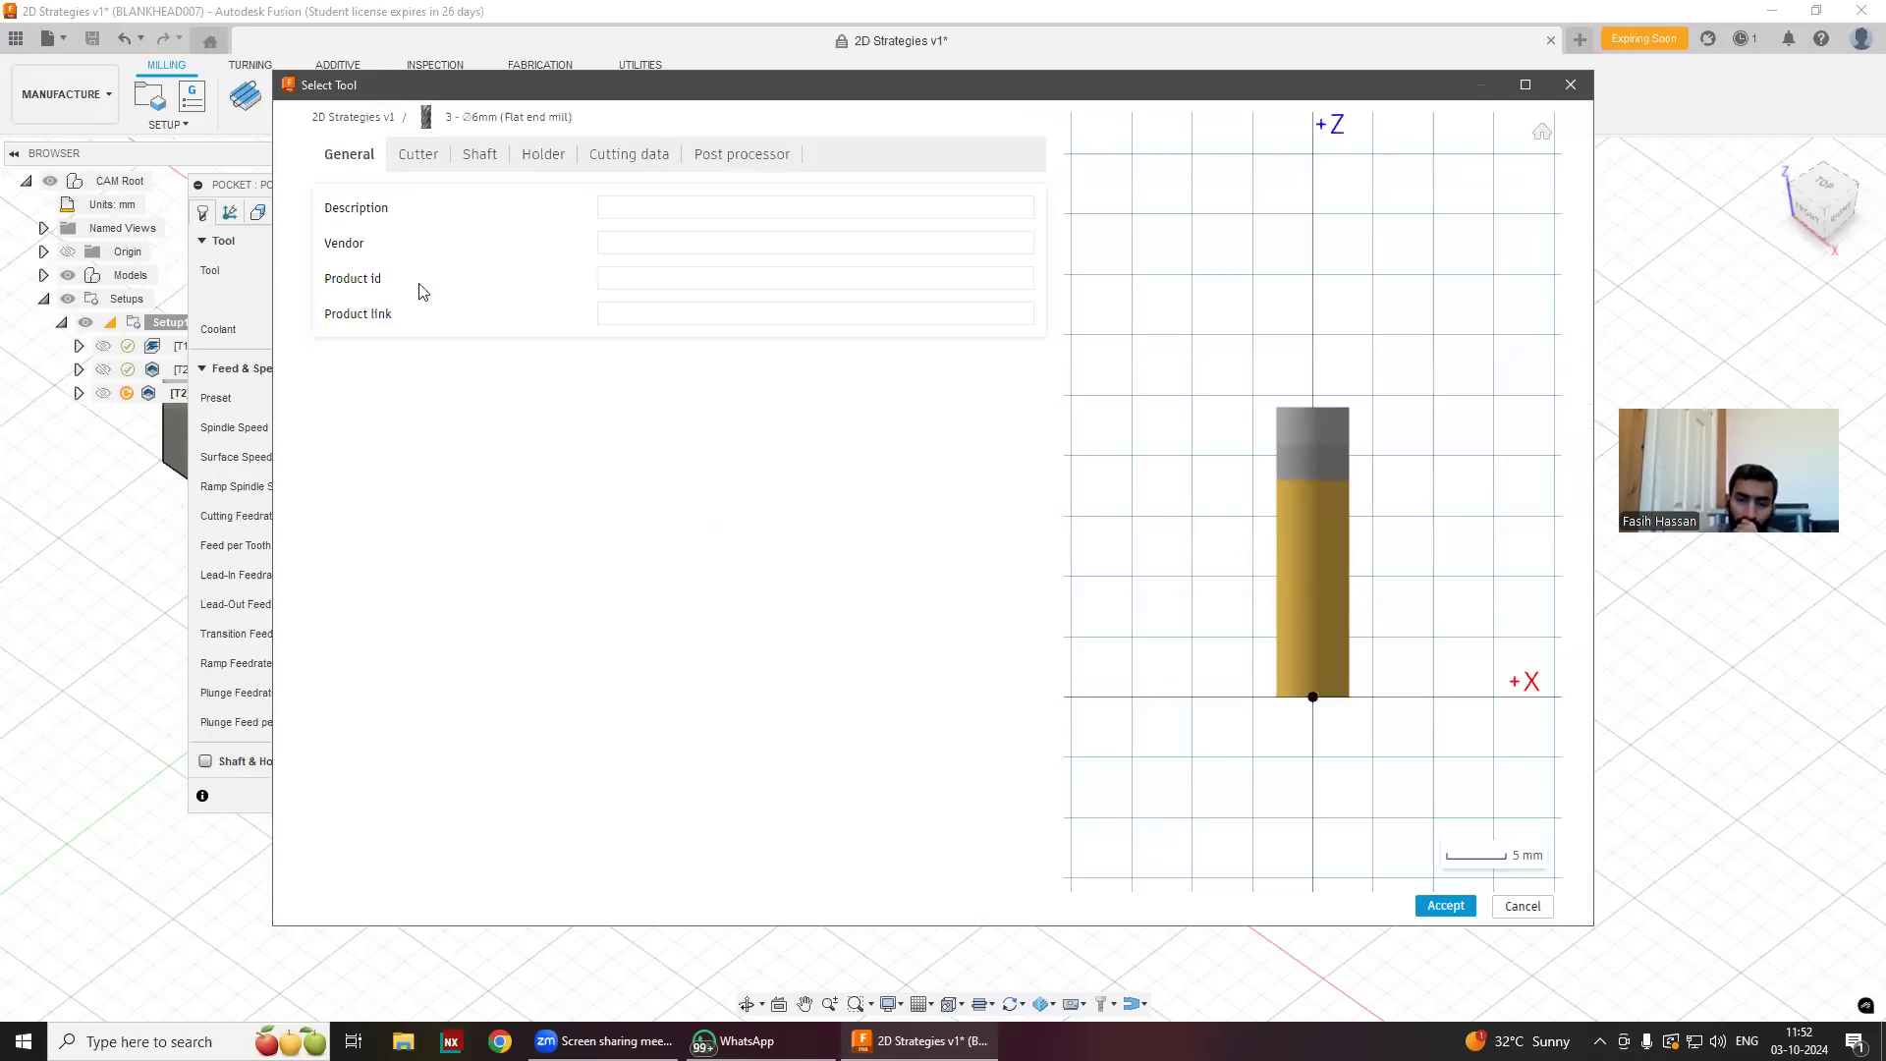
pyautogui.click(406, 159)
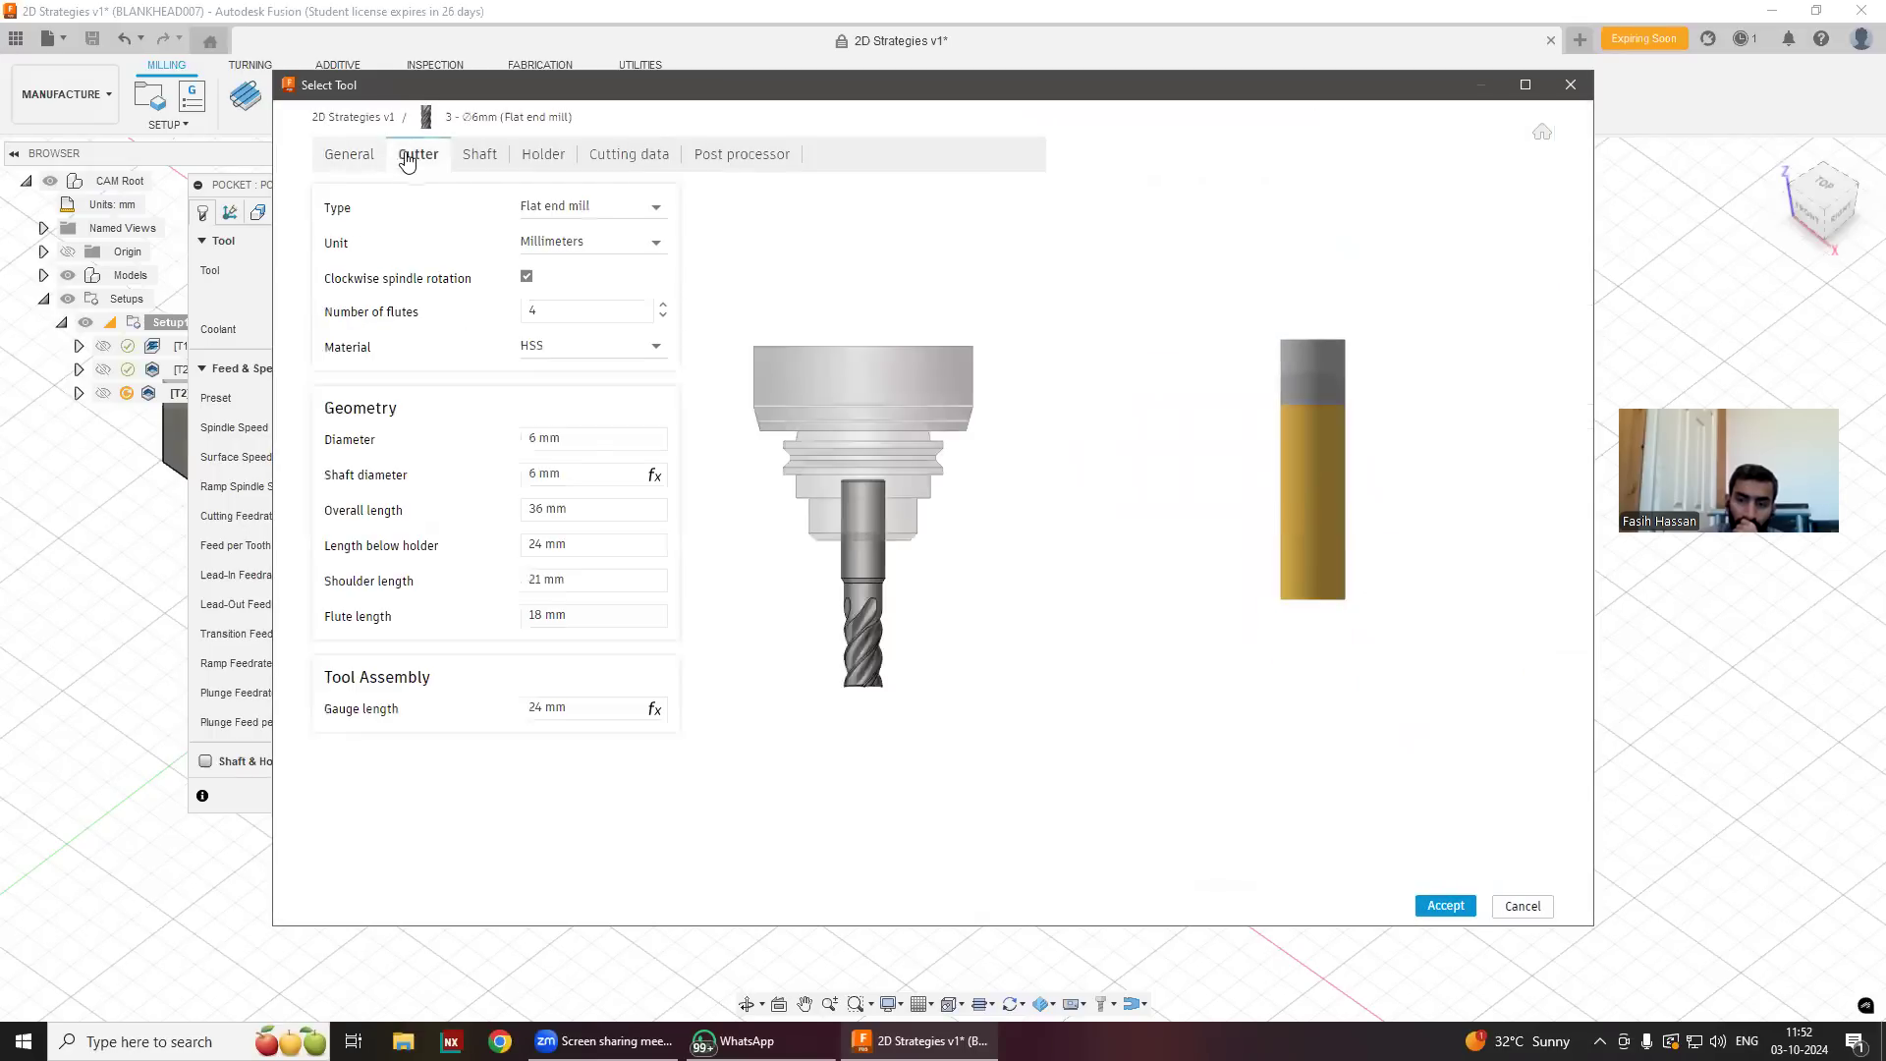
pyautogui.click(574, 310)
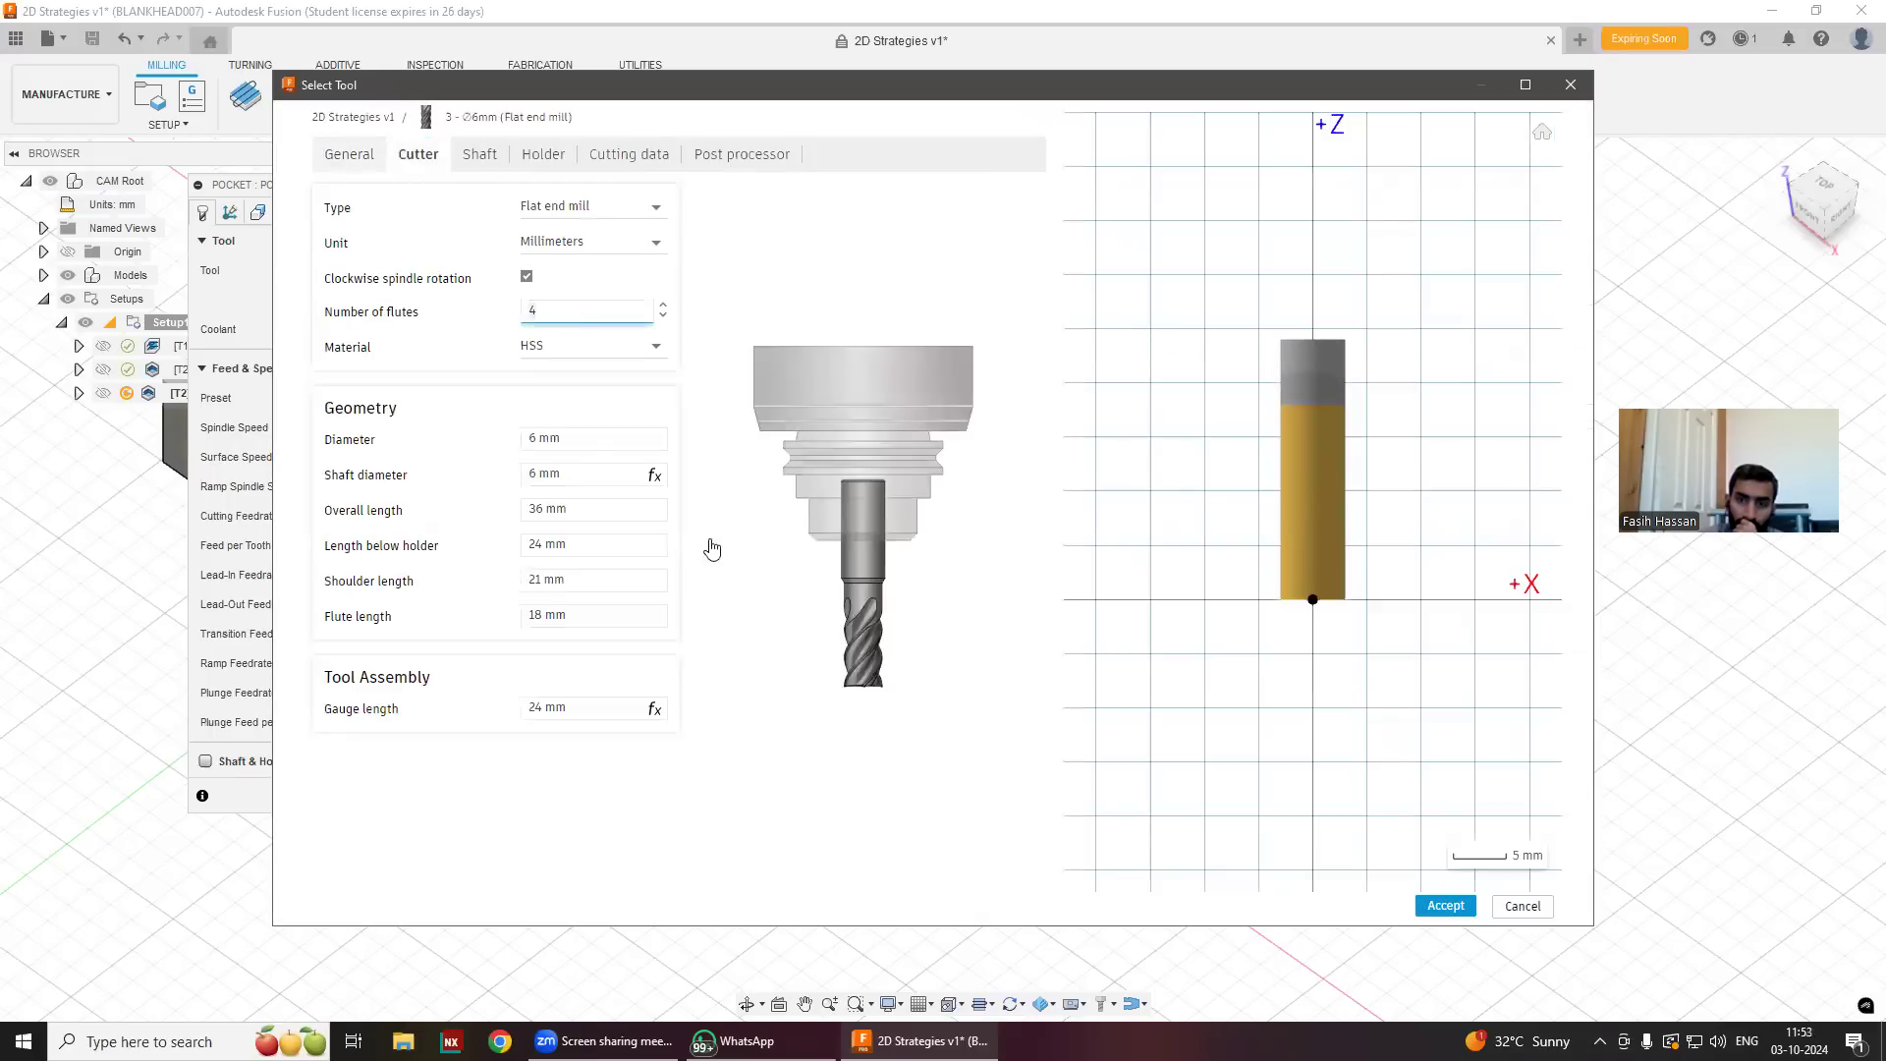
pyautogui.click(1443, 905)
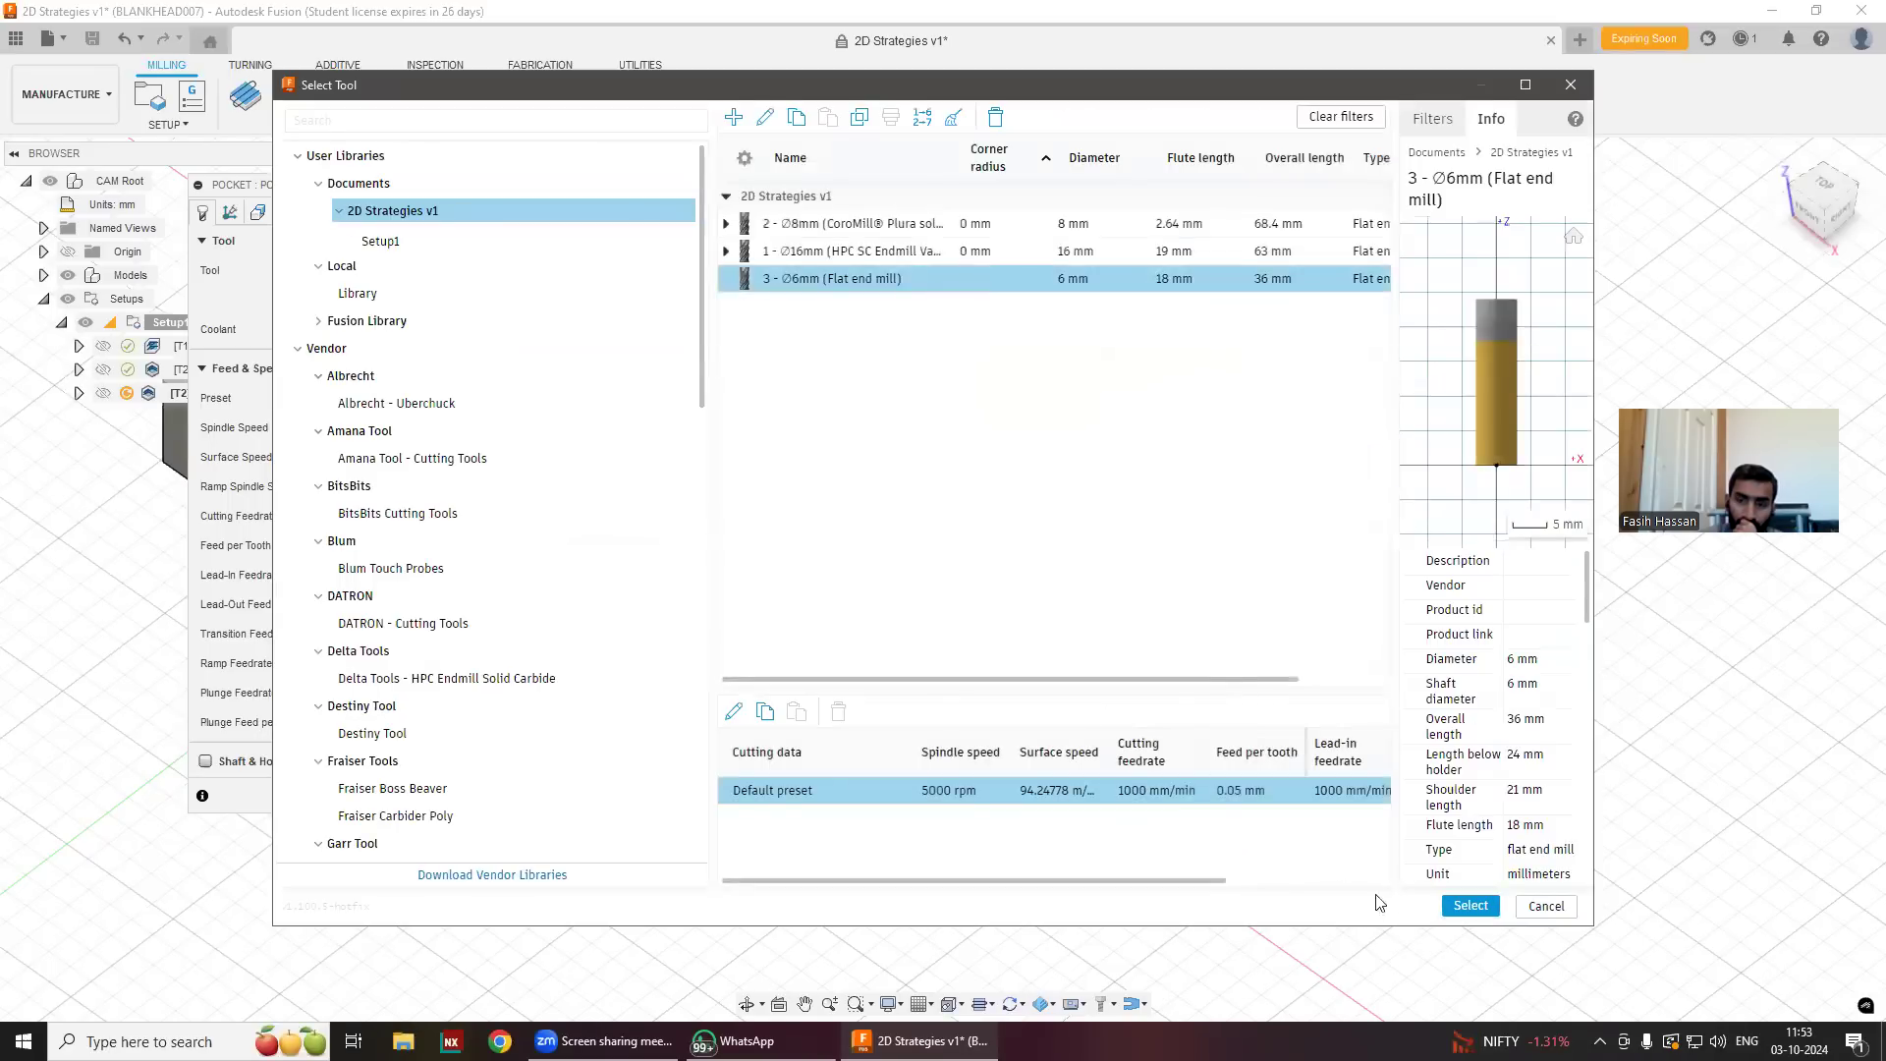
pyautogui.click(1465, 905)
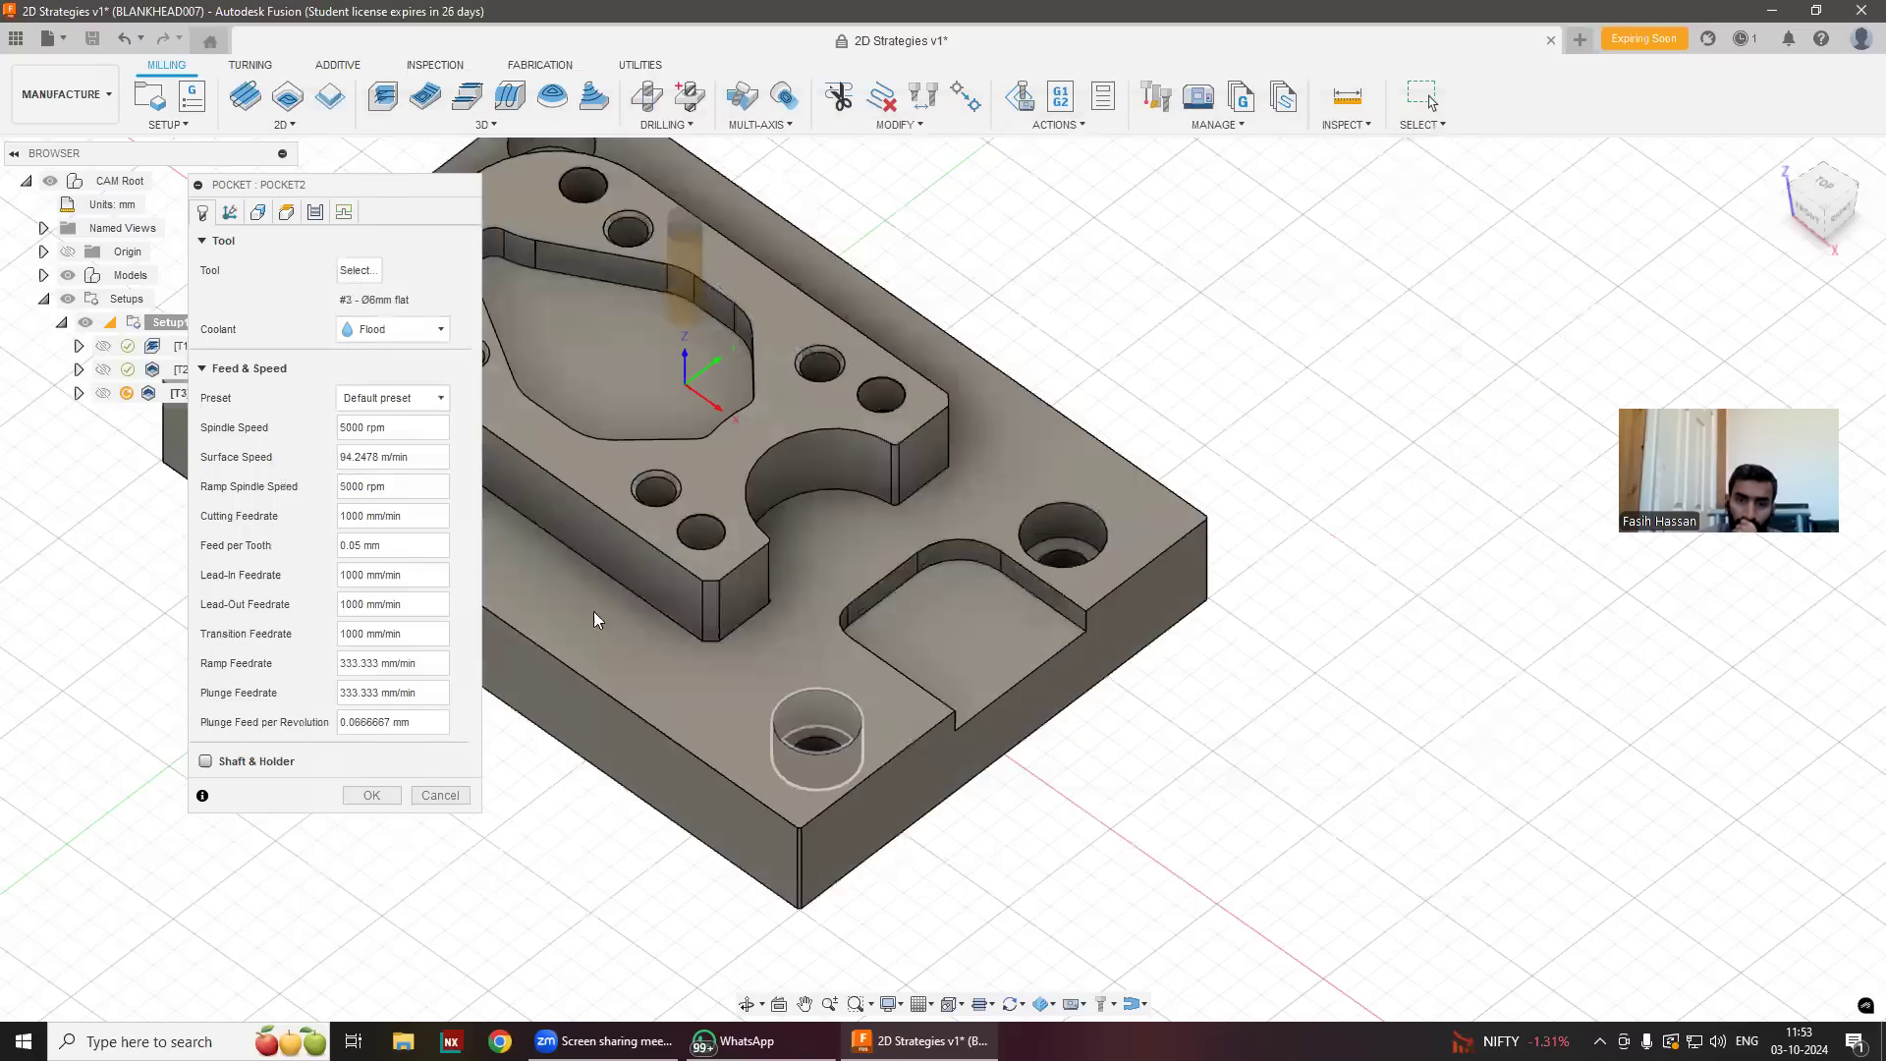
# Enable the model override for the second pocket operation and pick the open-sided edge pocket's floor face as the model surface.
pyautogui.click(263, 216)
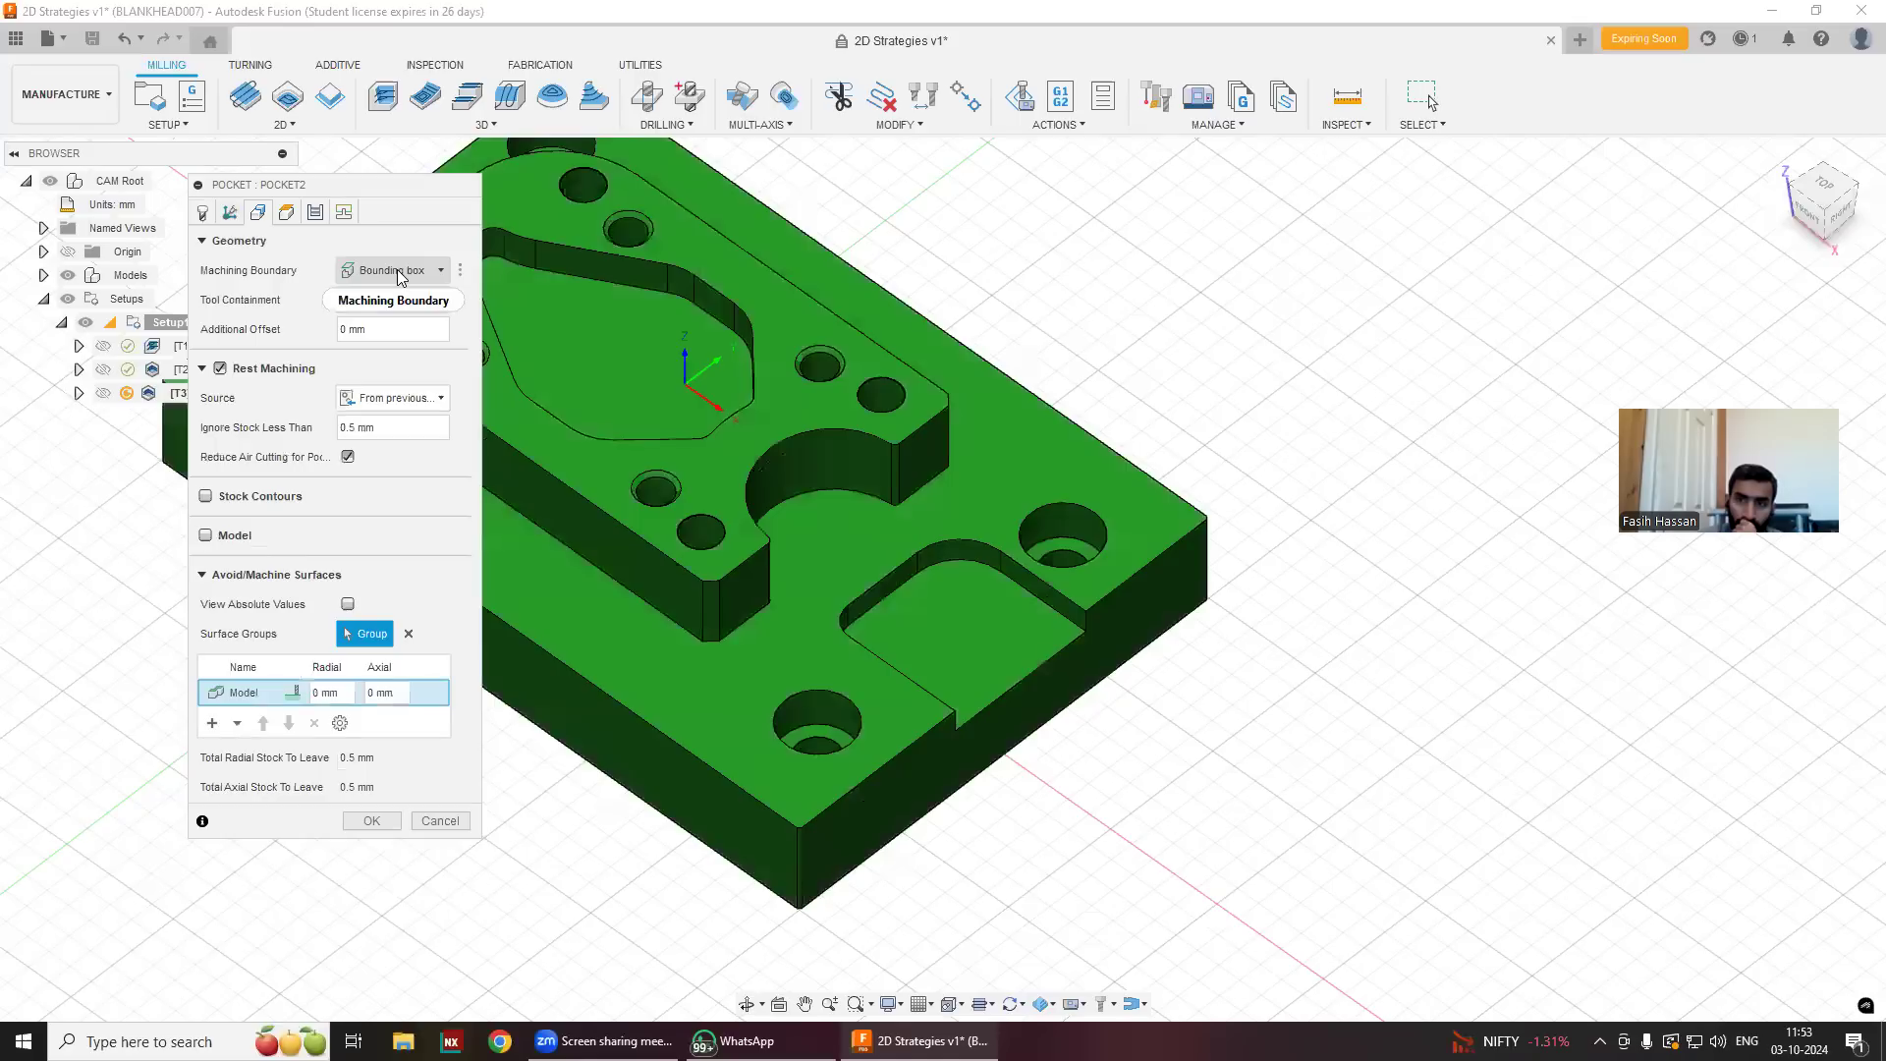
pyautogui.click(398, 274)
pyautogui.click(399, 305)
pyautogui.click(424, 277)
pyautogui.click(424, 280)
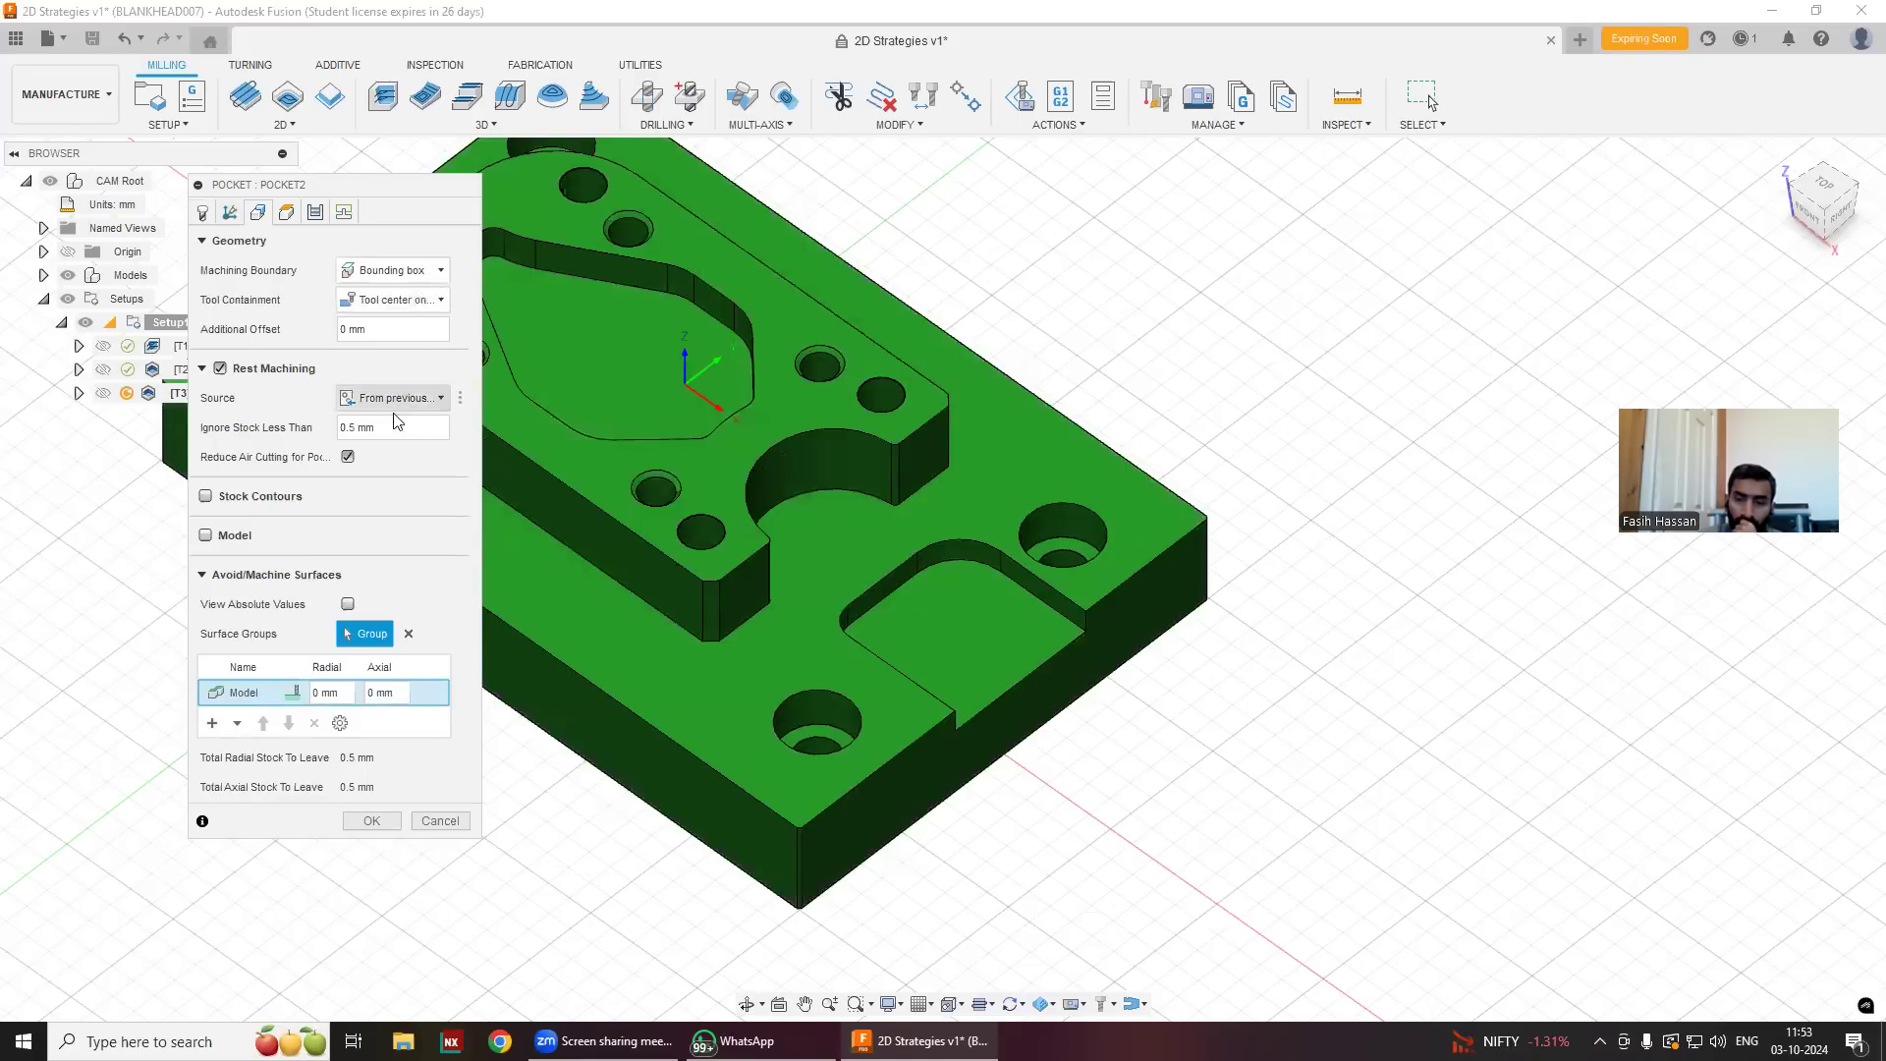
pyautogui.click(207, 538)
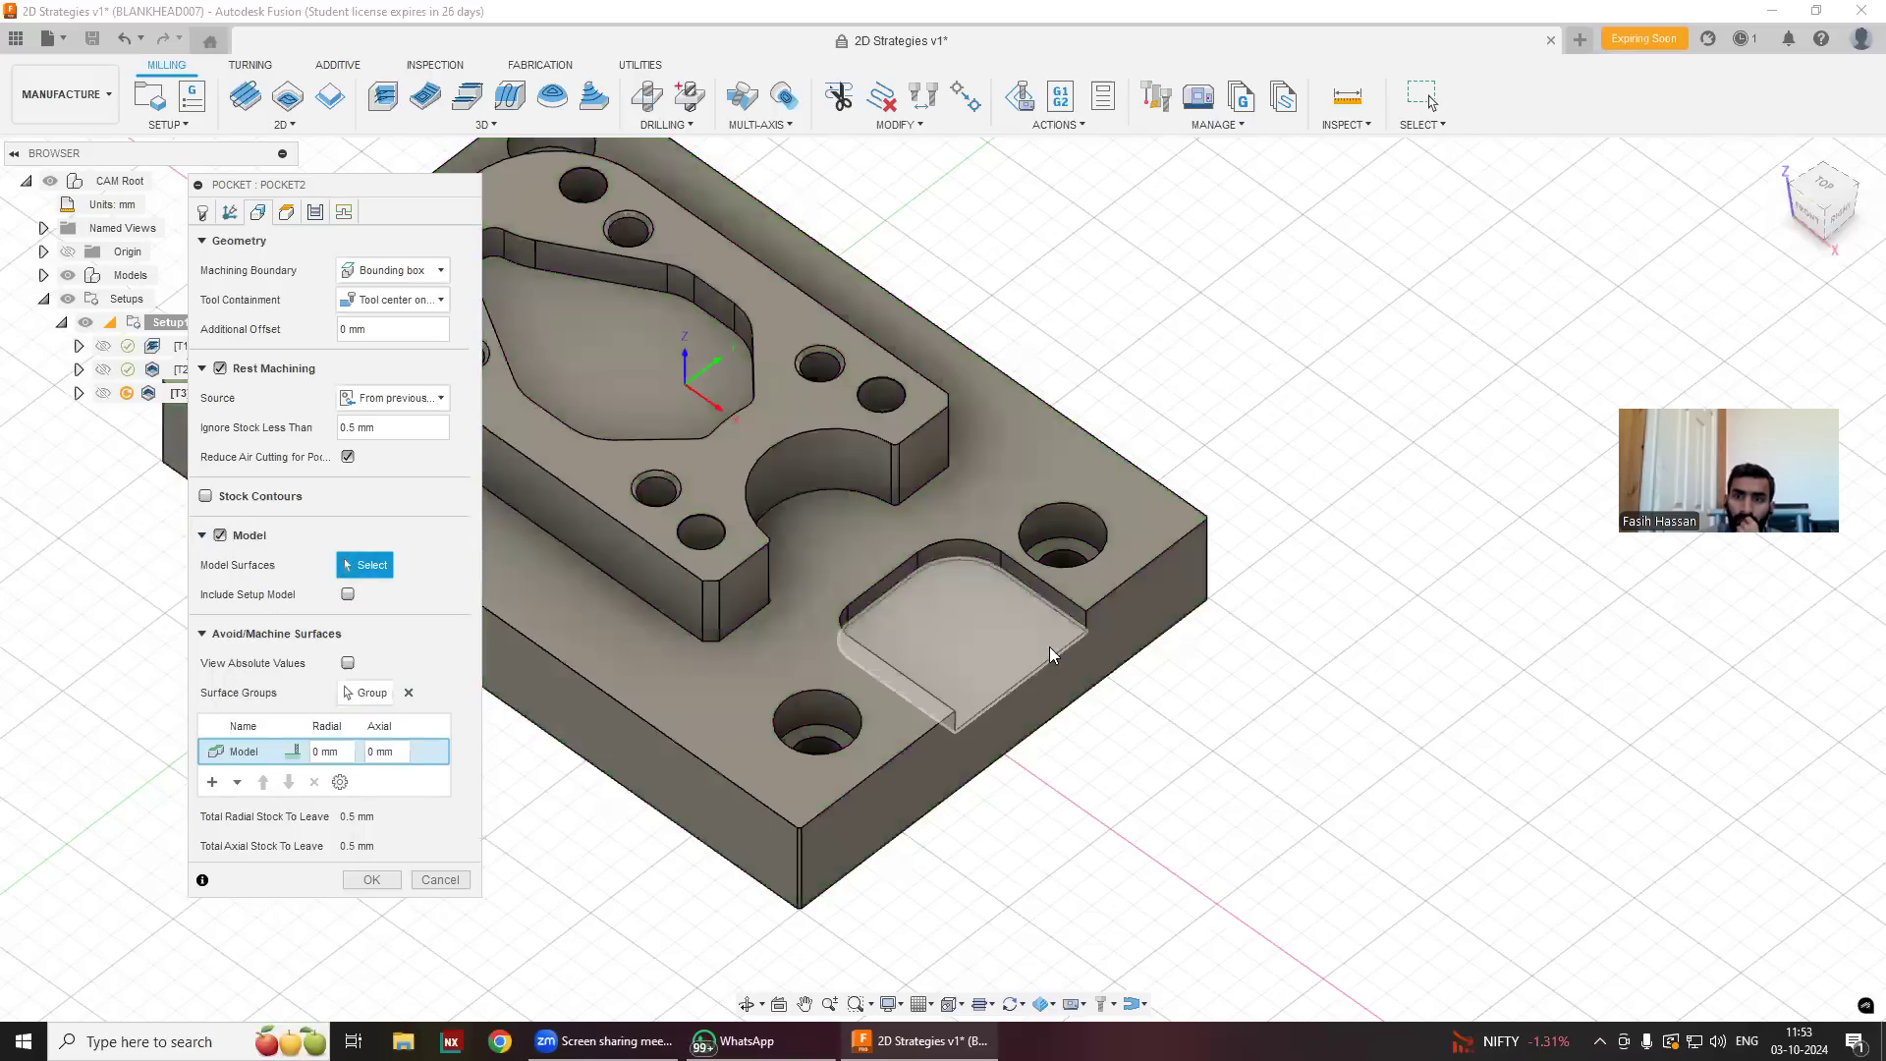
pyautogui.click(998, 652)
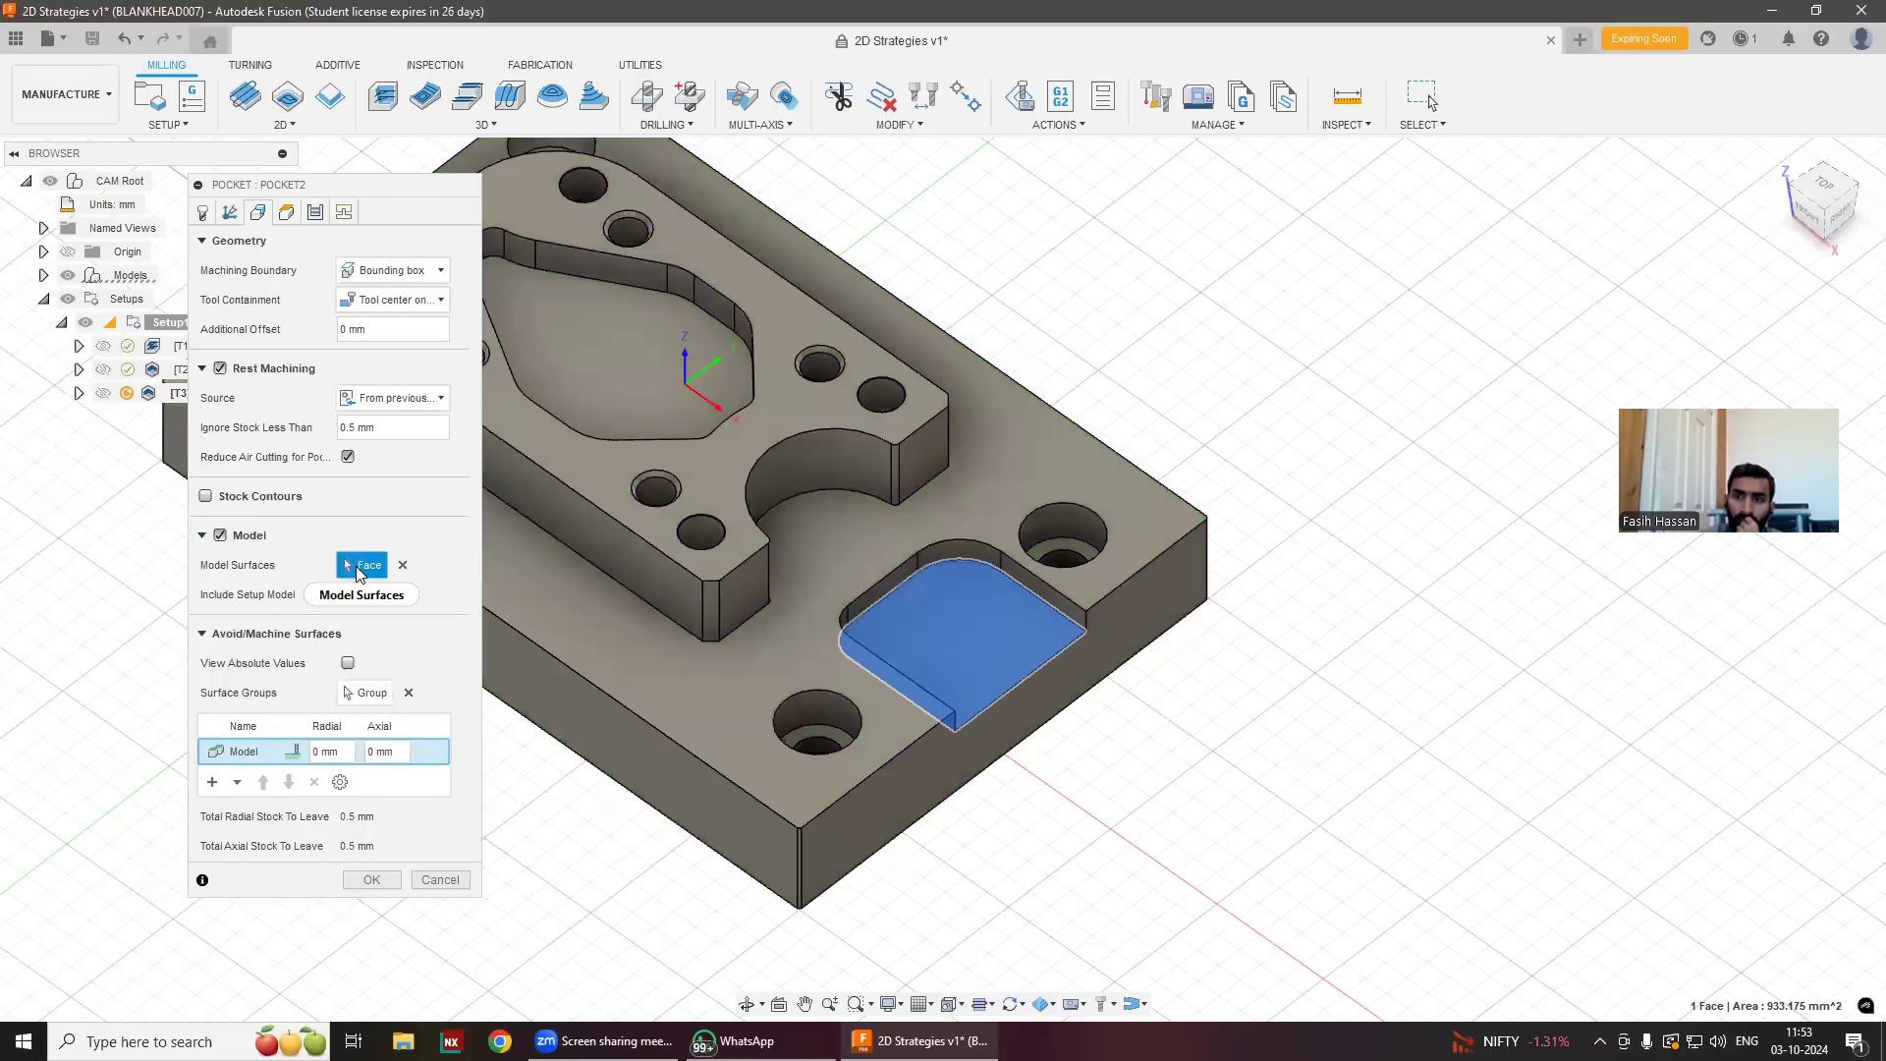
# Keep the rest machining source at From previous operation(s) and generate the second pocket toolpath.
pyautogui.click(397, 399)
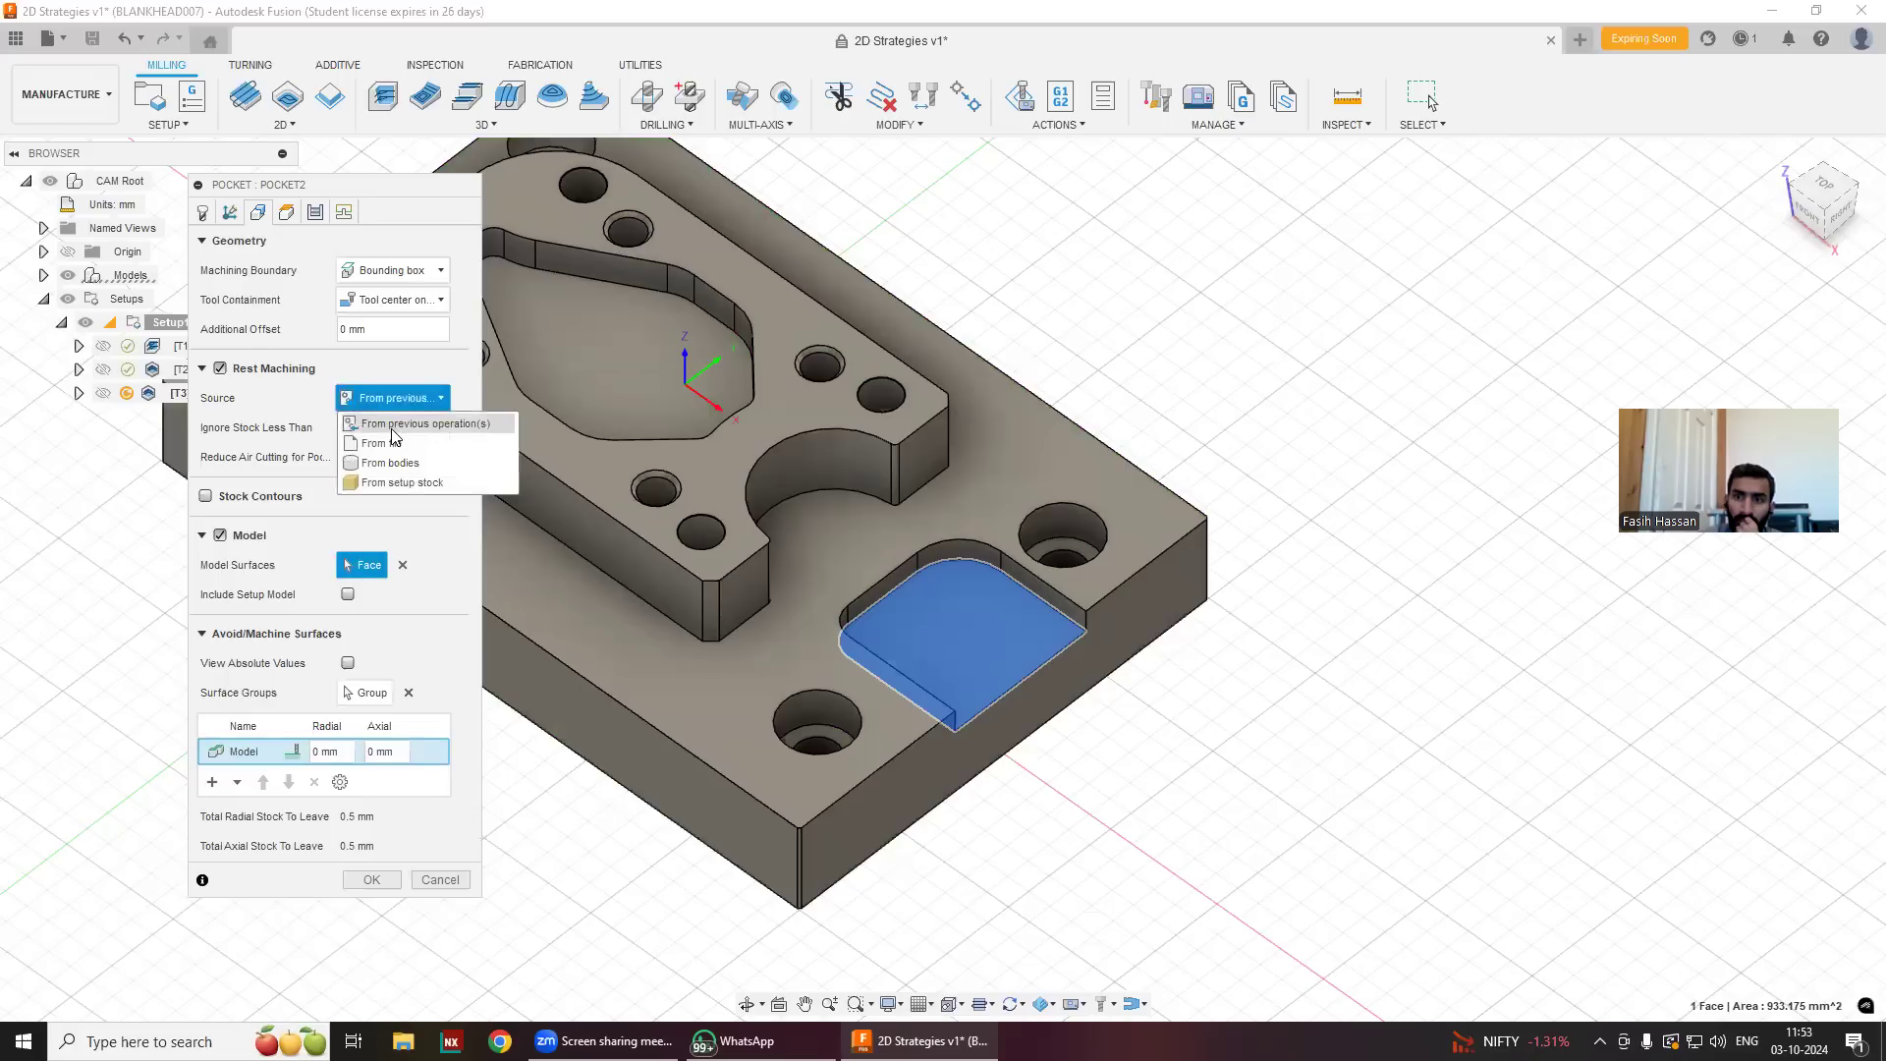
pyautogui.click(392, 428)
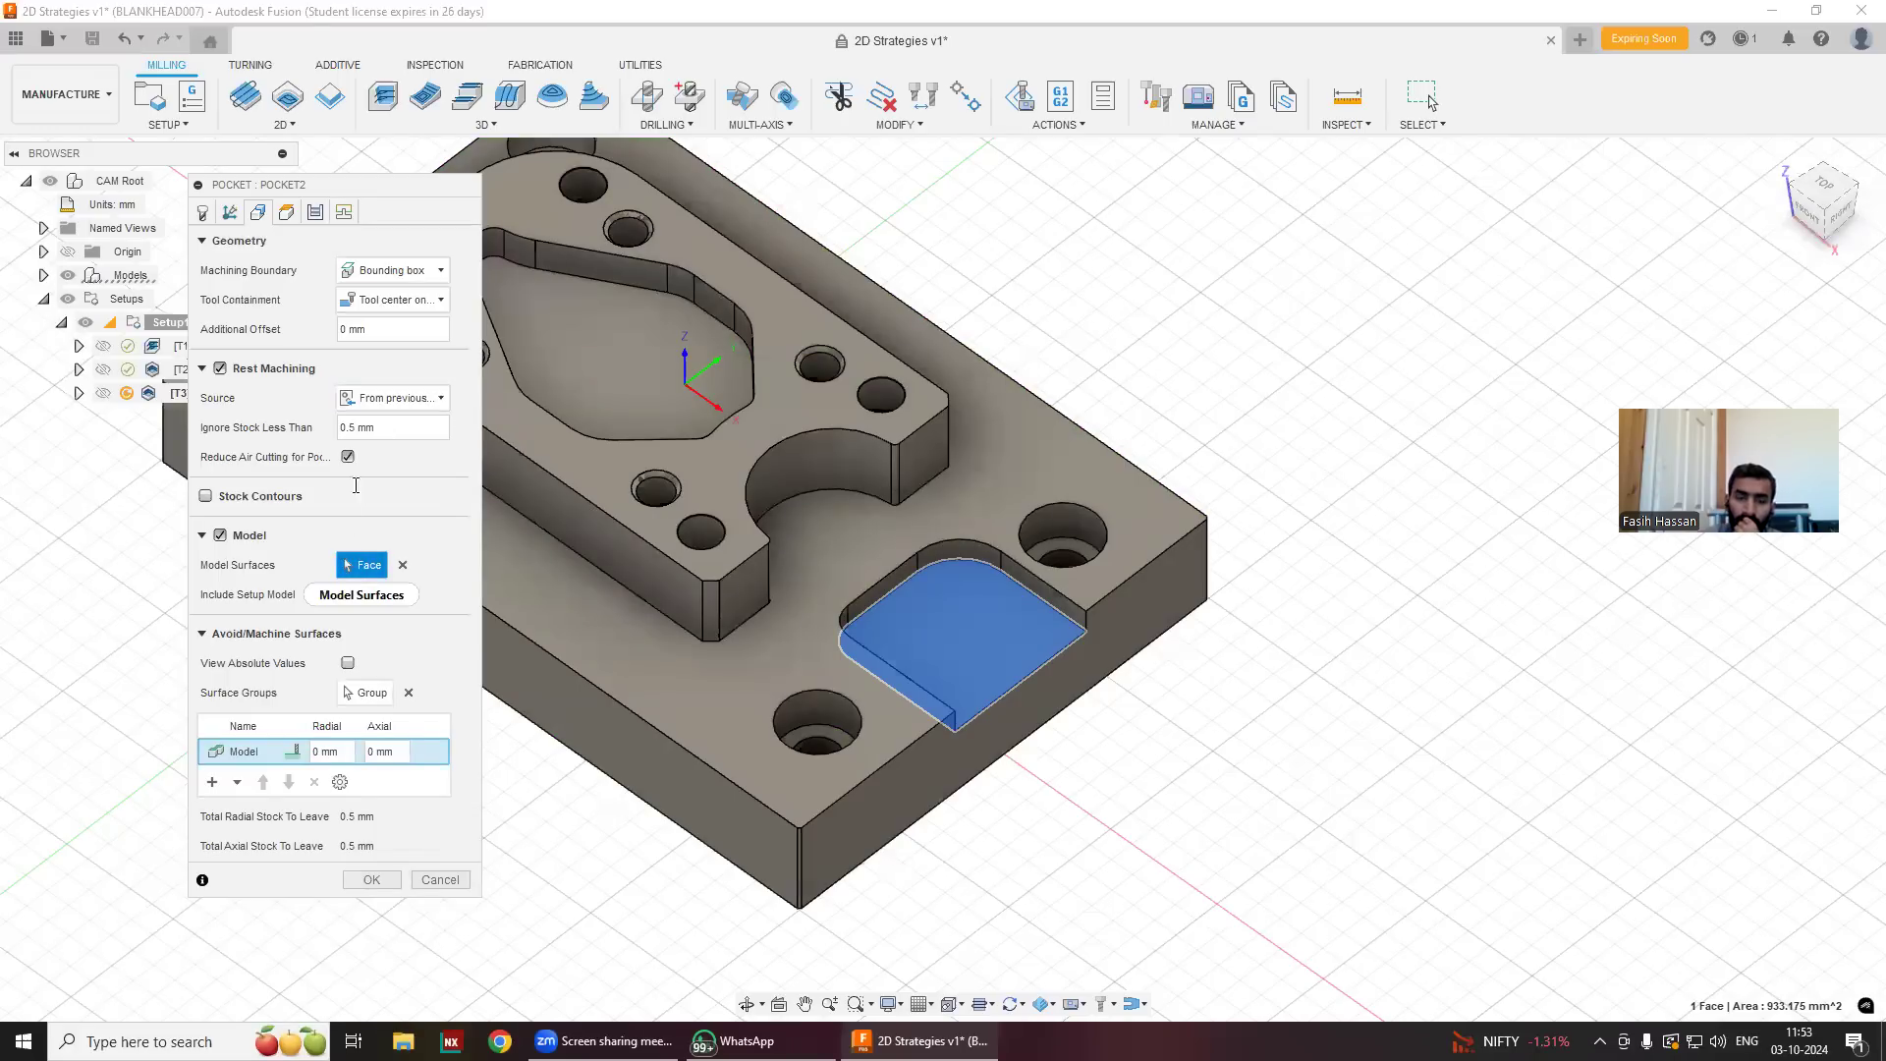
pyautogui.click(411, 399)
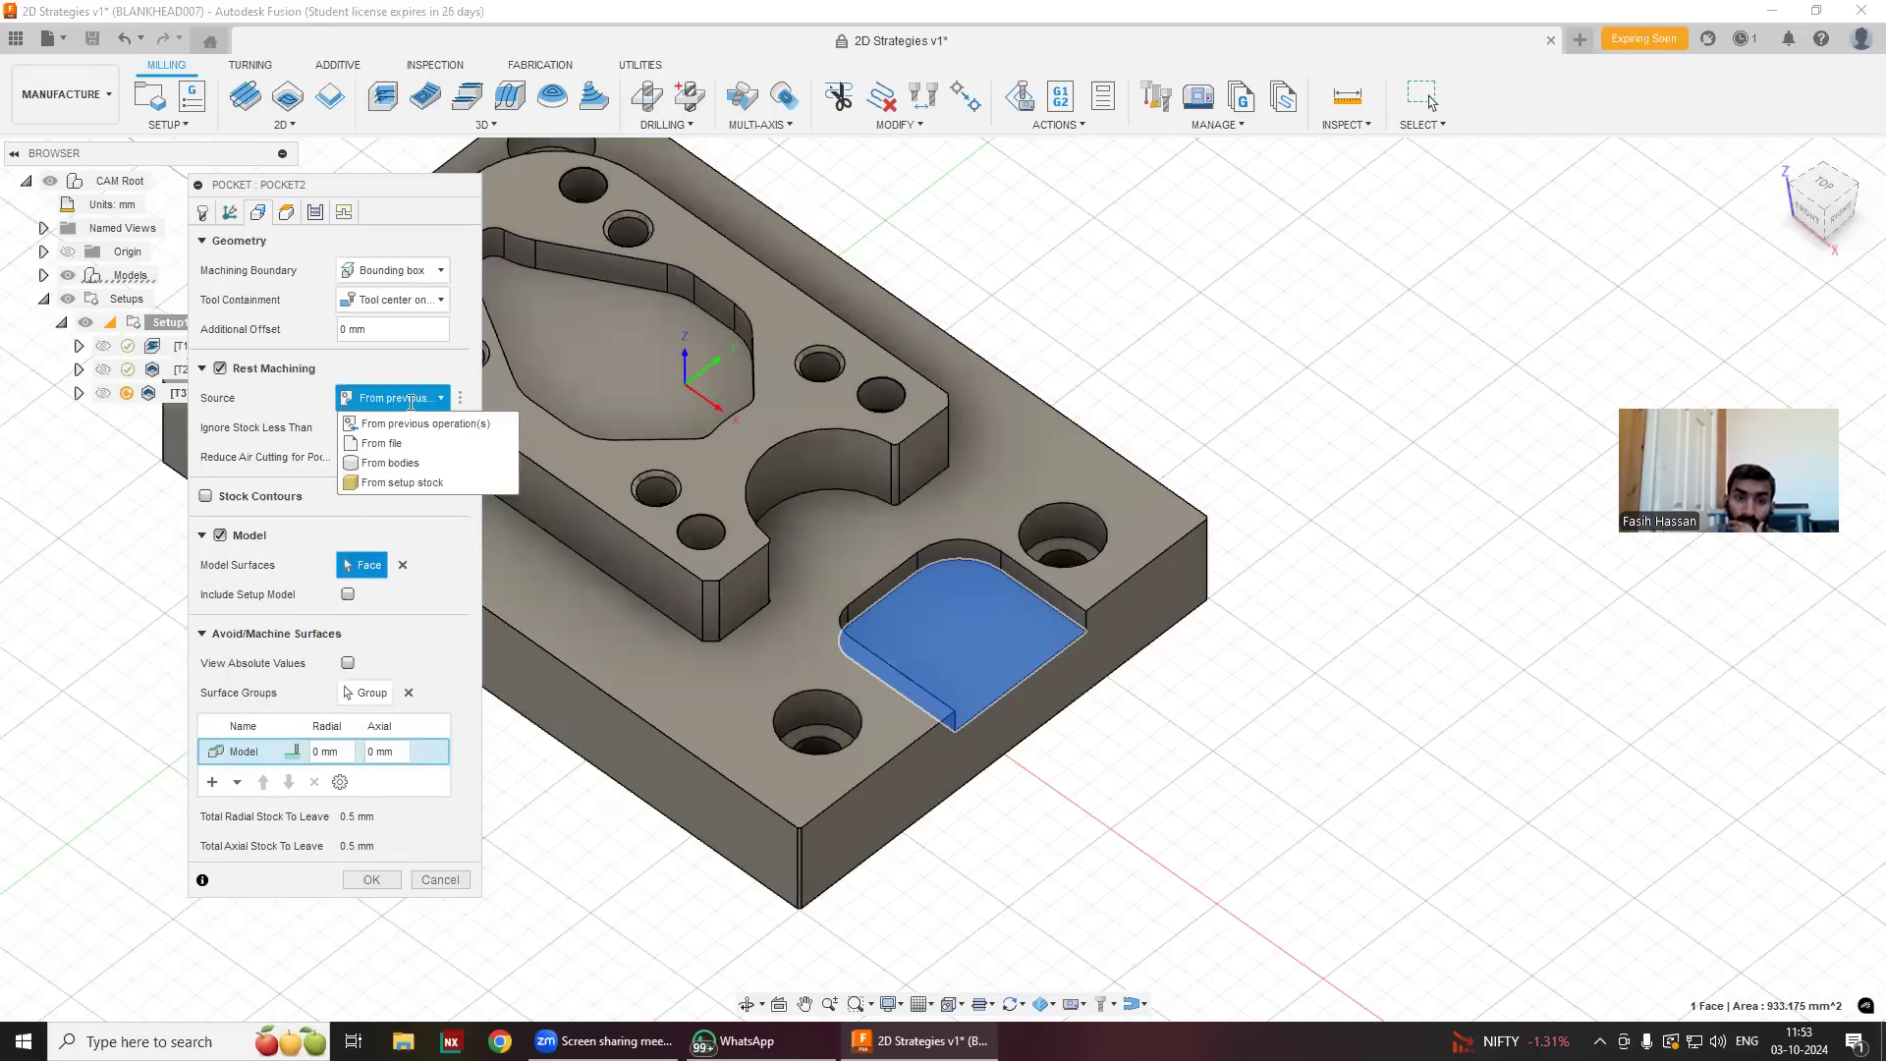
pyautogui.click(410, 424)
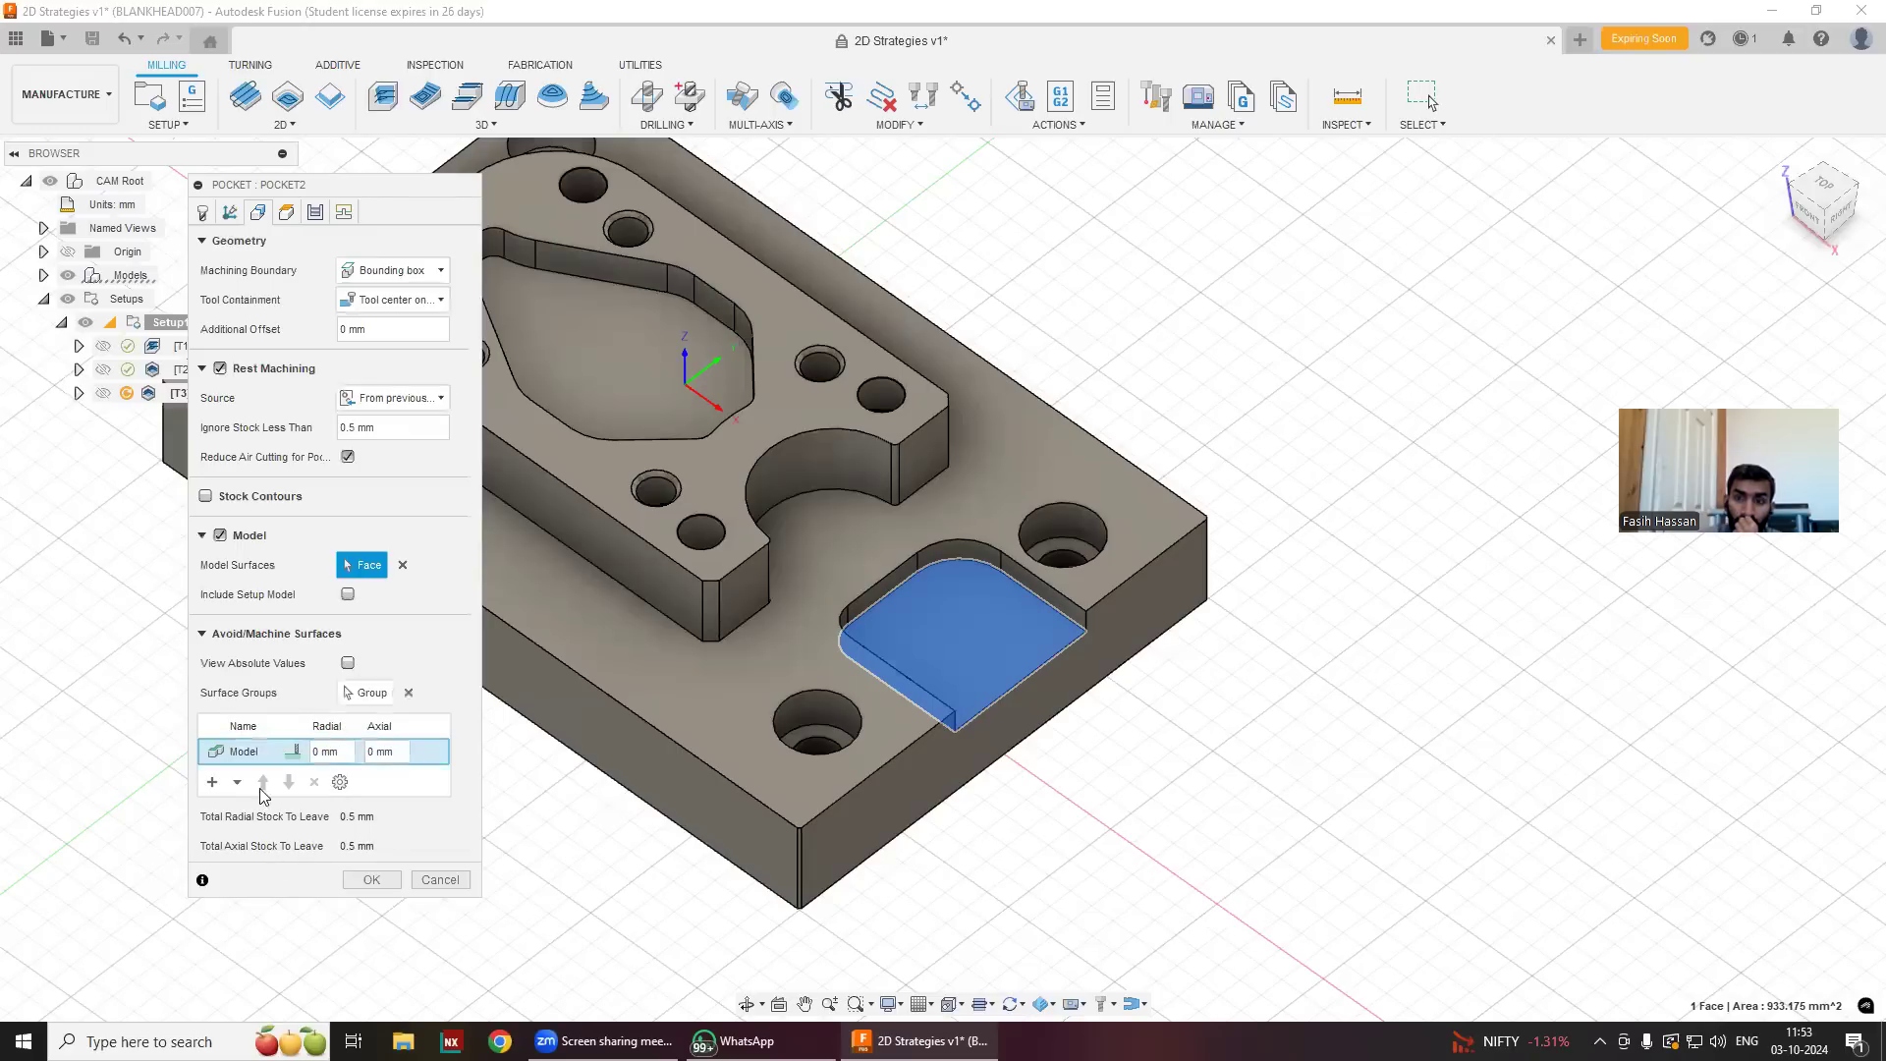
pyautogui.click(353, 877)
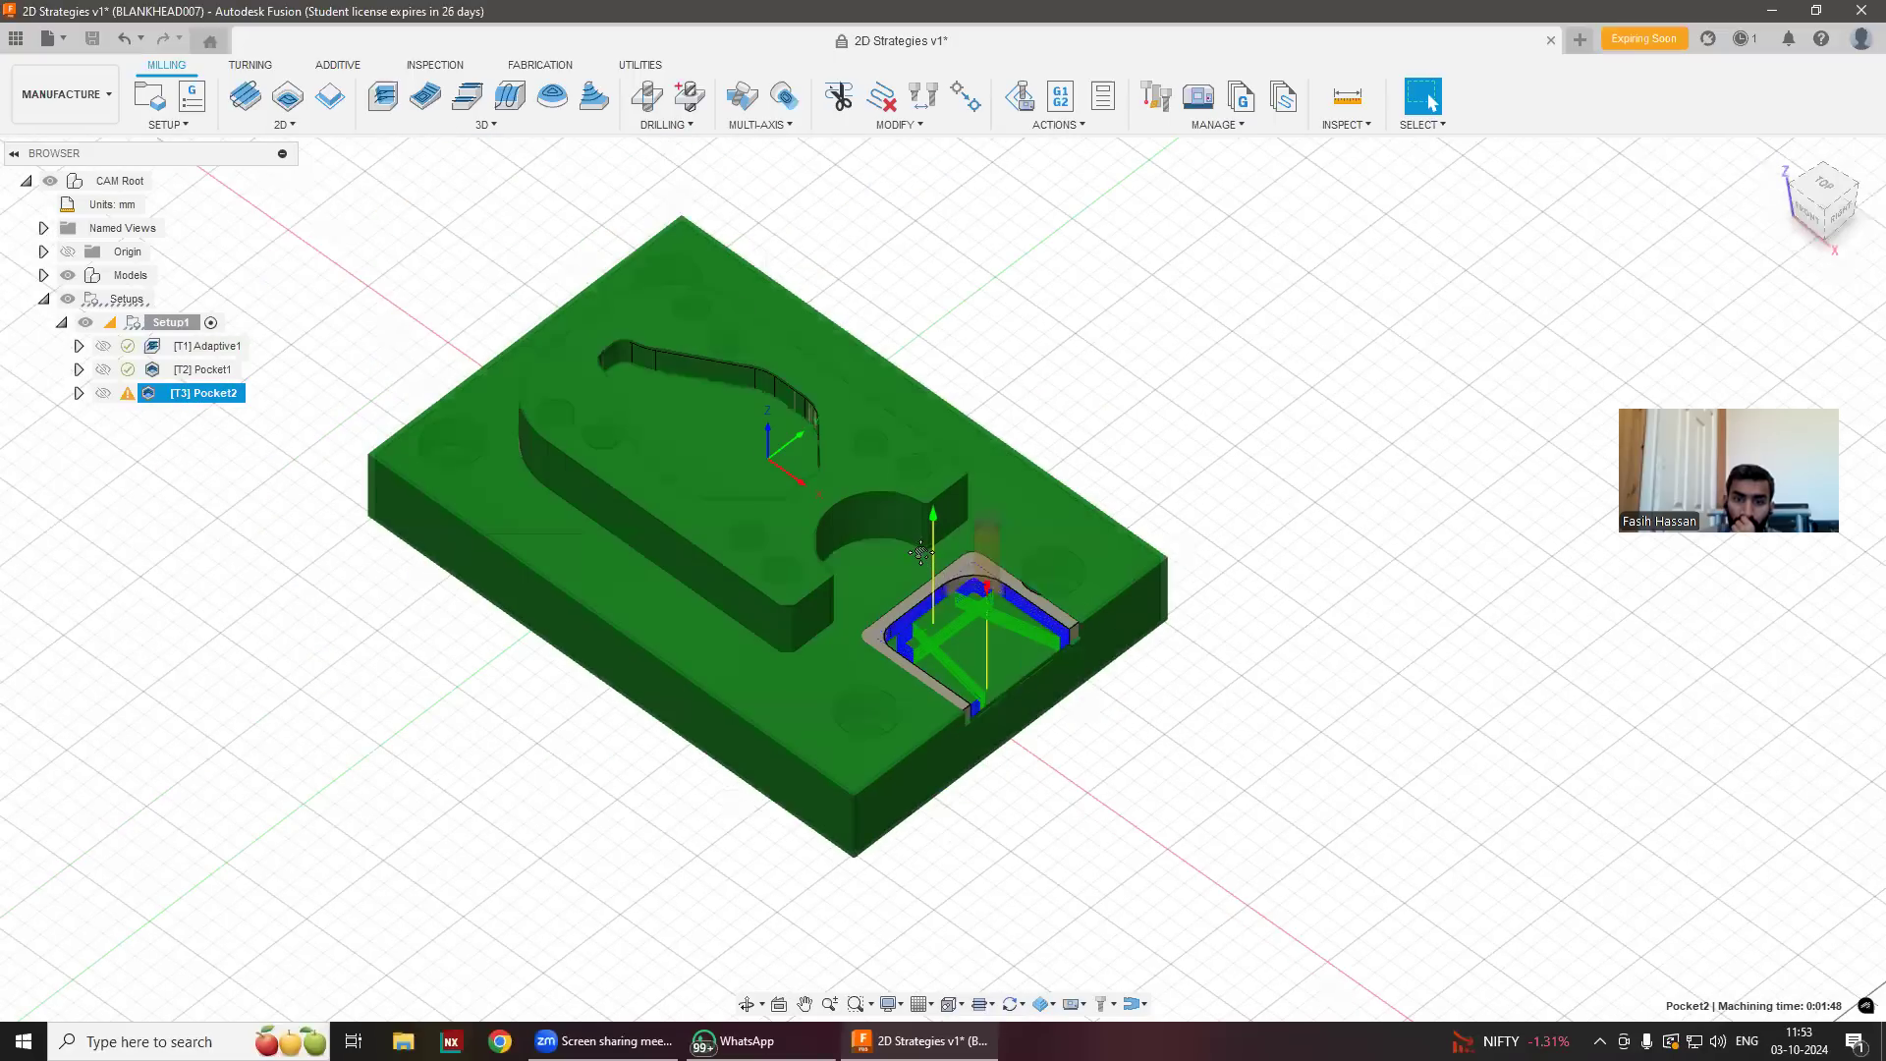
# Change the second pocket operation's tool containment to Tool inside boundary and regenerate the toolpath.
pyautogui.scroll(5, 920, 553)
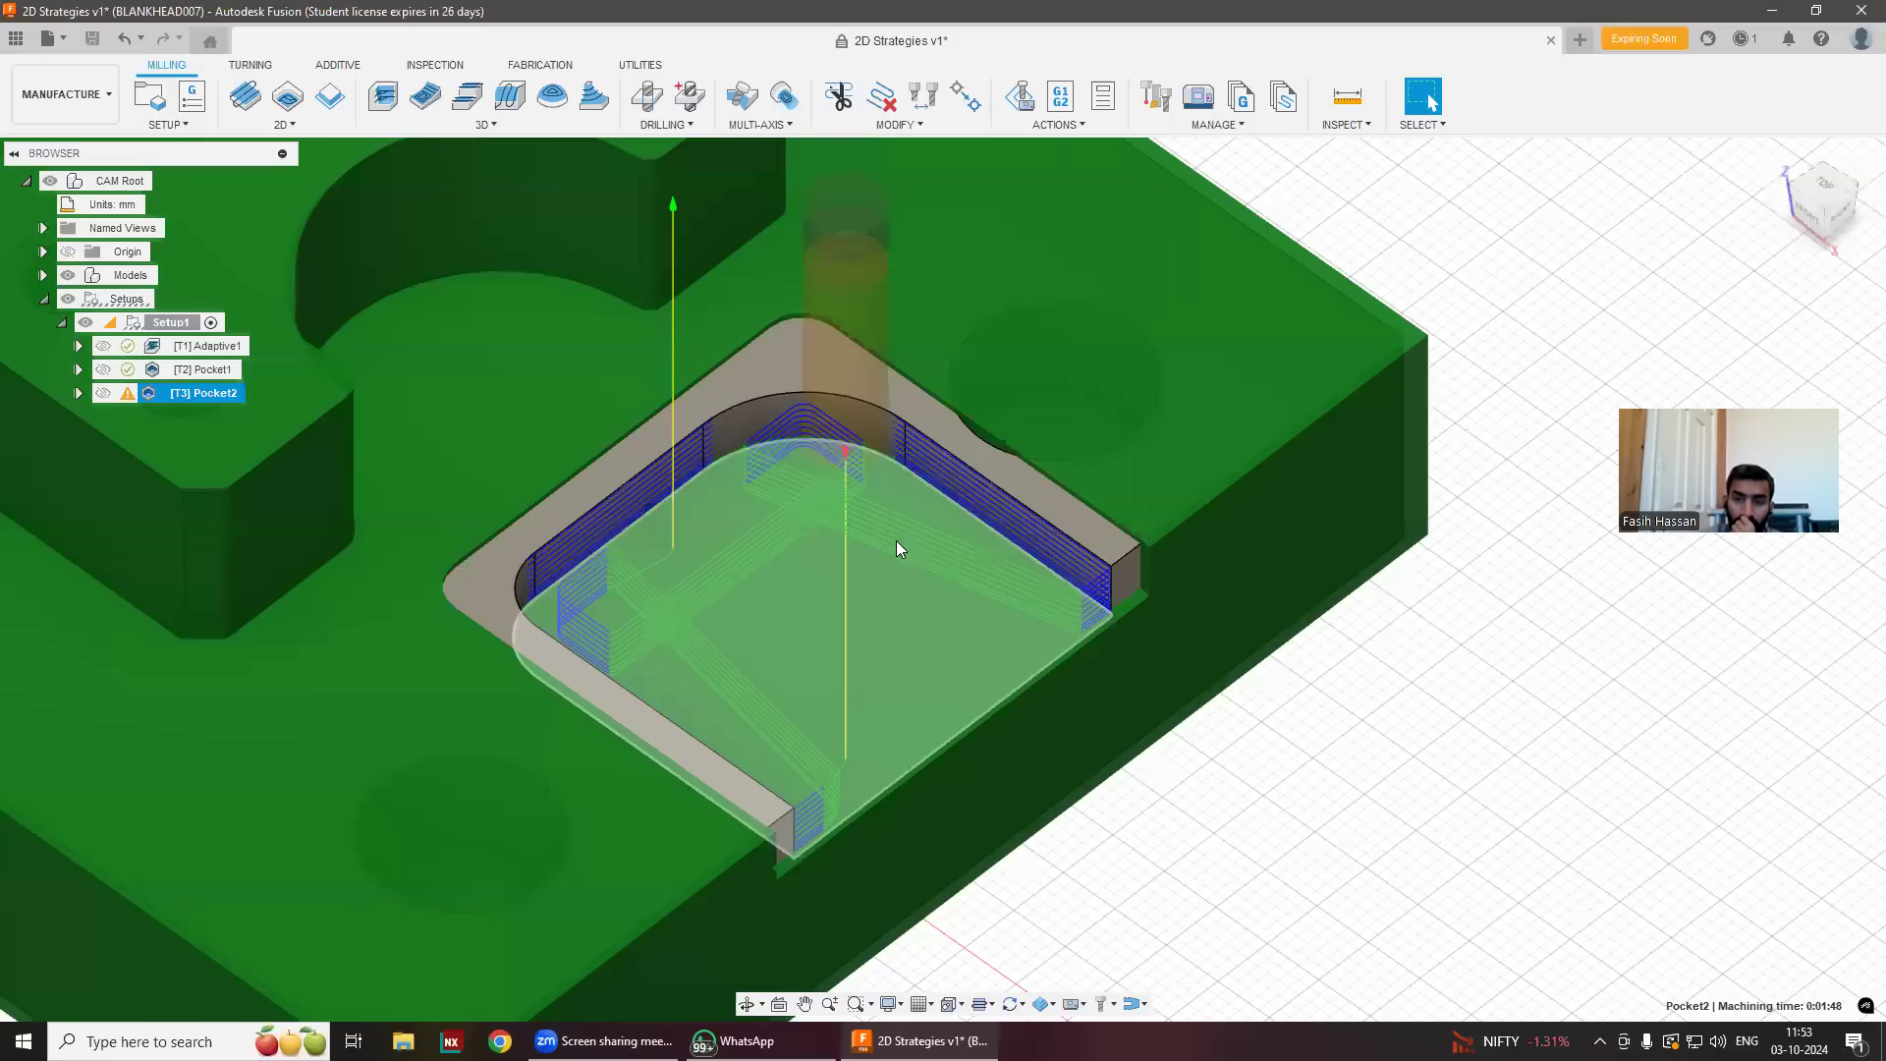
pyautogui.click(208, 393)
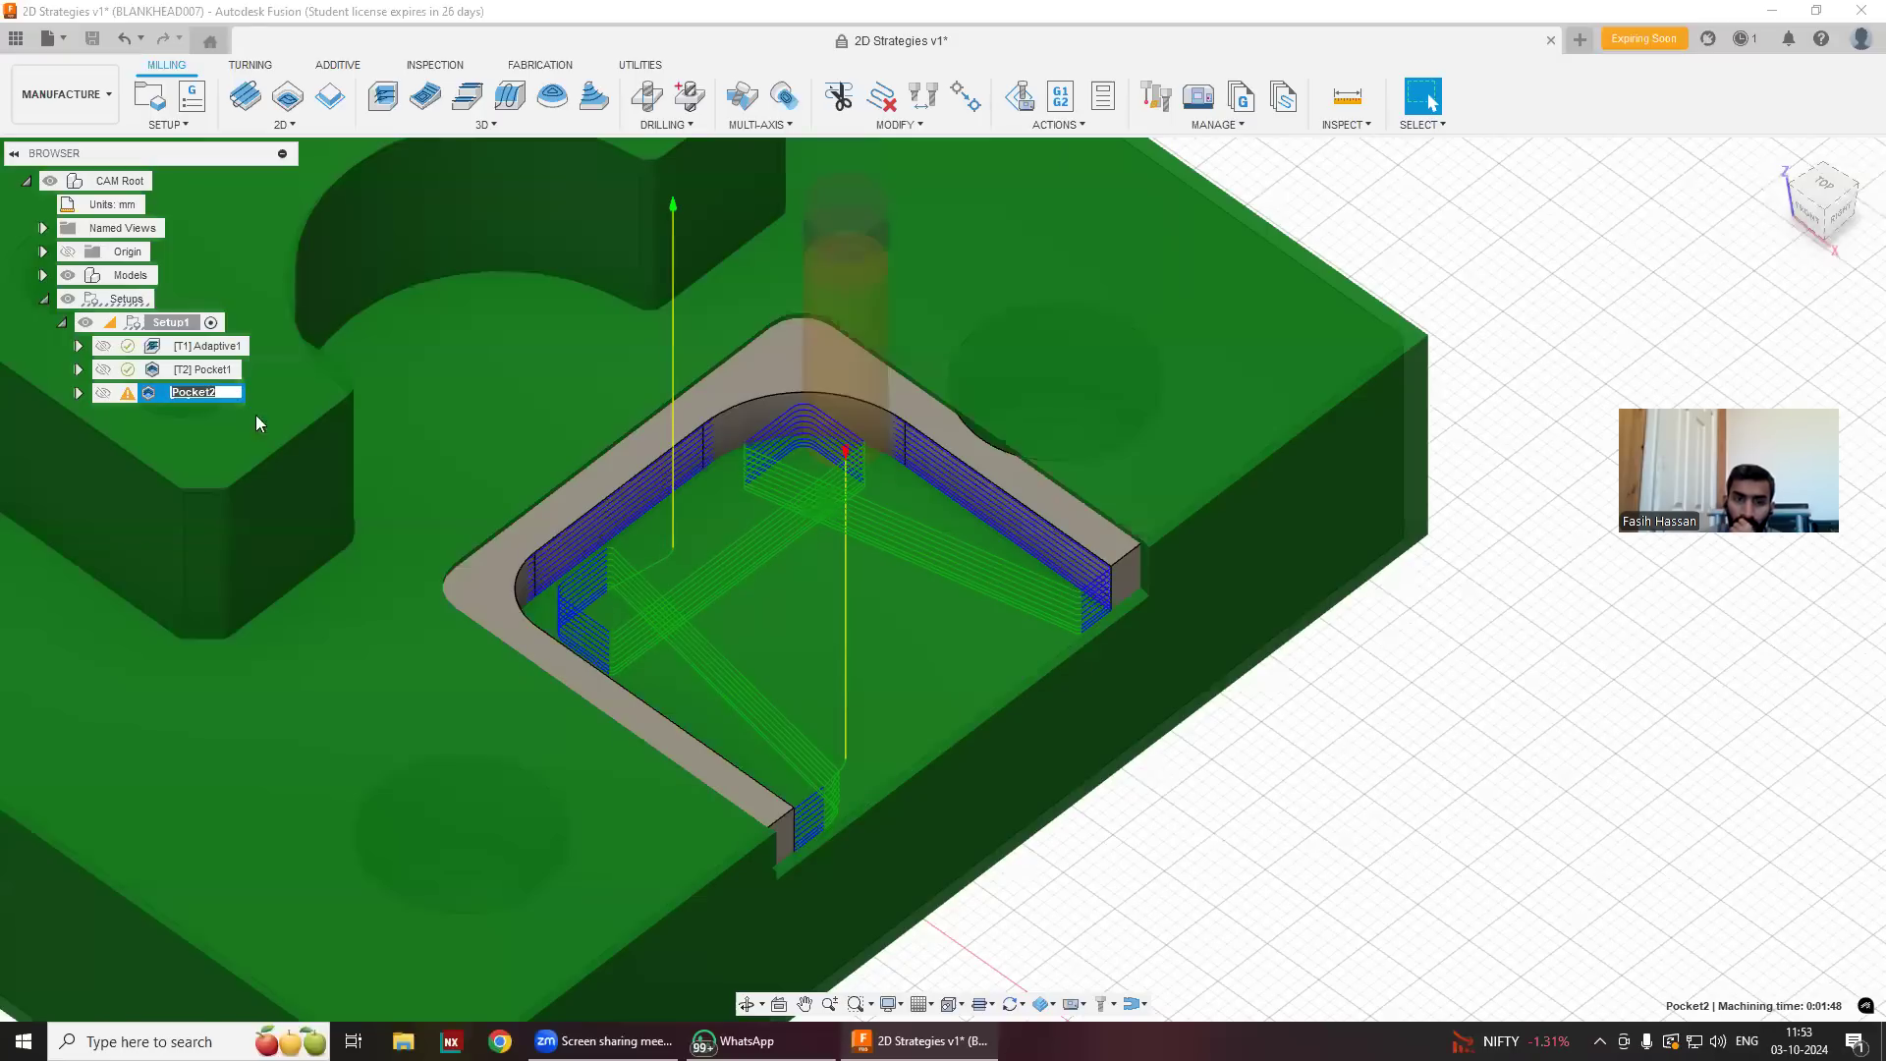
pyautogui.press('Return')
pyautogui.scroll(-5, 442, 499)
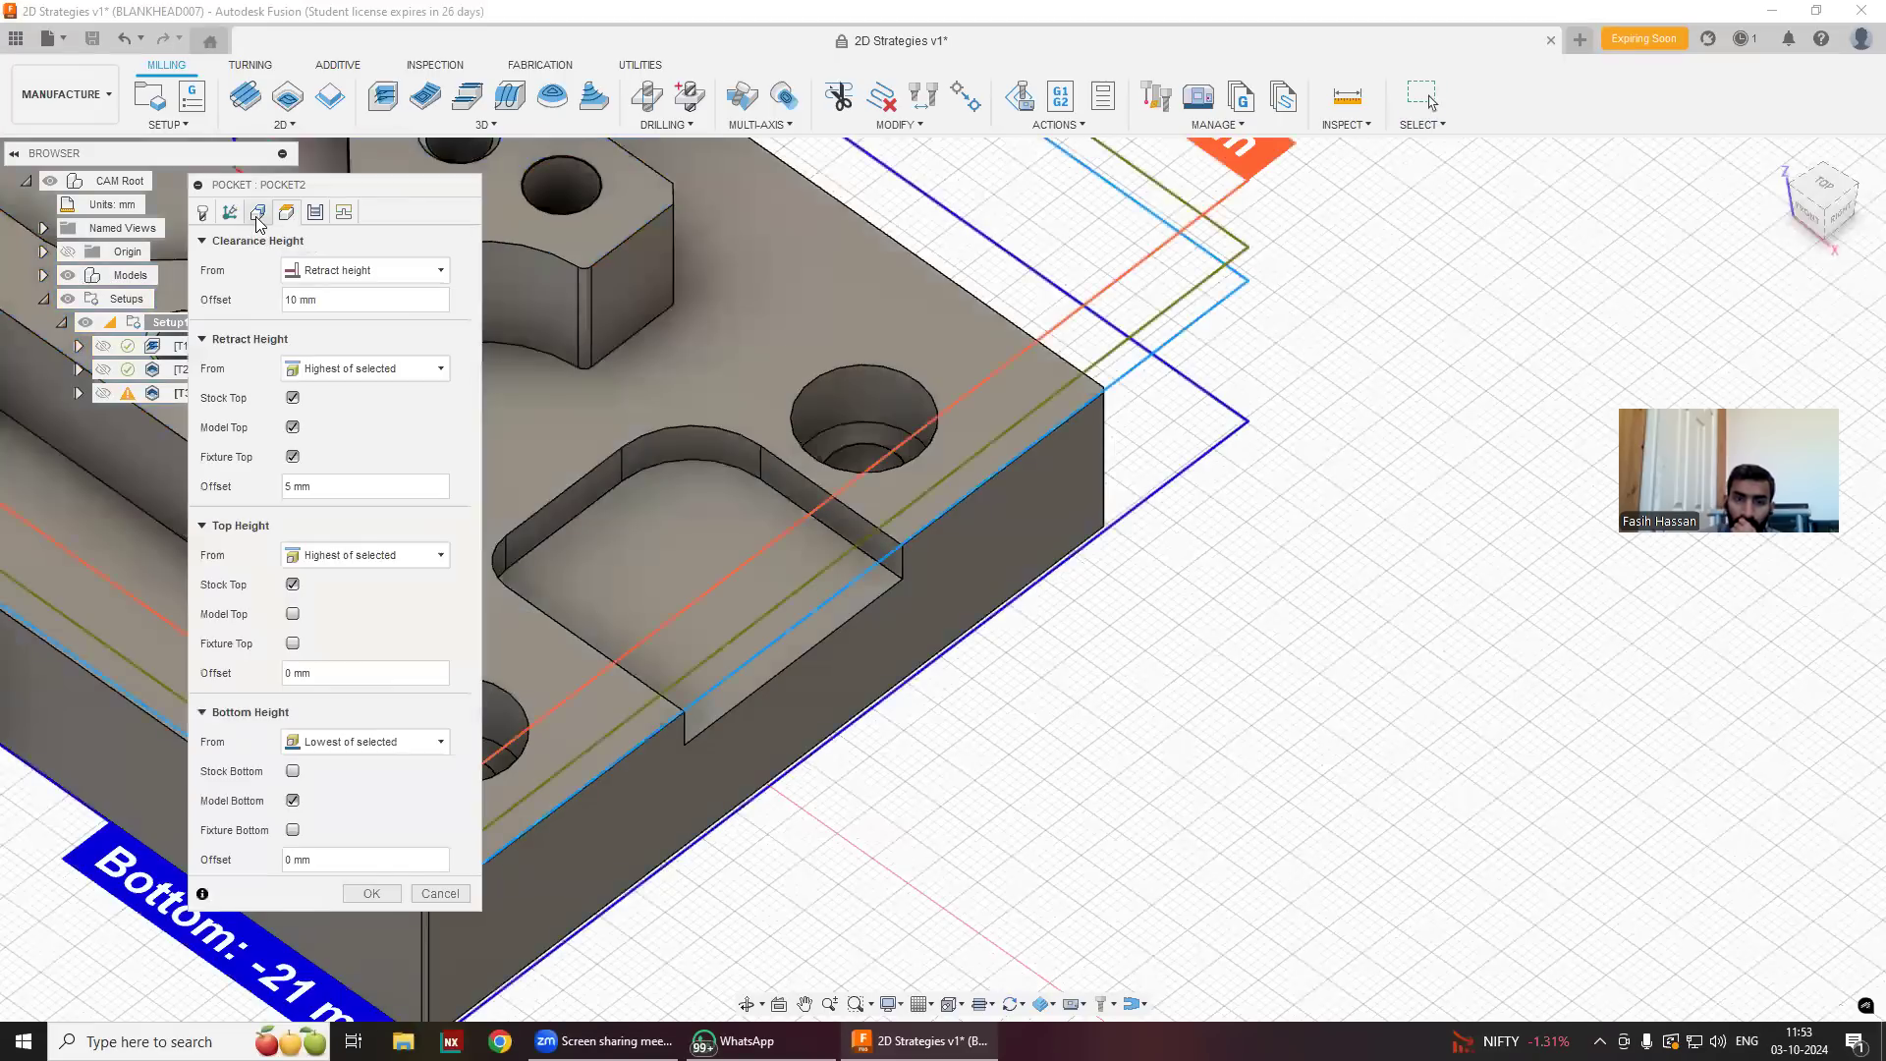
pyautogui.click(257, 212)
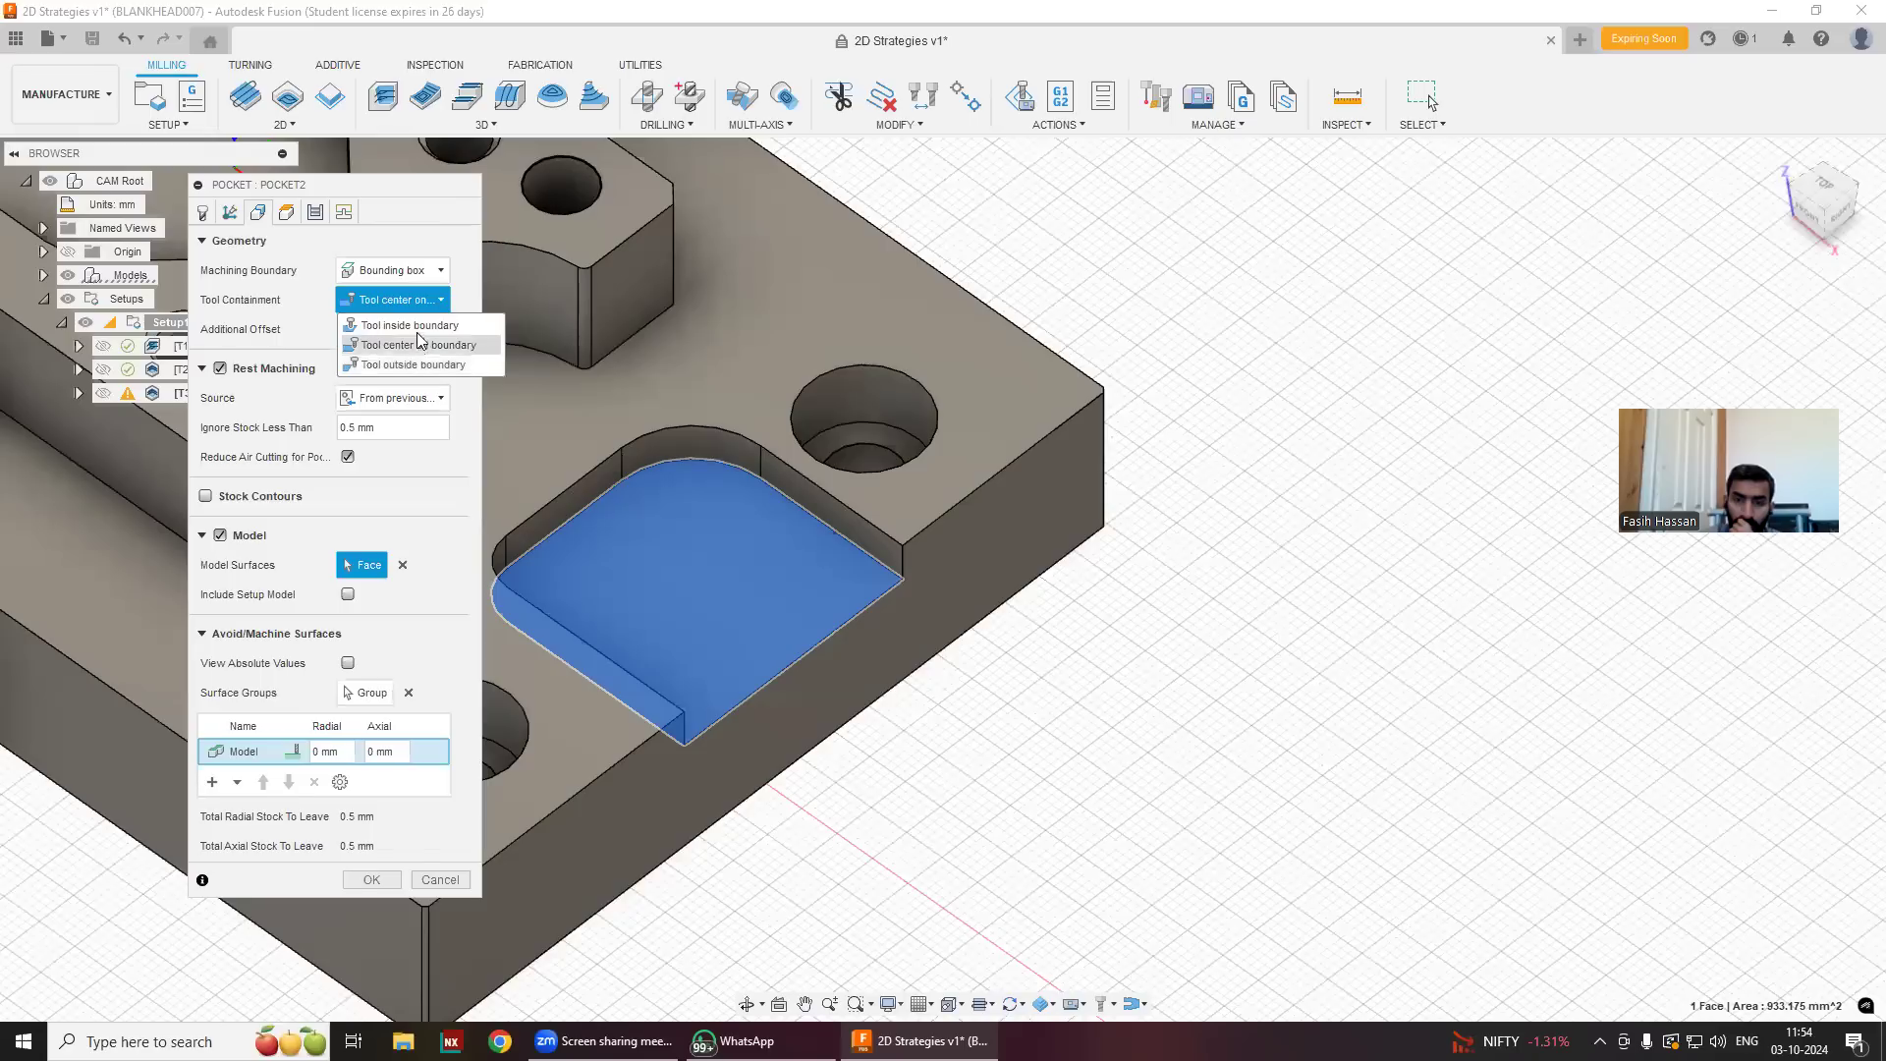
pyautogui.click(412, 325)
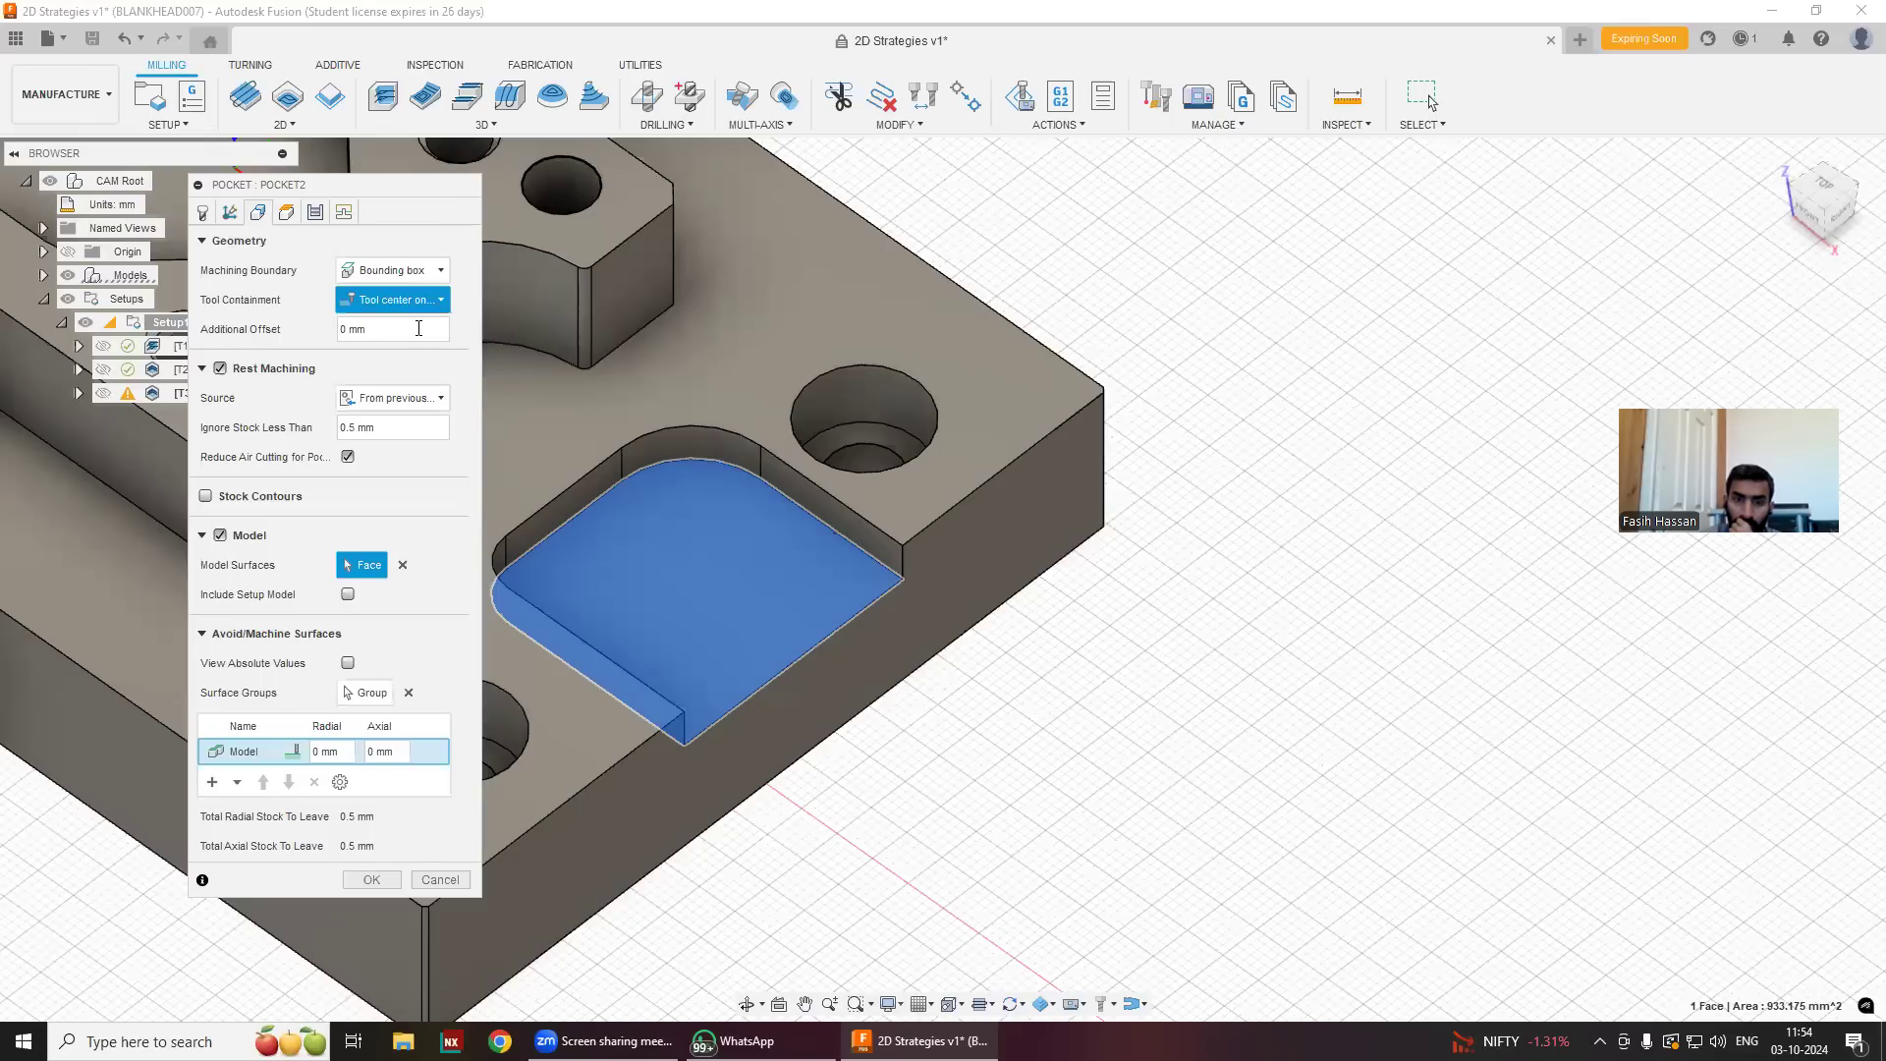
pyautogui.click(372, 881)
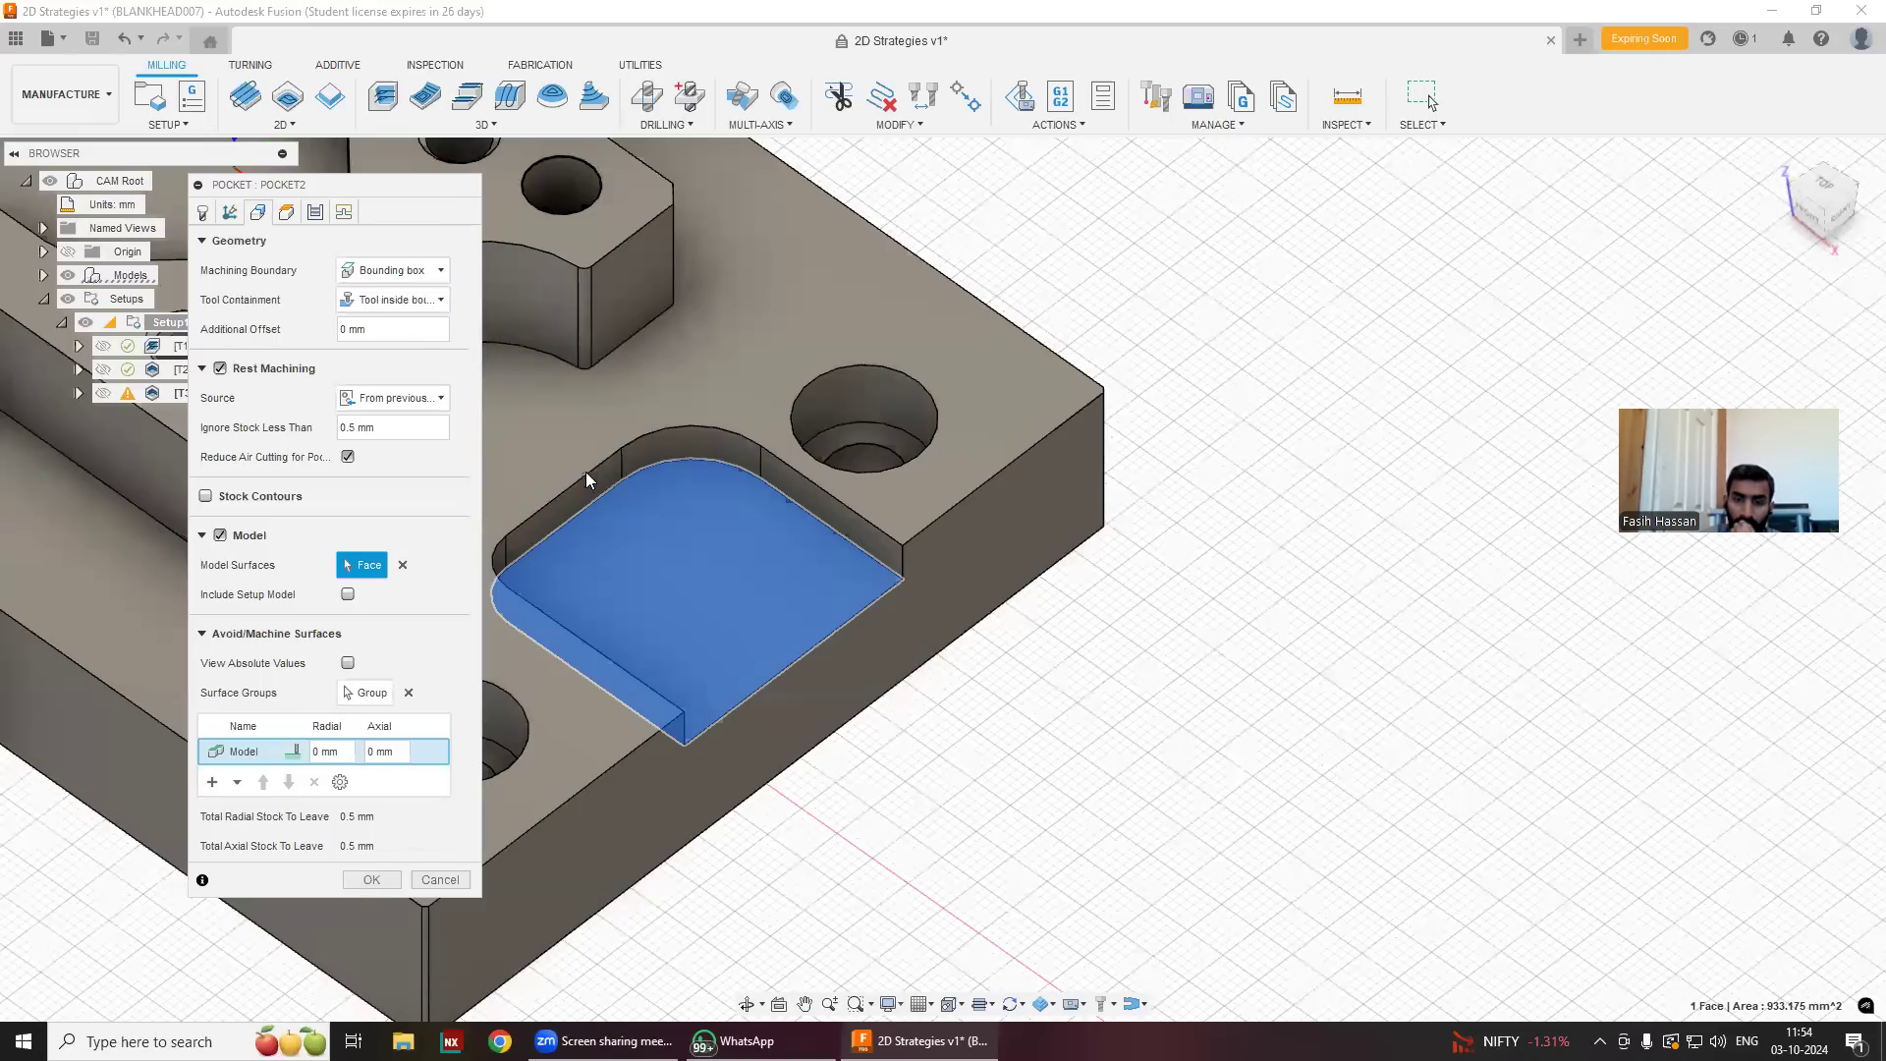
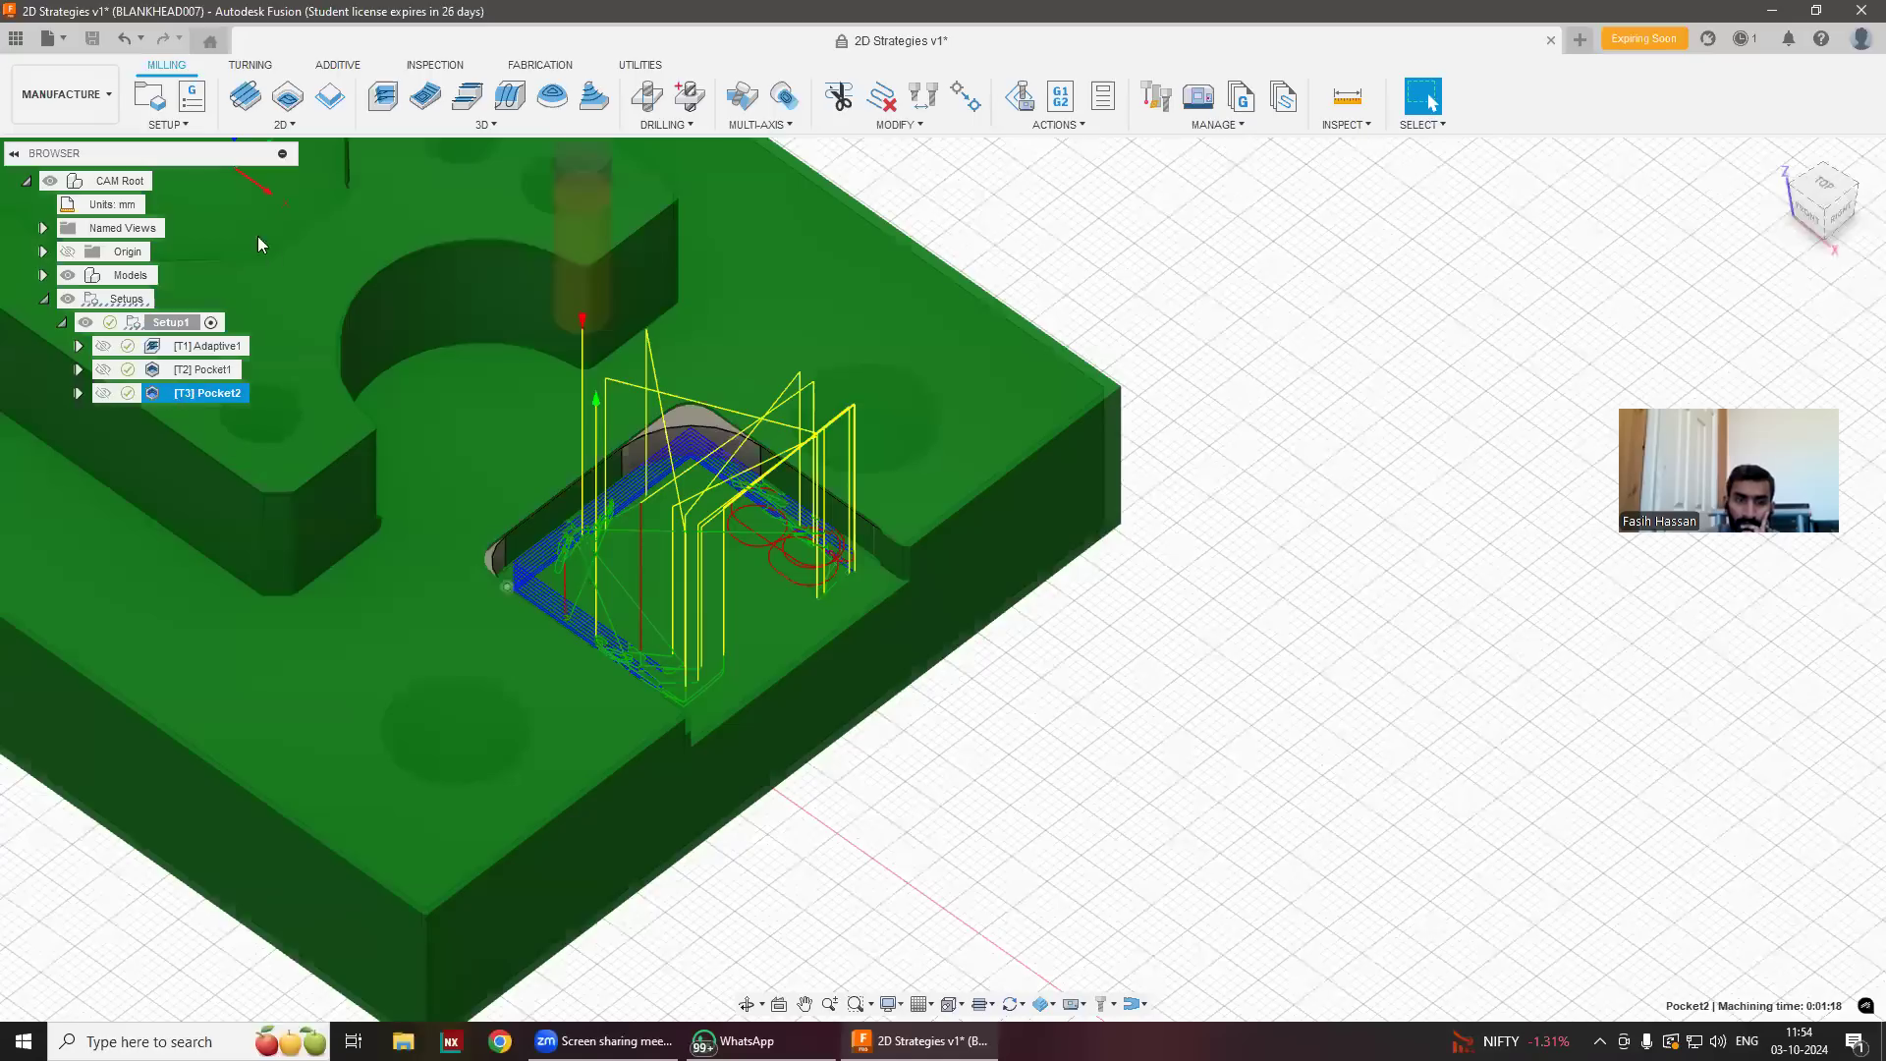
# Try including the setup model alongside the selected floor face in the second pocket operation and regenerate the toolpath.
pyautogui.doubleClick(207, 393)
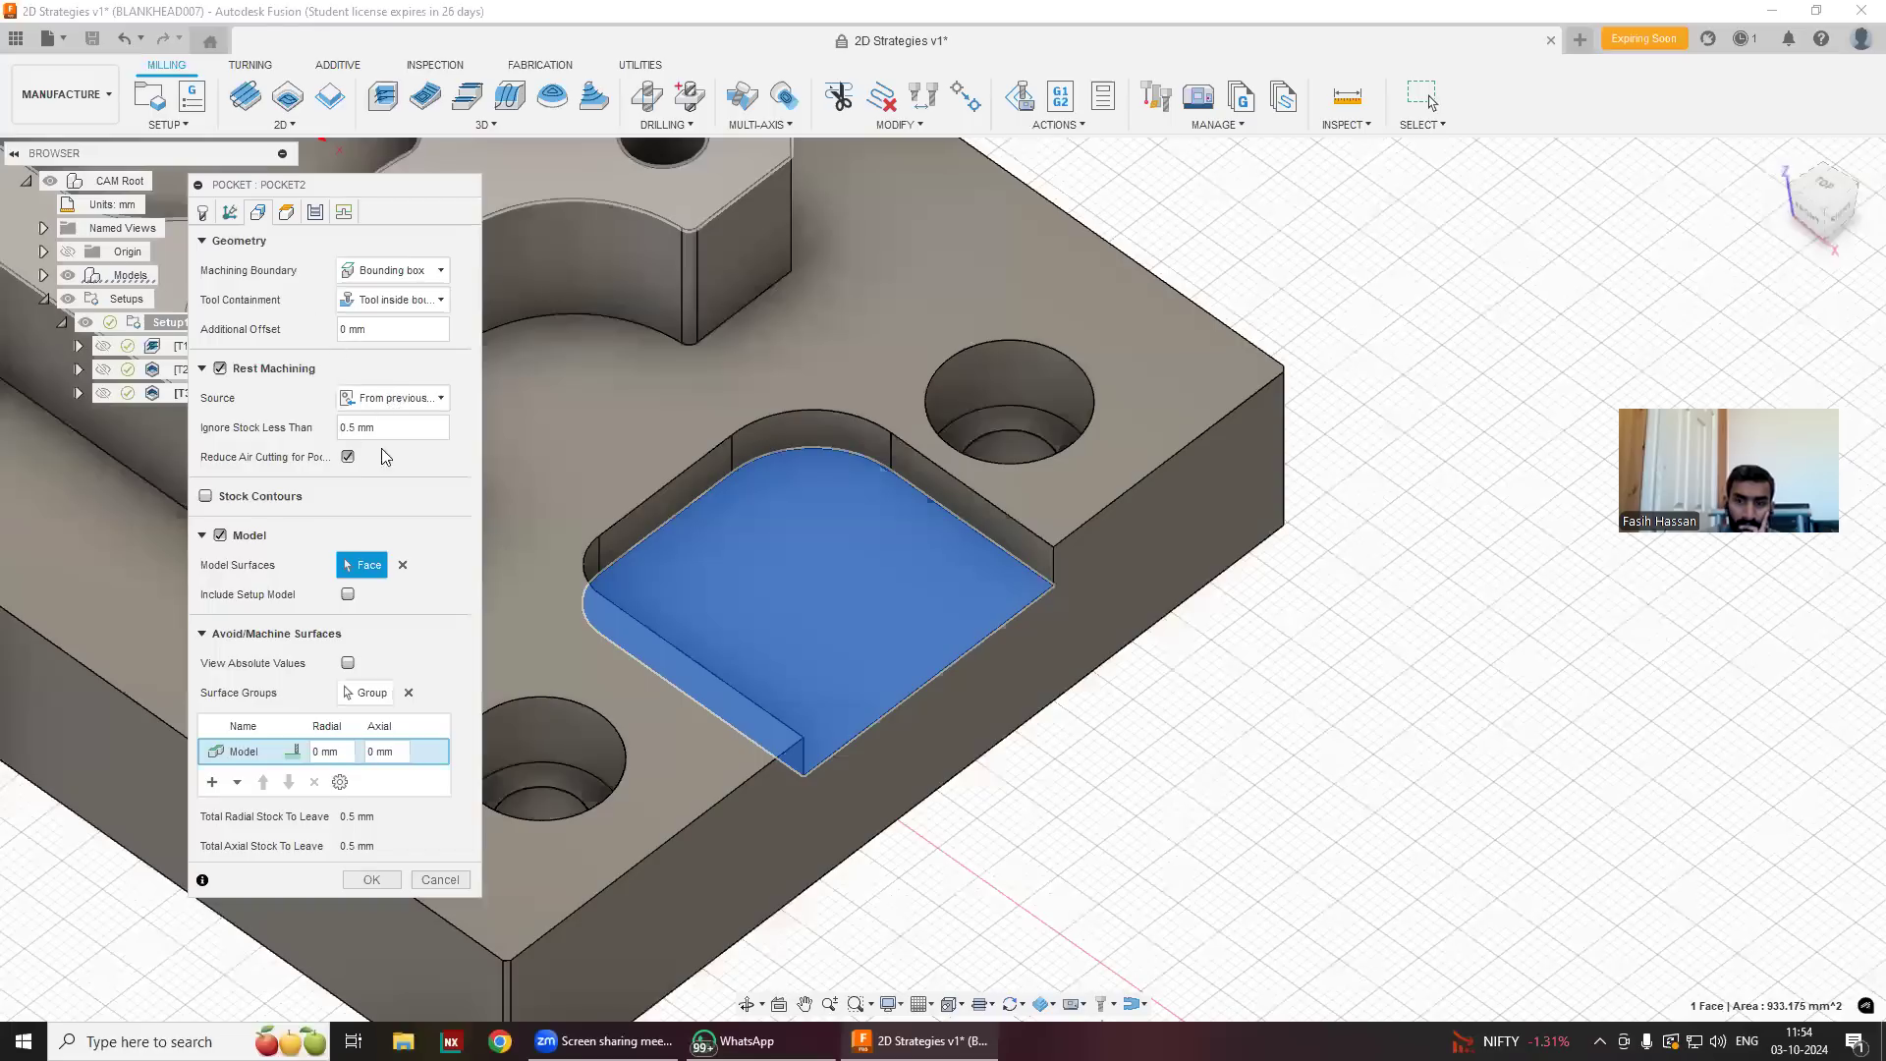
pyautogui.click(349, 595)
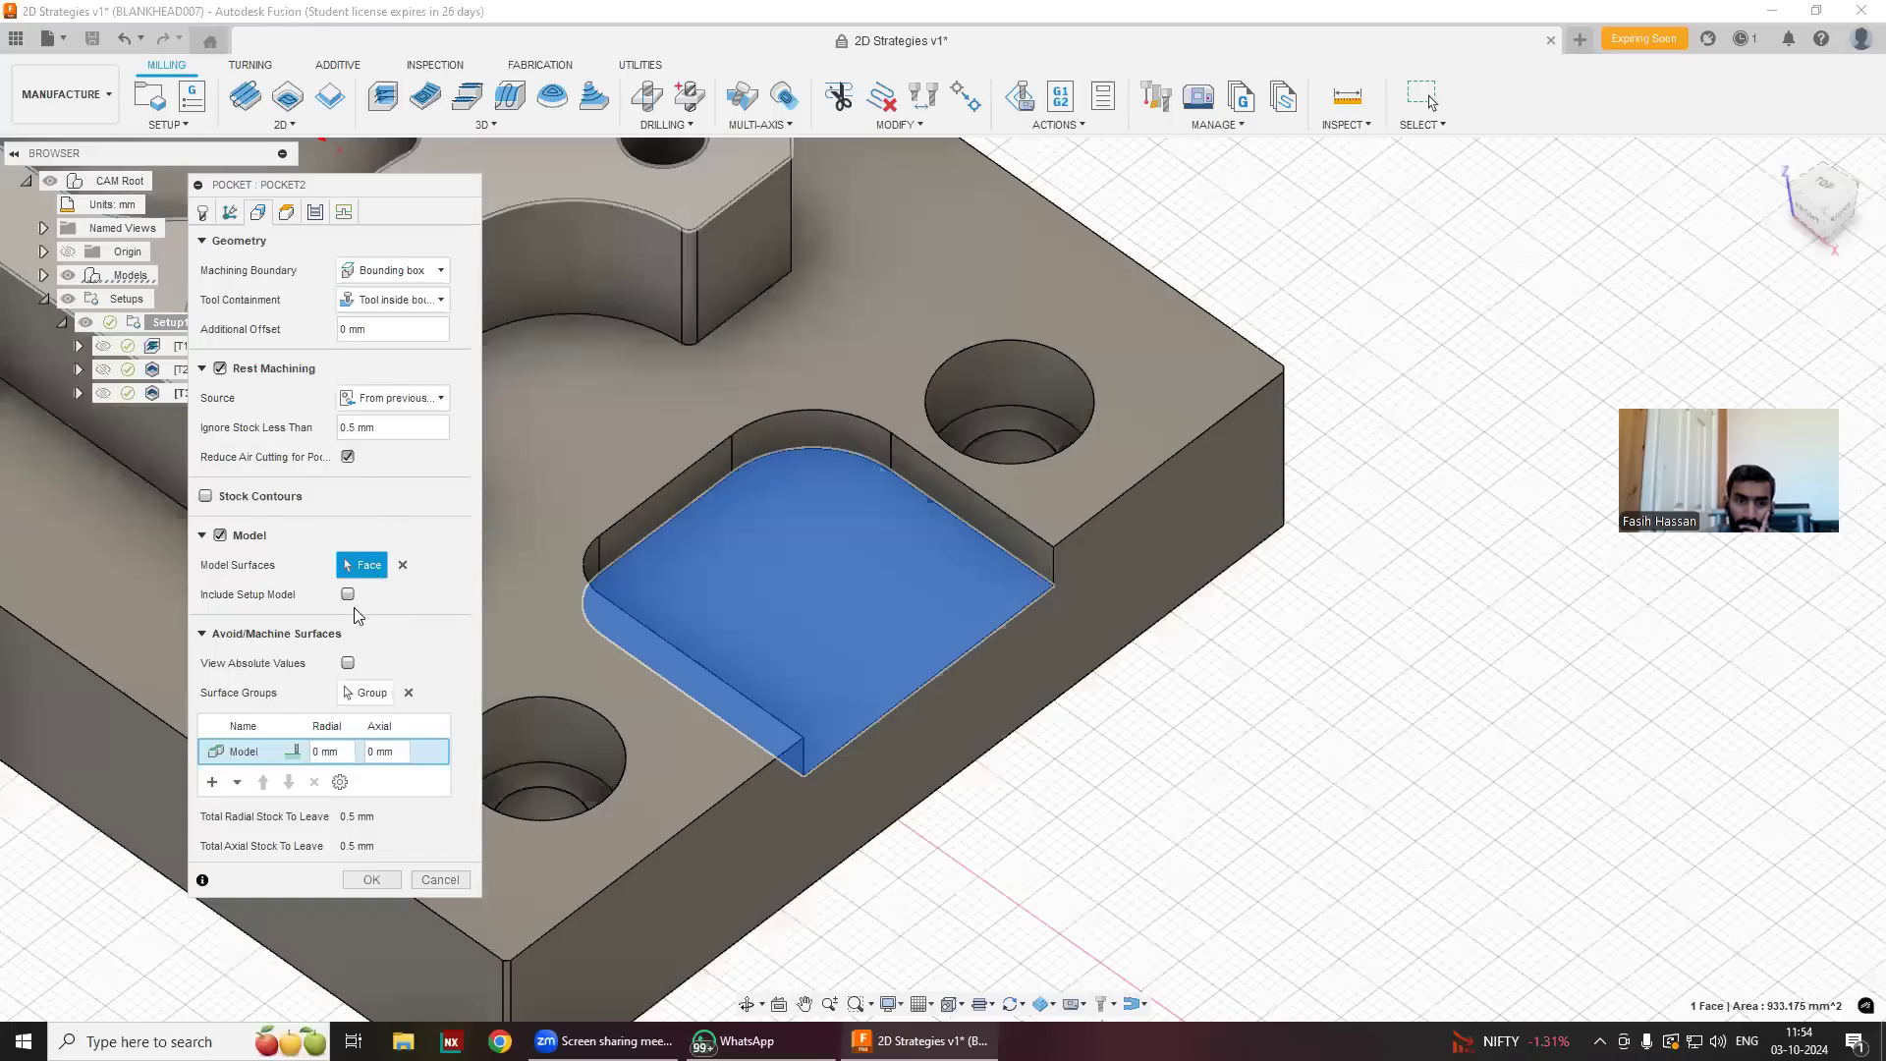
pyautogui.click(372, 879)
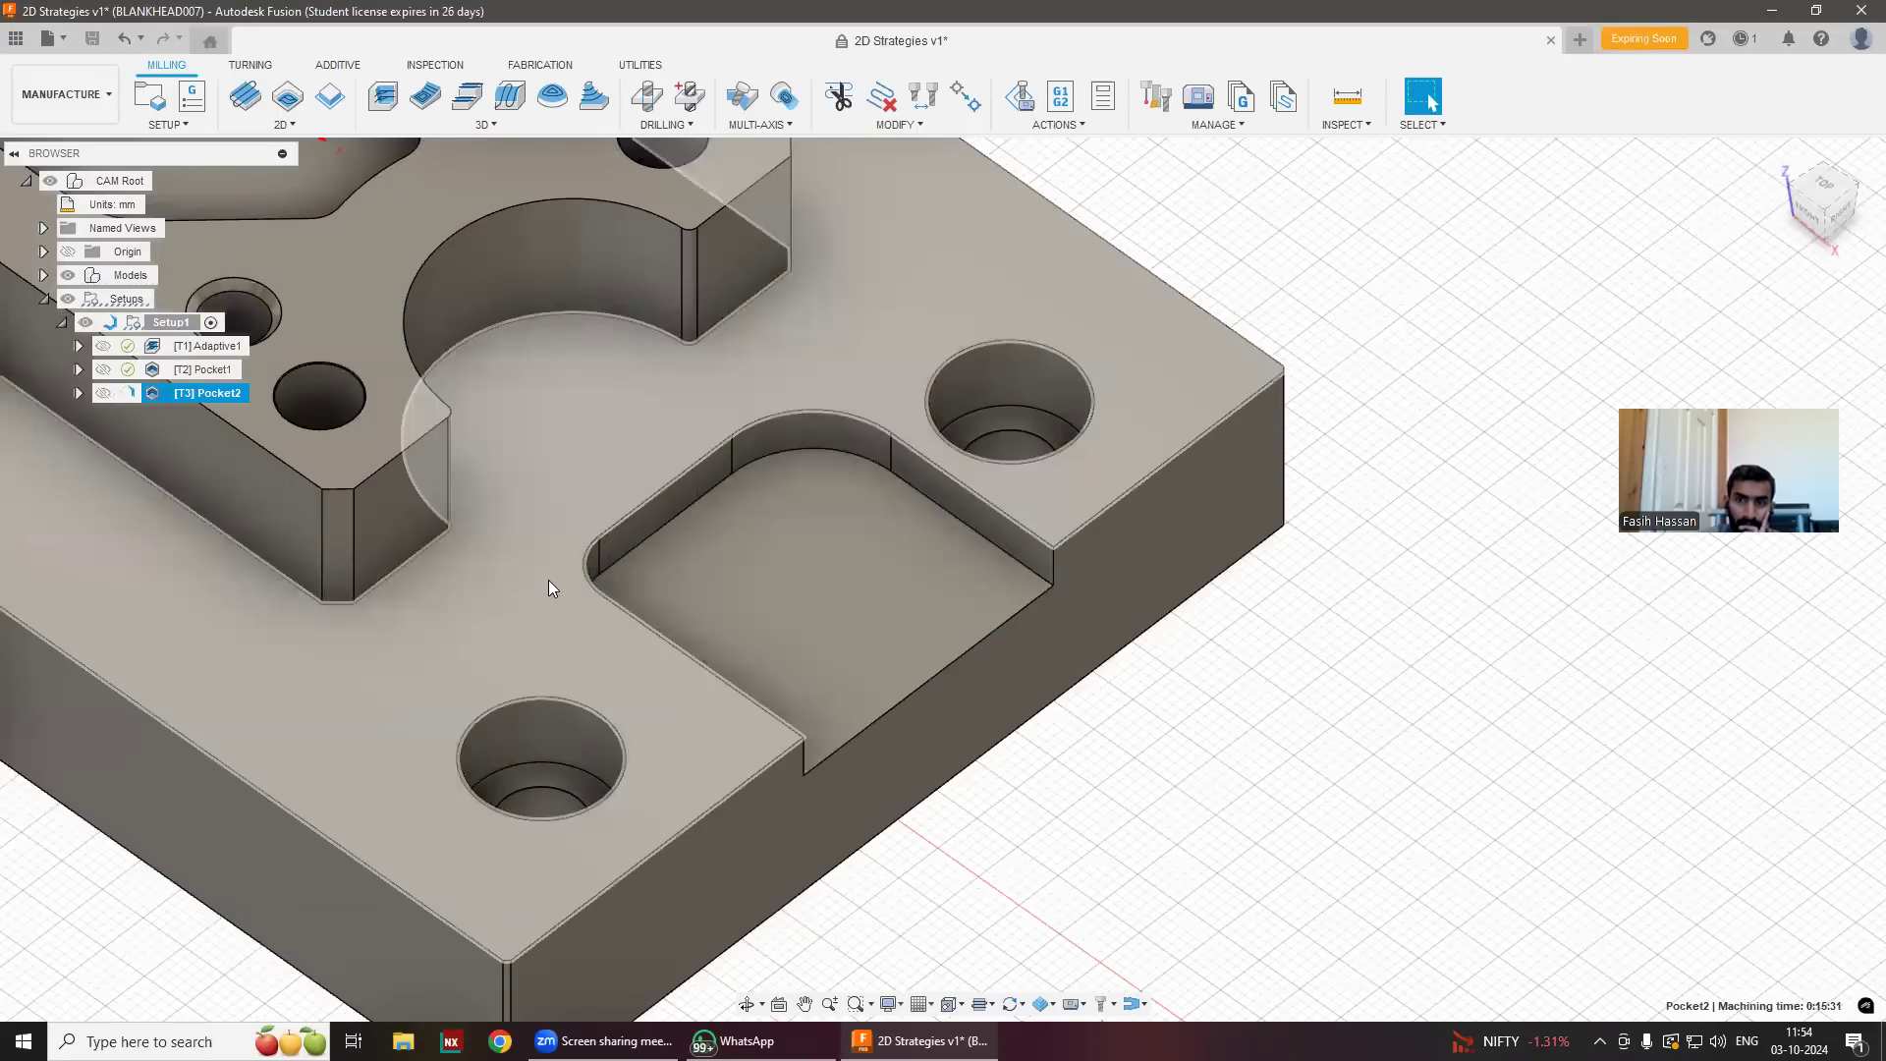
pyautogui.scroll(-3, 702, 578)
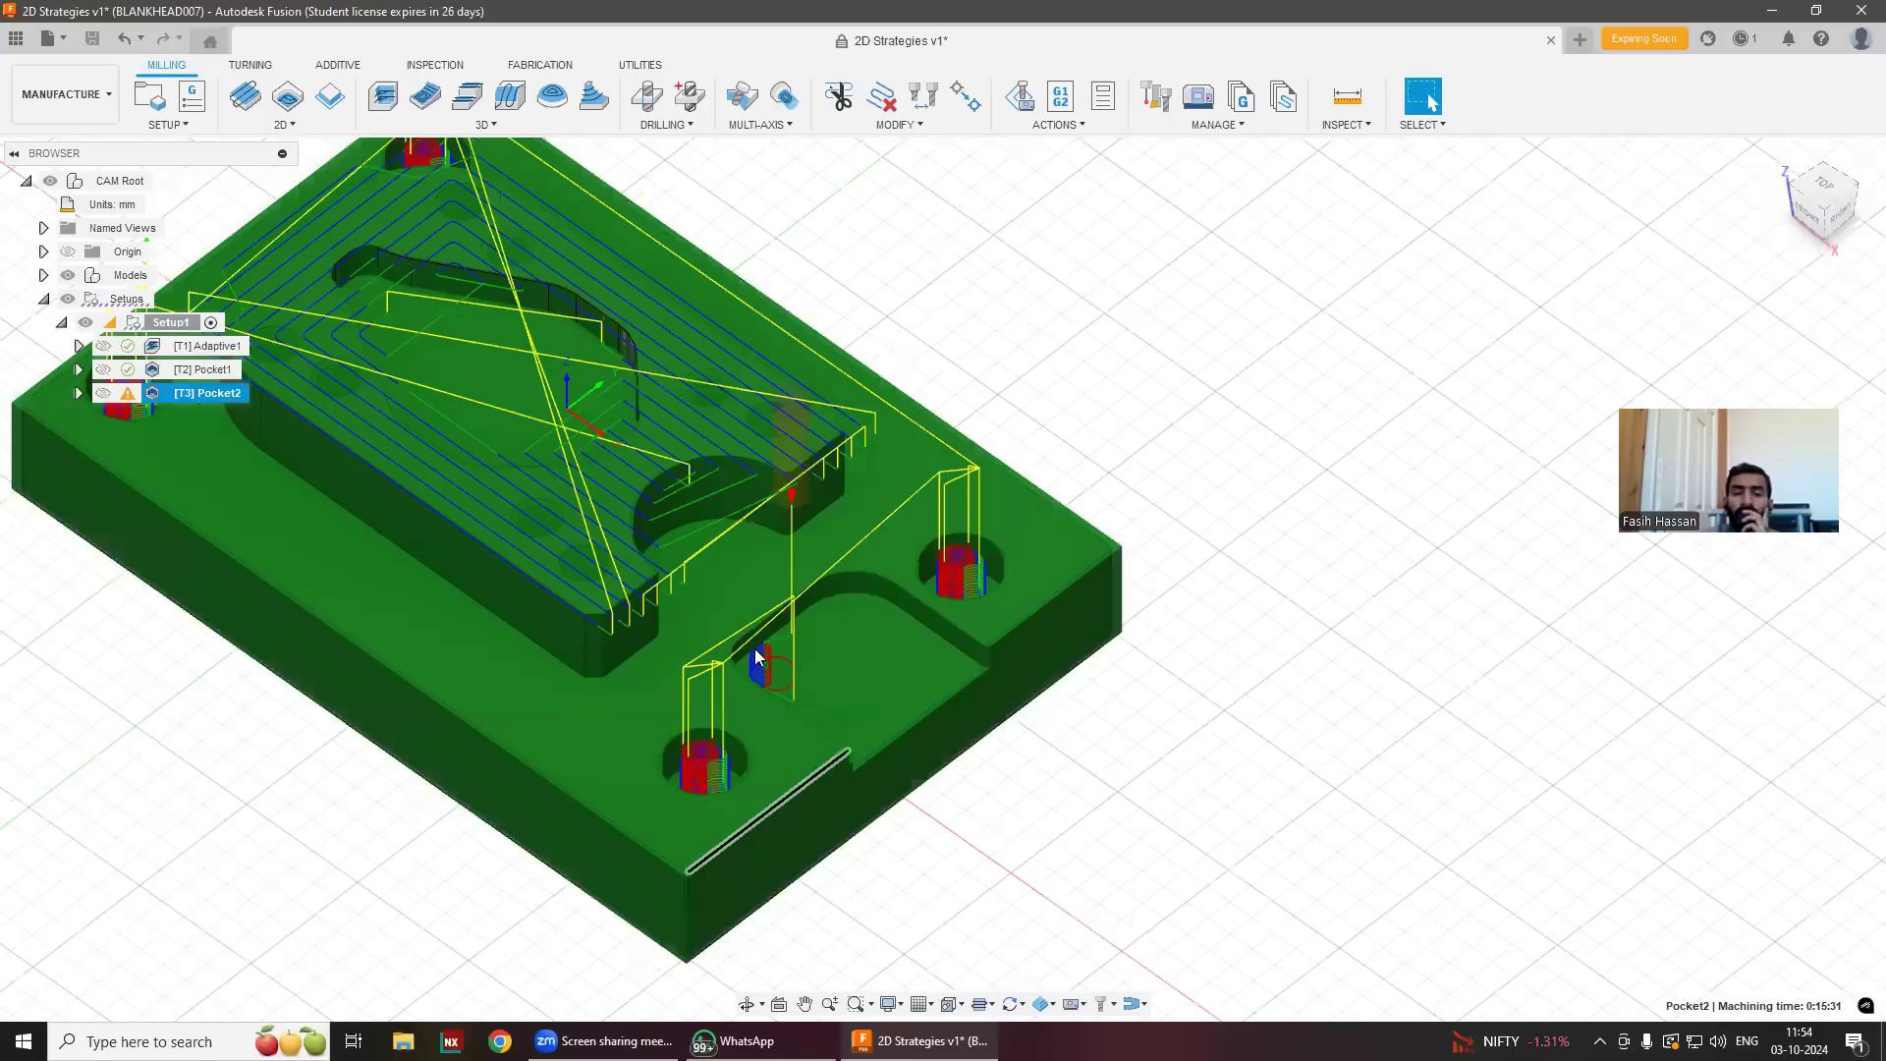
# Exclude the setup model from the second pocket operation and reselect the edge pocket's floor face as its model surface.
pyautogui.click(191, 393)
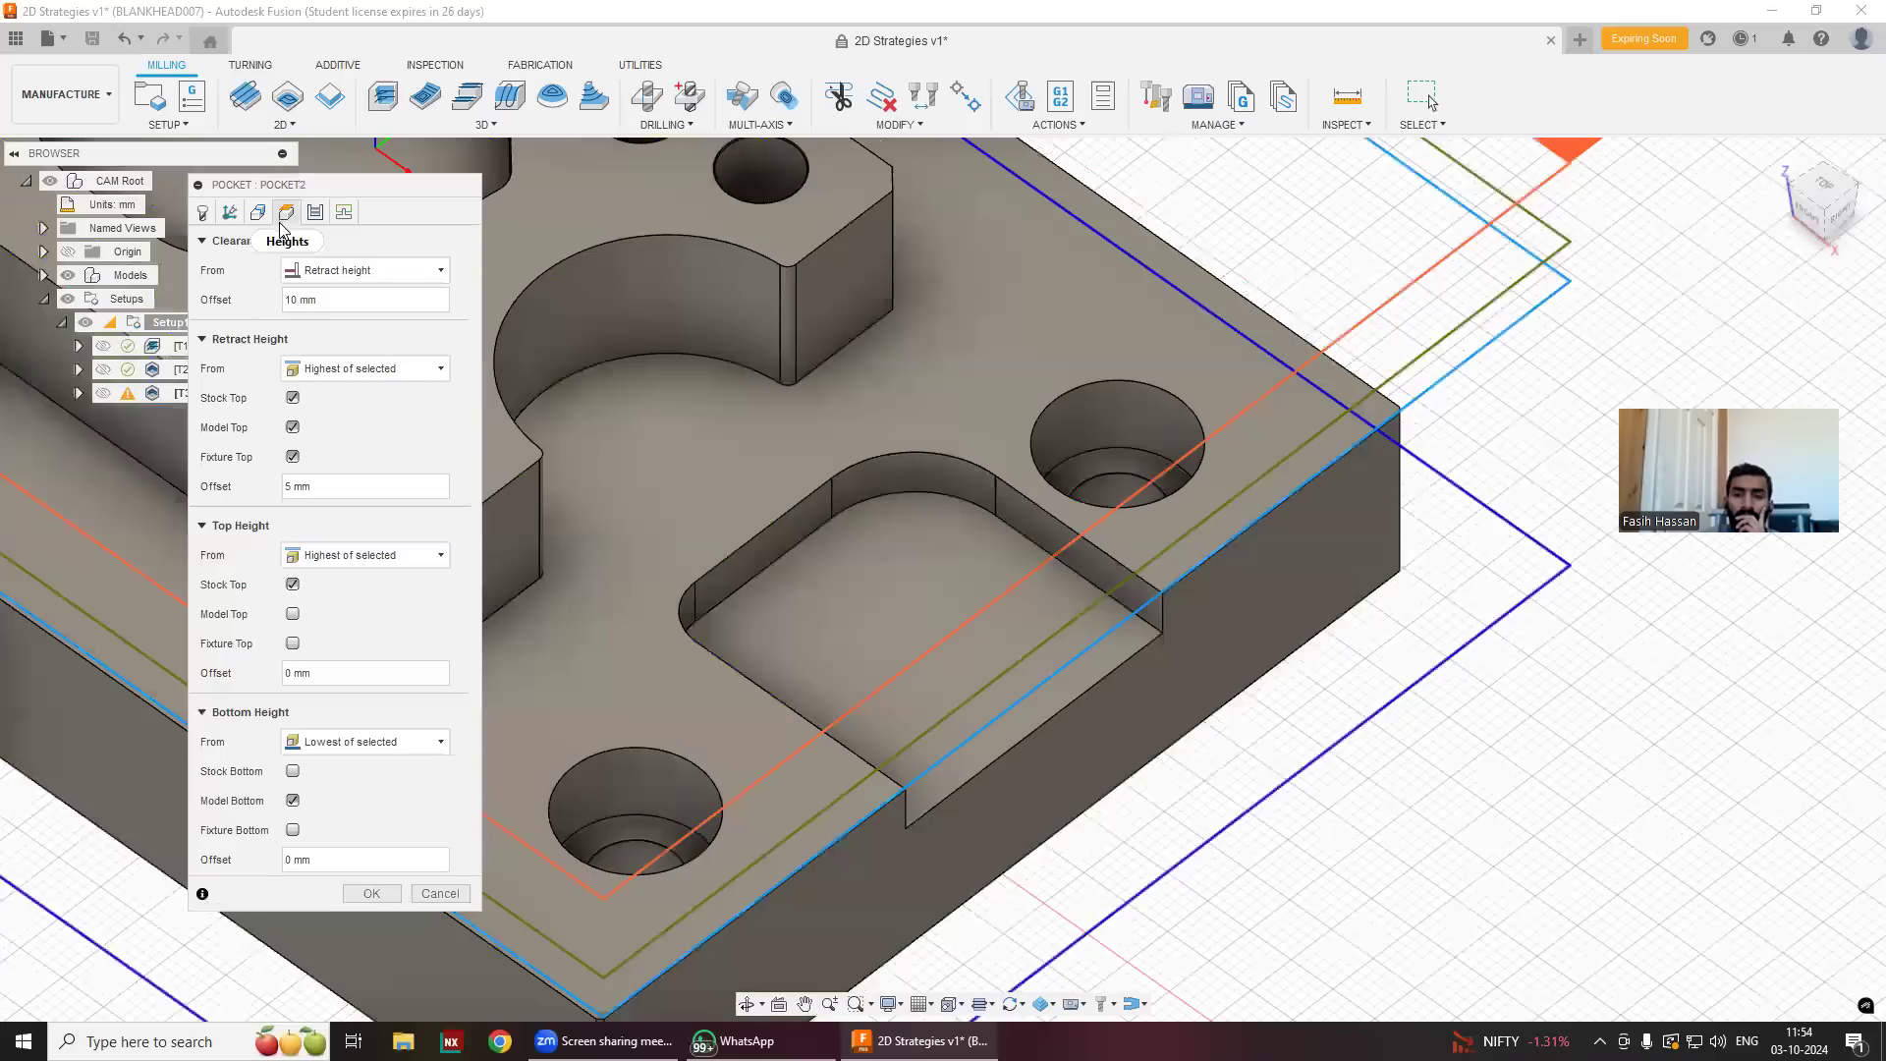
pyautogui.click(259, 214)
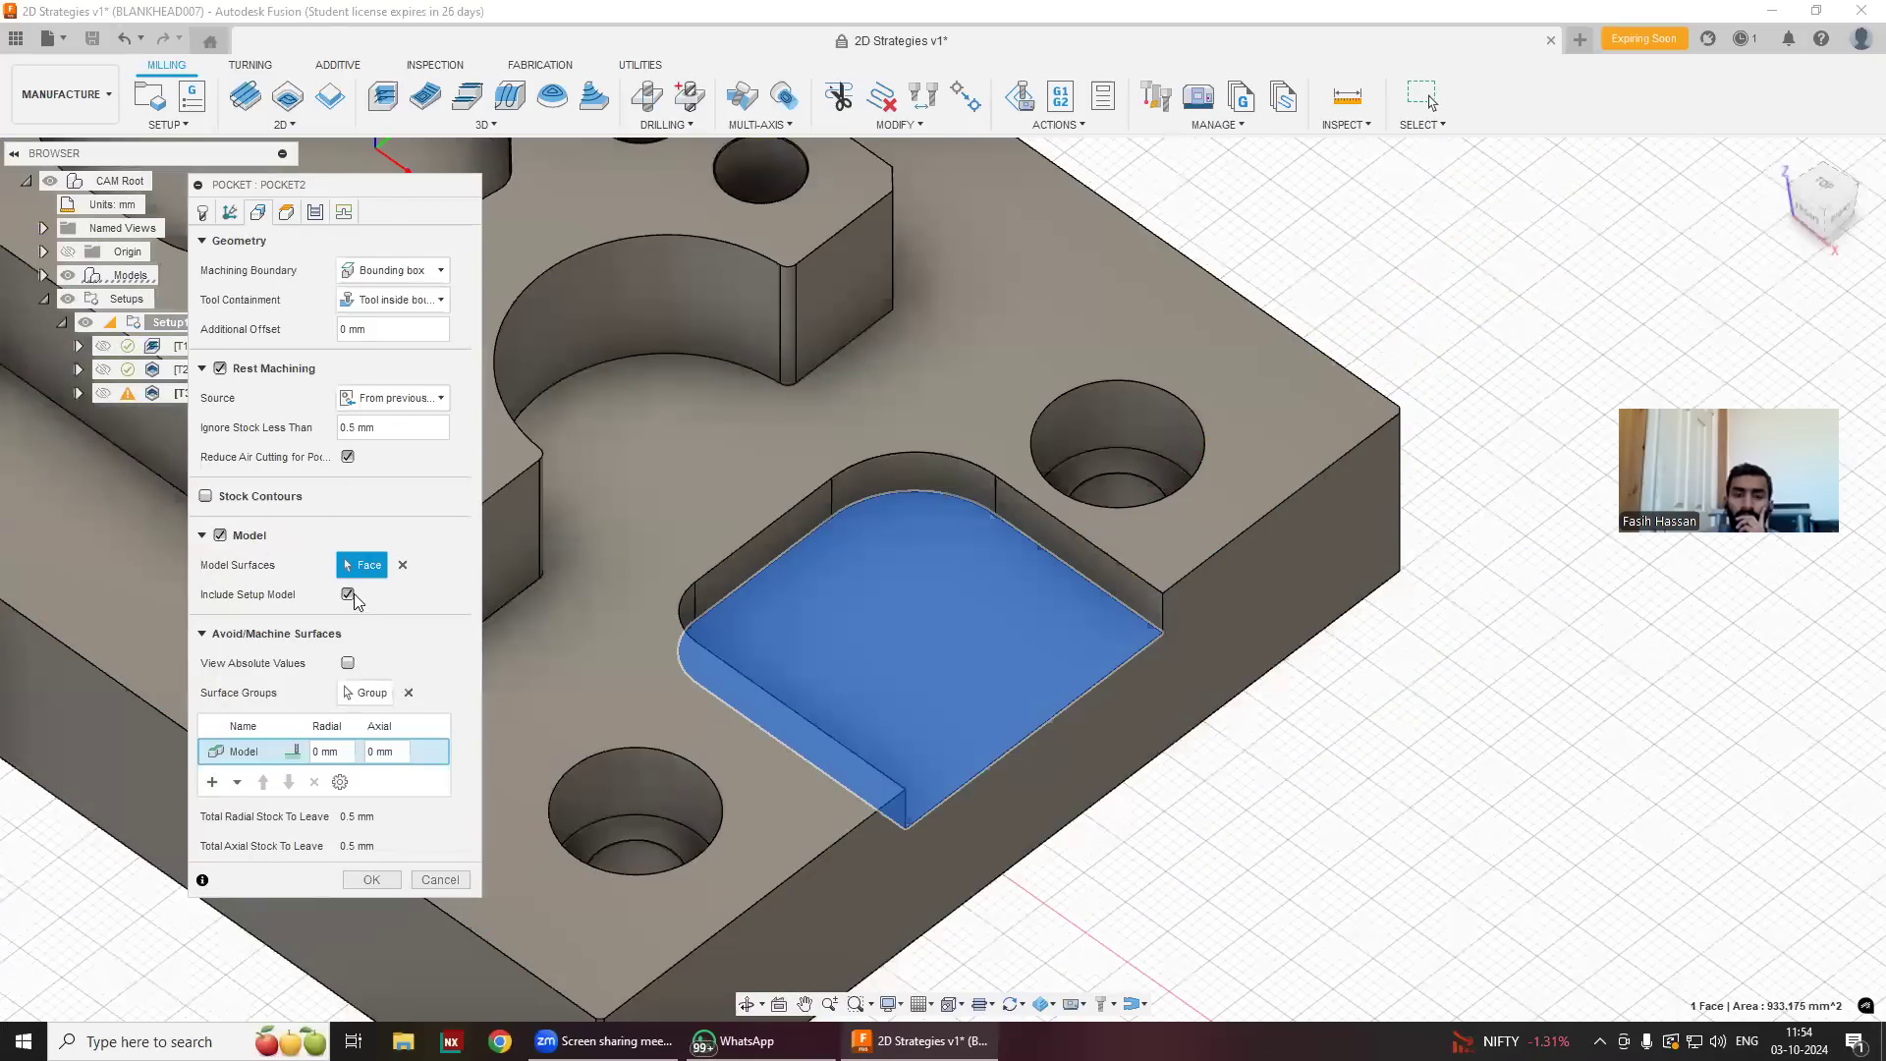
pyautogui.click(349, 594)
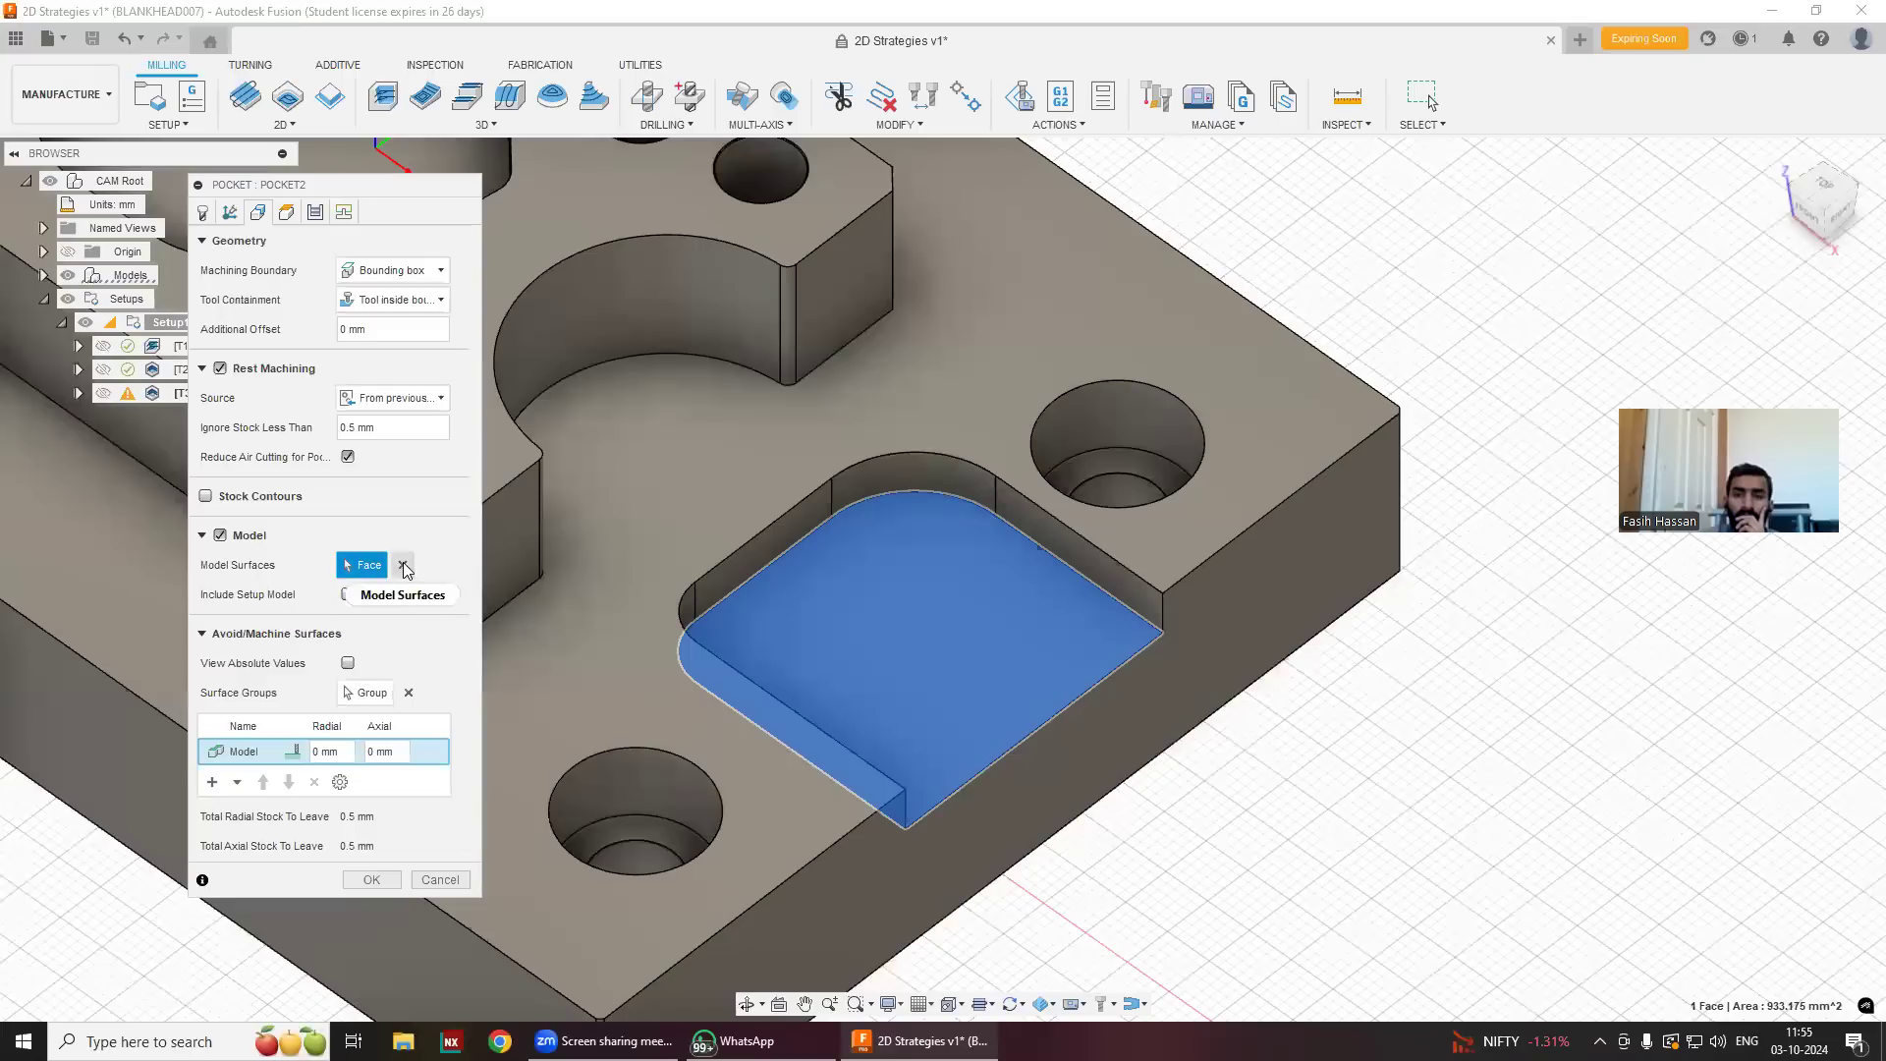
pyautogui.click(403, 566)
pyautogui.click(869, 658)
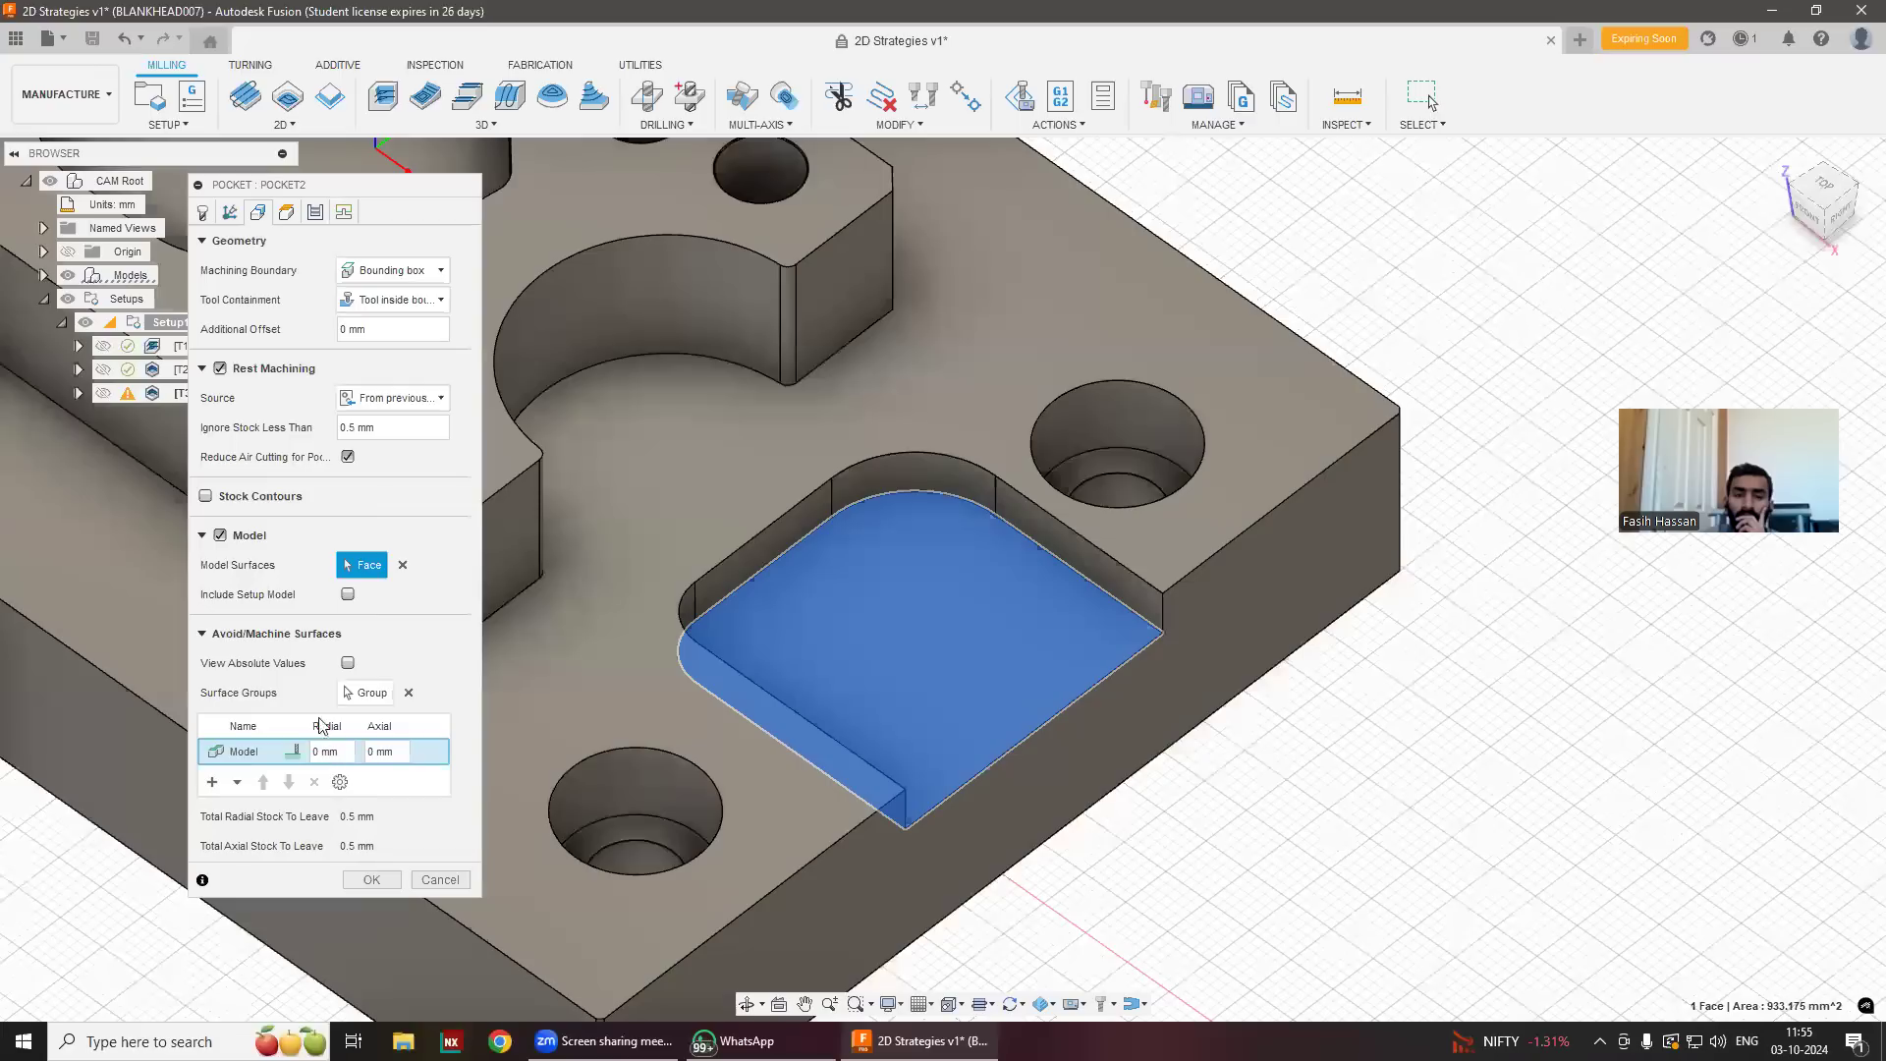
# Set the machining boundary to Selection, choose the closed chain around the edge pocket's floor and regenerate the toolpath.
pyautogui.click(387, 273)
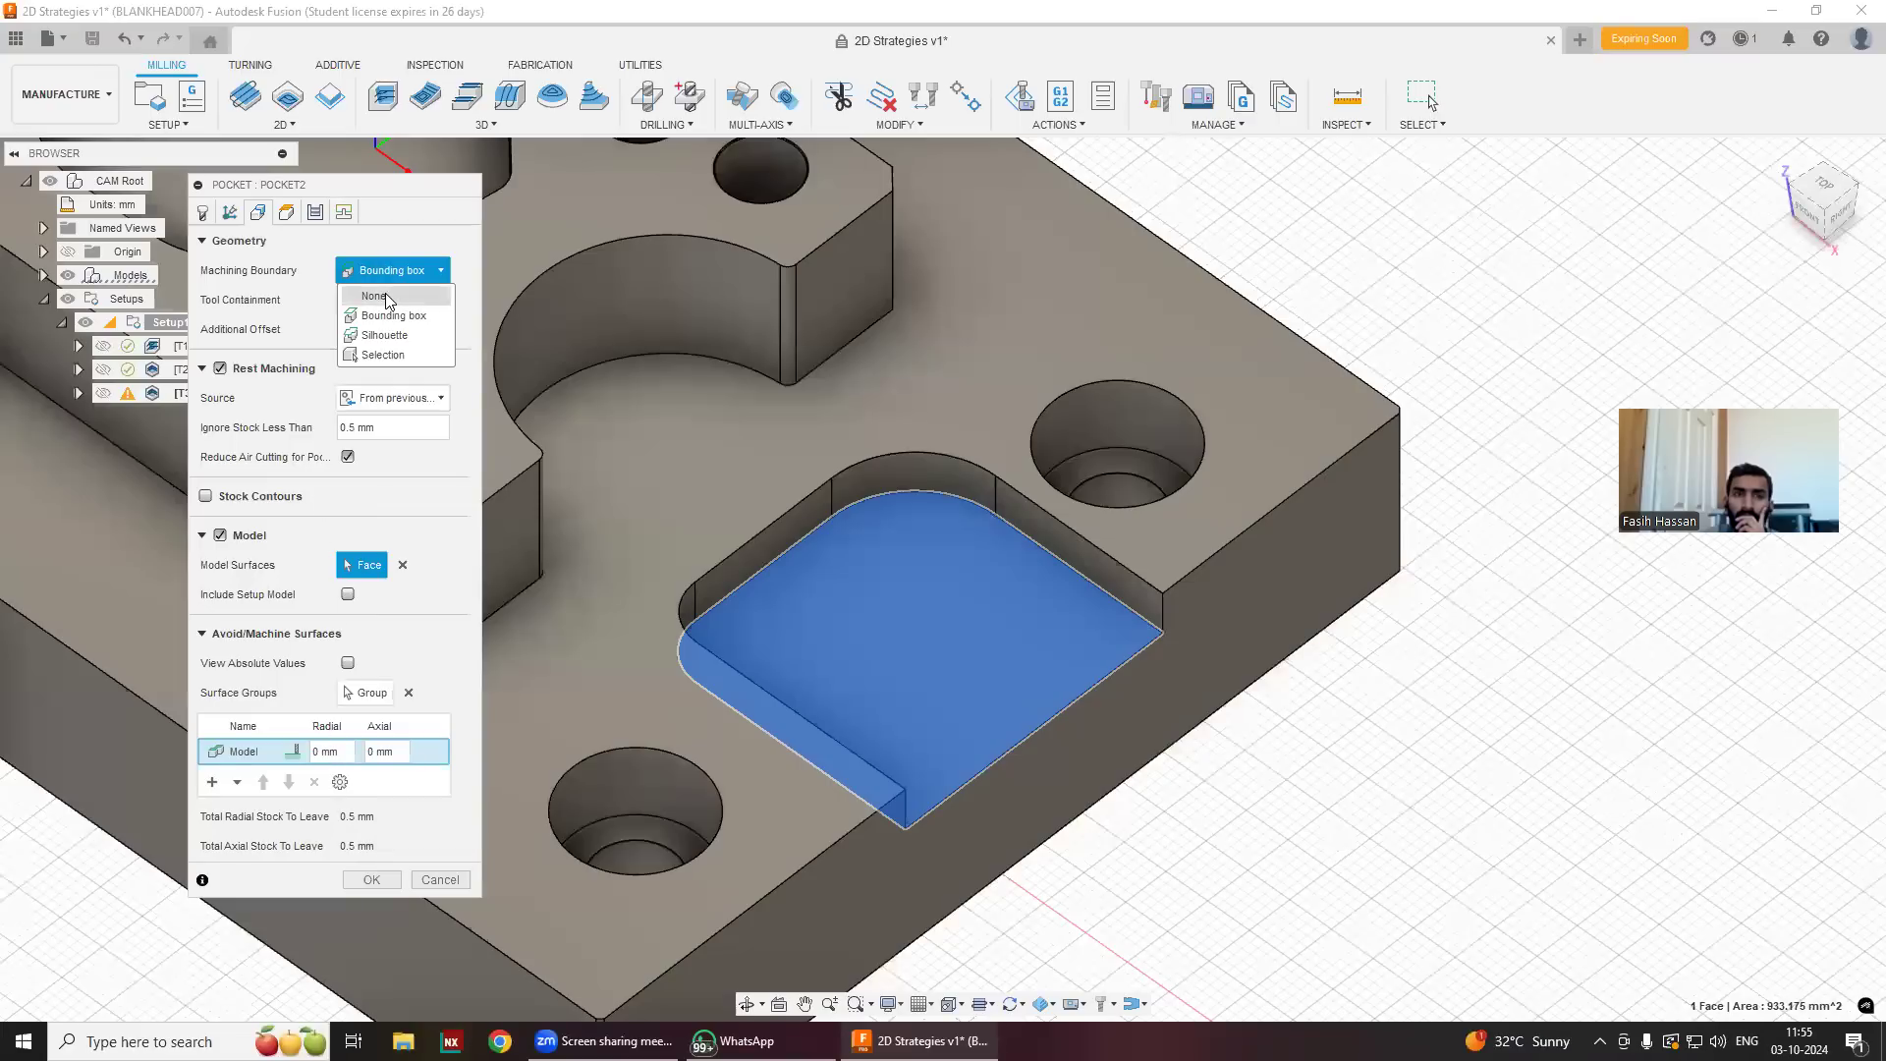
pyautogui.click(383, 356)
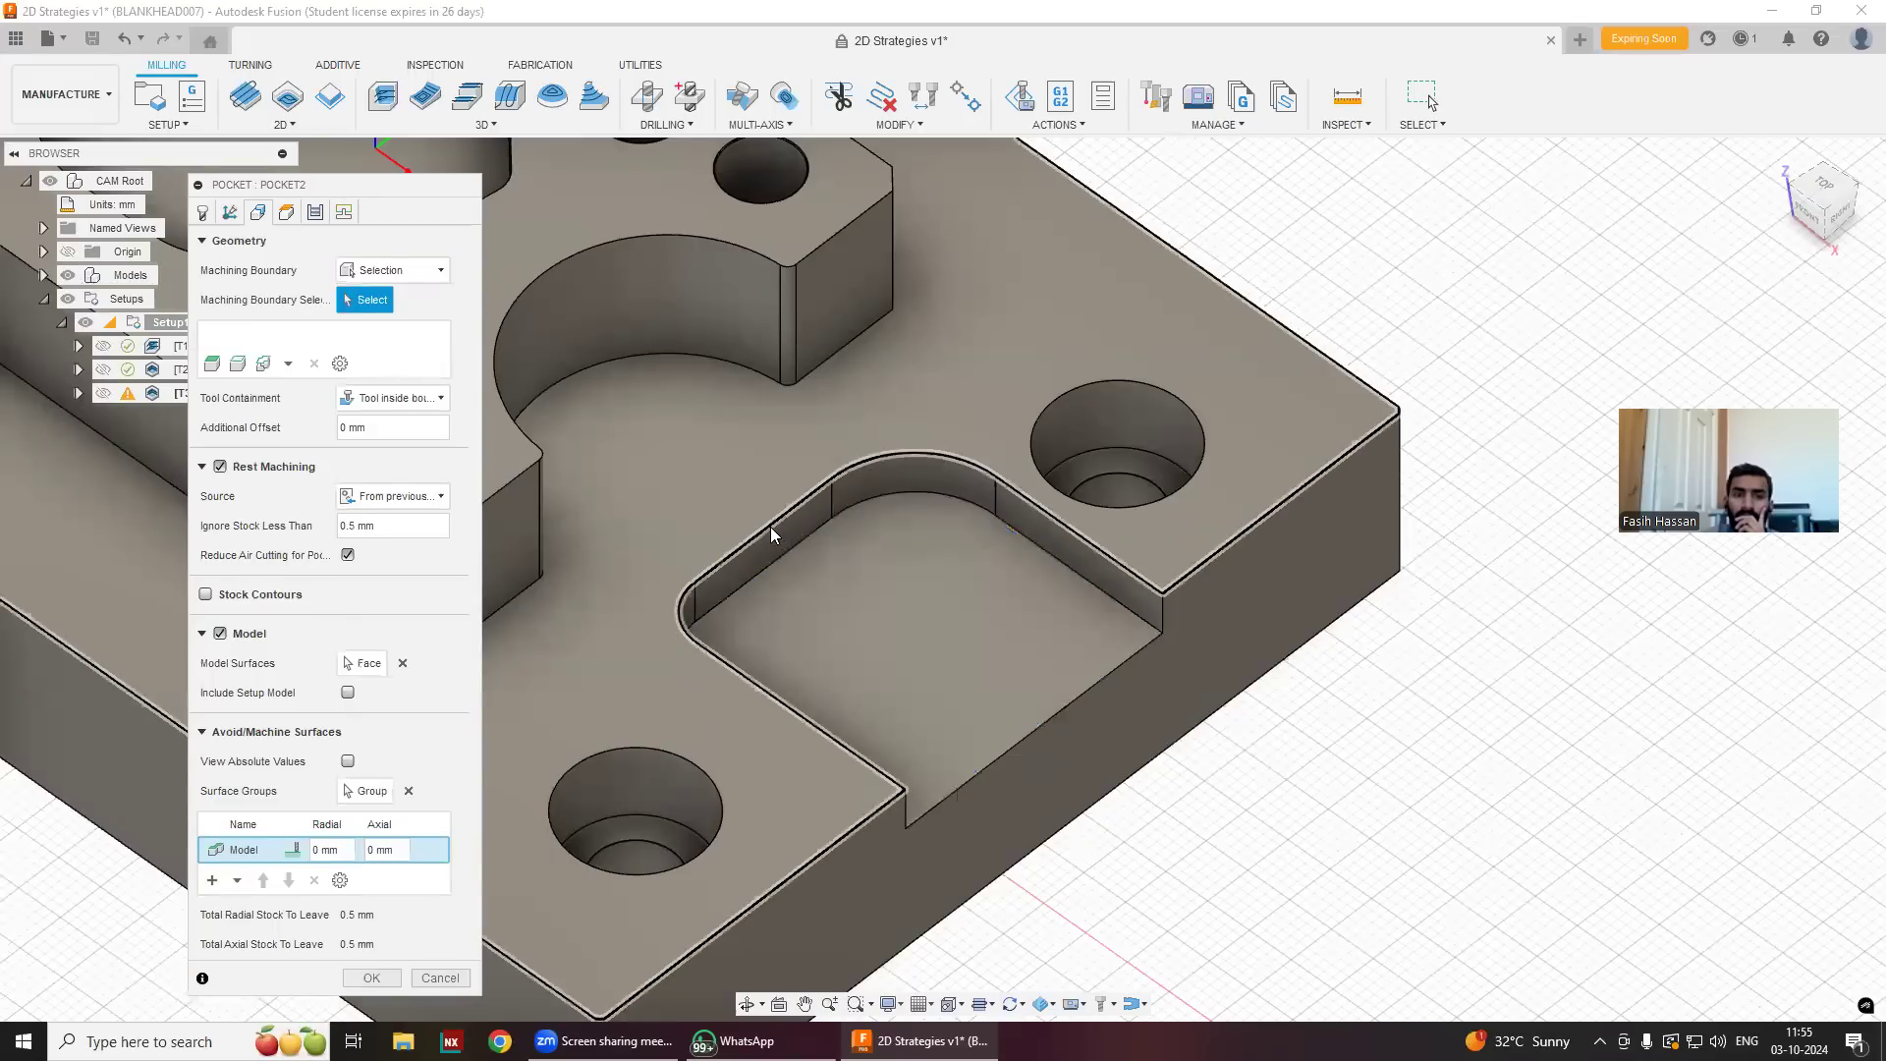
pyautogui.click(959, 786)
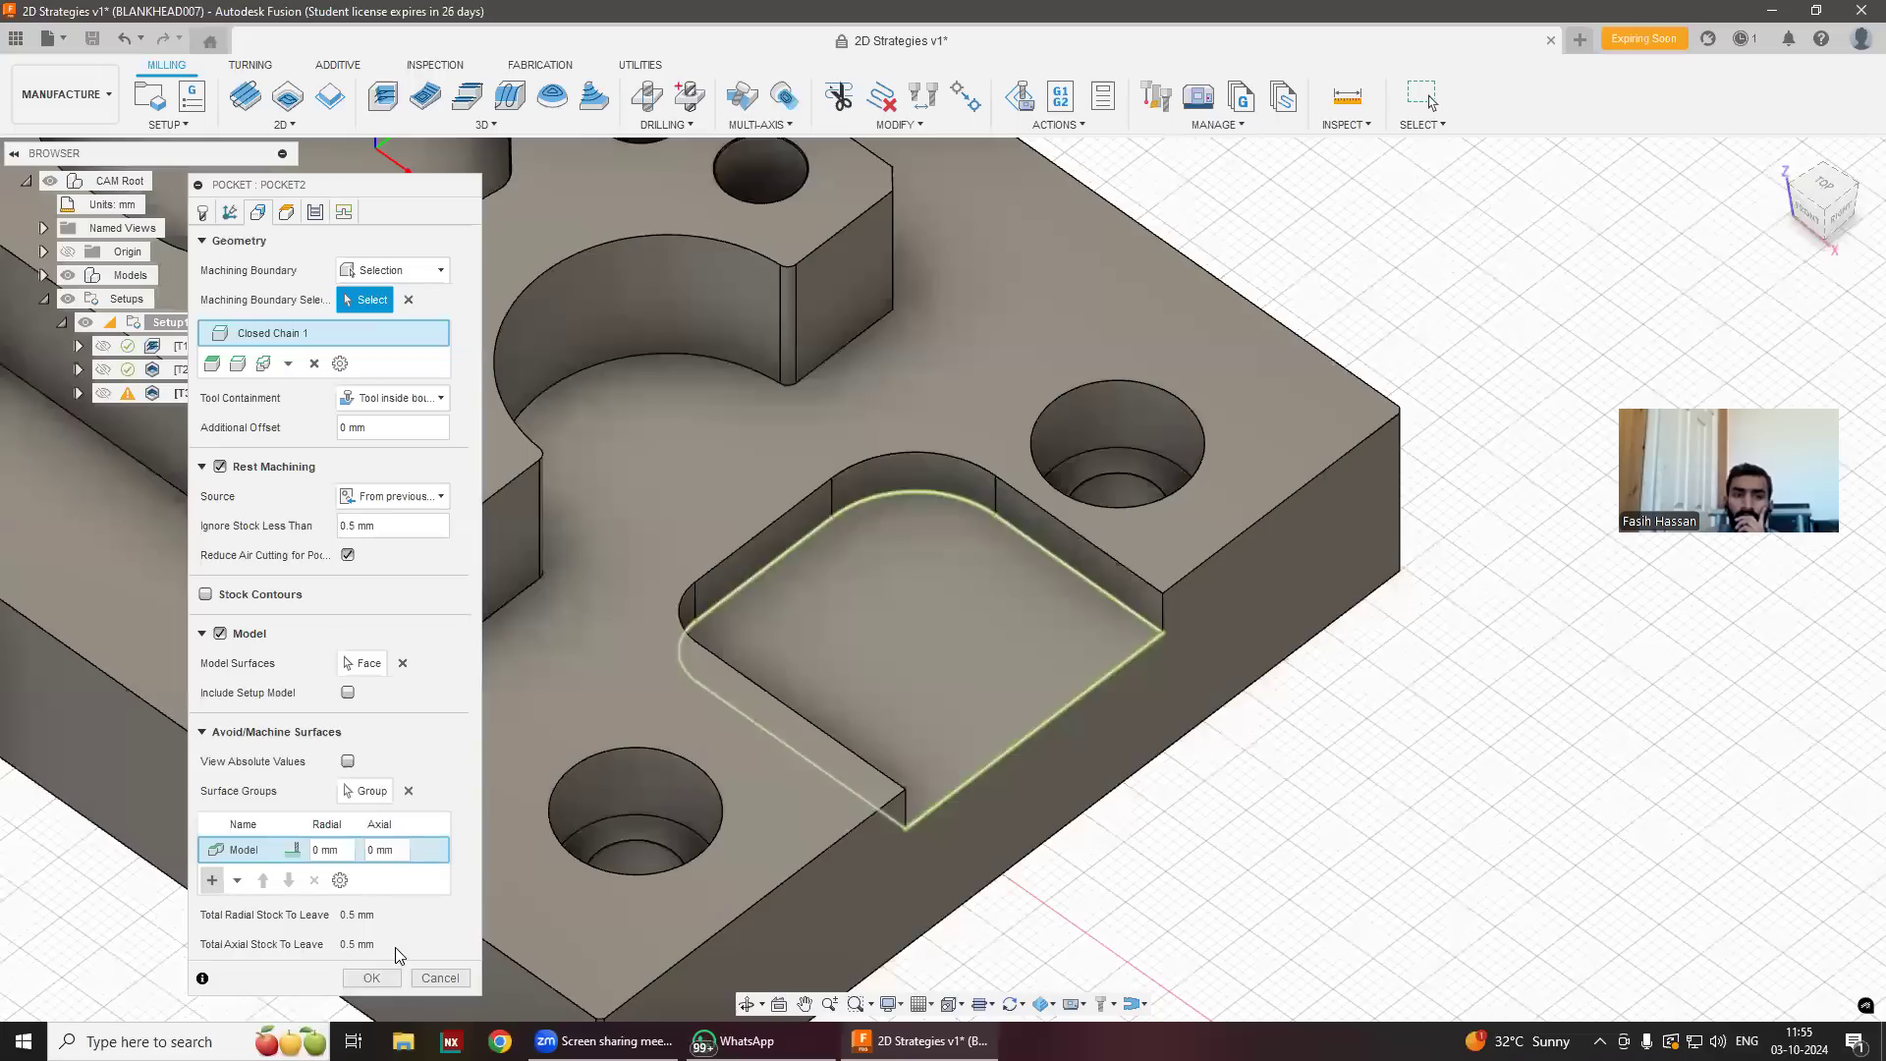
pyautogui.click(395, 976)
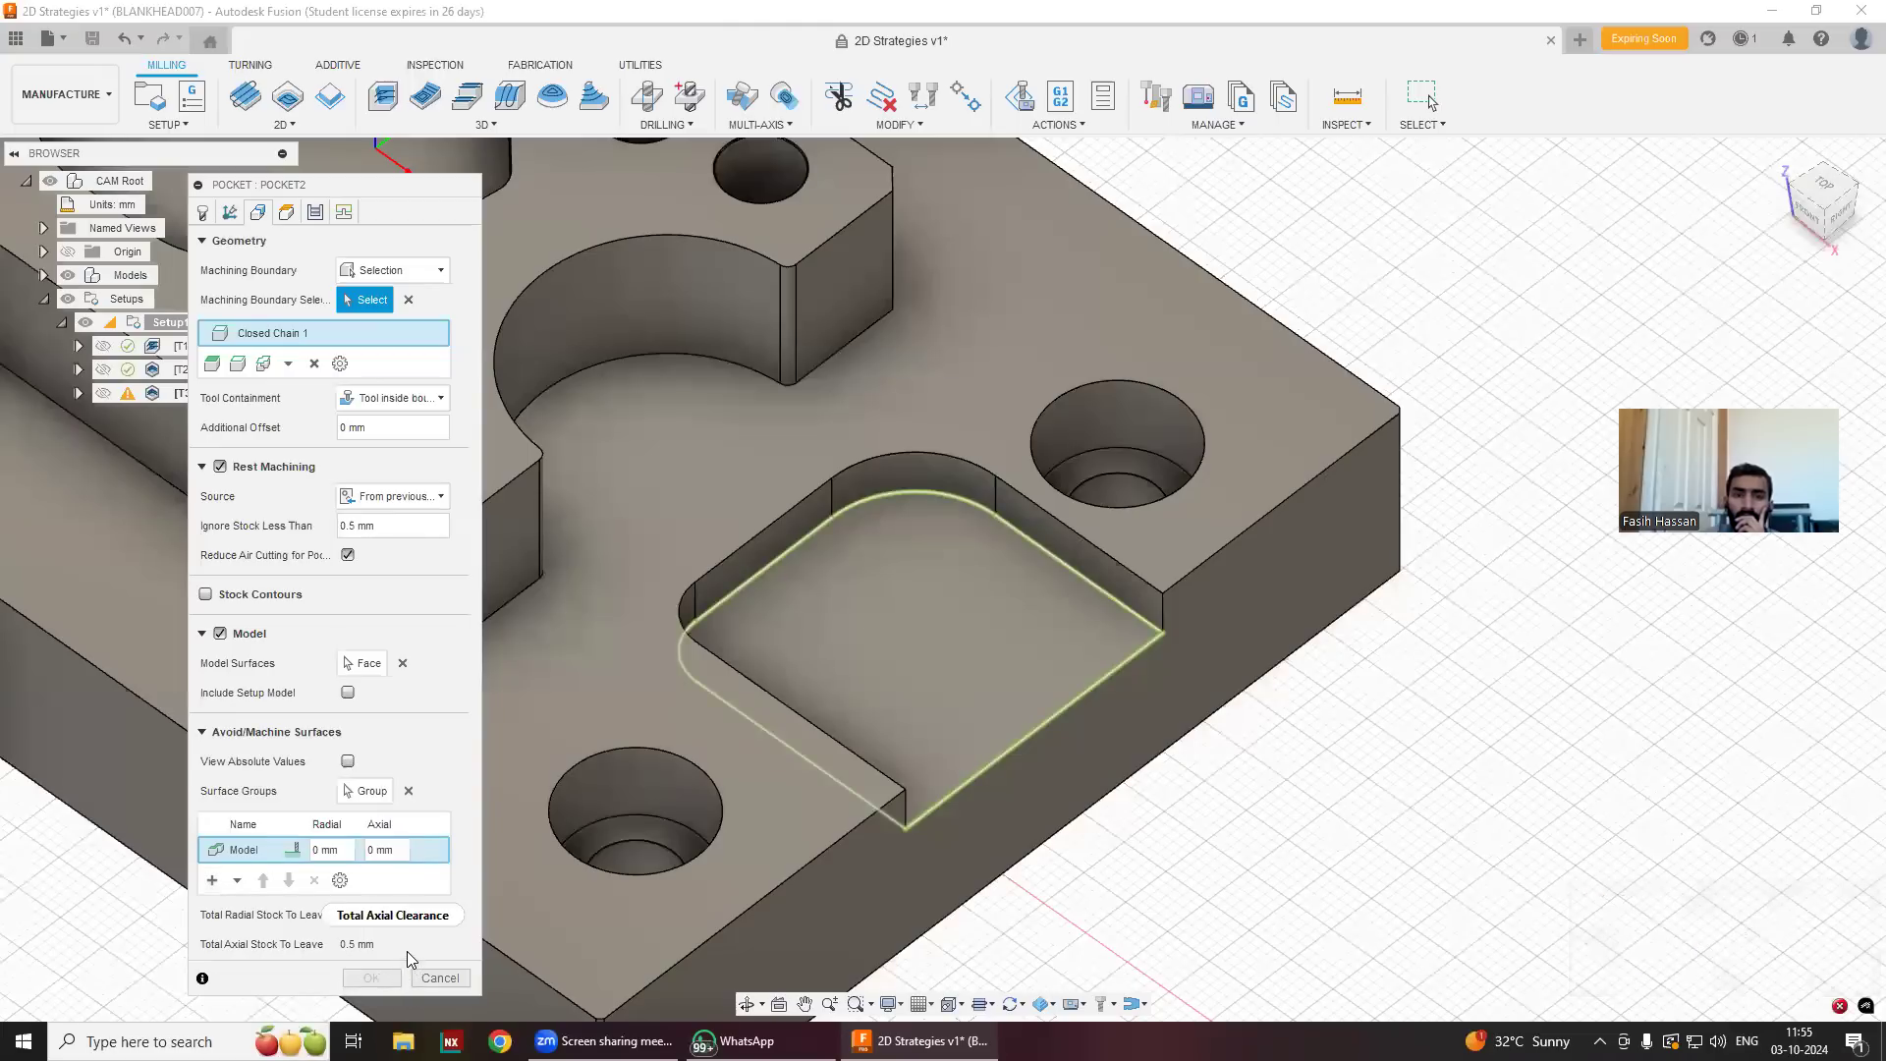
pyautogui.click(390, 301)
pyautogui.click(393, 273)
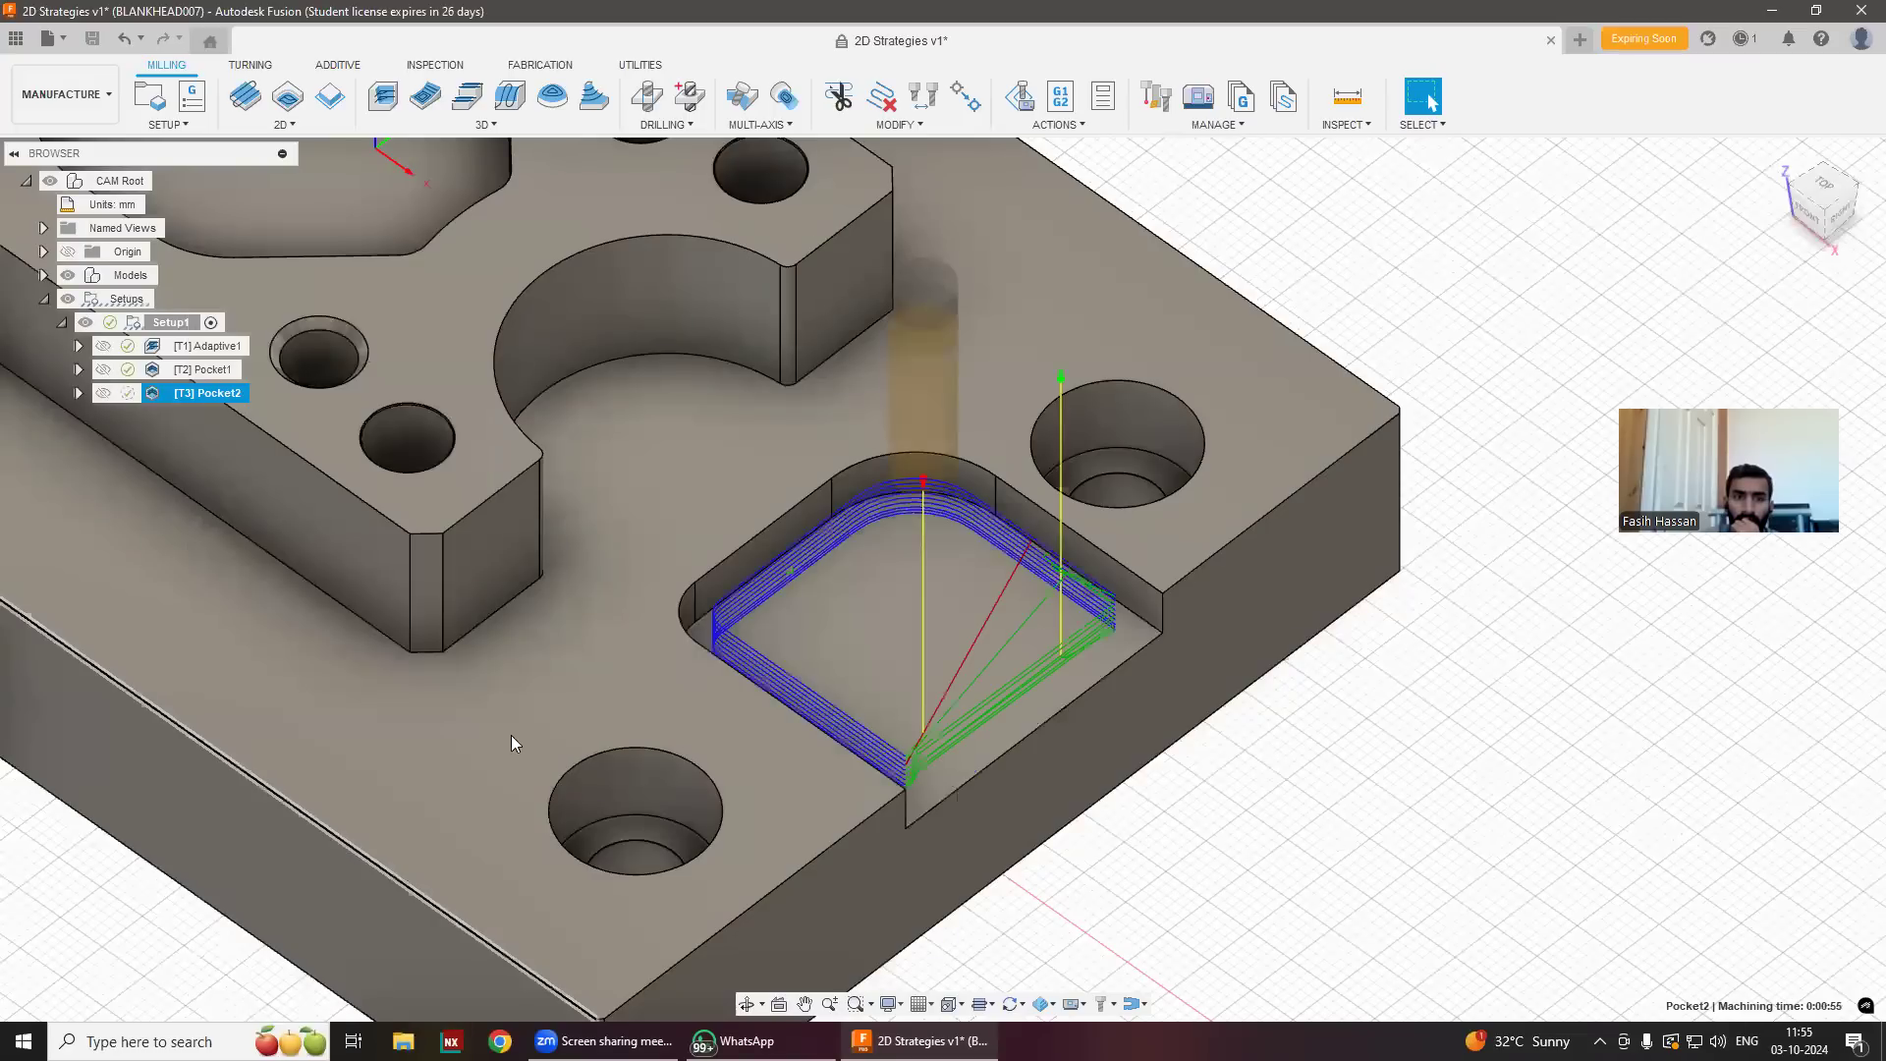
# Examine the second pocket toolpath in the open-sided edge pocket and display the adaptive clearing toolpath on the plate.
pyautogui.scroll(-3, 855, 555)
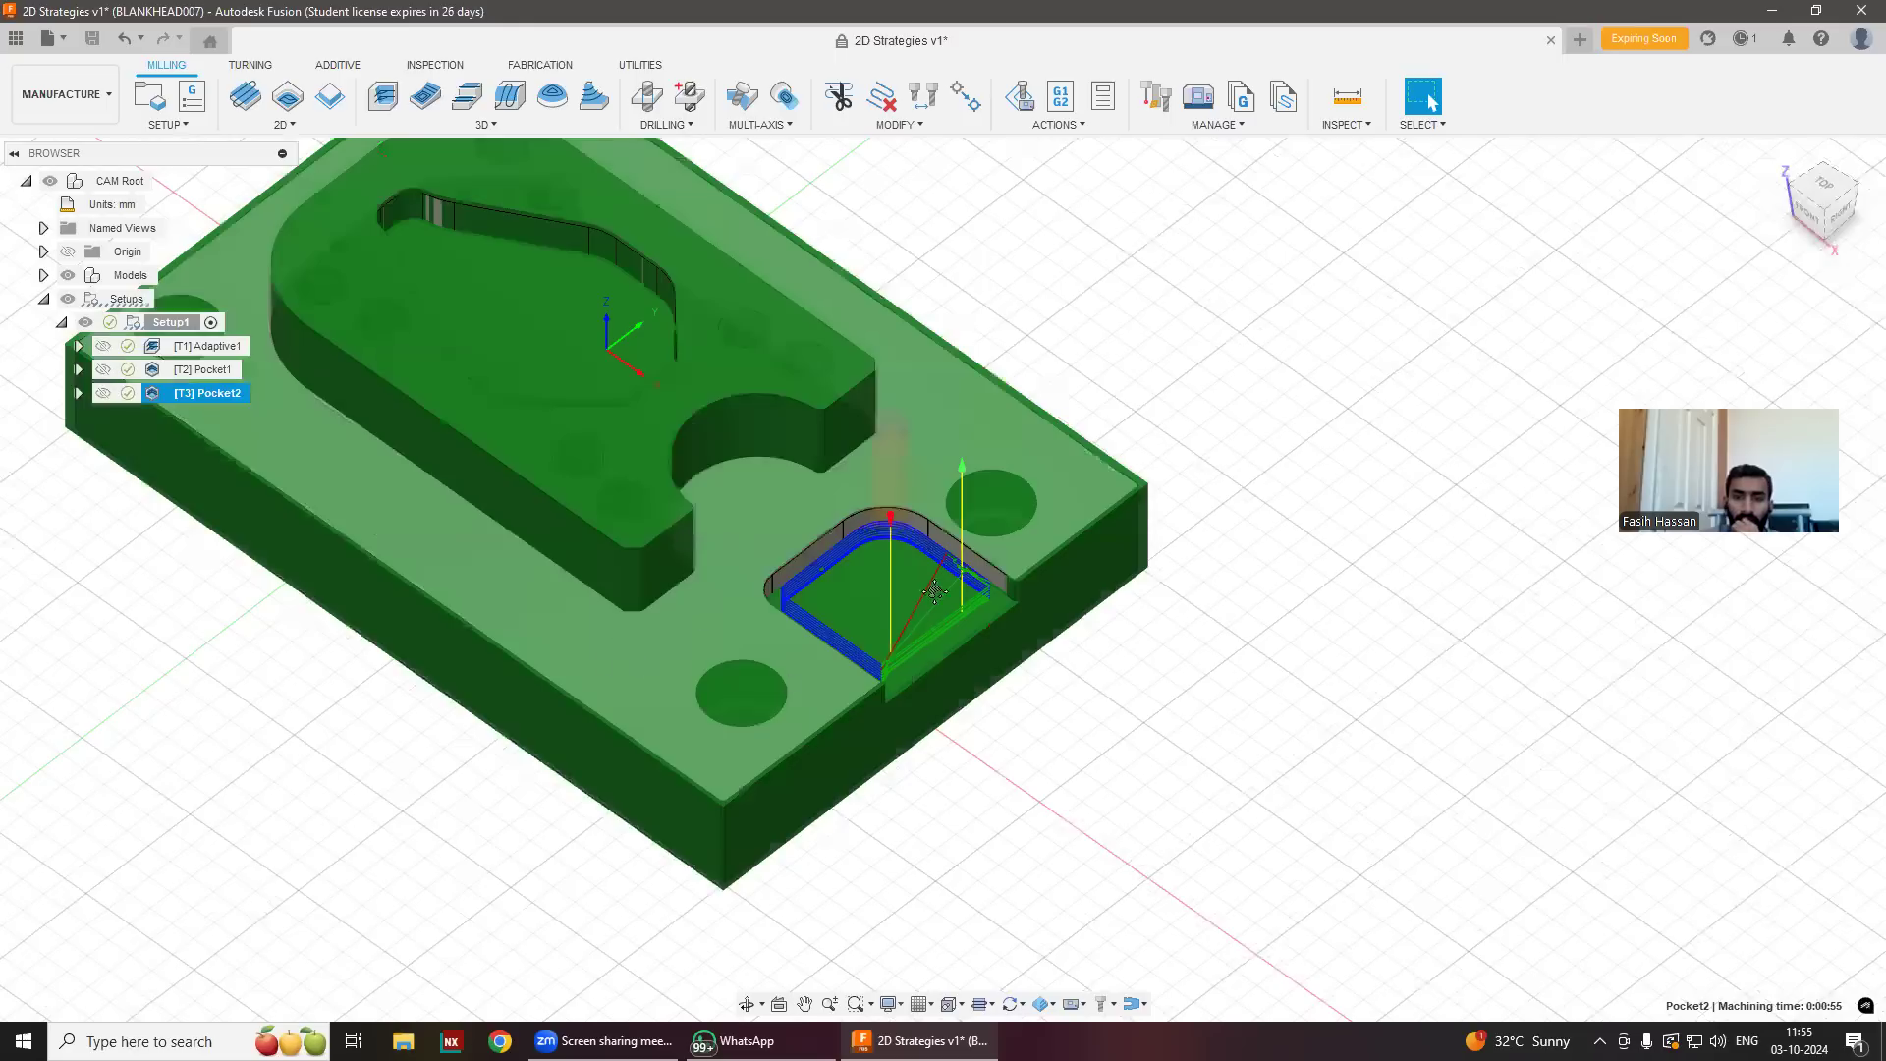
pyautogui.scroll(2, 1287, 640)
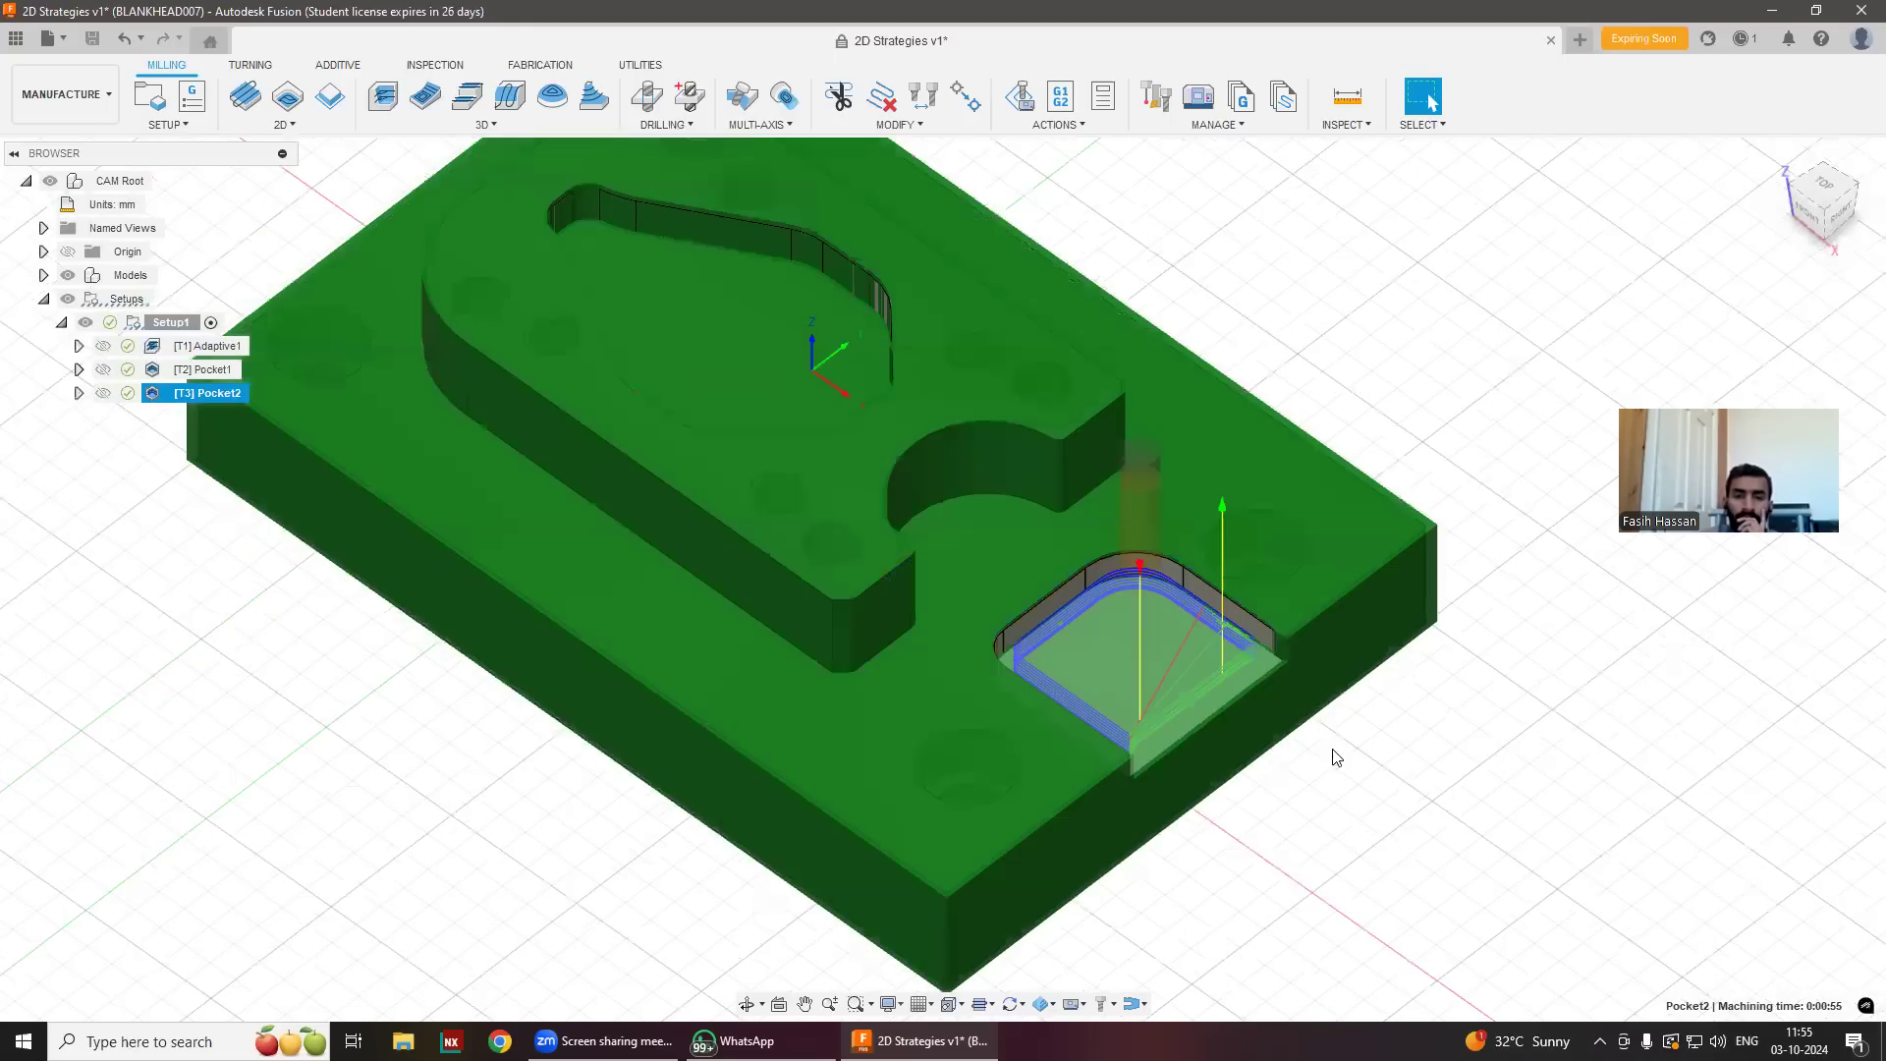
pyautogui.scroll(3, 1475, 629)
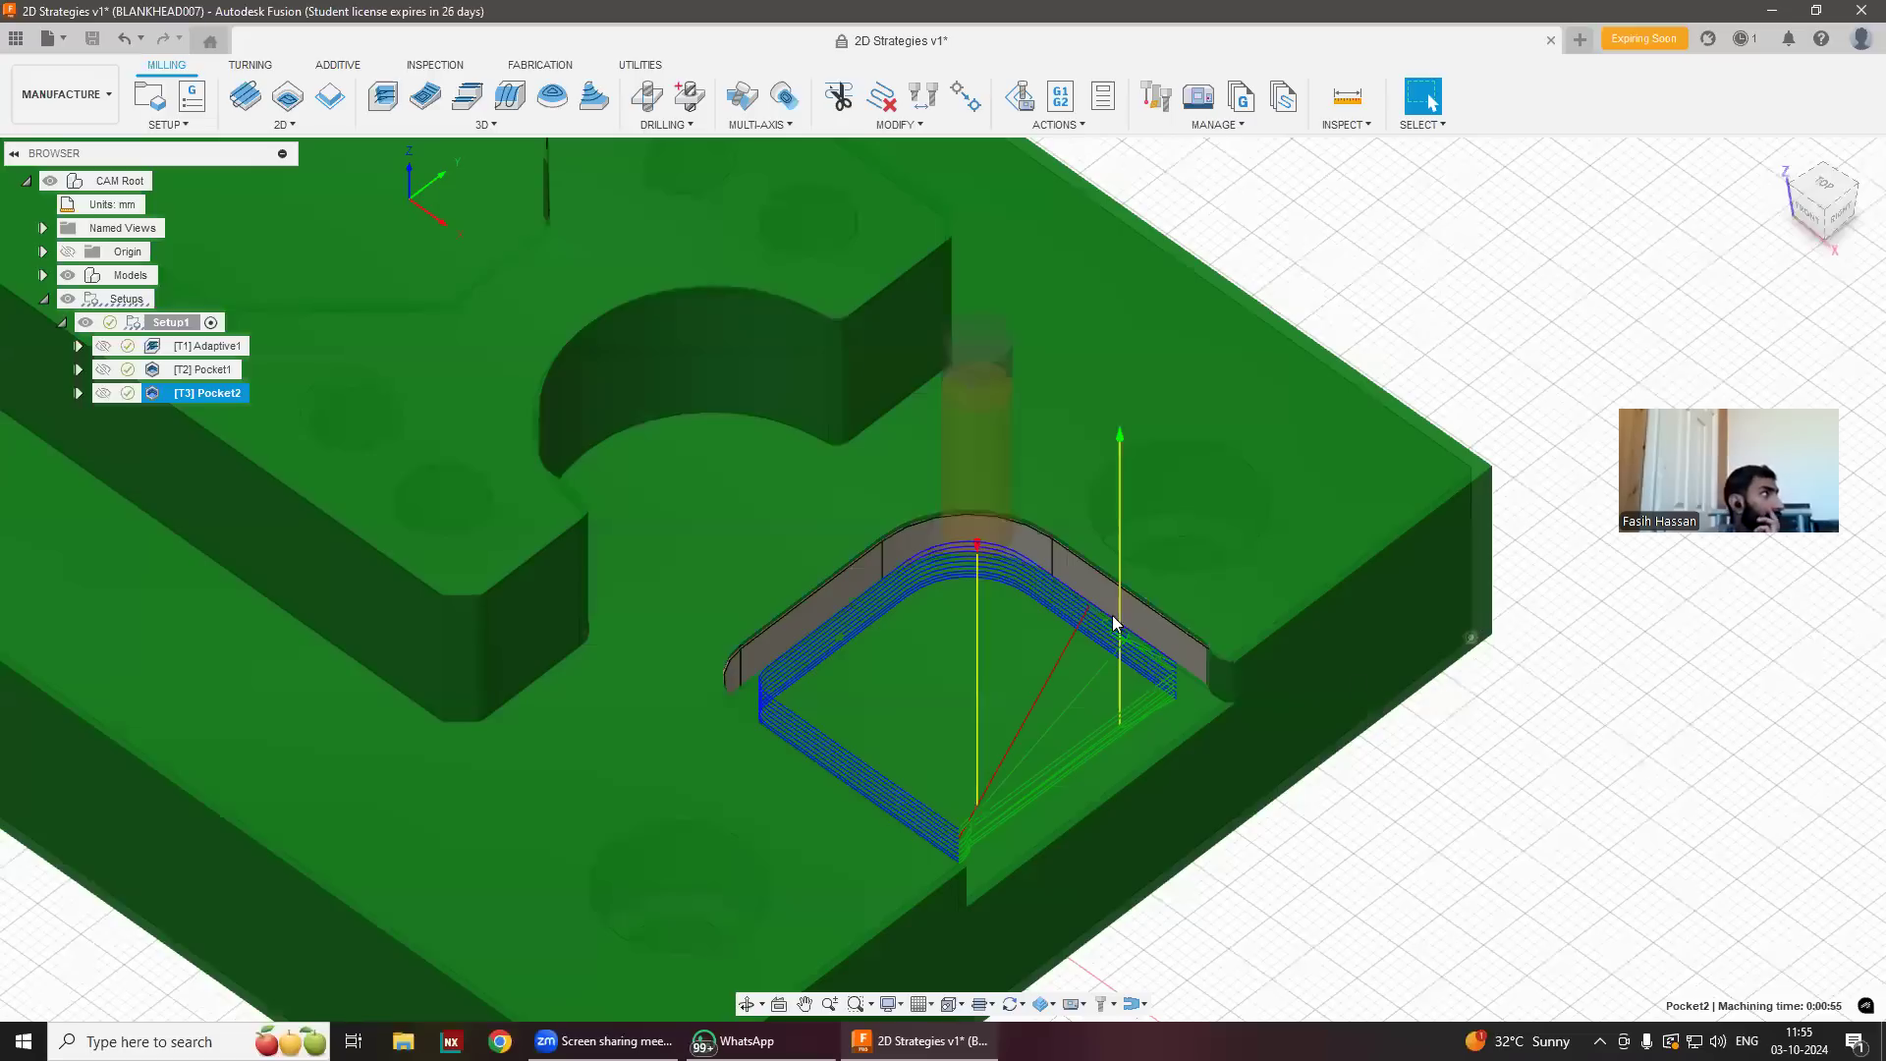
pyautogui.press('F6')
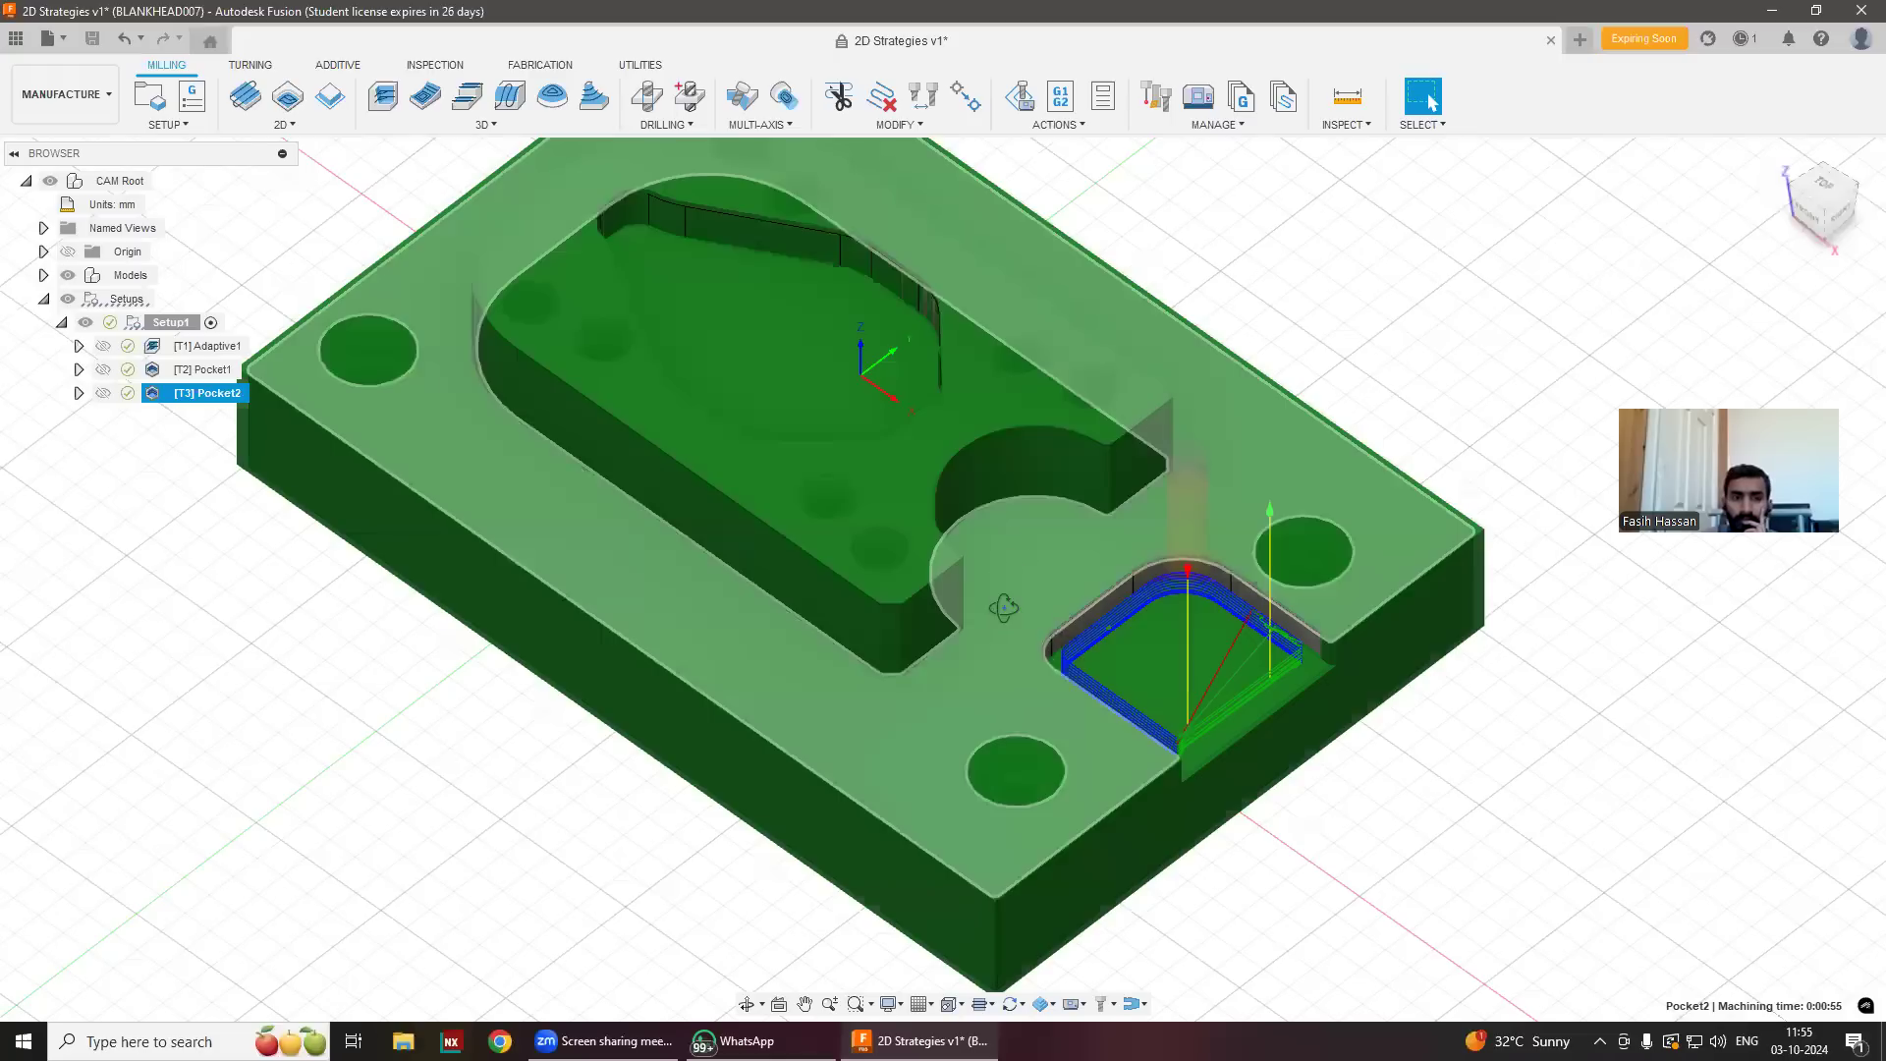
pyautogui.moveTo(1009, 602); pyautogui.dragTo(1021, 590)
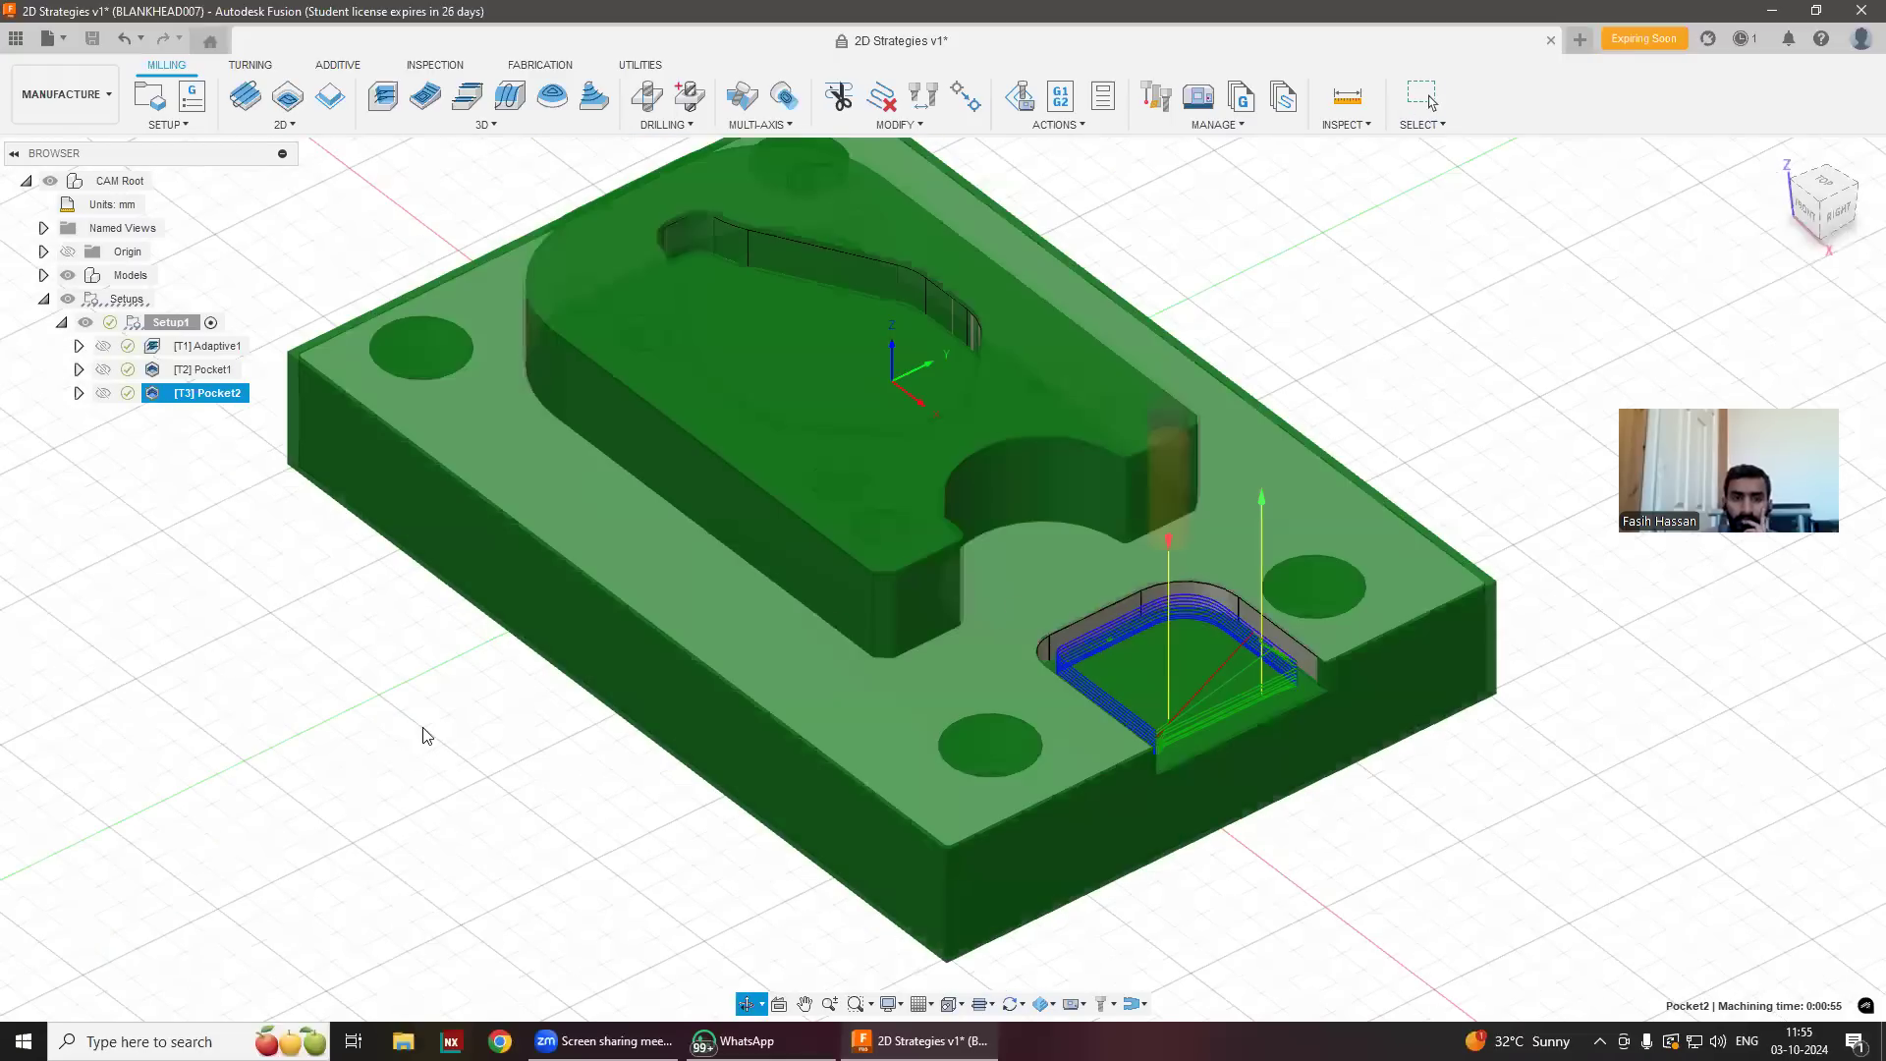
pyautogui.click(203, 347)
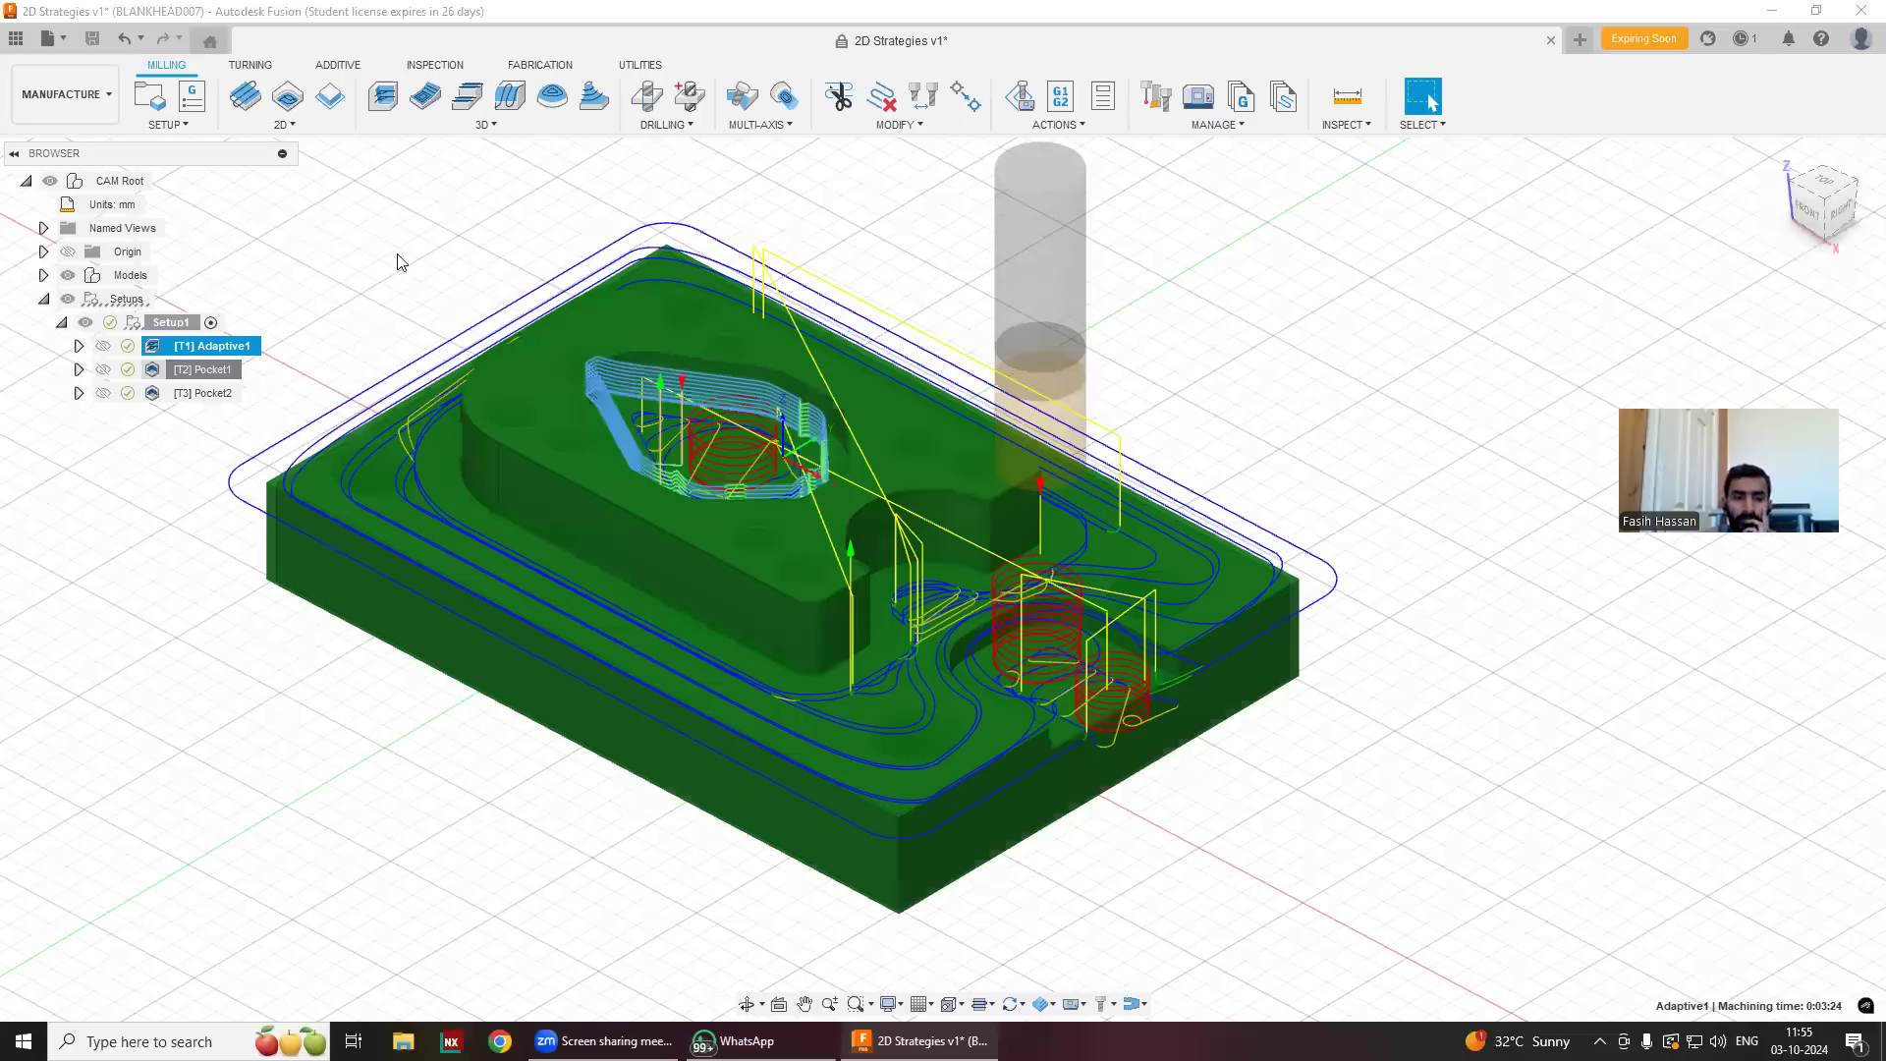
# Create a 3D Flat finishing operation and assign the existing 8 mm CoroMill flat end mill, tool 2, to it.
pyautogui.click(482, 124)
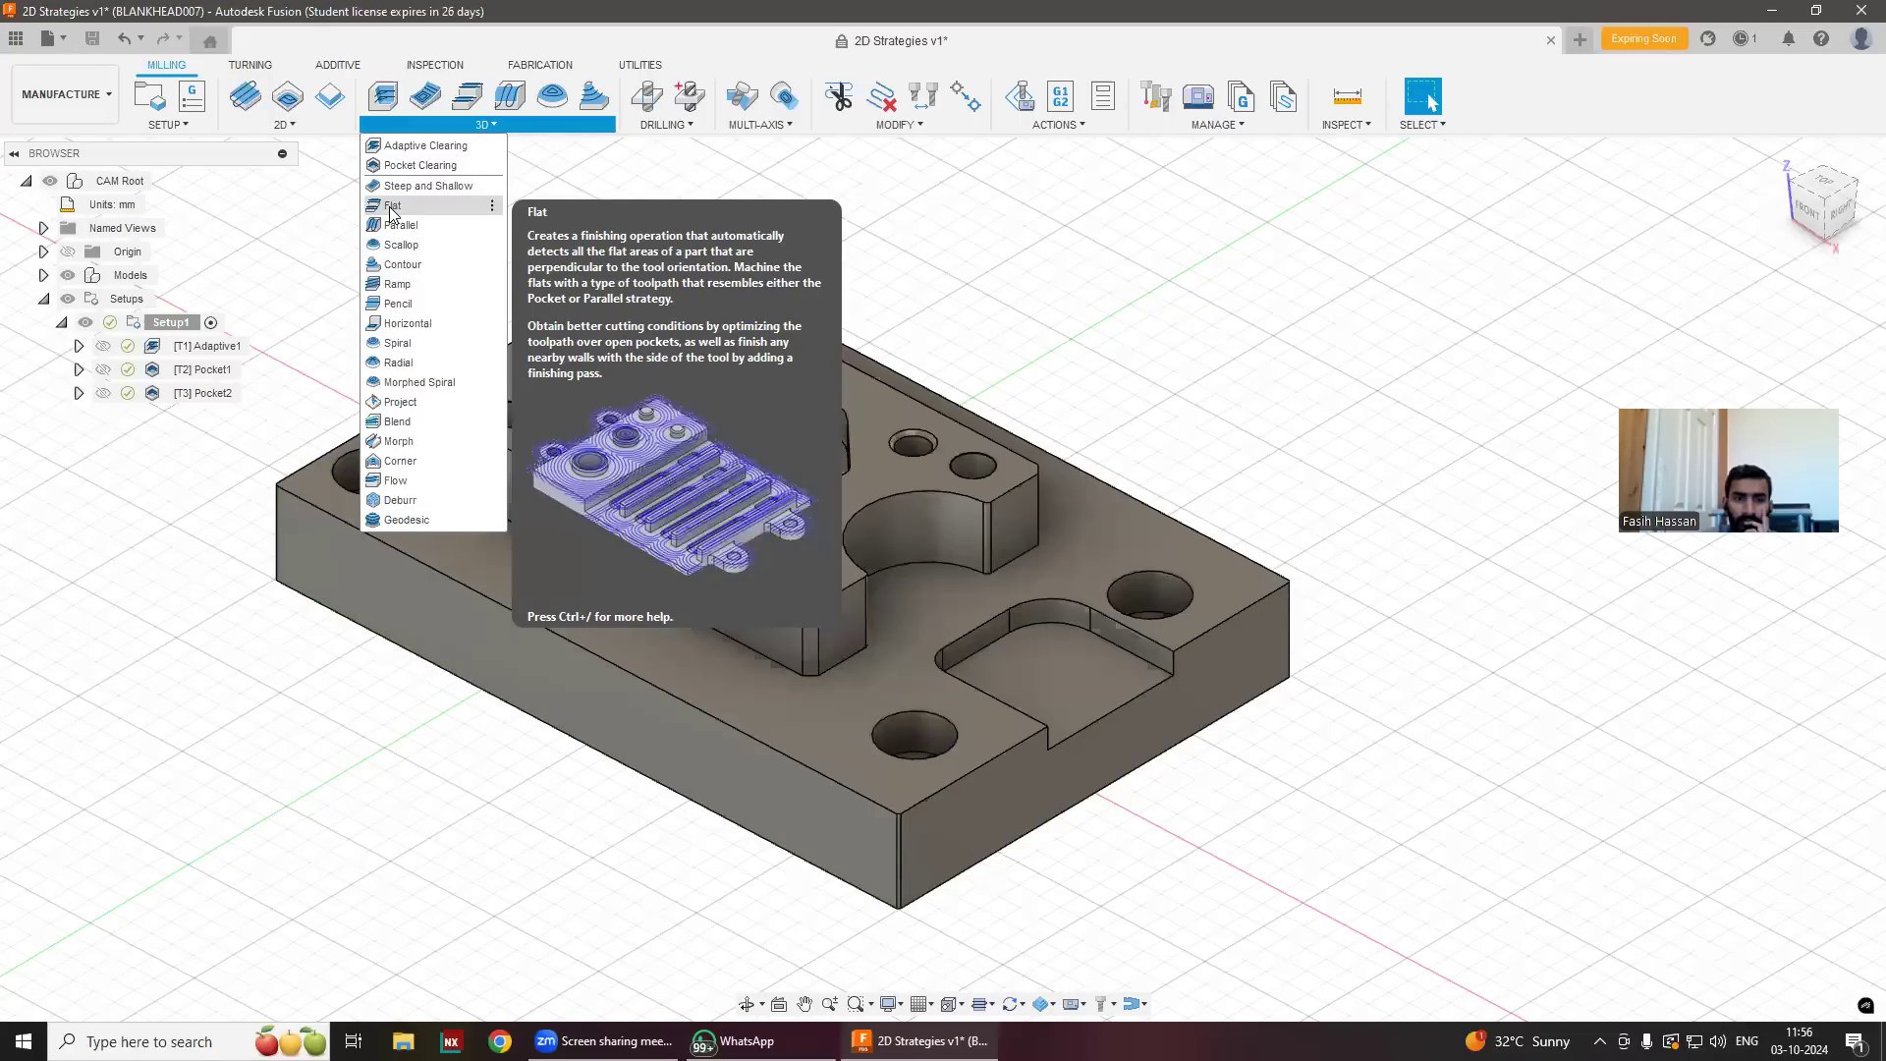
pyautogui.click(371, 265)
pyautogui.click(371, 266)
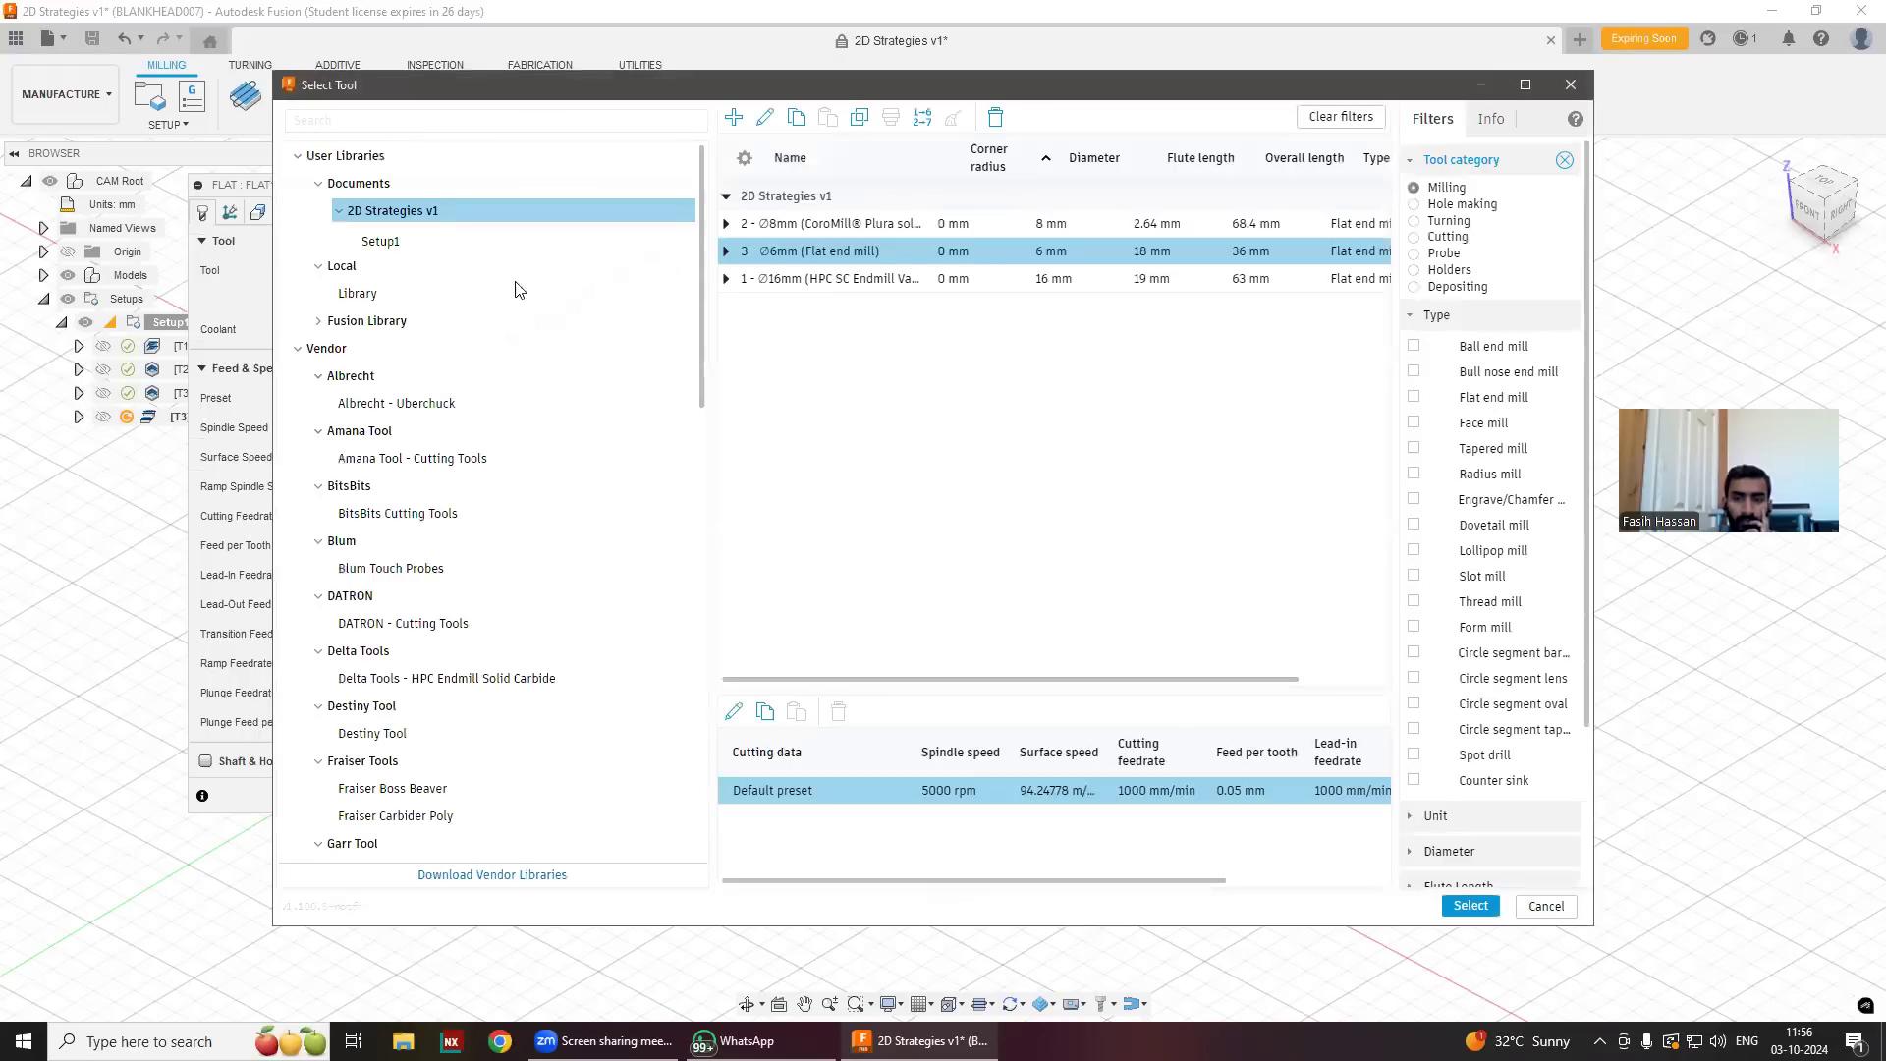
pyautogui.click(823, 225)
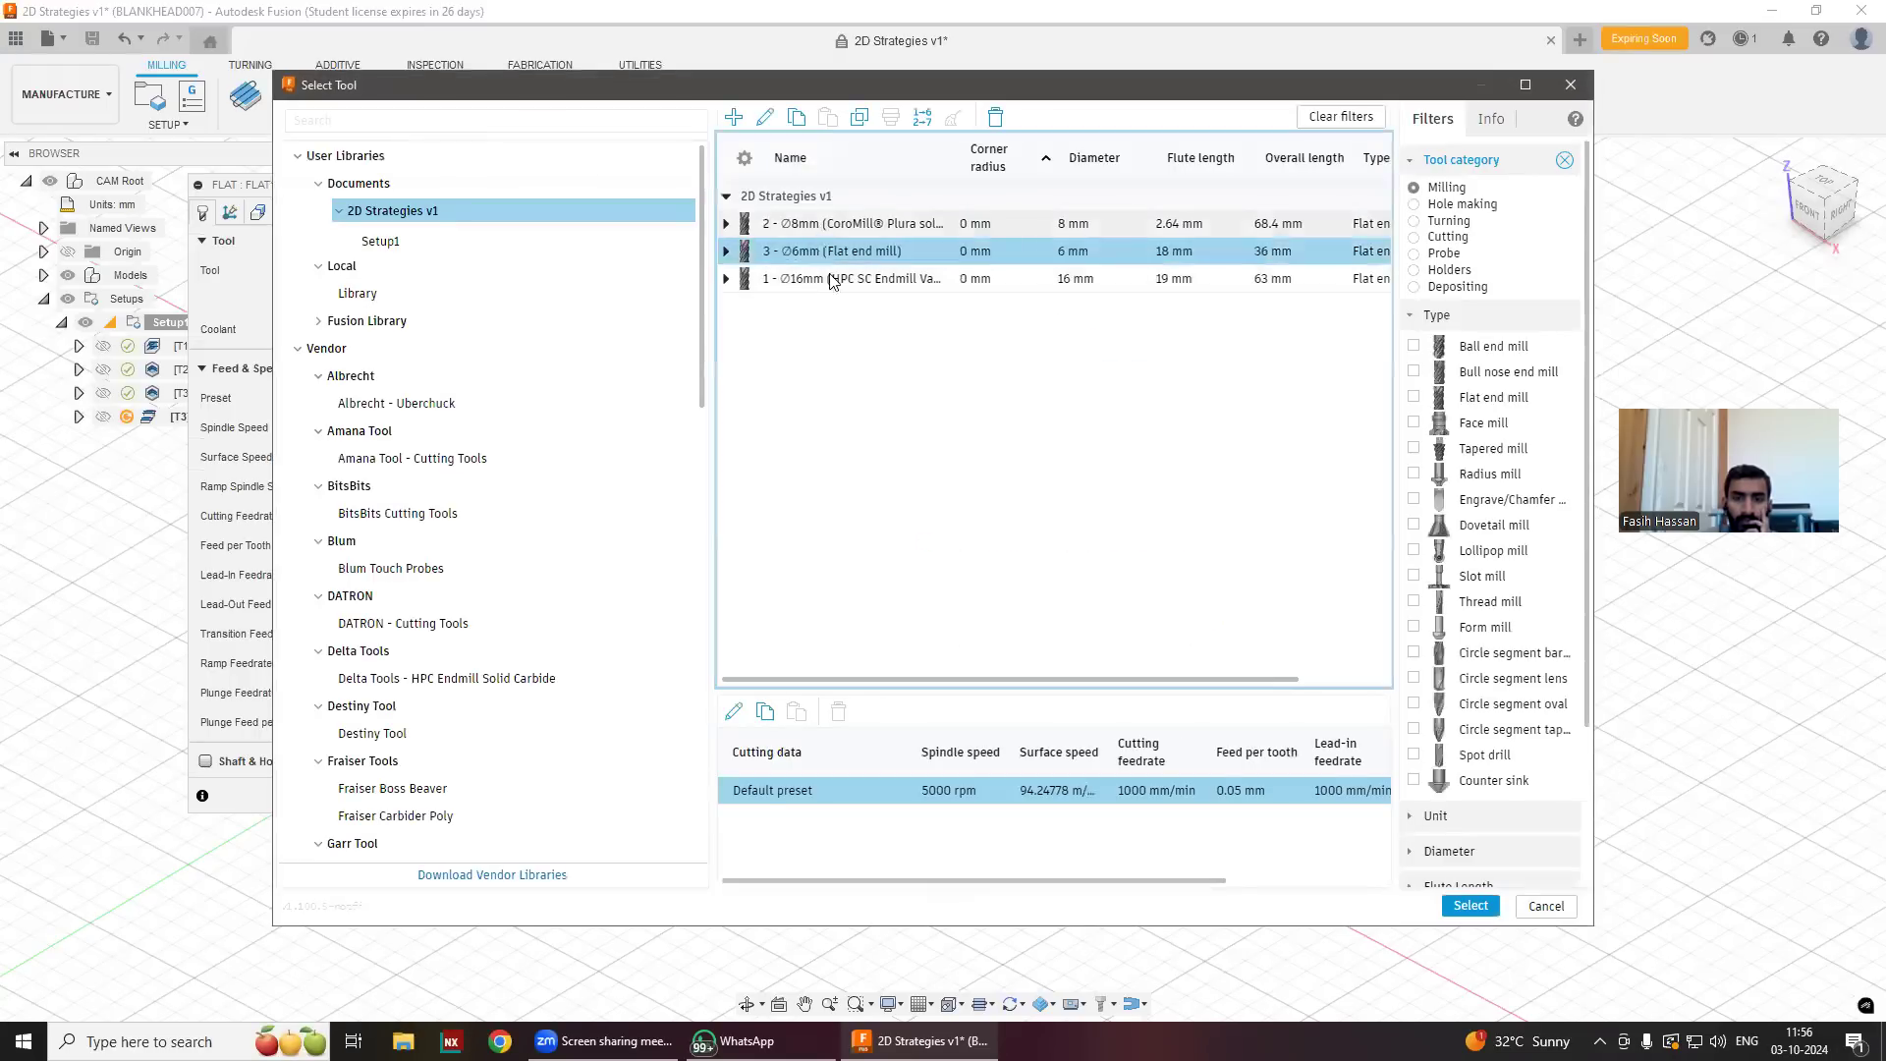
pyautogui.click(1470, 905)
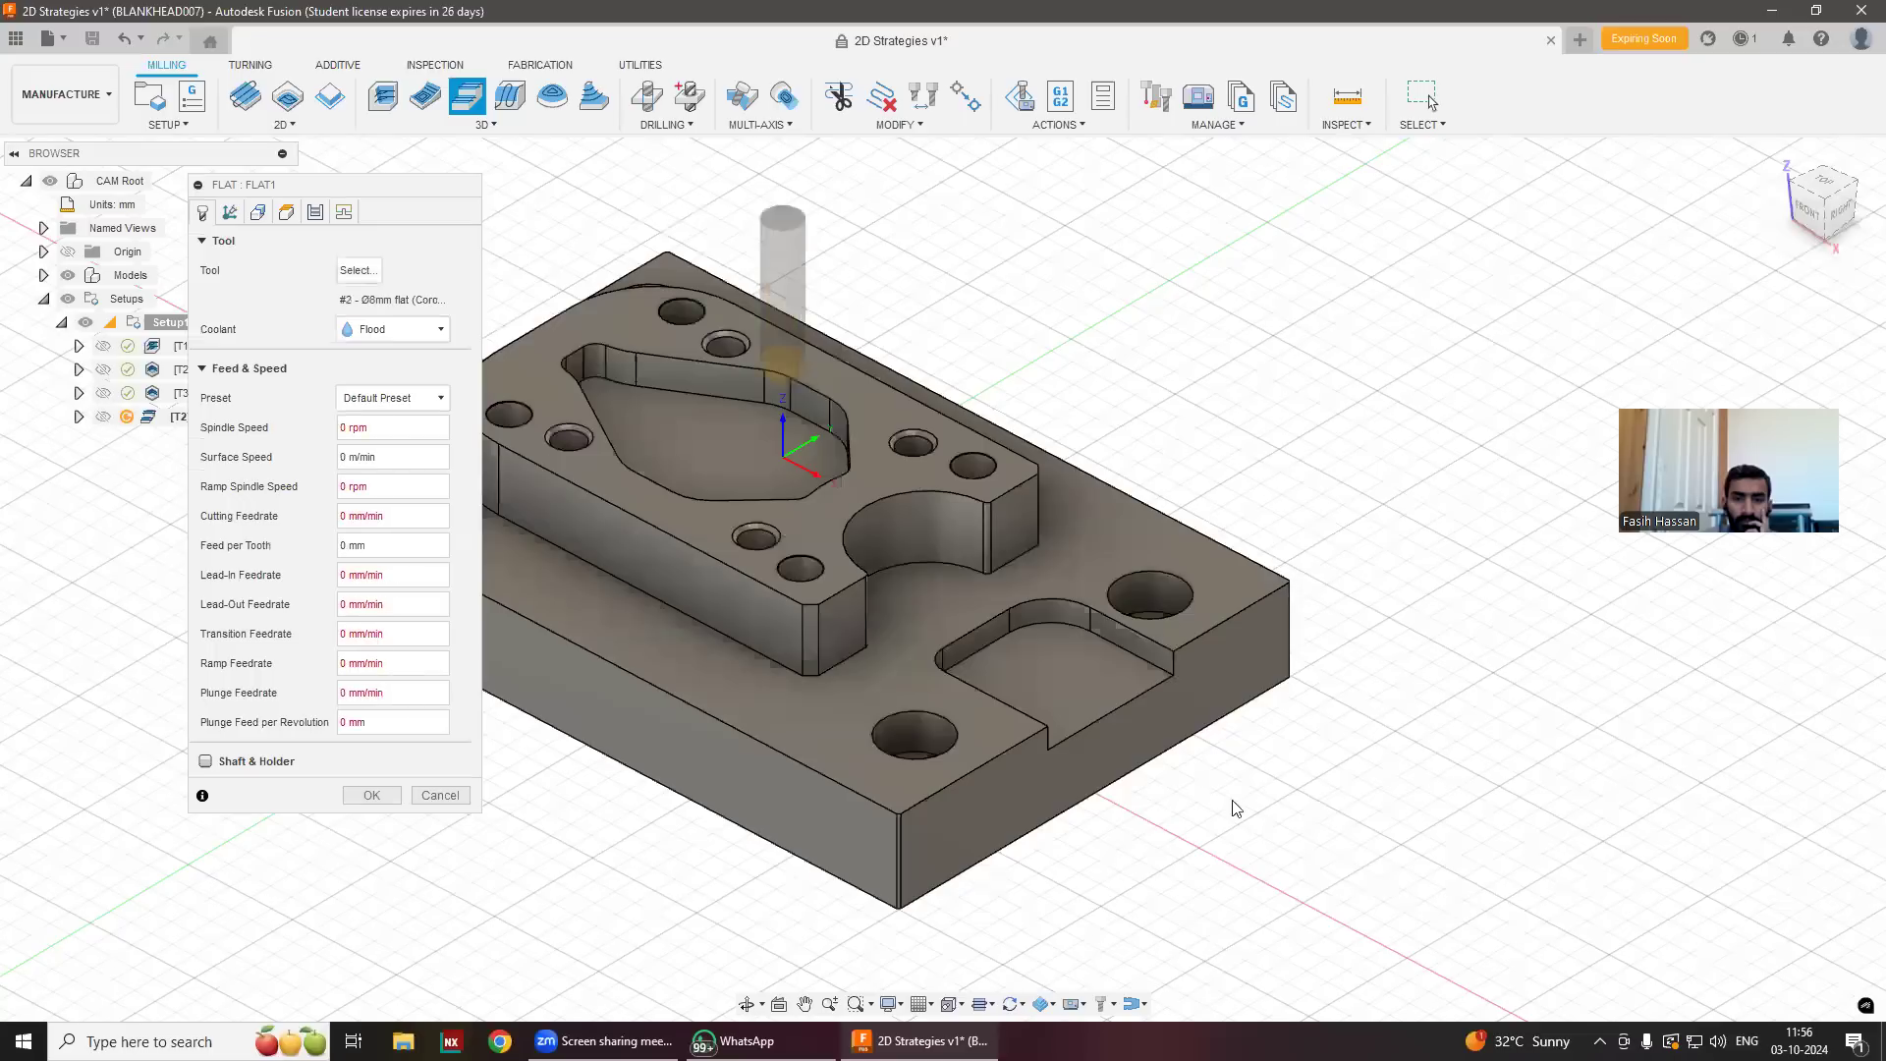
# Set the Flat operation's spindle speed to 3500 rpm and generate its toolpath over the whole plate.
pyautogui.scroll(-1, 1187, 694)
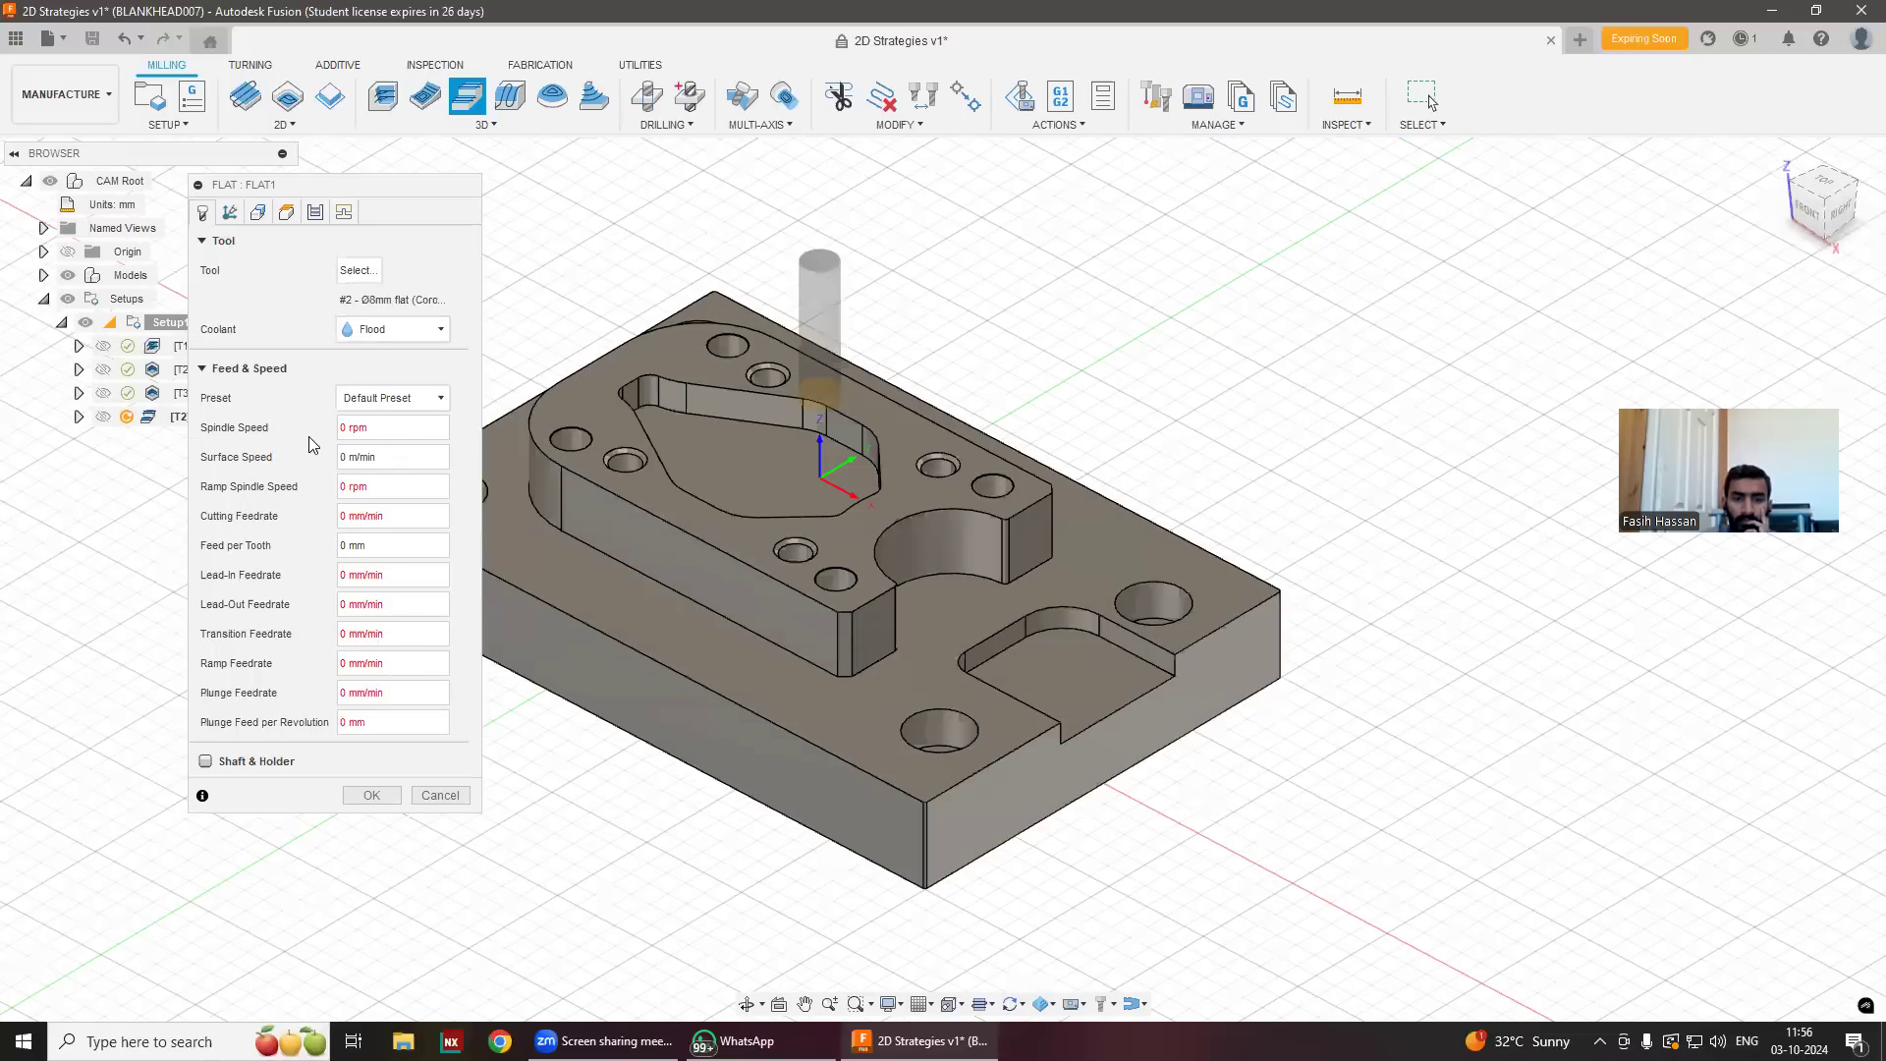
pyautogui.write('35')
pyautogui.write('00')
pyautogui.press('Return')
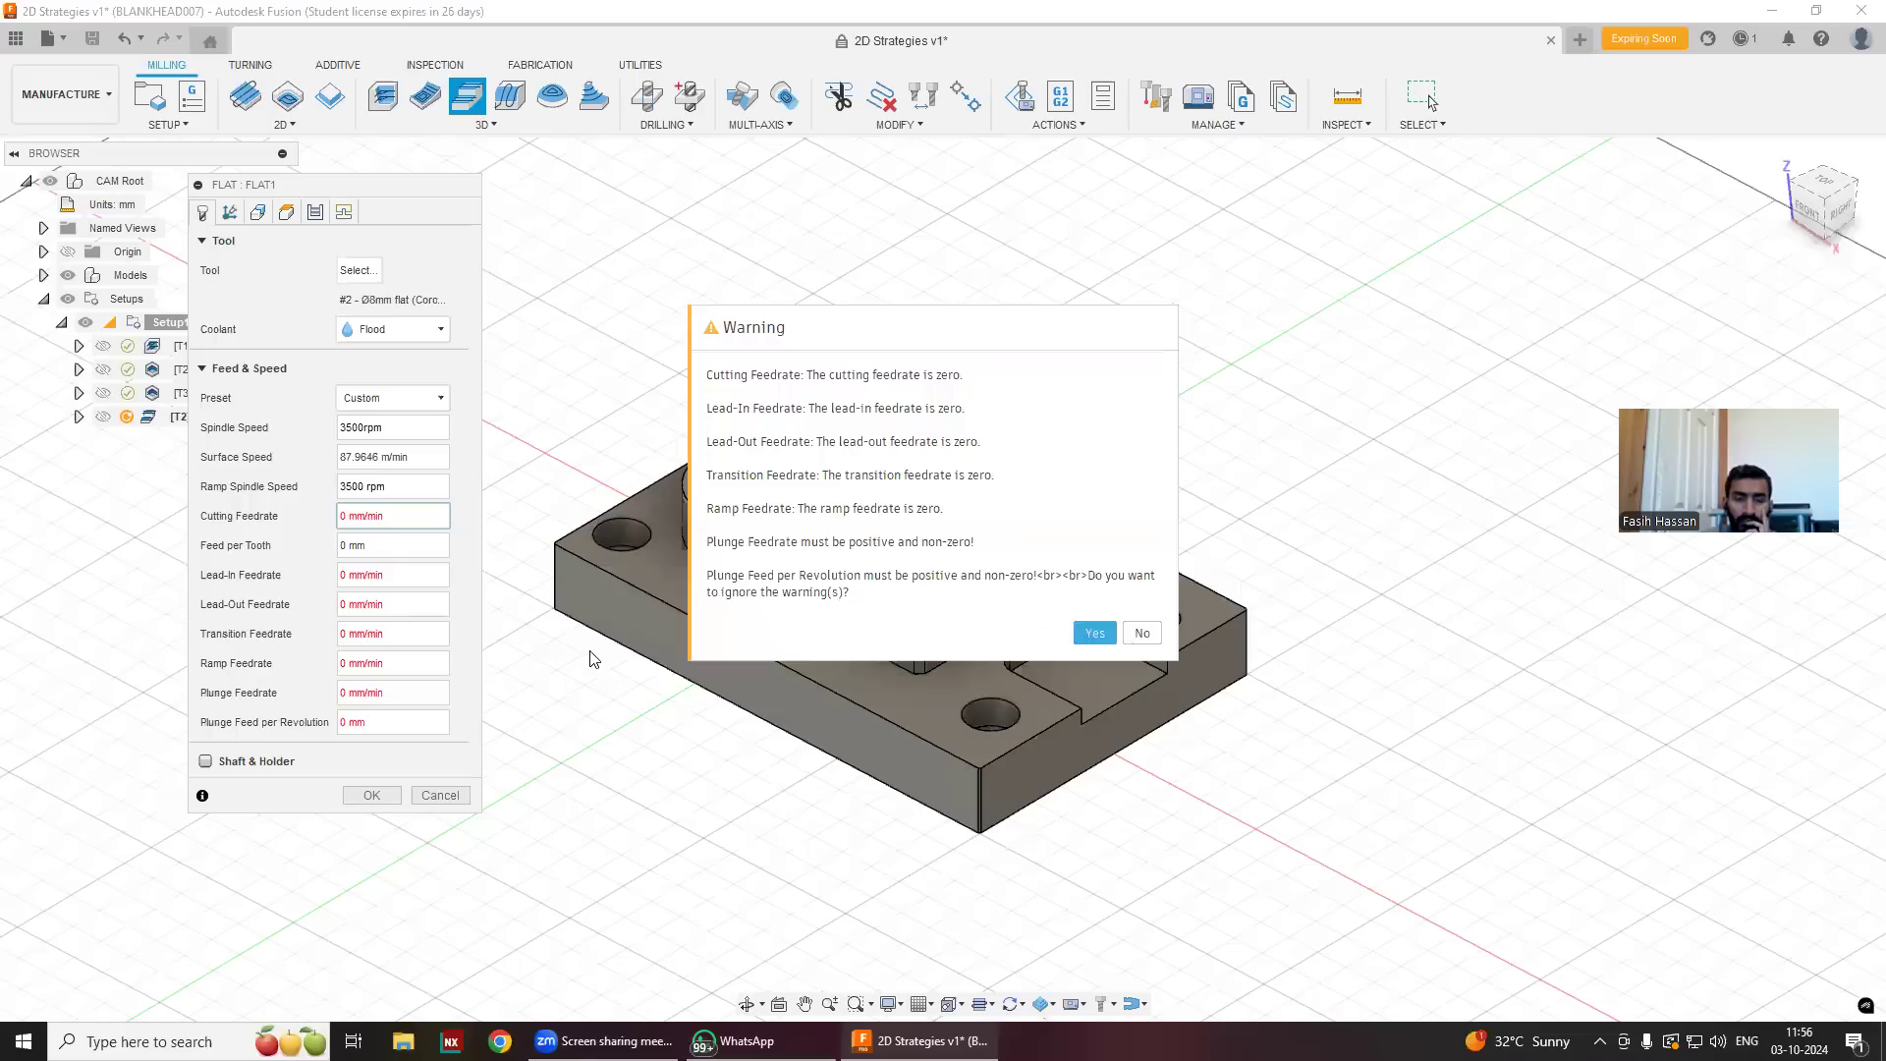
pyautogui.press('Return')
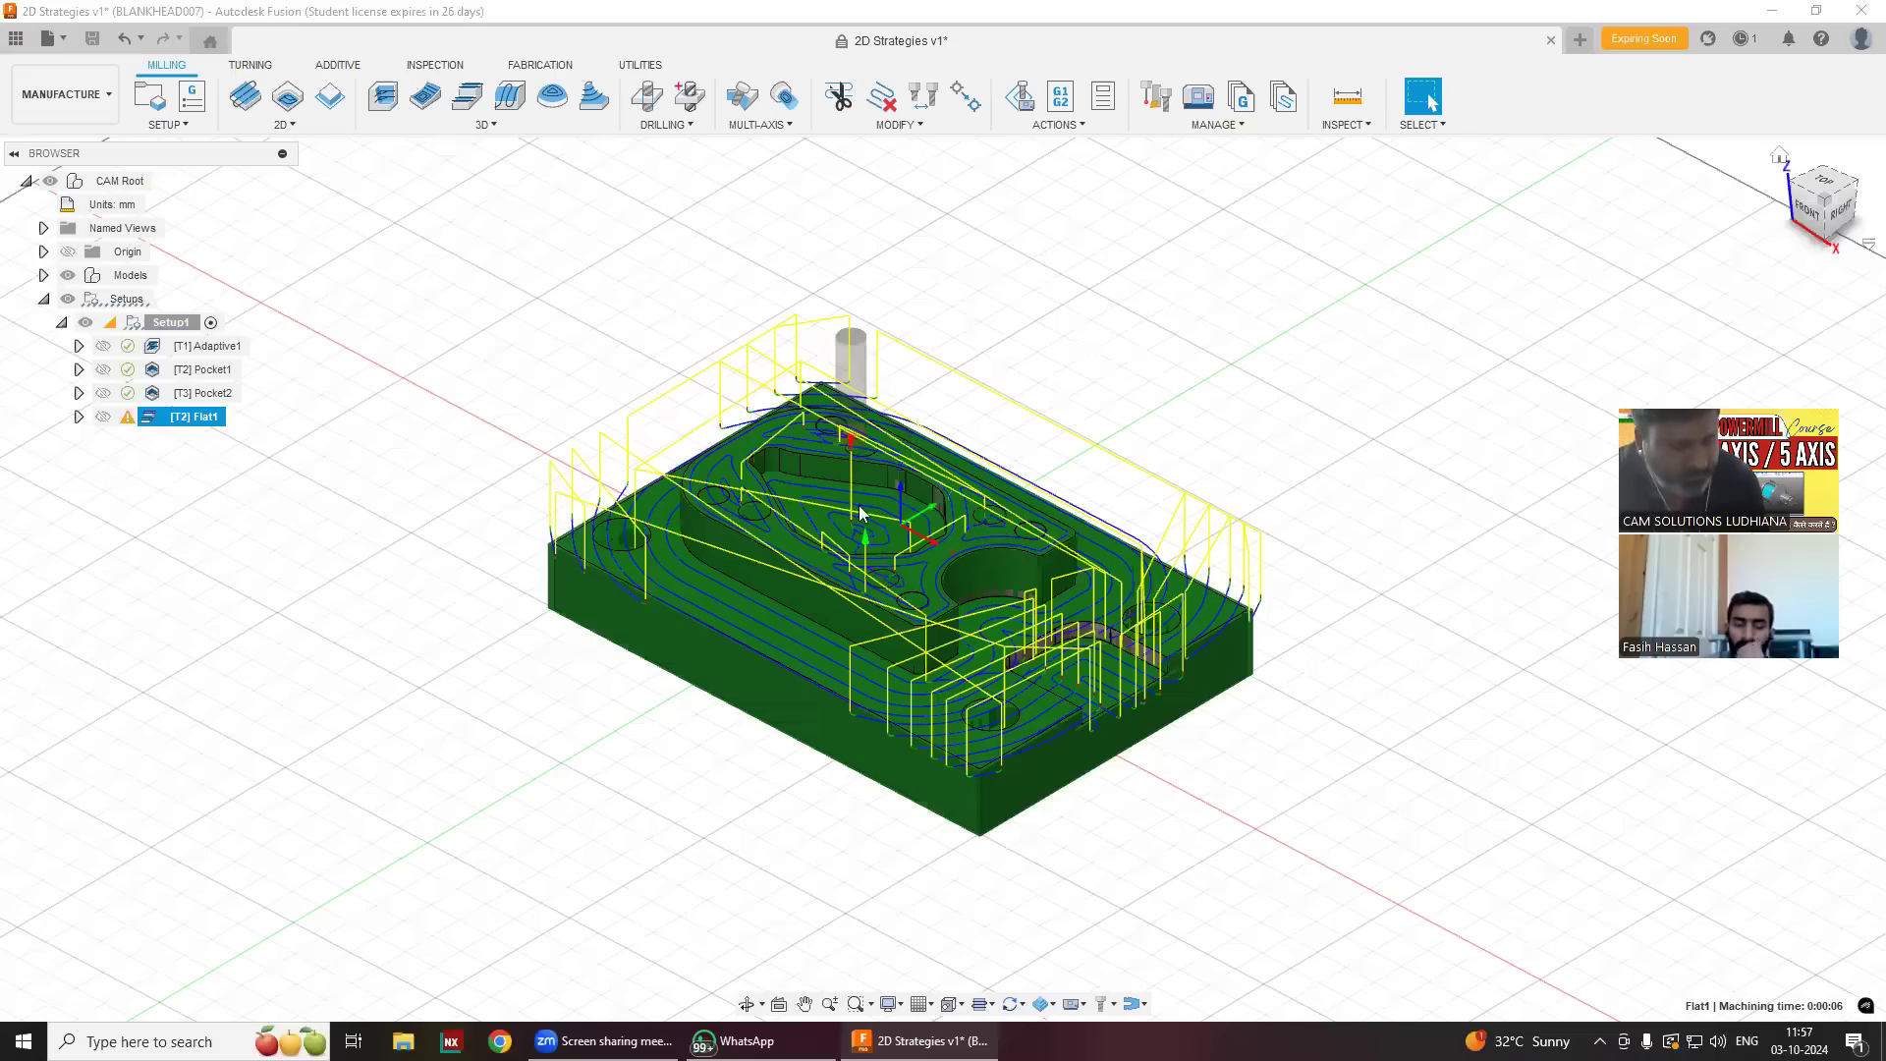
# Examine the Flat toolpath across the plate and compare it with the adaptive clearing toolpath.
pyautogui.scroll(5, 894, 590)
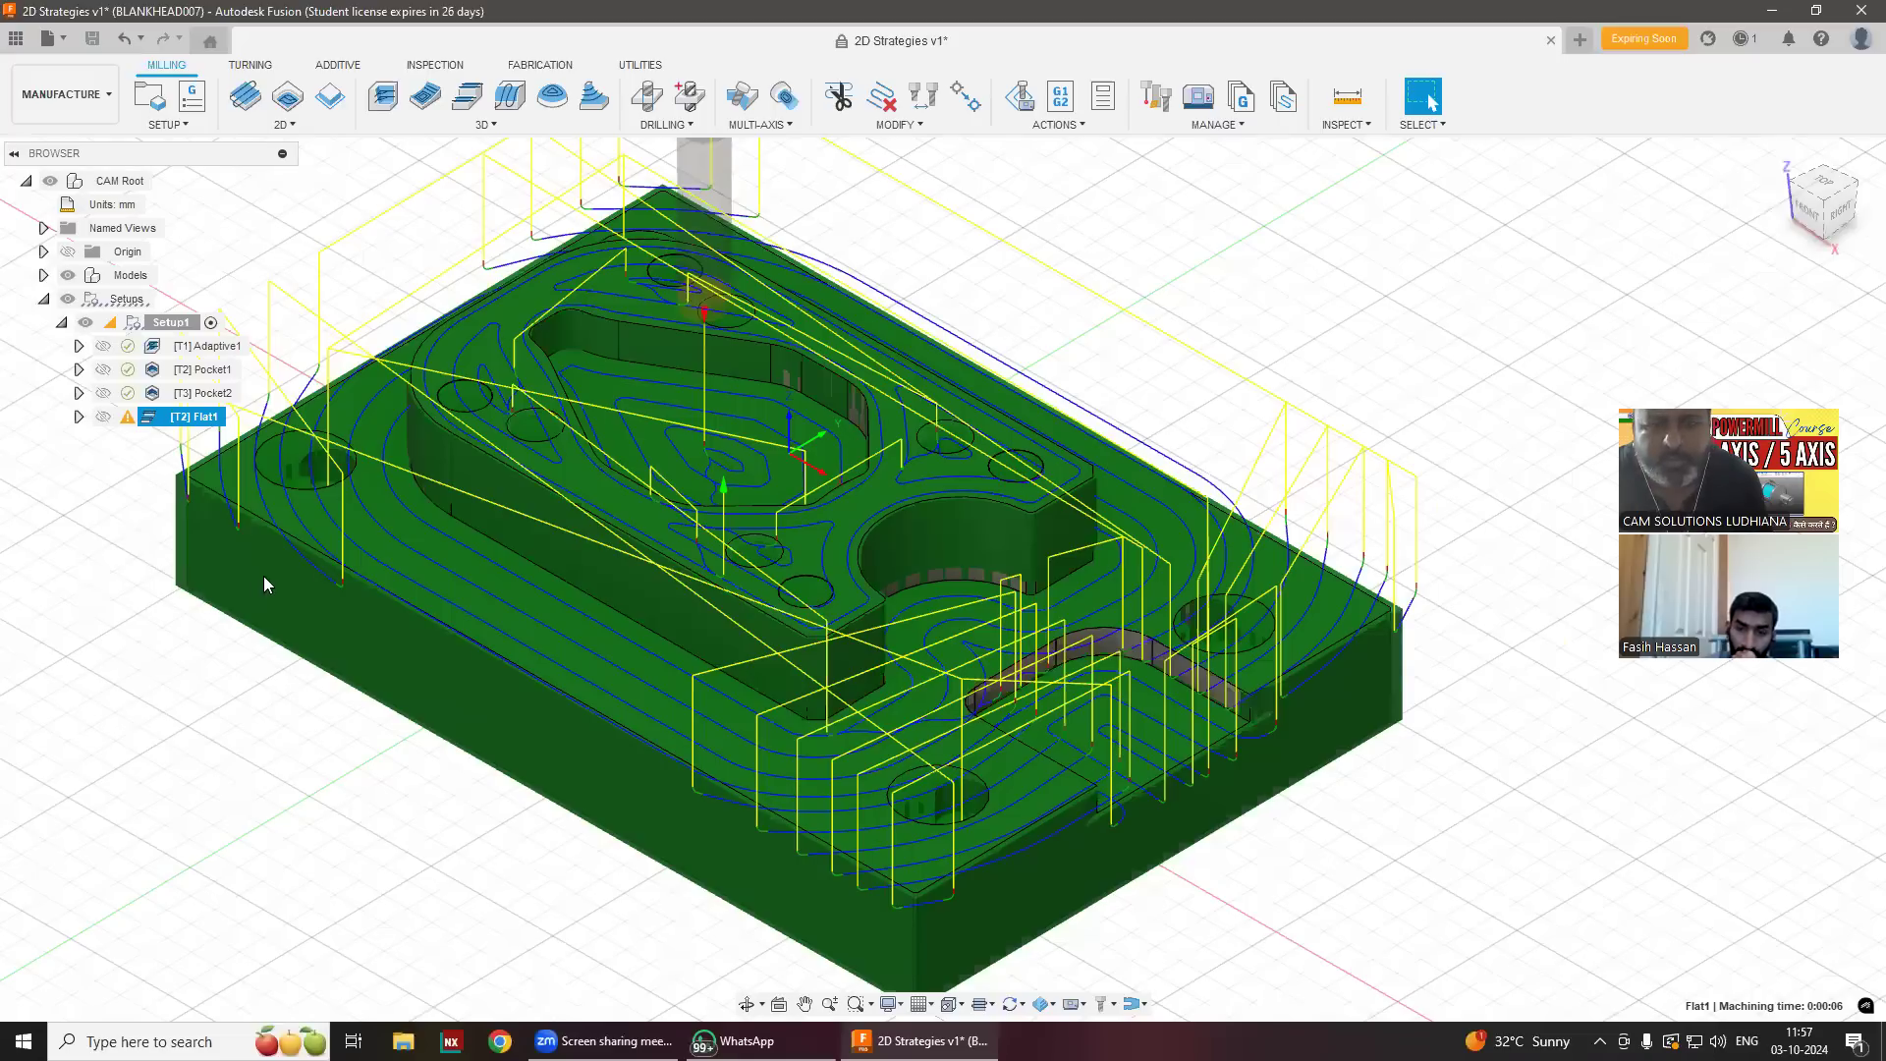
pyautogui.click(183, 348)
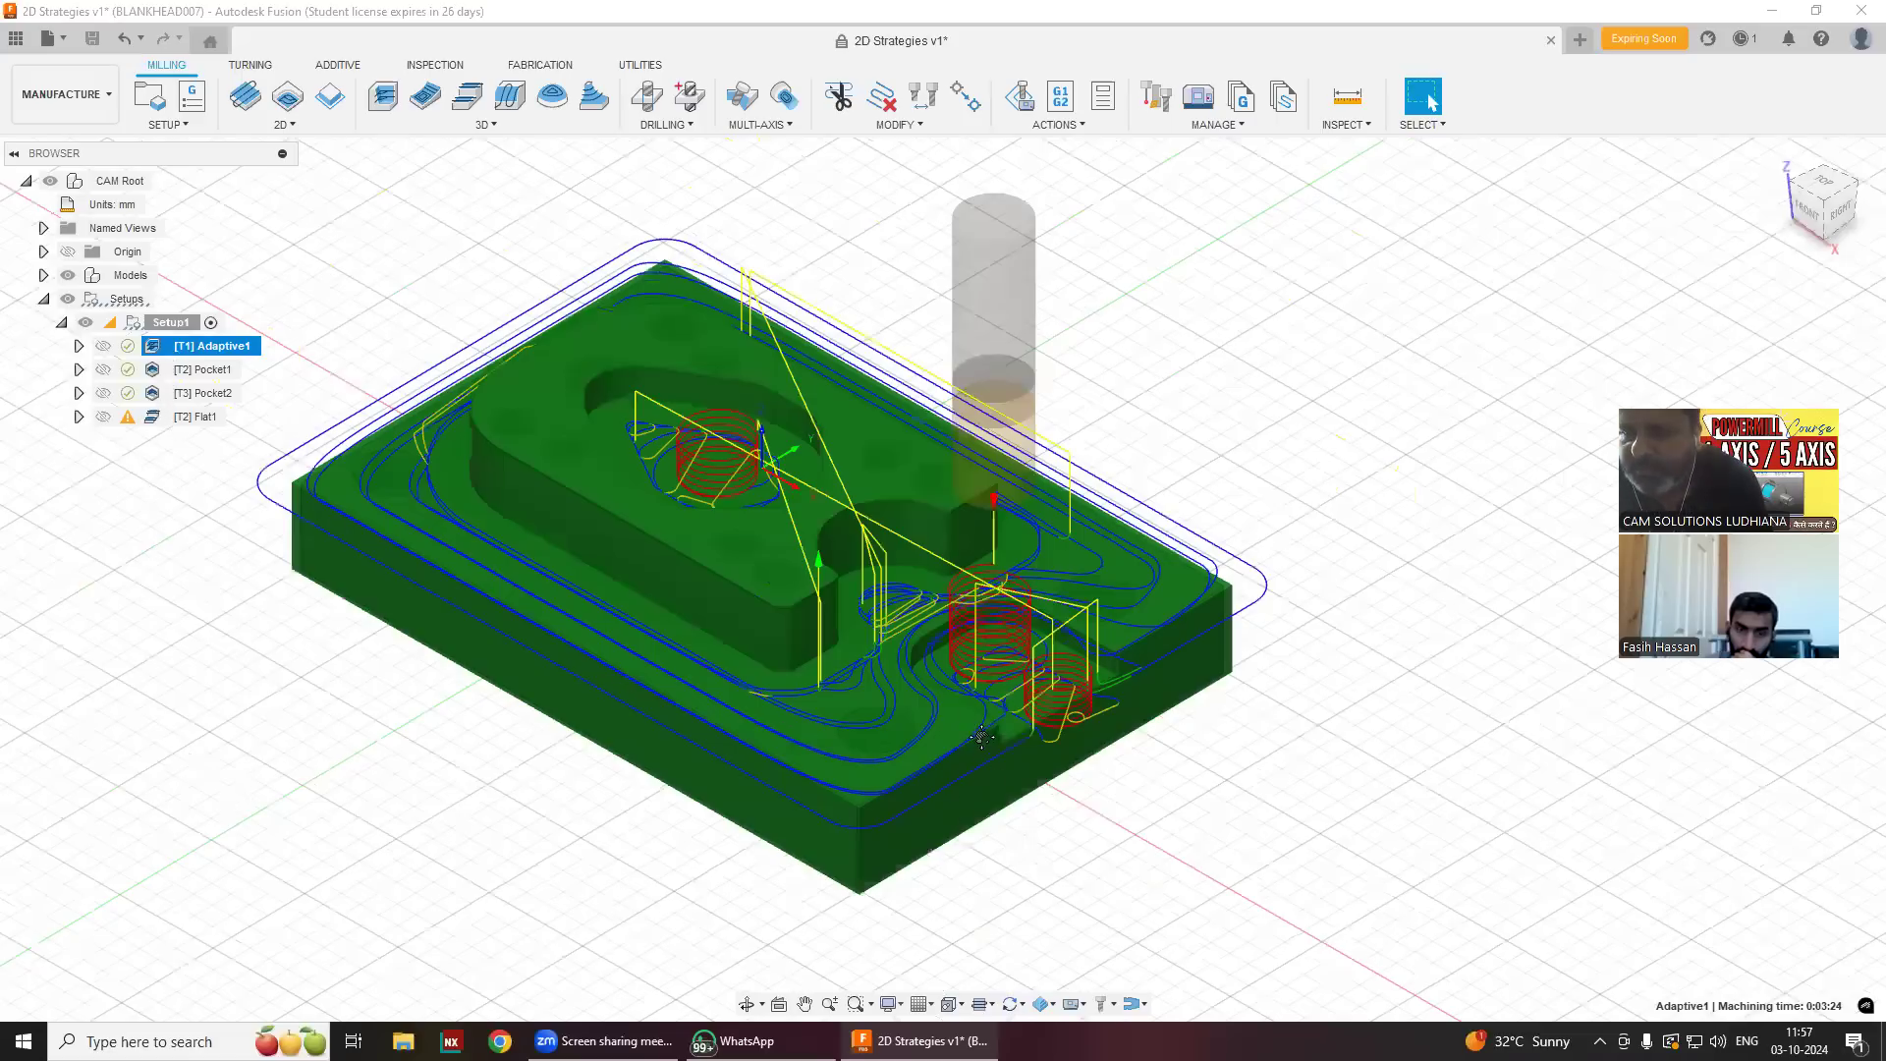
pyautogui.scroll(10, 986, 774)
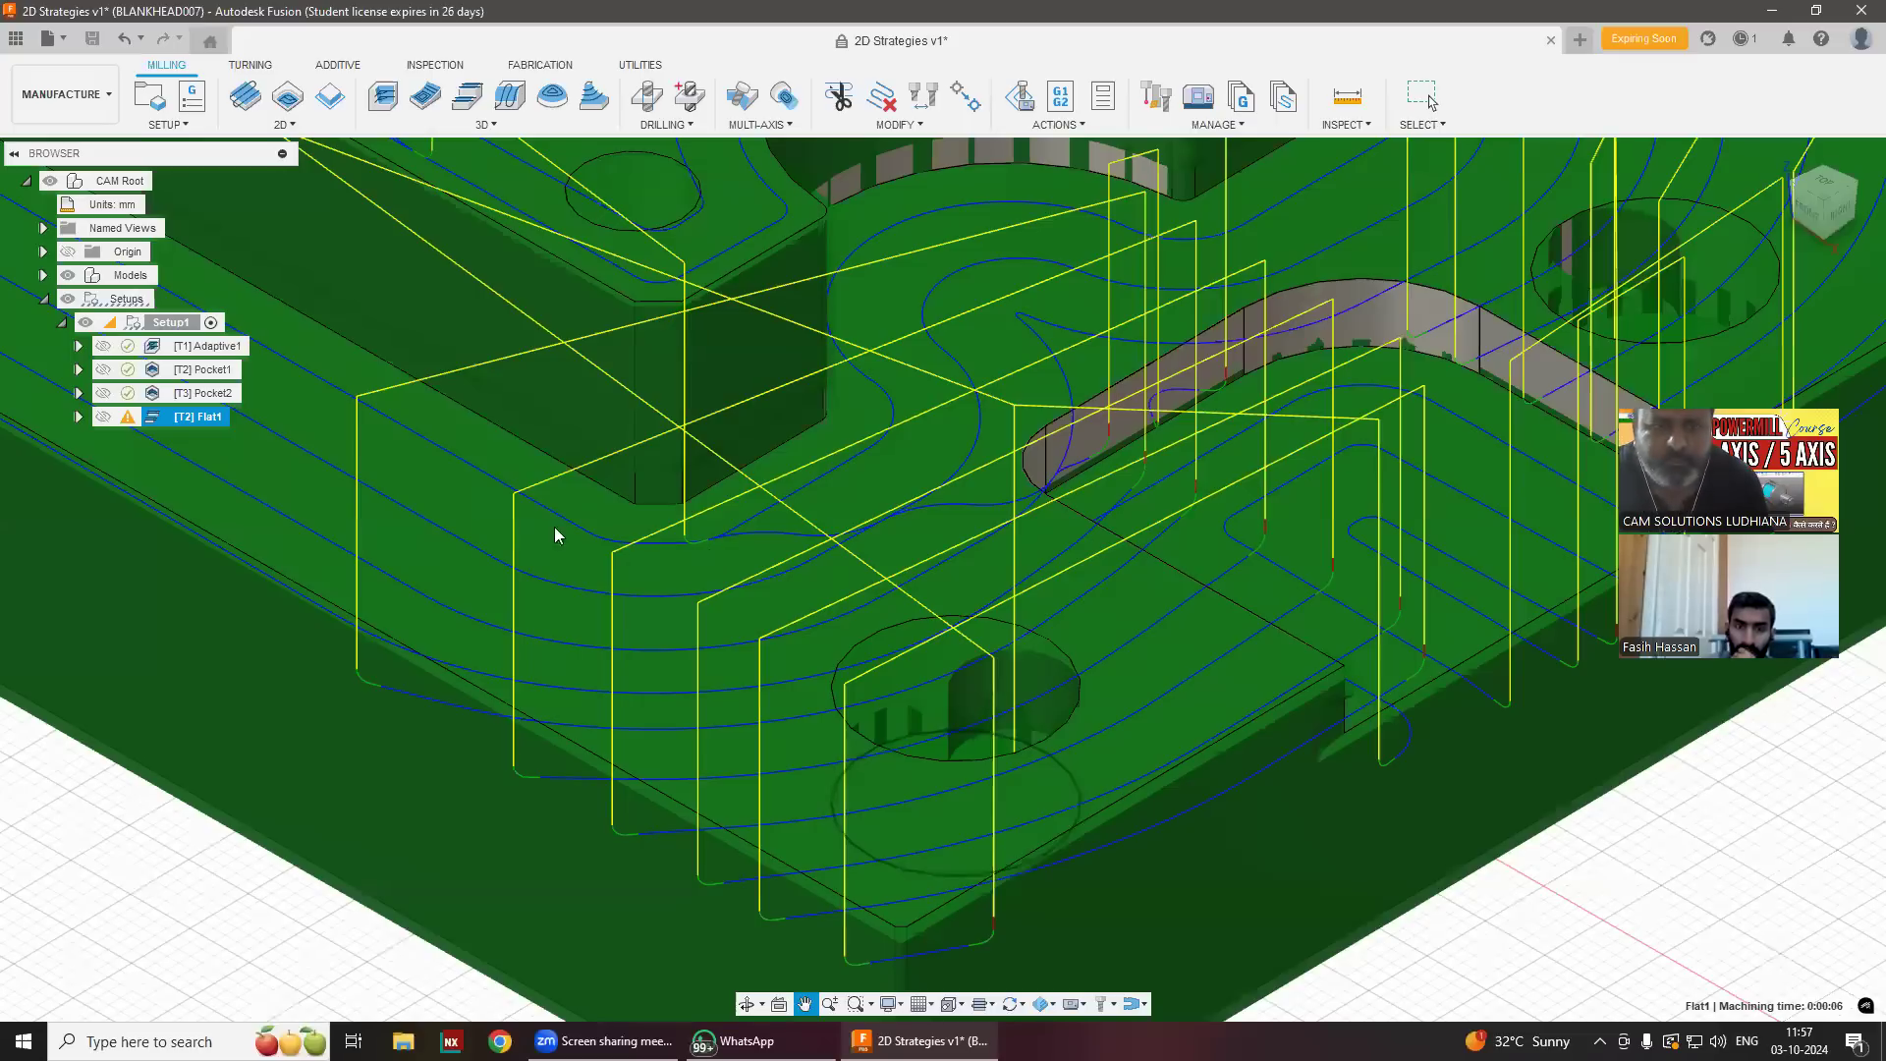
pyautogui.press('F6')
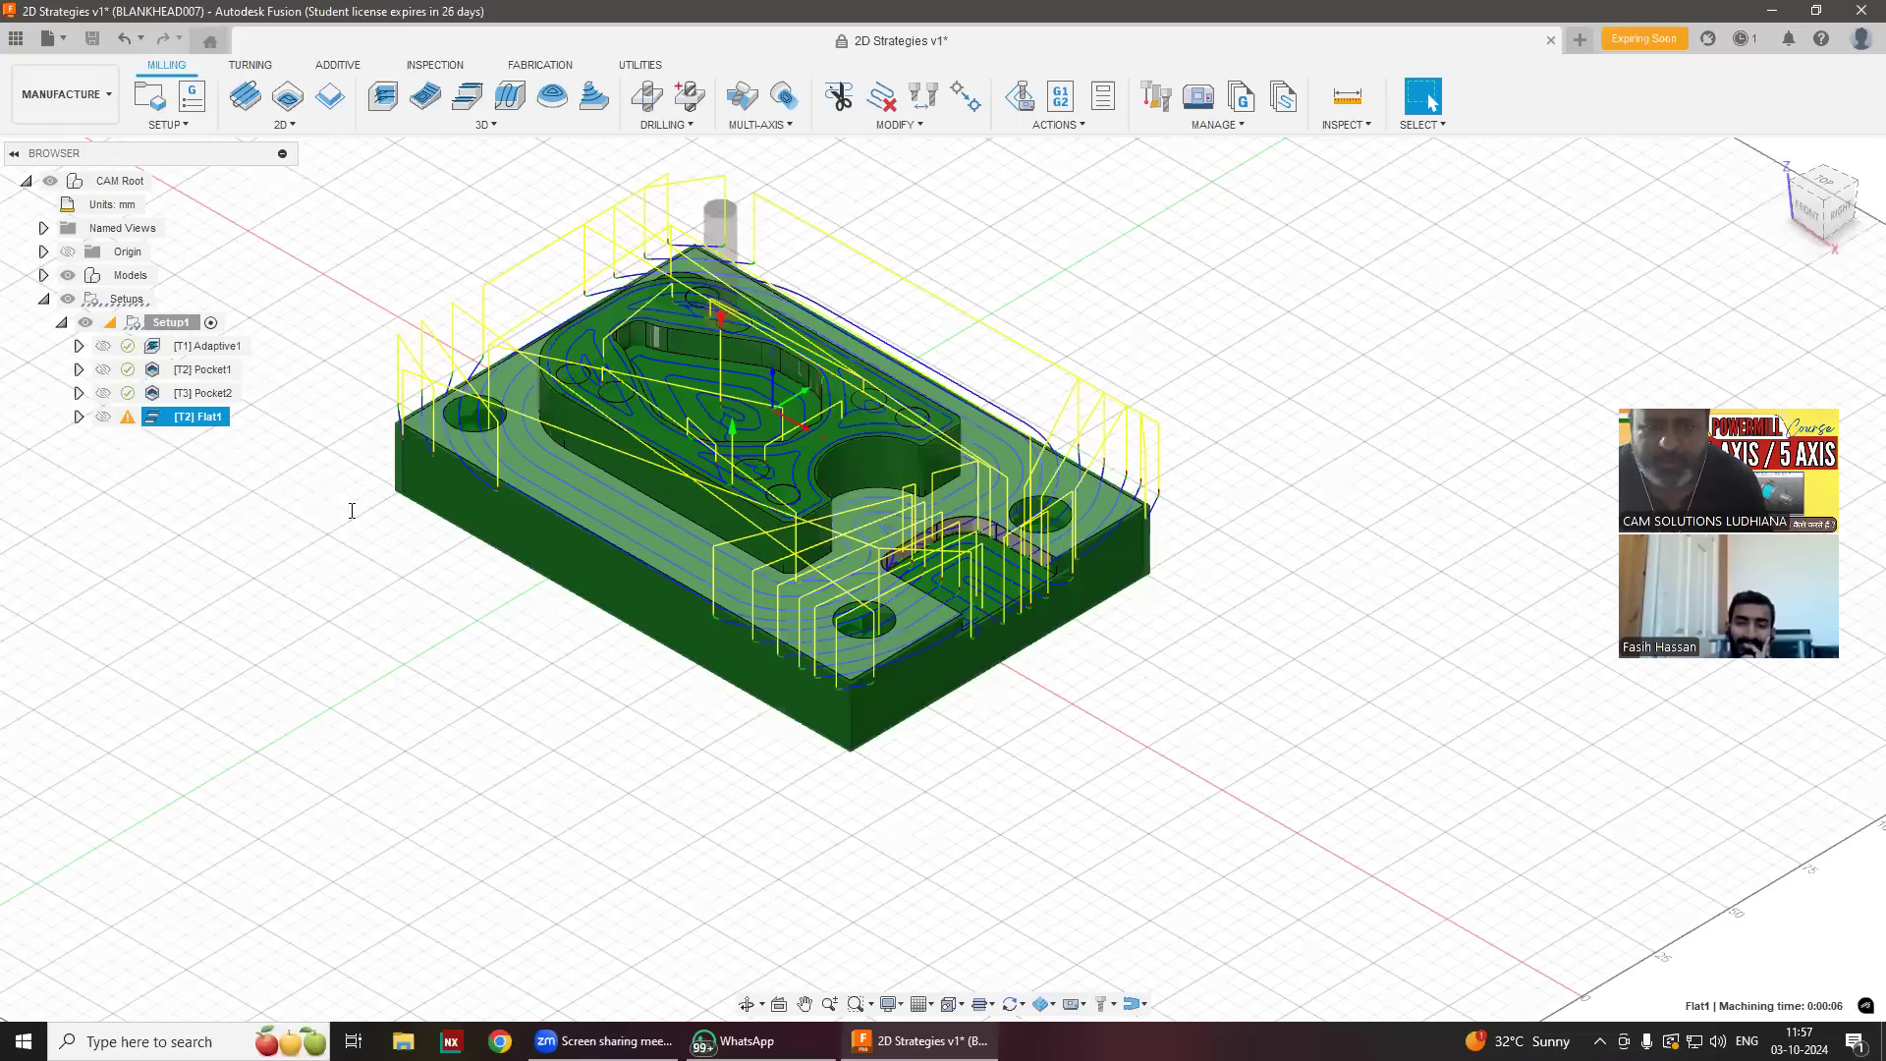
# Set the Flat operation's cutting feedrate to 1000 mm/min and limit its model surfaces to the raised boss's top face, excluding the setup model.
pyautogui.moveTo(365, 492)
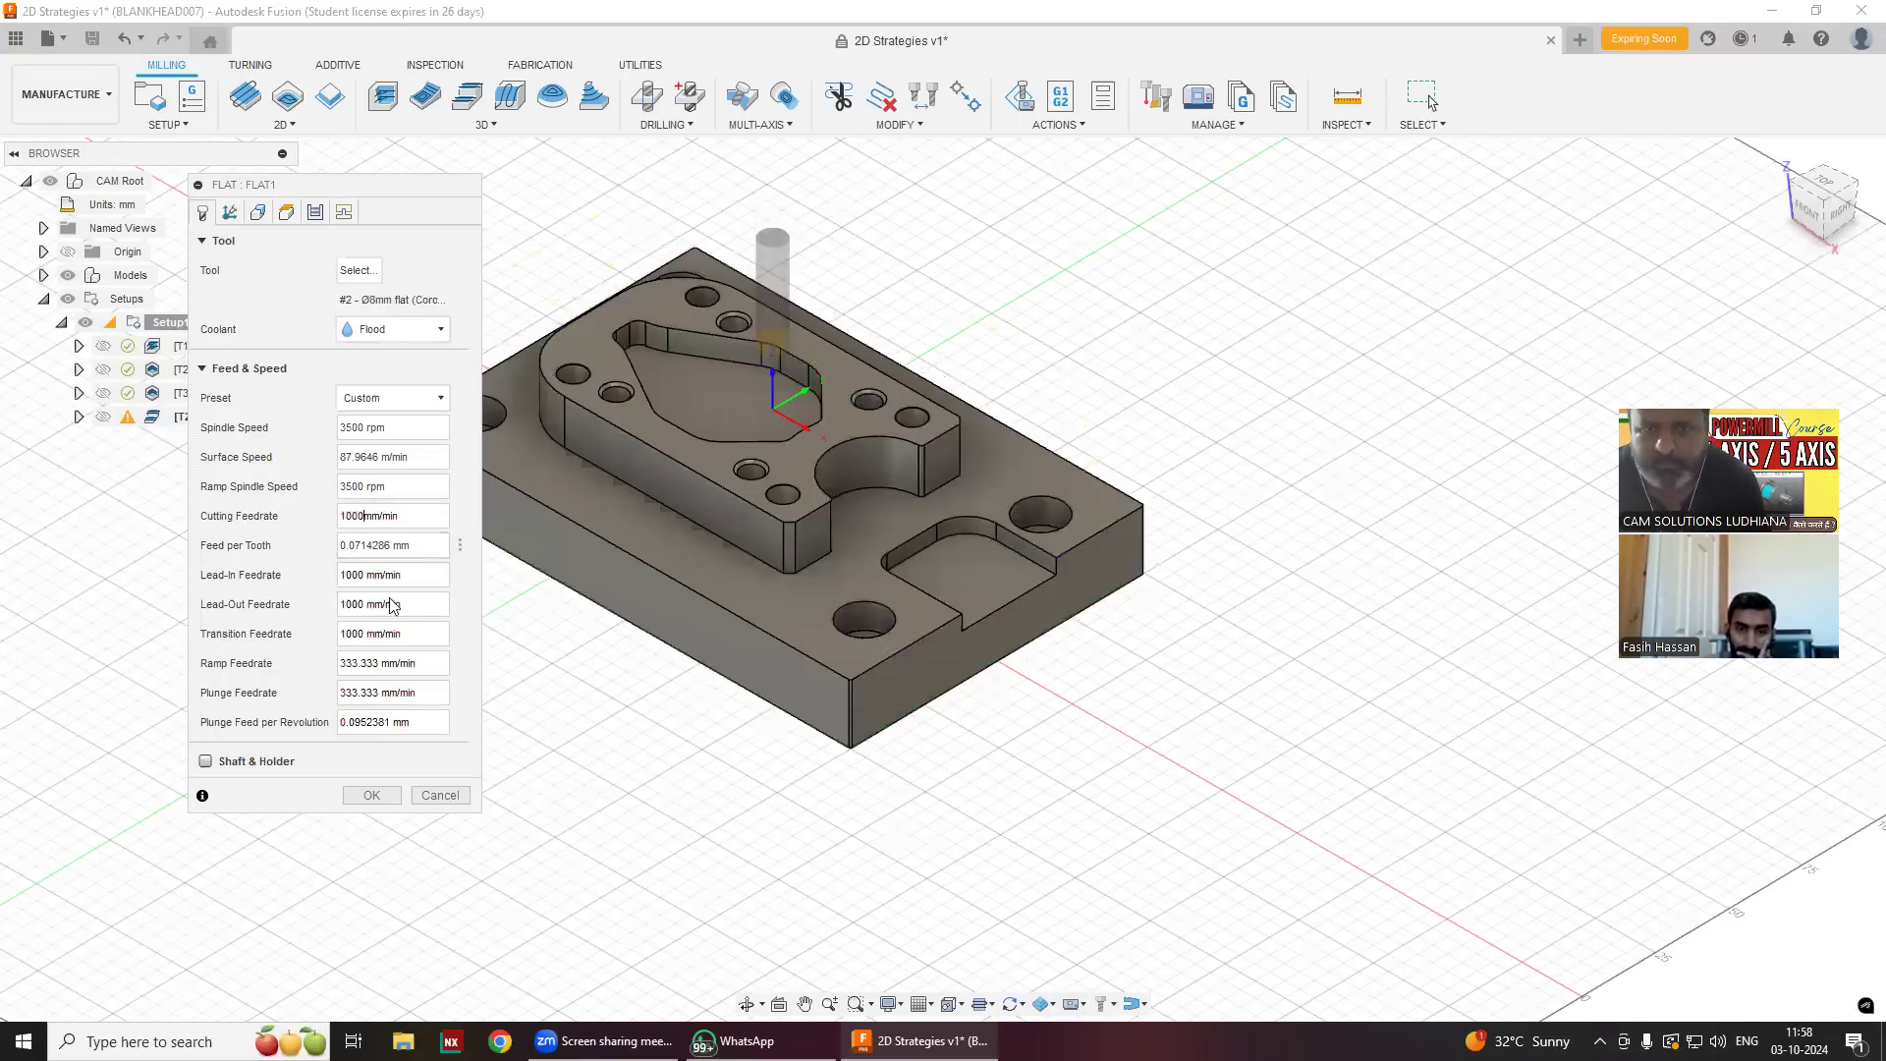
pyautogui.click(259, 213)
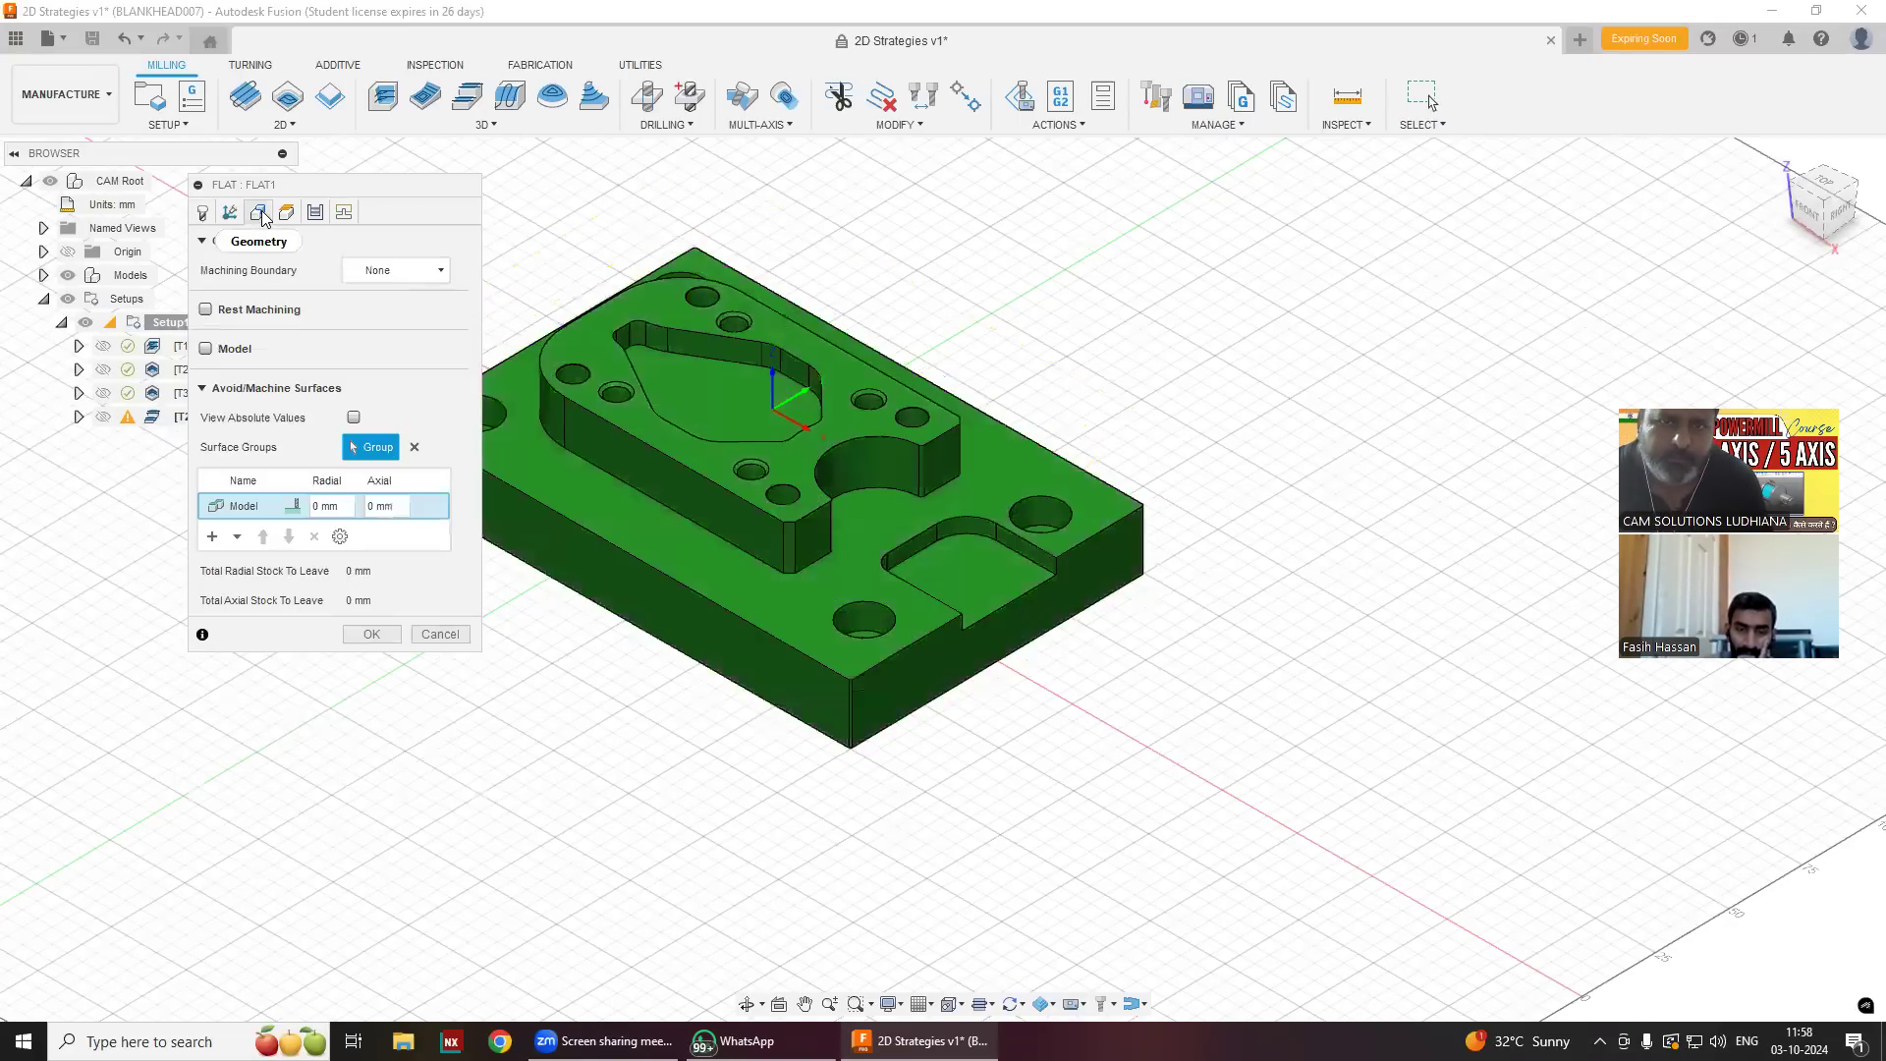
pyautogui.click(218, 351)
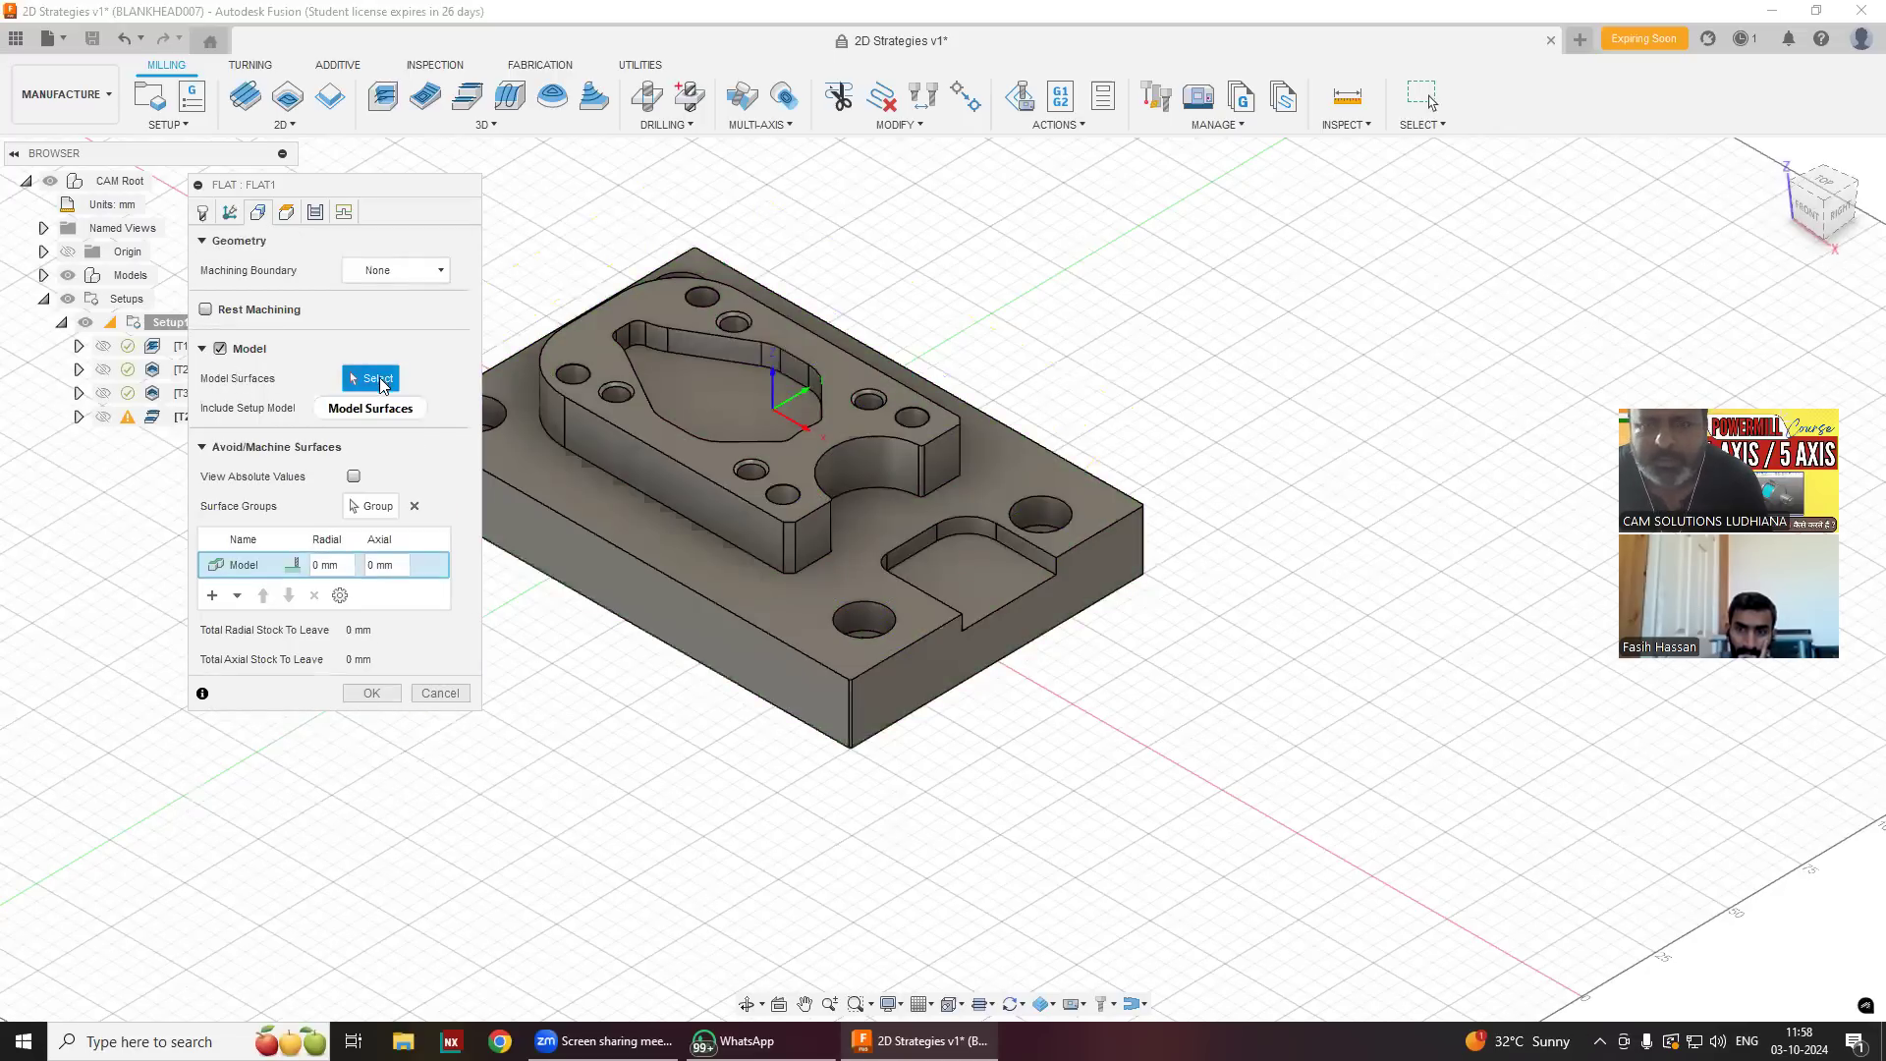
pyautogui.click(353, 407)
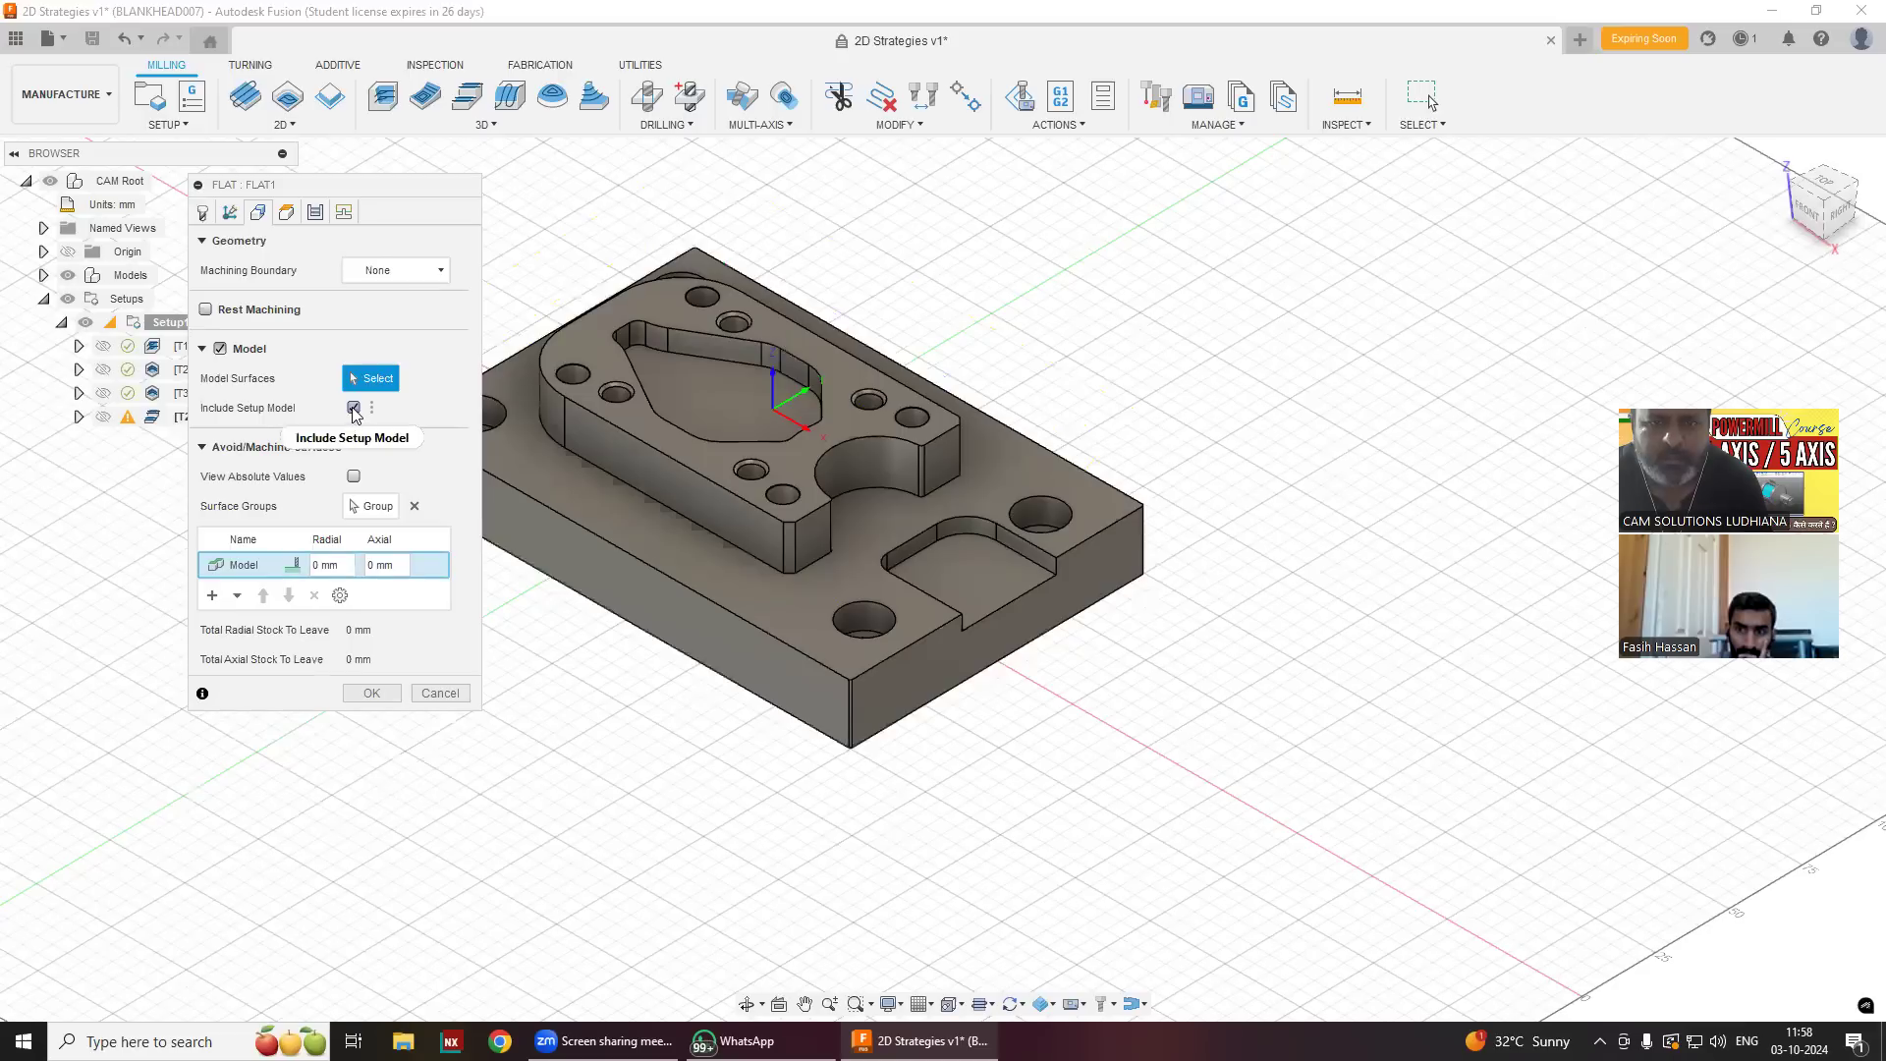
pyautogui.click(768, 471)
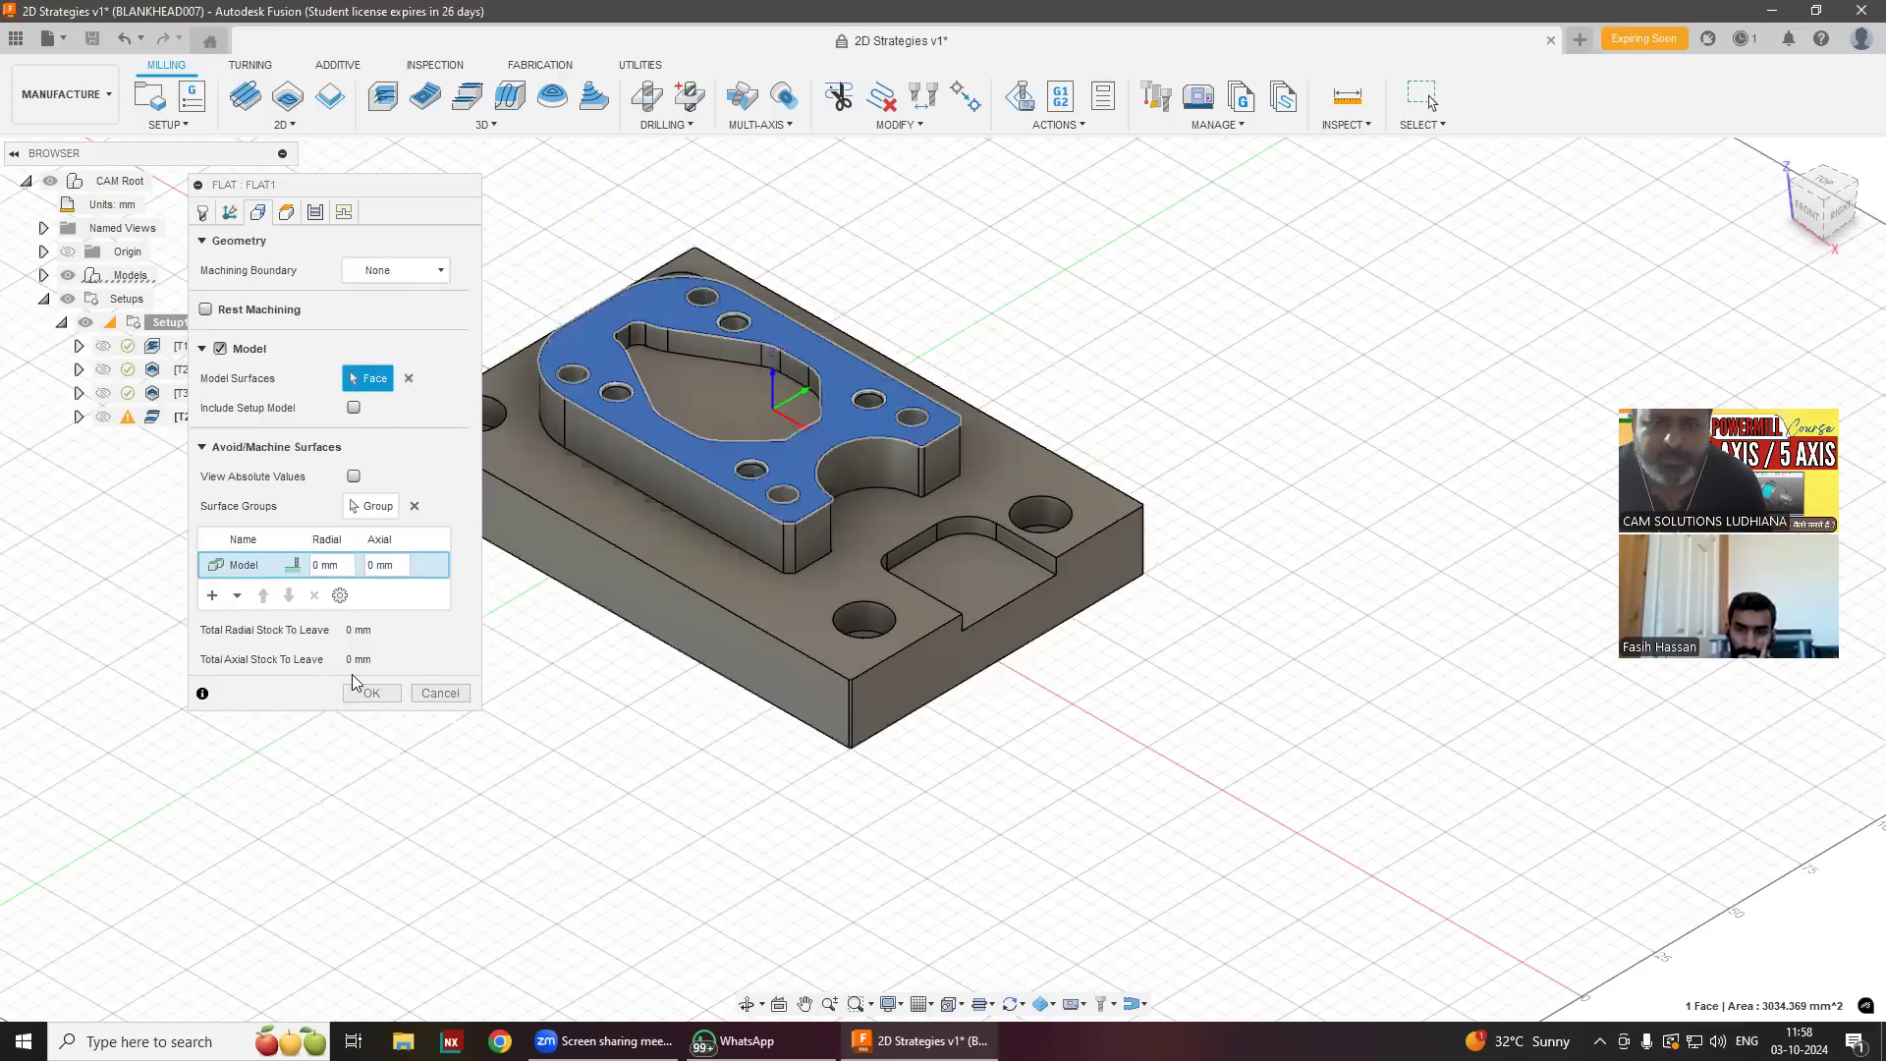
# Set the Flat operation's machining boundary to Silhouette and regenerate the toolpath.
pyautogui.click(402, 268)
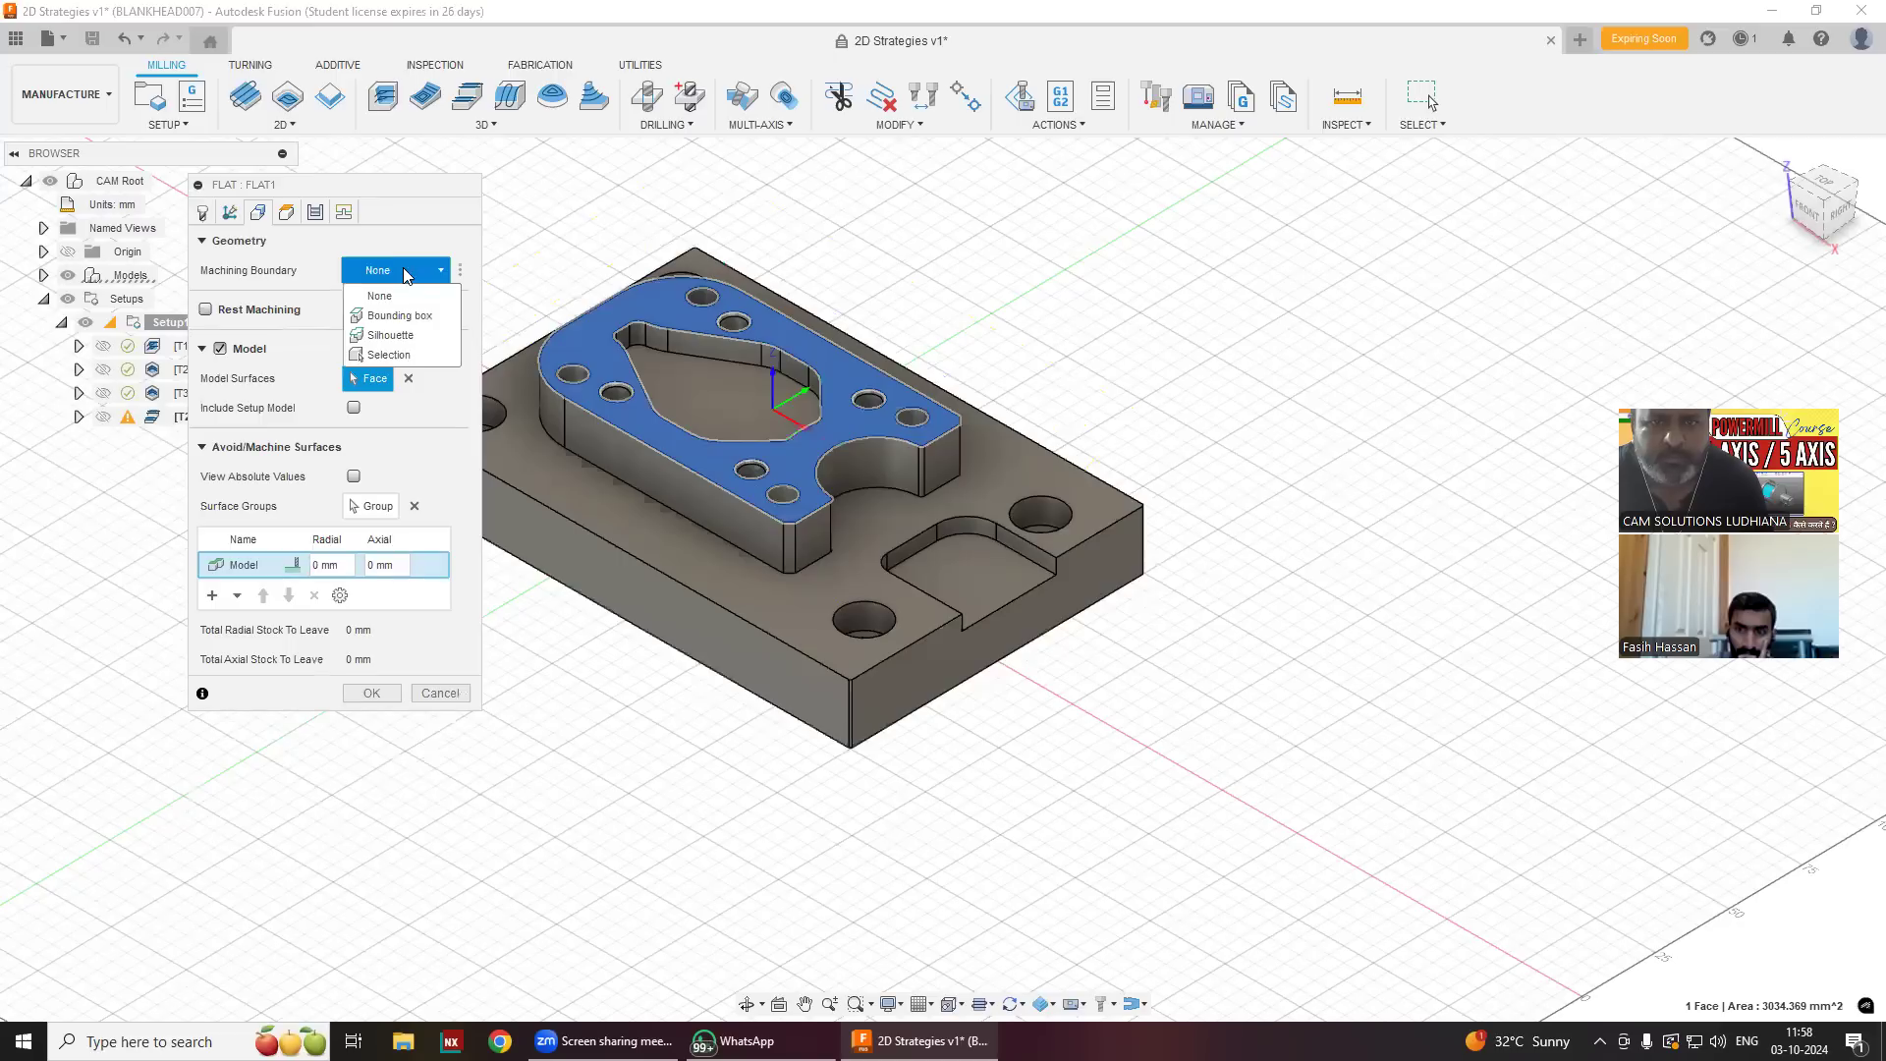
pyautogui.click(393, 335)
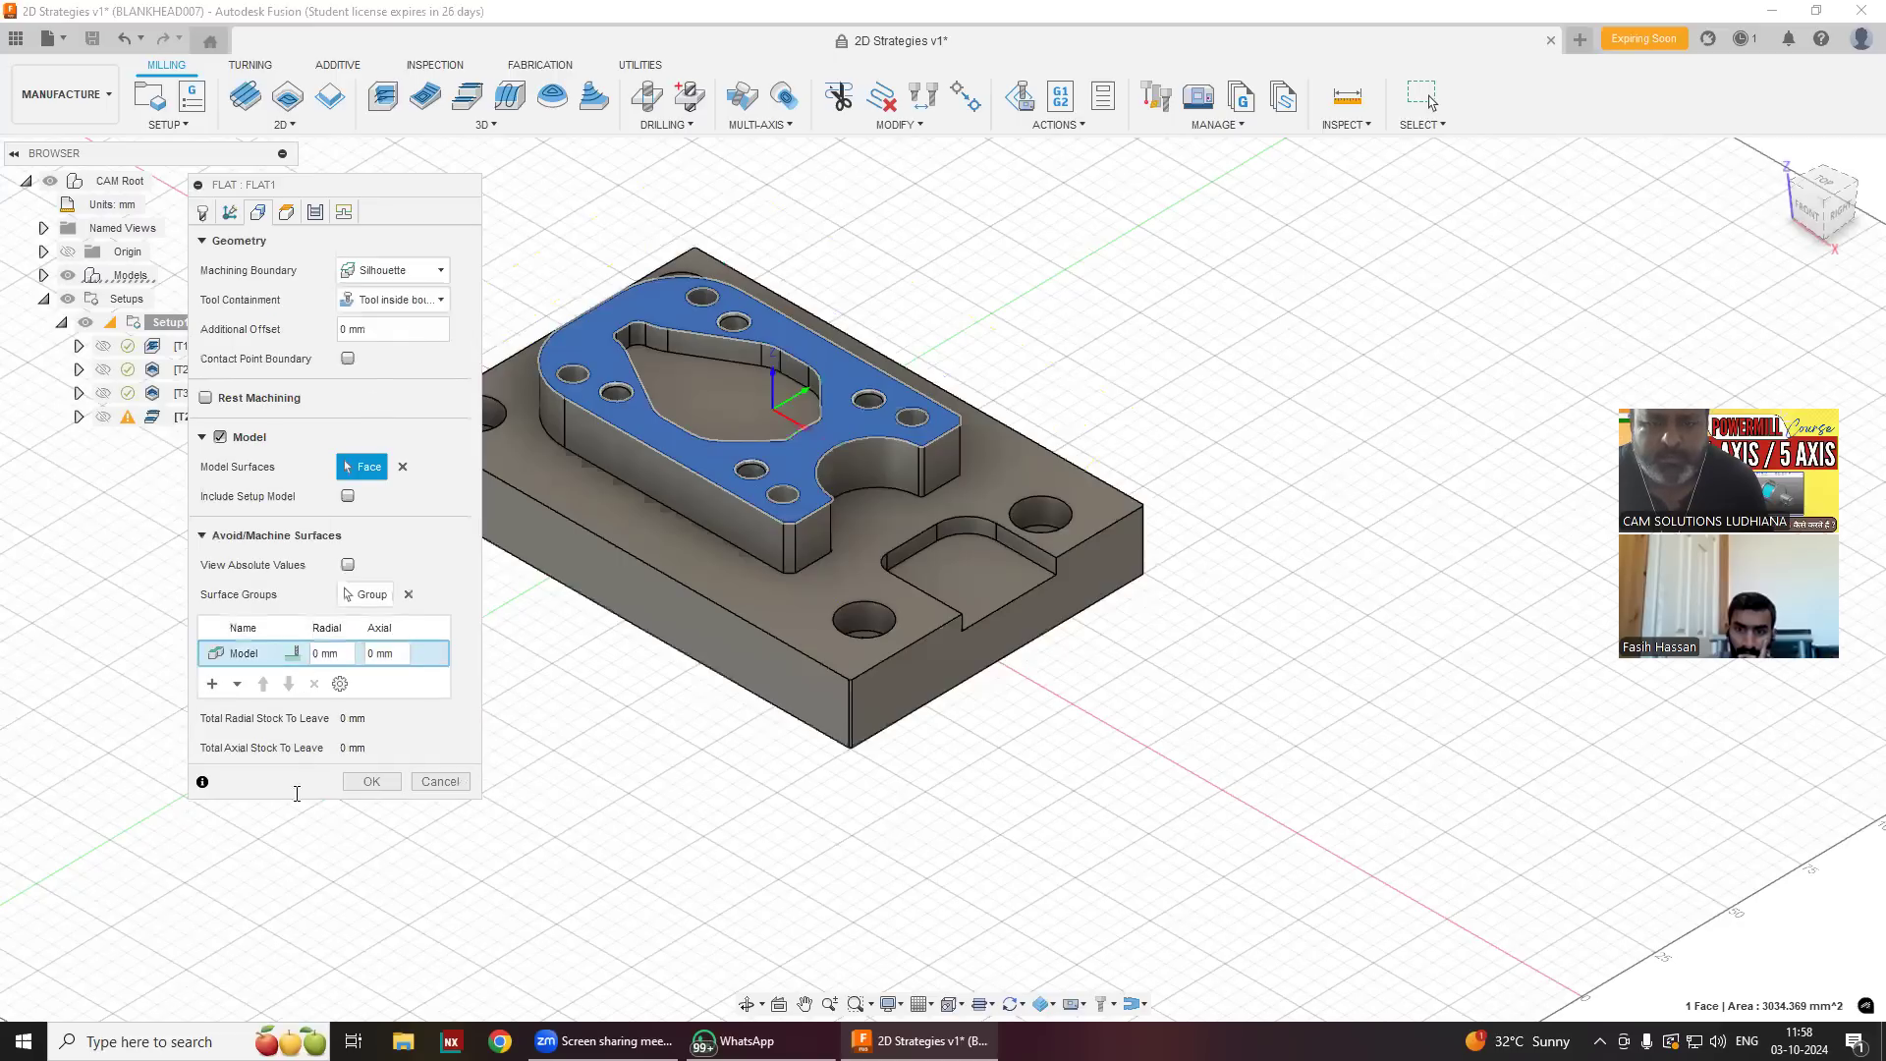
pyautogui.click(372, 782)
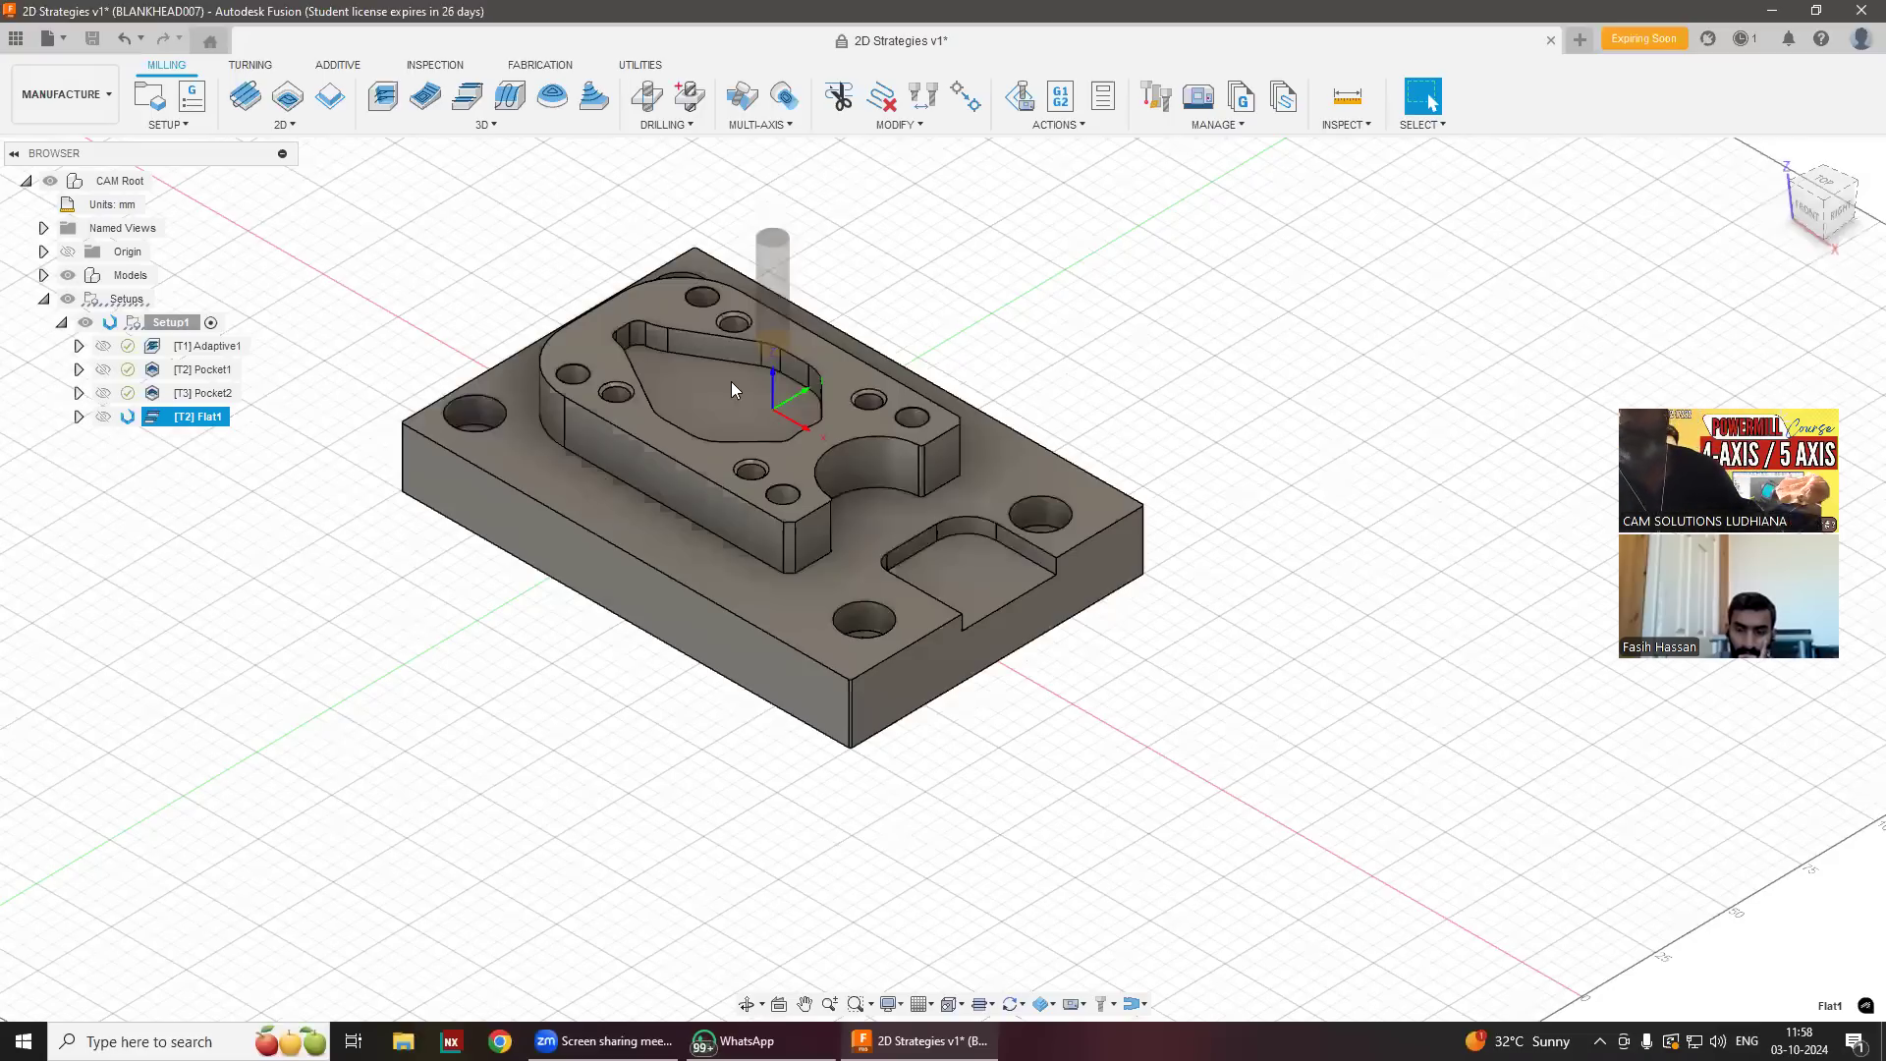
# Enable a finishing pass with a 0.2 mm finishing stepover in the Flat operation and regenerate the toolpath.
pyautogui.scroll(2, 771, 397)
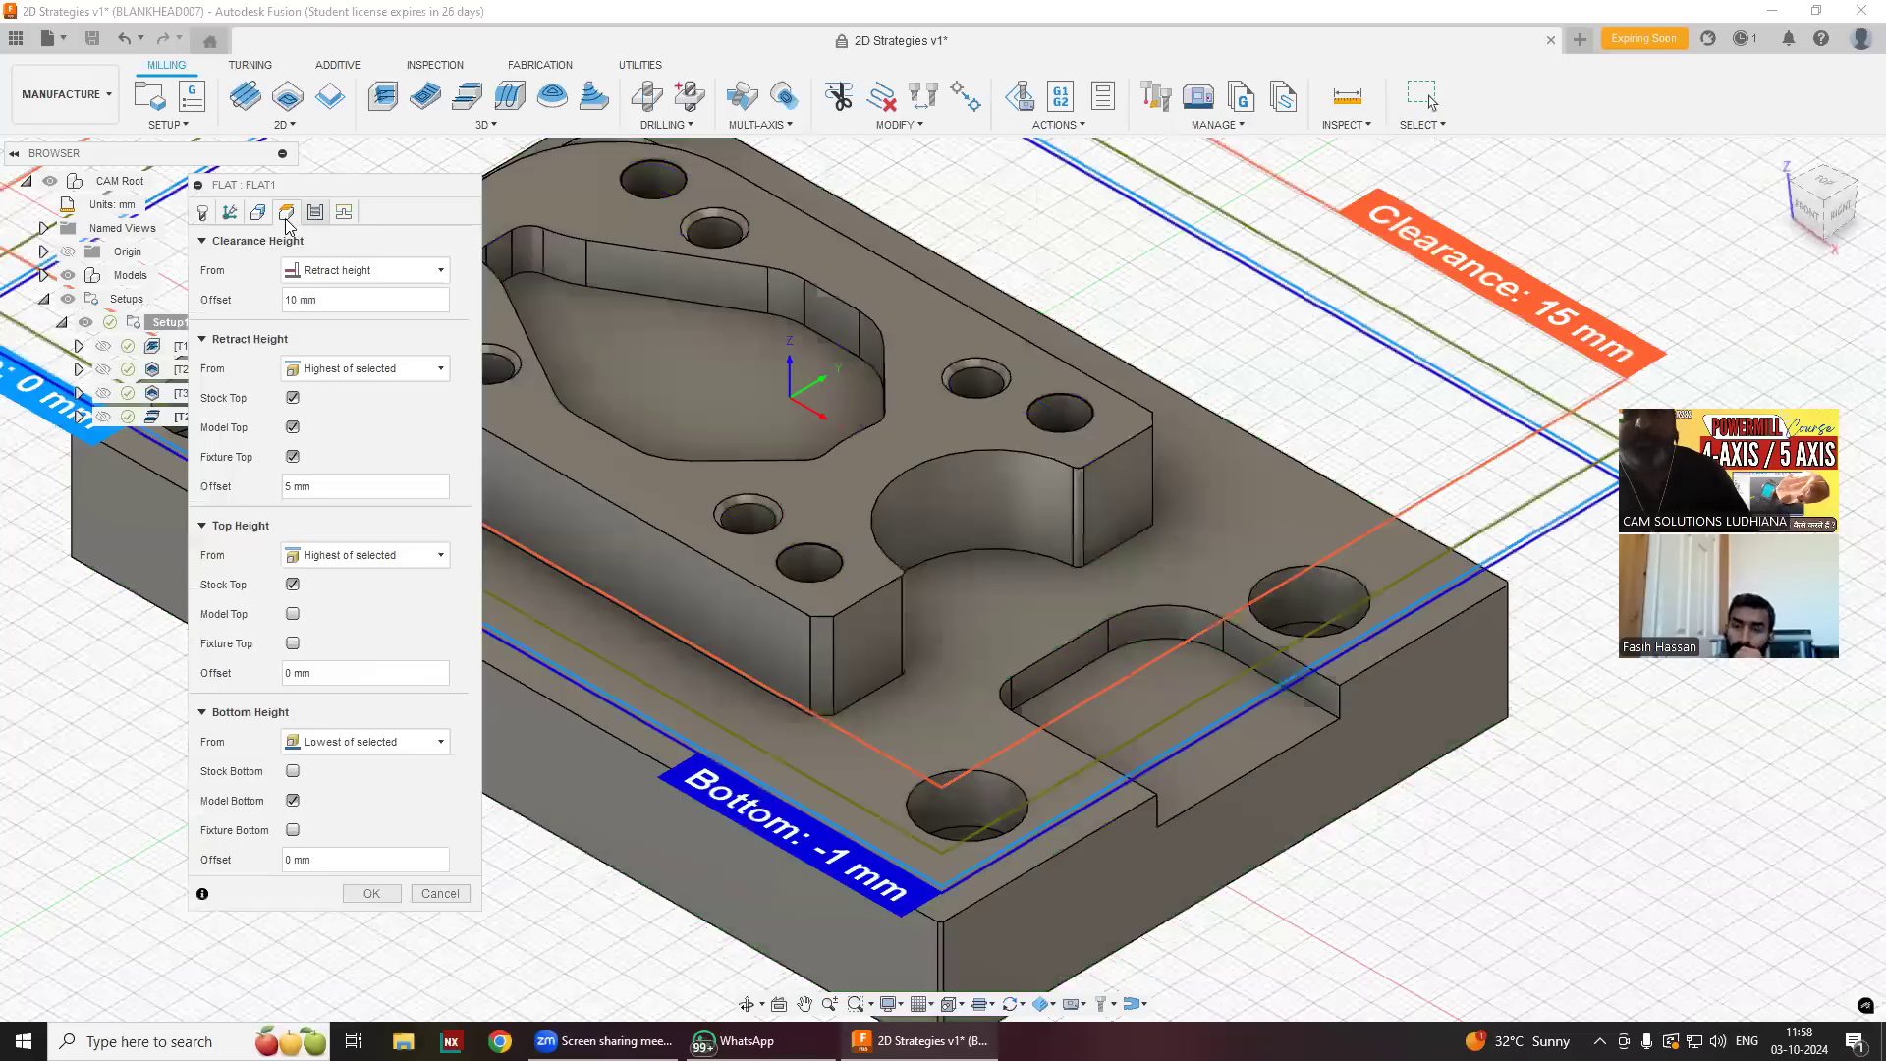
pyautogui.click(286, 214)
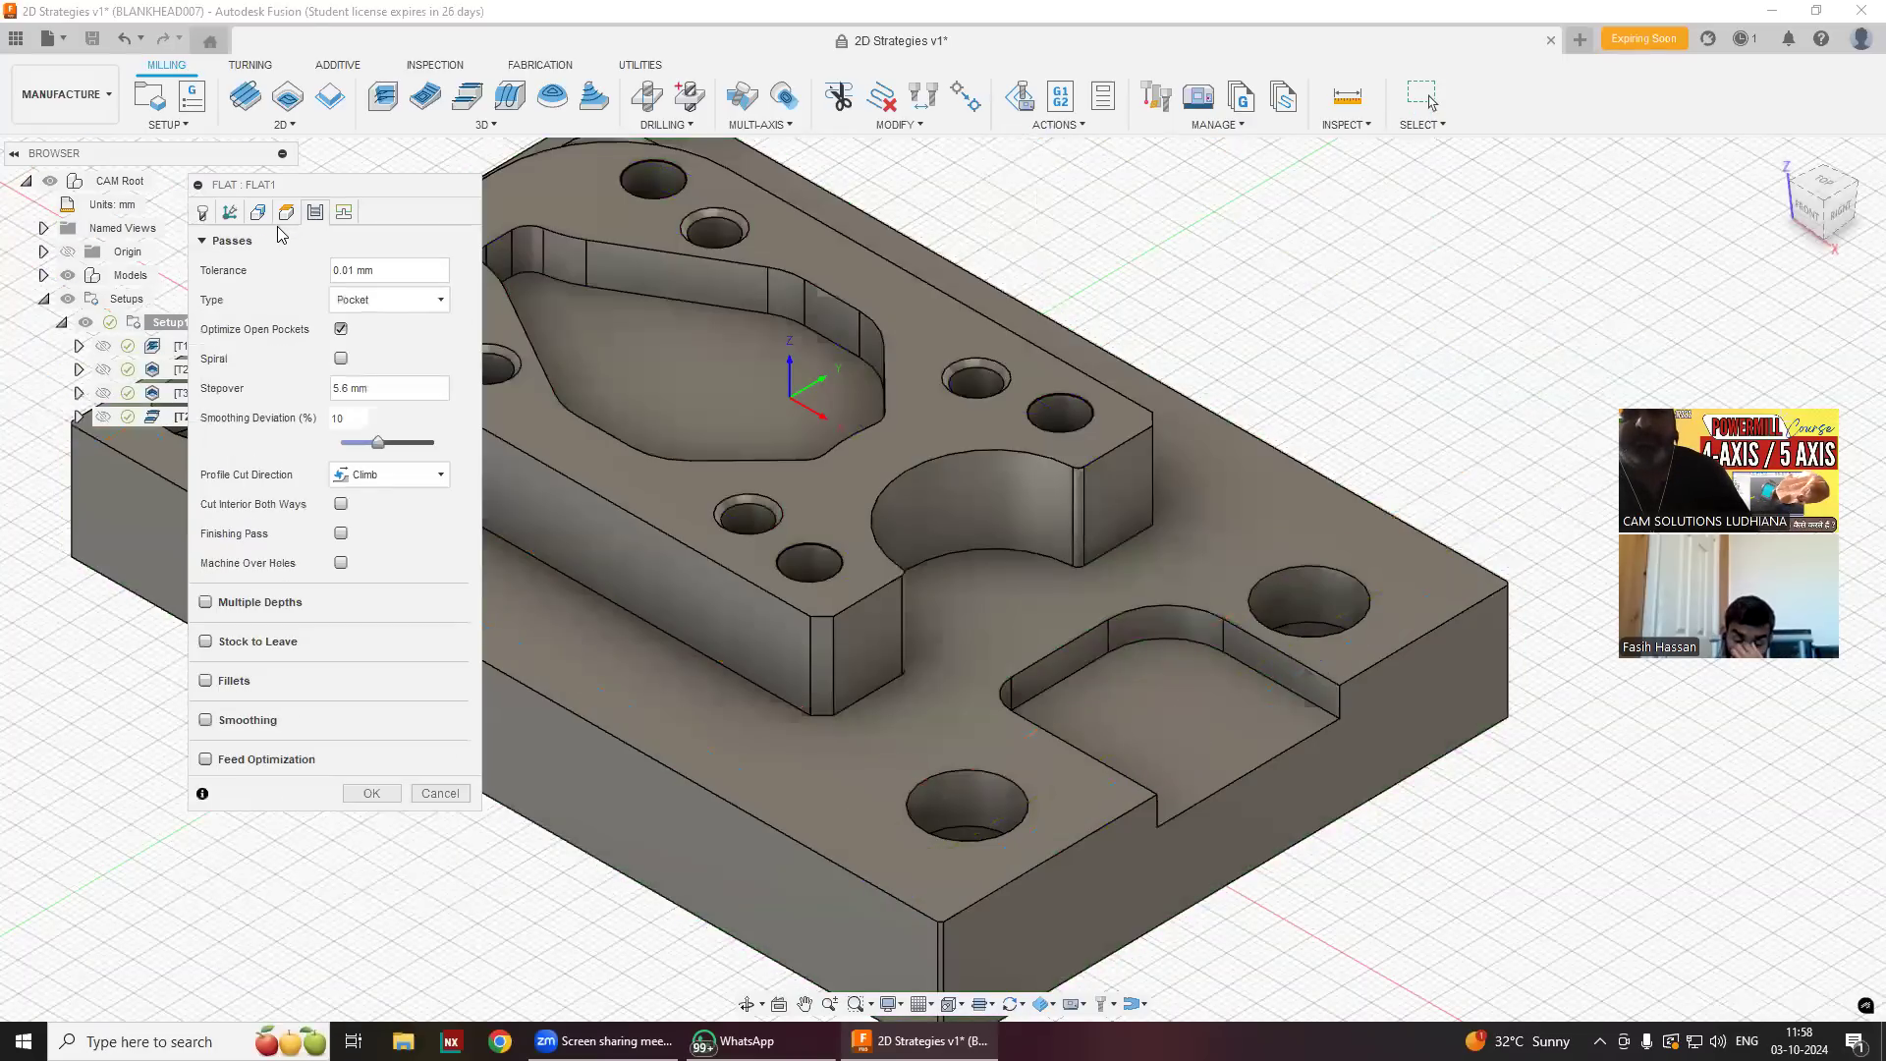
pyautogui.click(259, 214)
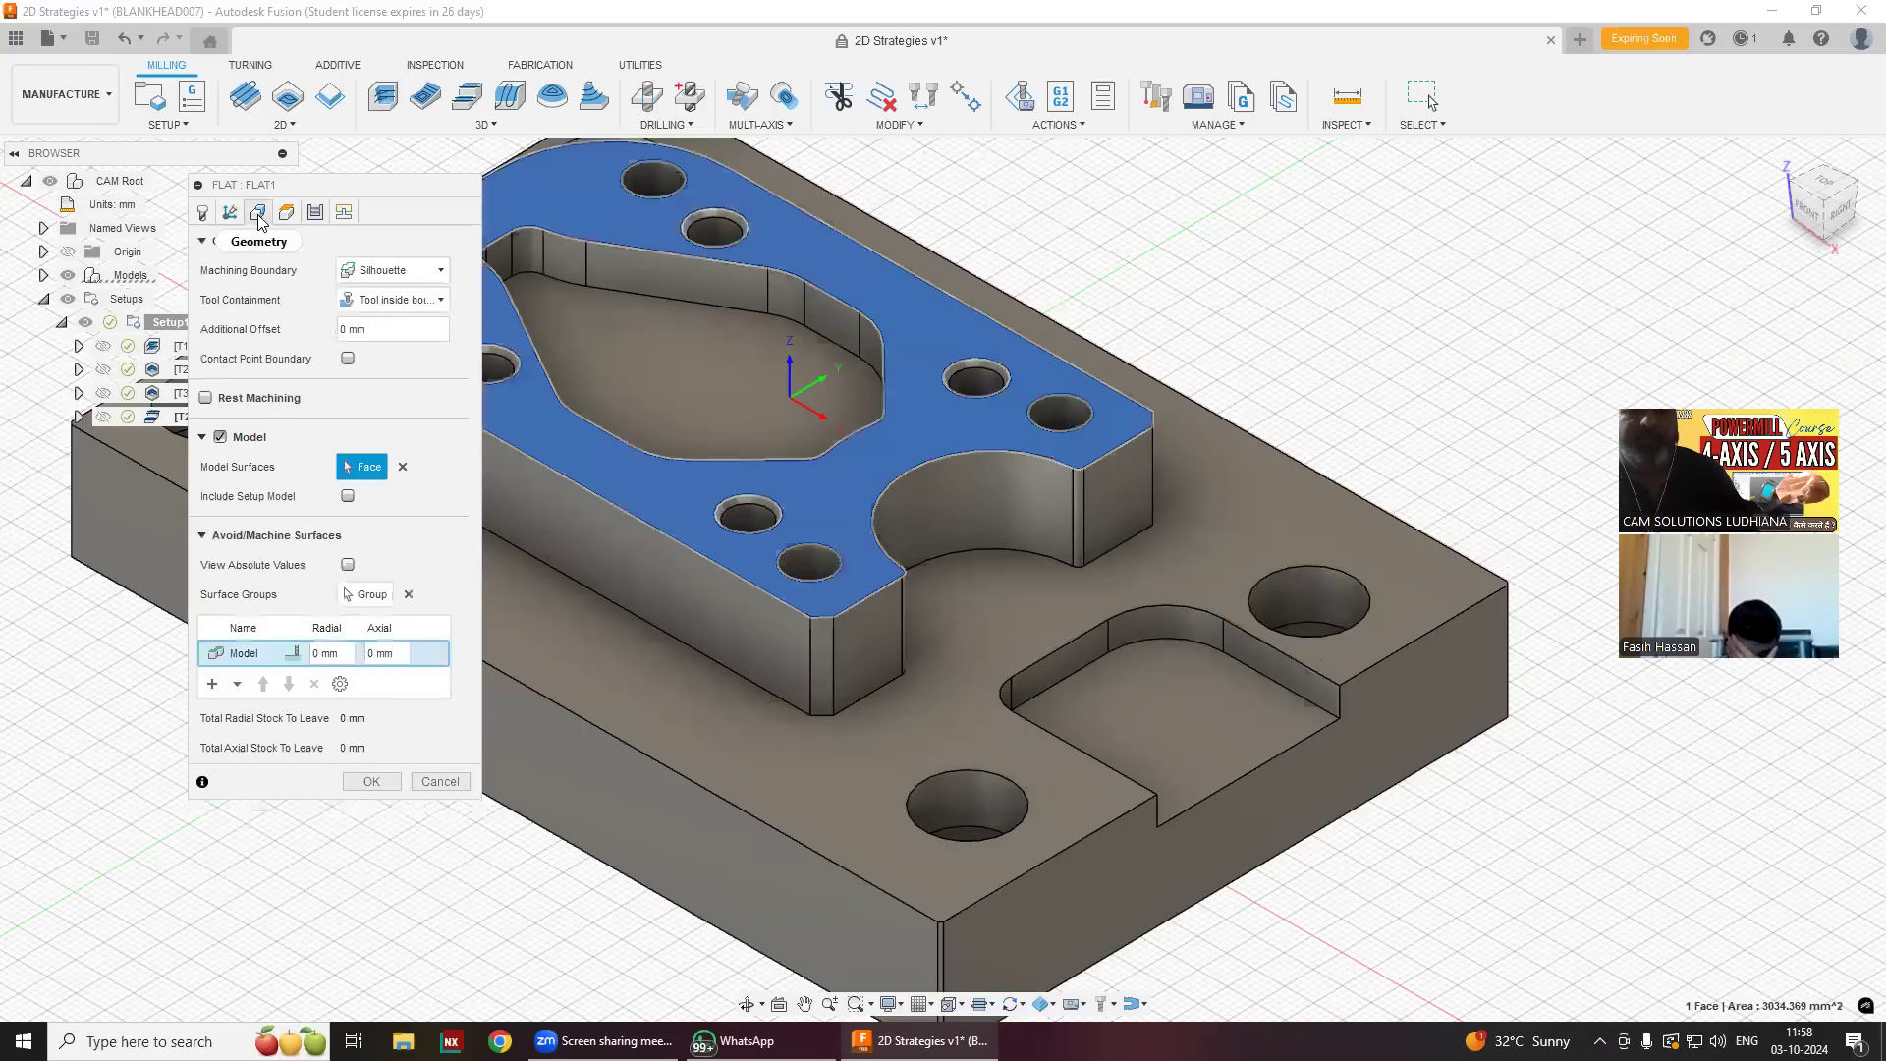
pyautogui.click(315, 214)
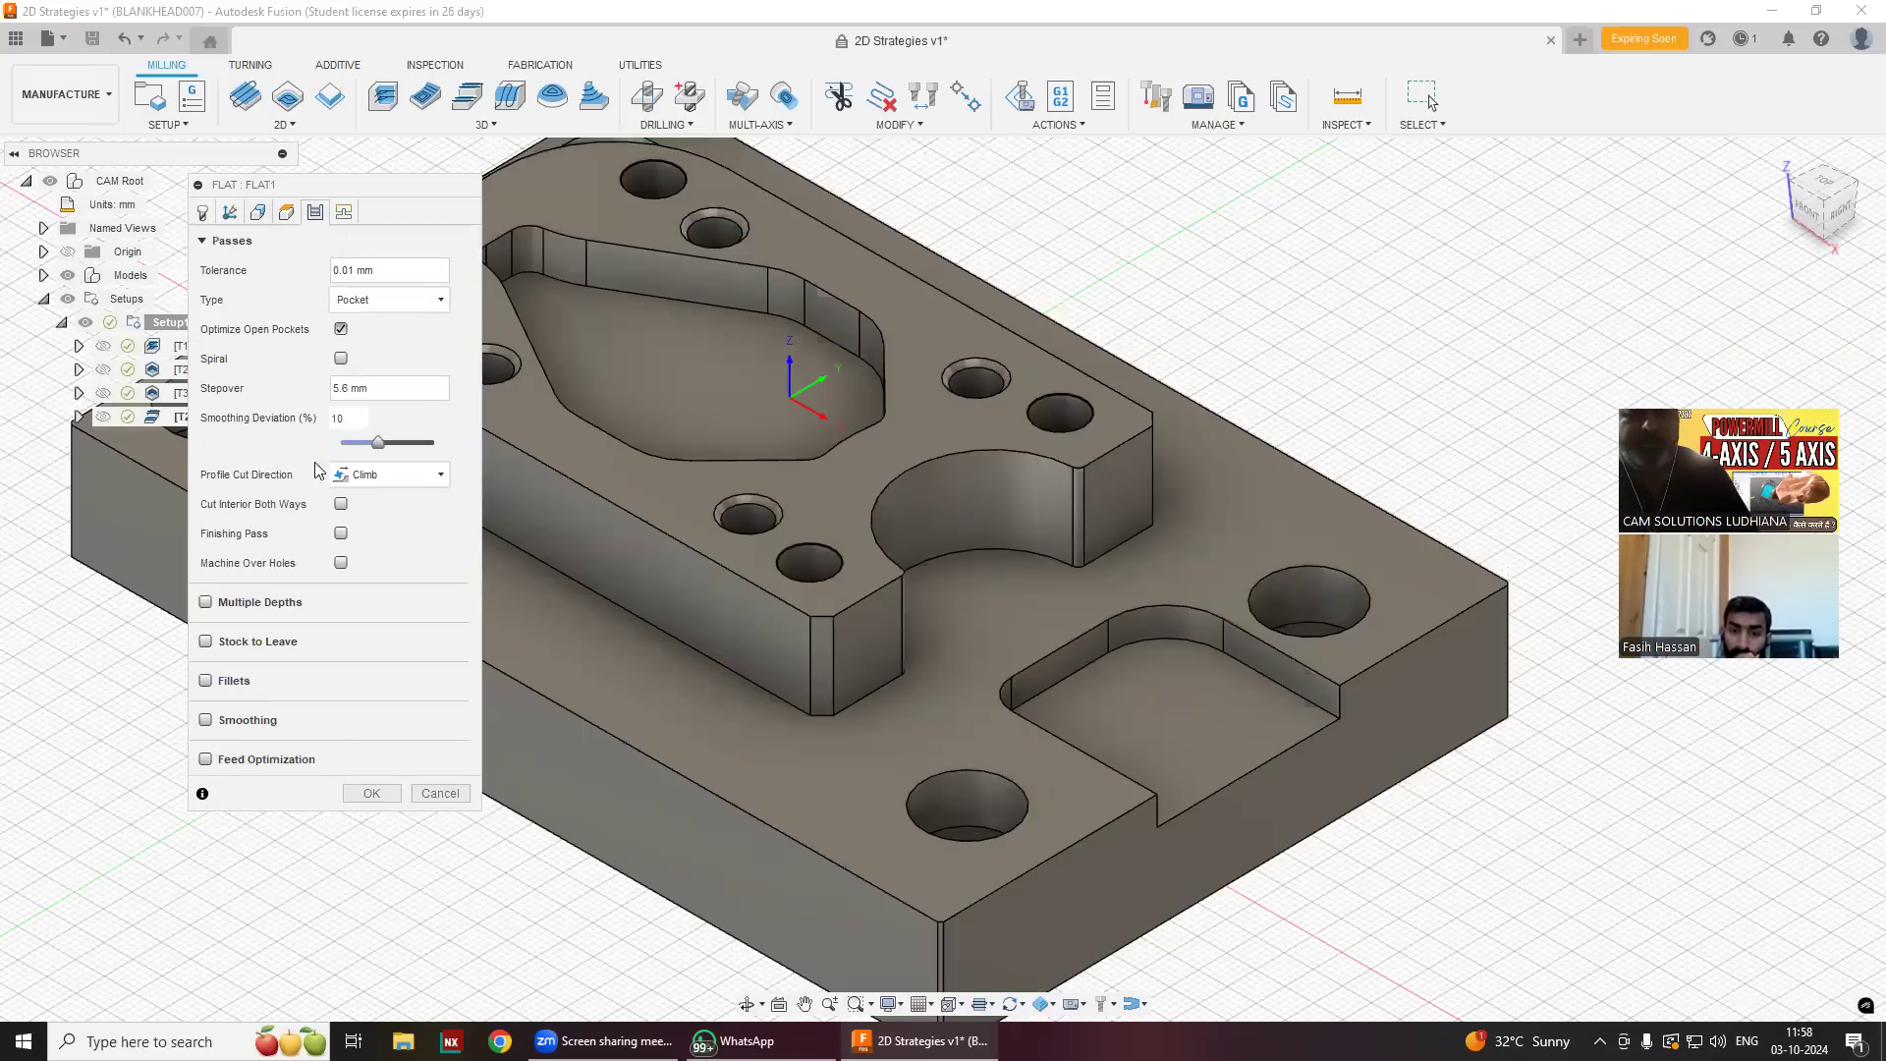
pyautogui.click(340, 533)
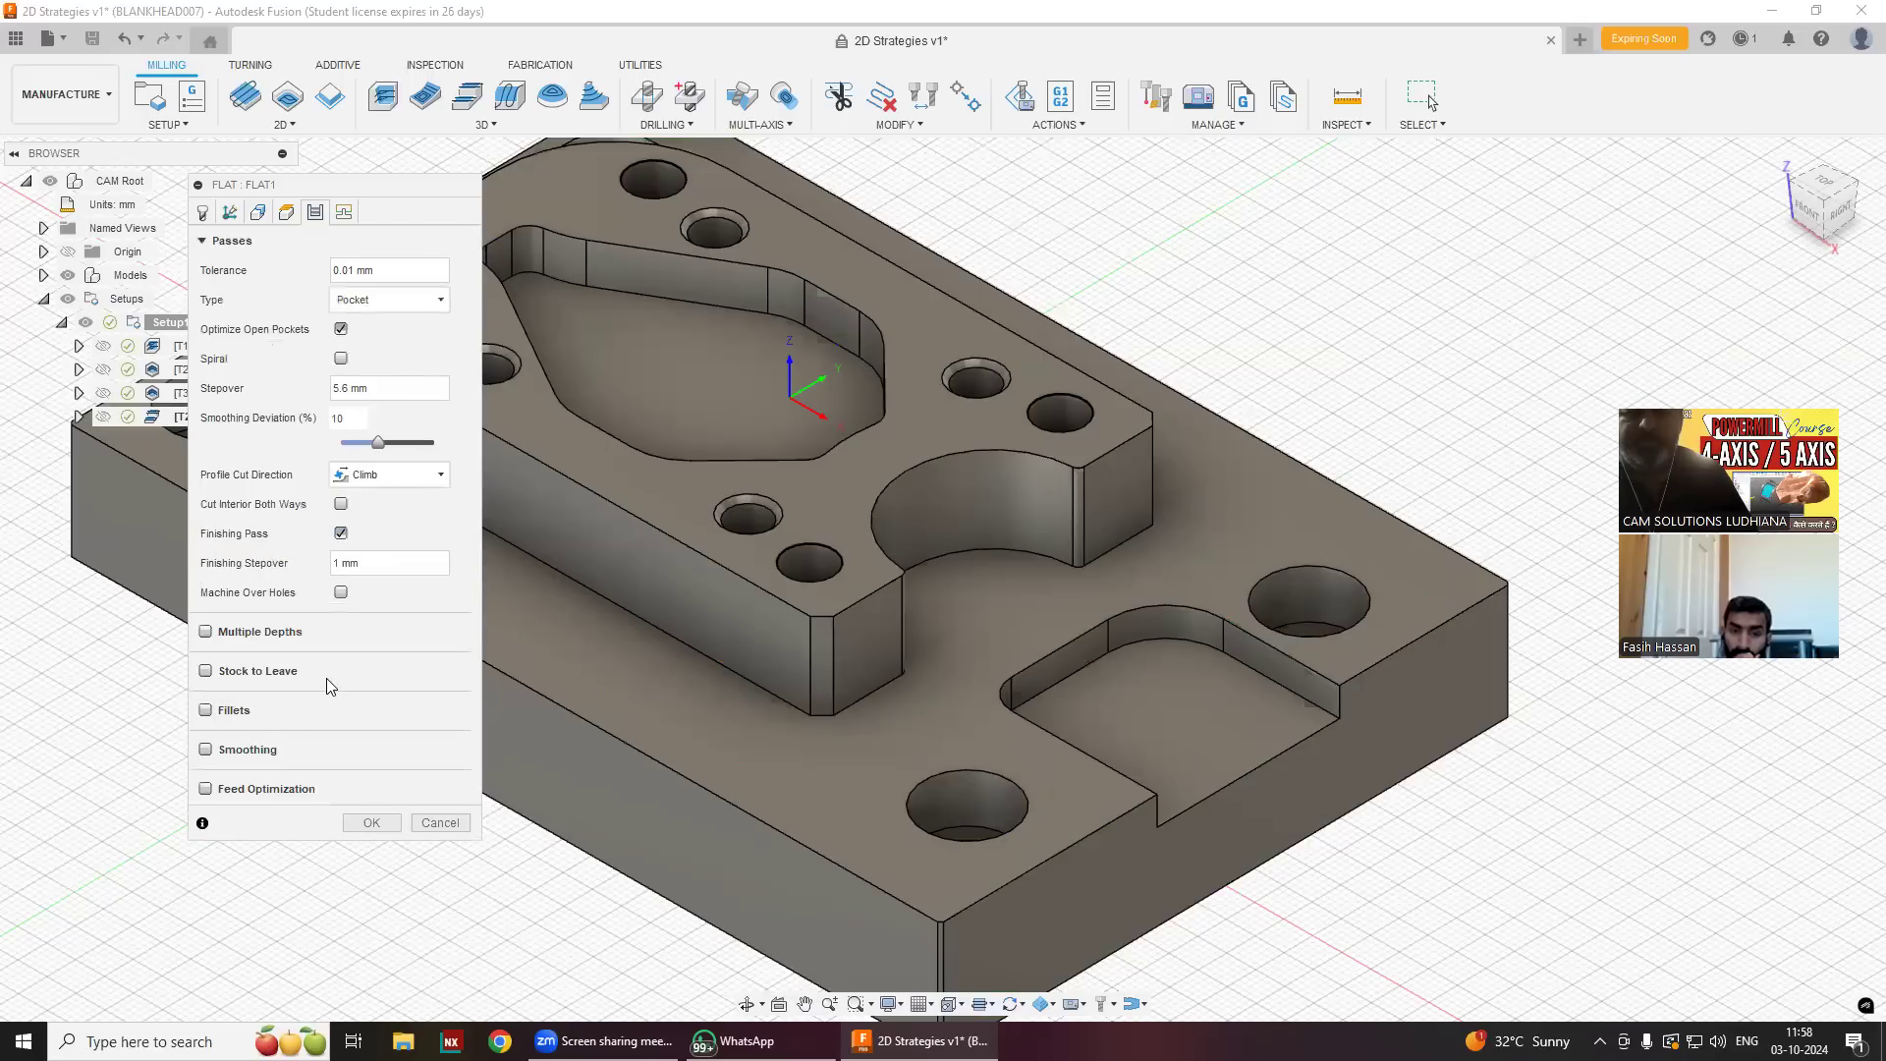
pyautogui.tripleClick(398, 562)
pyautogui.press('BackSpace')
pyautogui.press('Return')
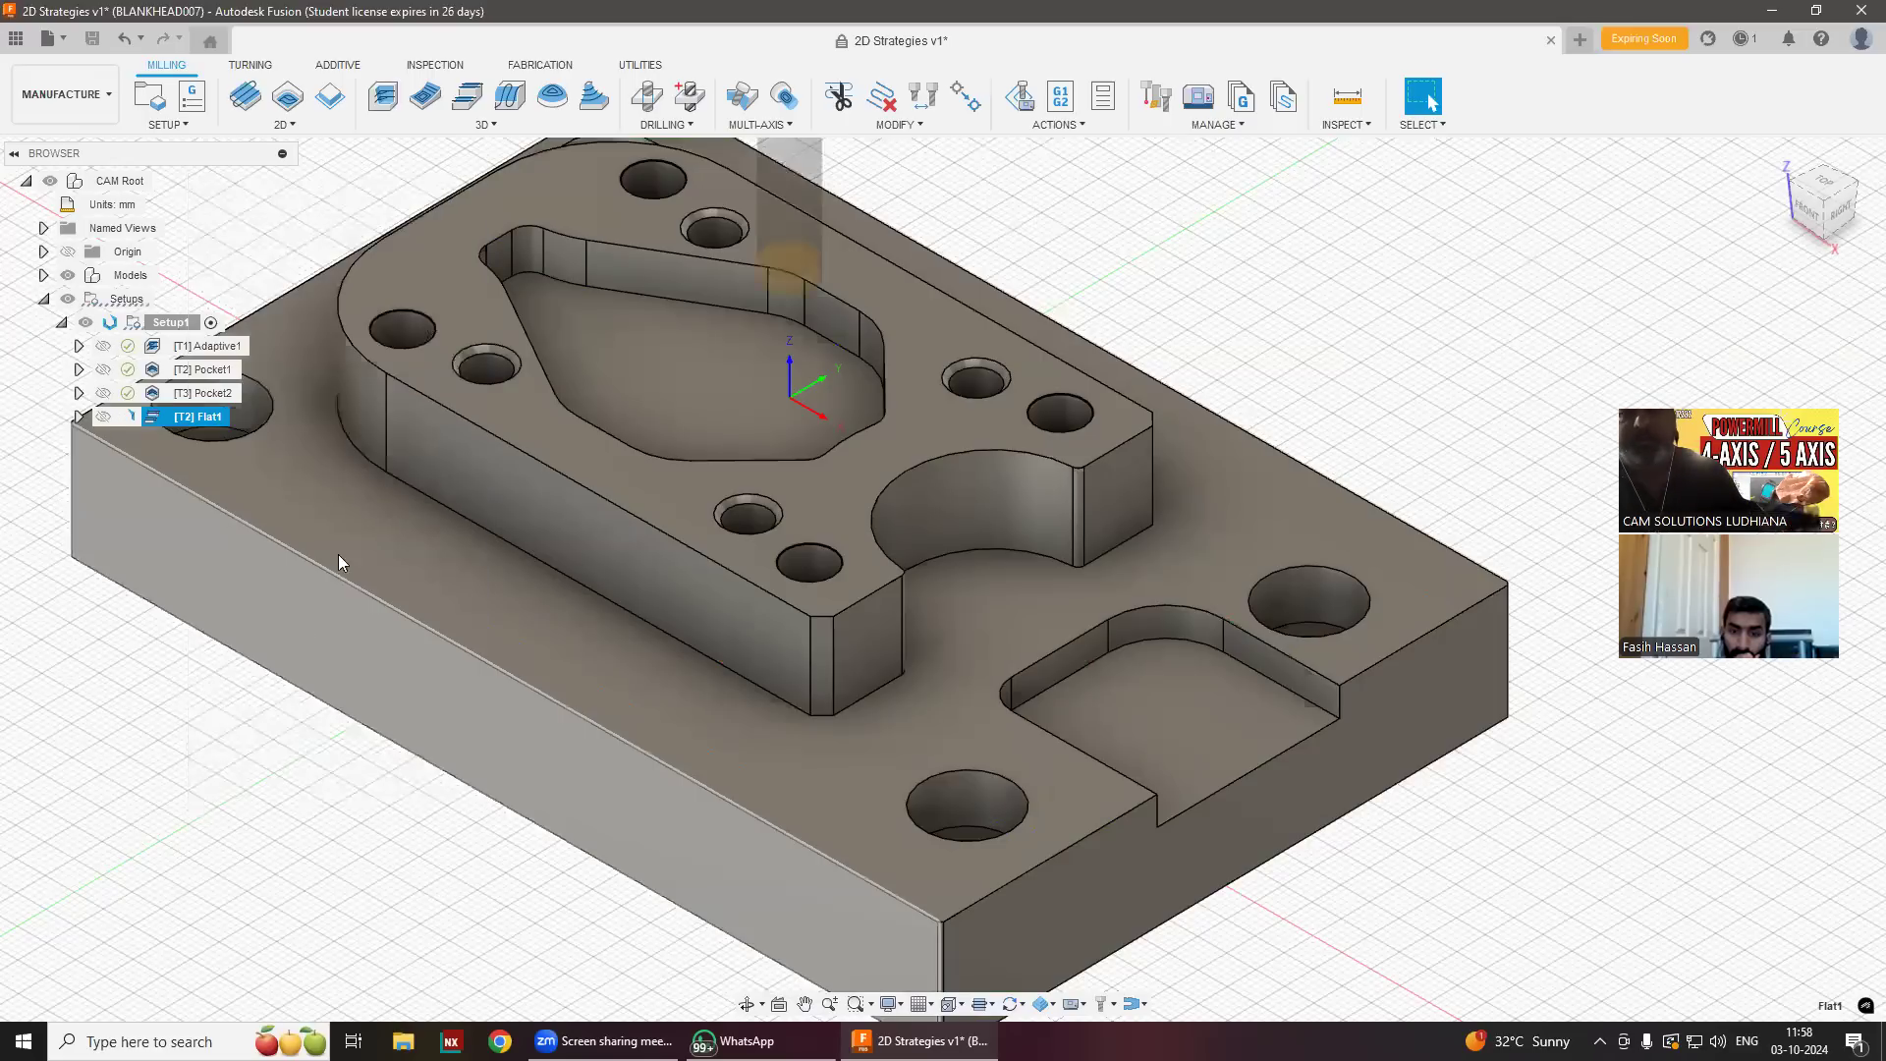
# Reopen the Flat operation's pass settings and enable feed optimization, smoothing and fillets.
pyautogui.click(203, 416)
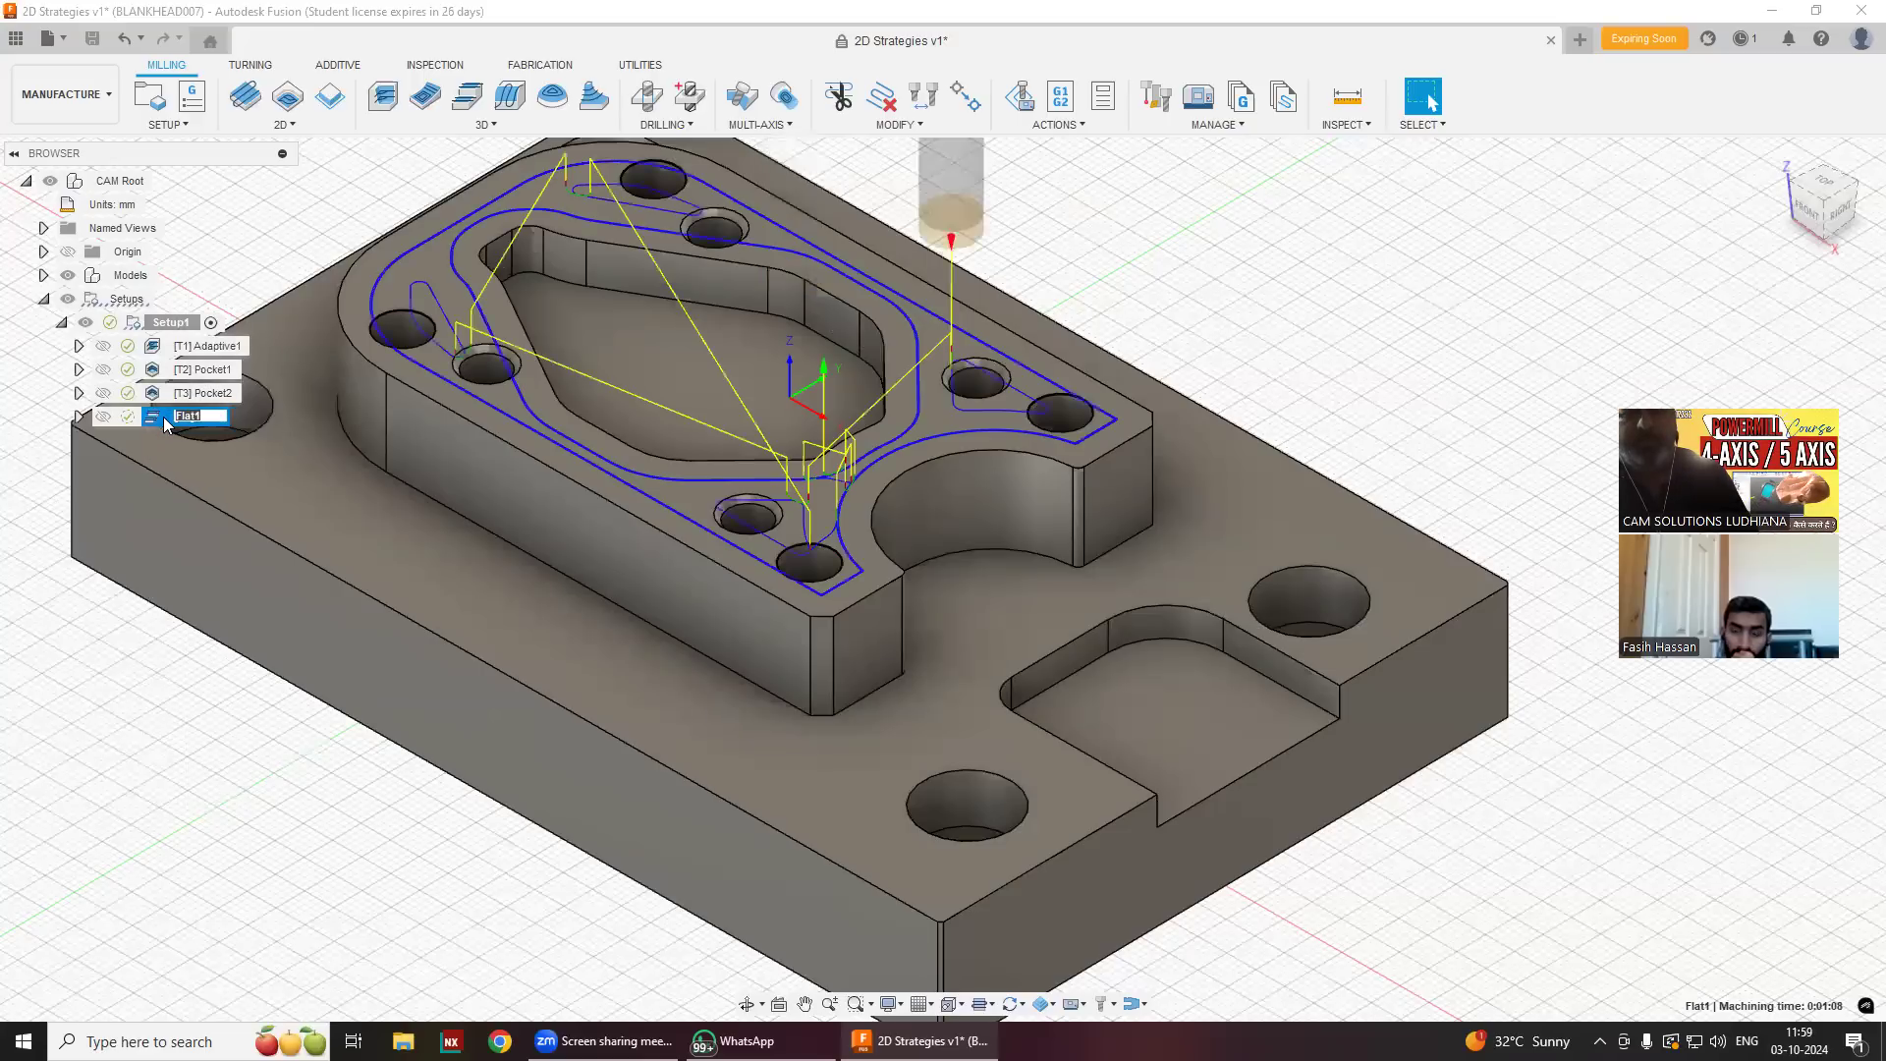
pyautogui.doubleClick(161, 417)
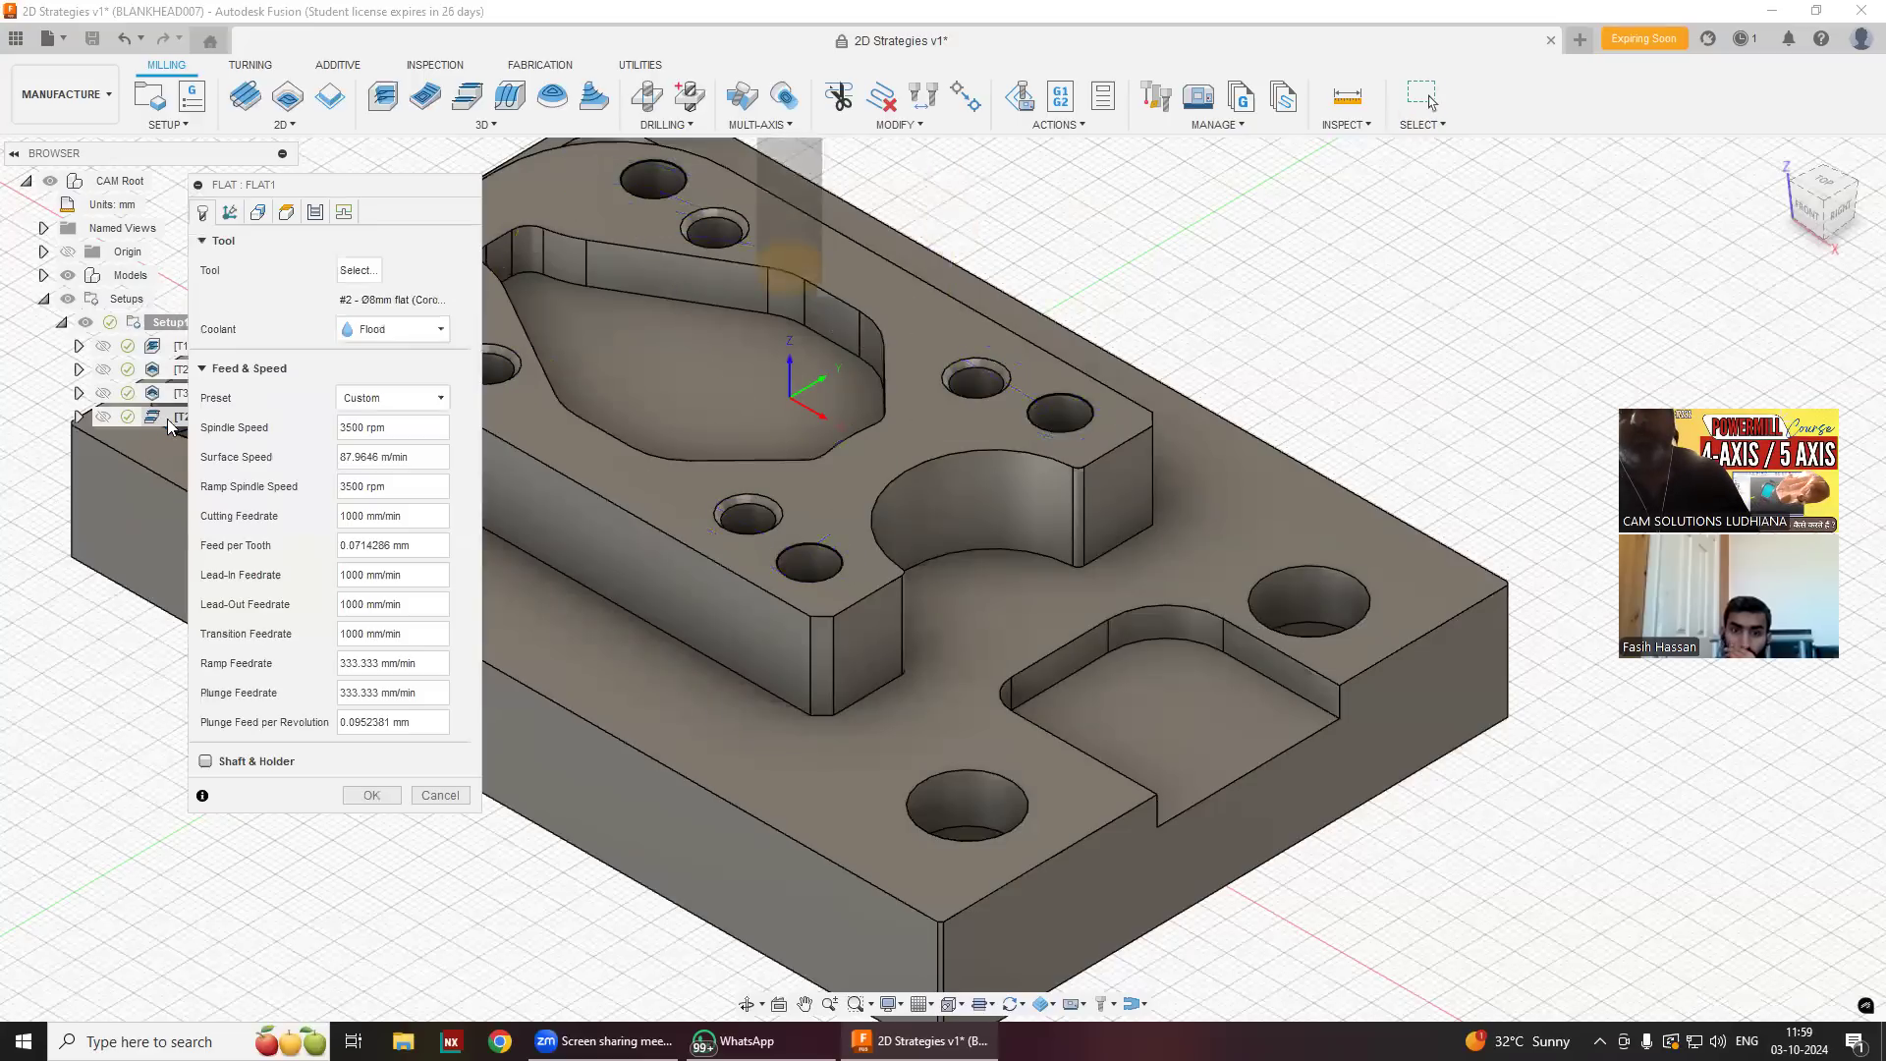
pyautogui.click(314, 212)
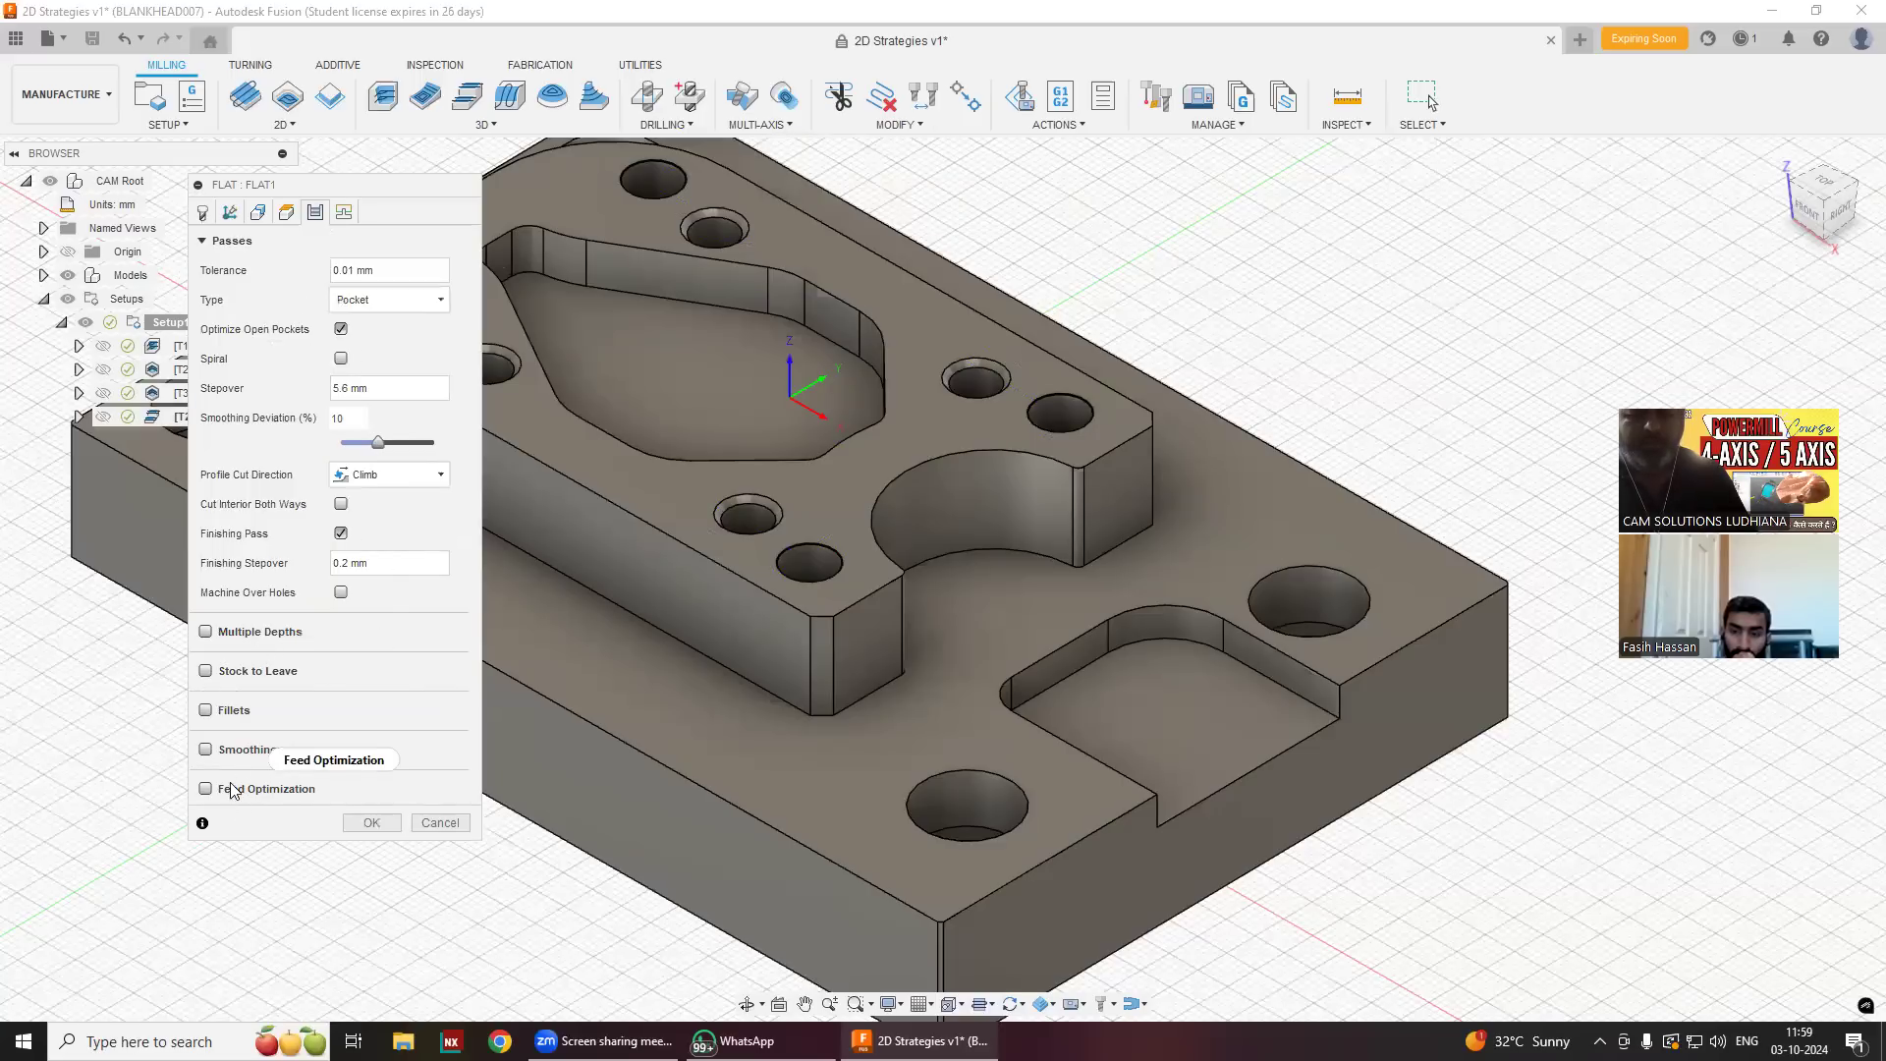
pyautogui.click(206, 788)
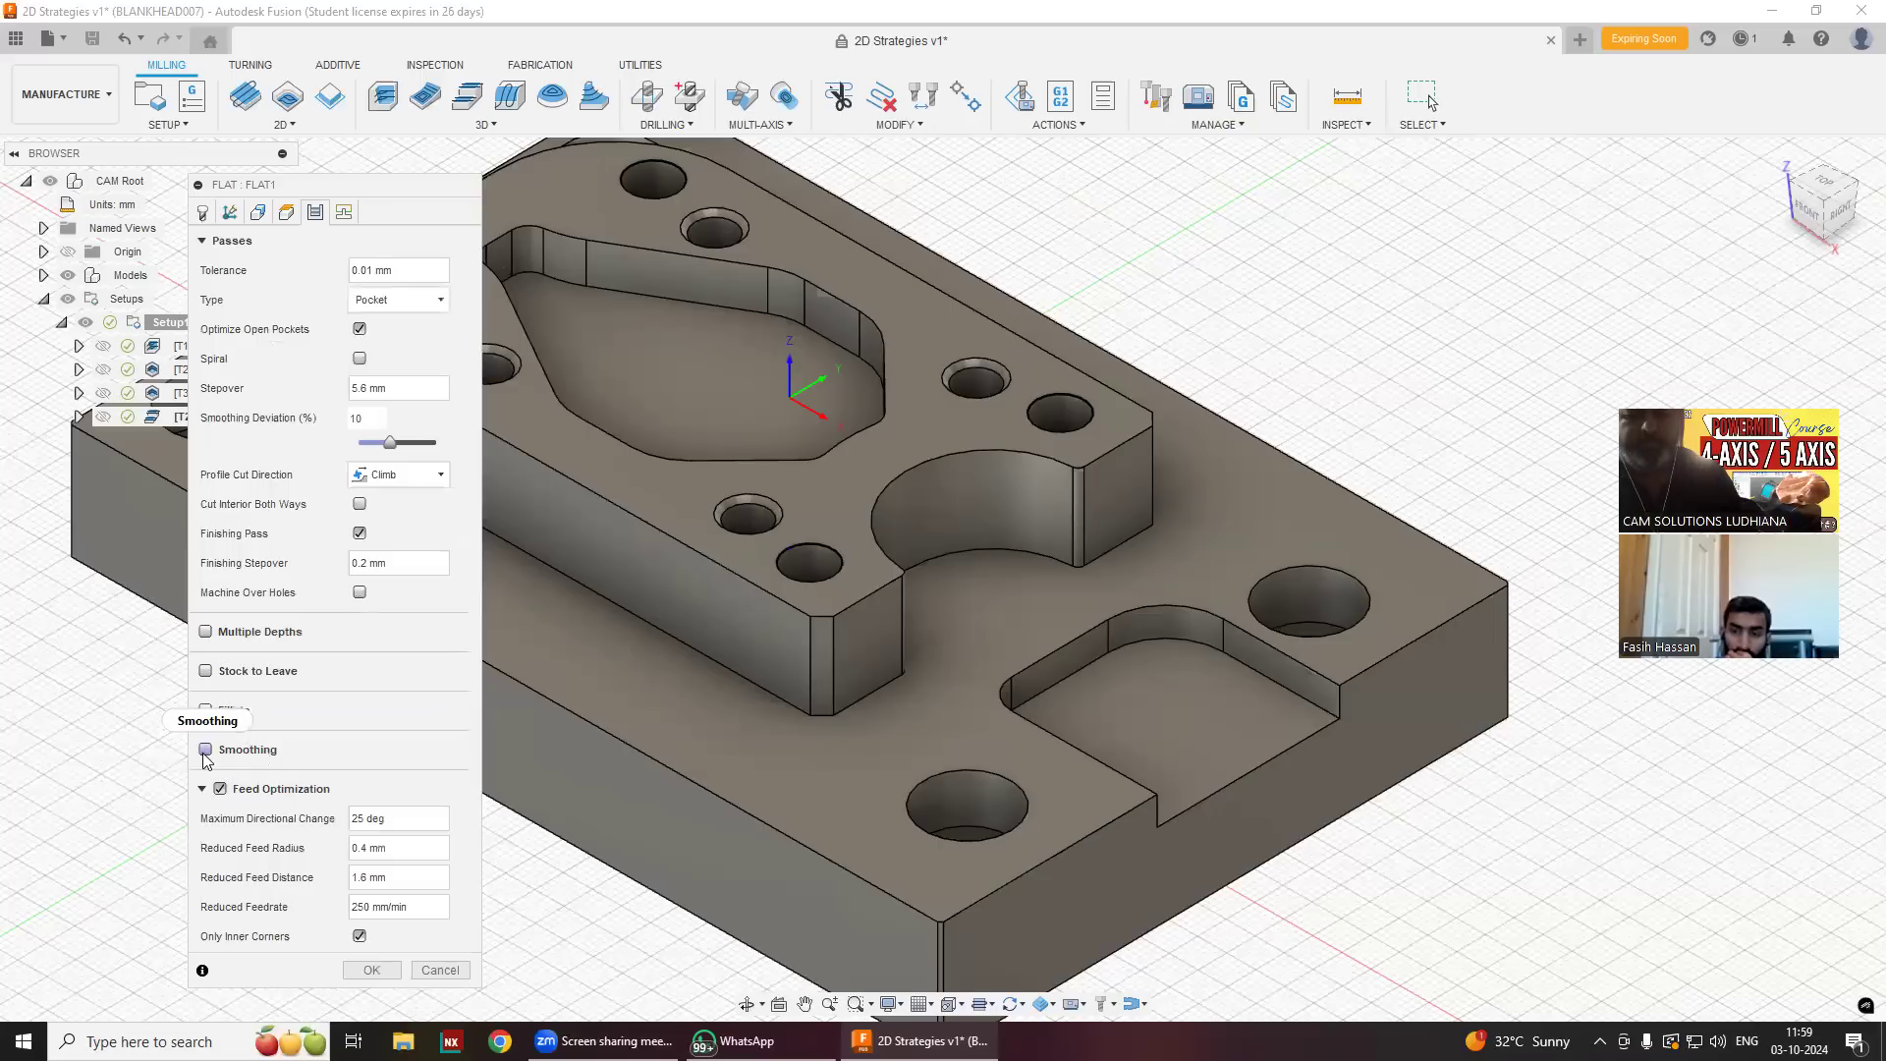
pyautogui.click(208, 749)
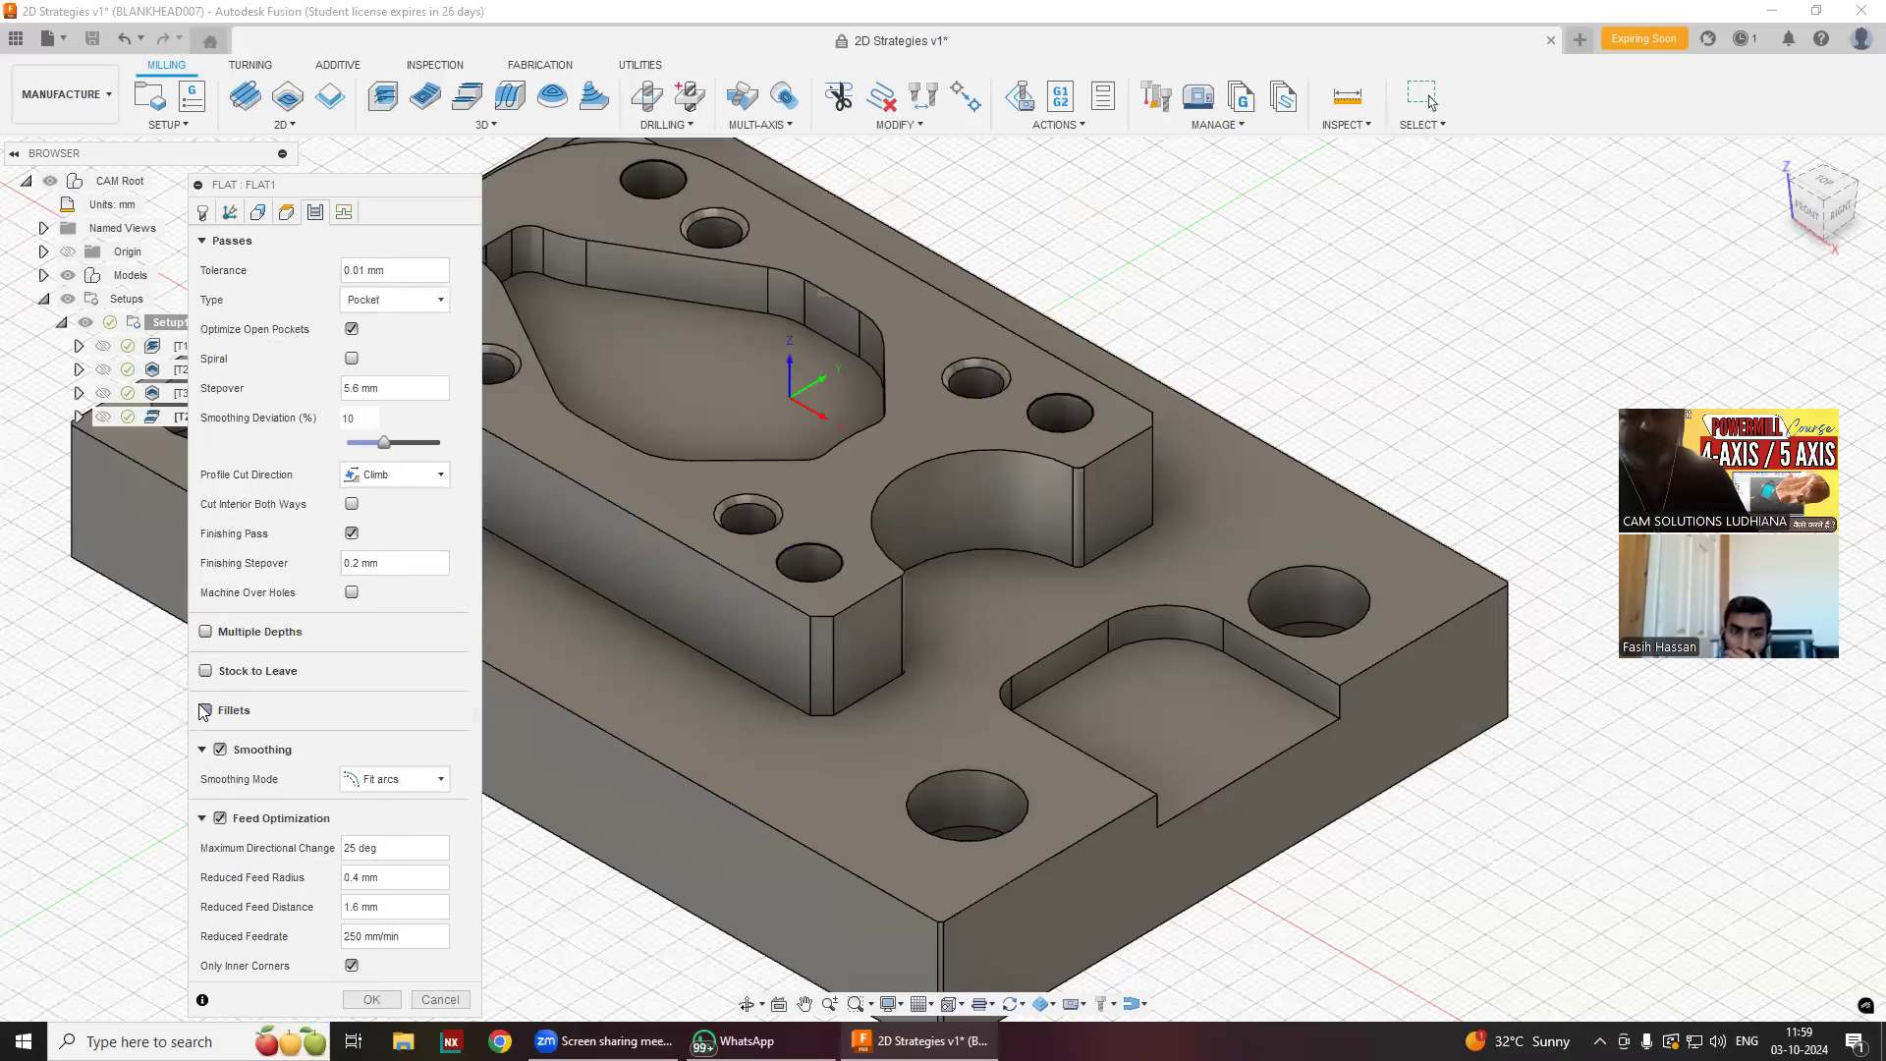
pyautogui.click(205, 711)
# Enable Stock to Leave with radial and axial values of 0 mm and regenerate the Flat toolpath.
pyautogui.click(206, 671)
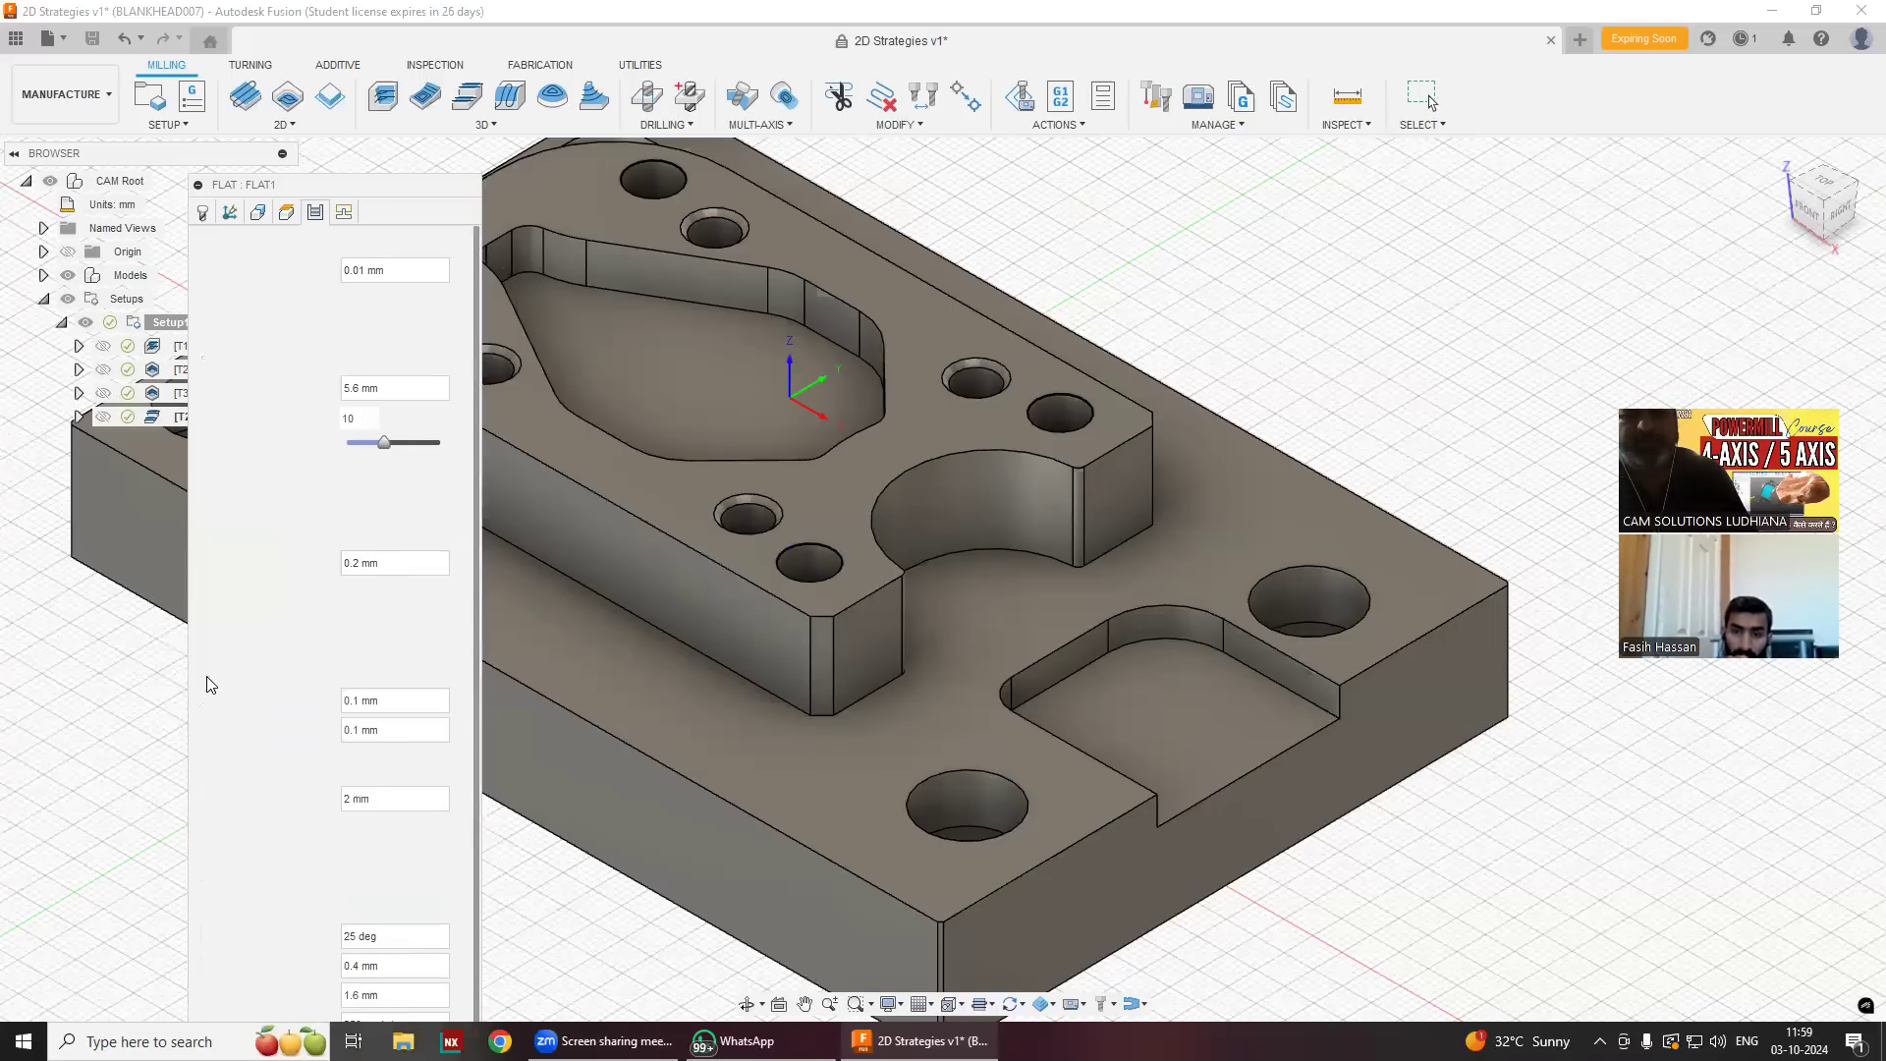
pyautogui.hotkey('ctrl', 'a')
pyautogui.write('0')
pyautogui.press('Return')
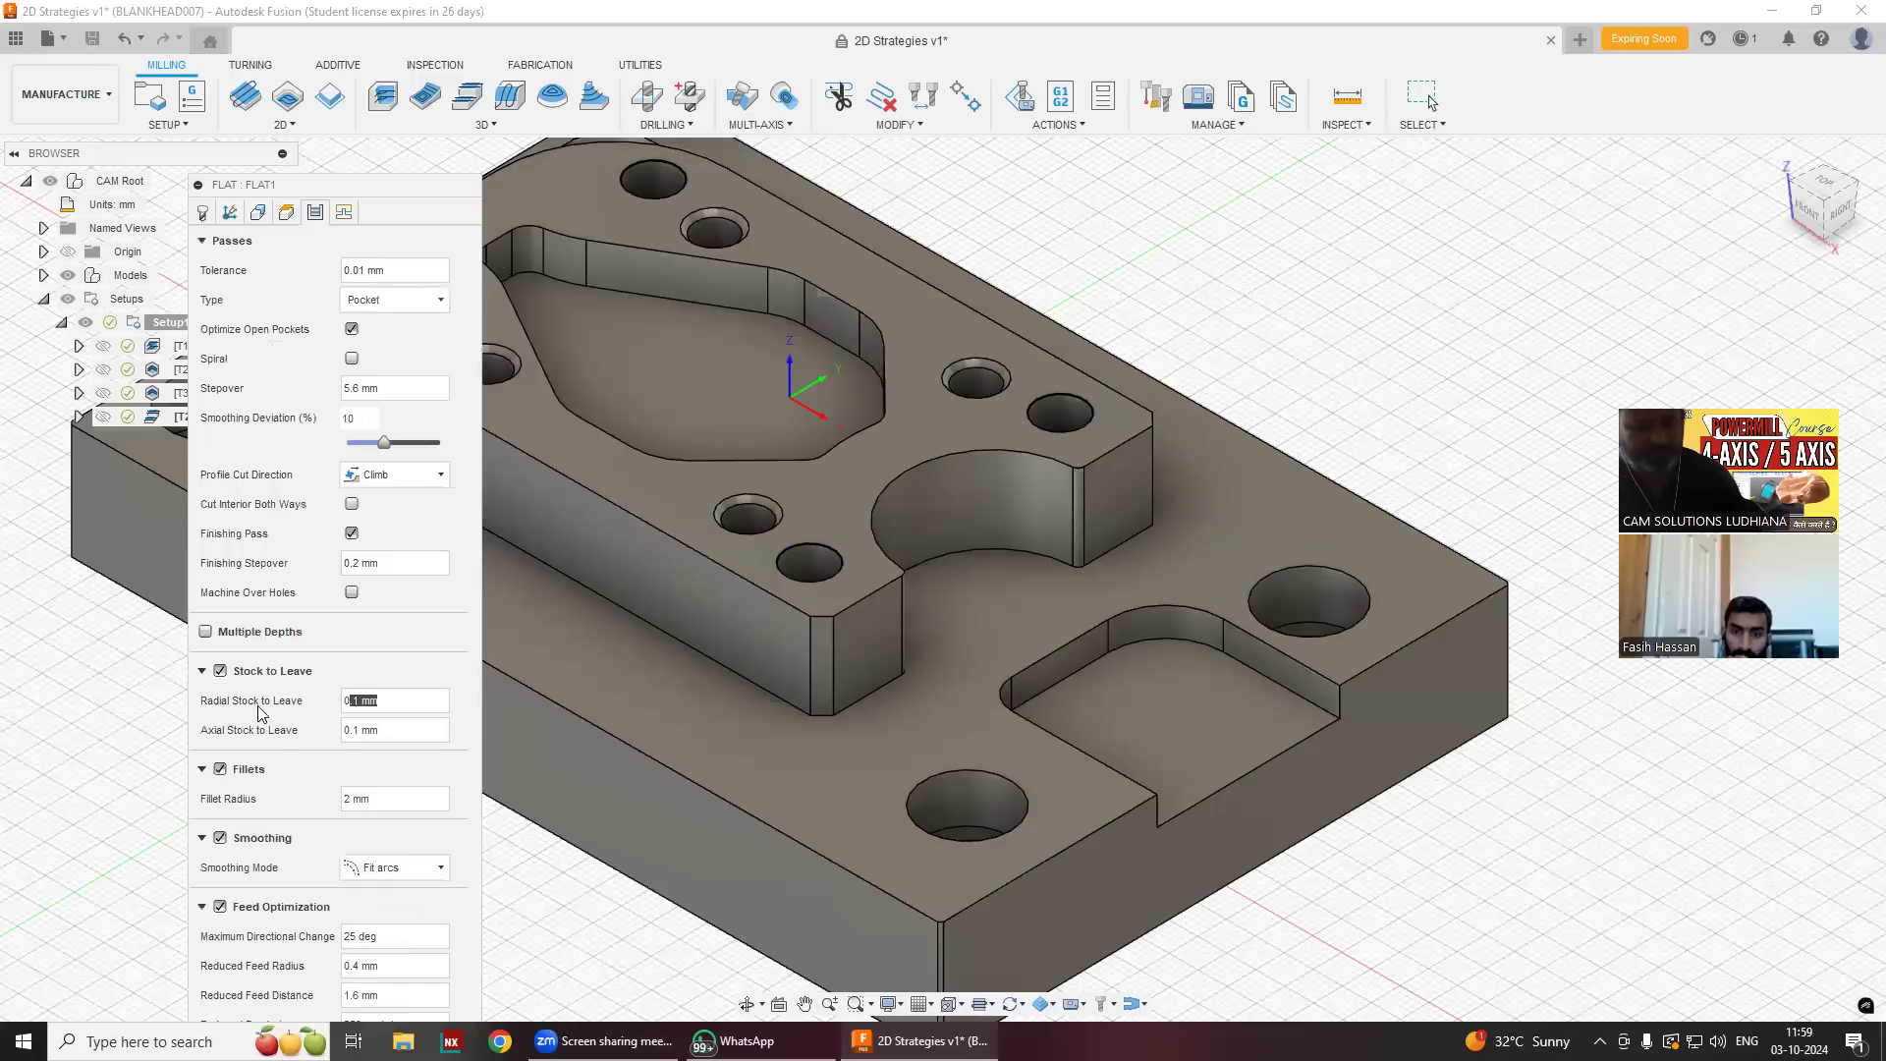
pyautogui.hotkey('ctrl', 'a')
pyautogui.write('0')
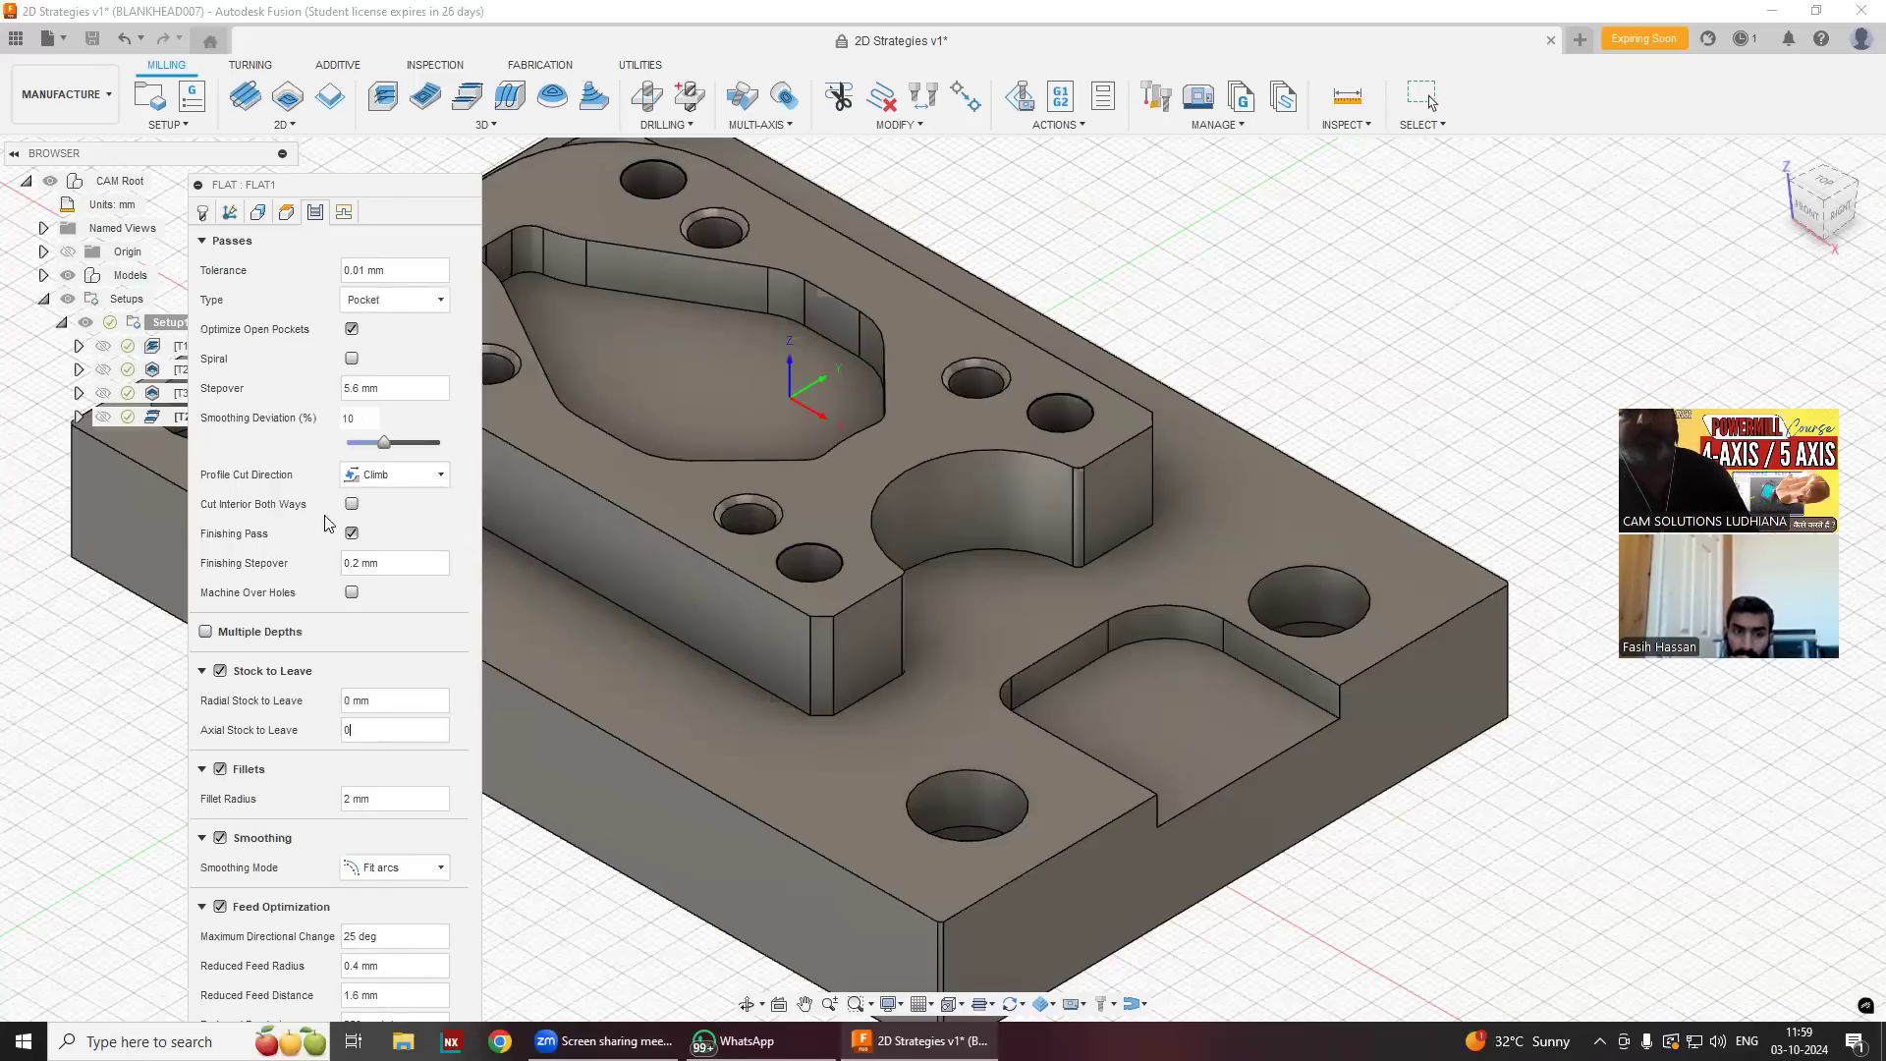
pyautogui.click(202, 671)
pyautogui.click(208, 709)
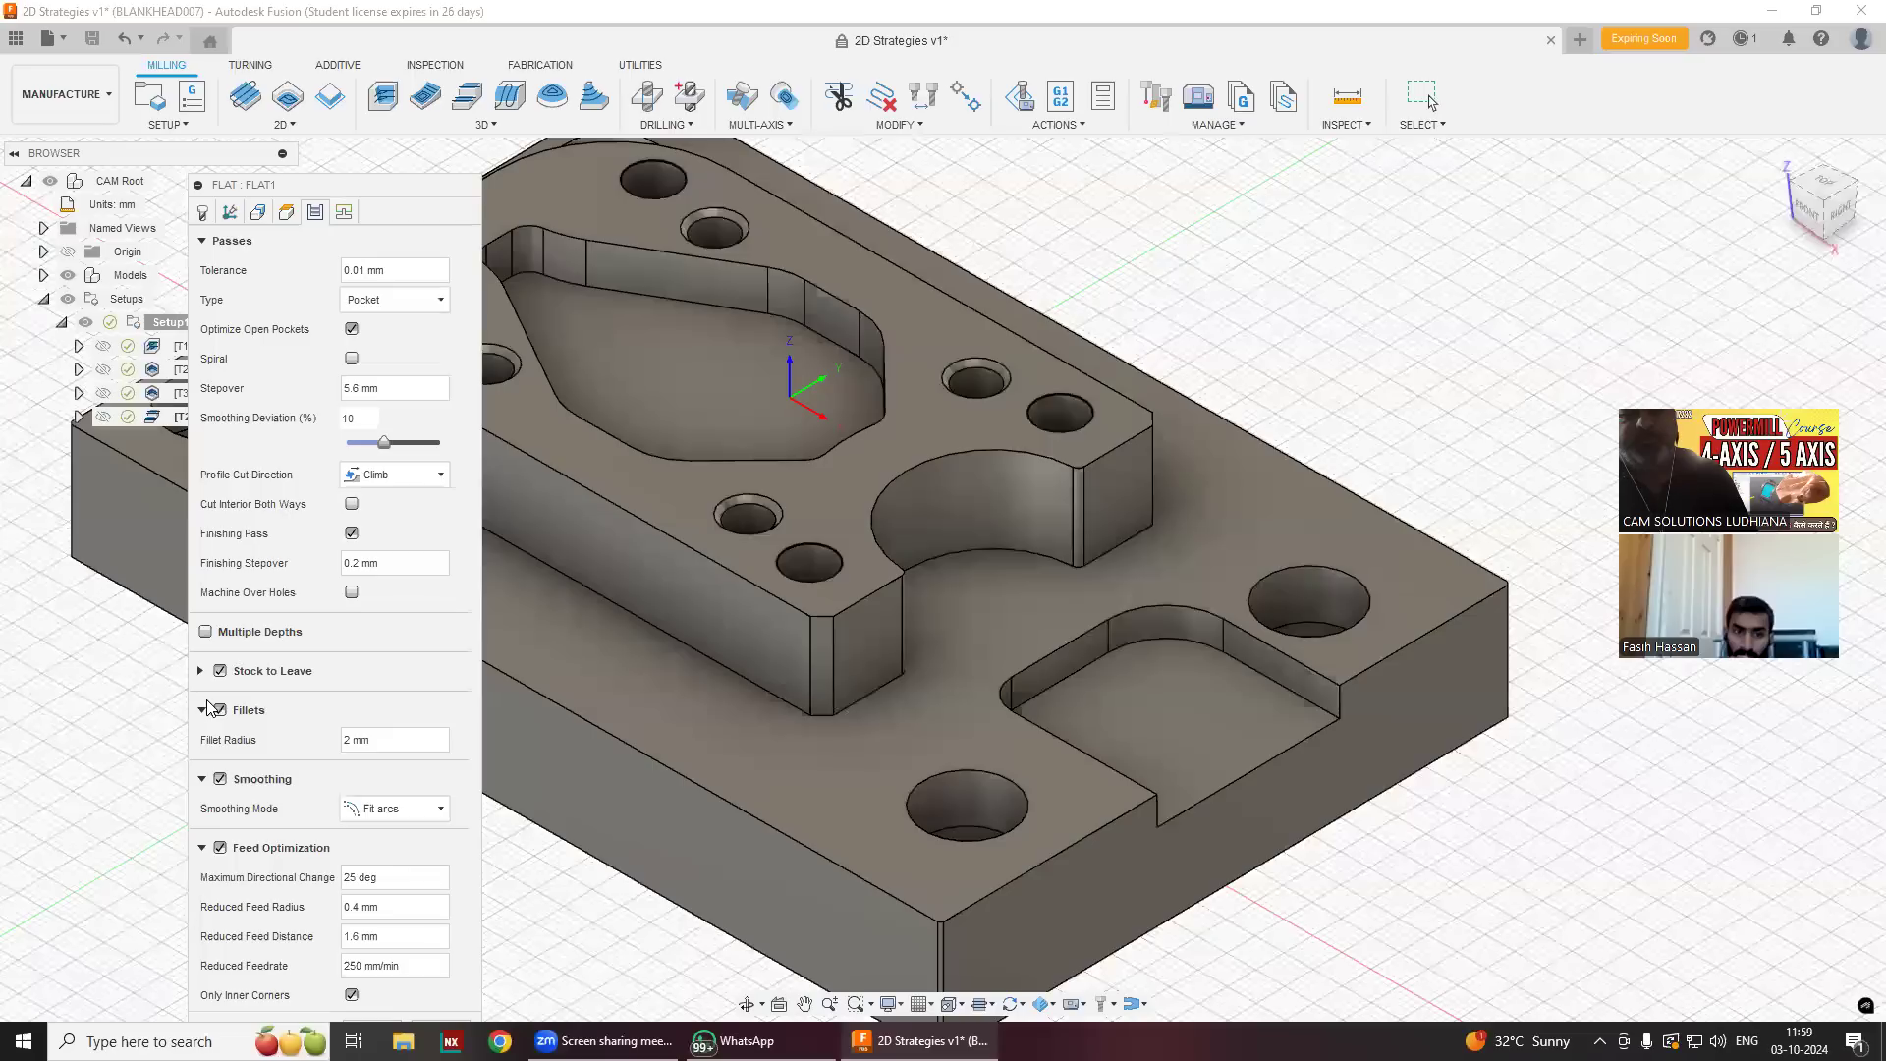
pyautogui.click(369, 999)
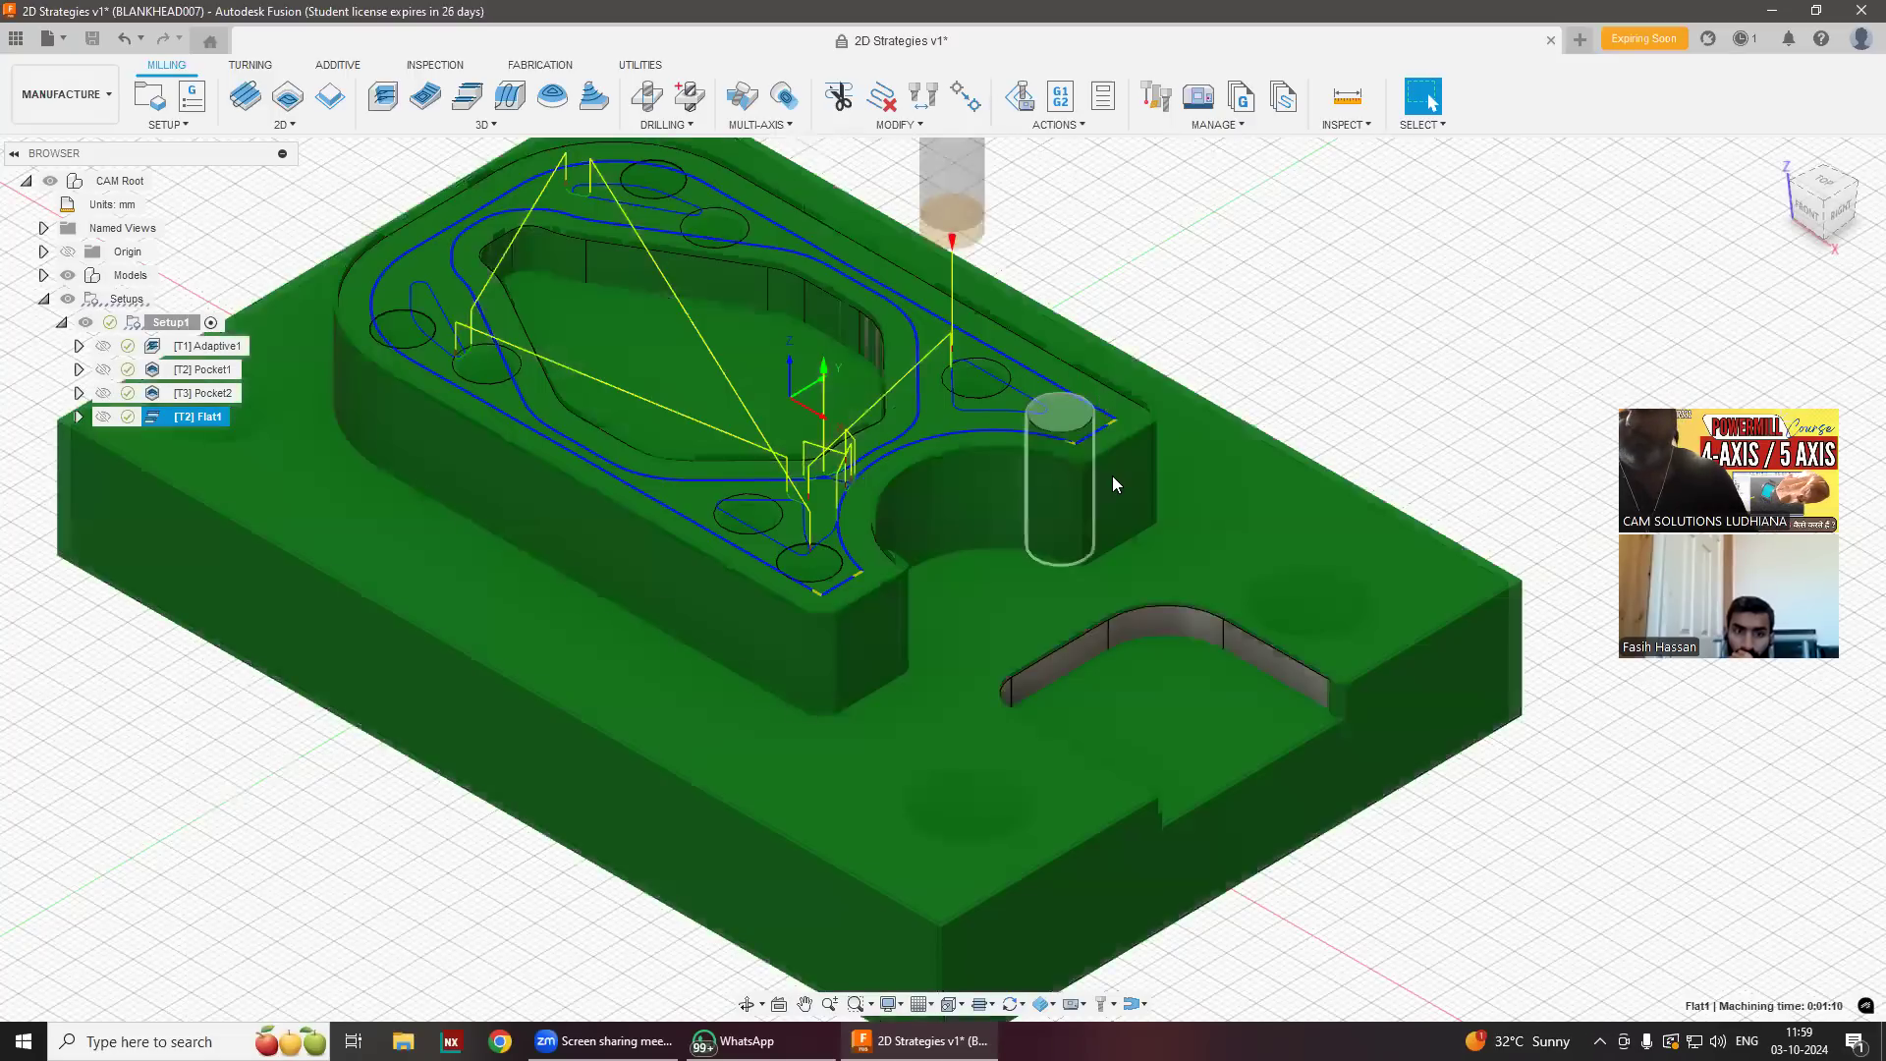
# Inspect the Flat toolpath on the raised boss, review the operation's pass settings and regenerate the toolpath.
pyautogui.scroll(-2, 1090, 393)
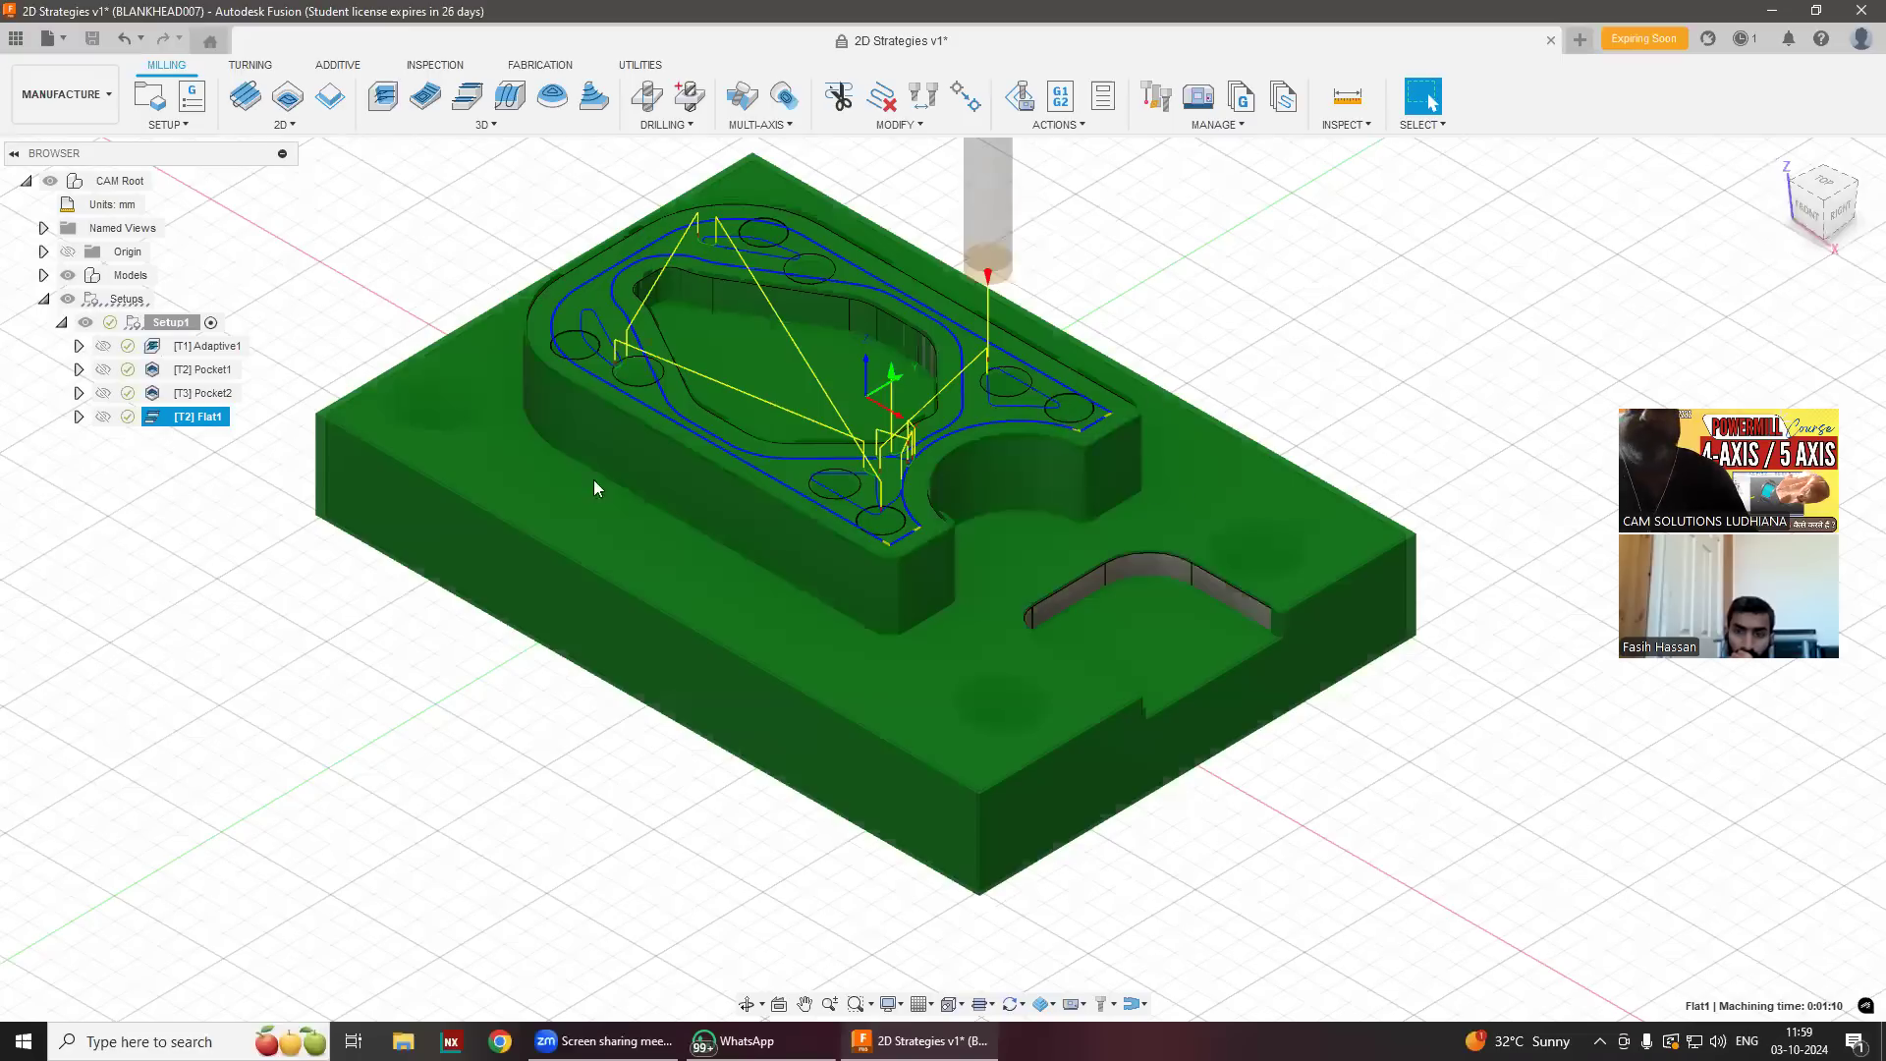
pyautogui.scroll(2, 495, 407)
pyautogui.scroll(-1, 481, 488)
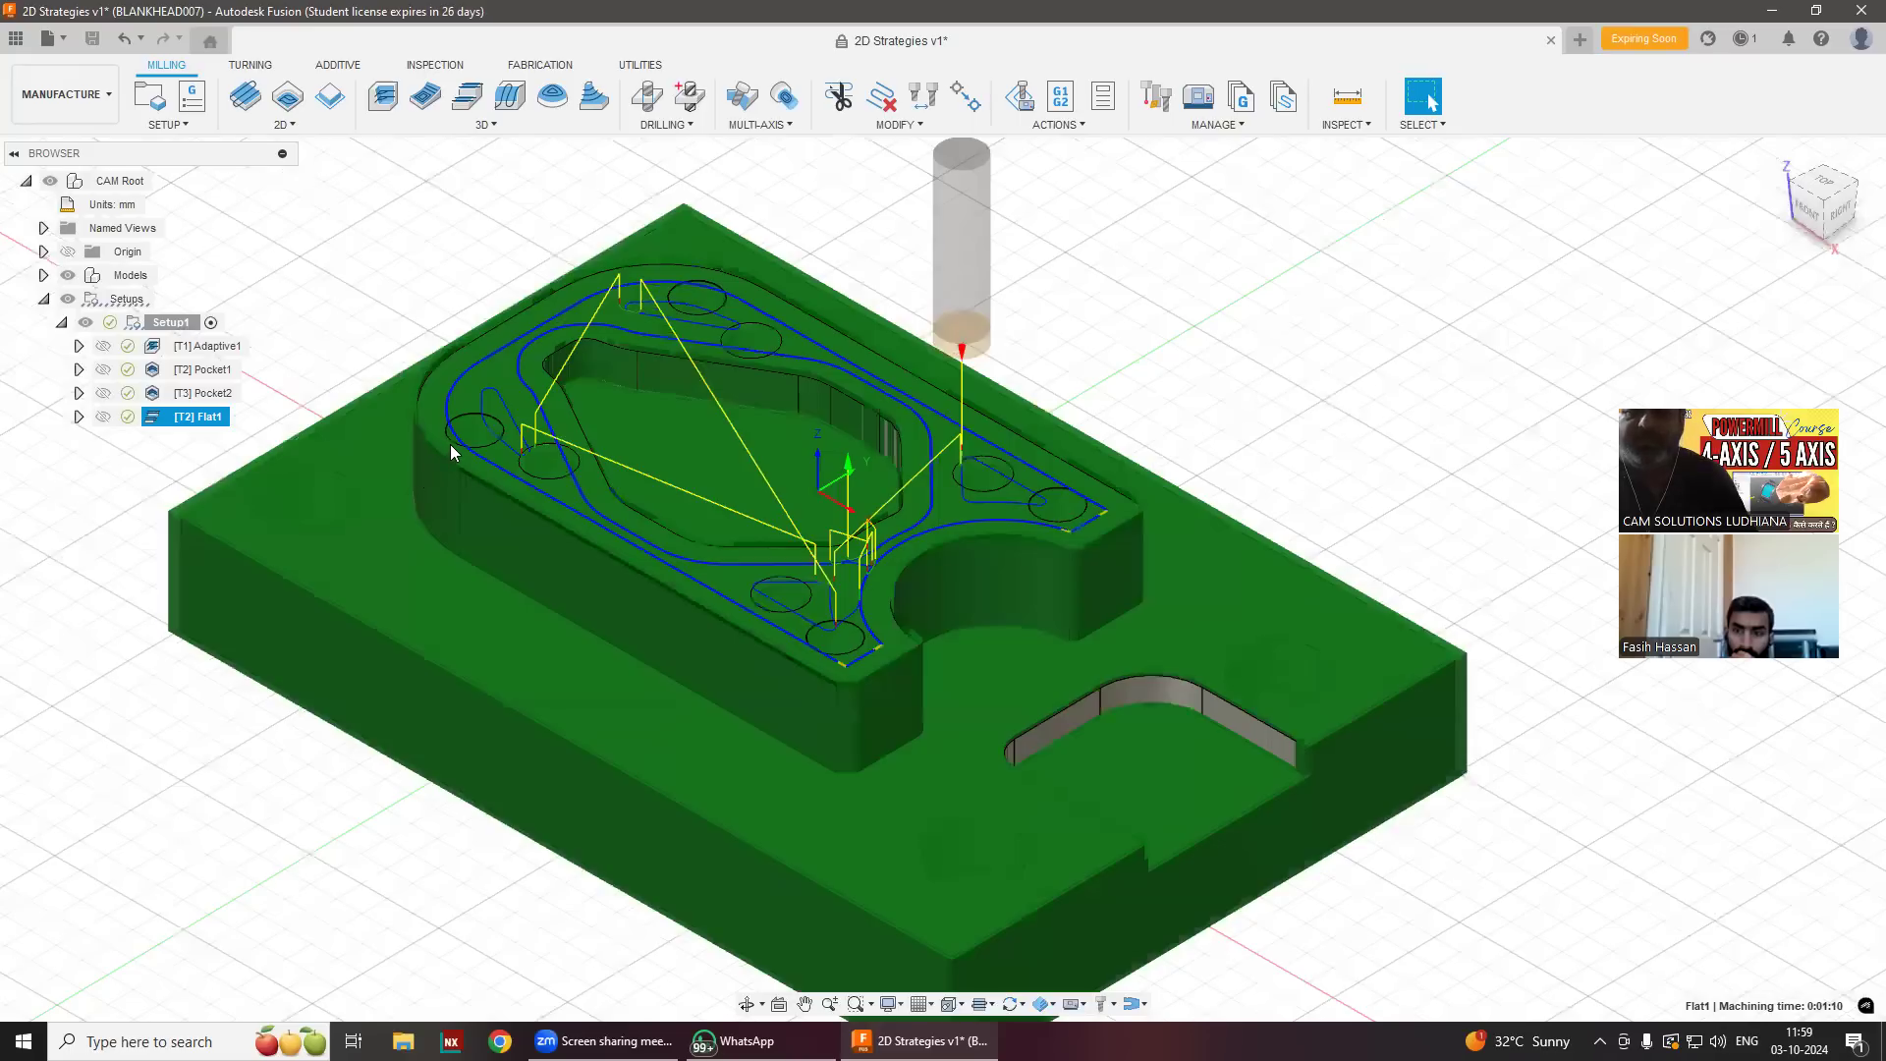
pyautogui.scroll(5, 450, 452)
pyautogui.scroll(-4, 615, 458)
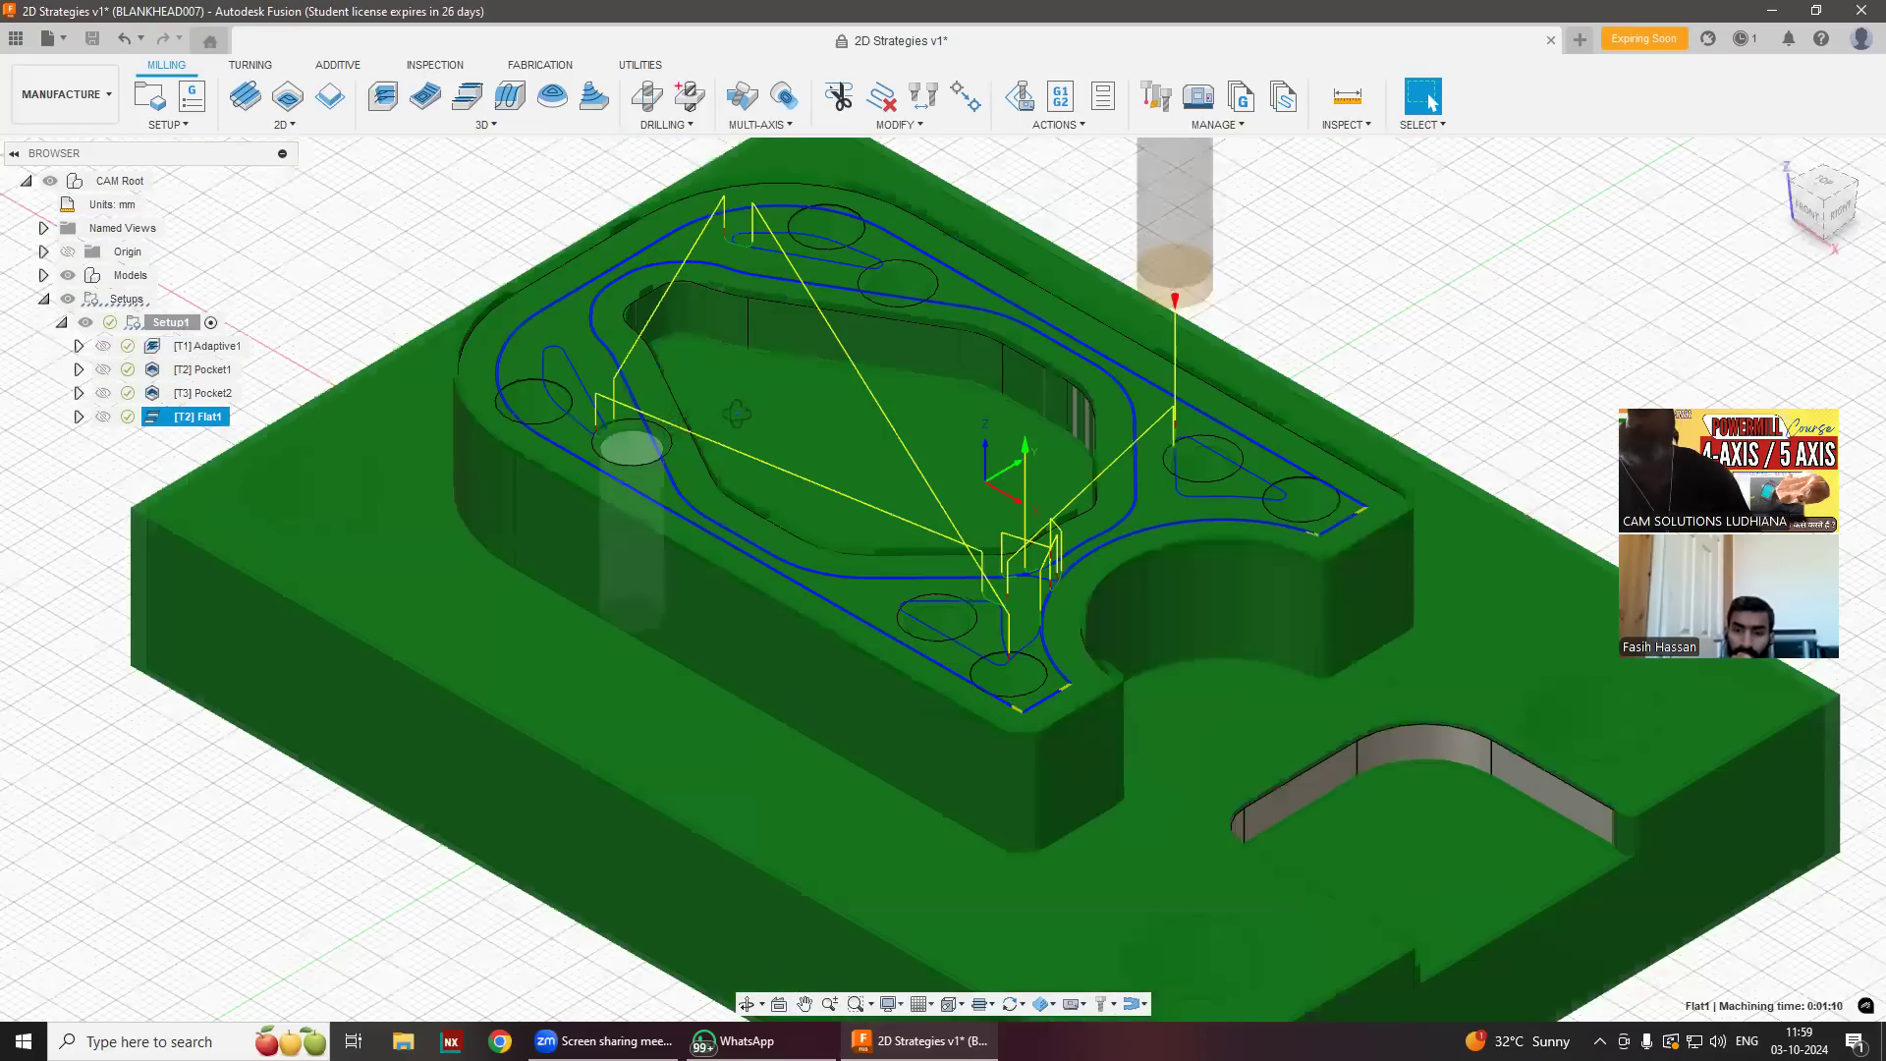
pyautogui.scroll(-1, 392, 471)
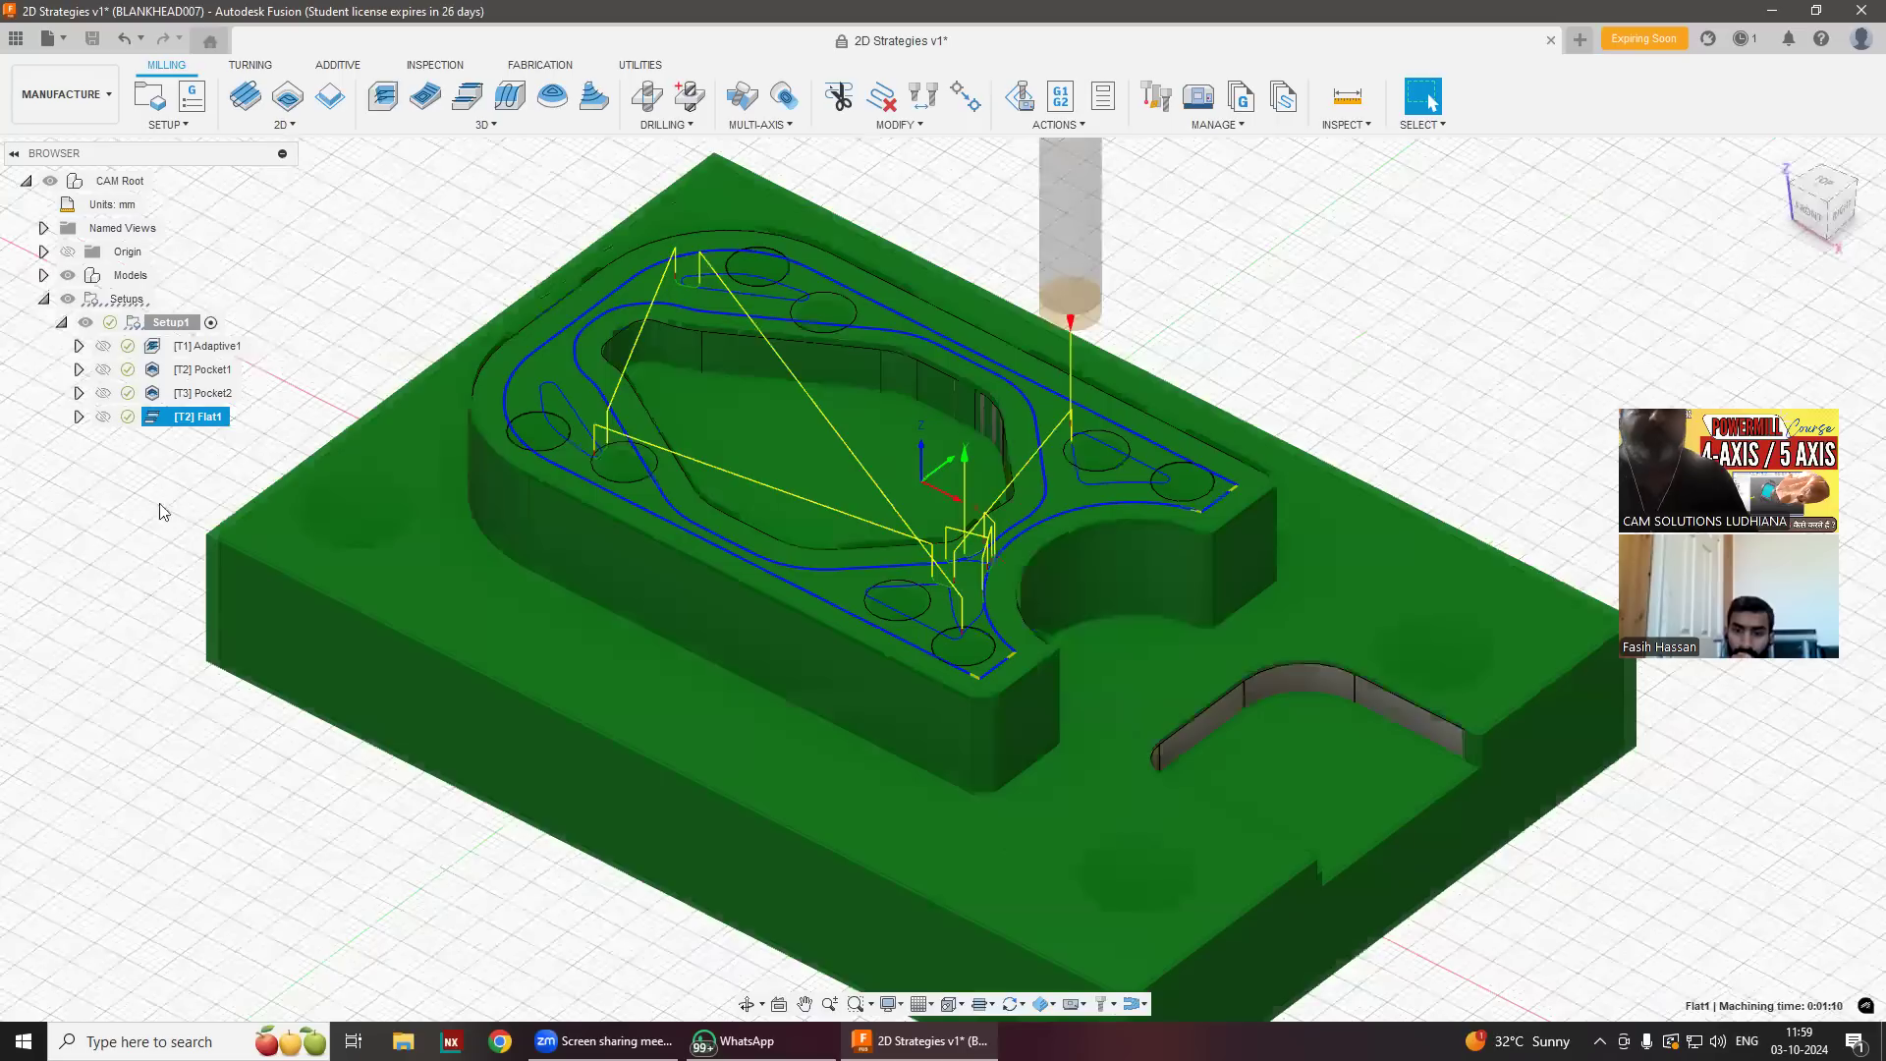
pyautogui.doubleClick(187, 422)
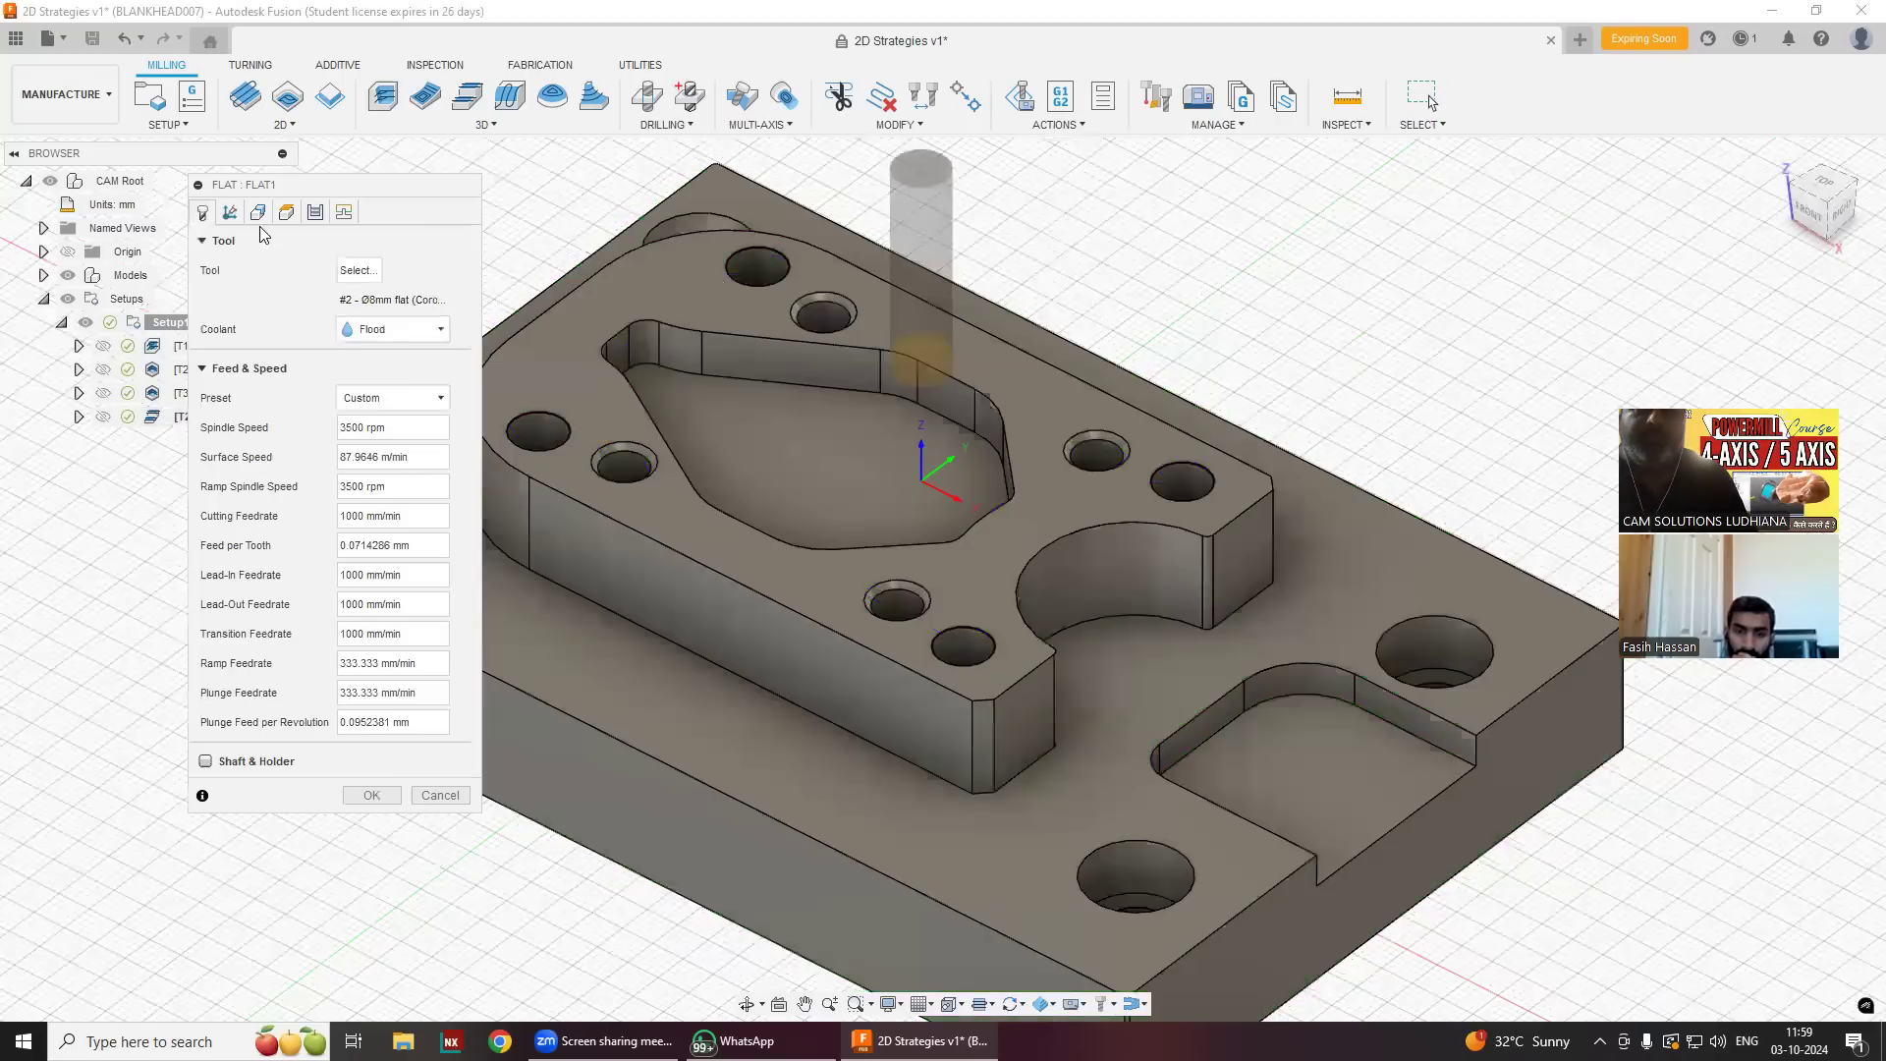
pyautogui.click(315, 212)
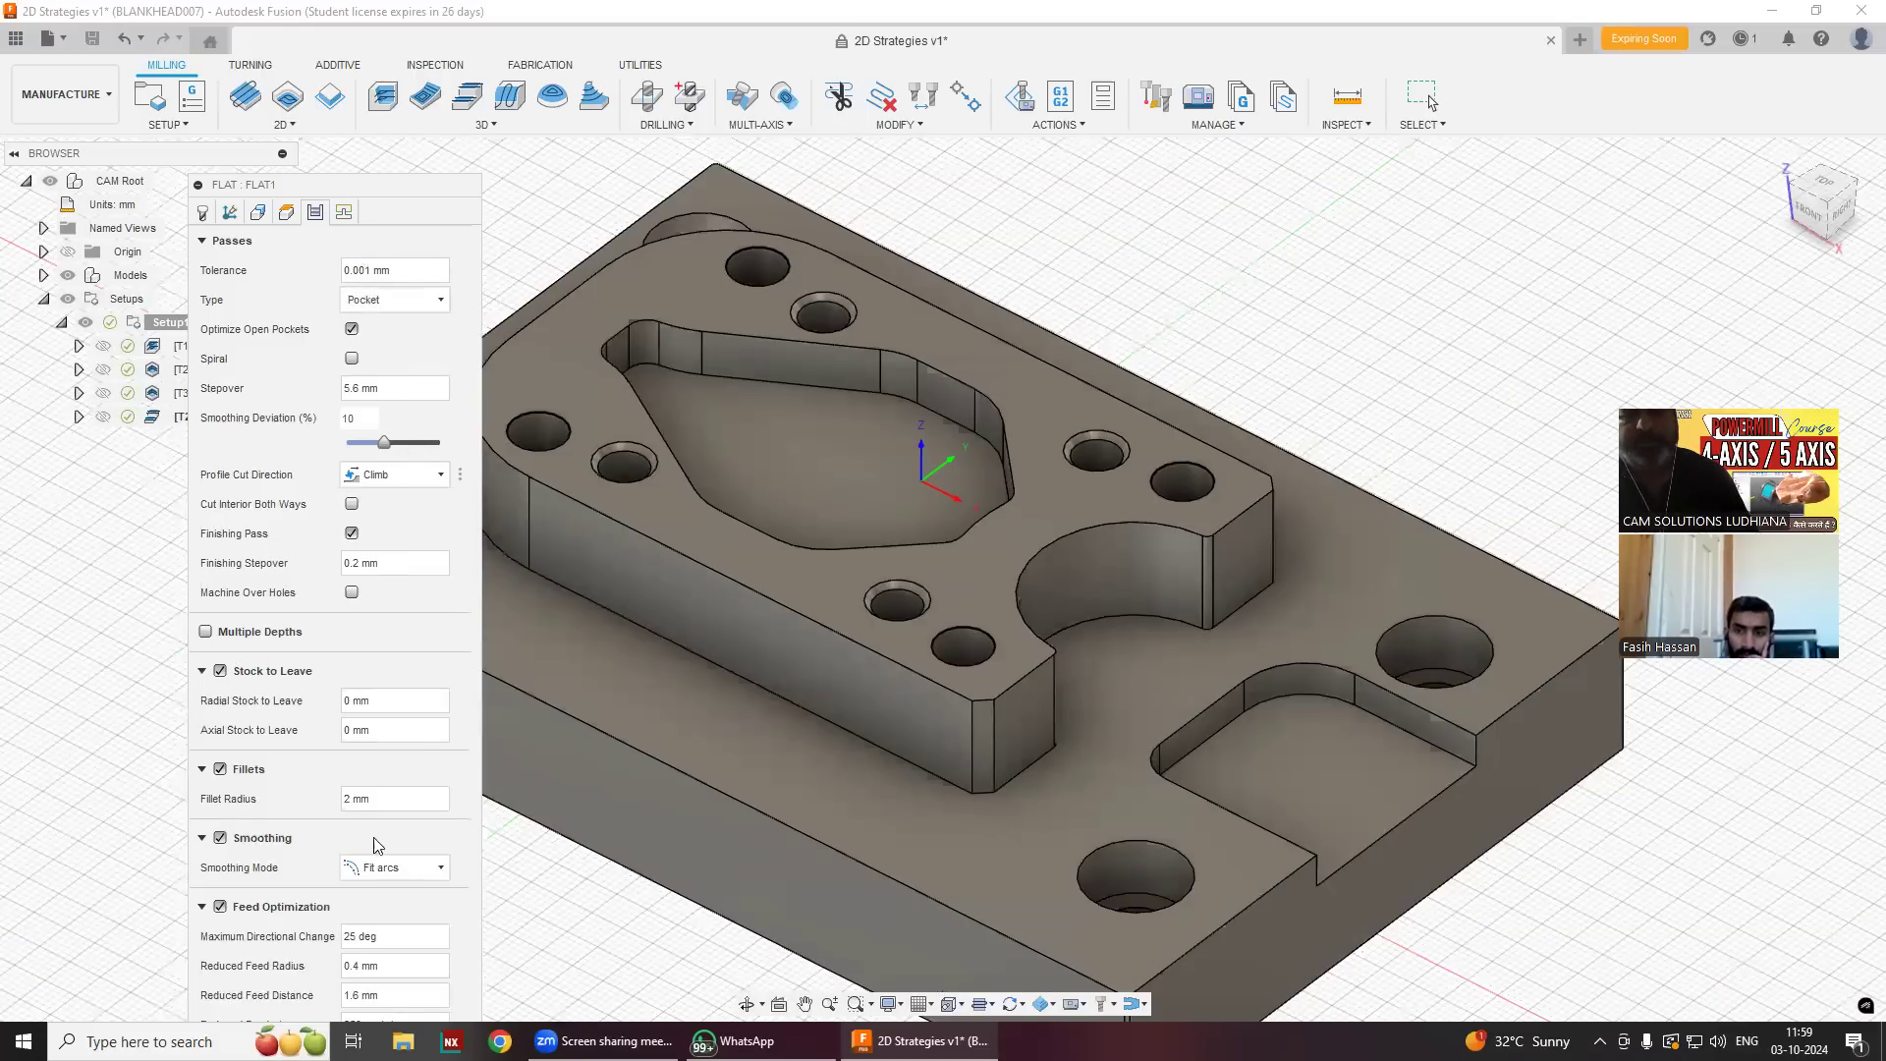
pyautogui.moveTo(356, 185); pyautogui.dragTo(366, 104)
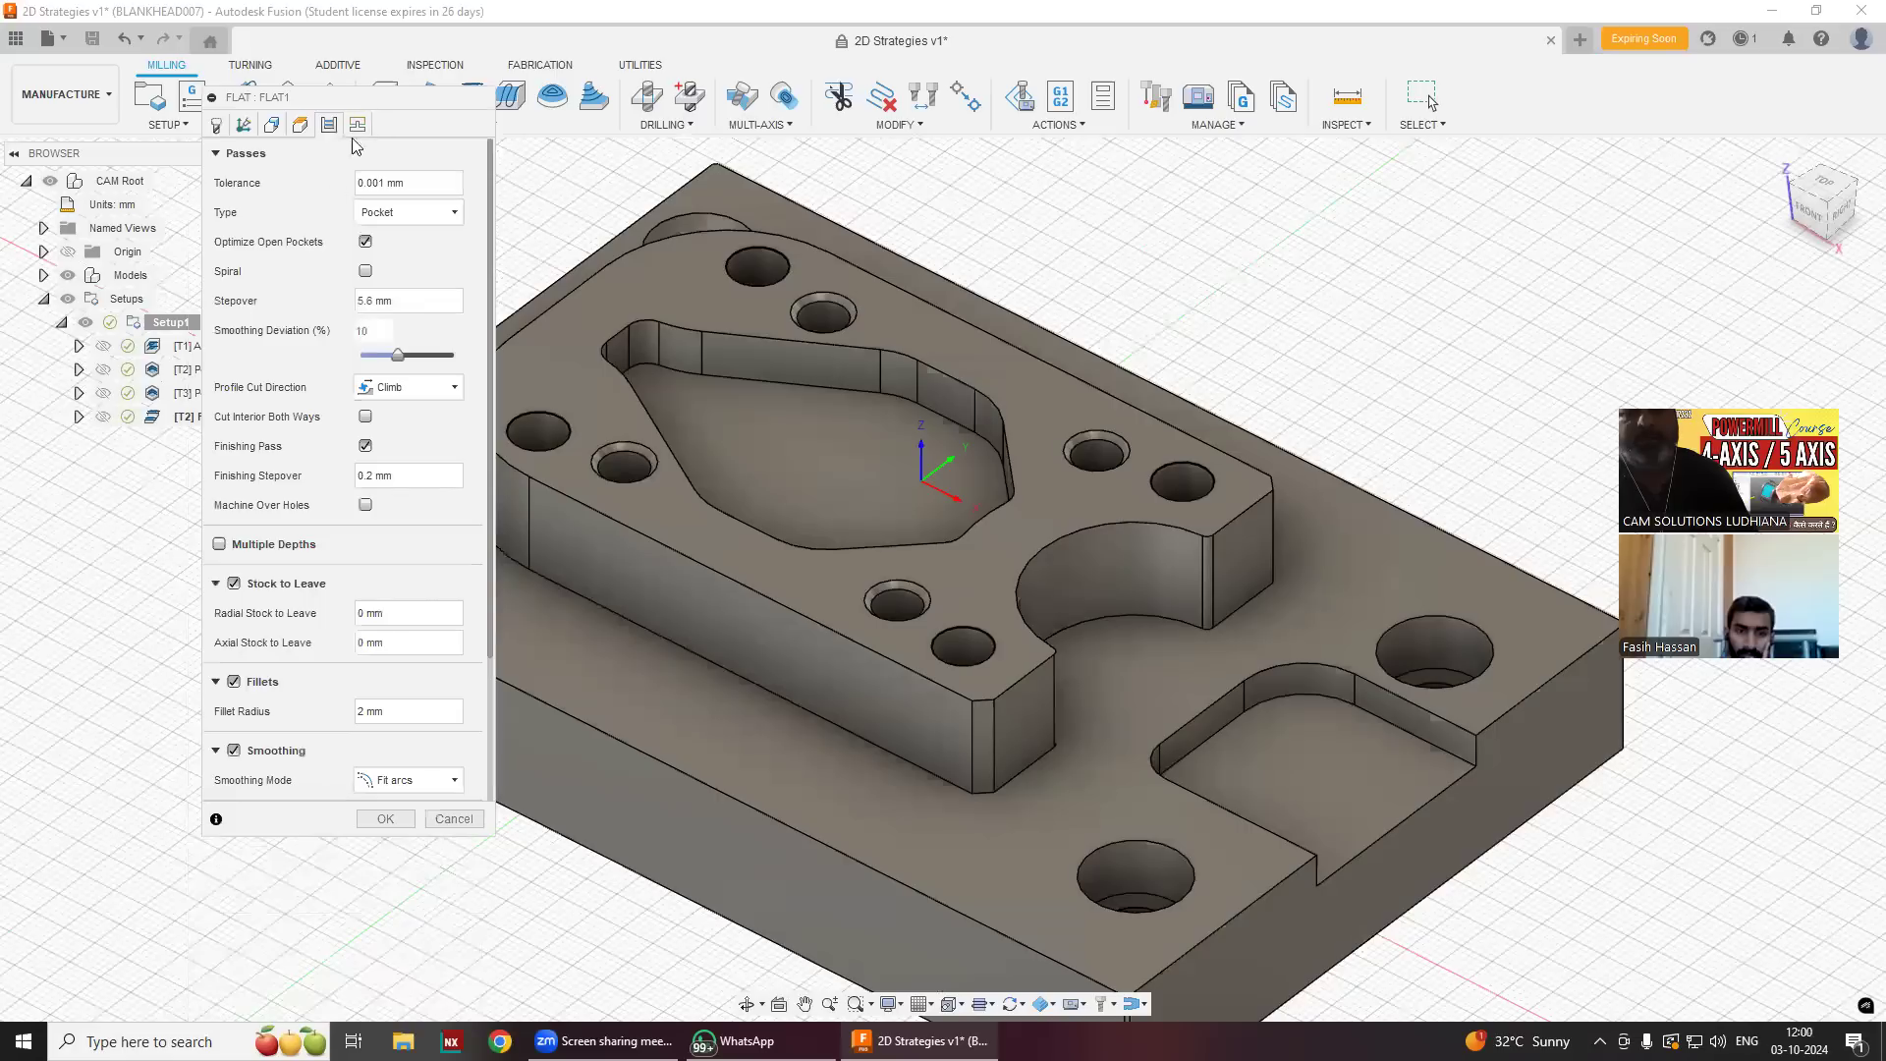
pyautogui.click(381, 825)
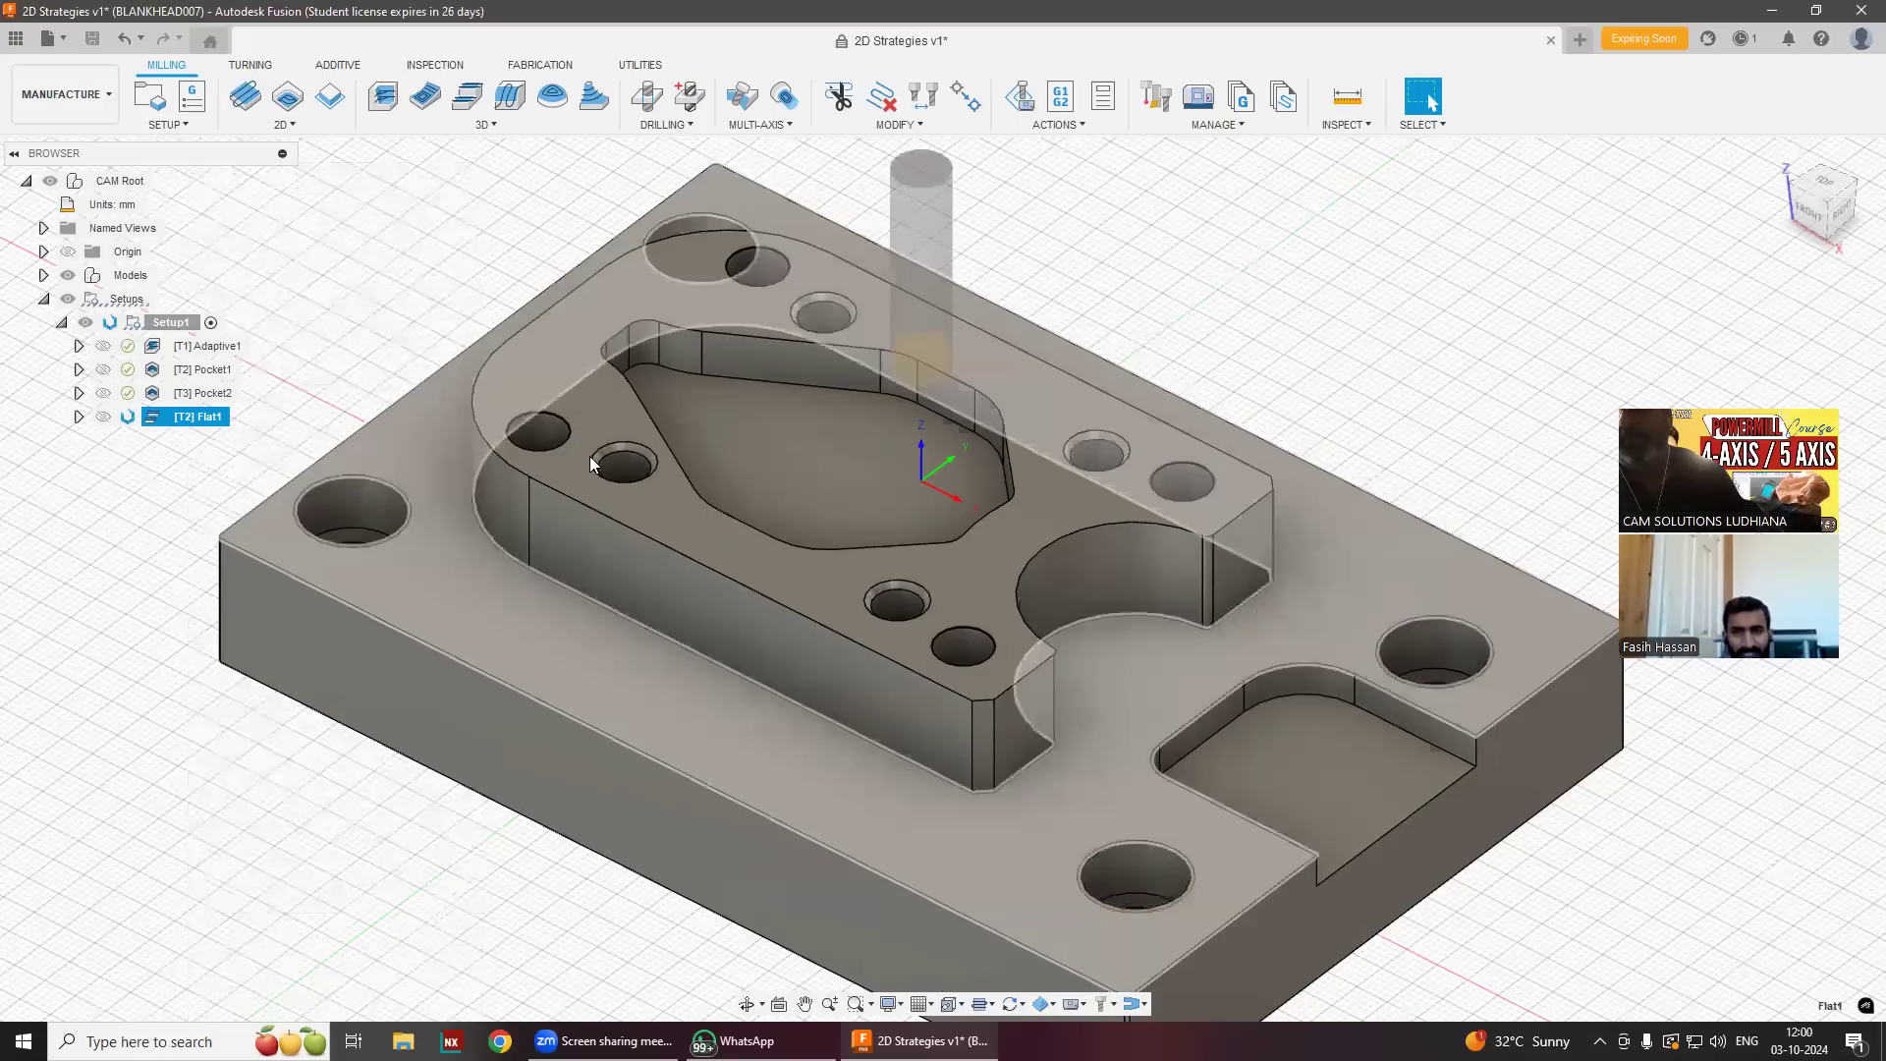
pyautogui.scroll(-2, 729, 624)
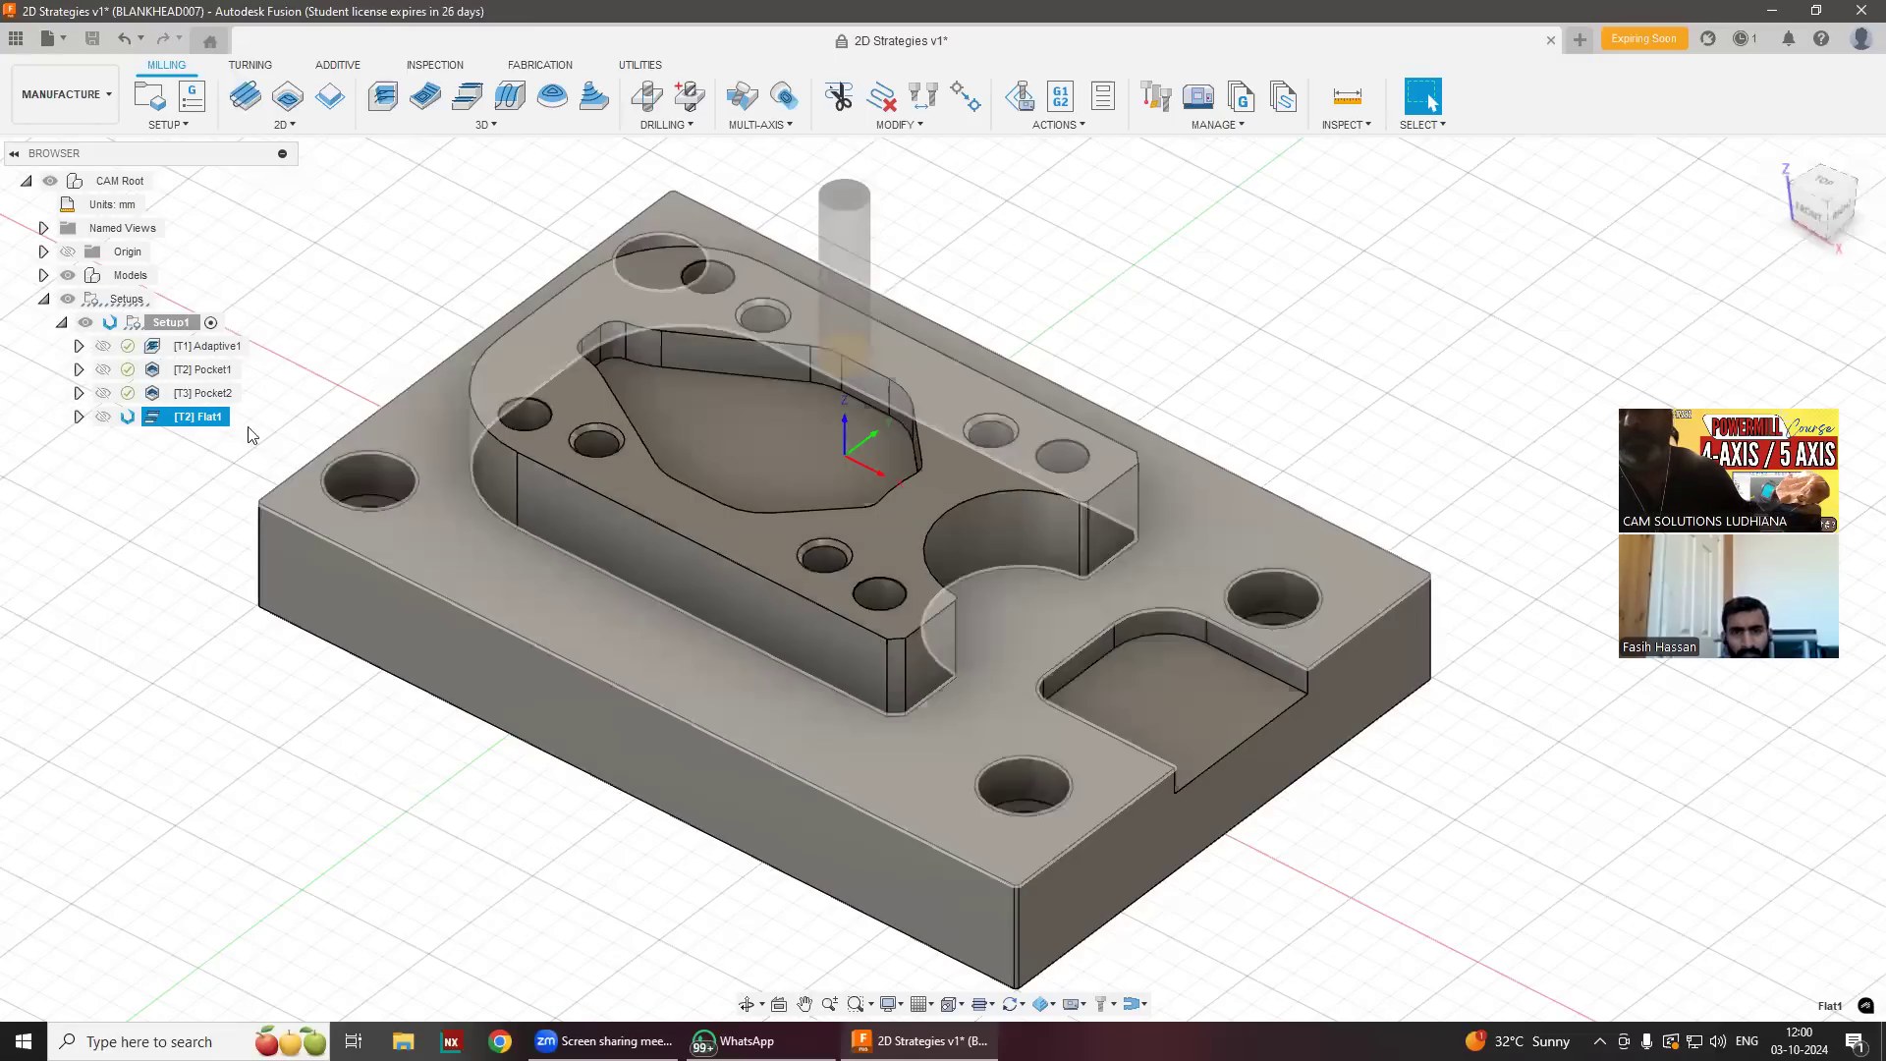
# Reopen the Flat operation and set its machining boundary to None.
pyautogui.click(201, 368)
pyautogui.click(211, 328)
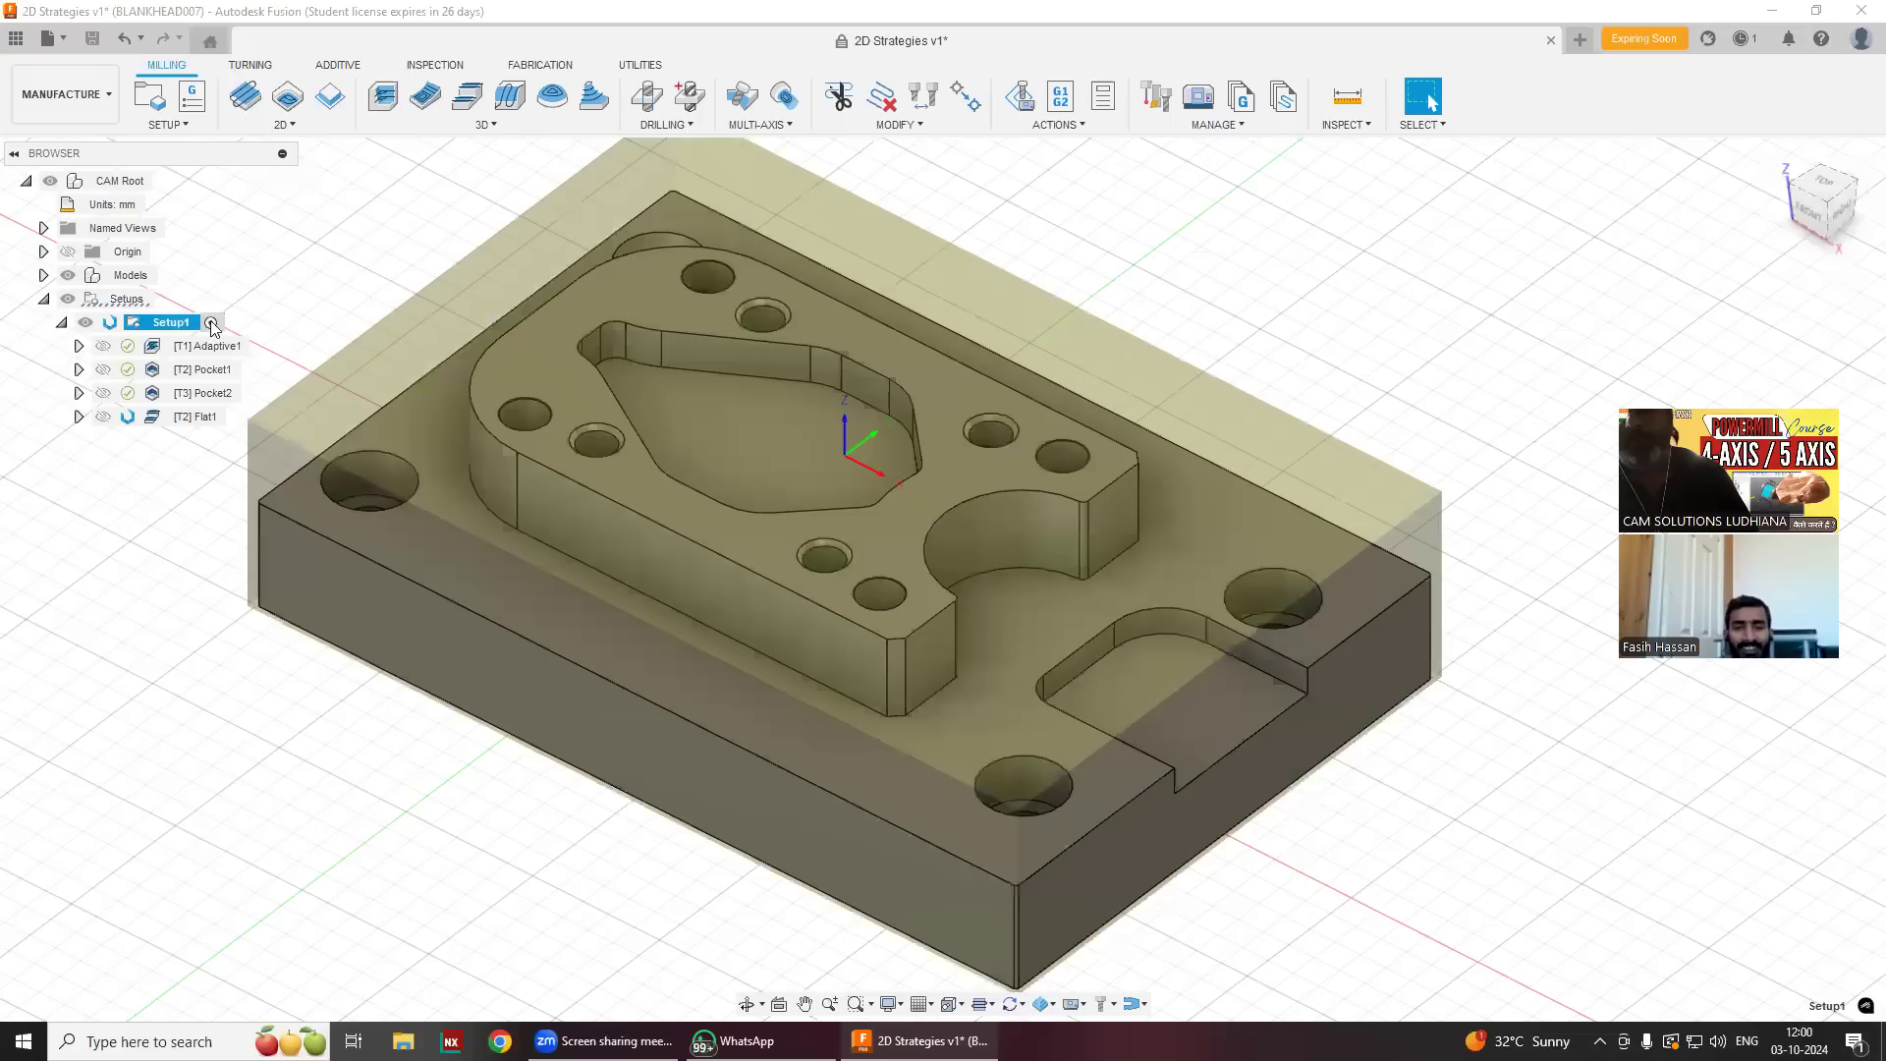
pyautogui.click(201, 417)
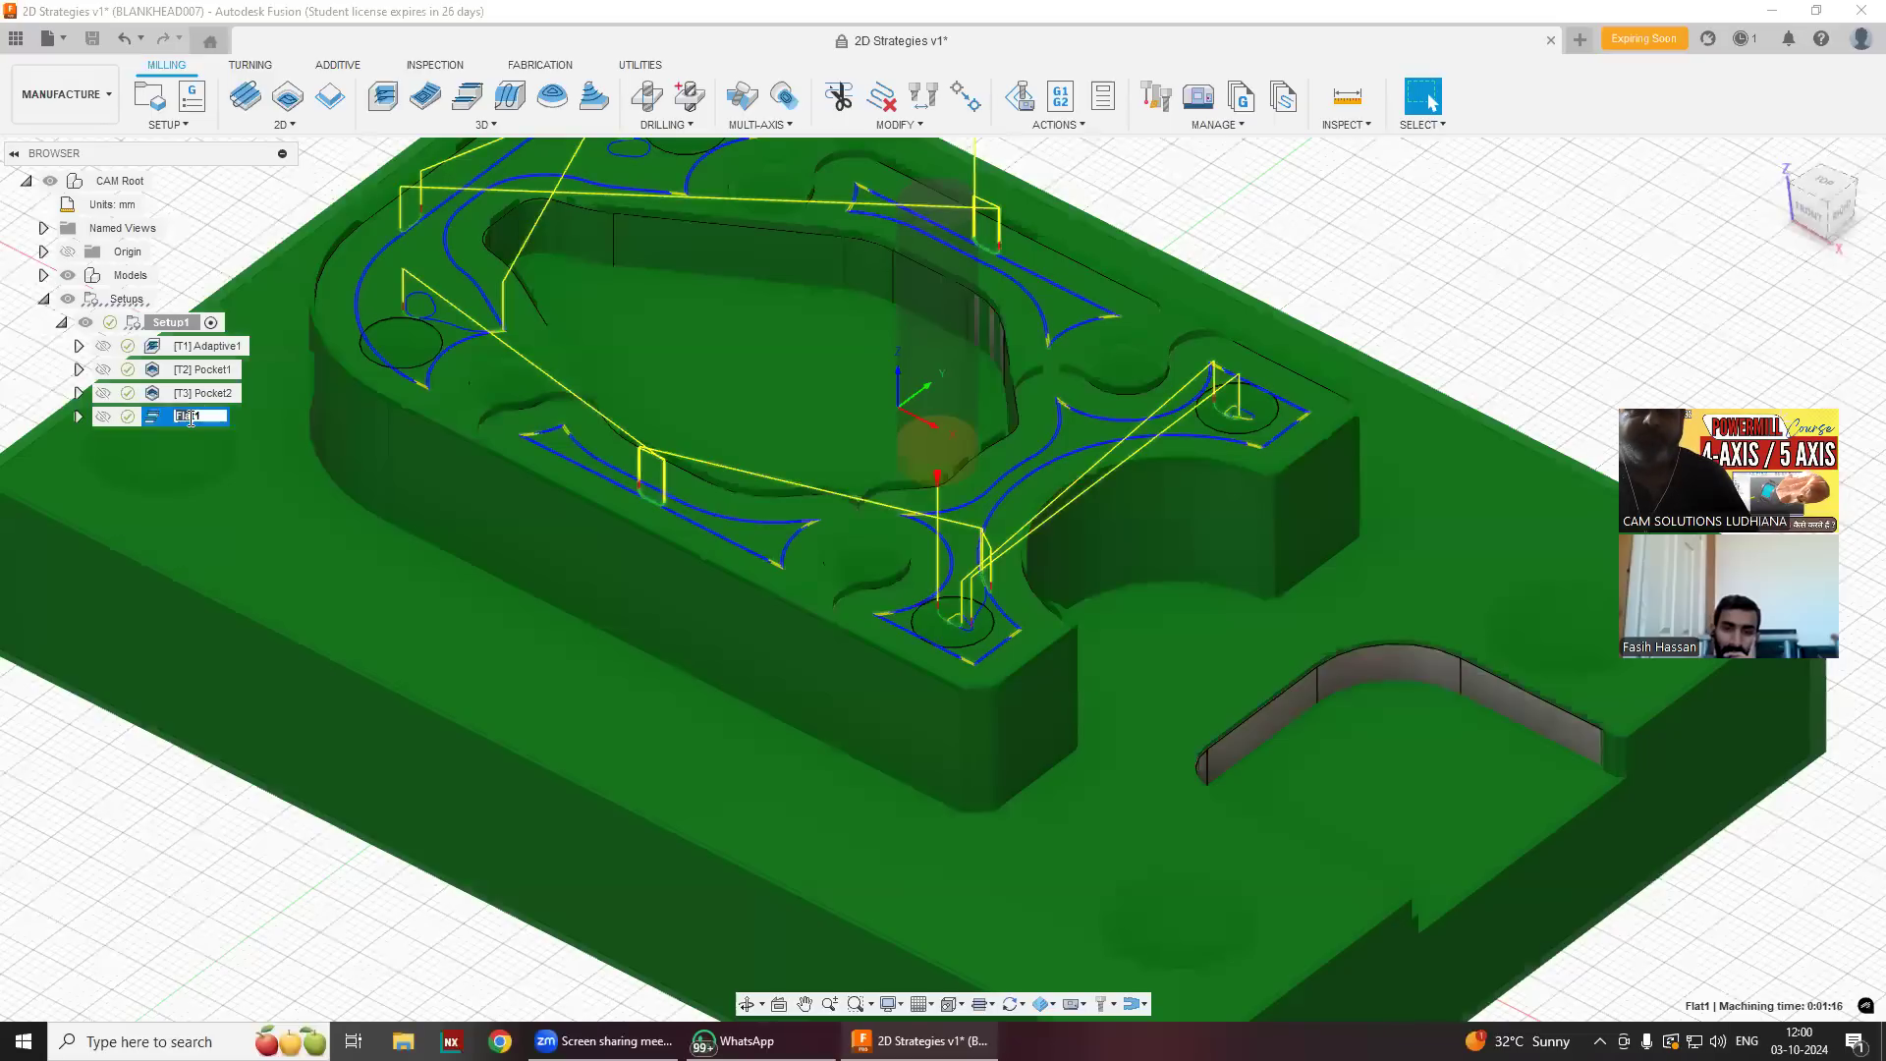
pyautogui.press('Escape')
pyautogui.doubleClick(150, 414)
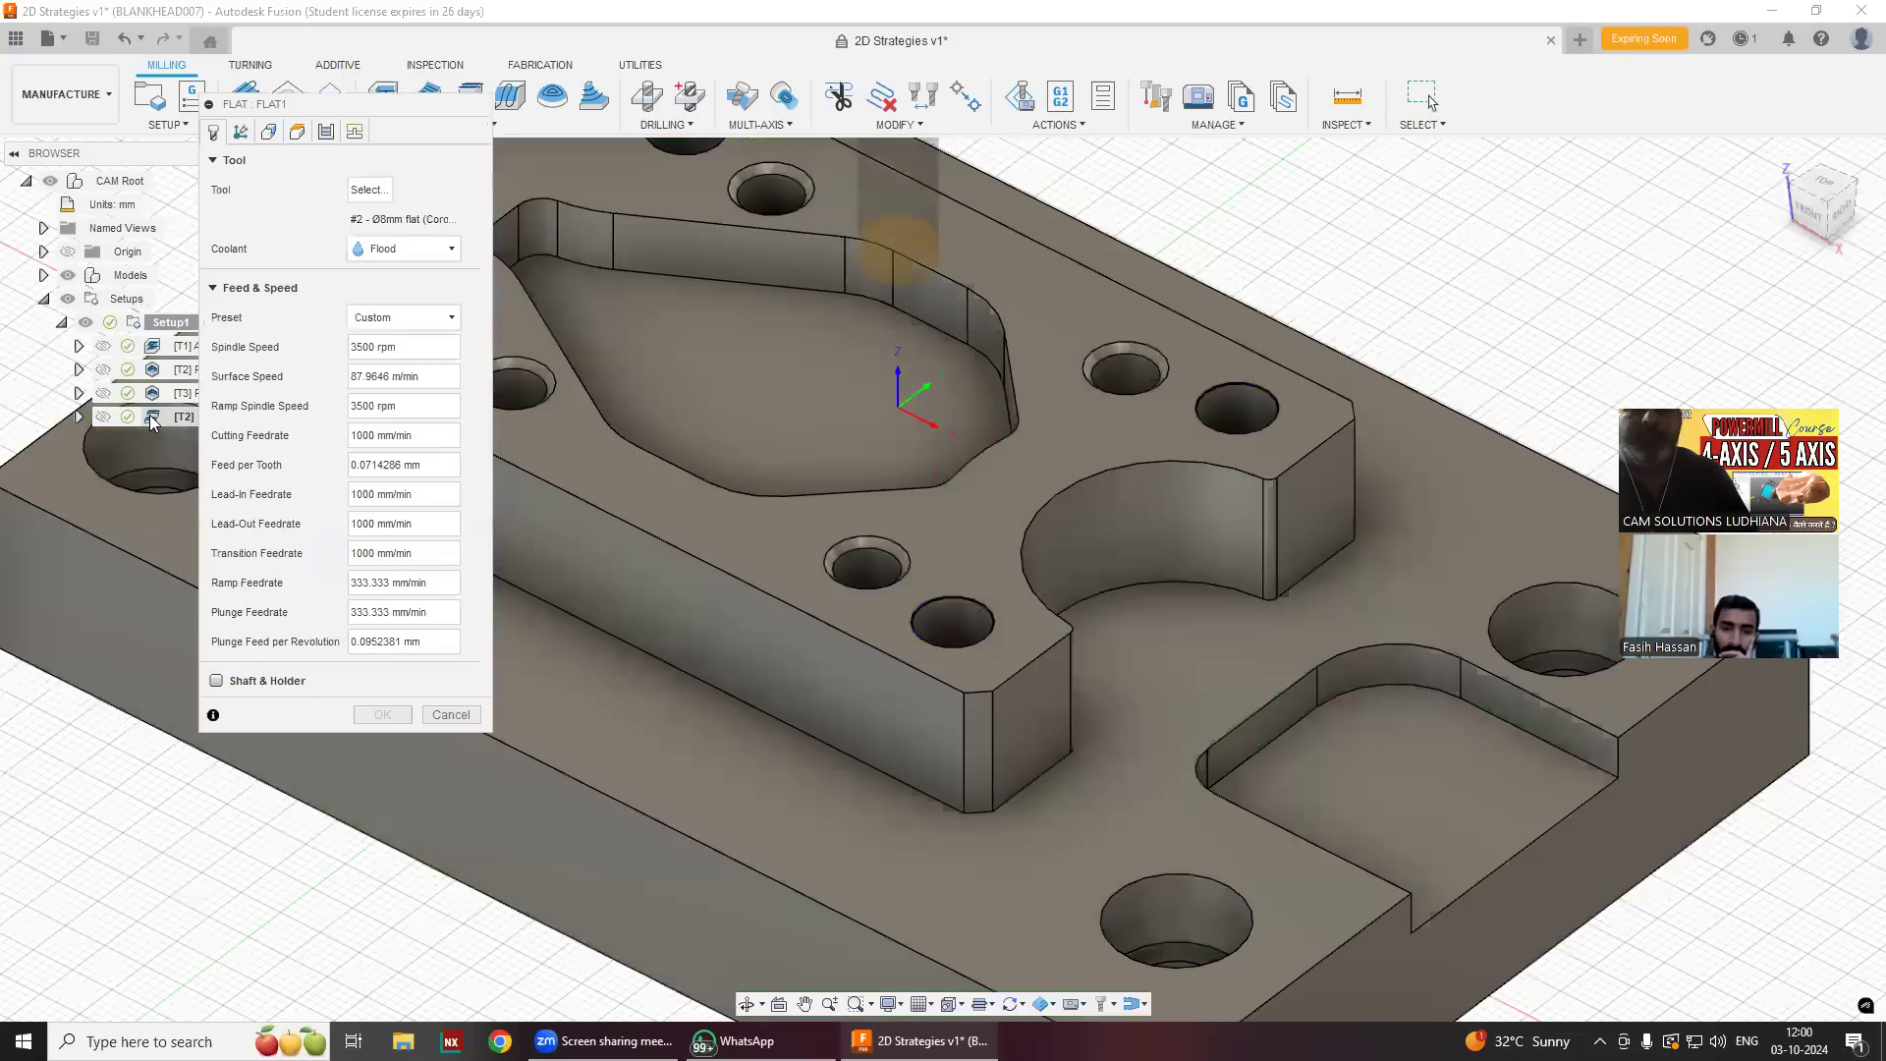
pyautogui.click(273, 133)
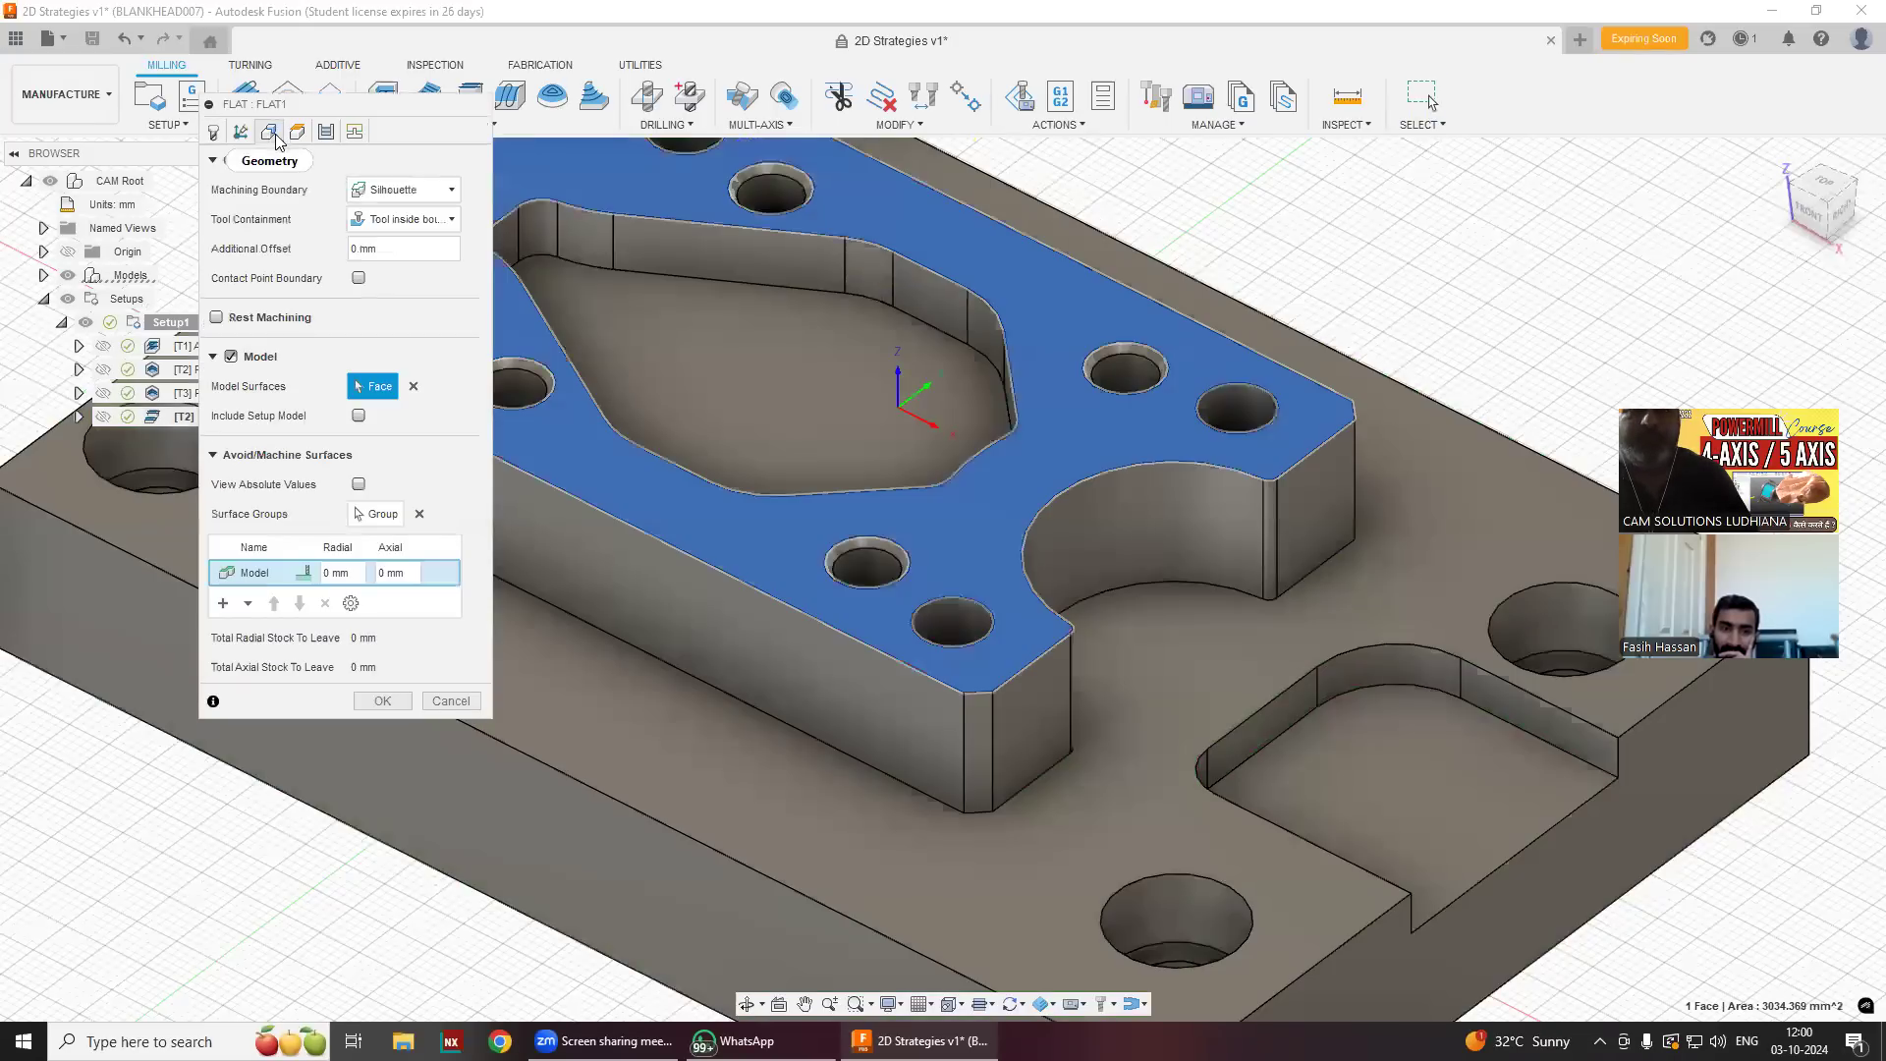
pyautogui.click(404, 190)
pyautogui.click(402, 214)
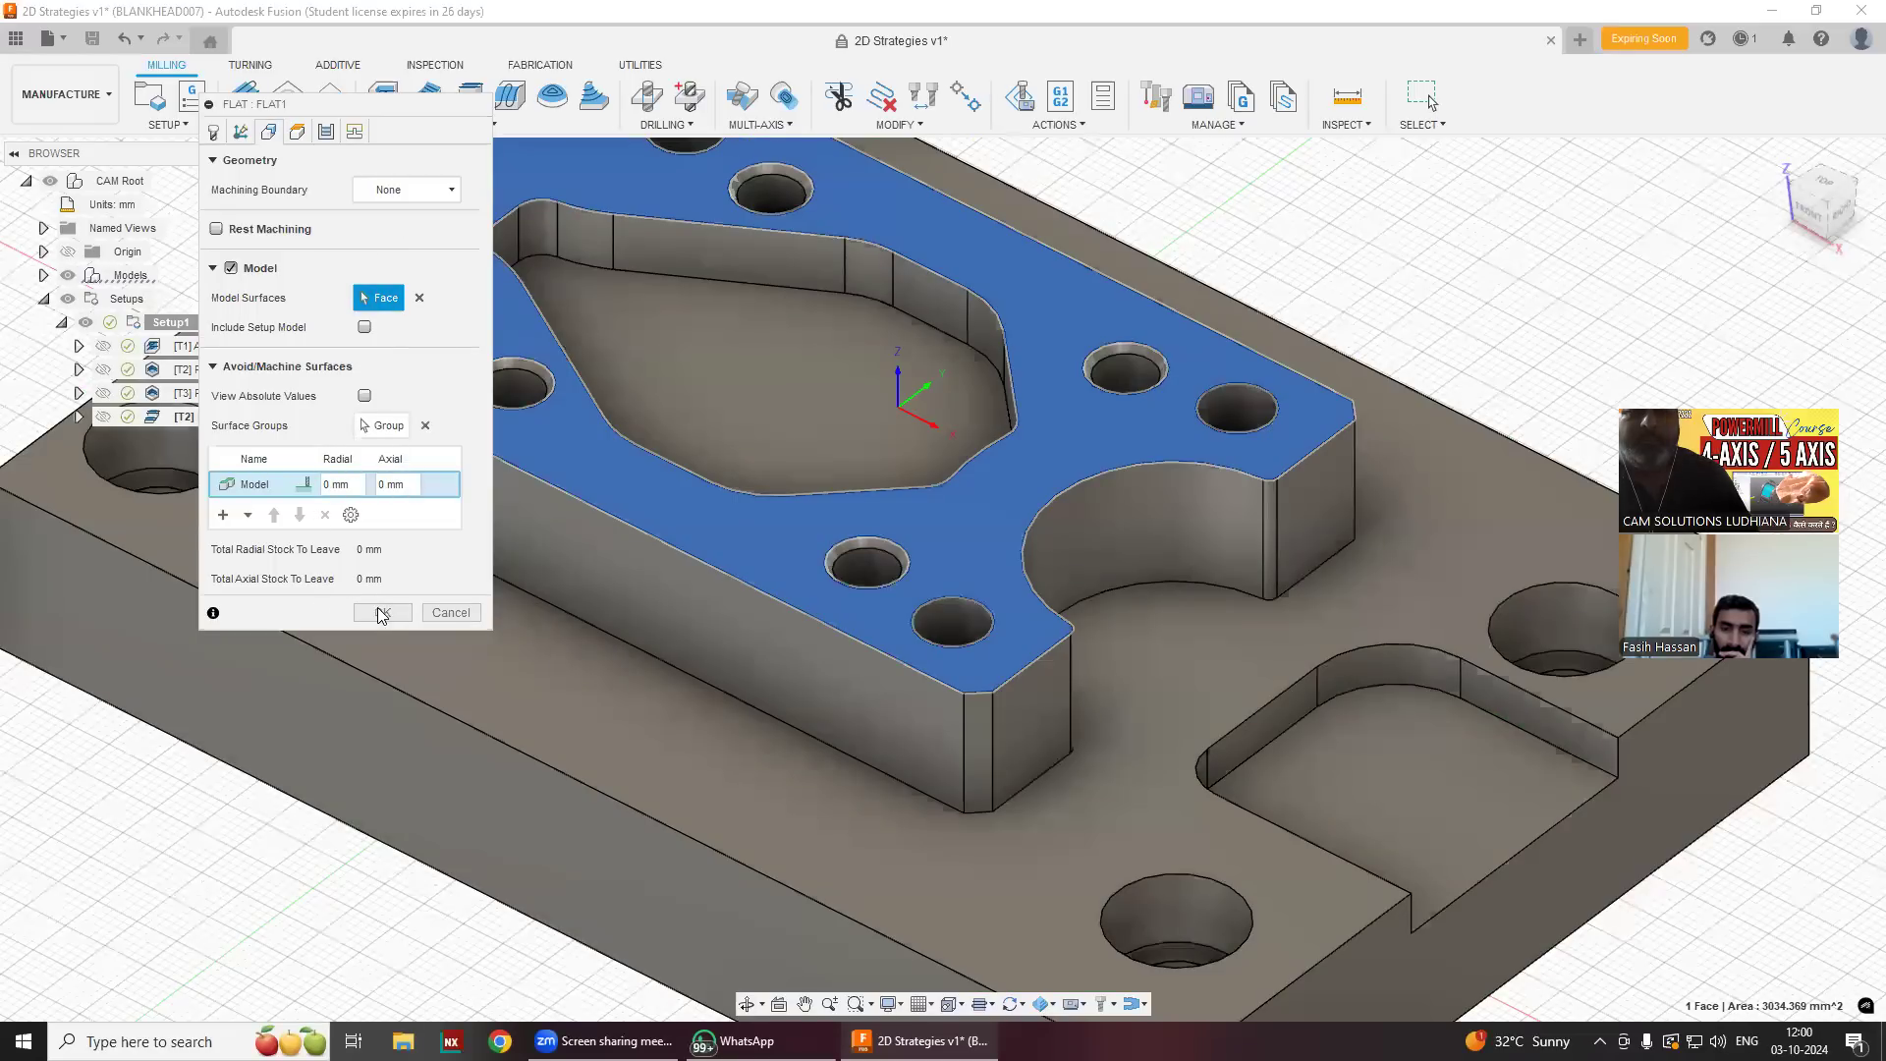
# Disable fillets in the Flat operation's pass settings and regenerate the toolpath.
pyautogui.click(309, 135)
pyautogui.click(327, 134)
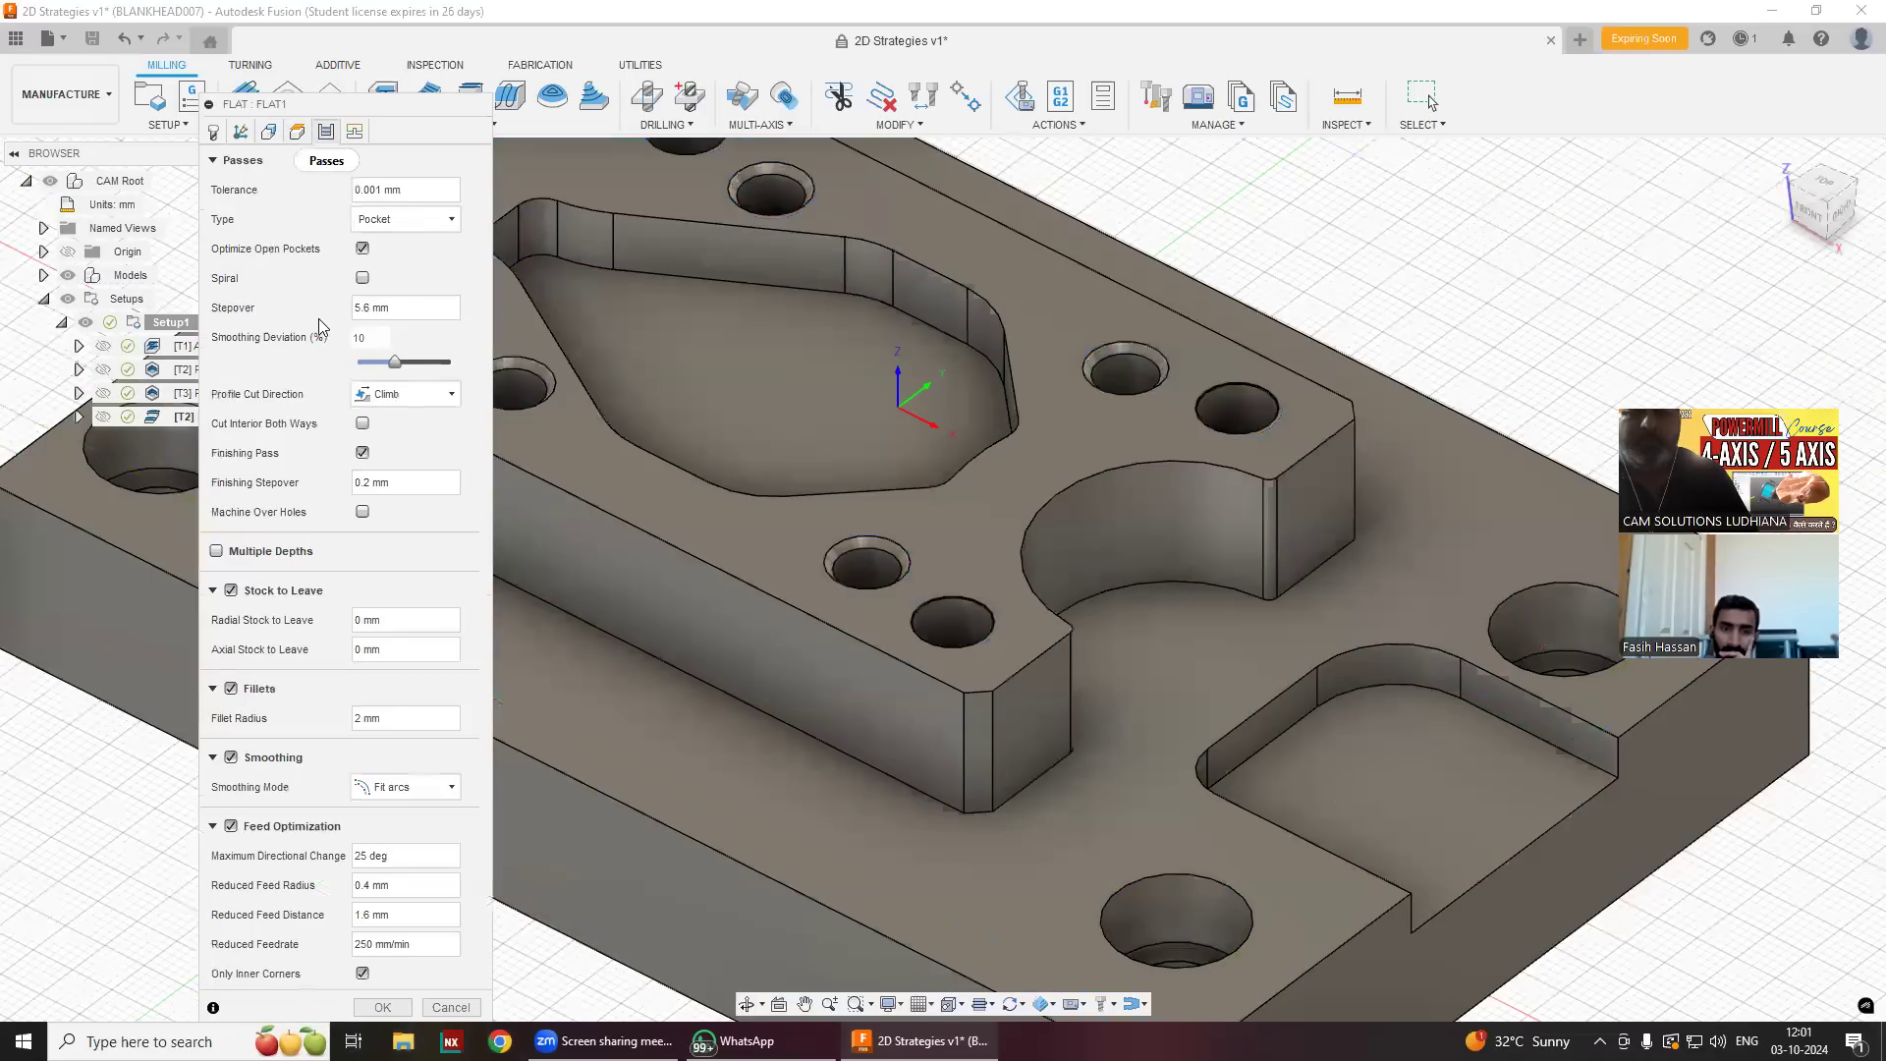
pyautogui.click(231, 690)
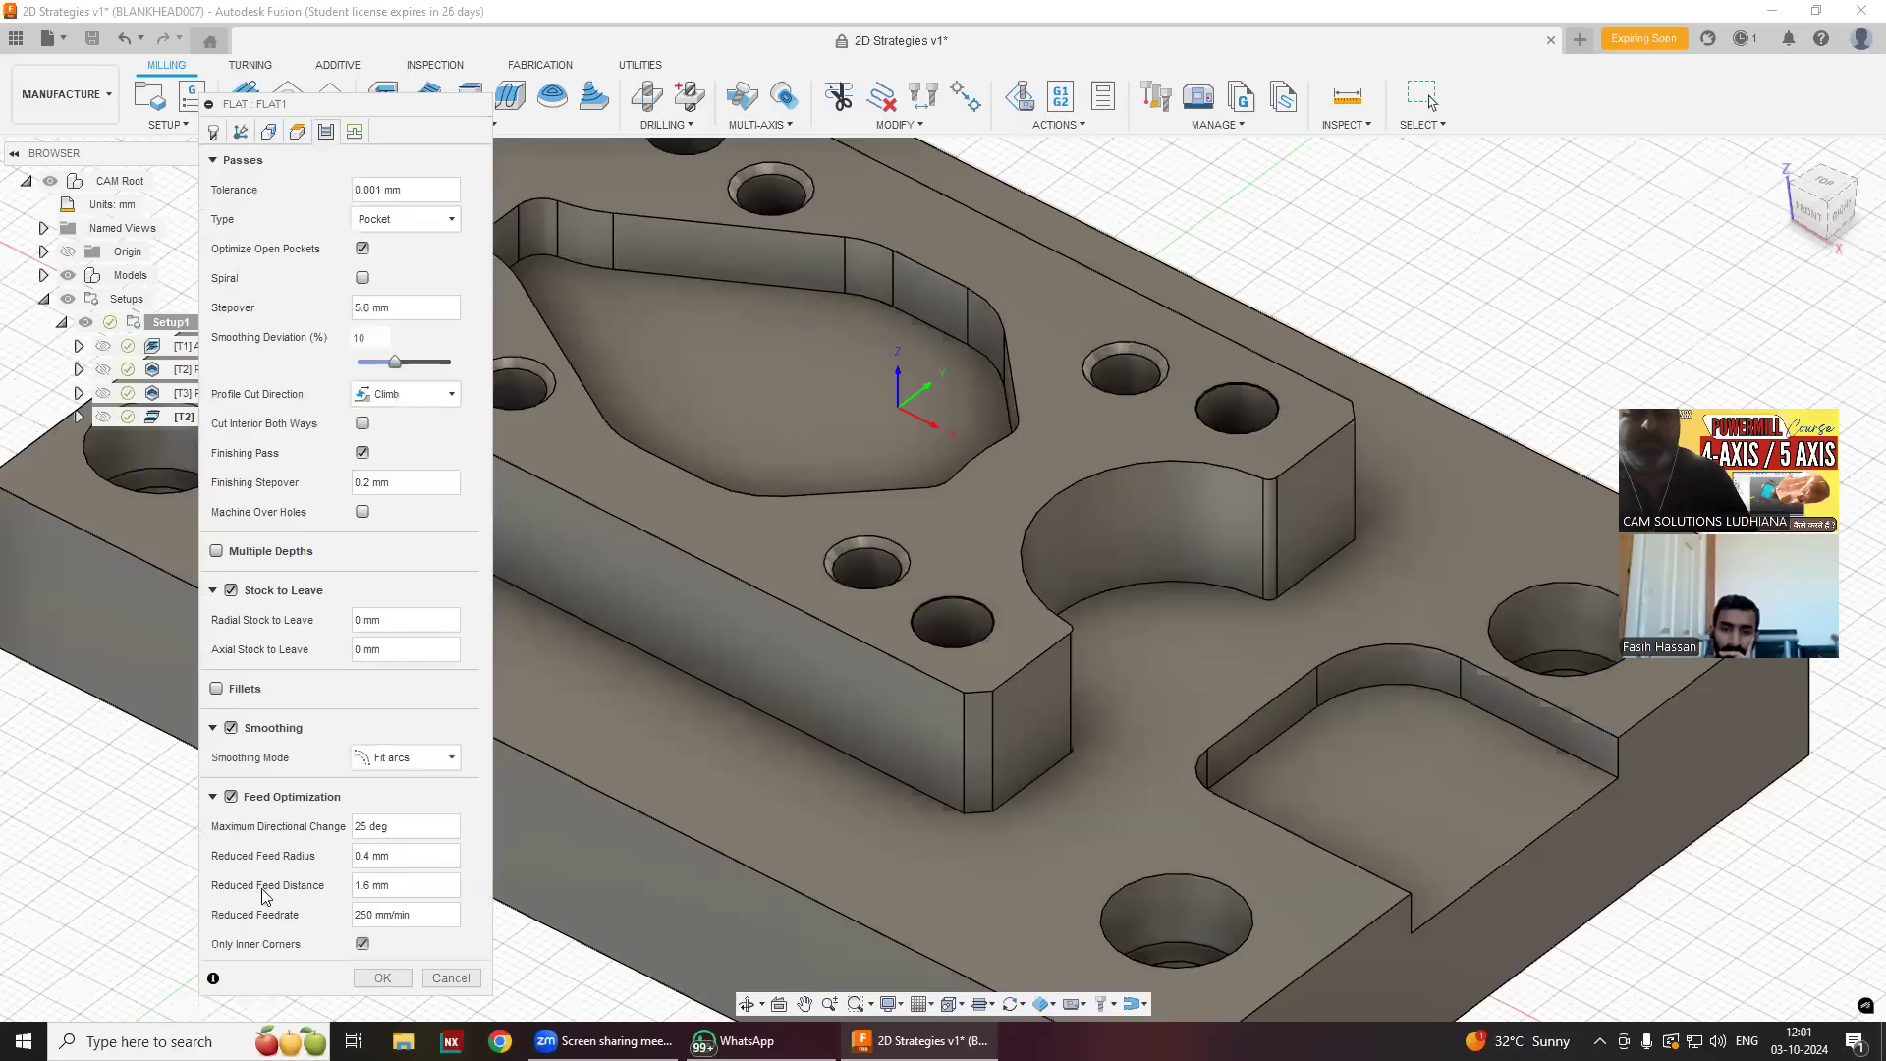
pyautogui.click(363, 980)
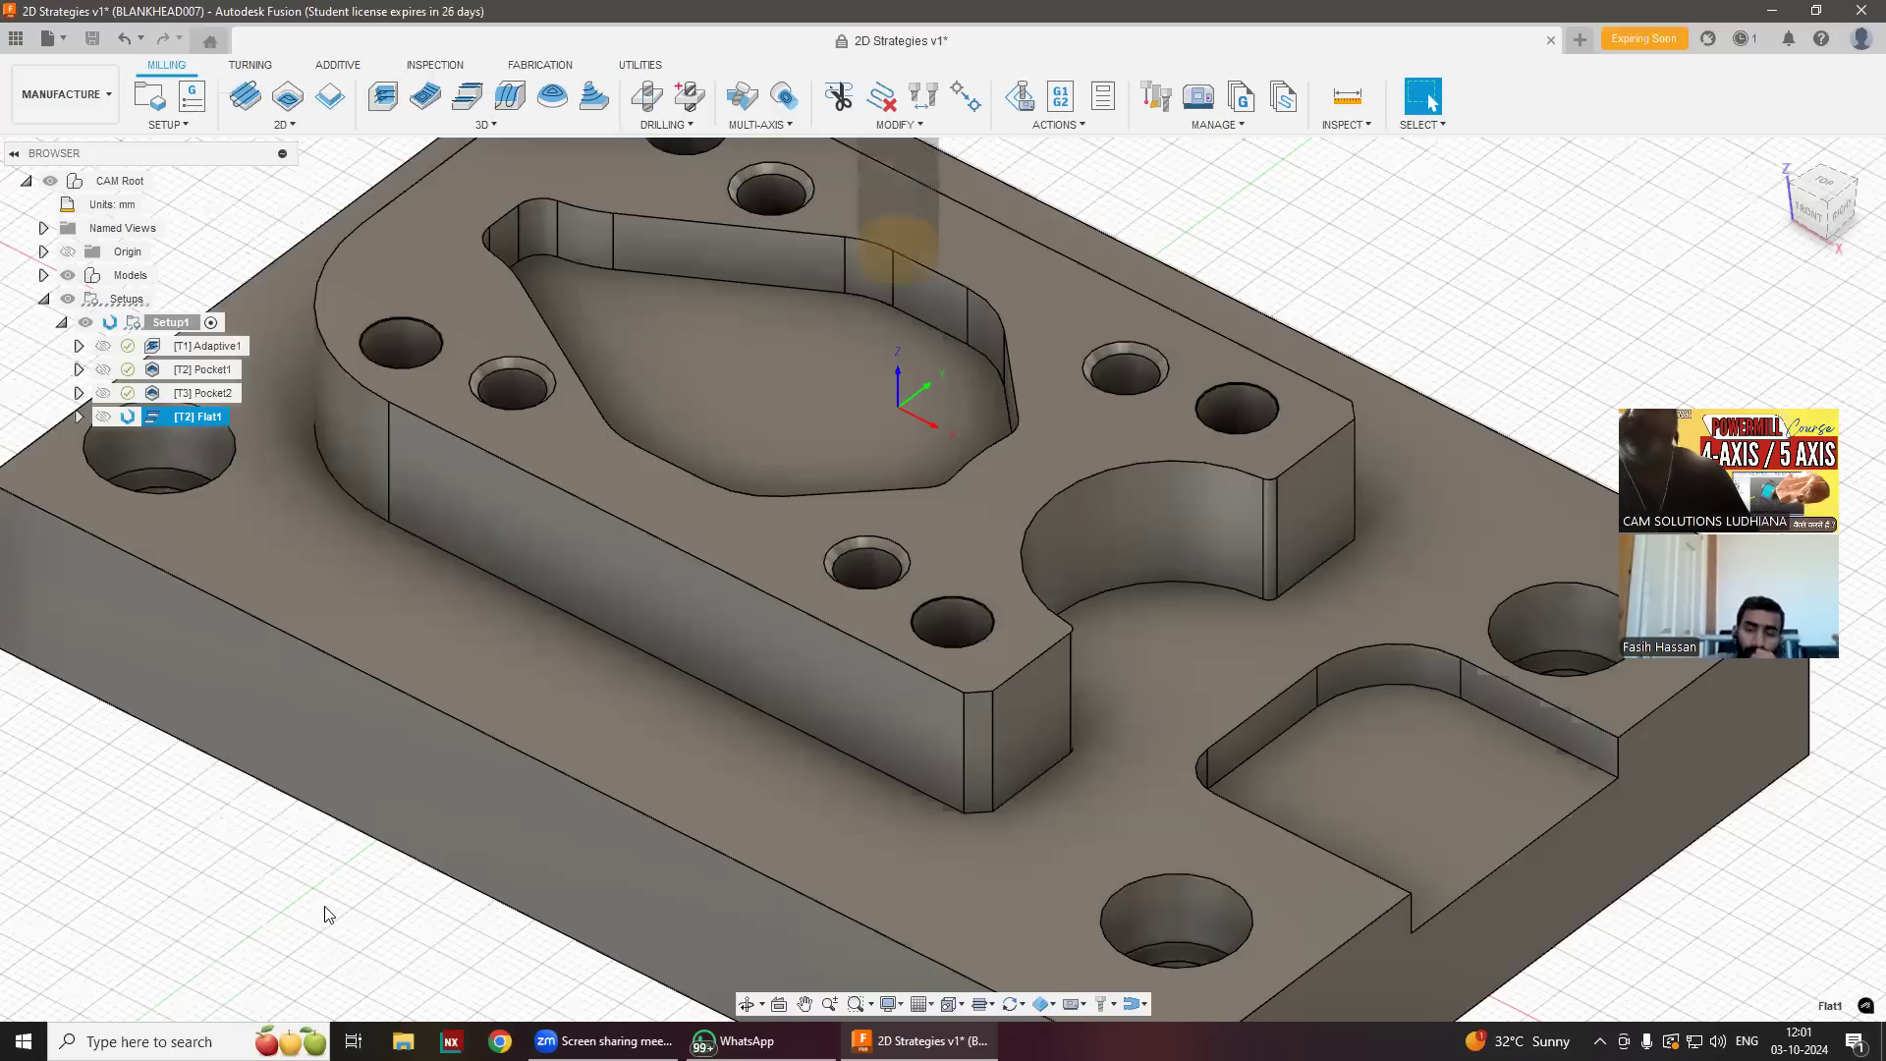
# Examine the regenerated Flat toolpath around the boss's top face and holes from several angles.
pyautogui.scroll(-3, 413, 685)
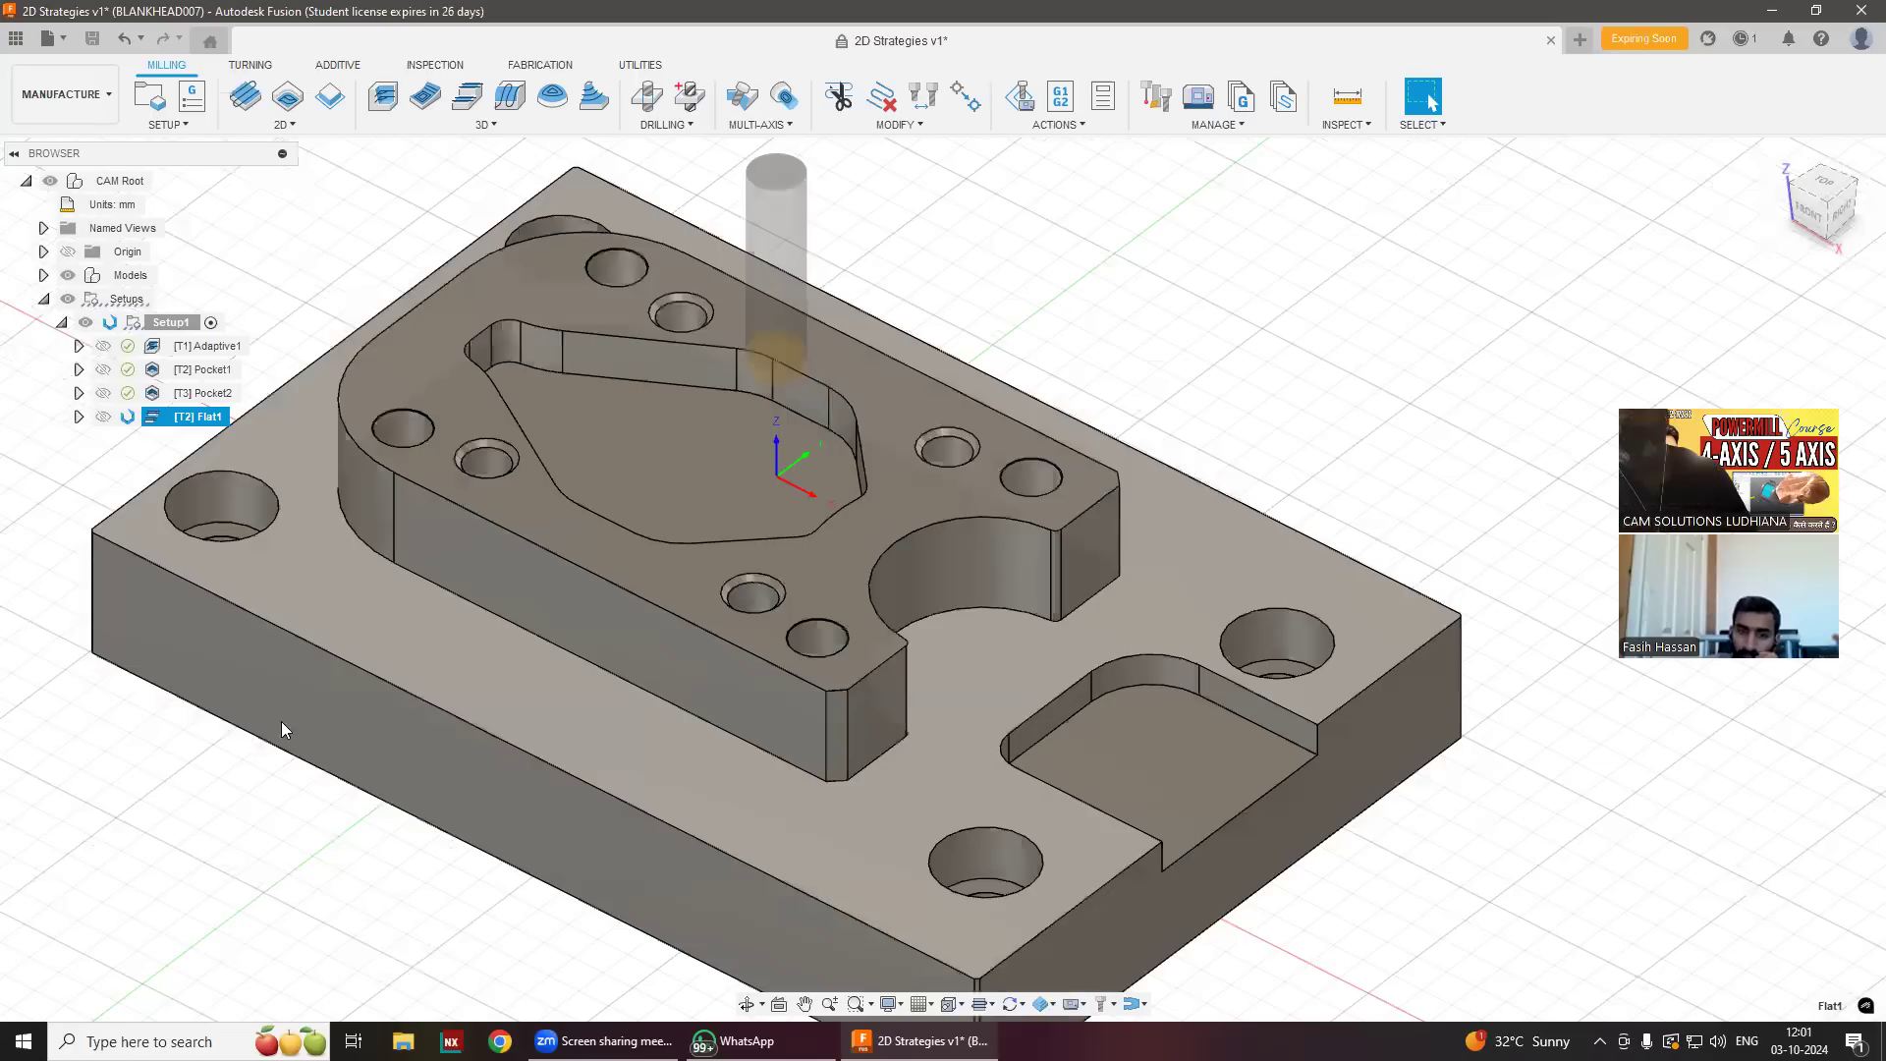
pyautogui.scroll(1, 806, 652)
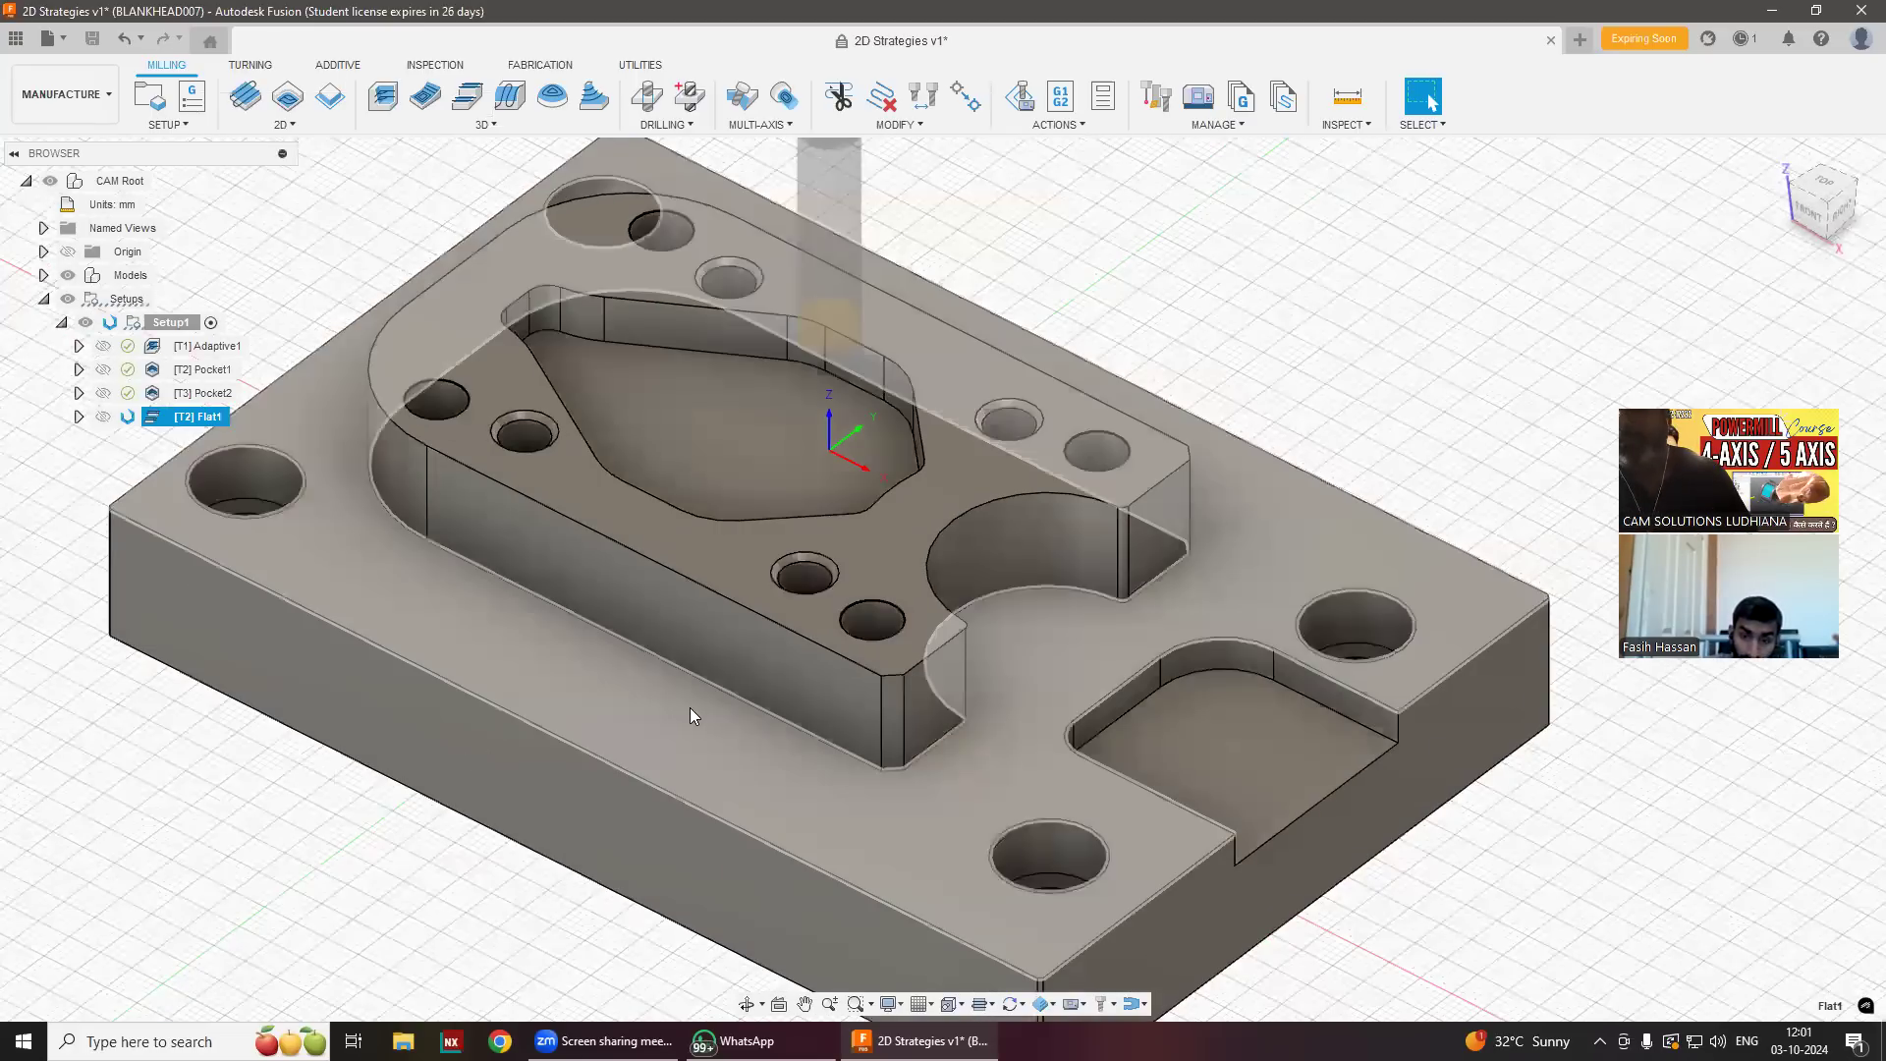
pyautogui.scroll(-1, 689, 715)
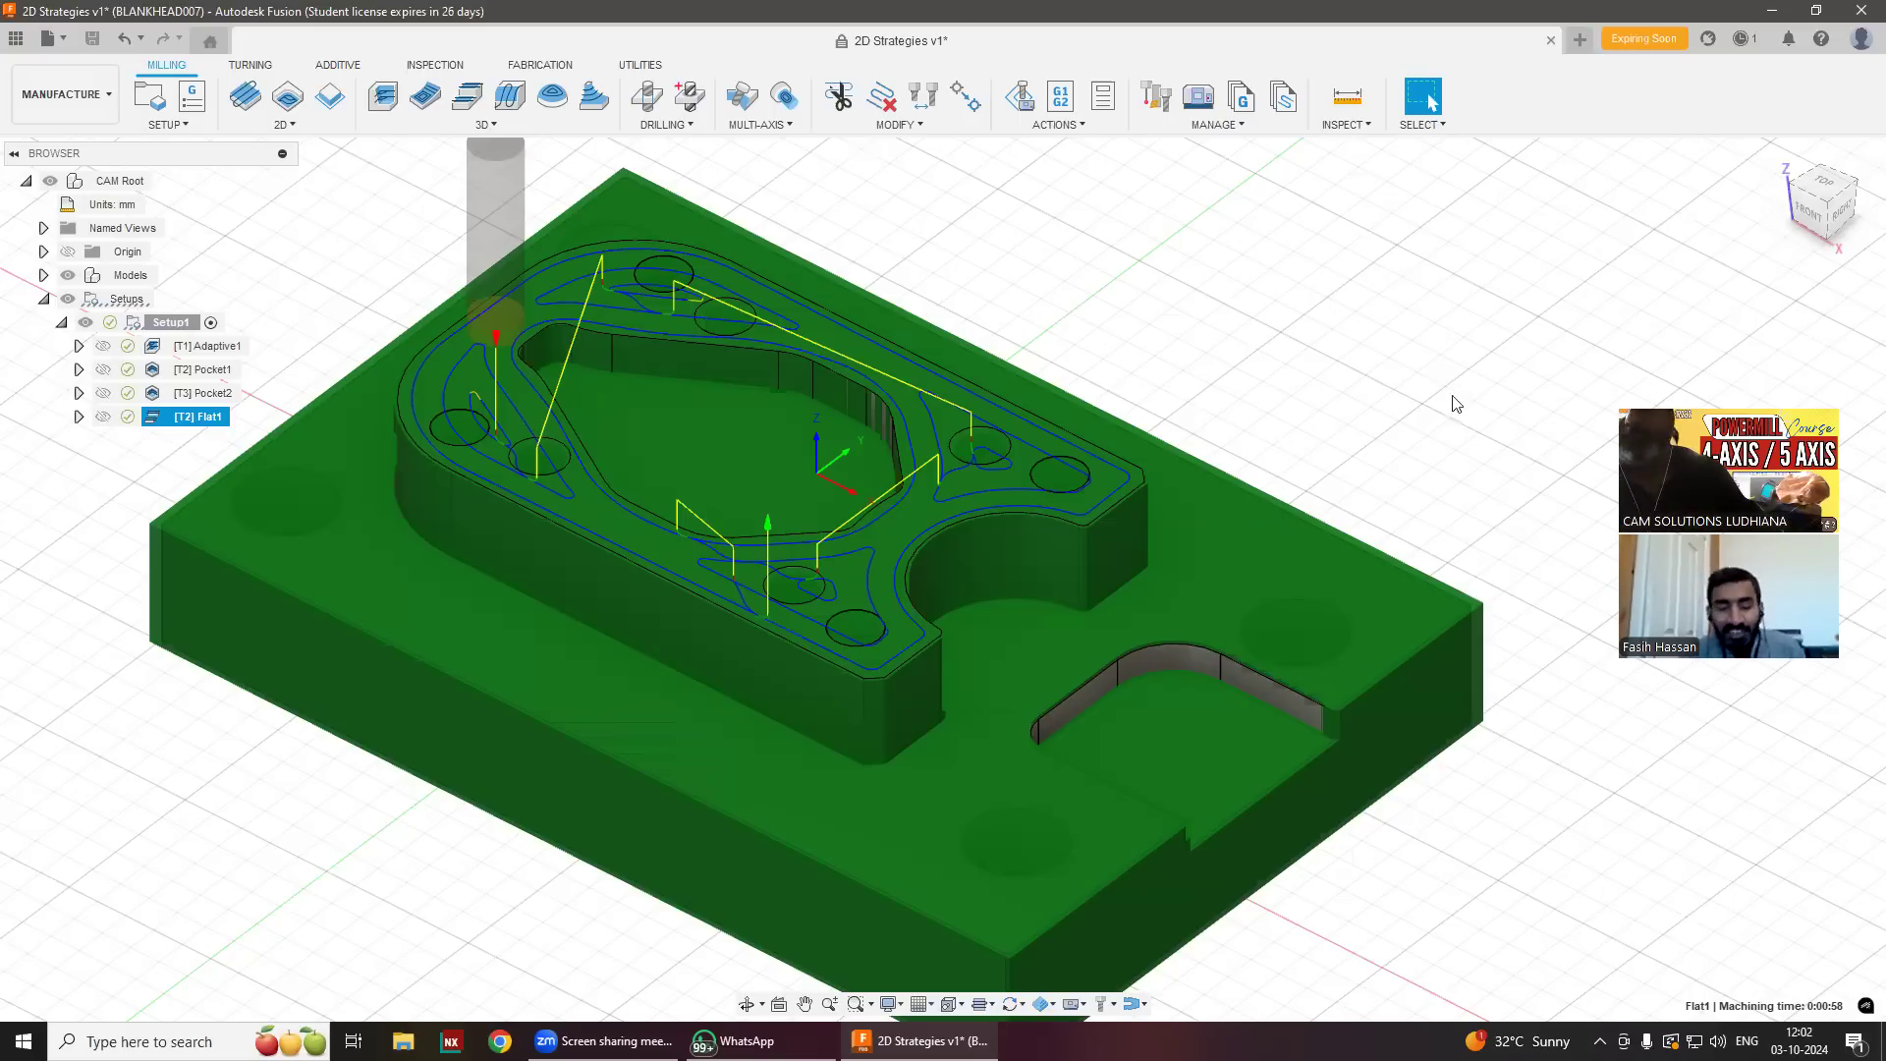
pyautogui.scroll(-3, 1457, 409)
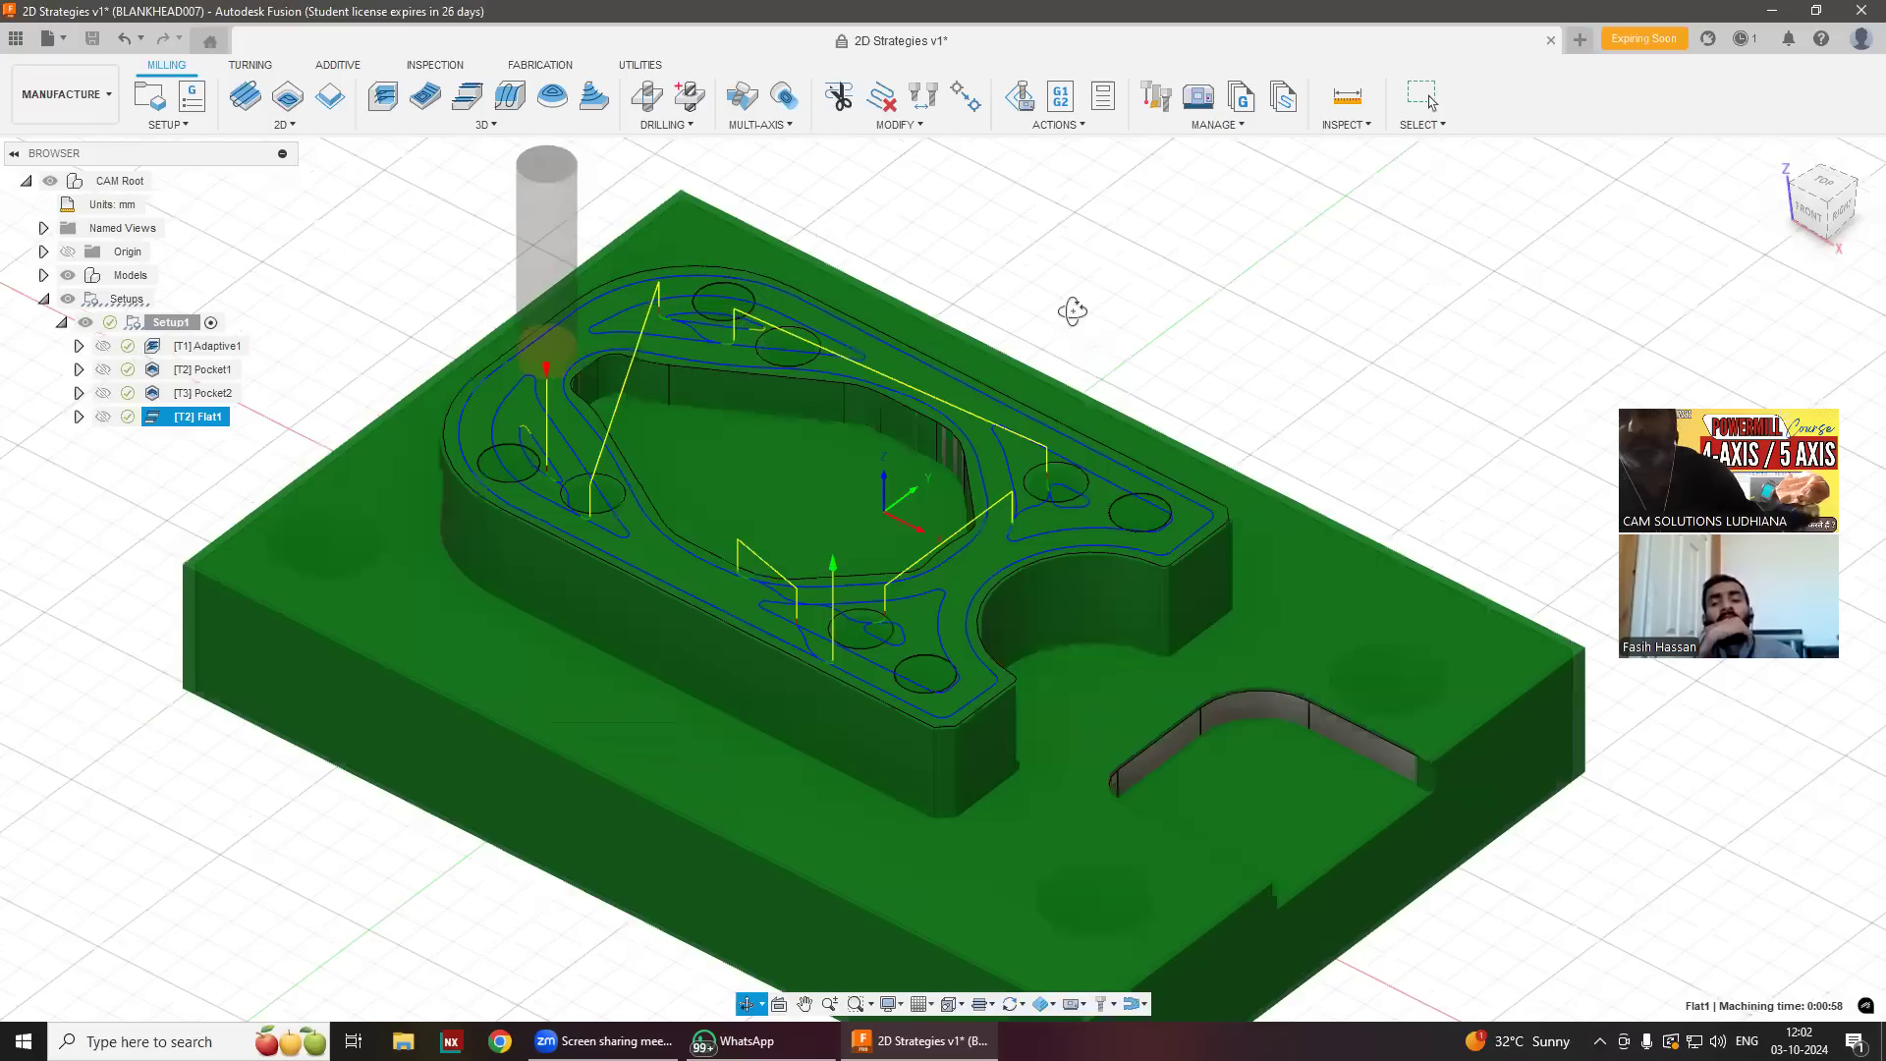
pyautogui.keyDown('shift'); pyautogui.moveTo(1158, 344); pyautogui.dragTo(1127, 438, button='middle'); pyautogui.keyUp('shift')
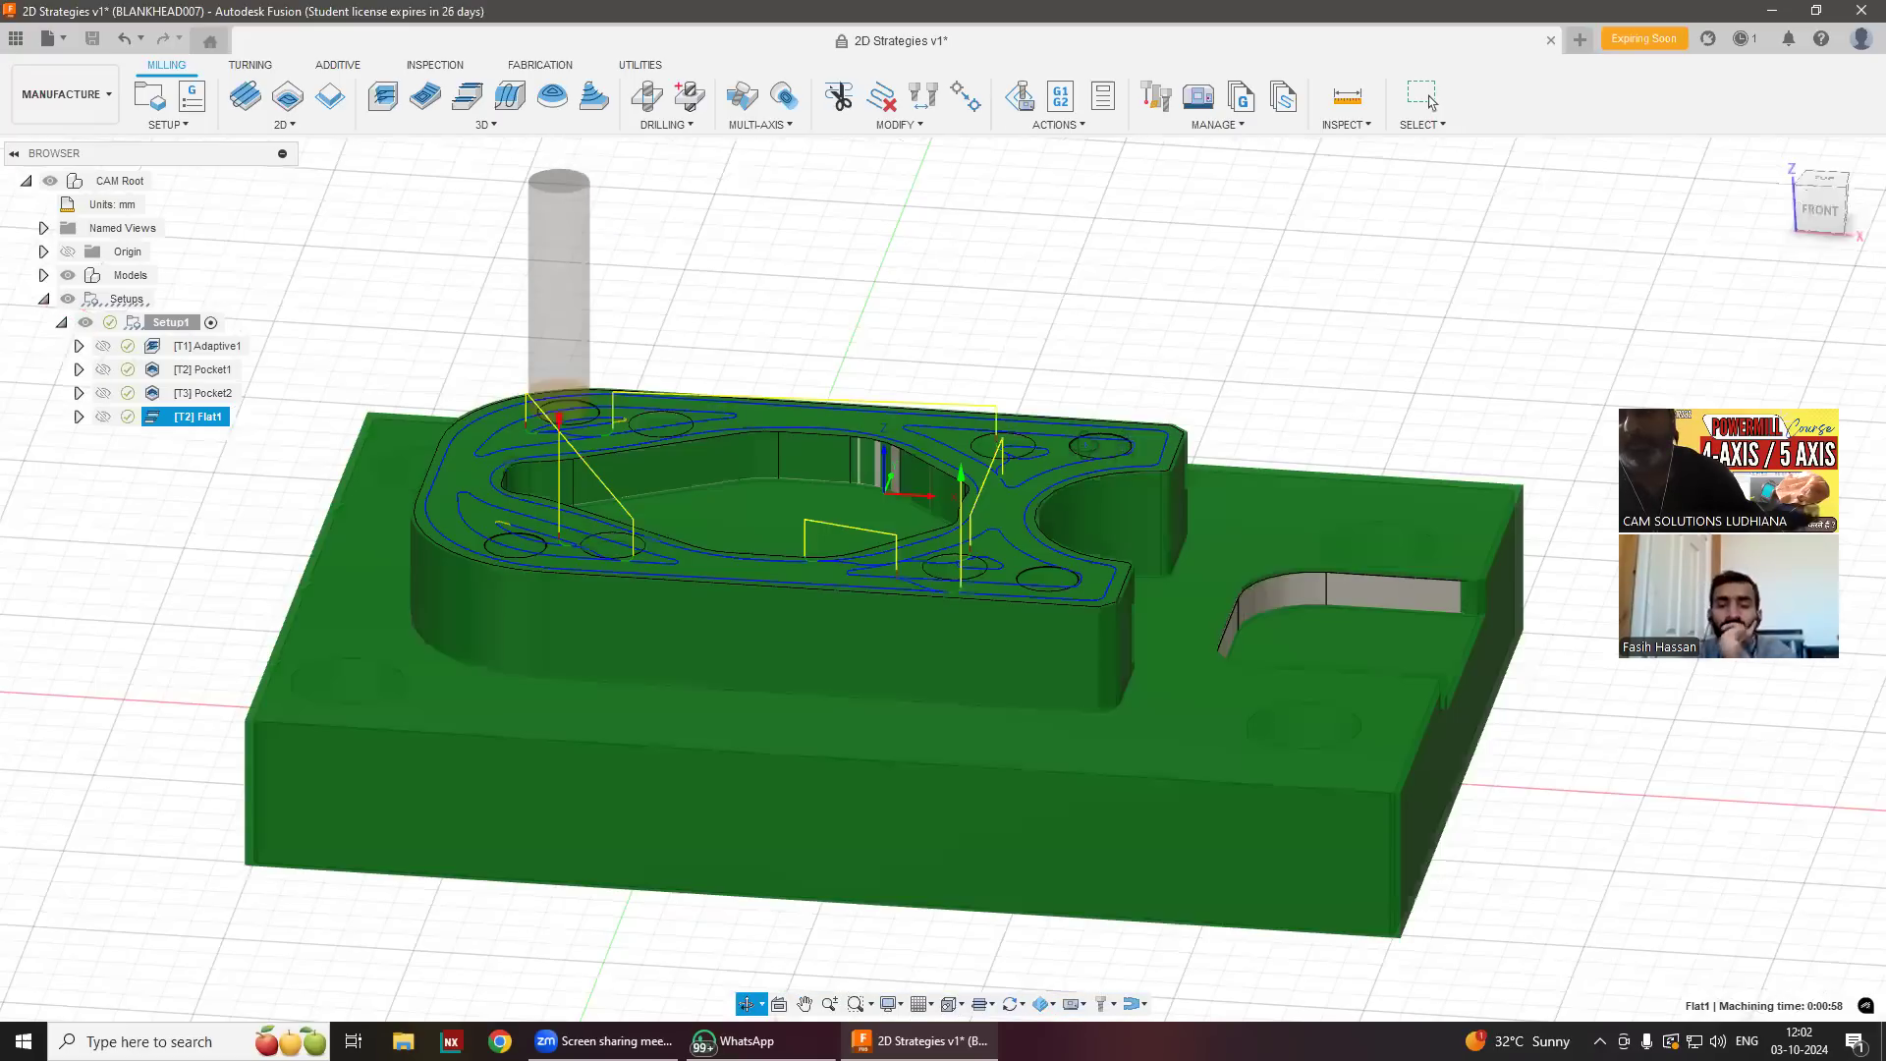
pyautogui.moveTo(1175, 350)
pyautogui.keyDown('shift'); pyautogui.mouseDown(button='middle')
pyautogui.moveTo(1117, 352)
pyautogui.moveTo(1163, 370)
pyautogui.mouseUp(button='middle'); pyautogui.keyUp('shift')
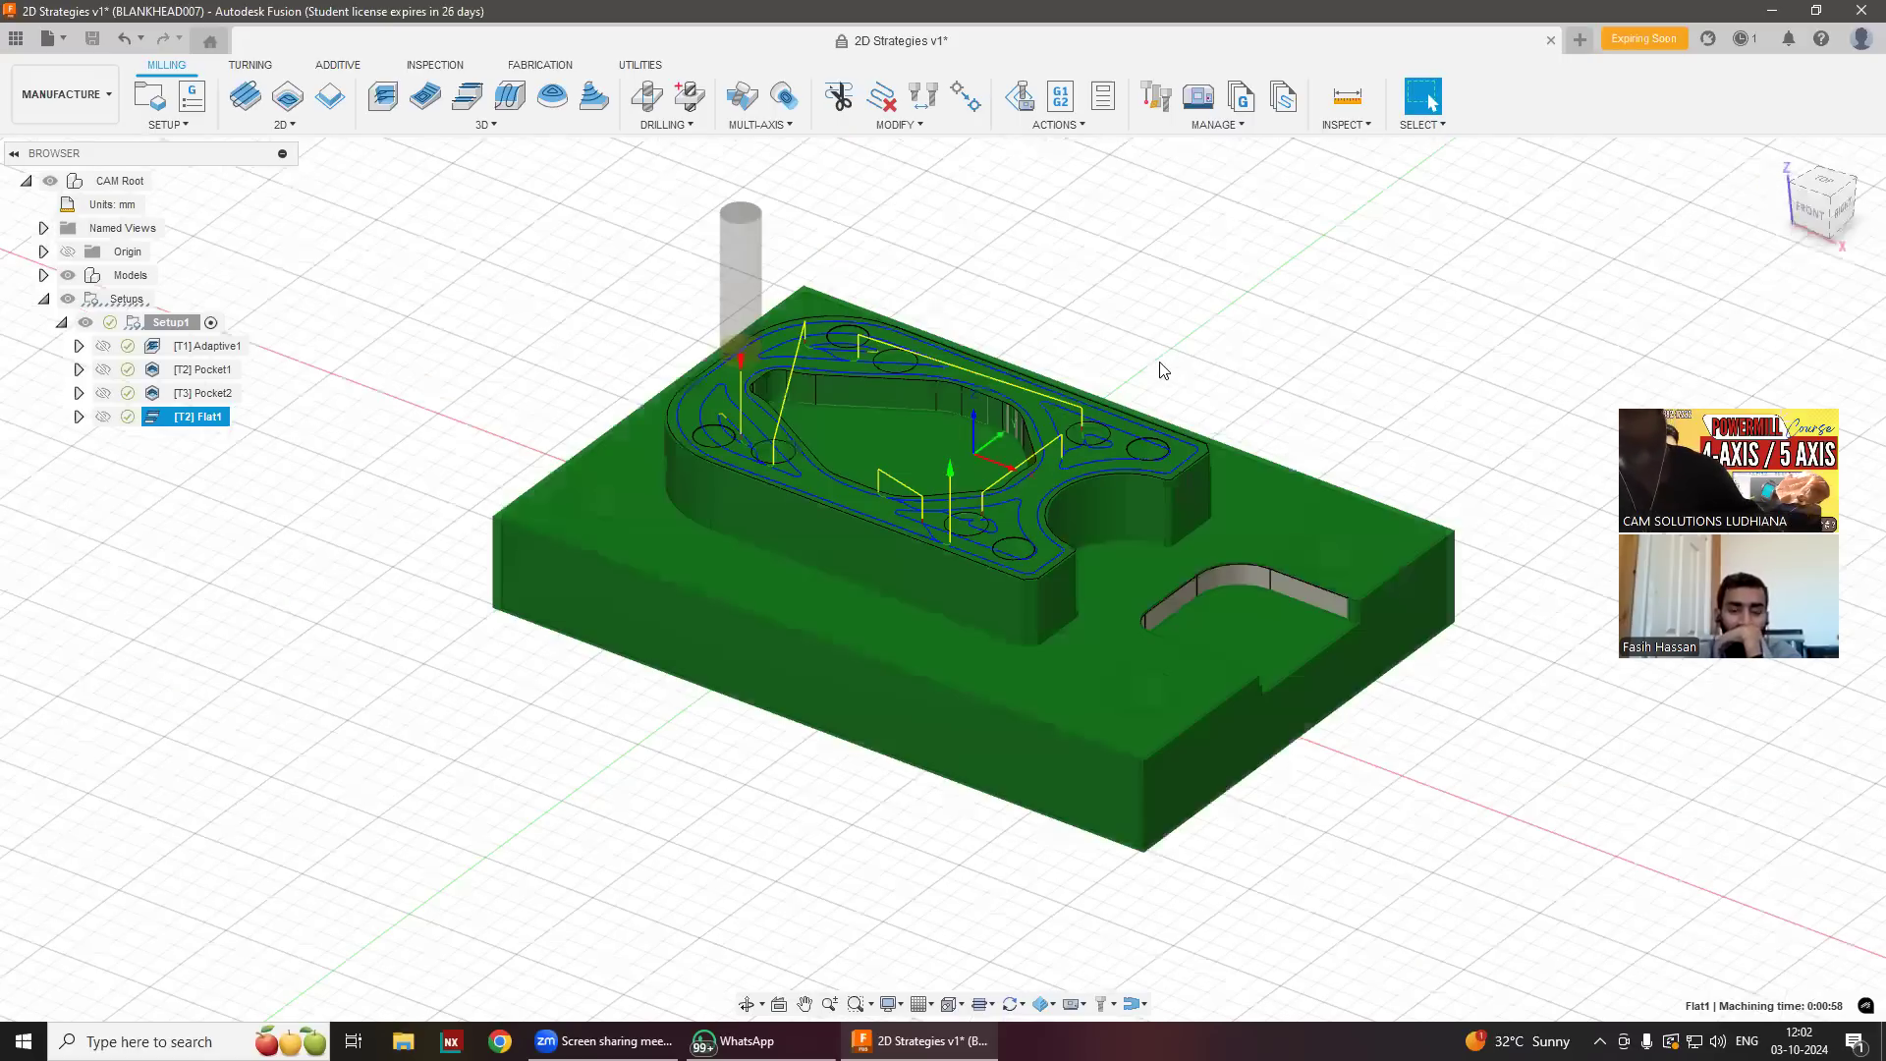
pyautogui.scroll(2, 1163, 371)
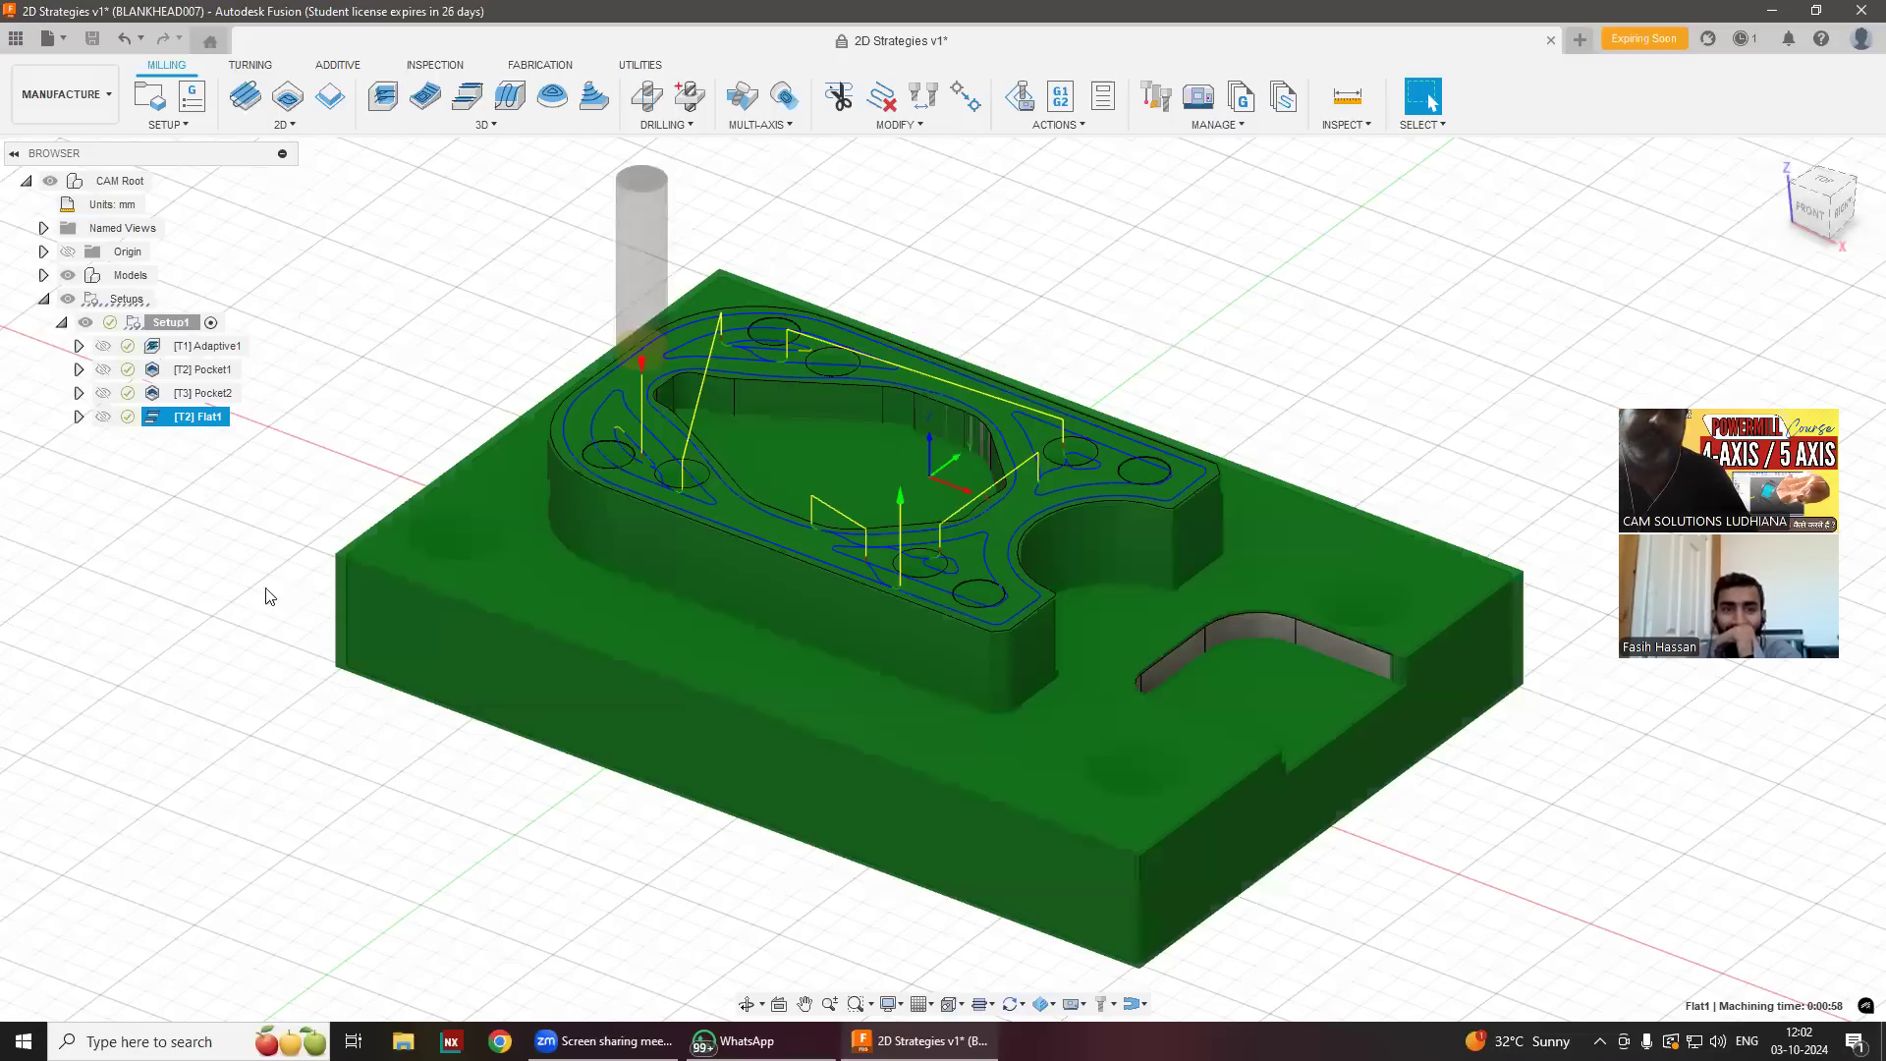
# Create a 3D Contour operation using the 8 mm CoroMill Plura flat end mill from the document's tool library.
pyautogui.click(488, 127)
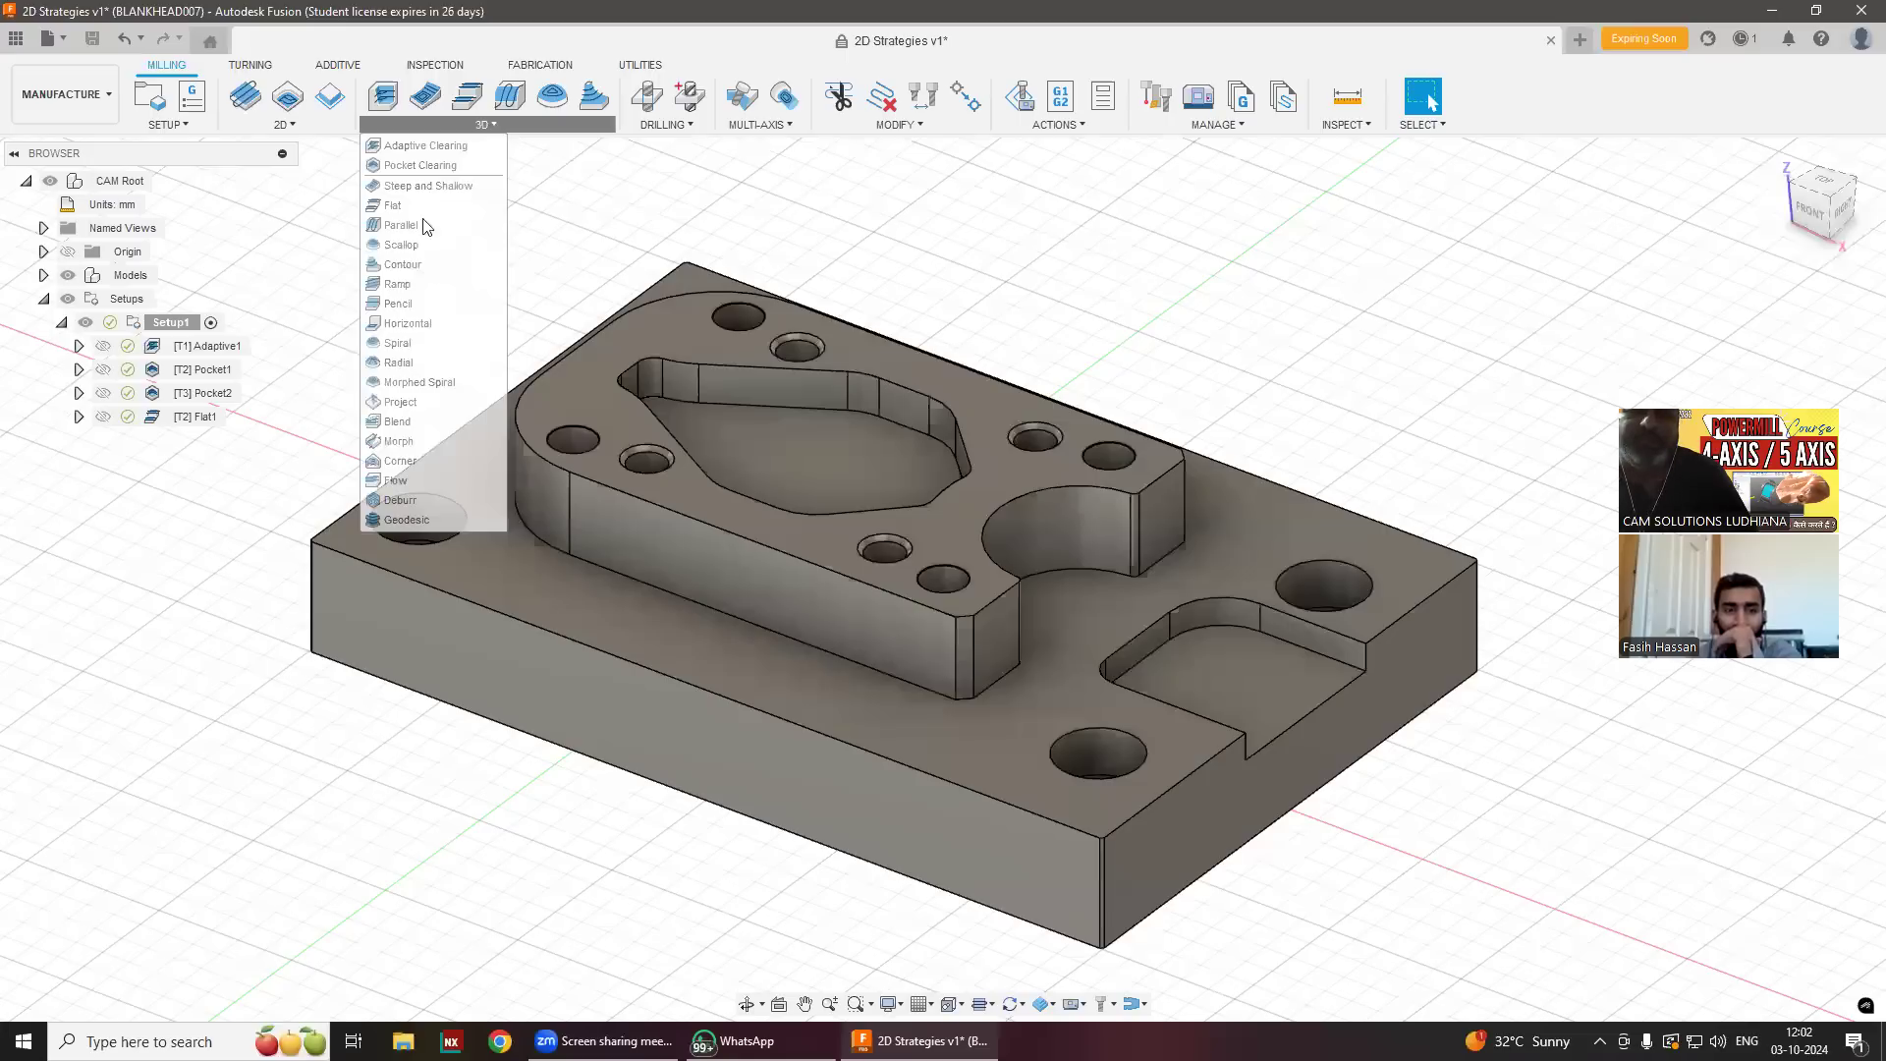
pyautogui.click(414, 269)
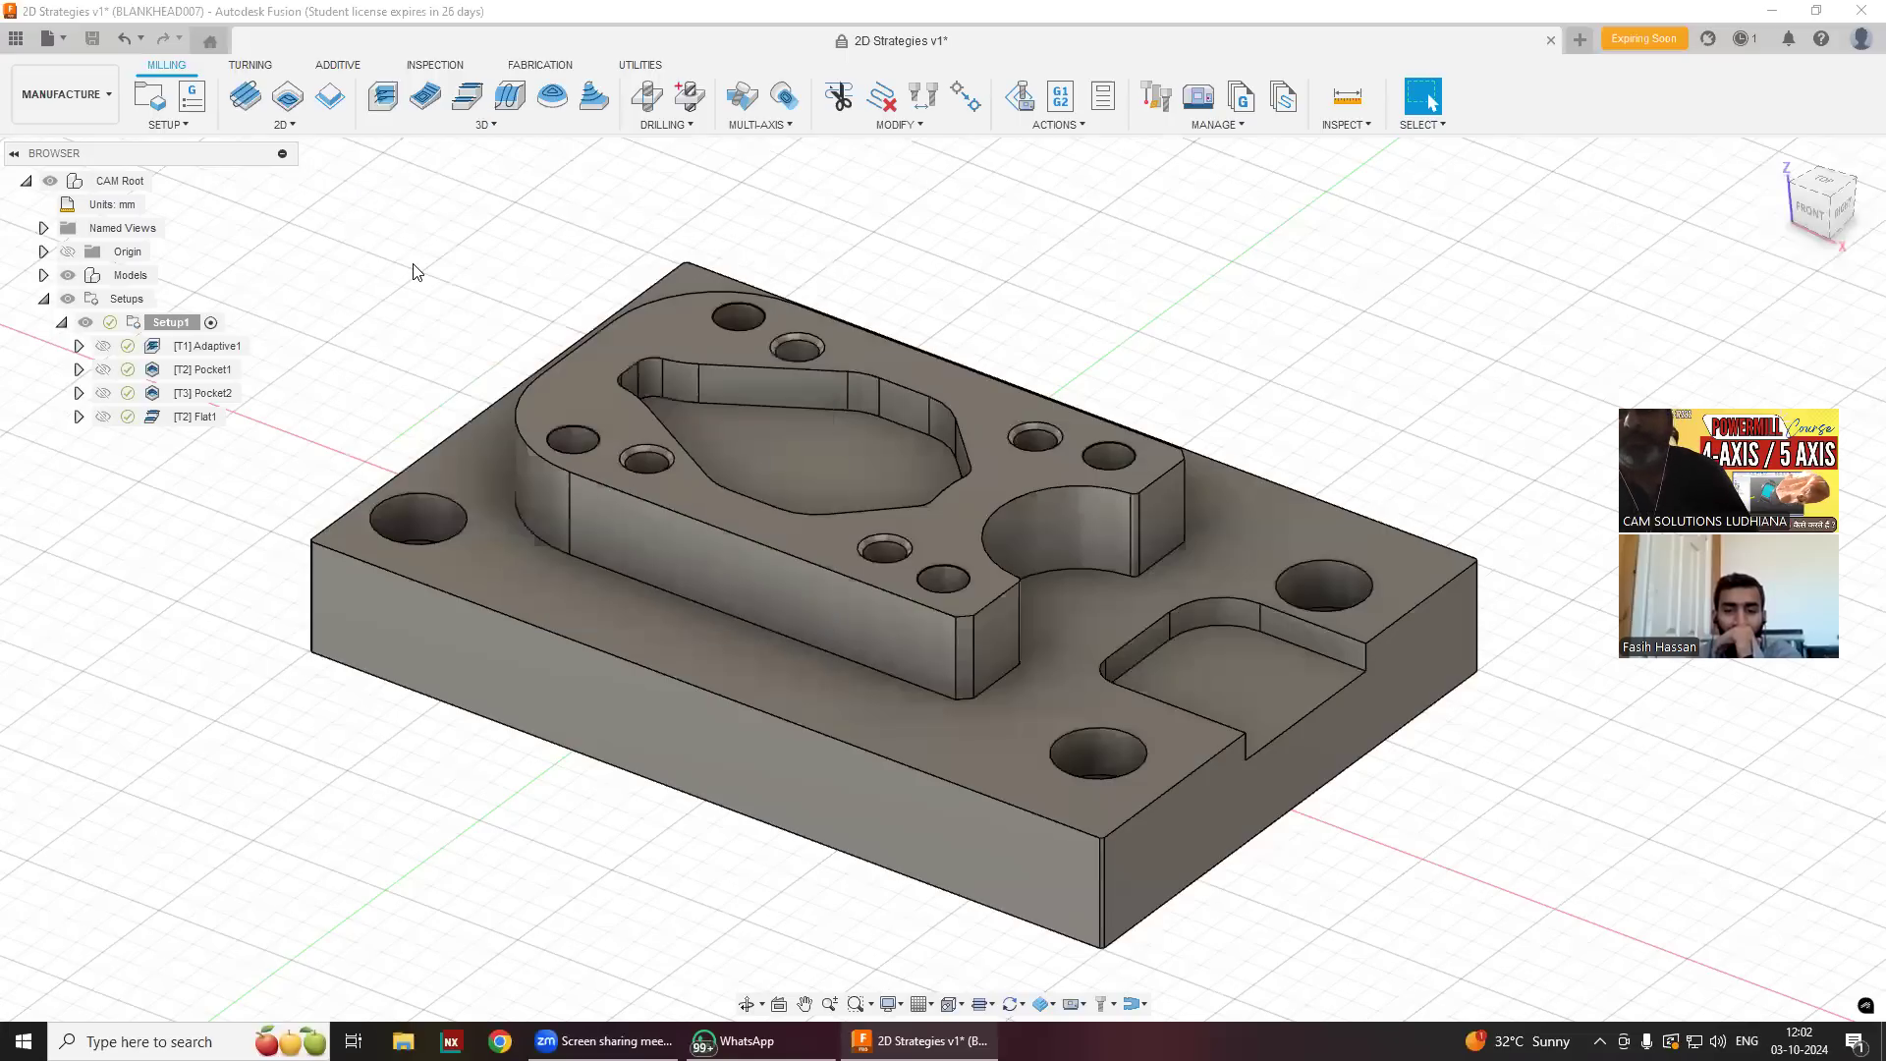
pyautogui.click(369, 190)
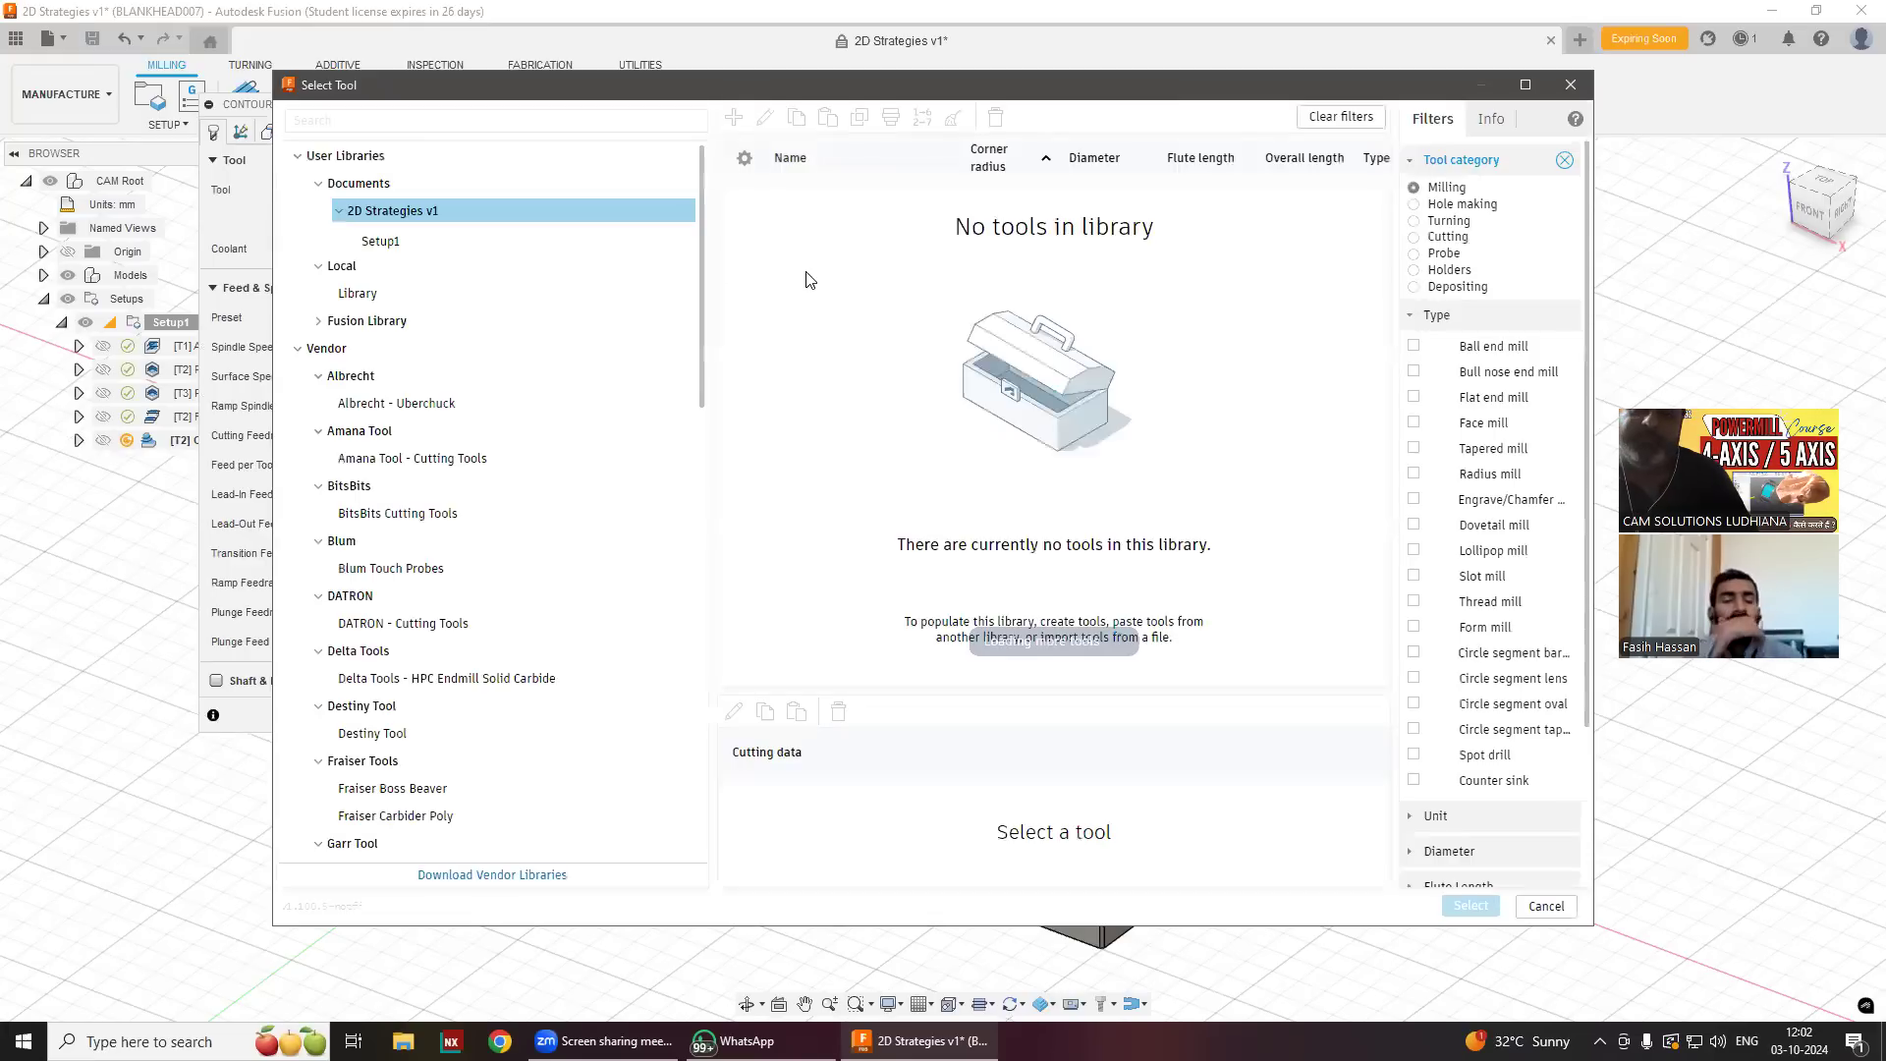
pyautogui.click(806, 230)
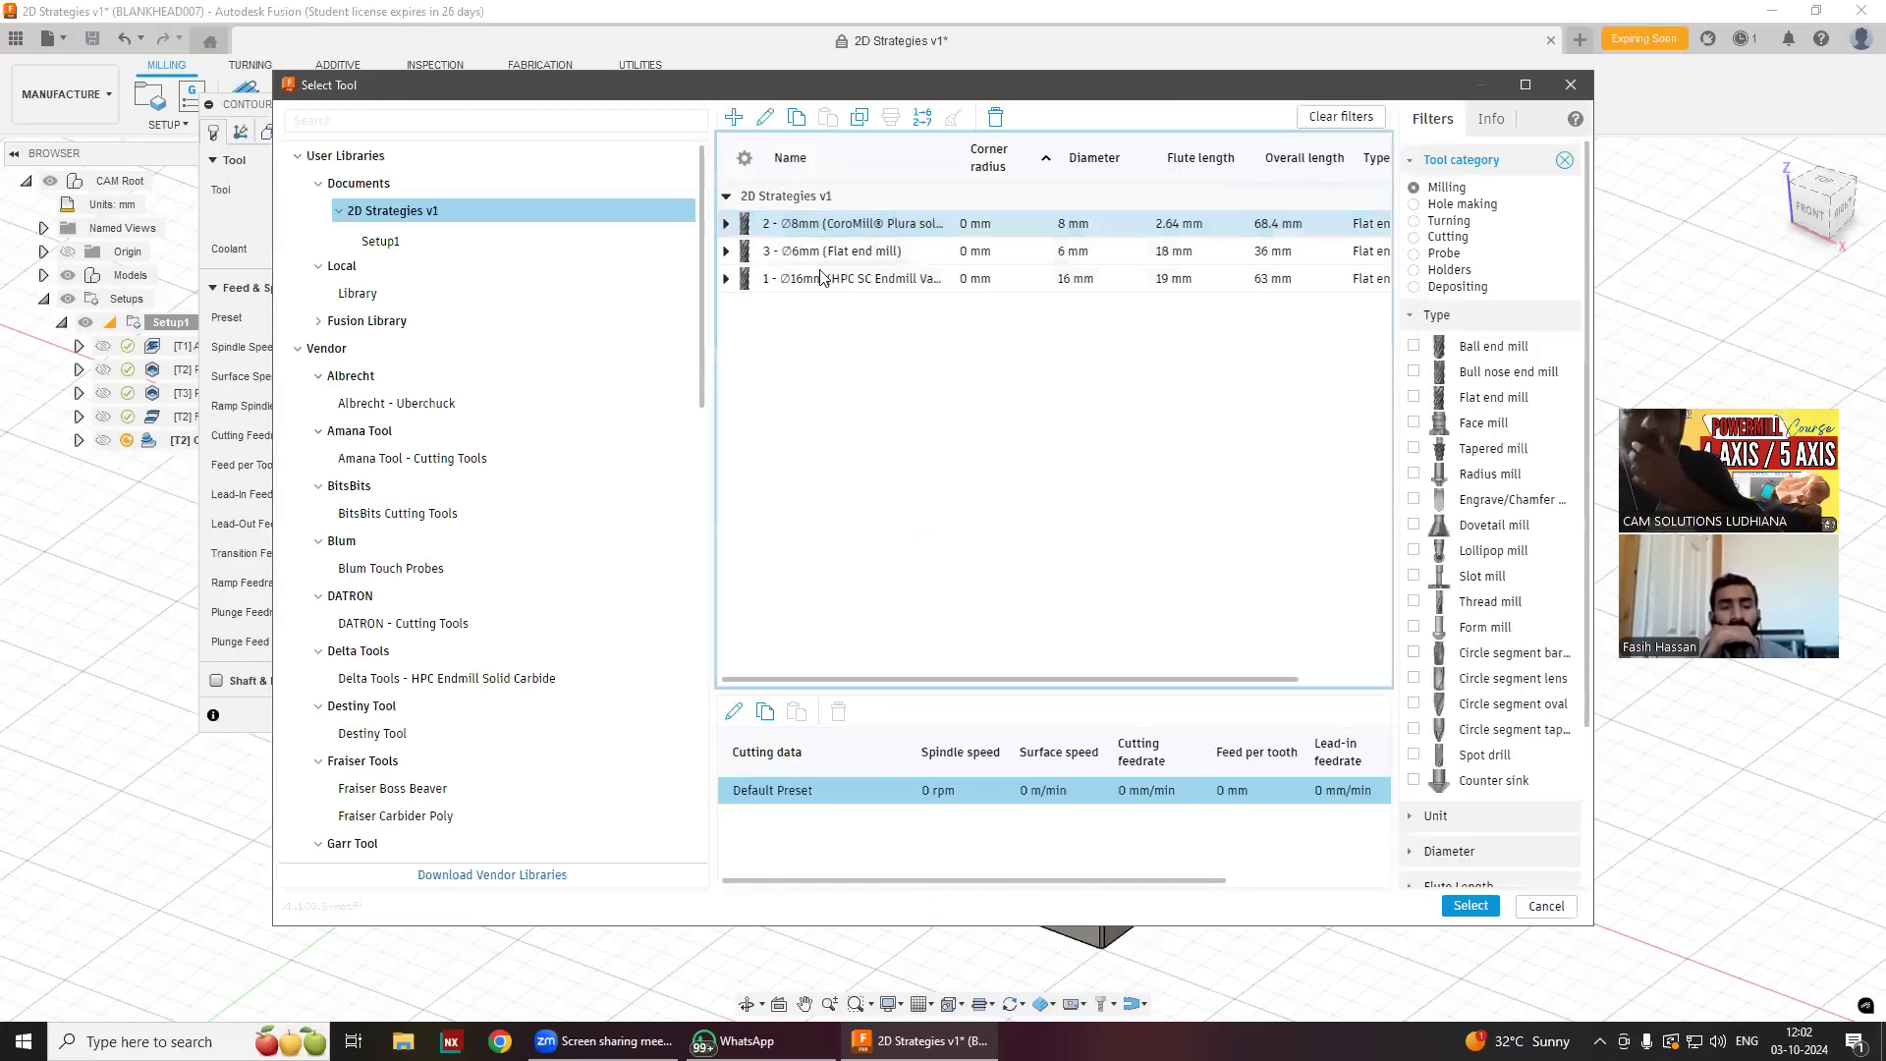
pyautogui.click(1471, 904)
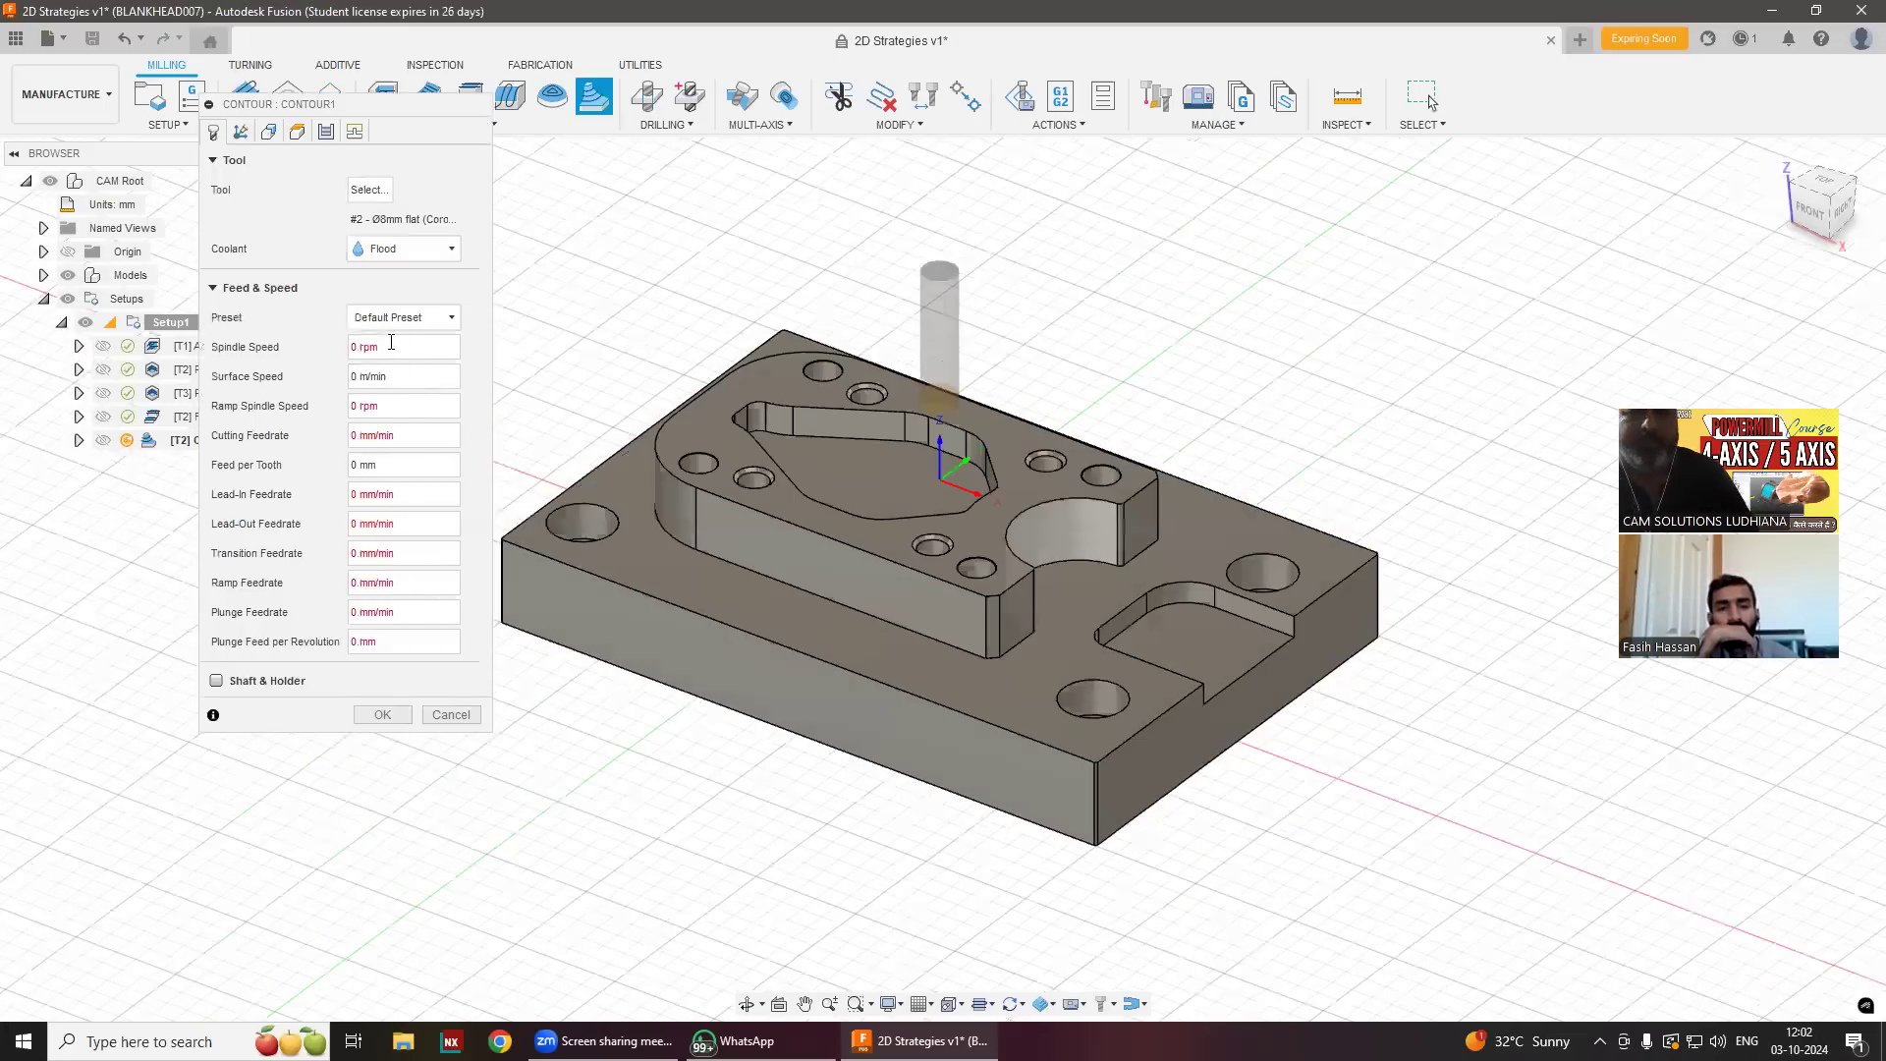
# Set the Contour operation's spindle speed to 4500 rpm and its cutting feedrate to 1000 mm/min.
pyautogui.doubleClick(358, 347)
pyautogui.write('4500')
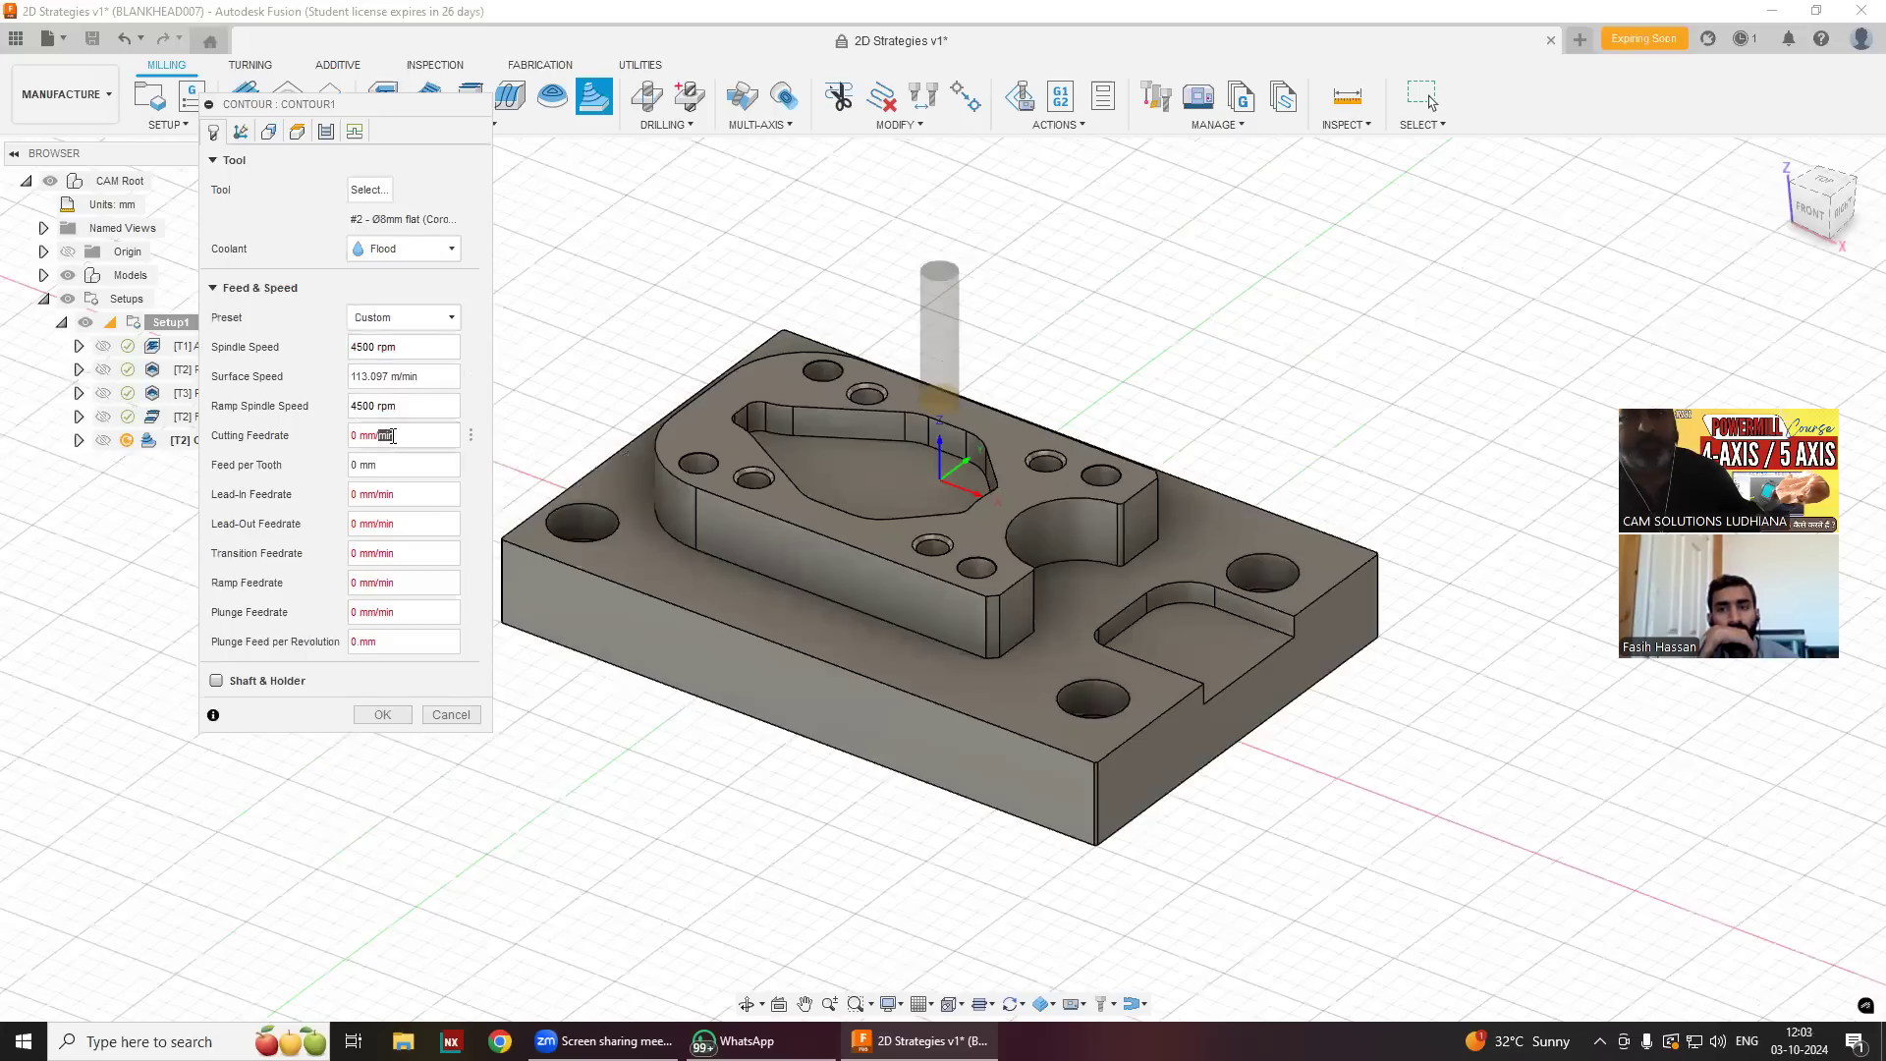
pyautogui.doubleClick(366, 435)
pyautogui.hotkey('ctrl', 'a')
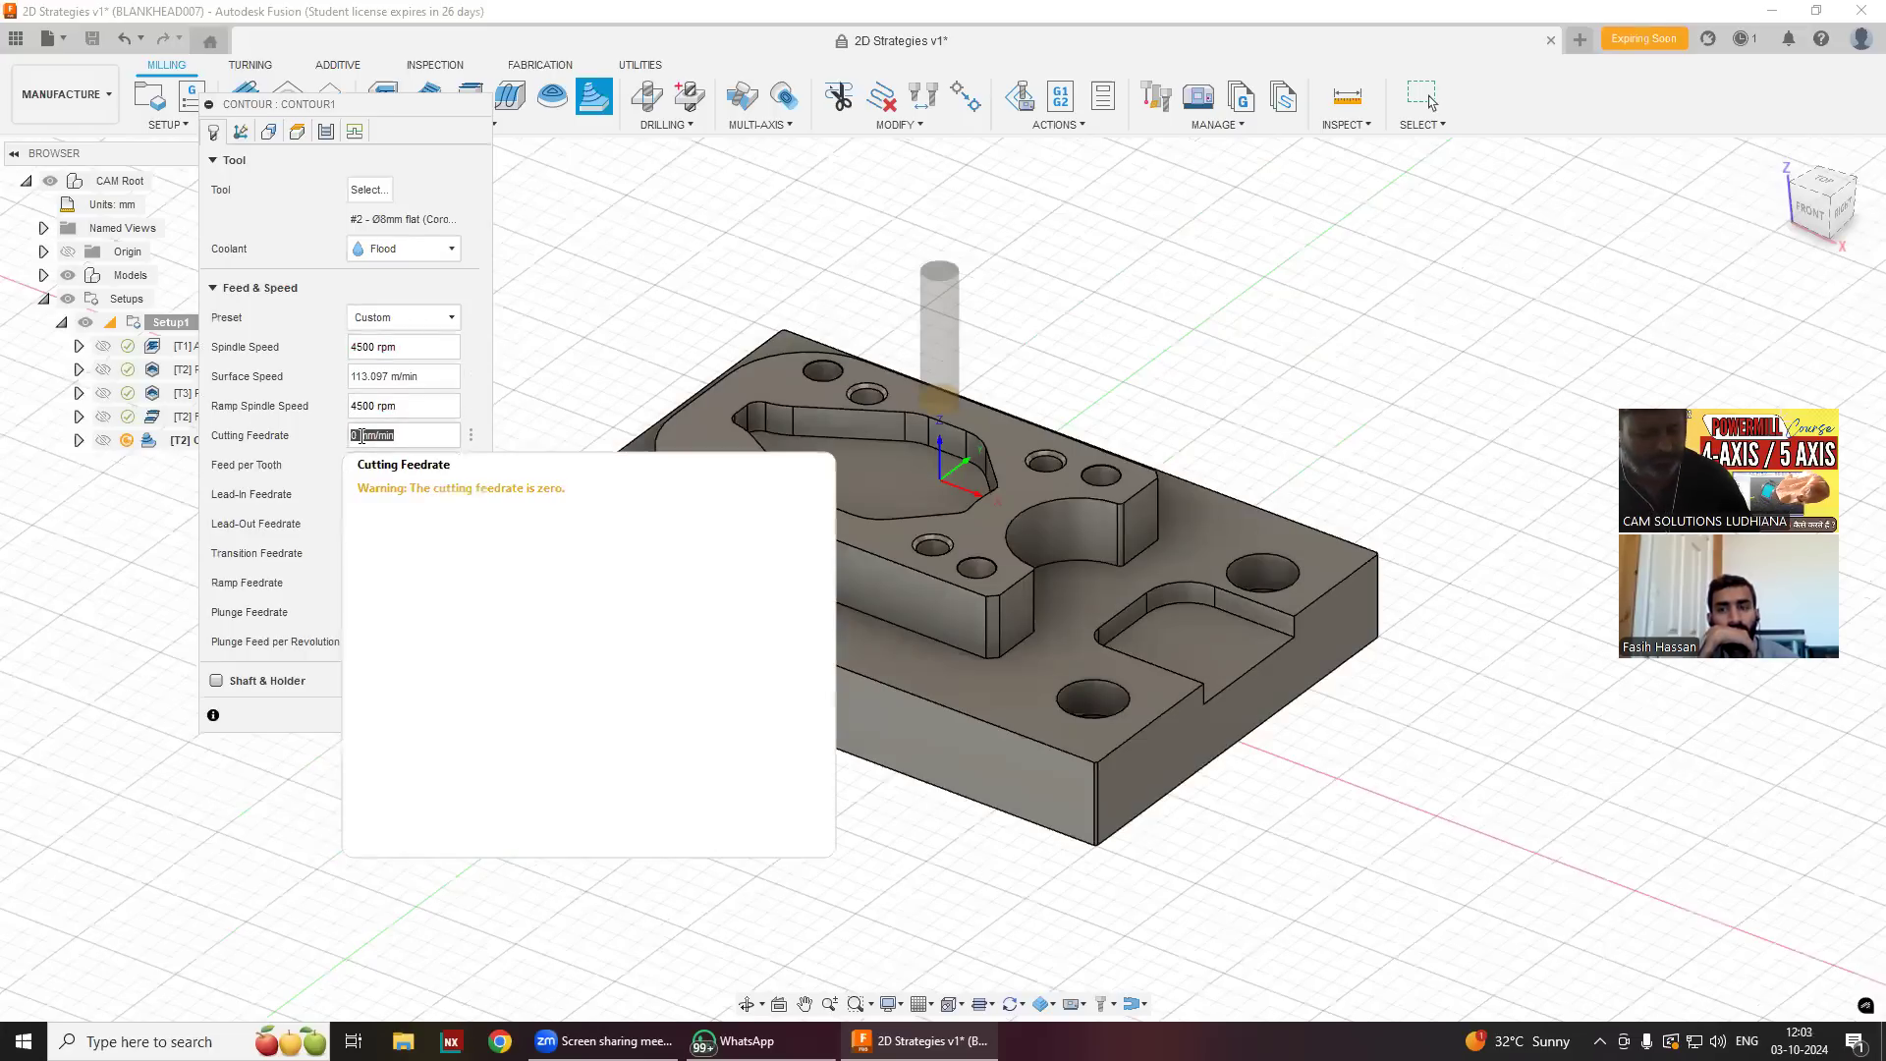
pyautogui.write('1000')
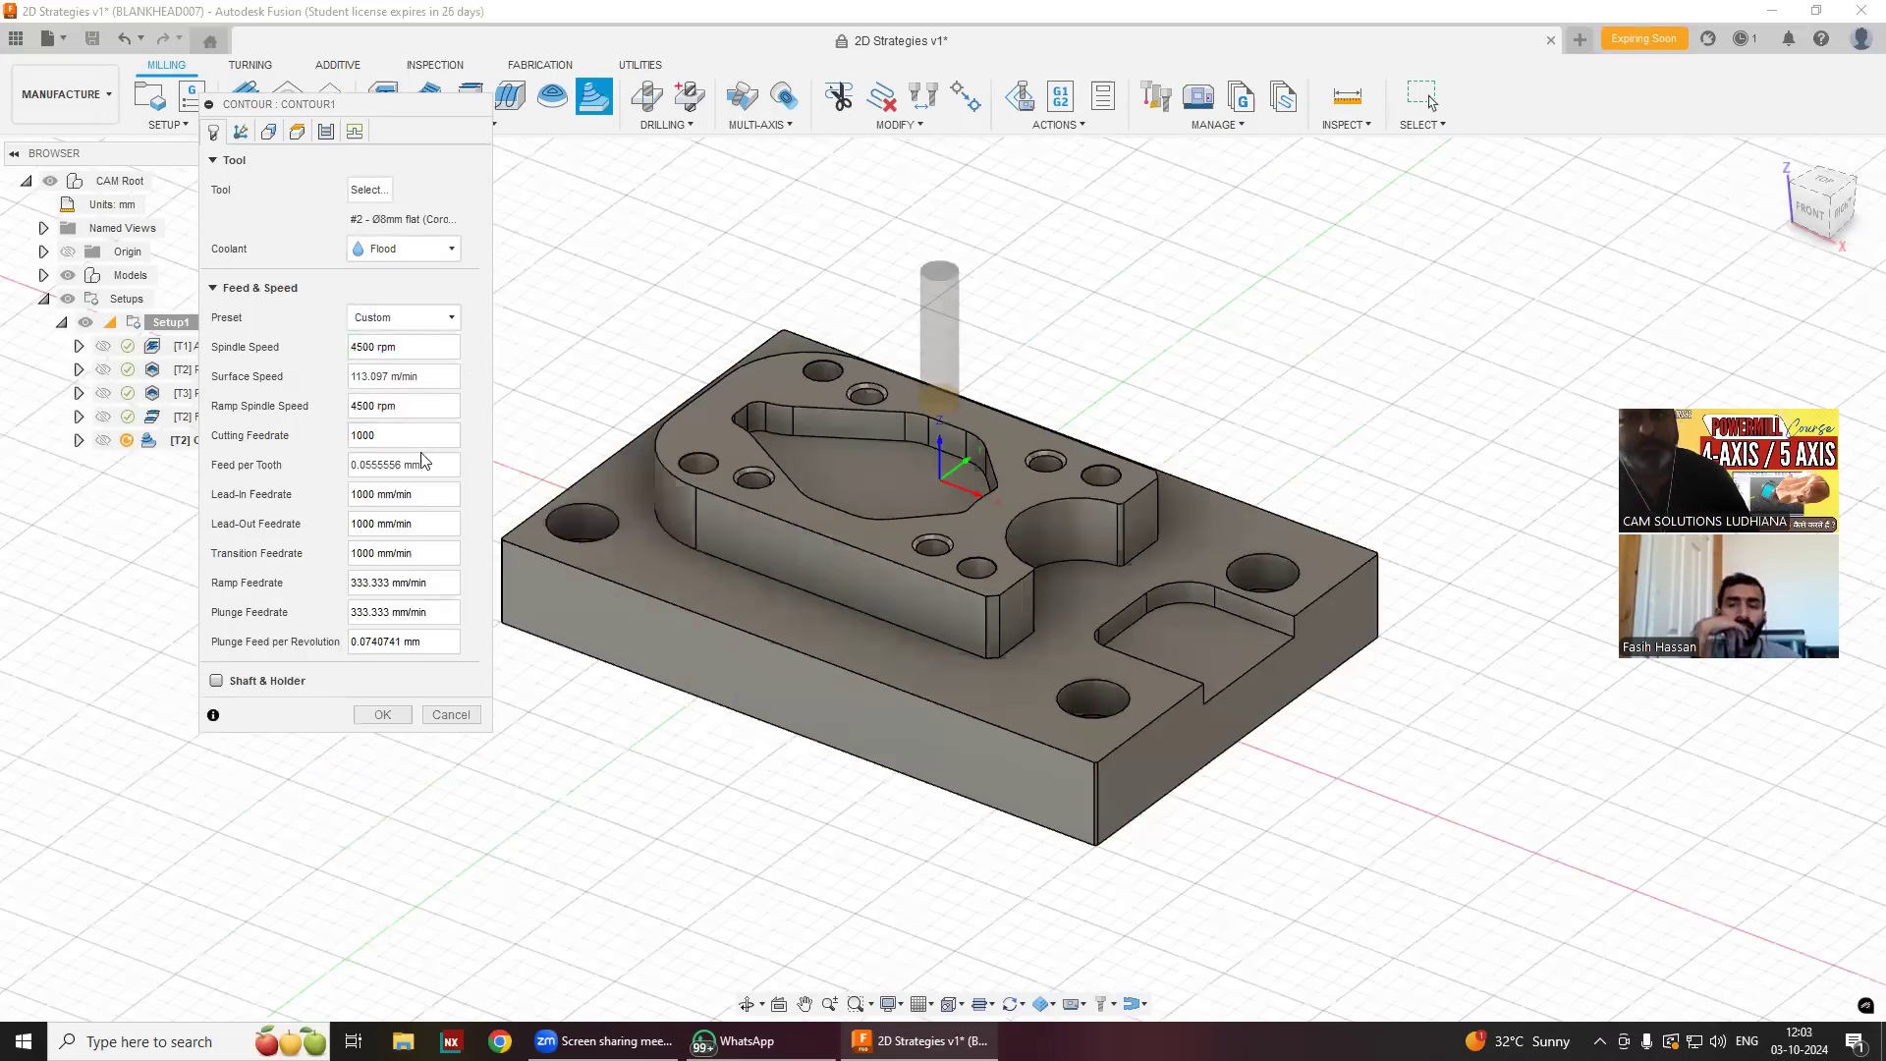
# Generate the Contour toolpath with a silhouette boundary and a 1 mm maximum stepdown, and inspect it around the boss and pockets.
pyautogui.click(241, 131)
pyautogui.click(268, 132)
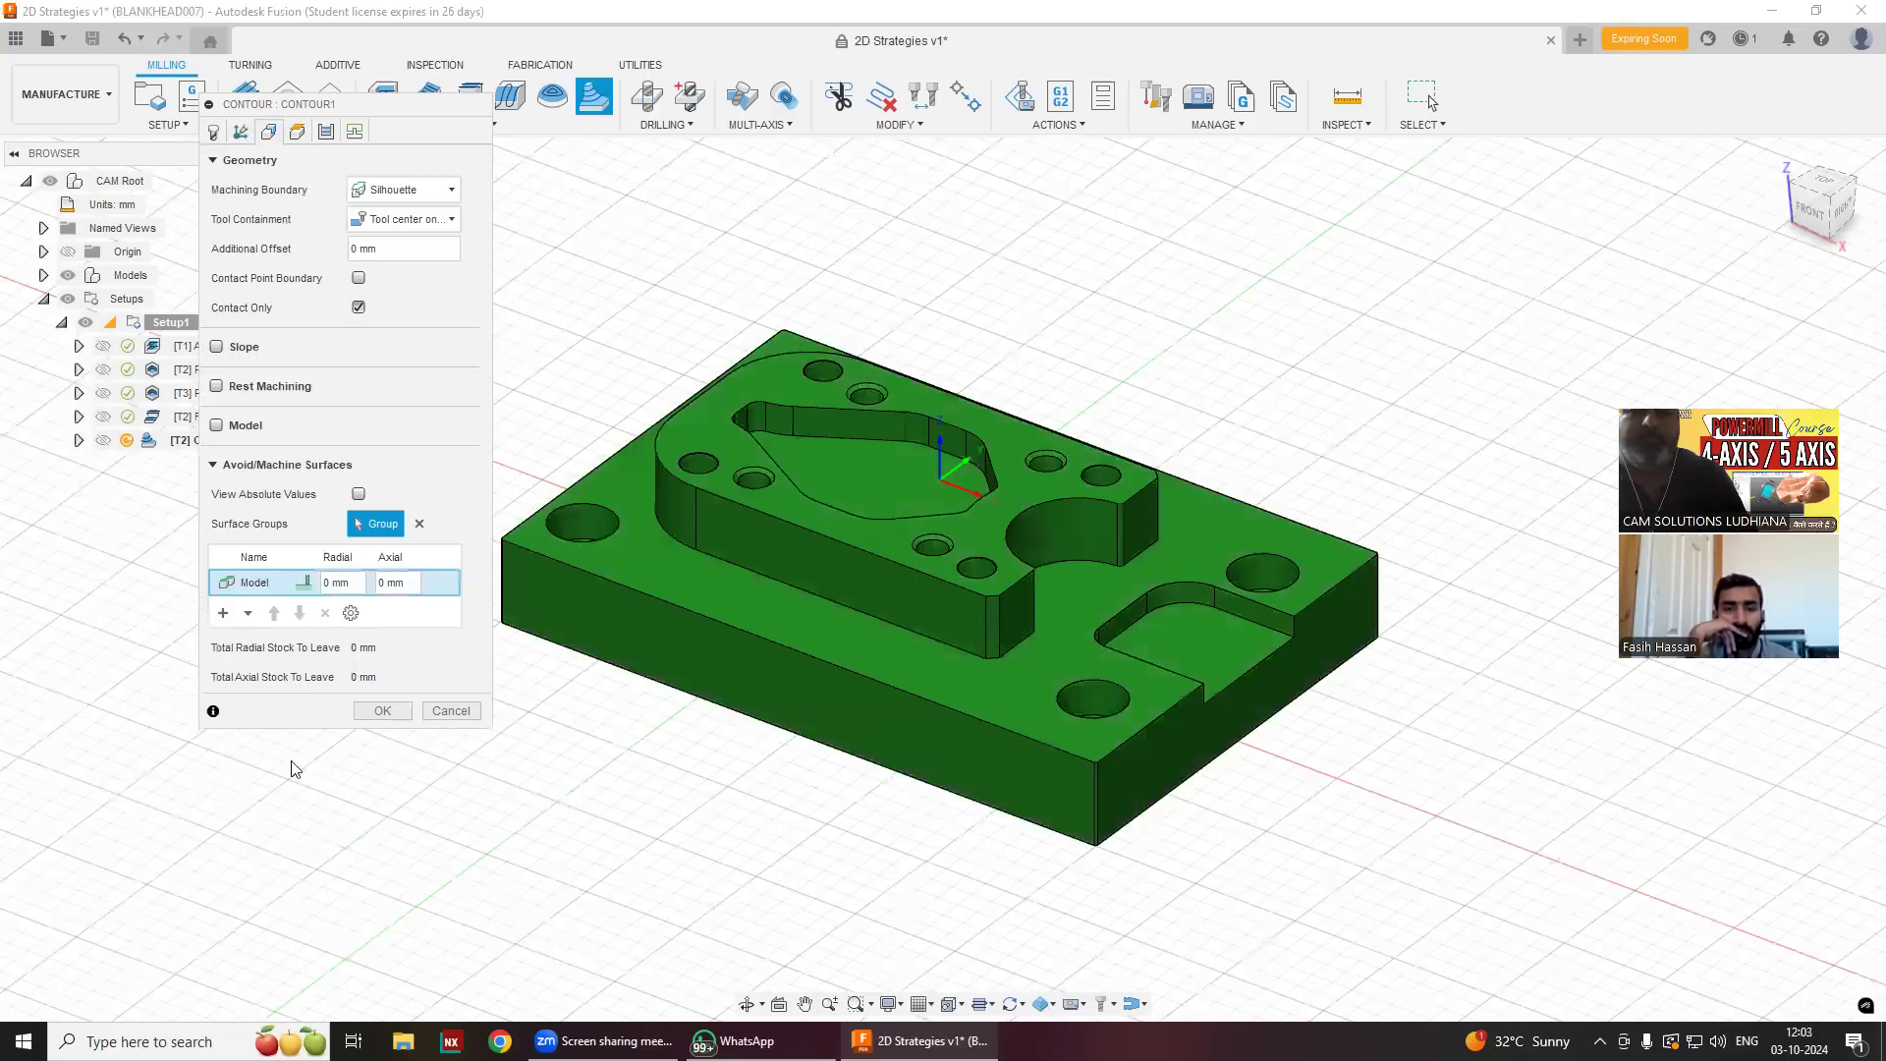
pyautogui.click(298, 131)
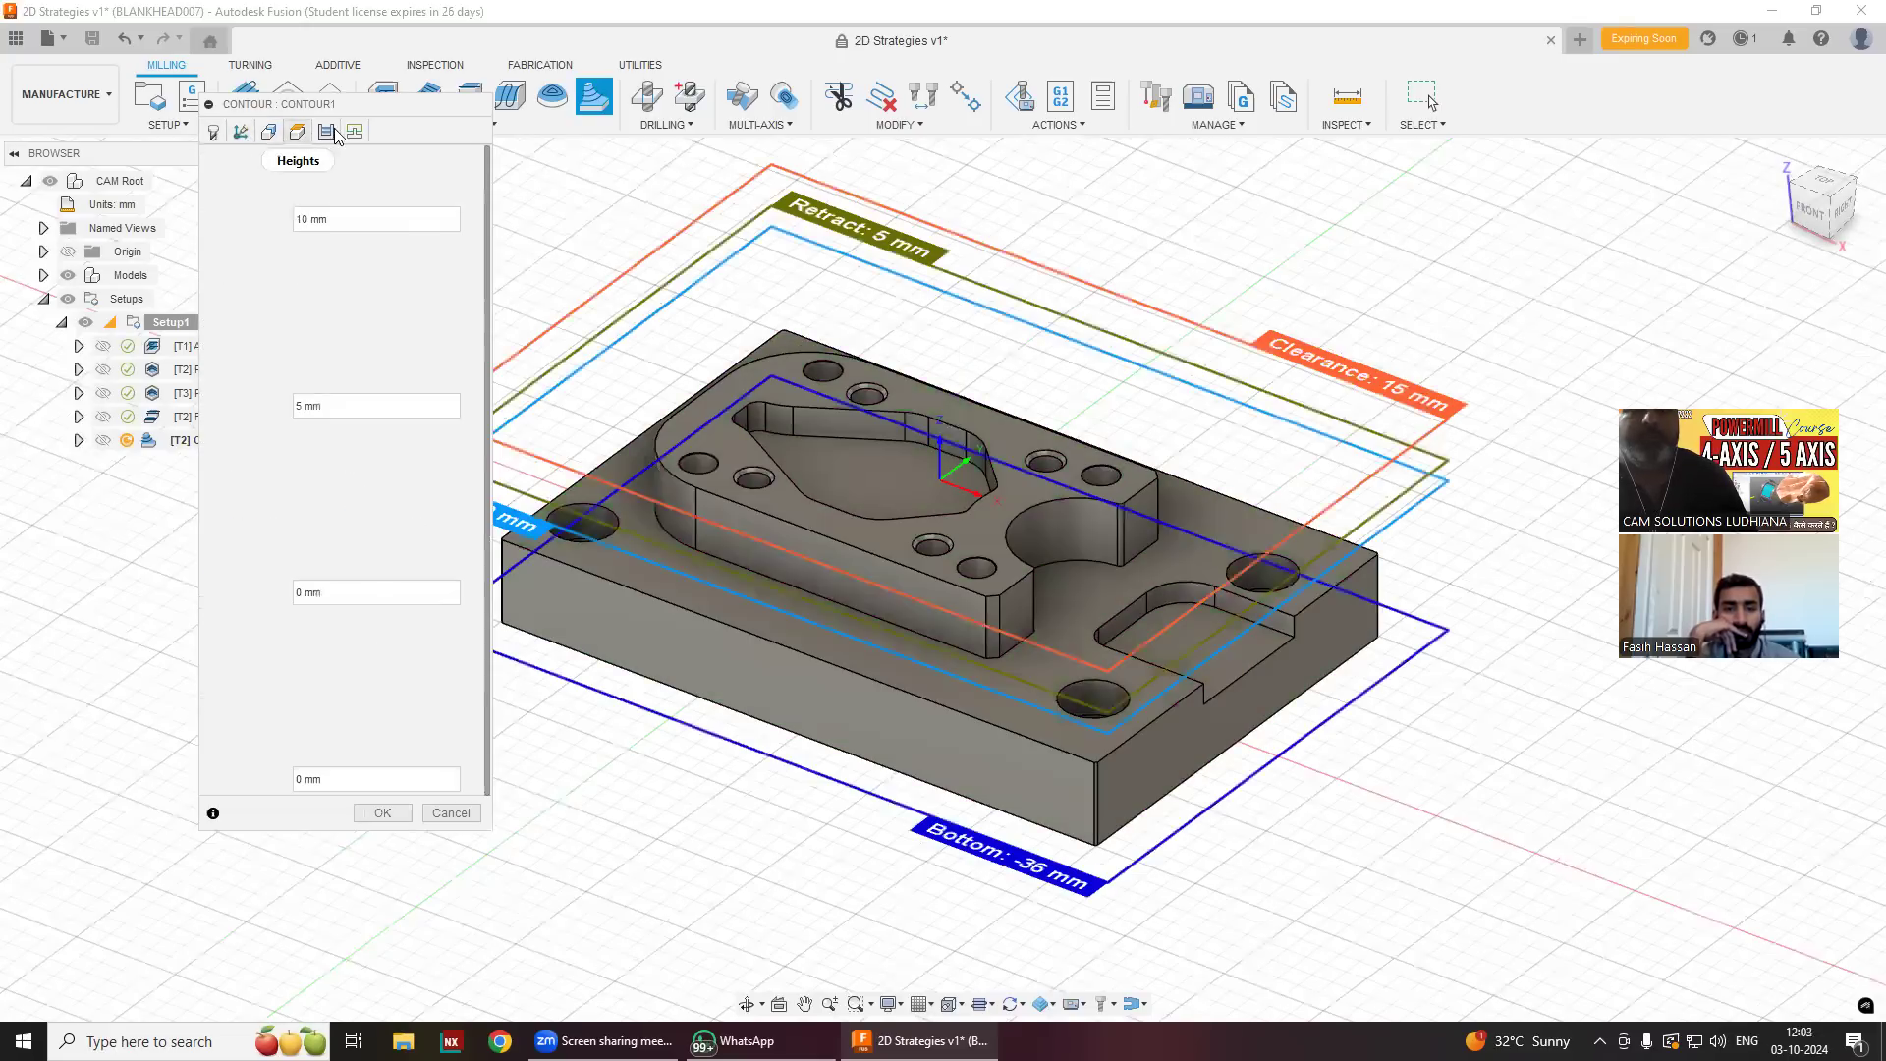
pyautogui.click(326, 131)
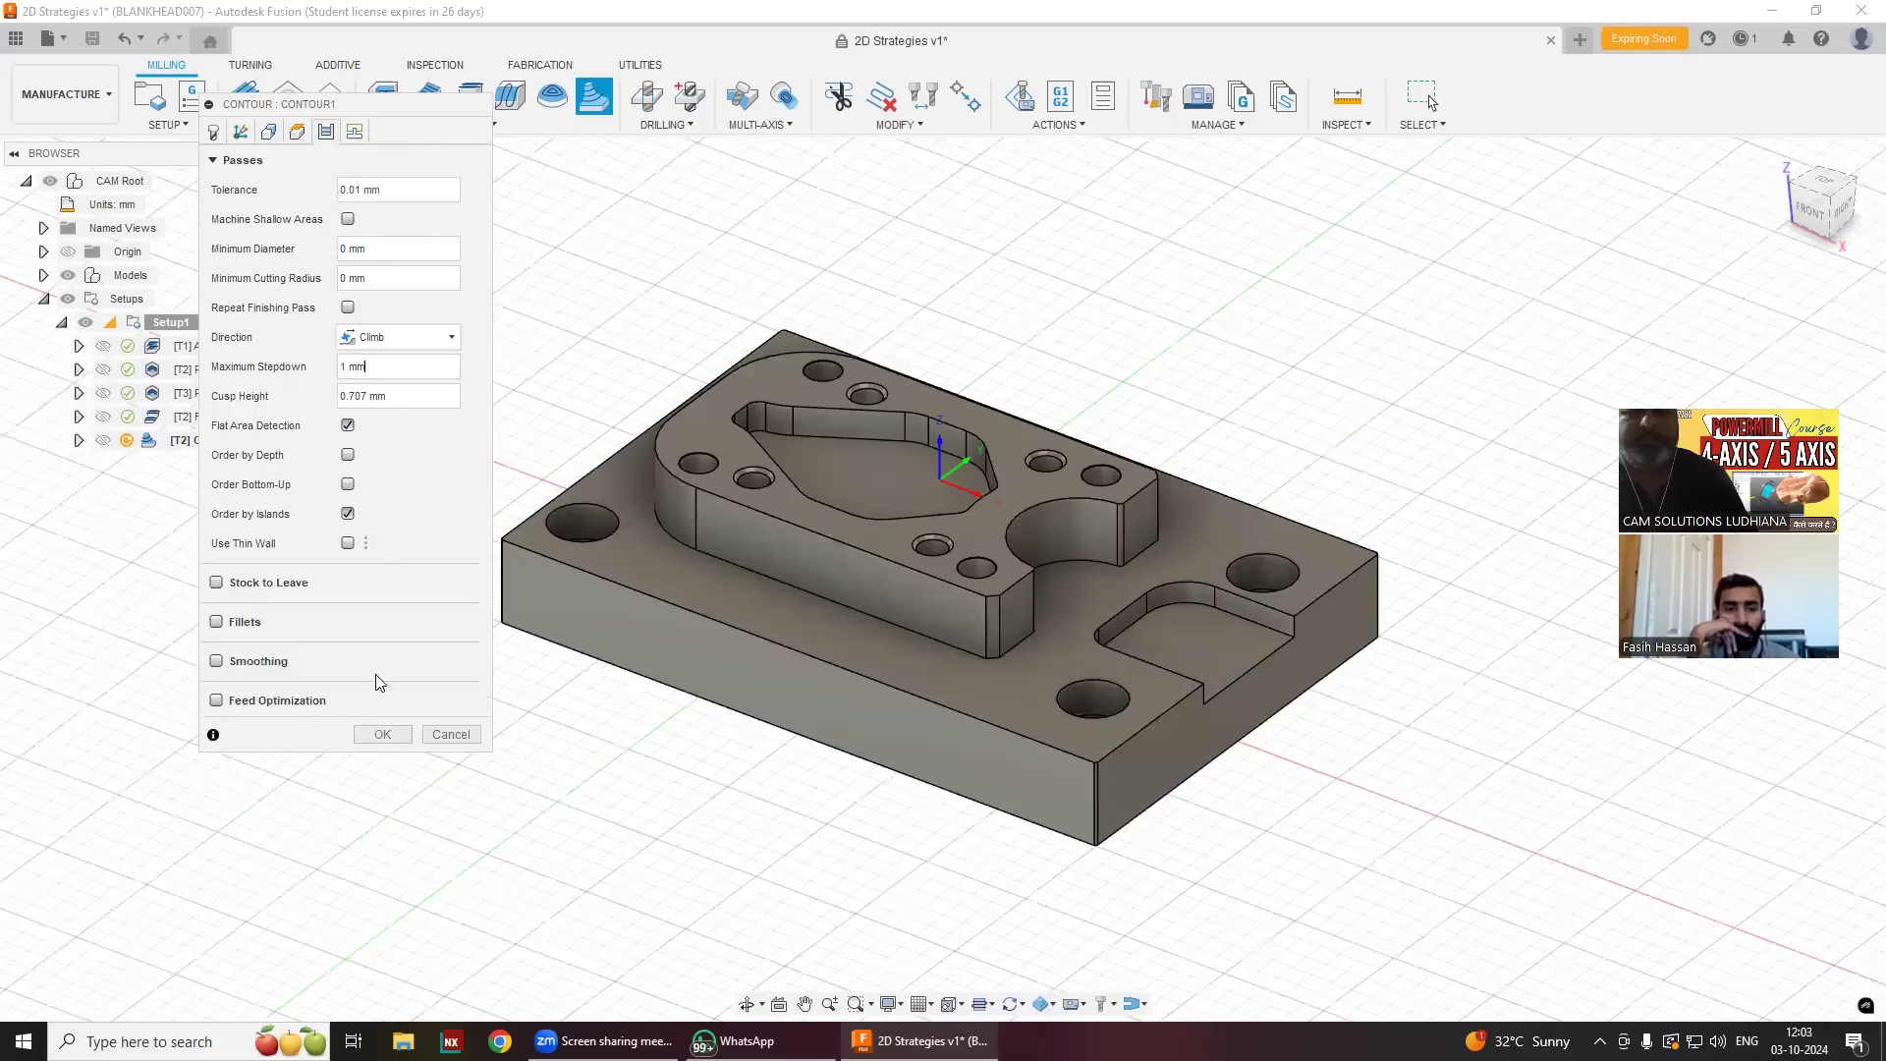
pyautogui.click(370, 735)
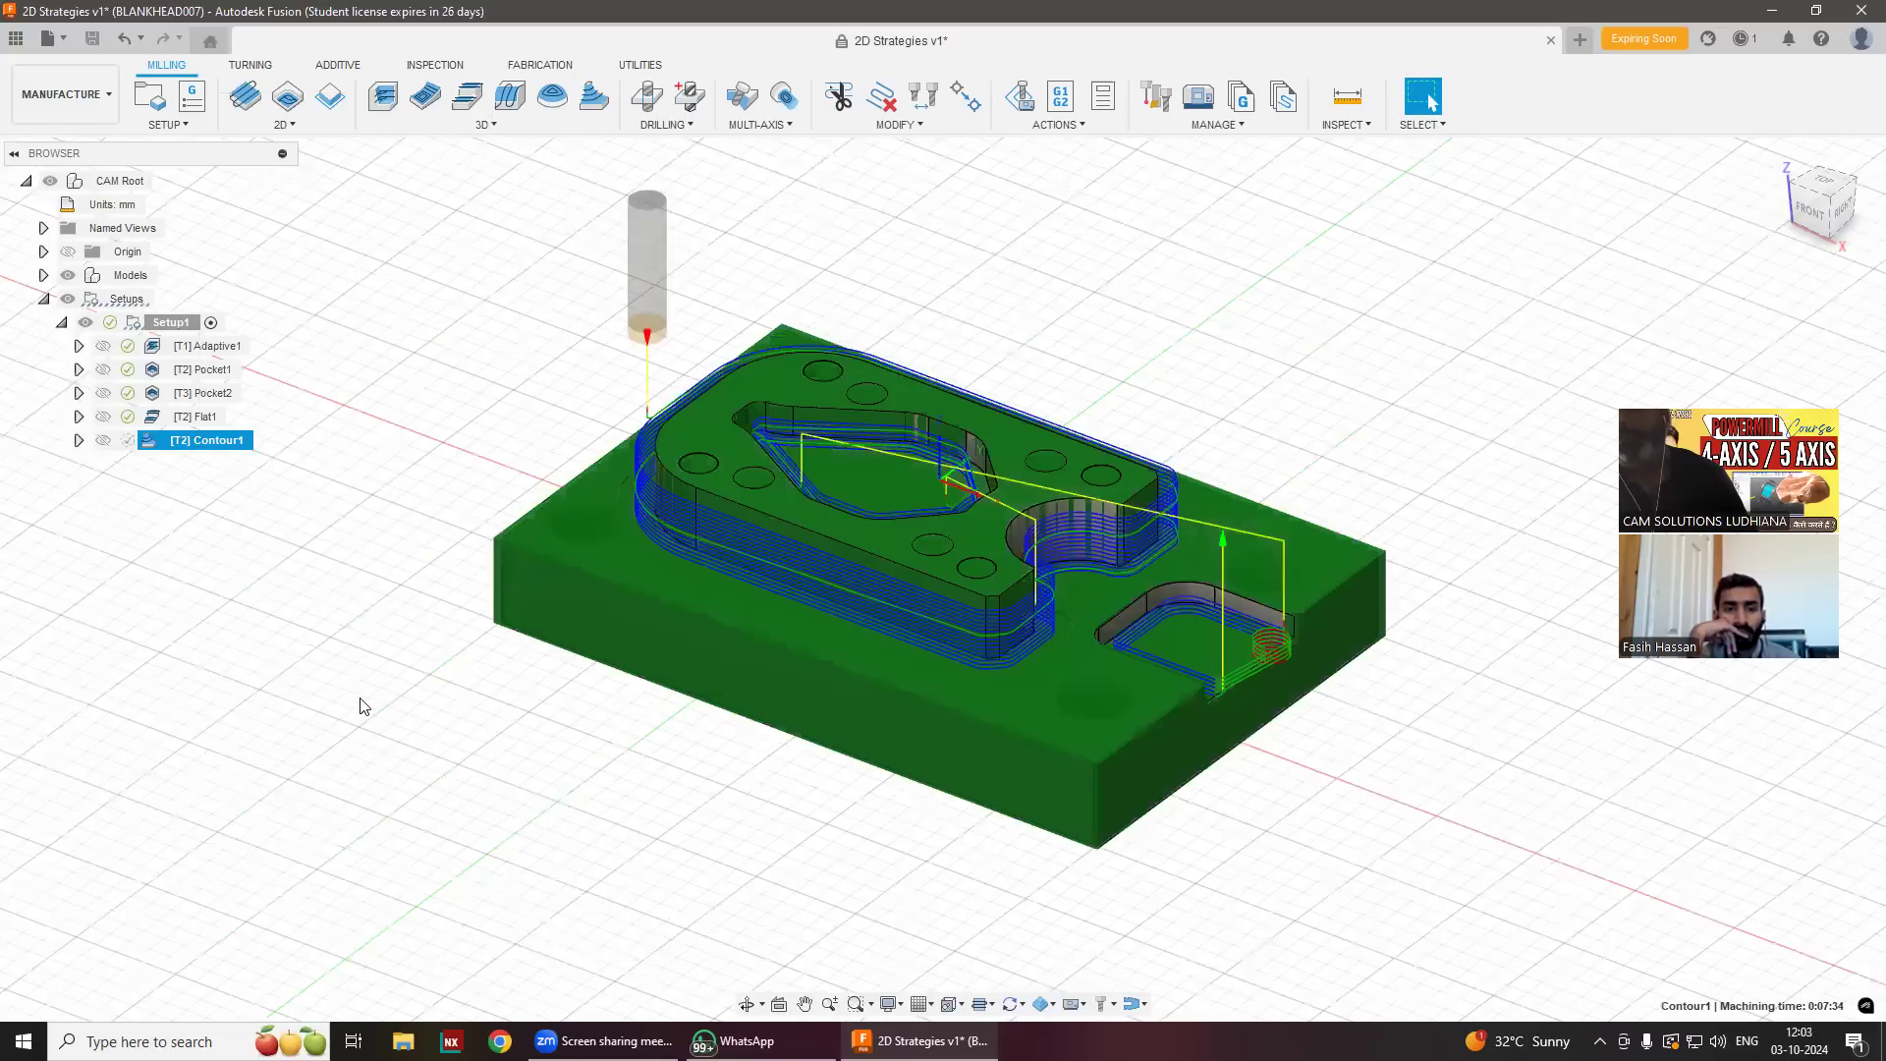
pyautogui.scroll(-1, 1447, 390)
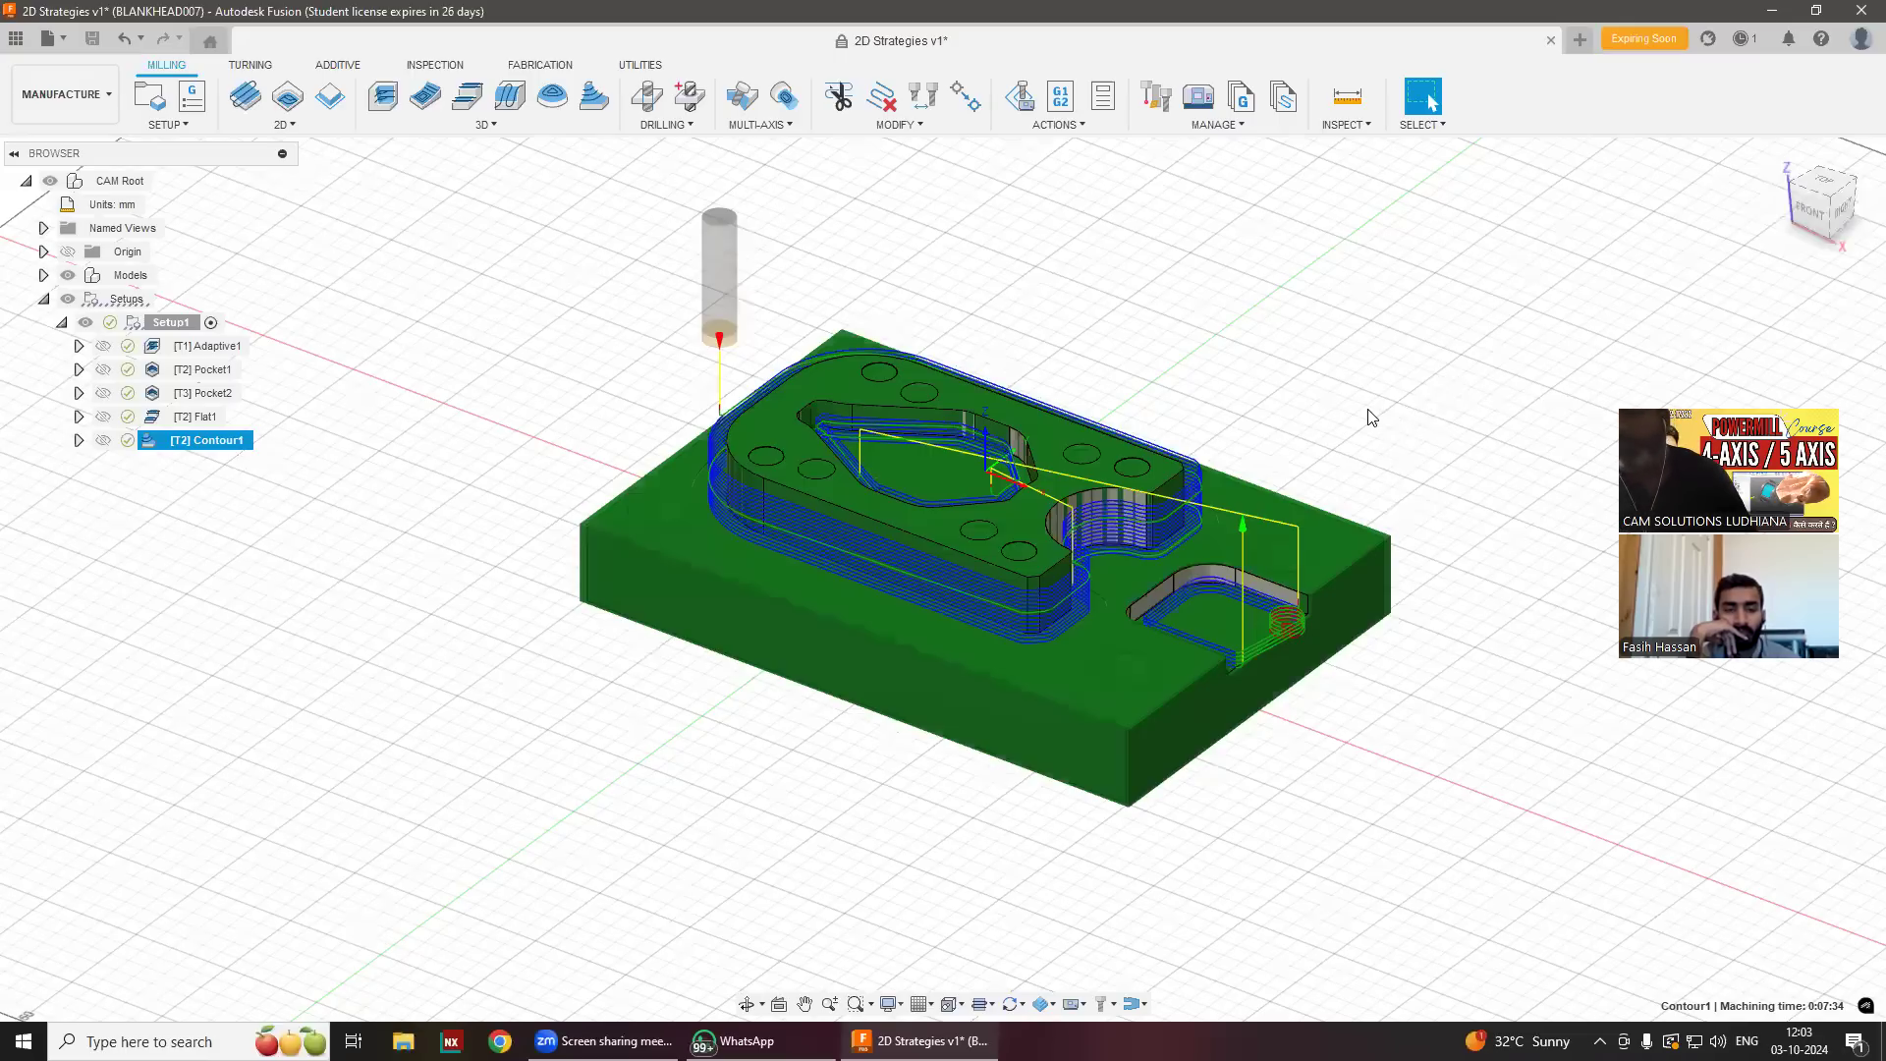
pyautogui.scroll(2, 1373, 418)
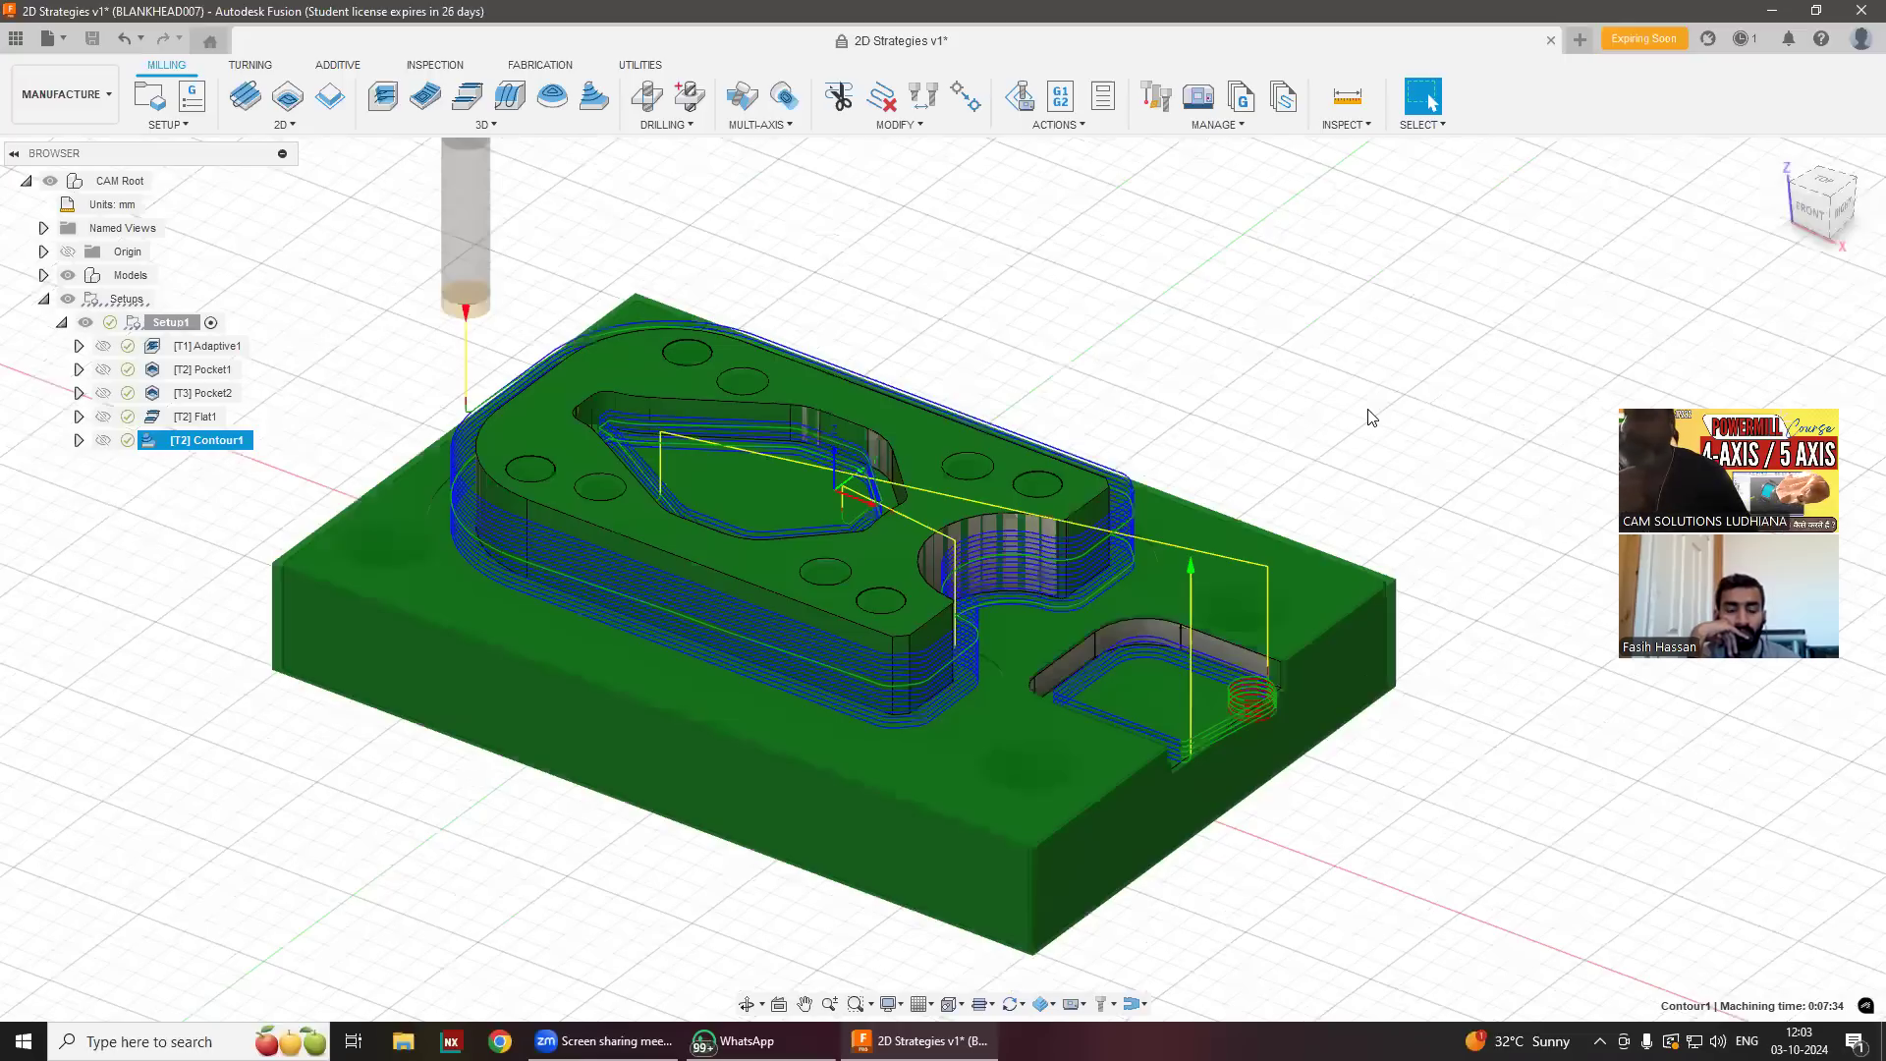
pyautogui.click(1267, 290)
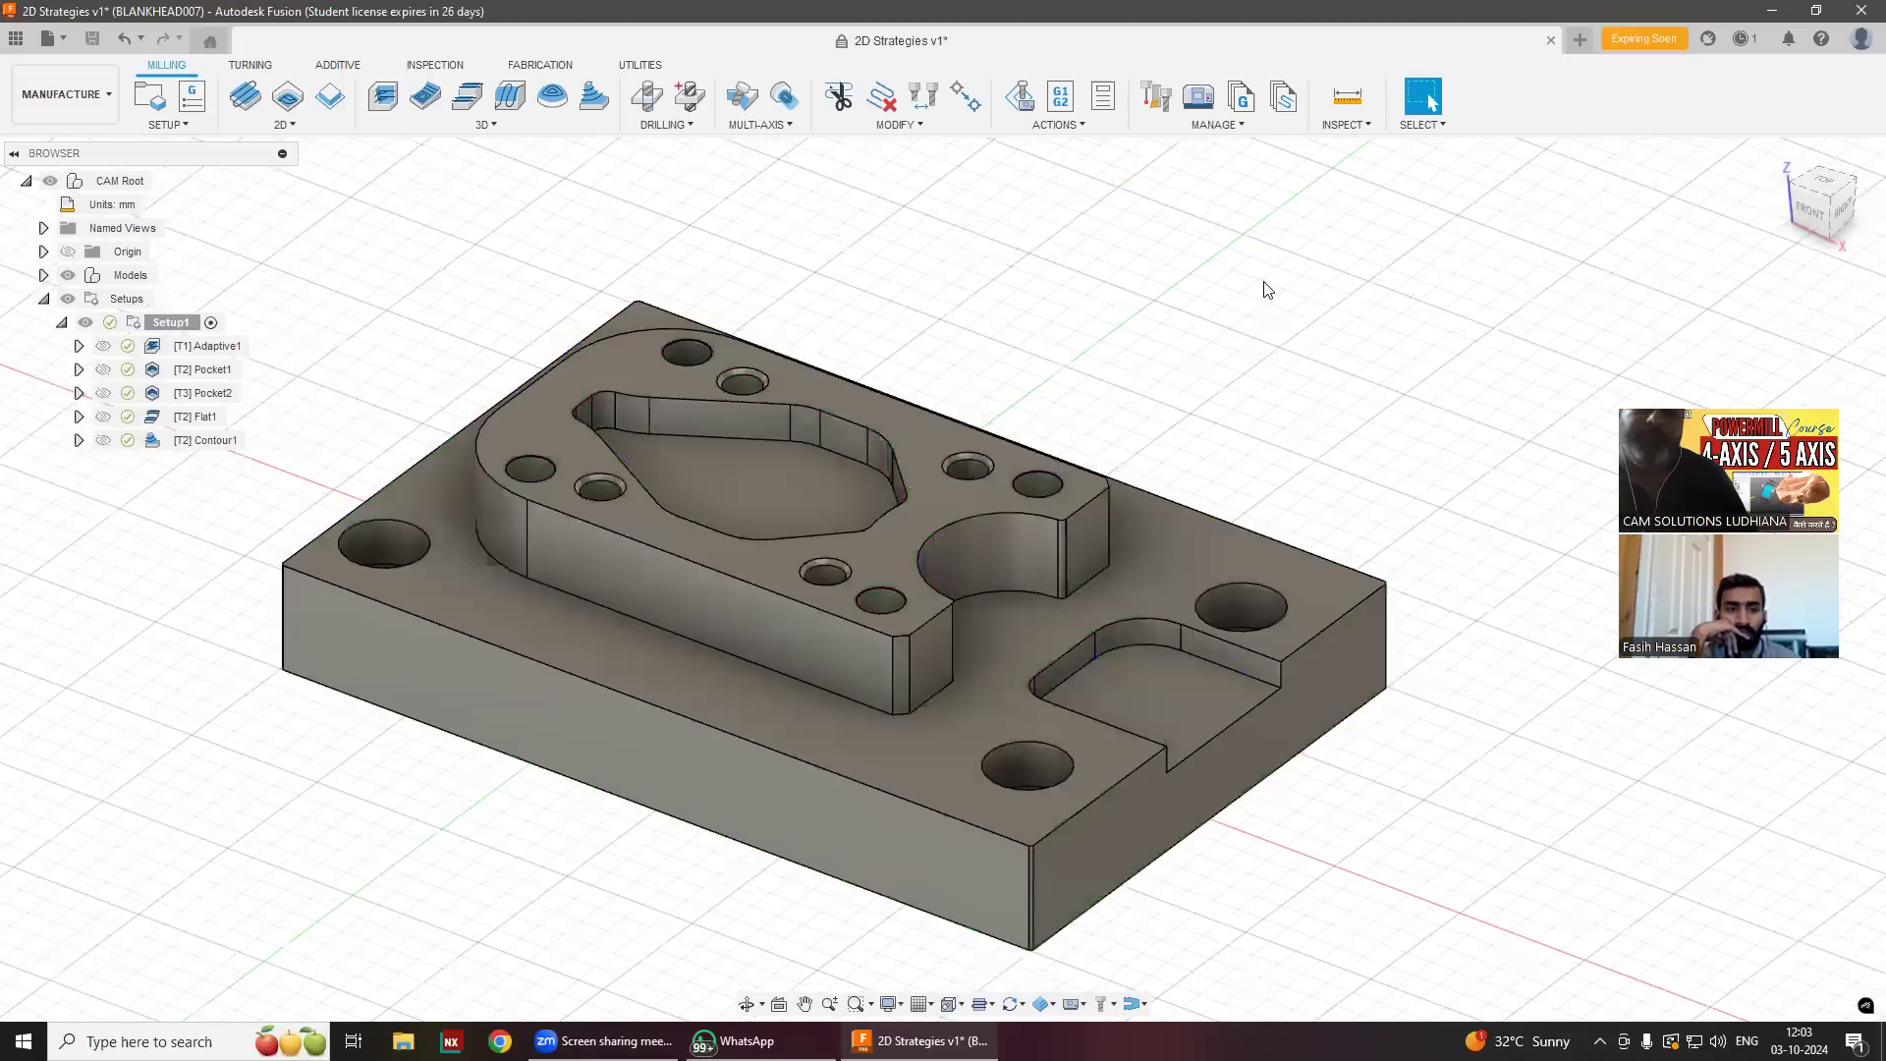
# Create a 3D Ramp operation with the 8 mm flat end mill and a silhouette boundary, generate it, and inspect its toolpath.
pyautogui.click(503, 129)
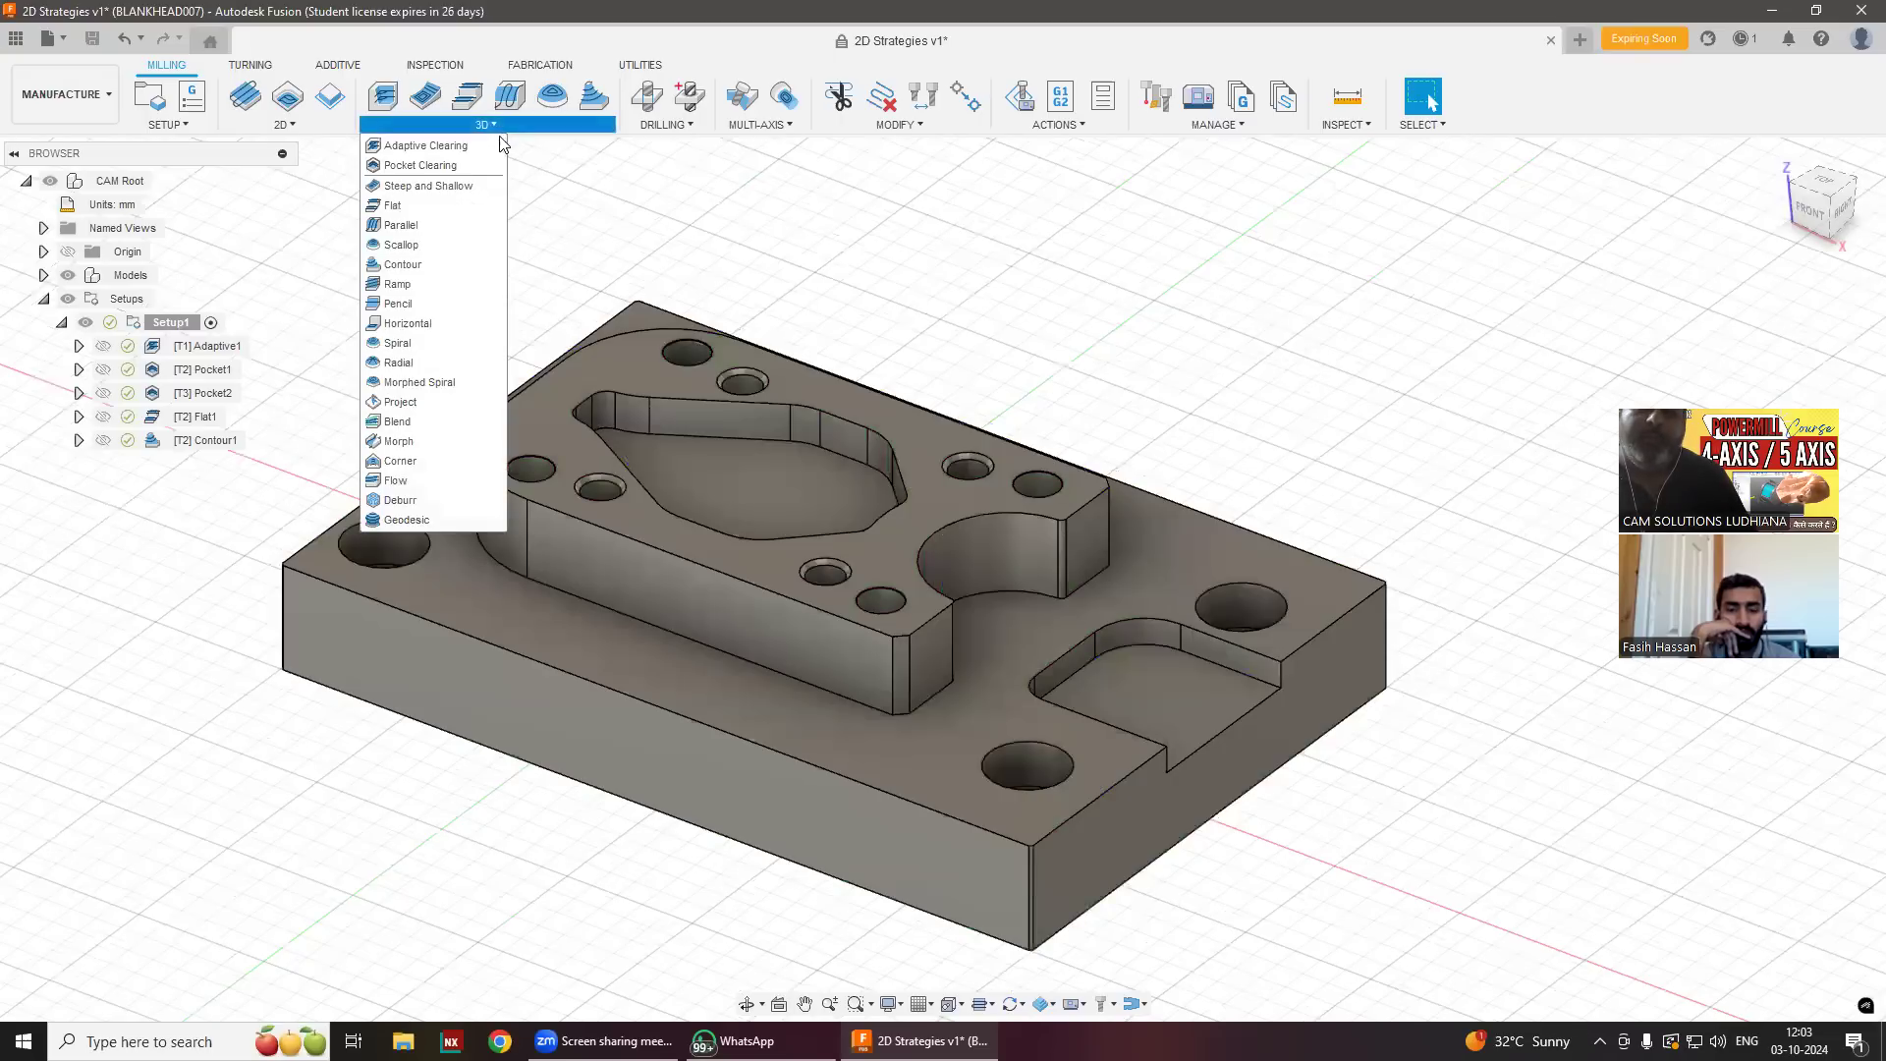
pyautogui.click(442, 282)
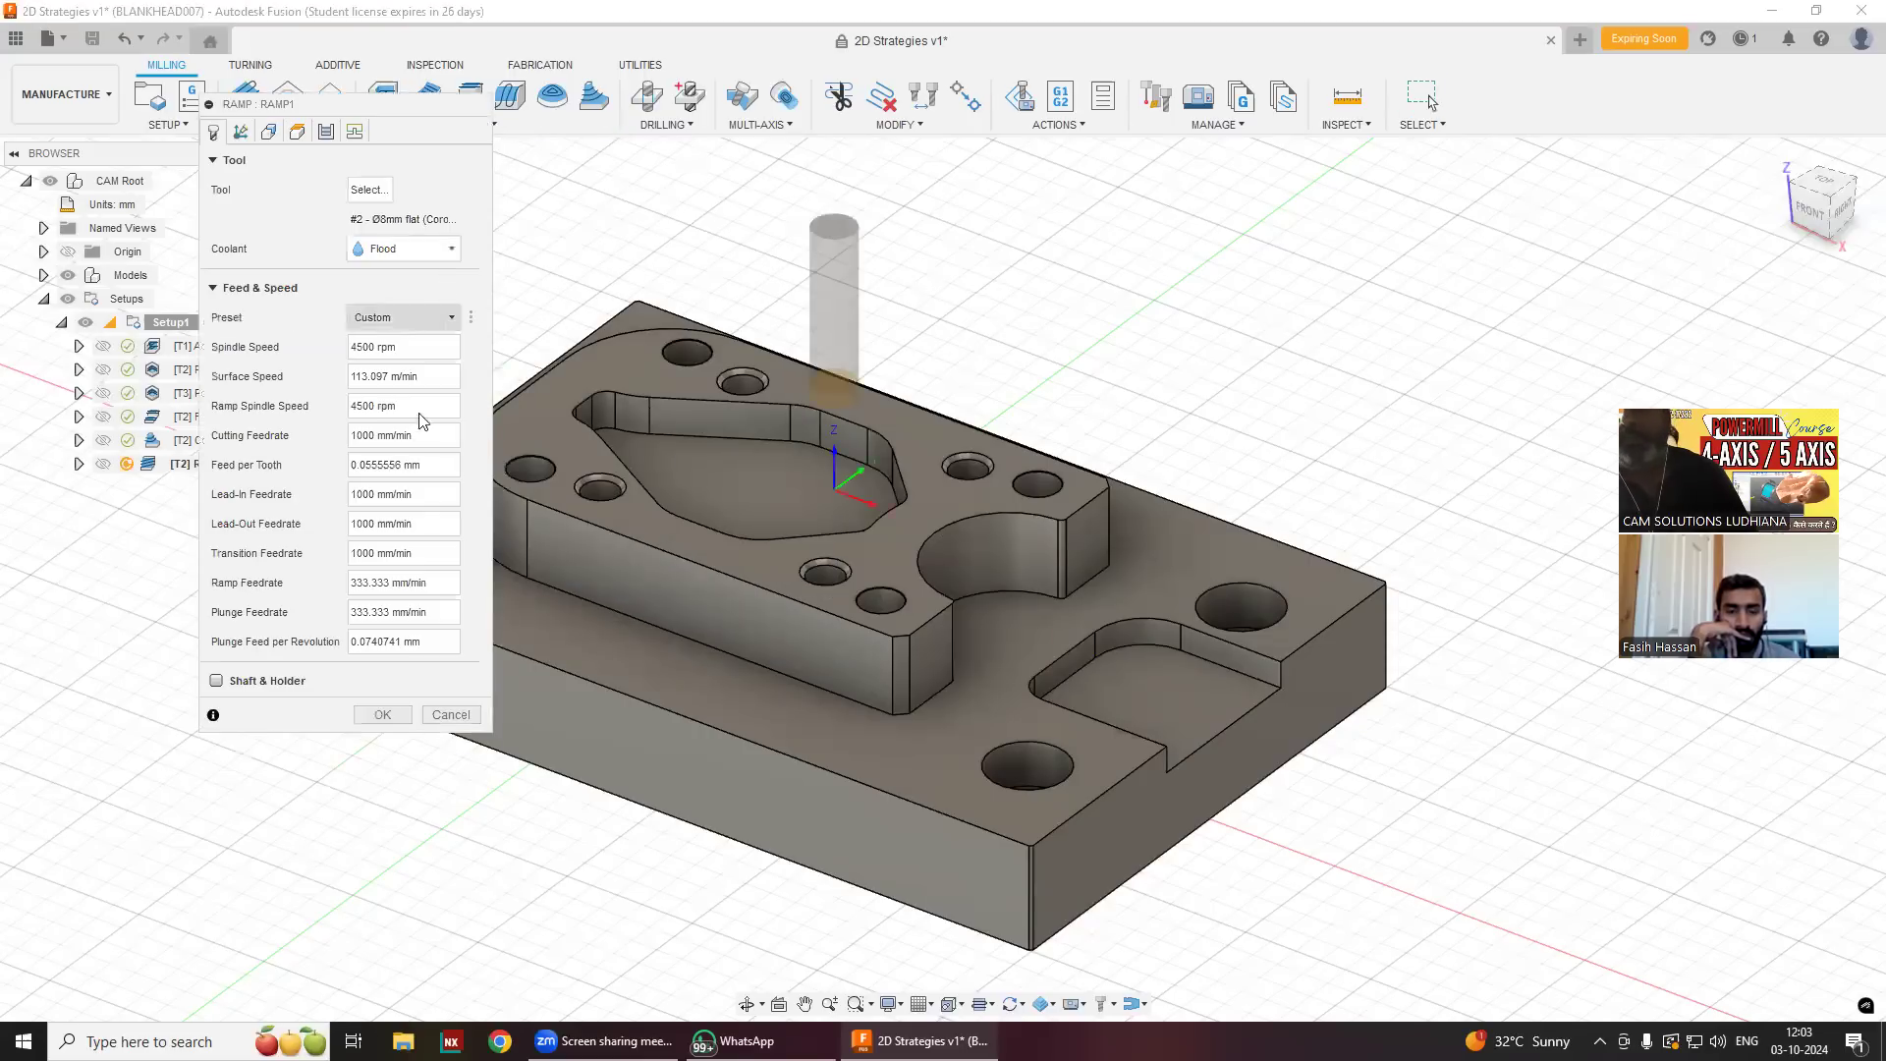
pyautogui.click(267, 135)
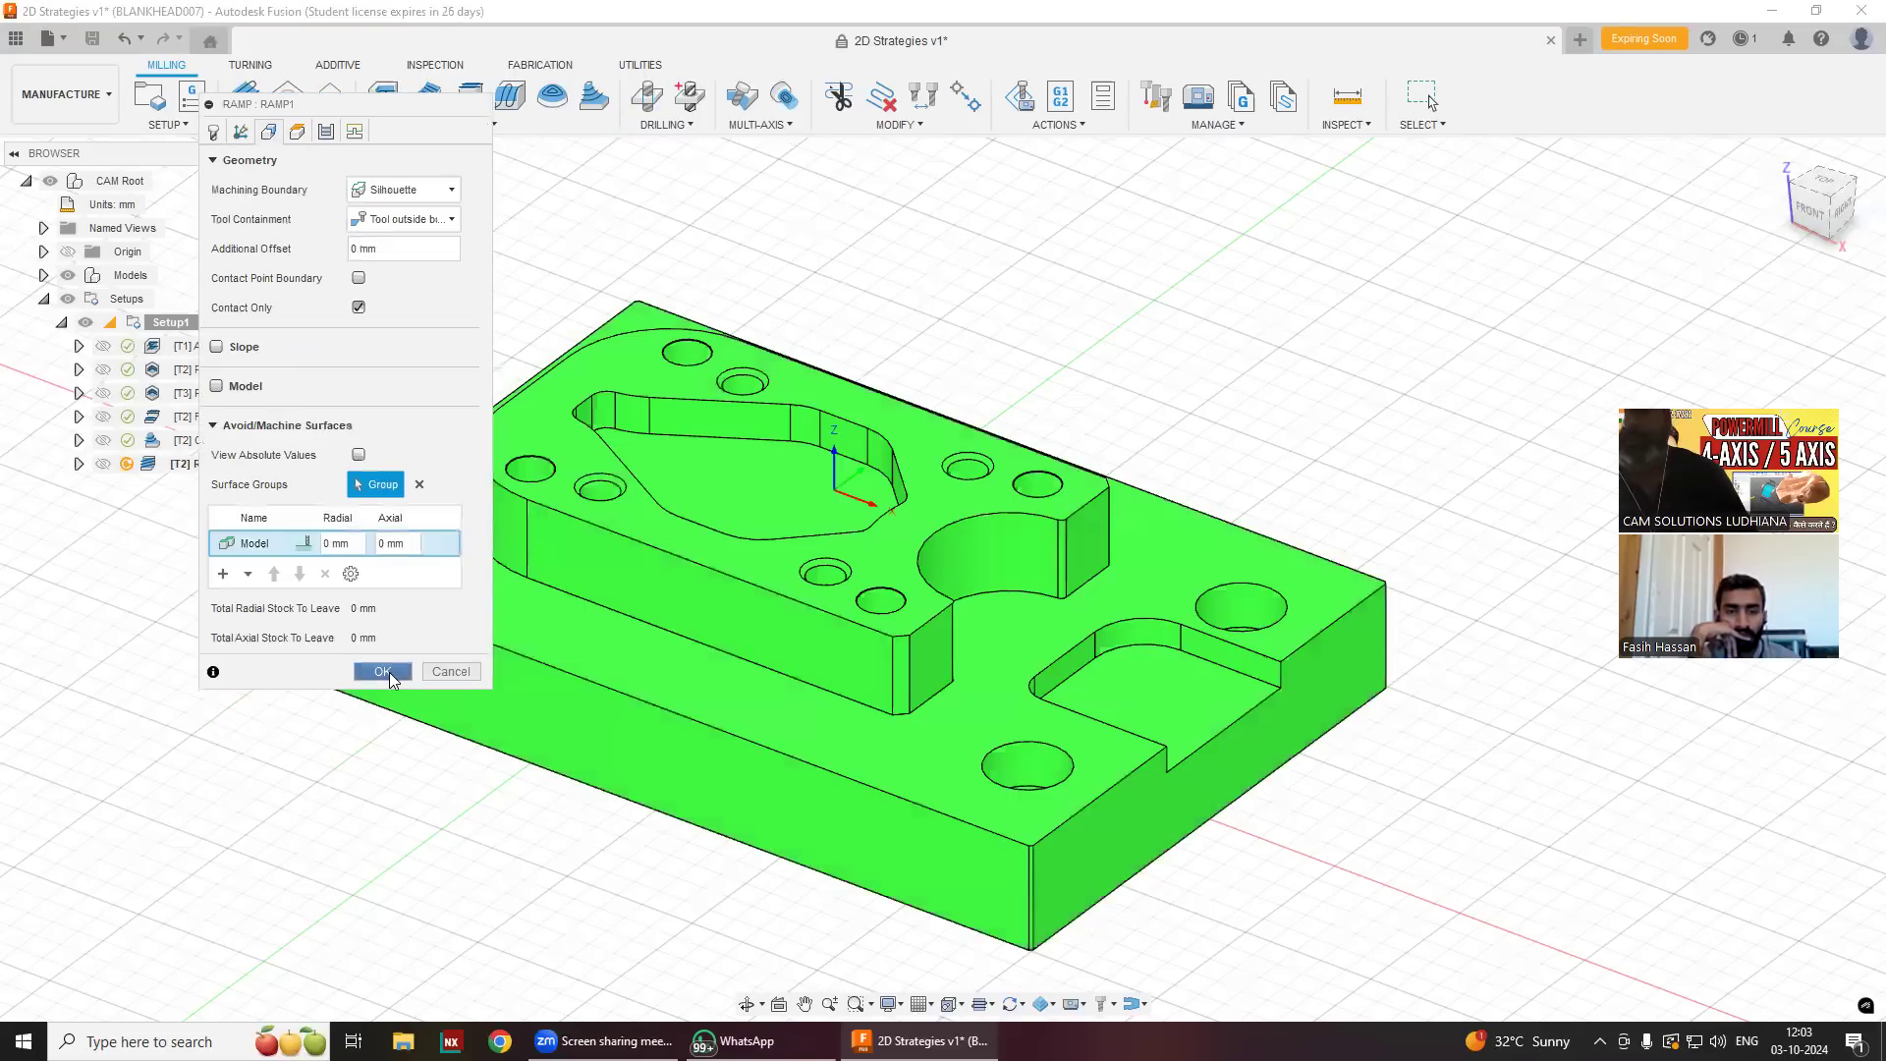
pyautogui.click(383, 670)
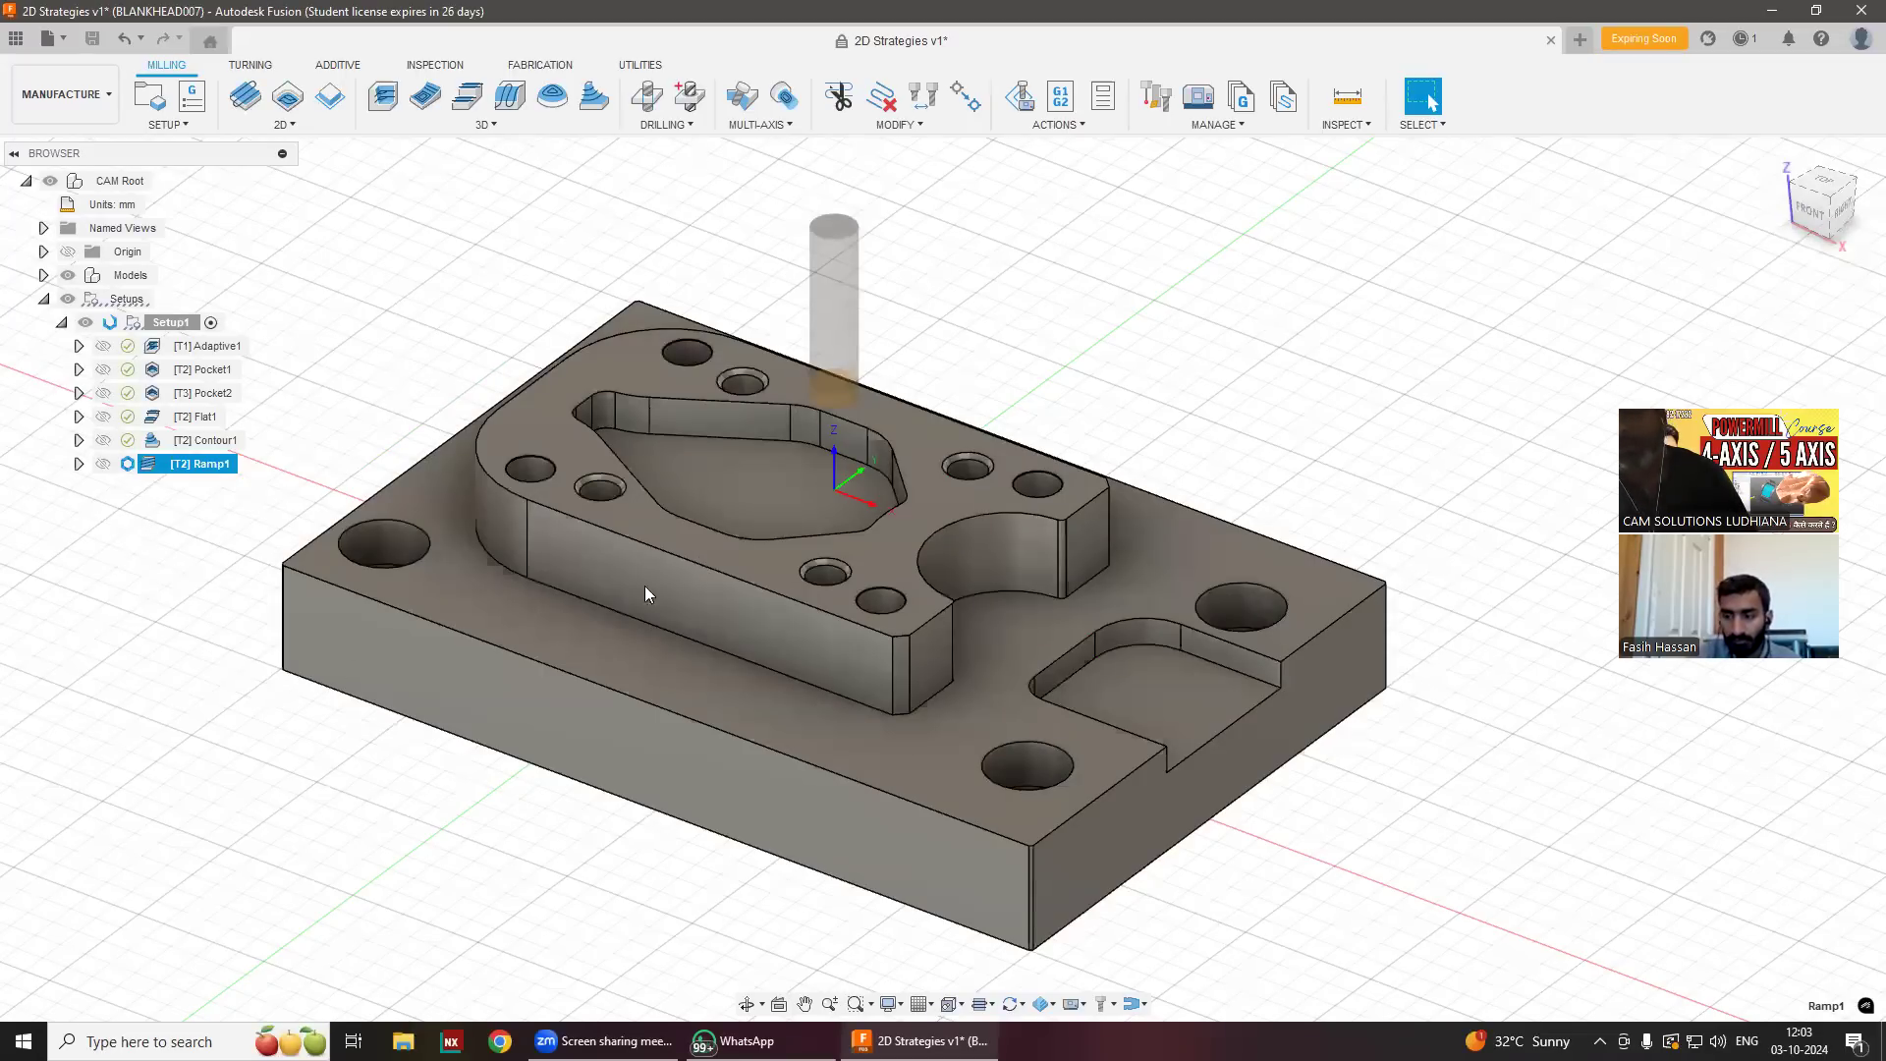
pyautogui.moveTo(129, 470)
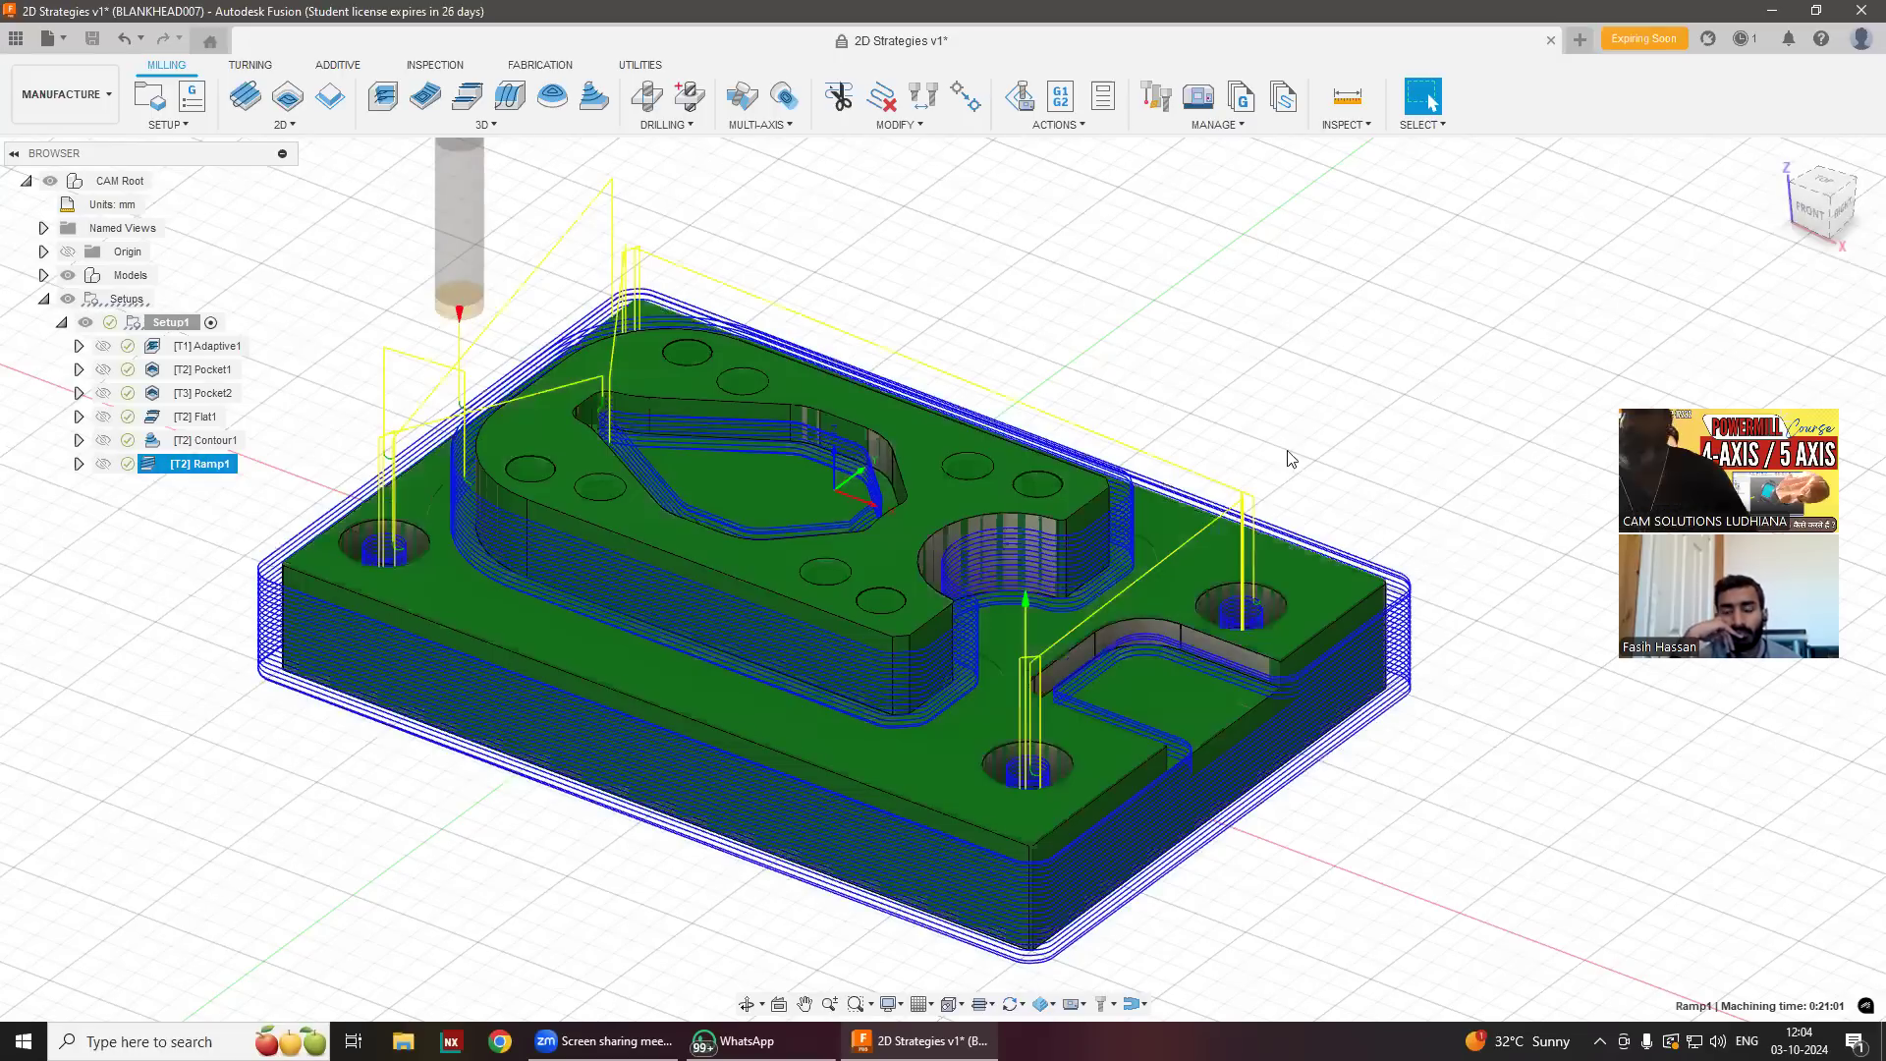
pyautogui.keyDown('shift'); pyautogui.moveTo(1086, 400); pyautogui.dragTo(1056, 456, button='middle'); pyautogui.keyUp('shift')
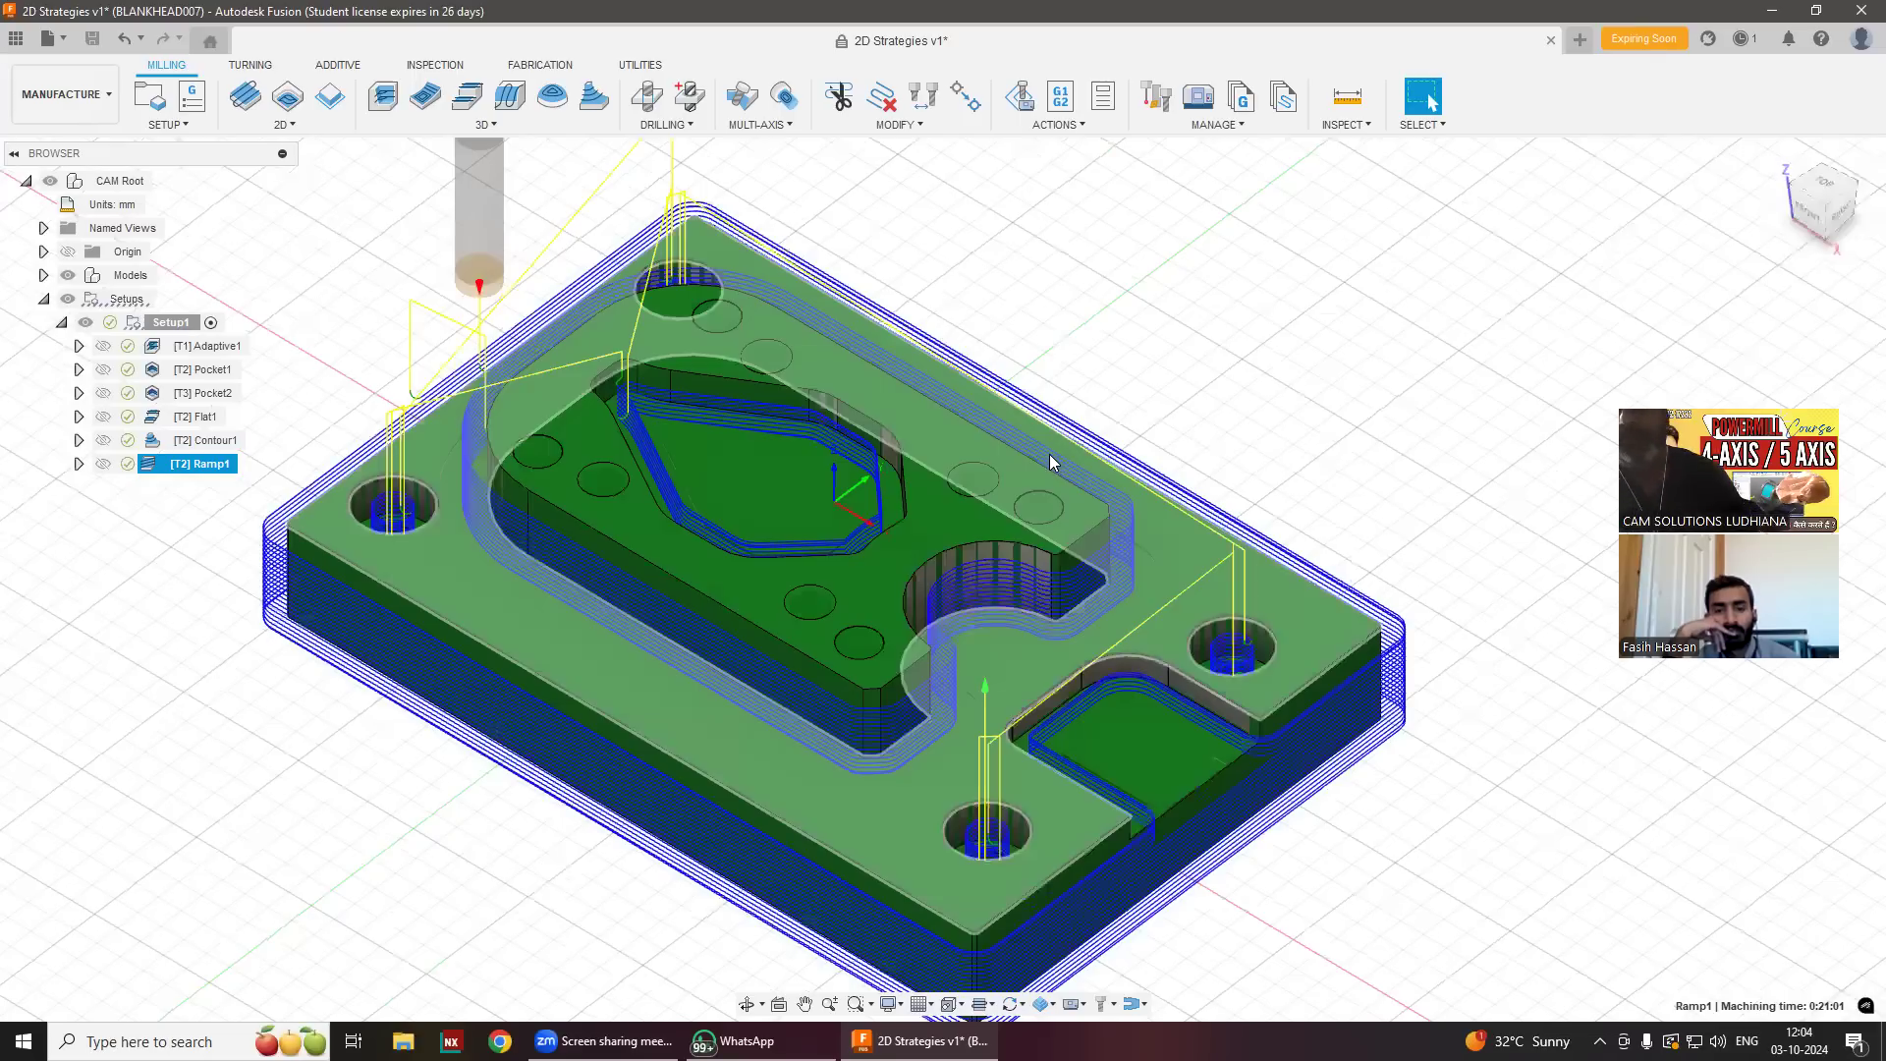
# Switch to the Design workspace and select the plate's body, Body1.
pyautogui.click(22, 103)
pyautogui.click(40, 144)
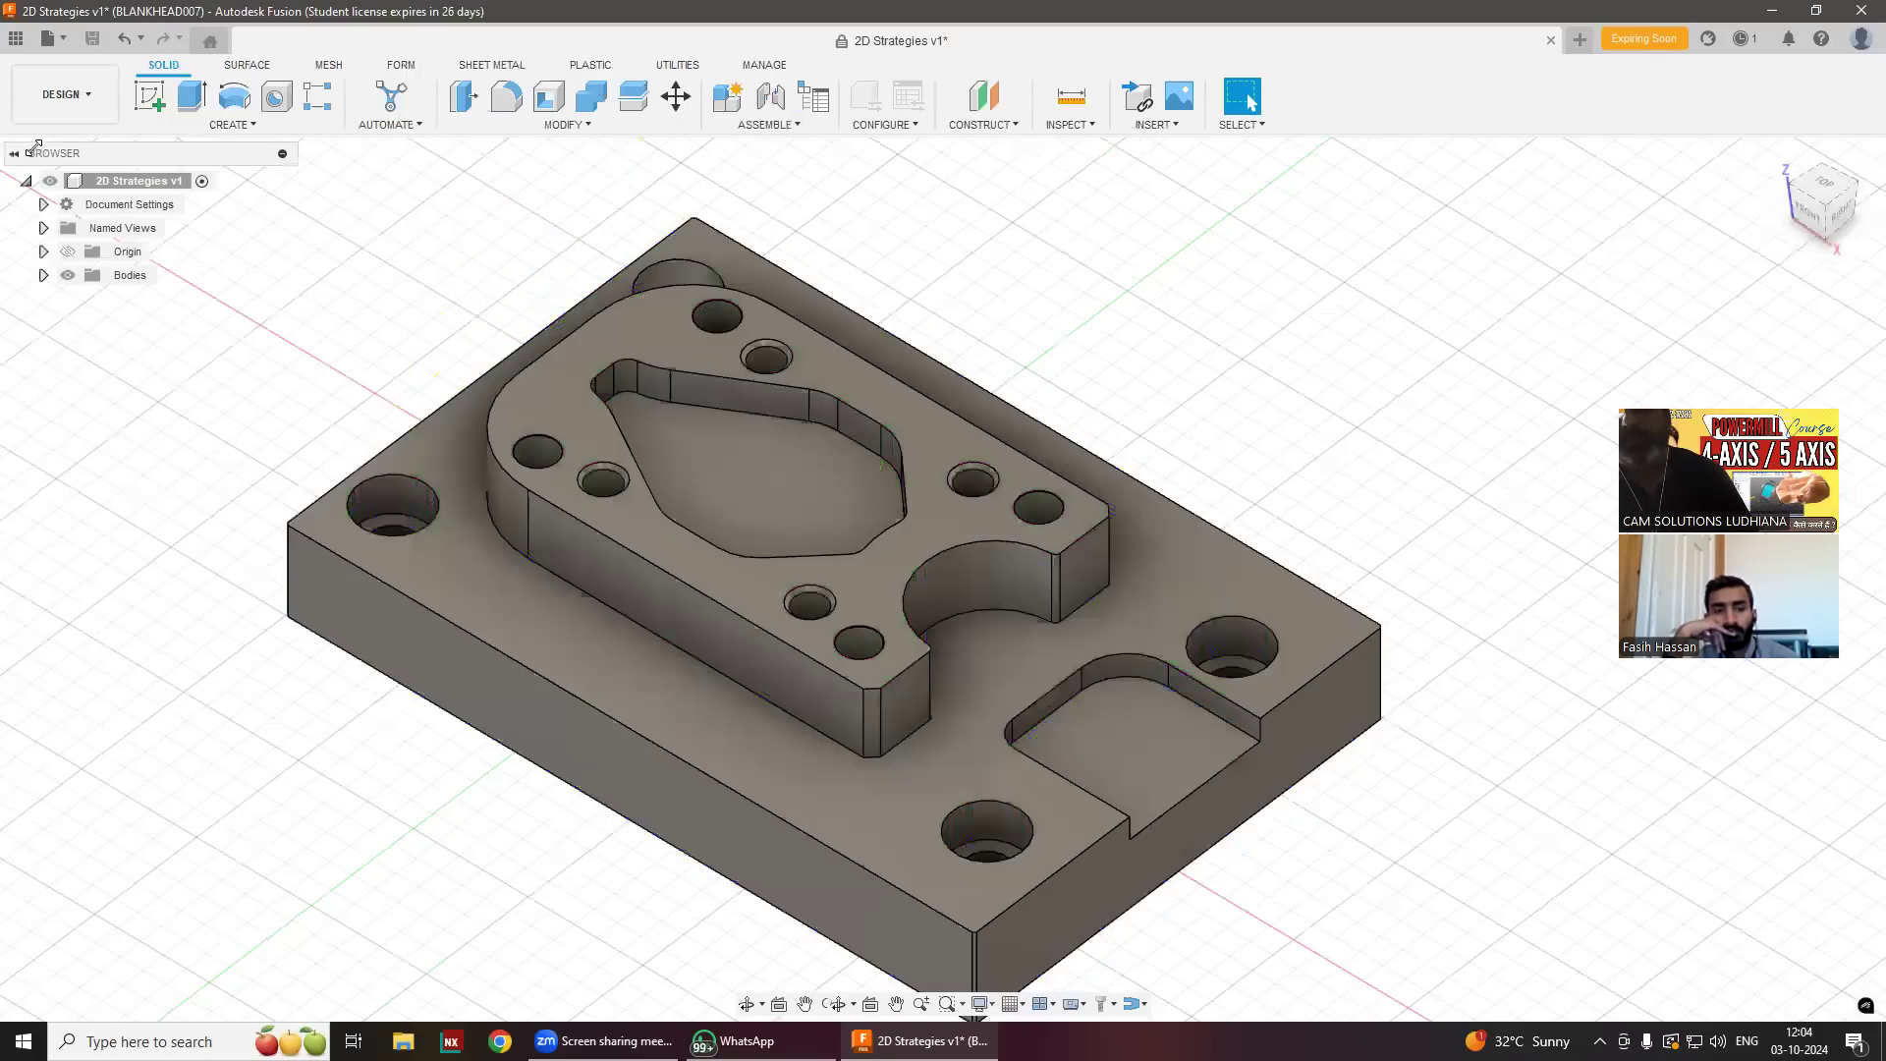
pyautogui.click(43, 277)
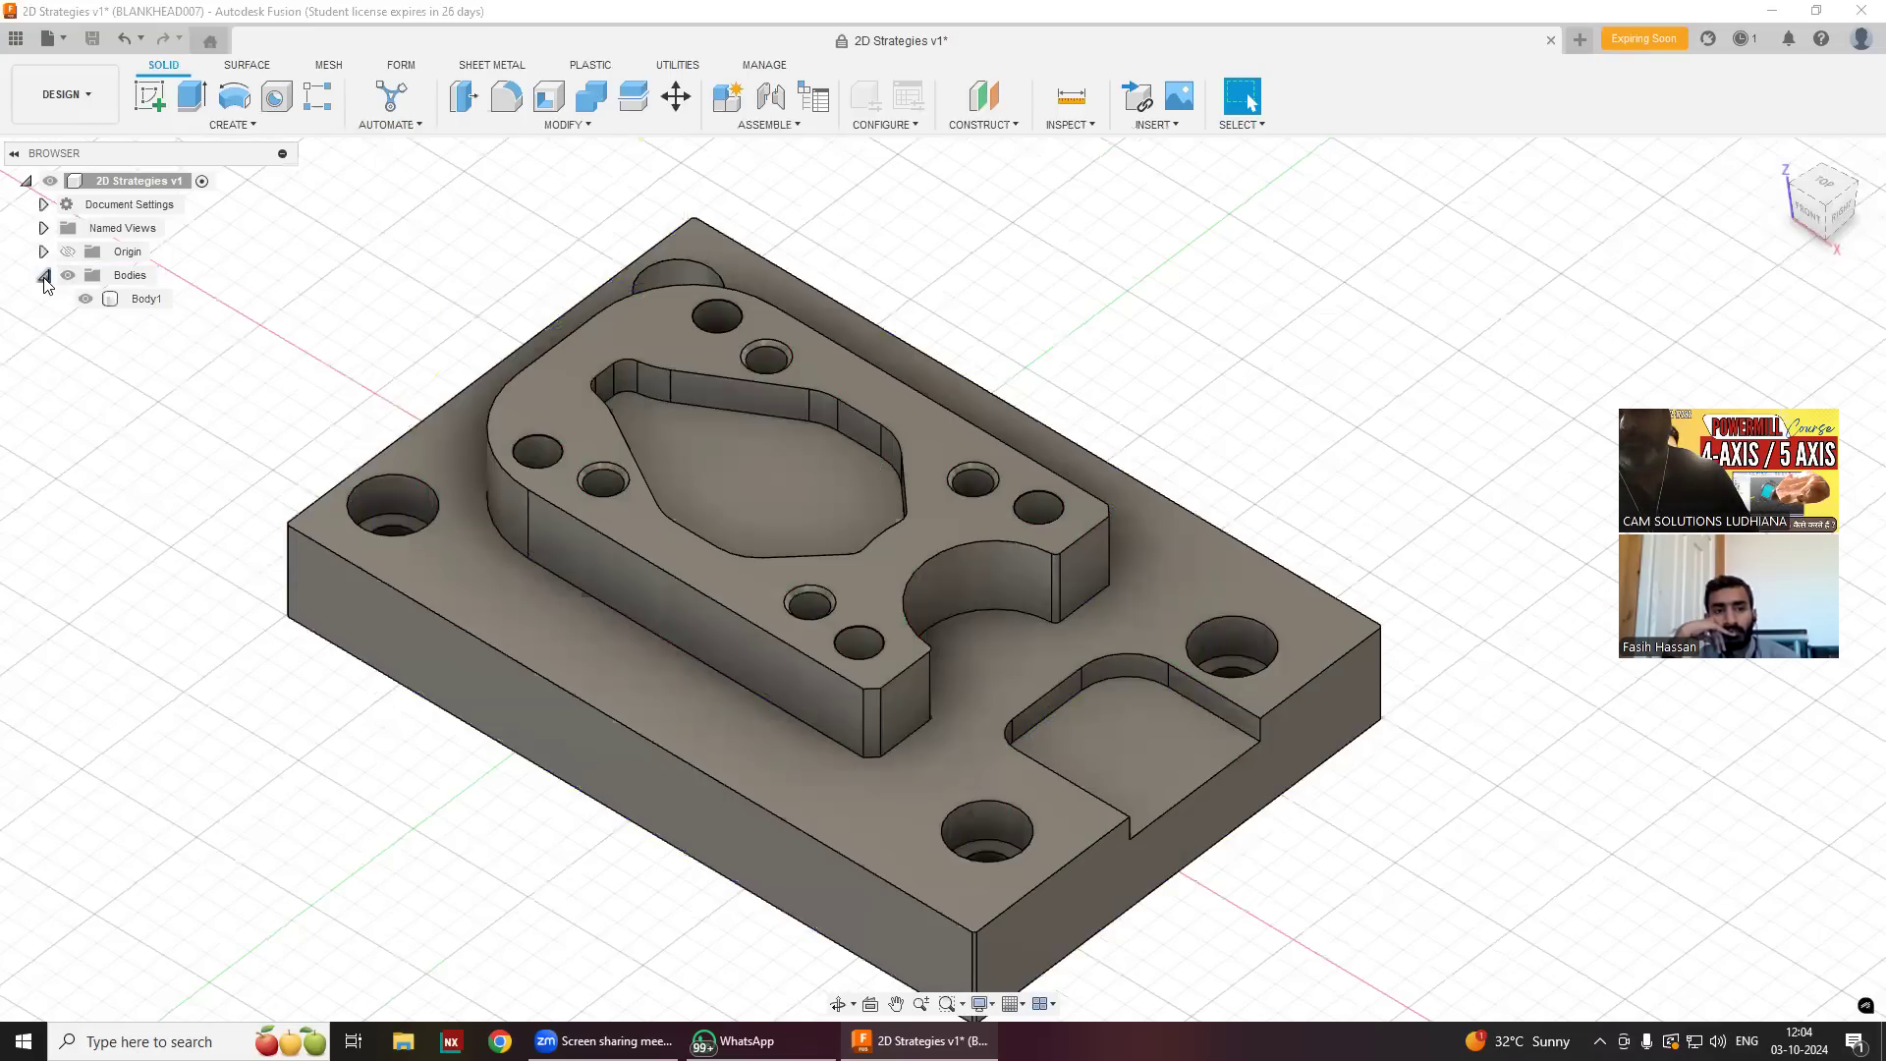
pyautogui.click(146, 299)
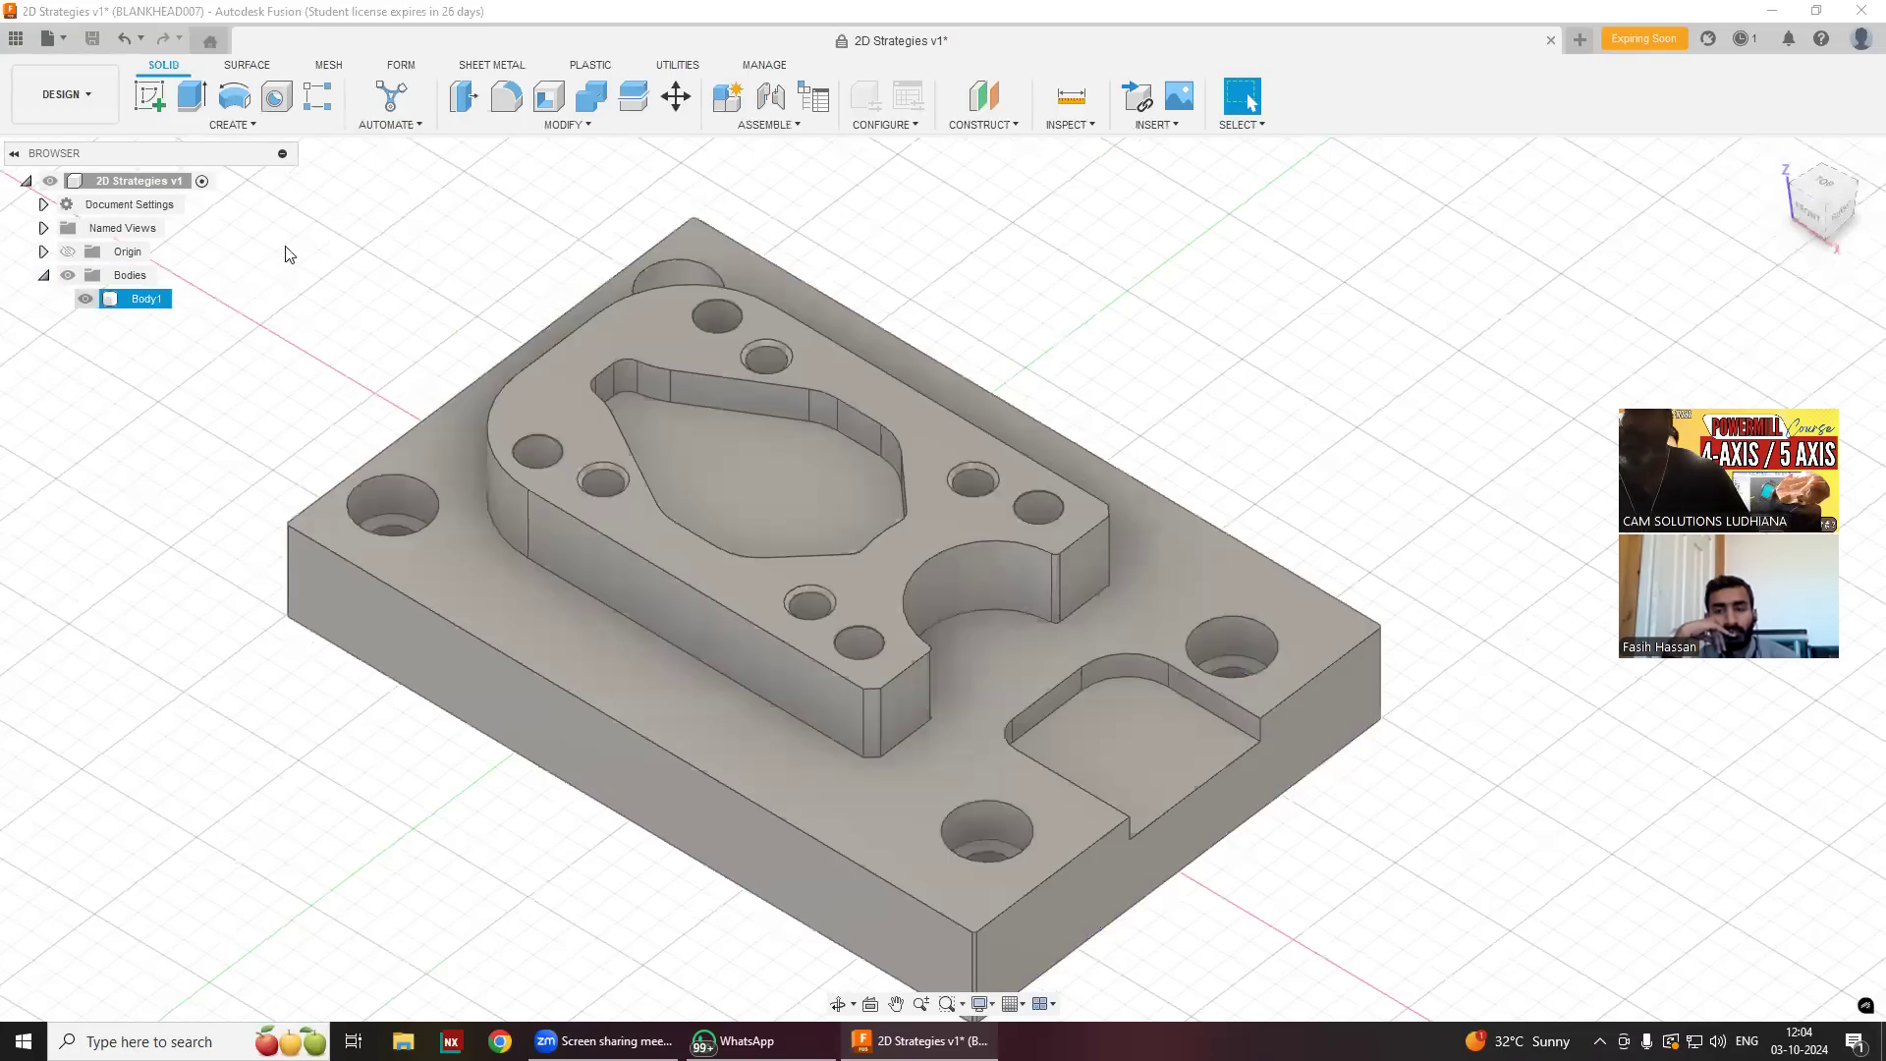
# Look through the surface, mesh, form, sheet metal, plastic and utility toolsets and the available body modification commands.
pyautogui.click(260, 67)
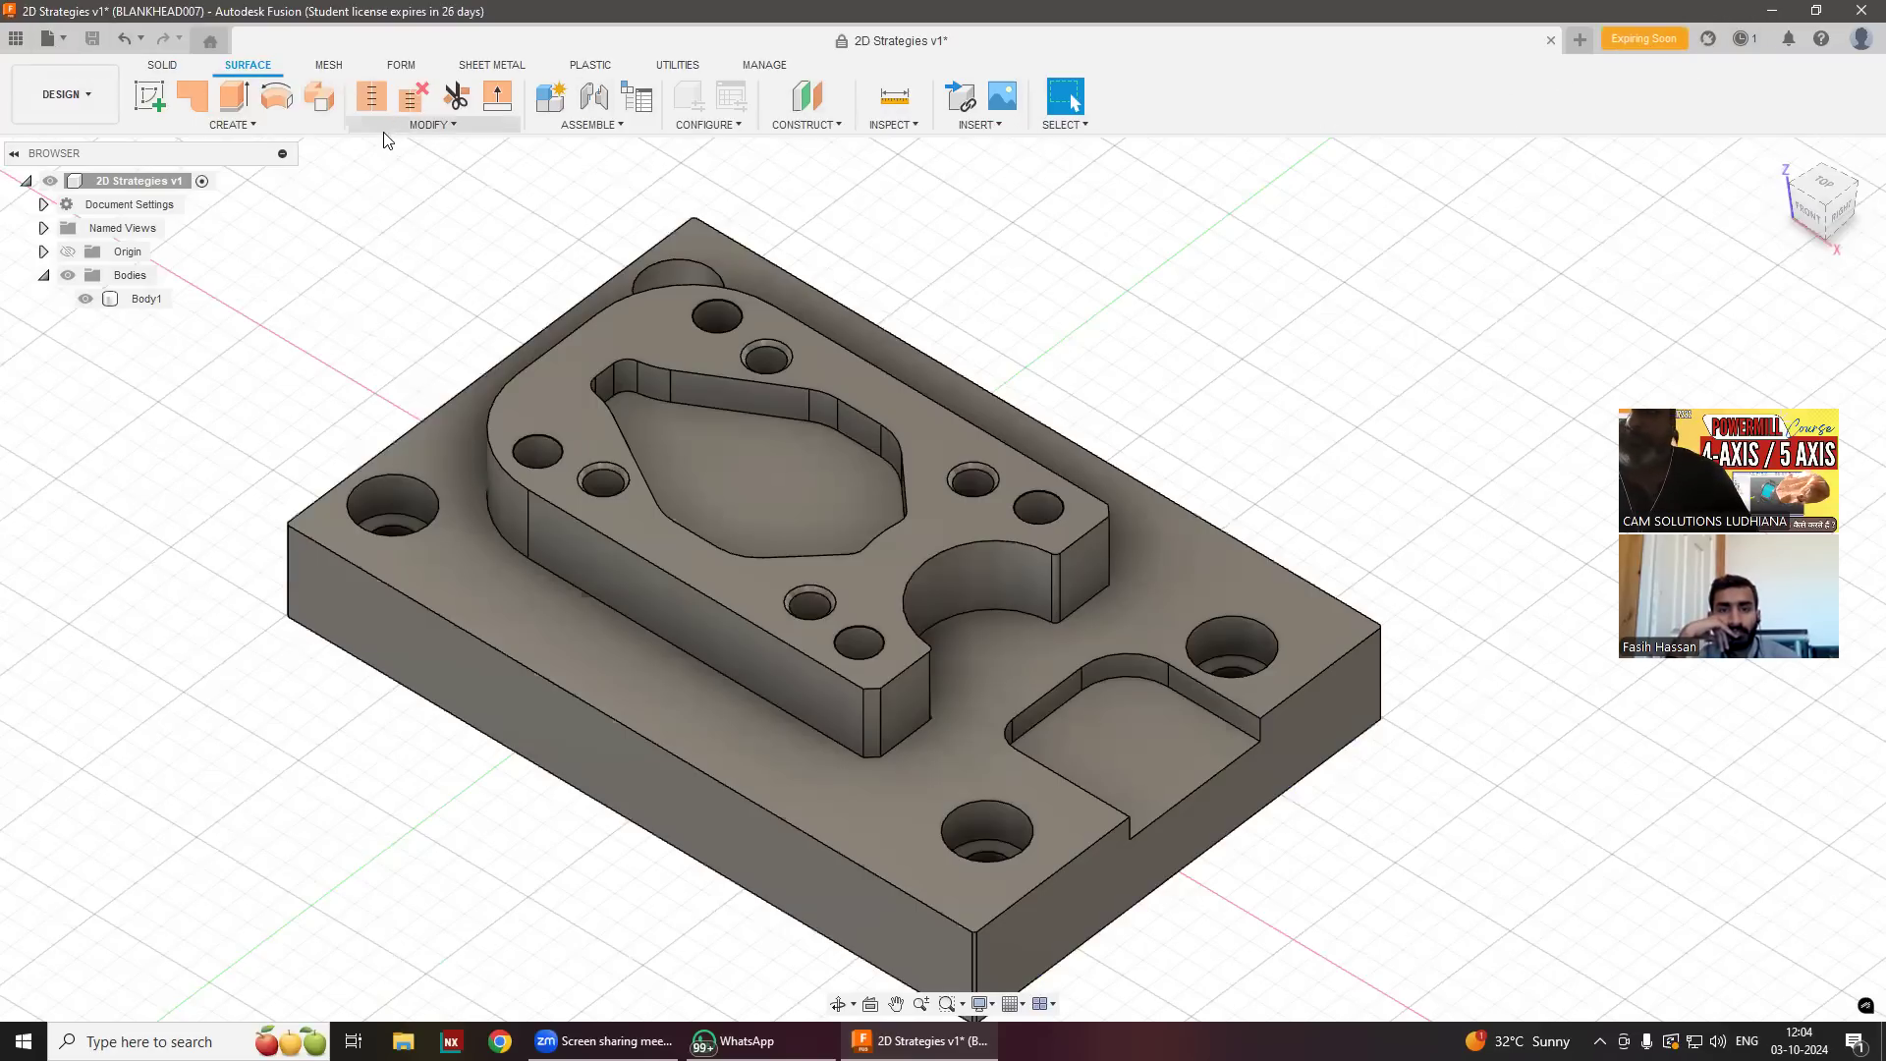
pyautogui.click(329, 64)
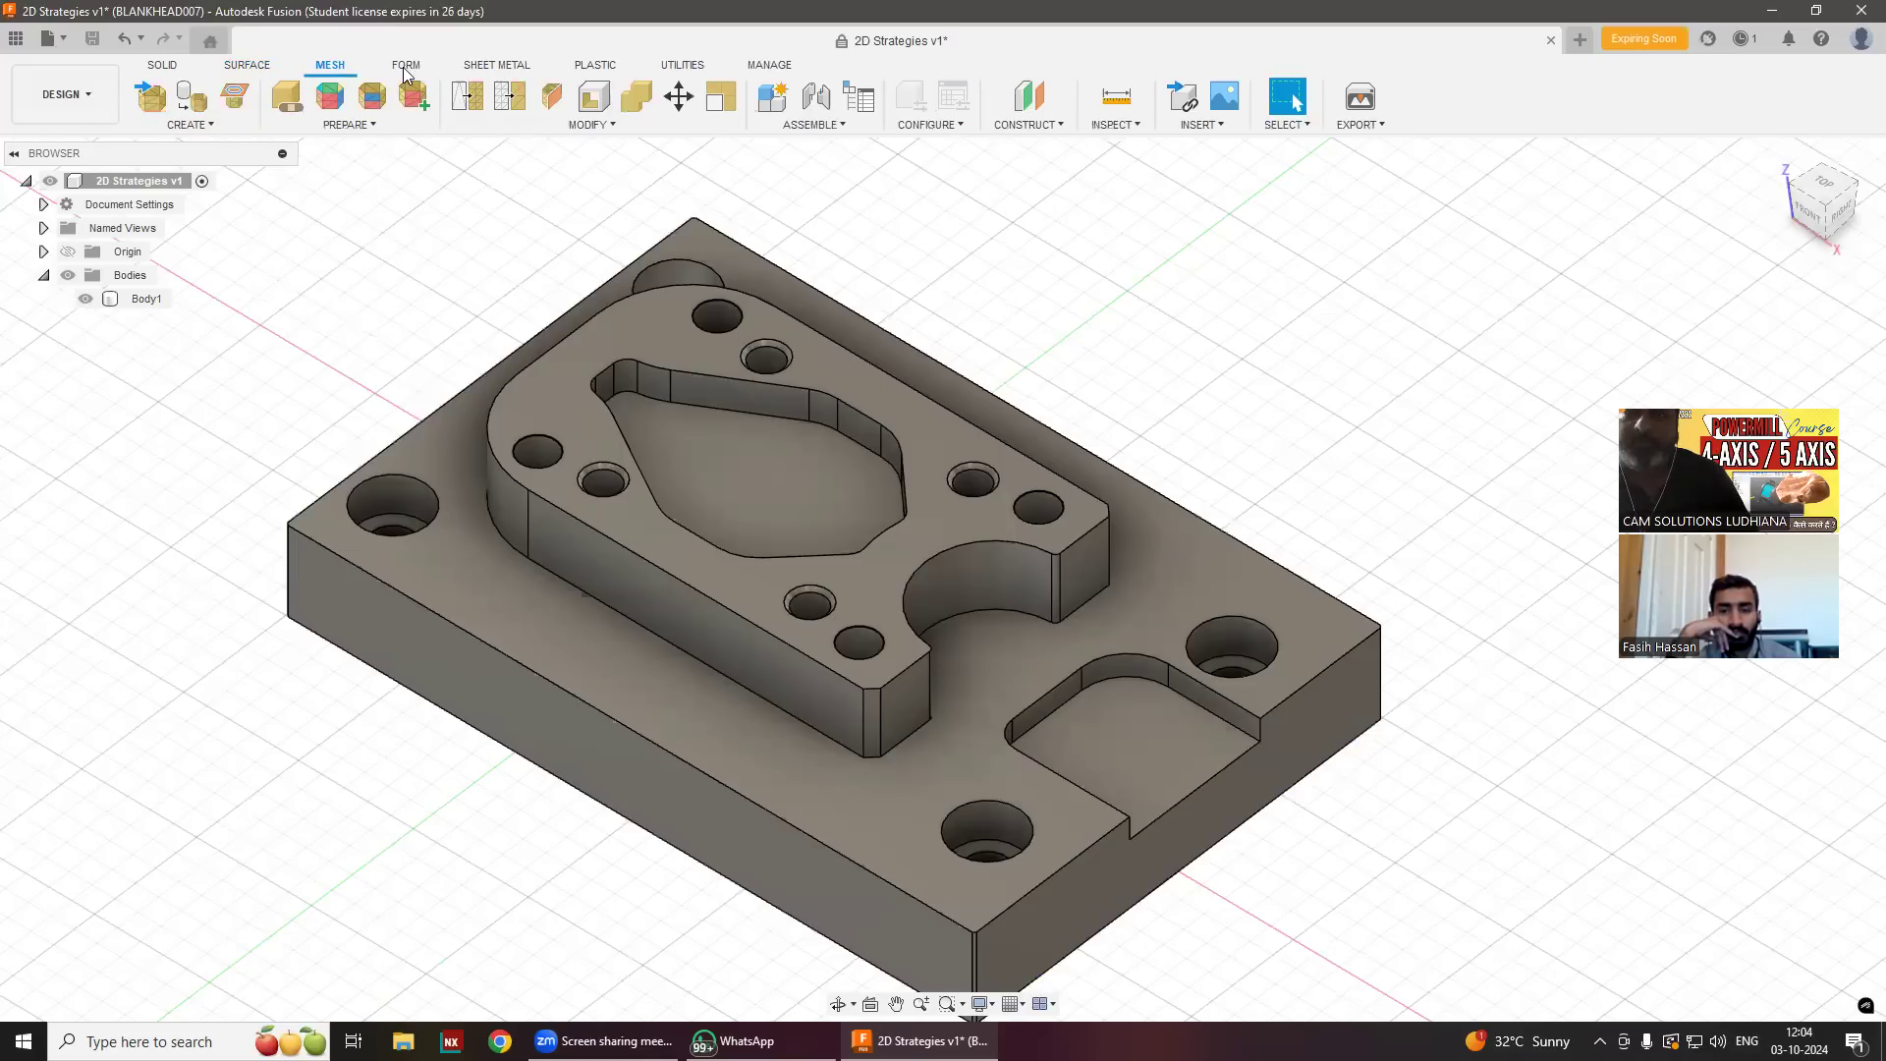
pyautogui.click(402, 67)
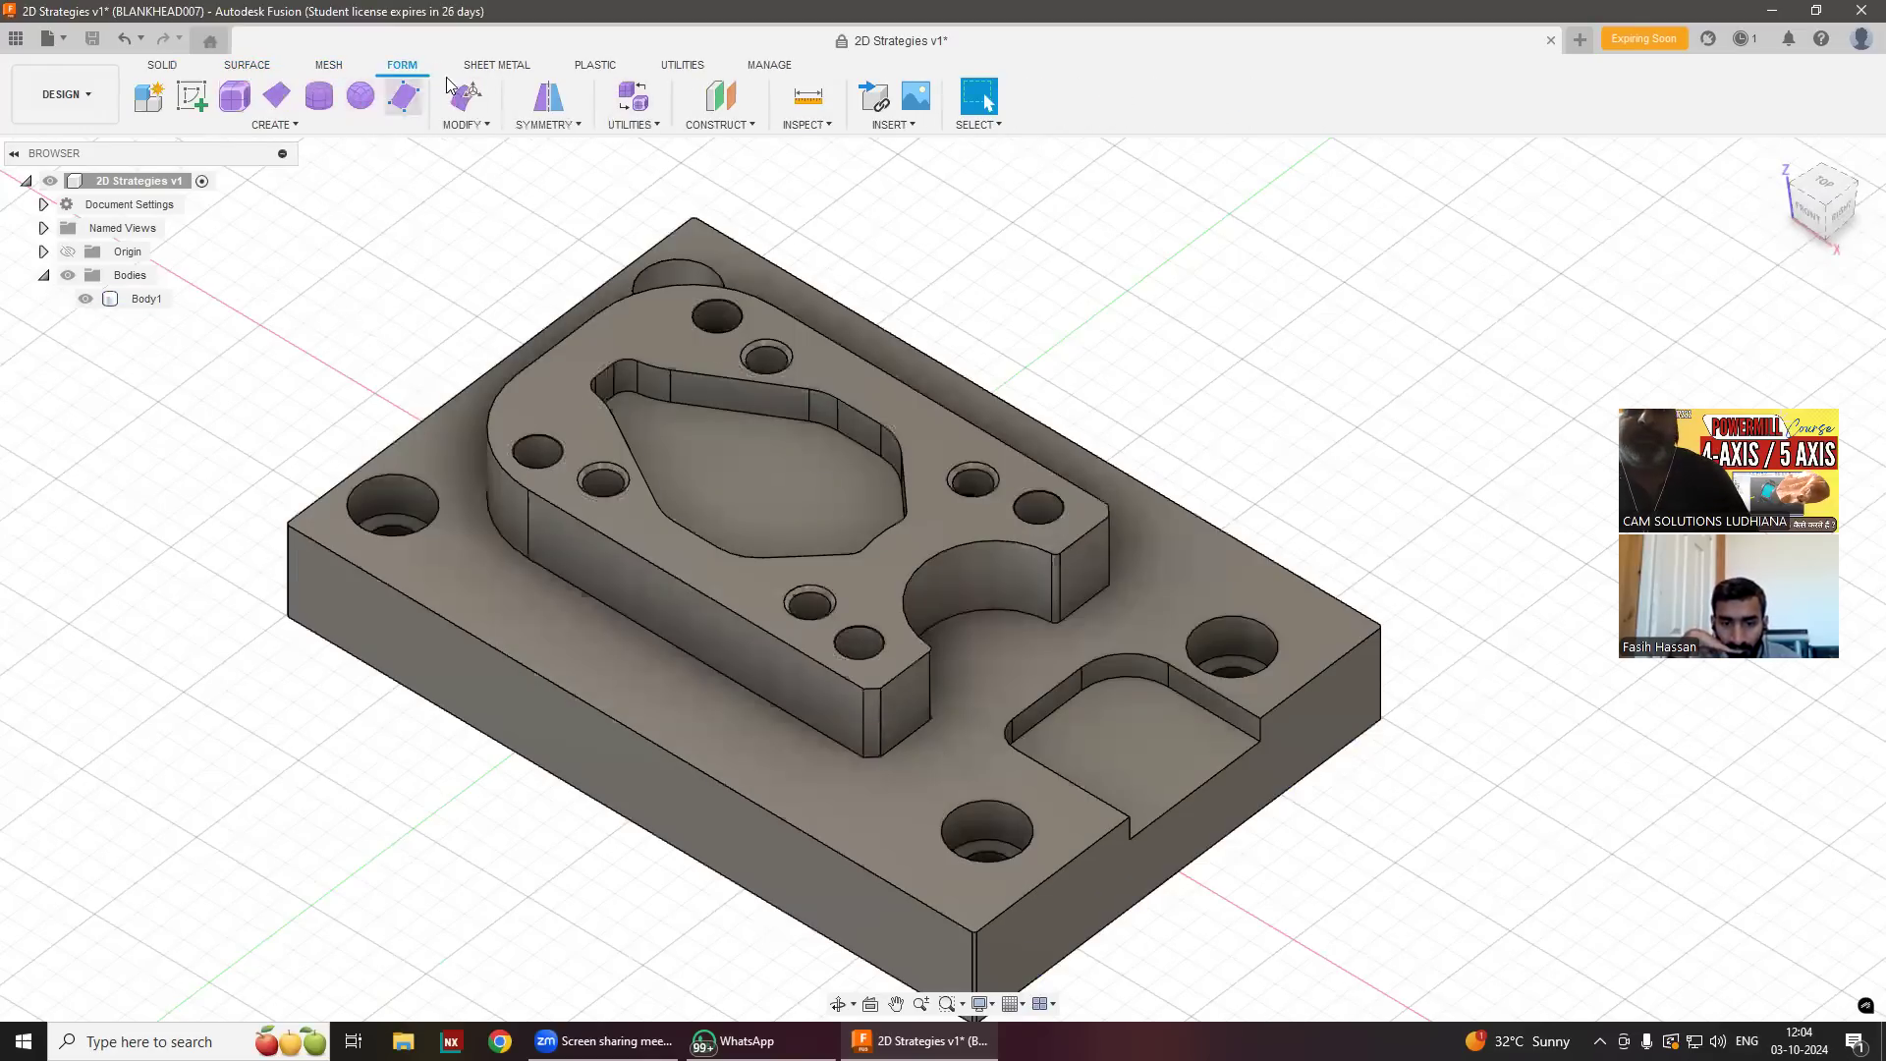
pyautogui.click(496, 65)
pyautogui.click(595, 65)
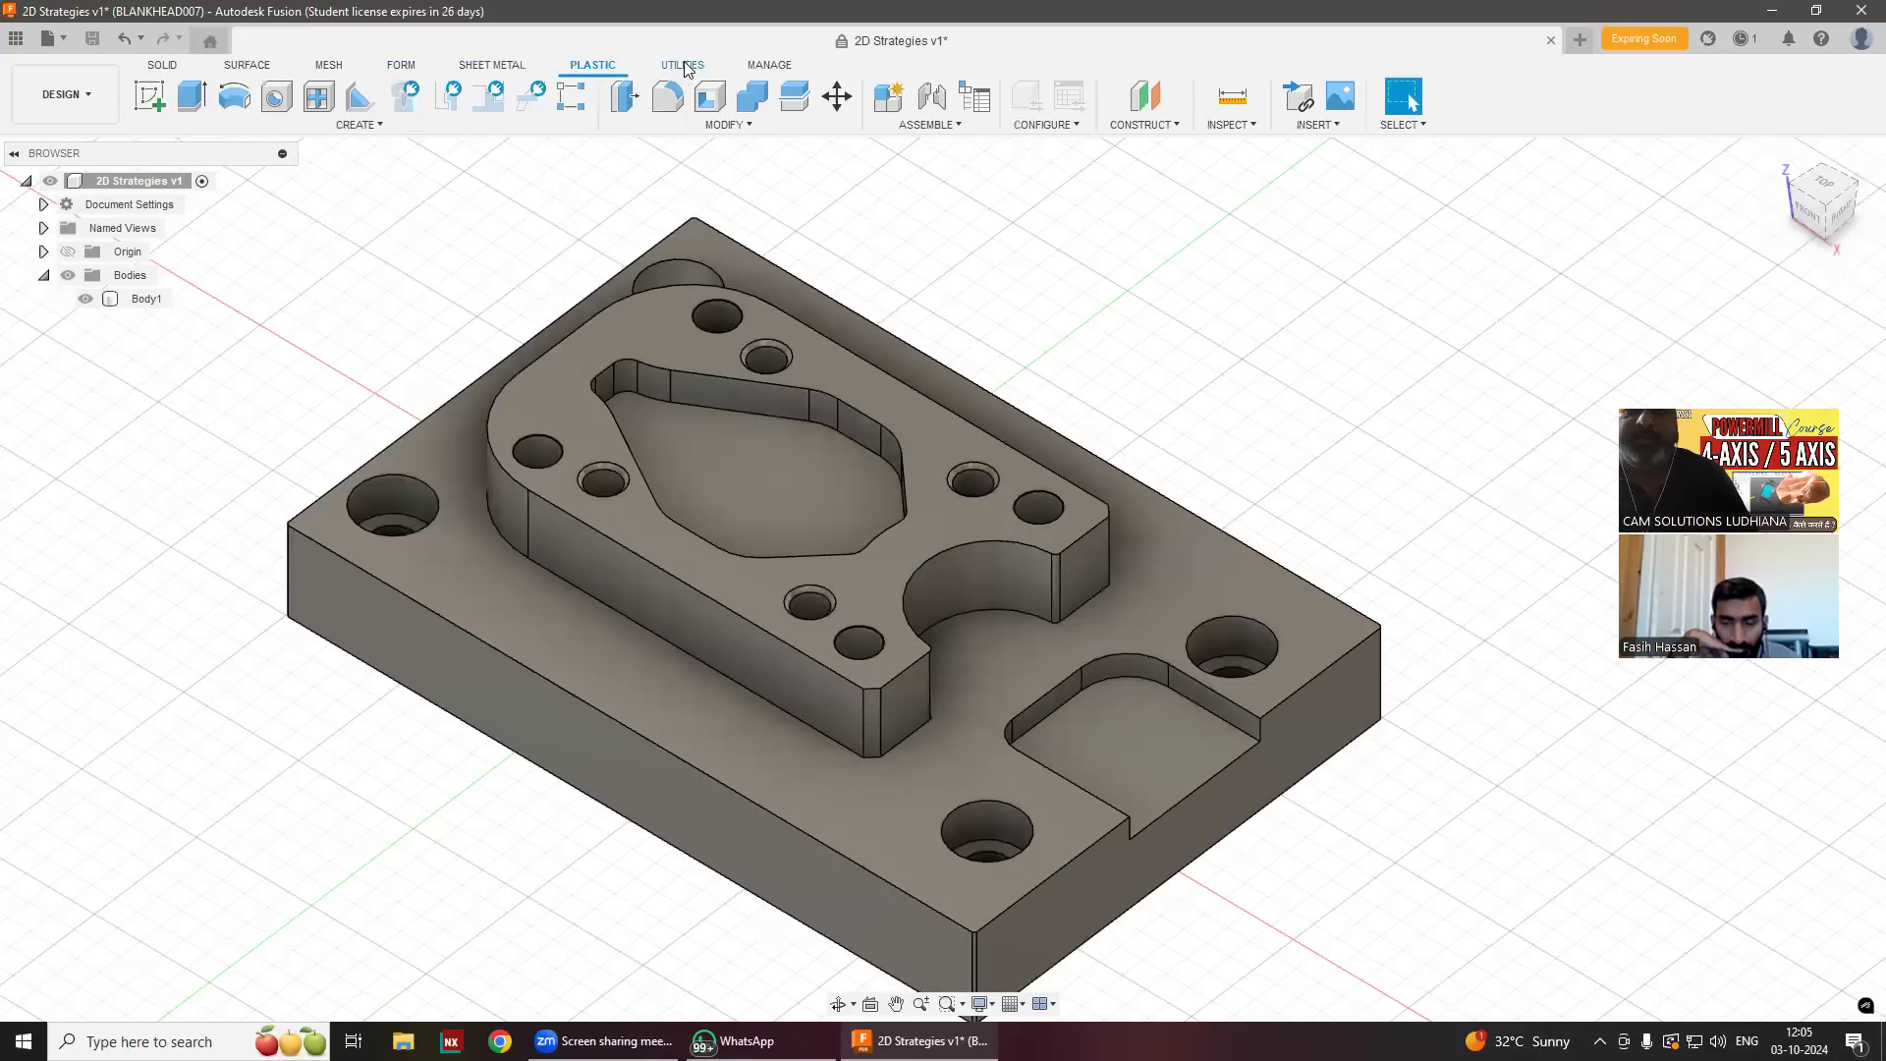
pyautogui.click(683, 65)
pyautogui.click(594, 65)
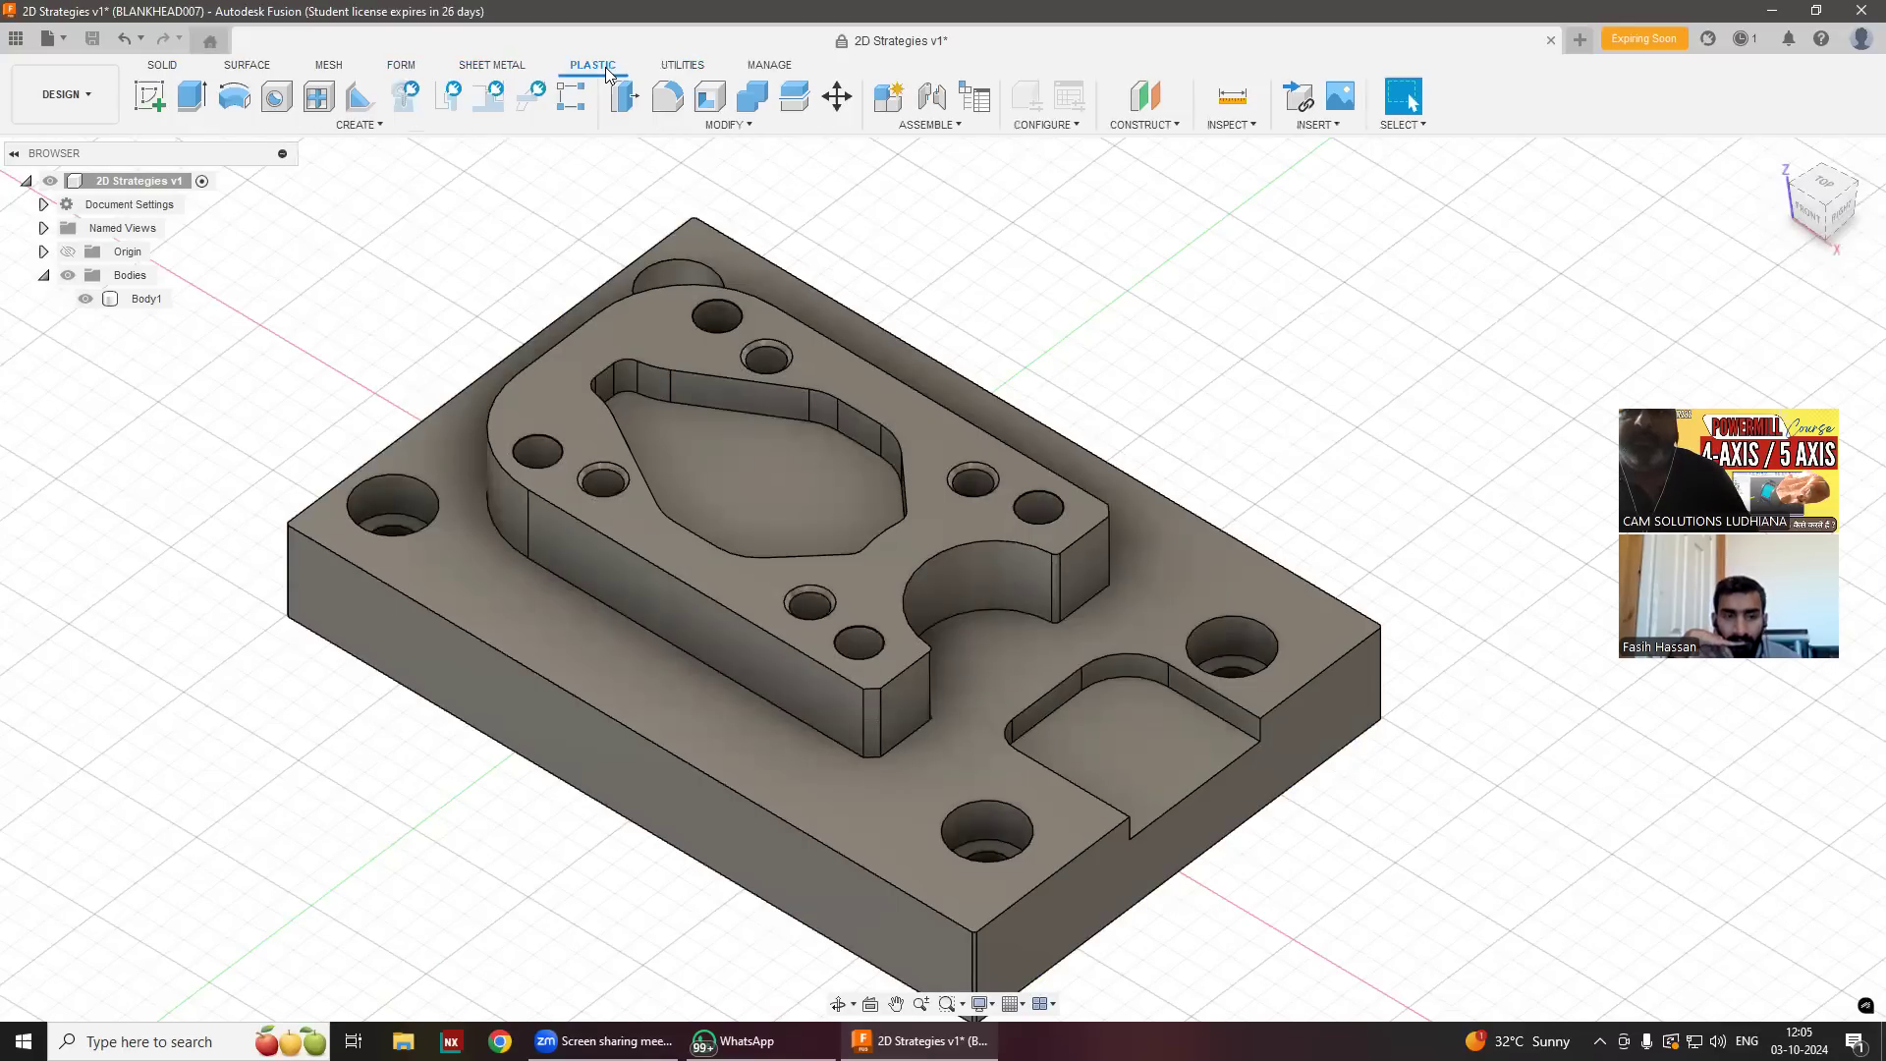
pyautogui.click(724, 126)
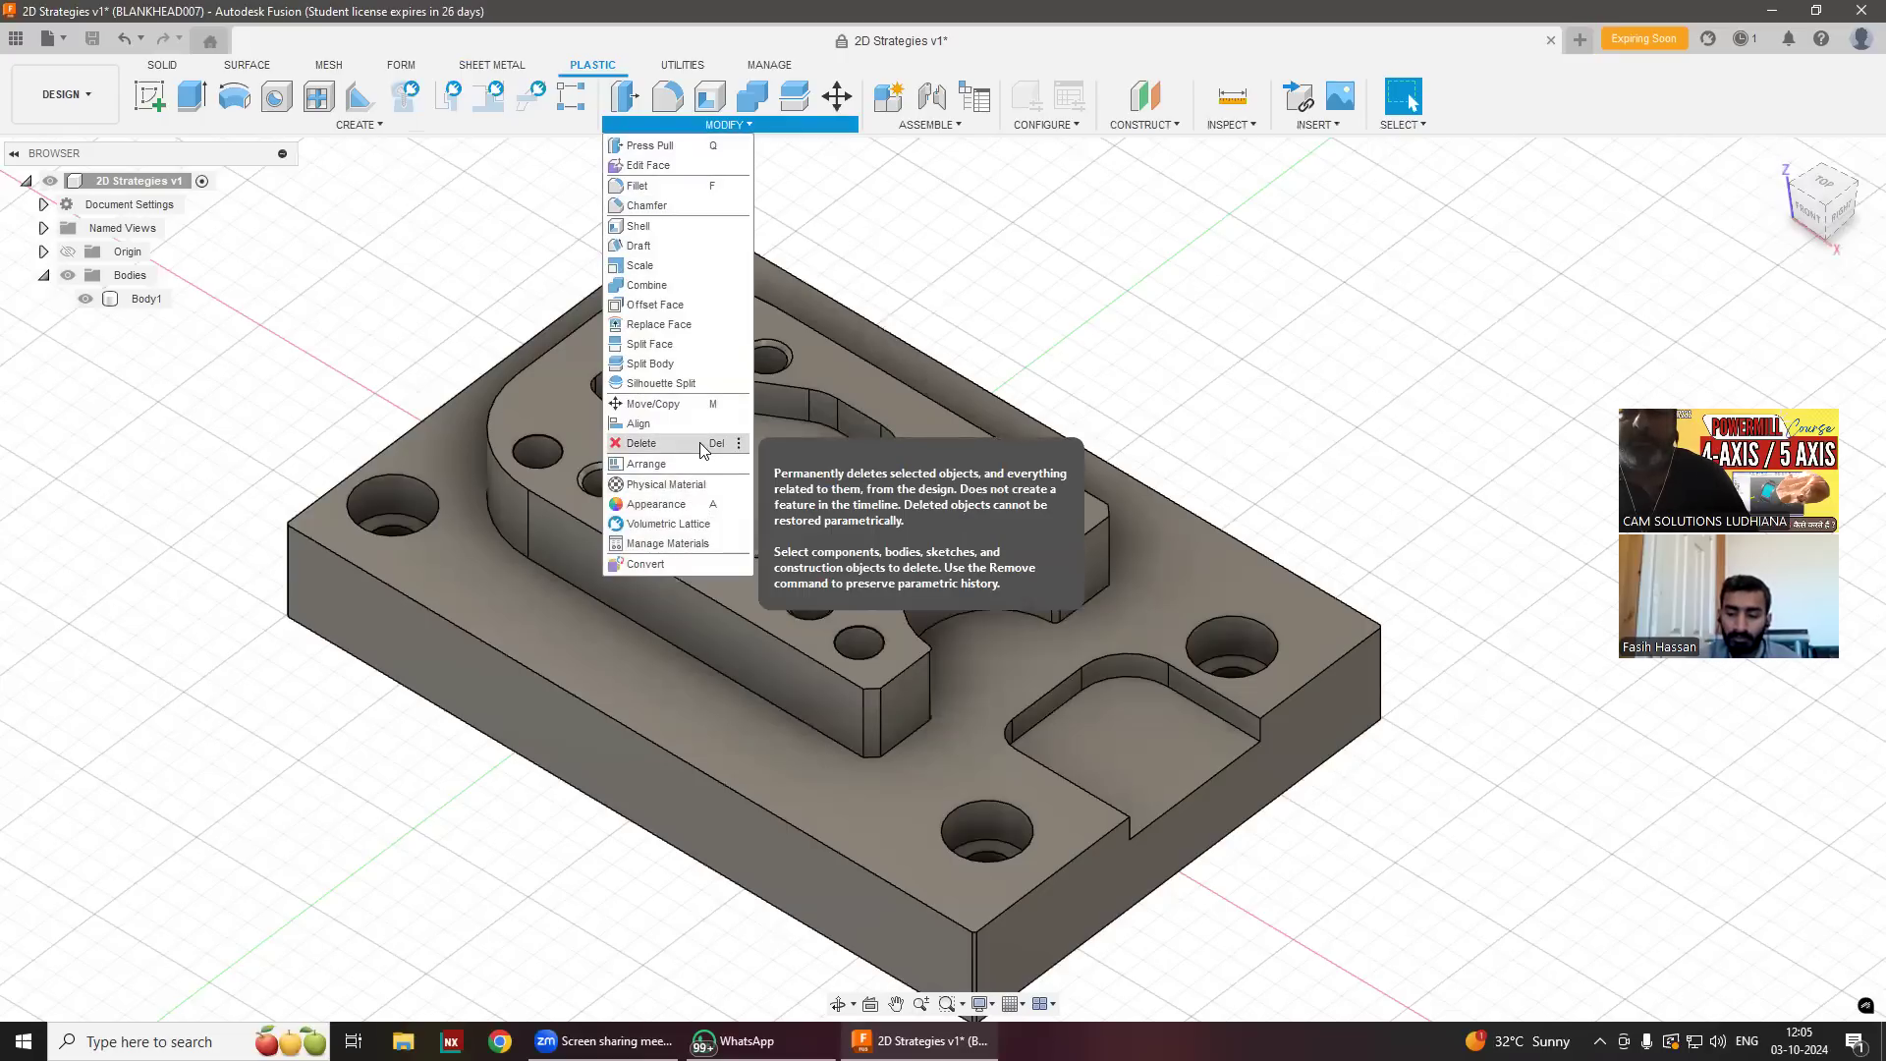
pyautogui.click(903, 257)
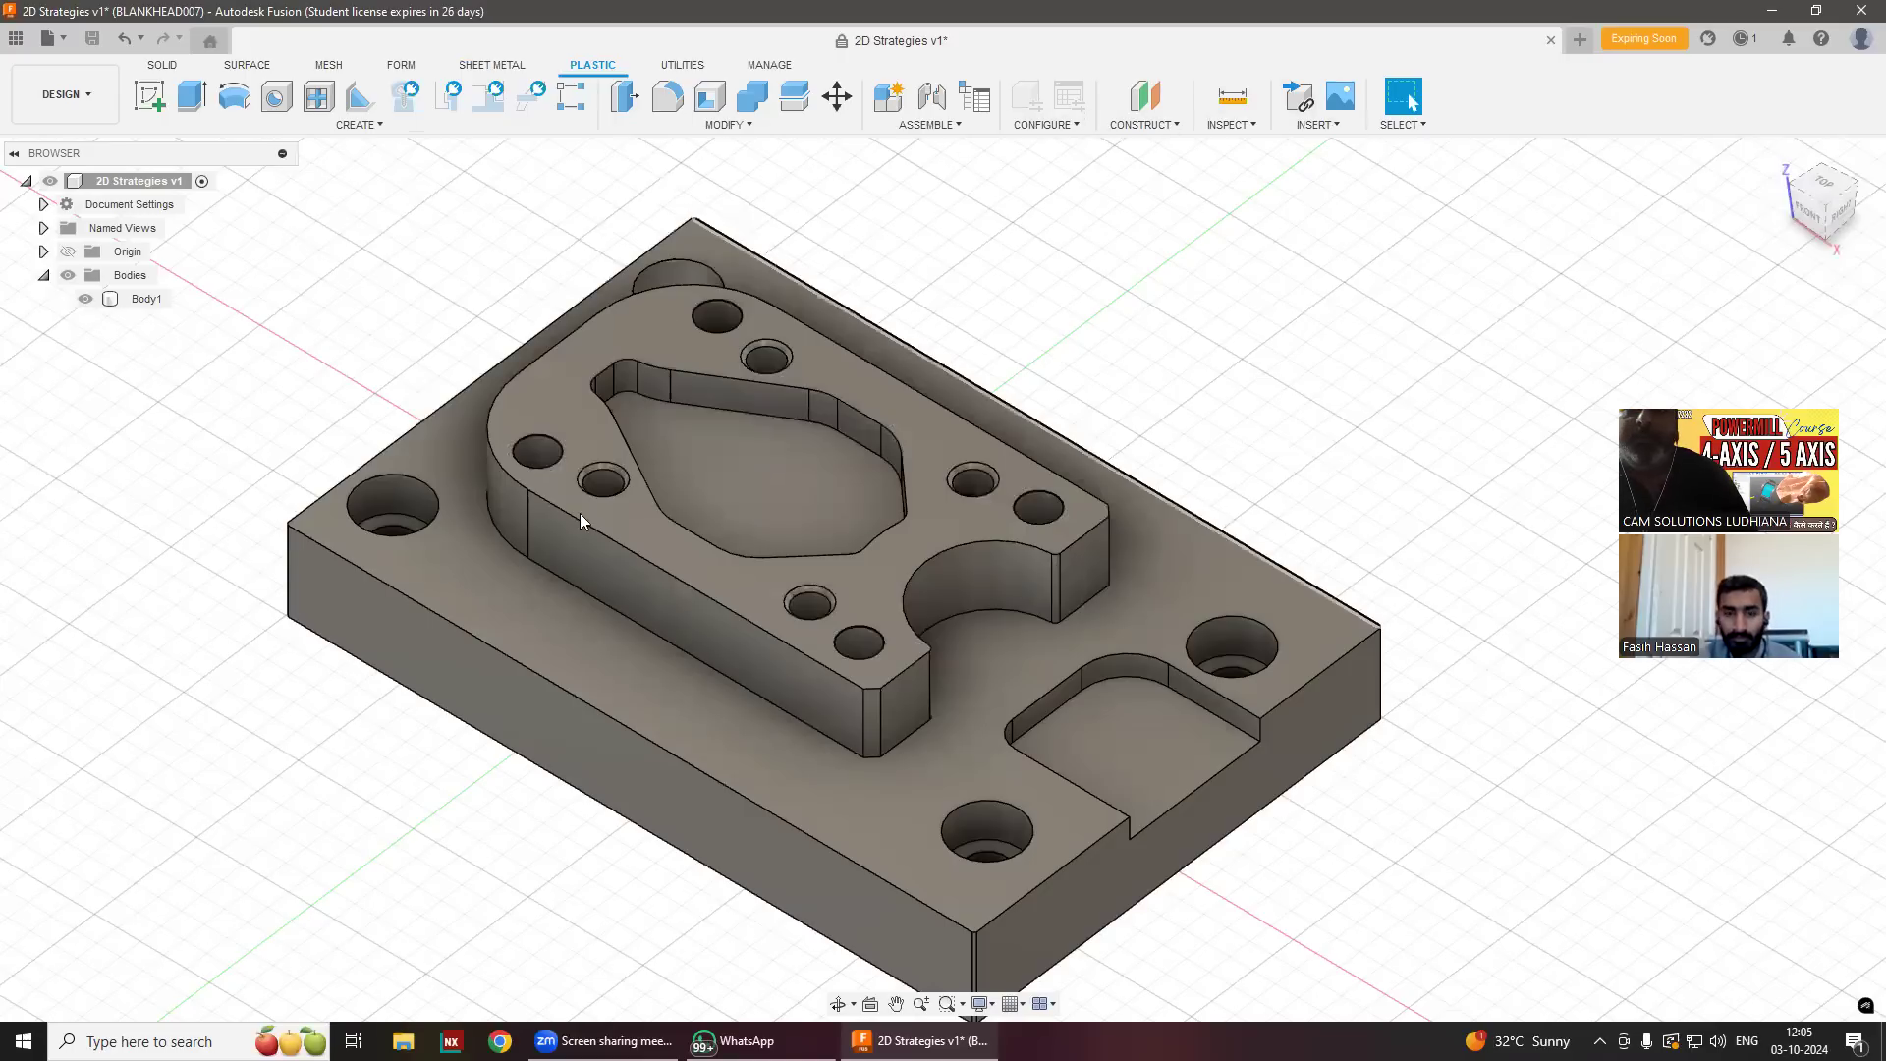
# Return to the Manufacture workspace and review the Pocket, Flat and Ramp toolpaths on the plate.
pyautogui.click(164, 66)
pyautogui.click(65, 94)
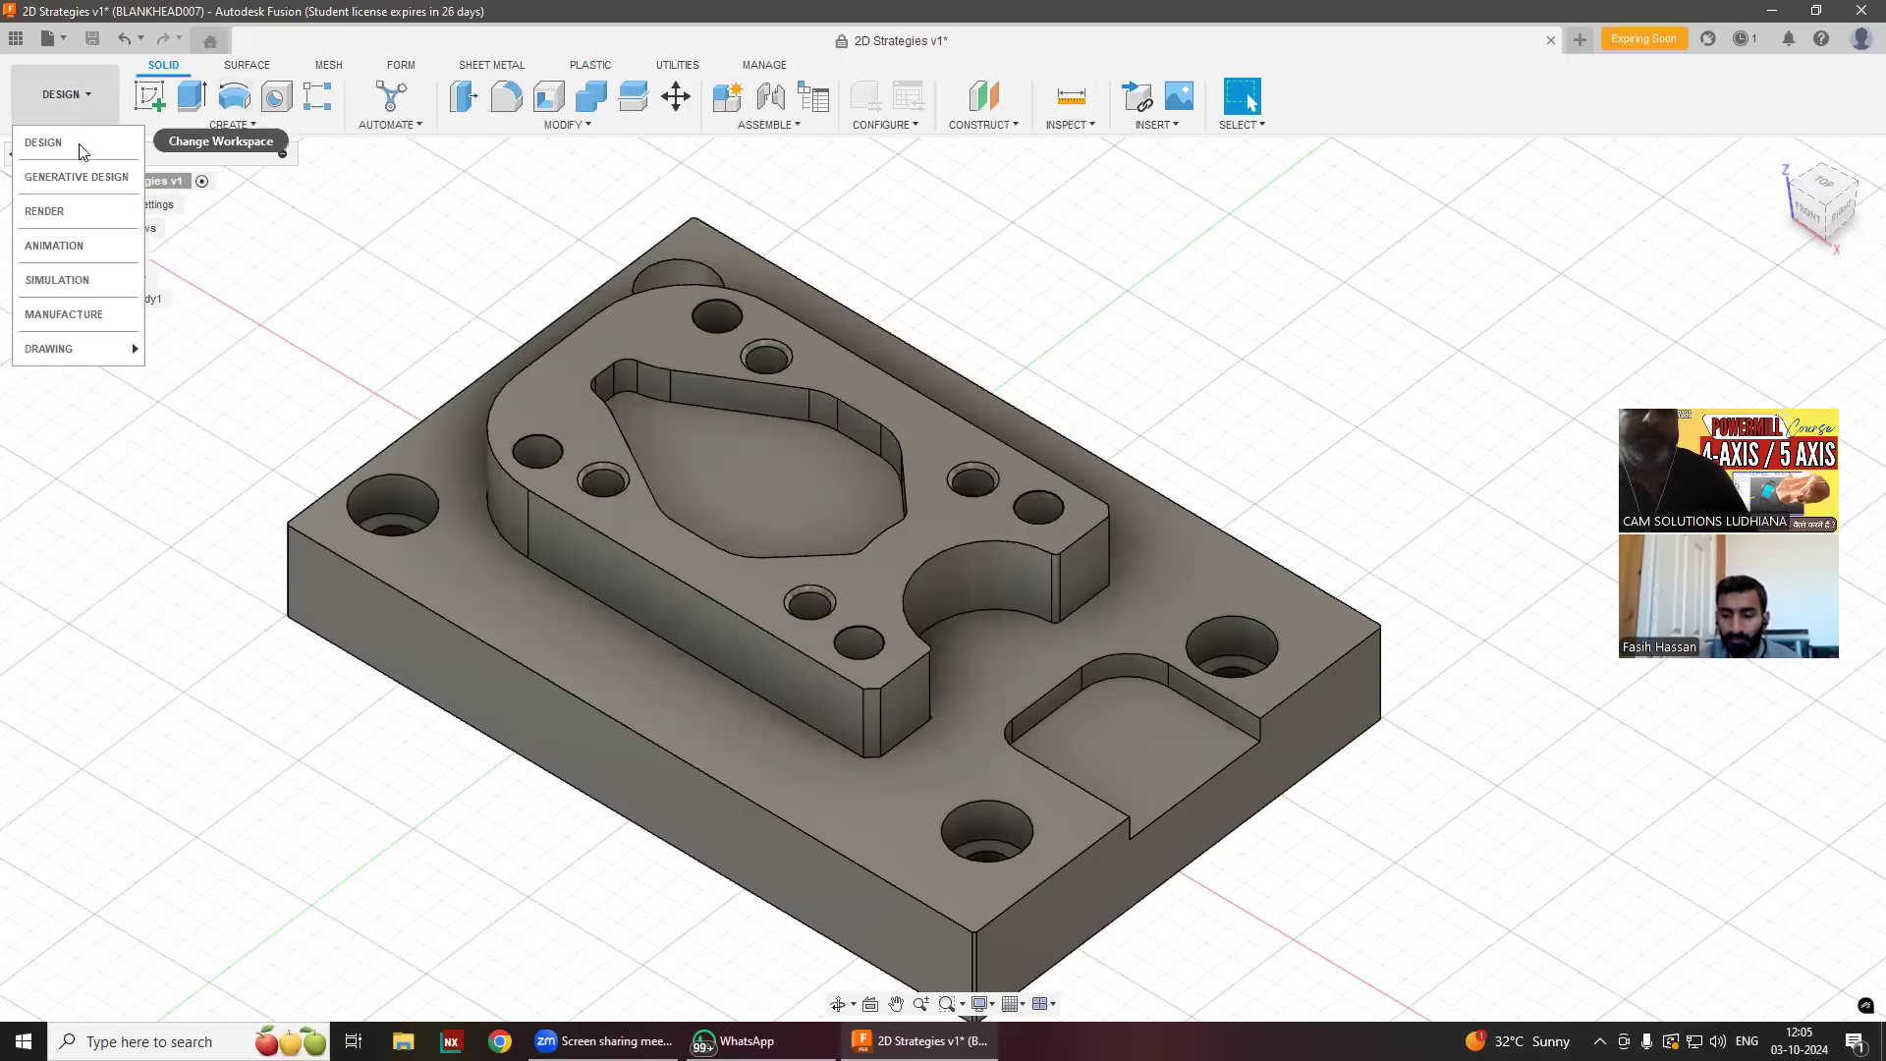
pyautogui.click(98, 325)
pyautogui.click(197, 370)
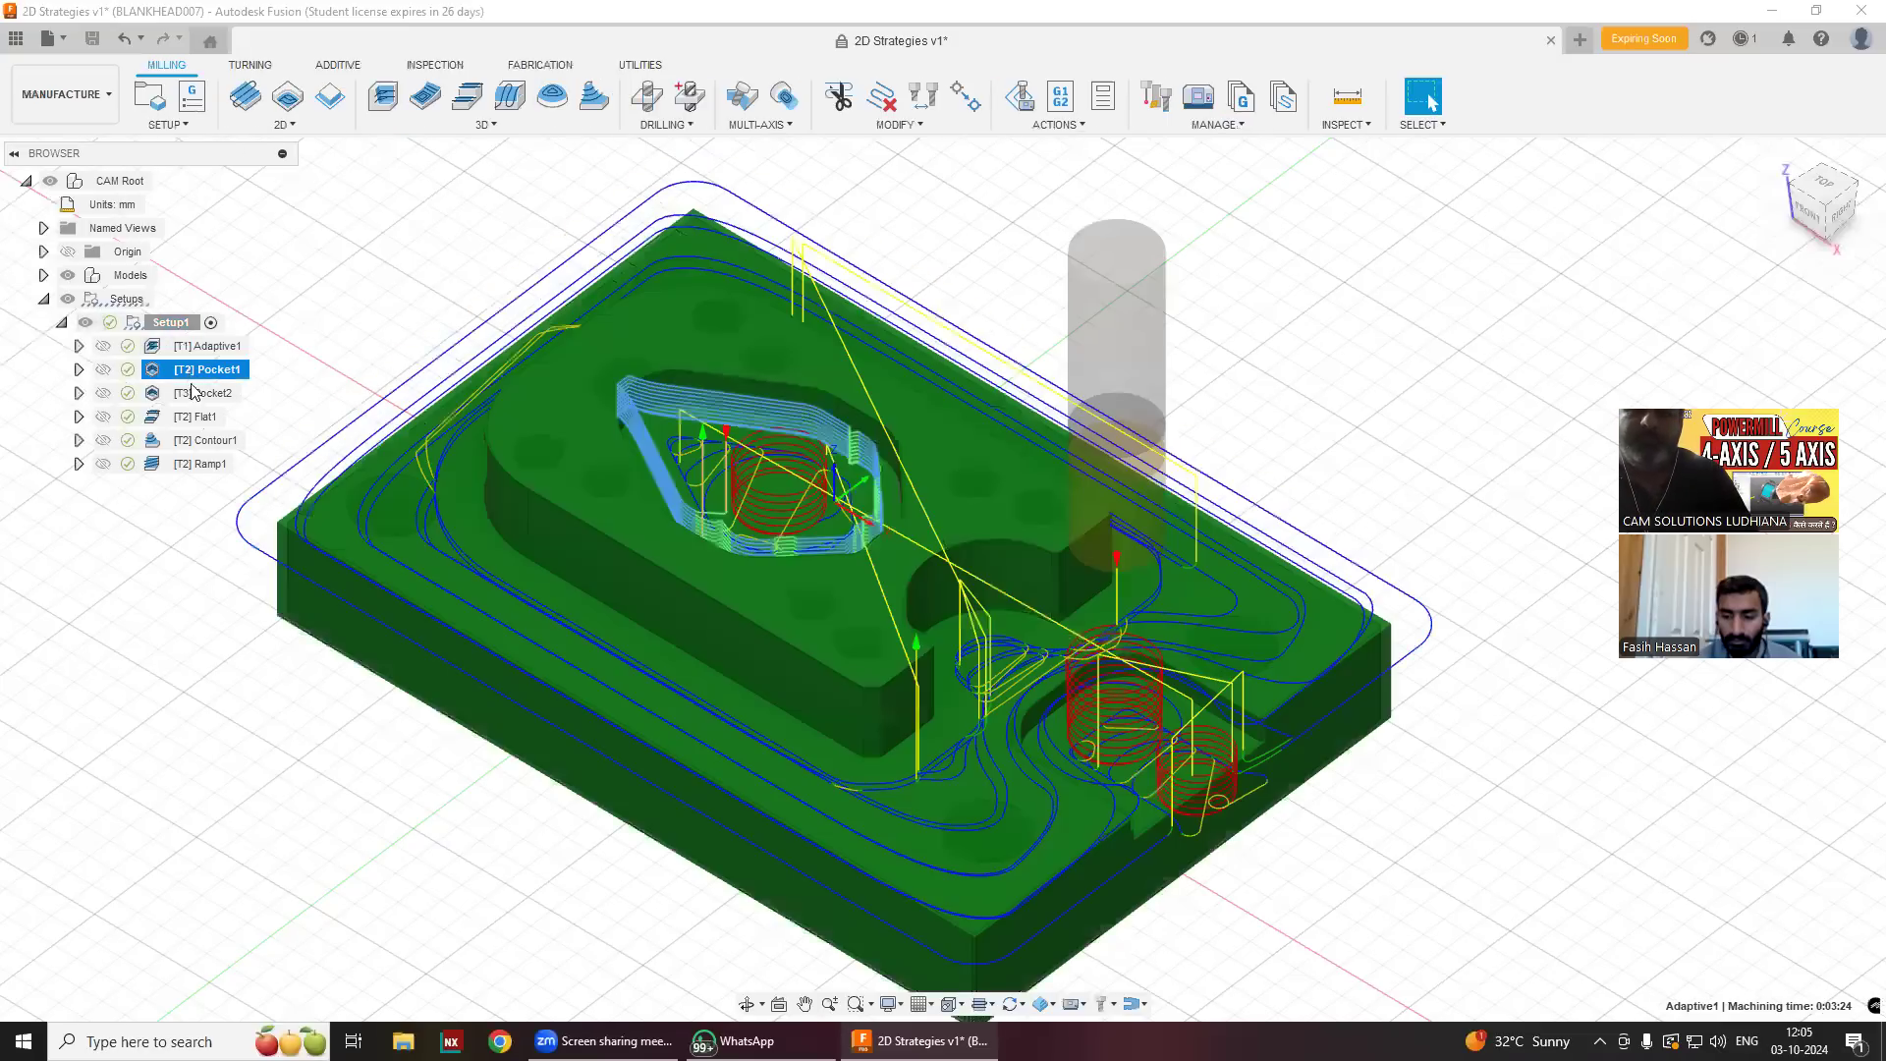
pyautogui.click(201, 394)
pyautogui.click(199, 416)
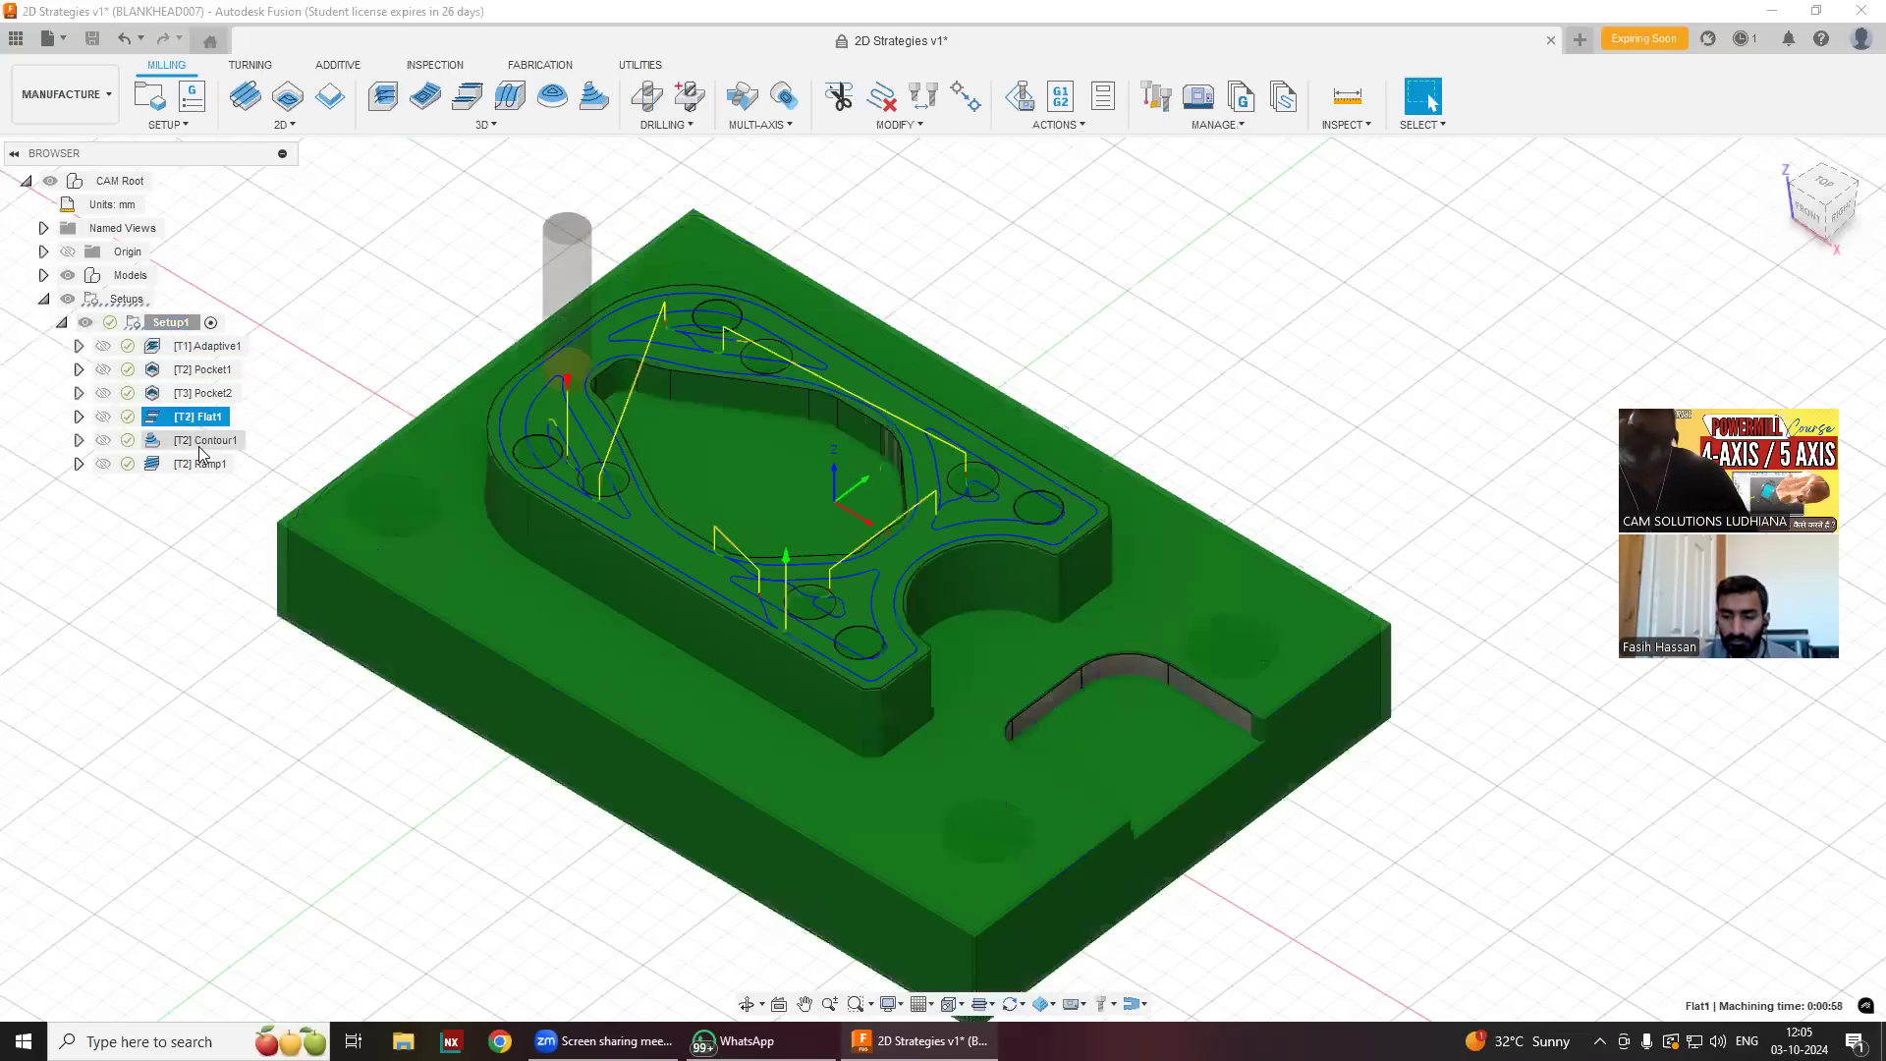
pyautogui.click(203, 464)
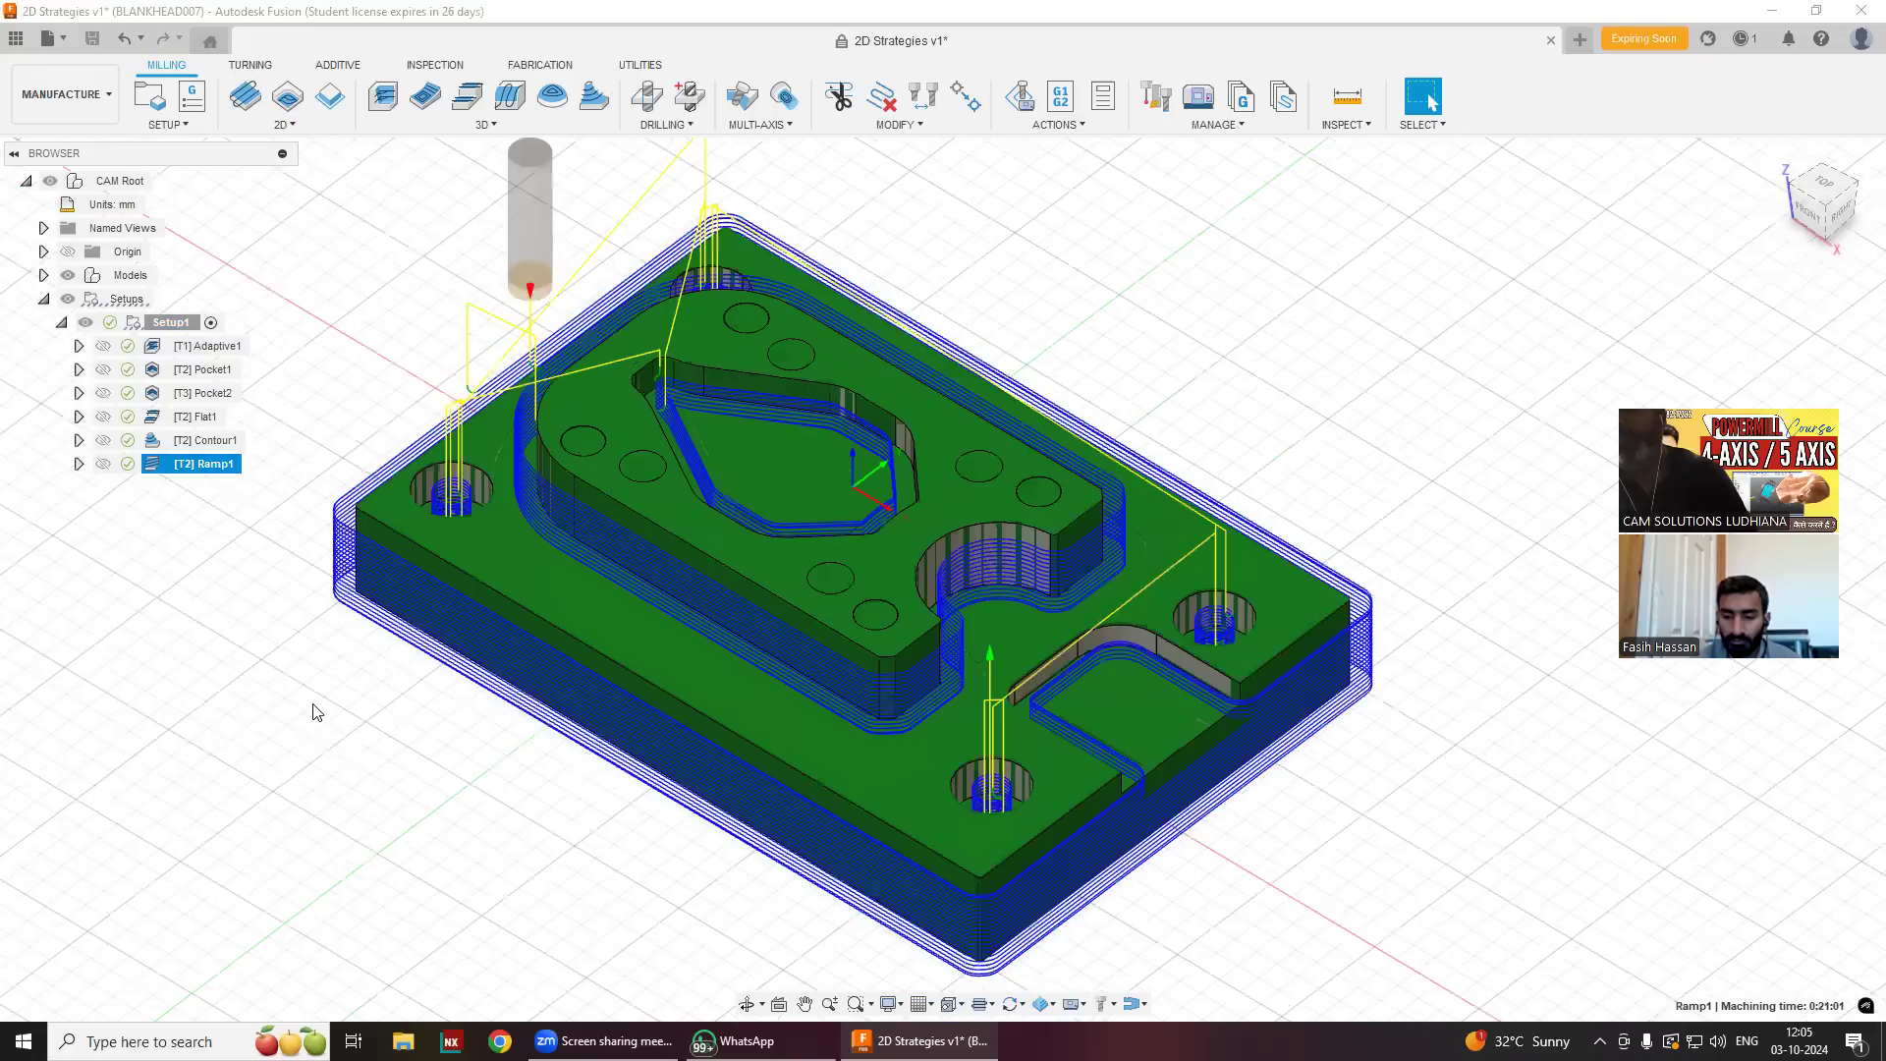
pyautogui.press('F6')
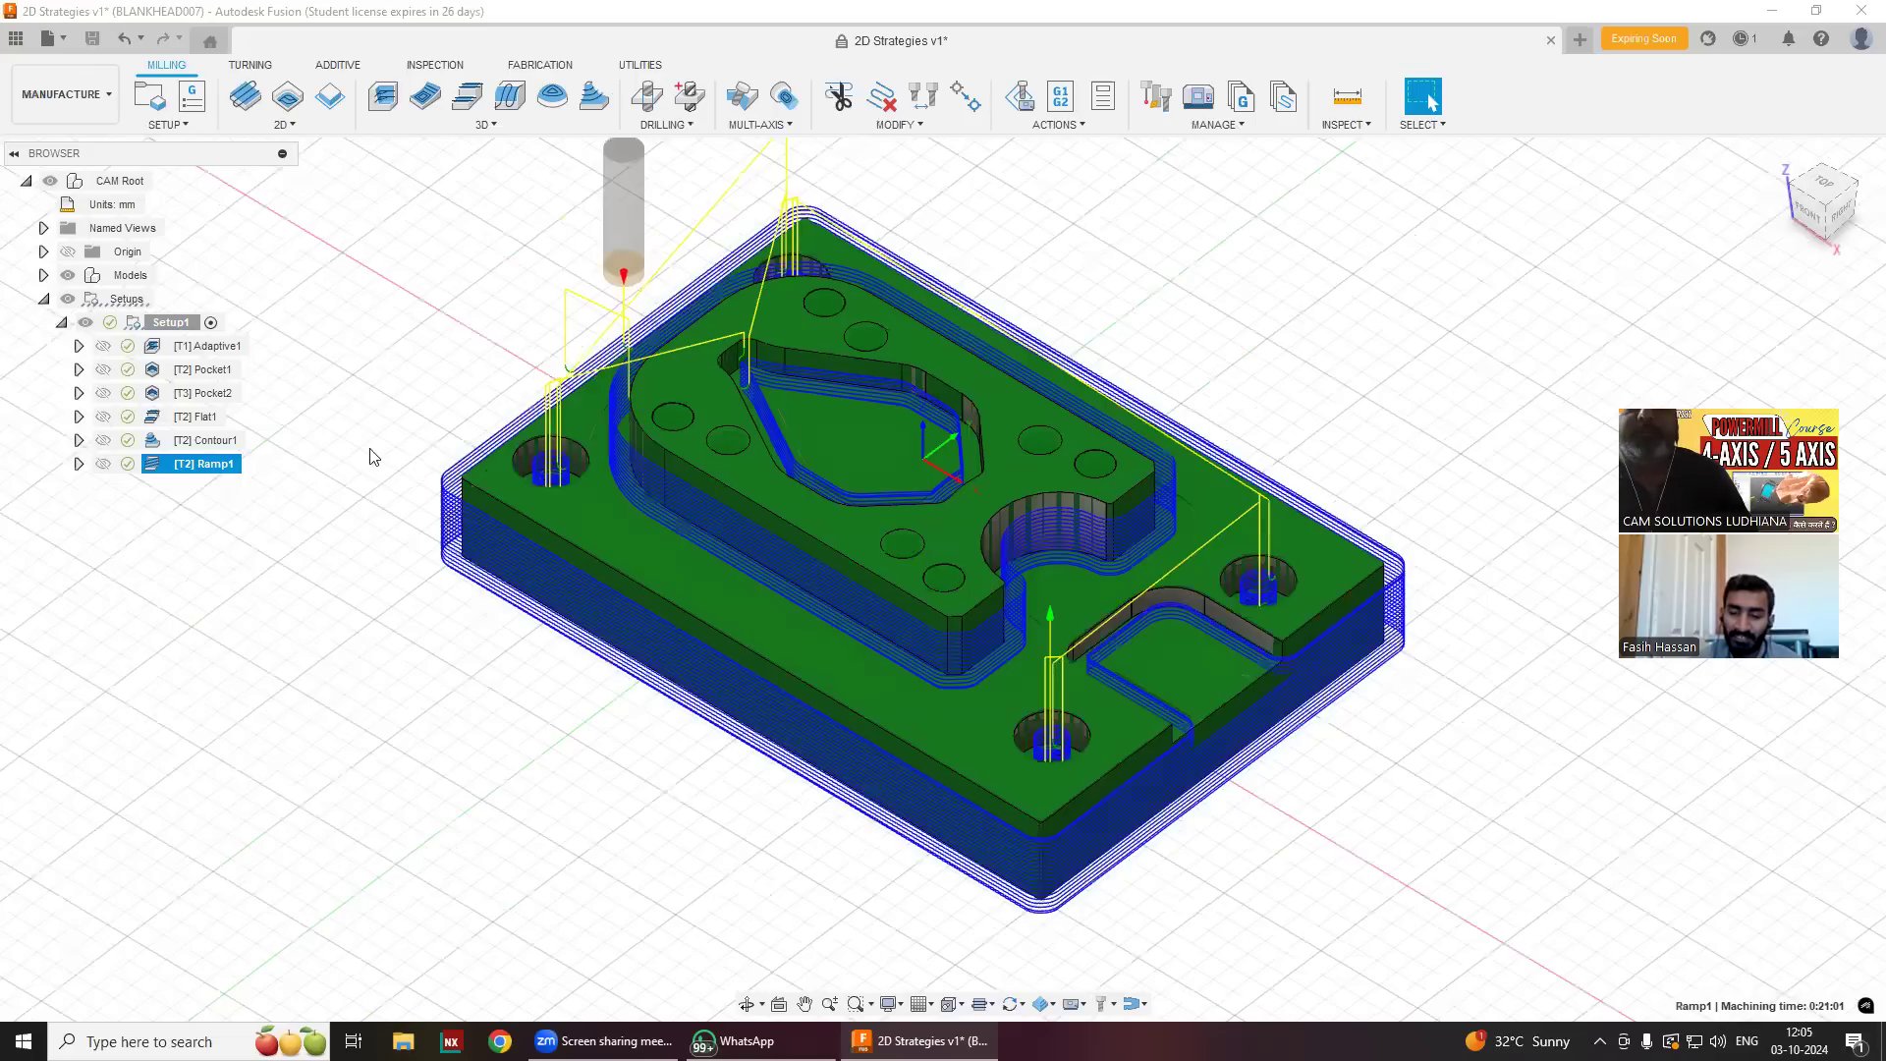
# Look through the 3D milling strategies for the next operation.
pyautogui.click(462, 126)
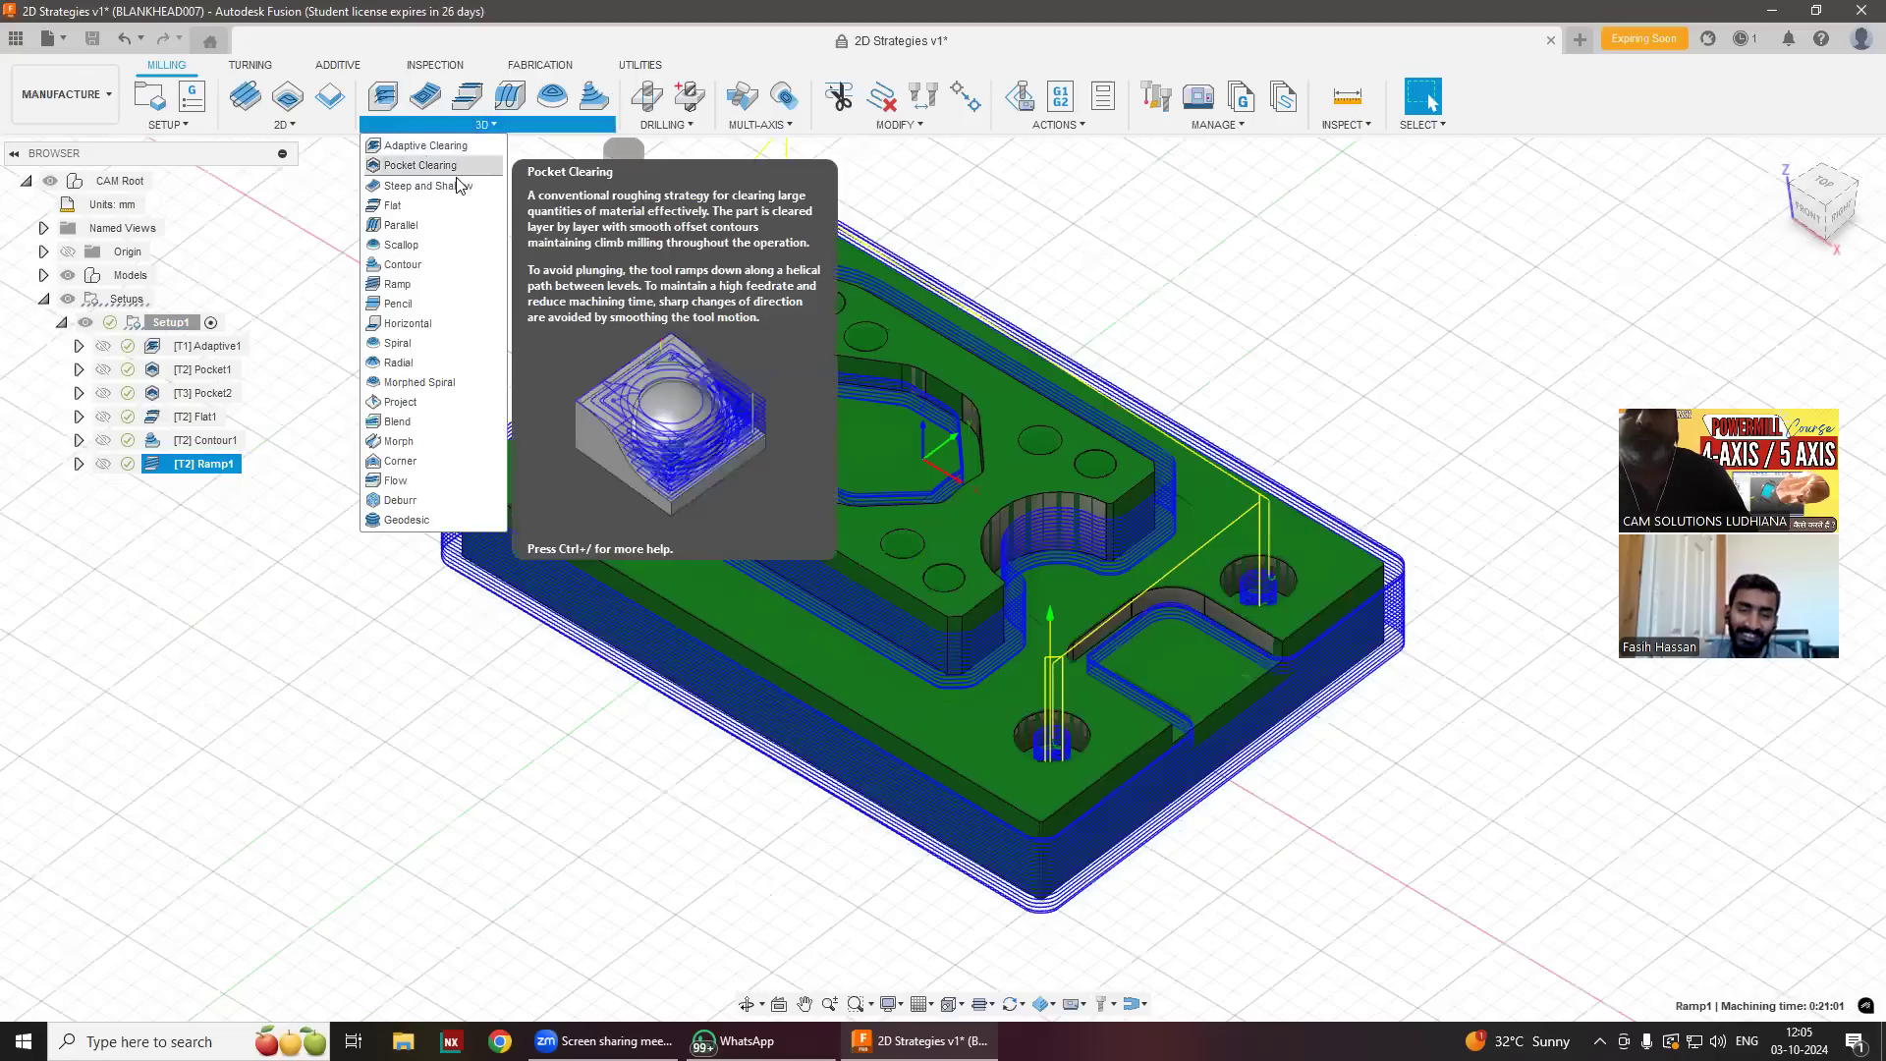